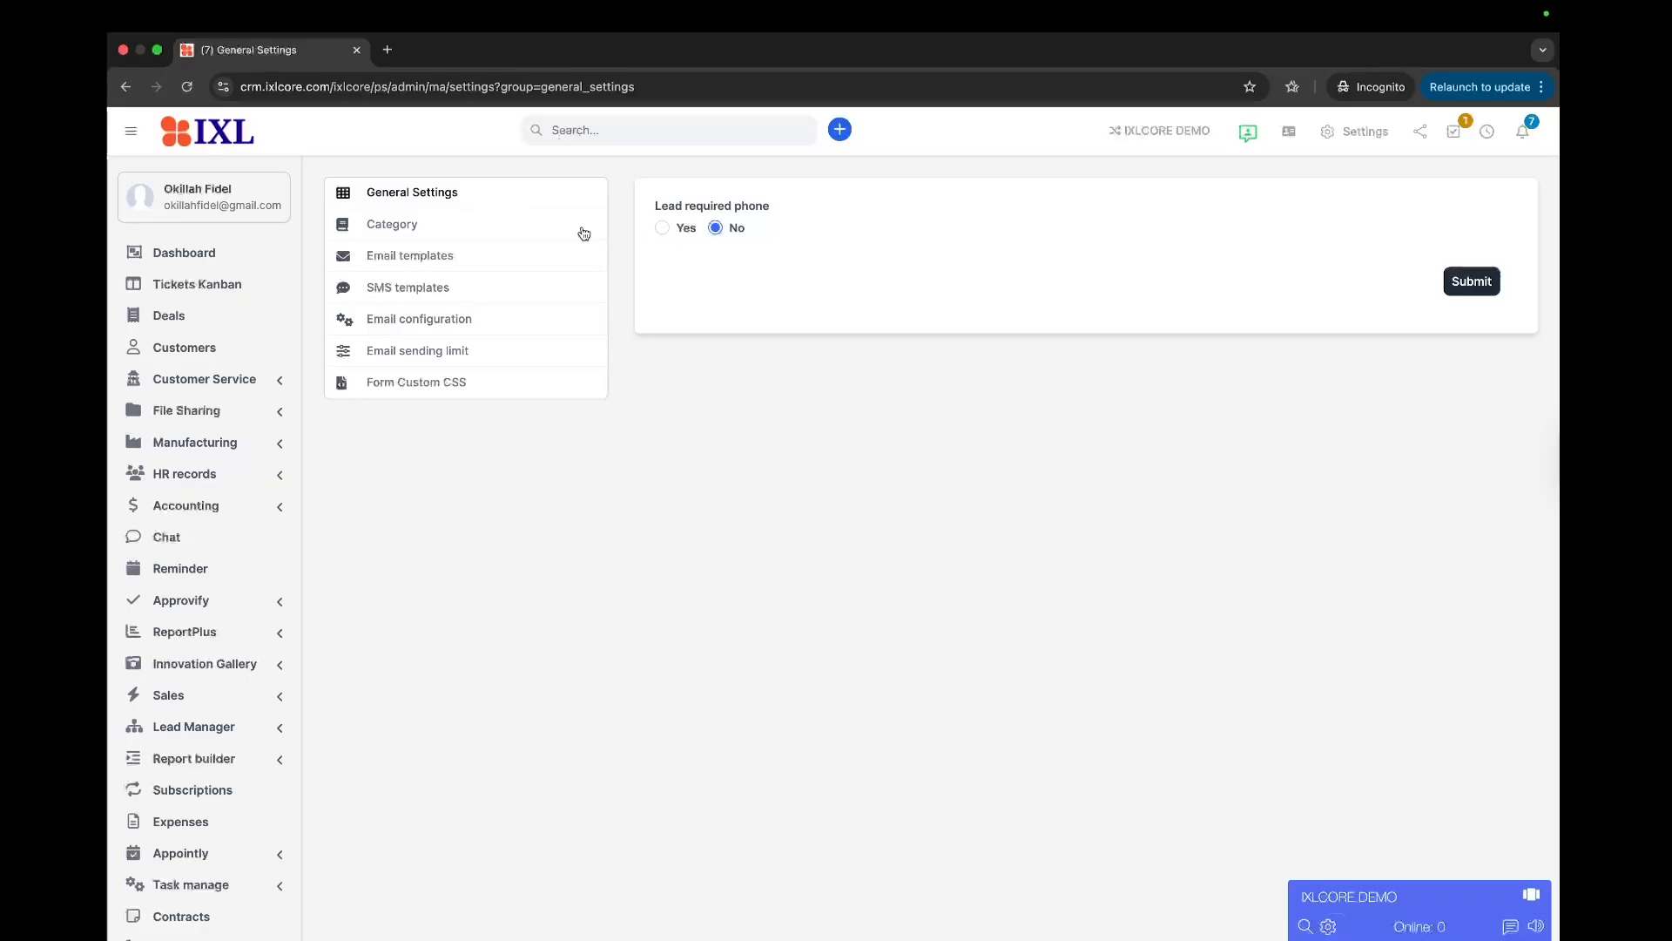
In the category settings, start a new category named "Existing Customers" with the type Segment.
click(401, 226)
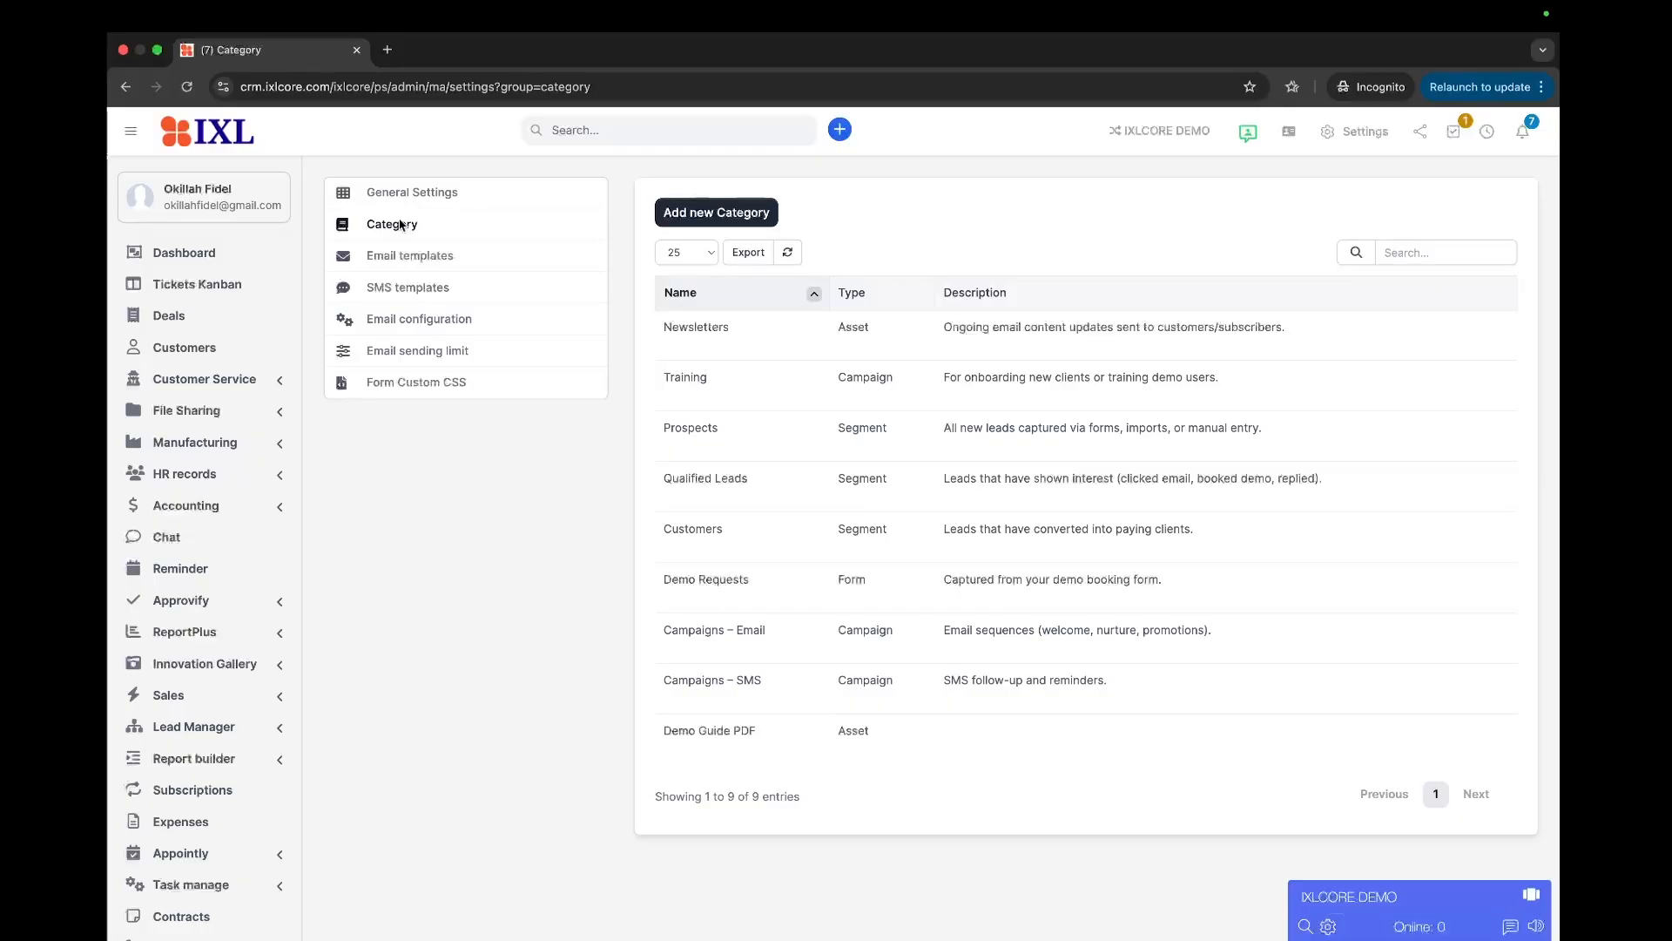
click(729, 218)
click(542, 252)
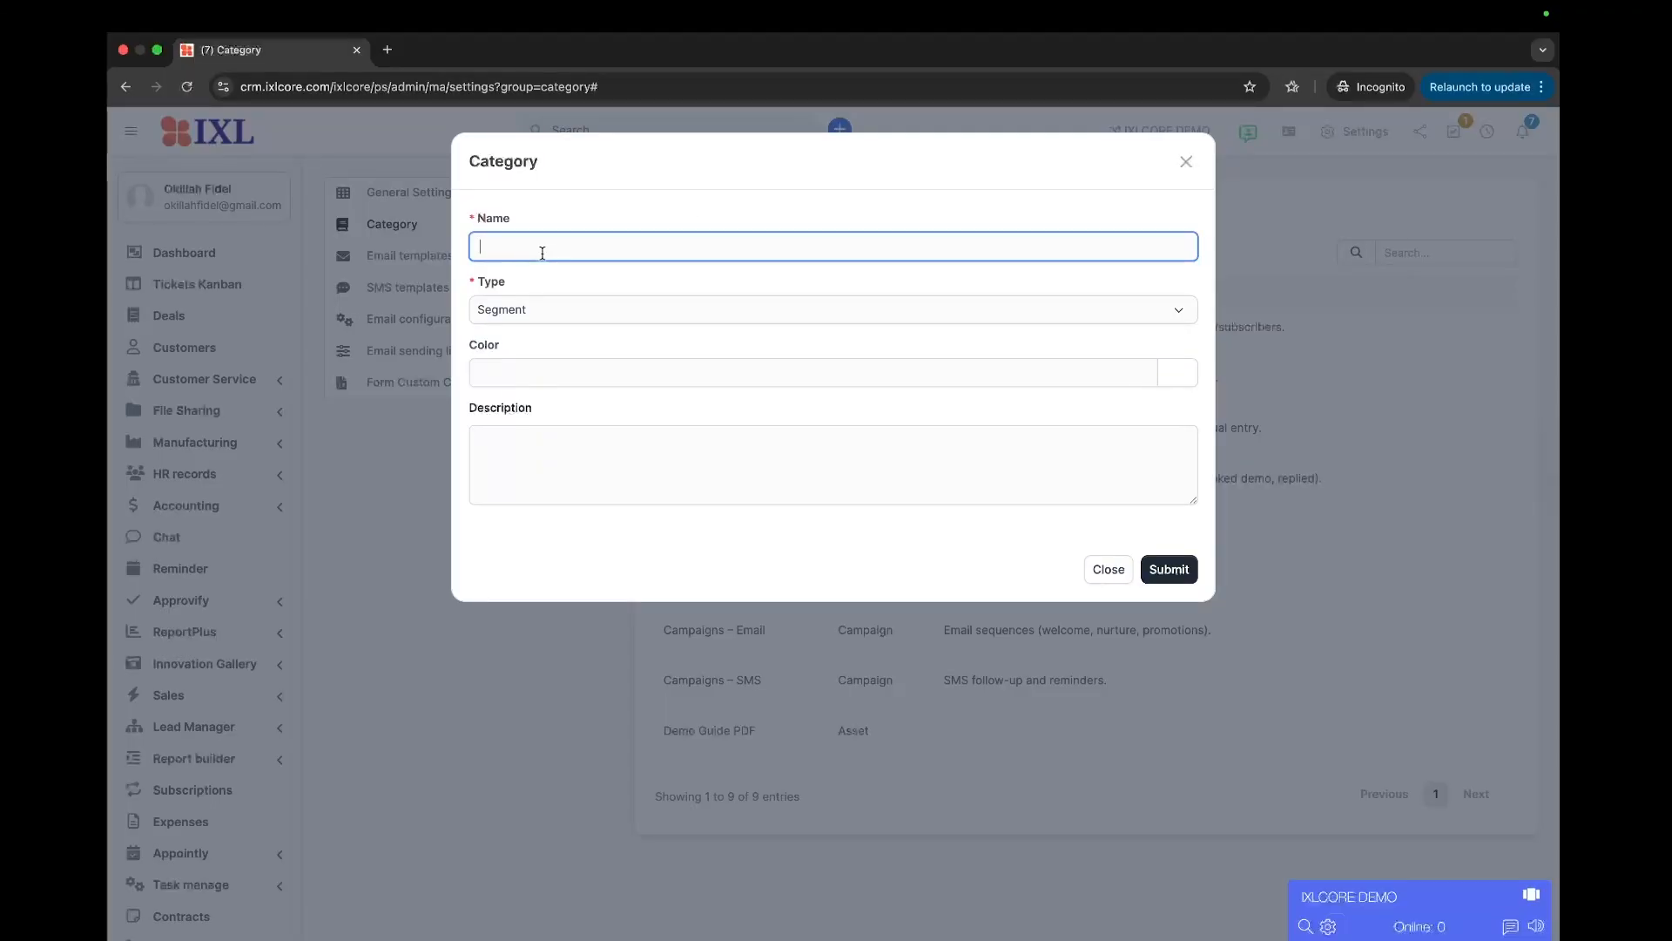
text(Existing Customers)
key(Tab)
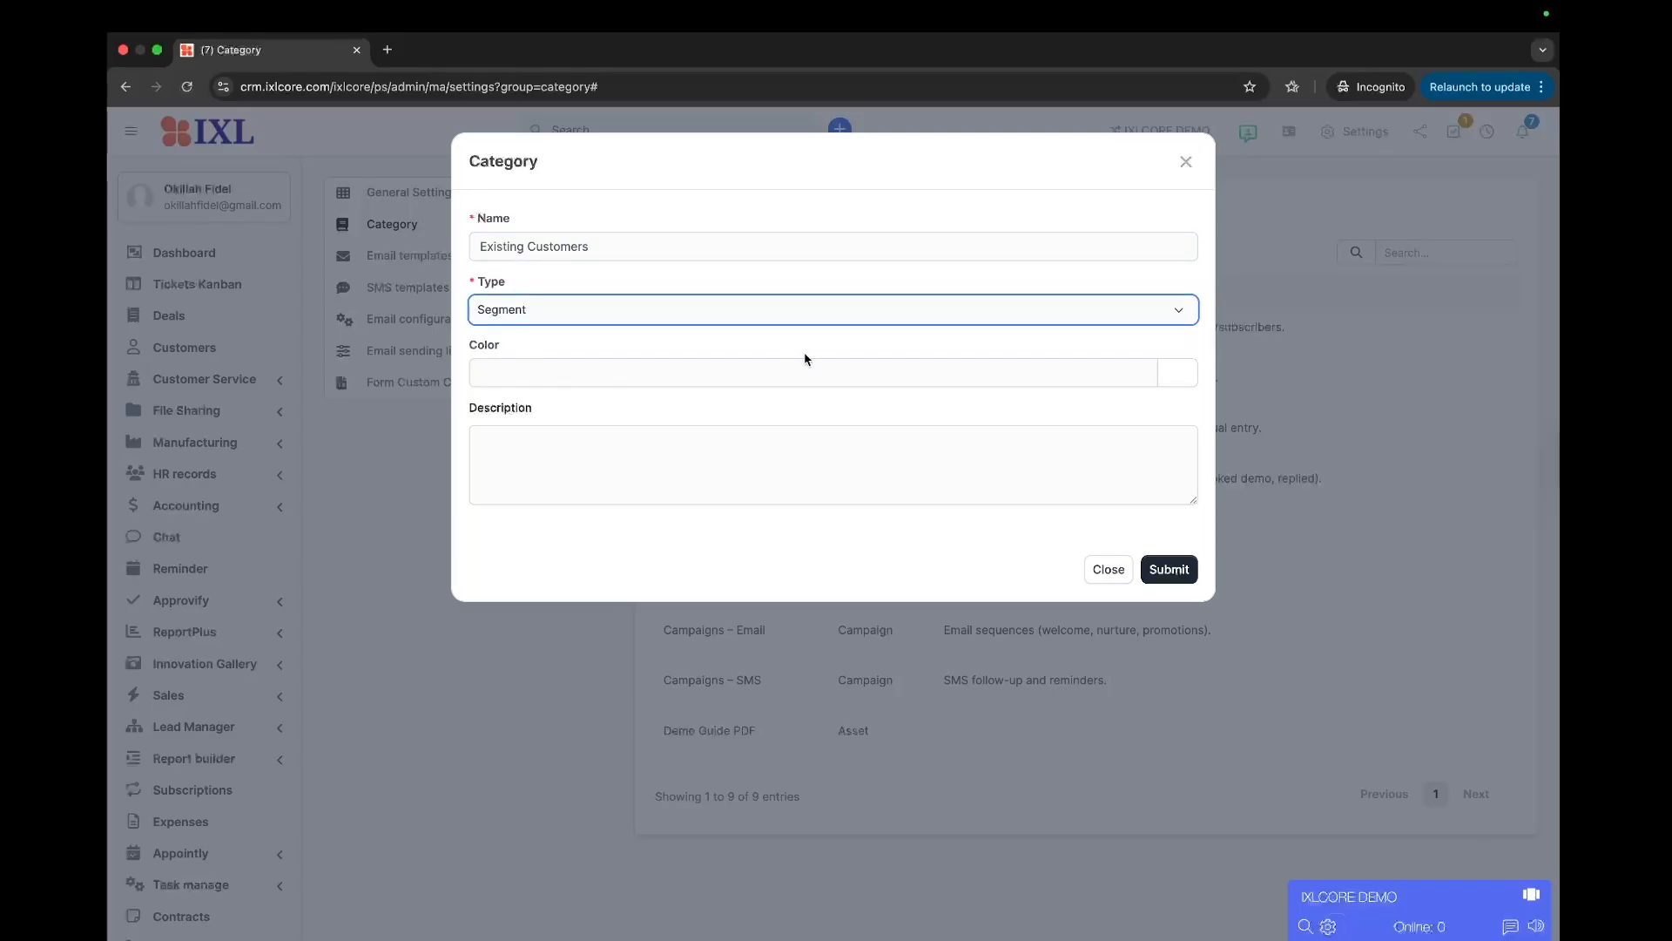
Give the new segment category the red color #d51c37 and the description "Existing clients Campaign", and save it.
click(1191, 380)
click(1185, 379)
click(1185, 403)
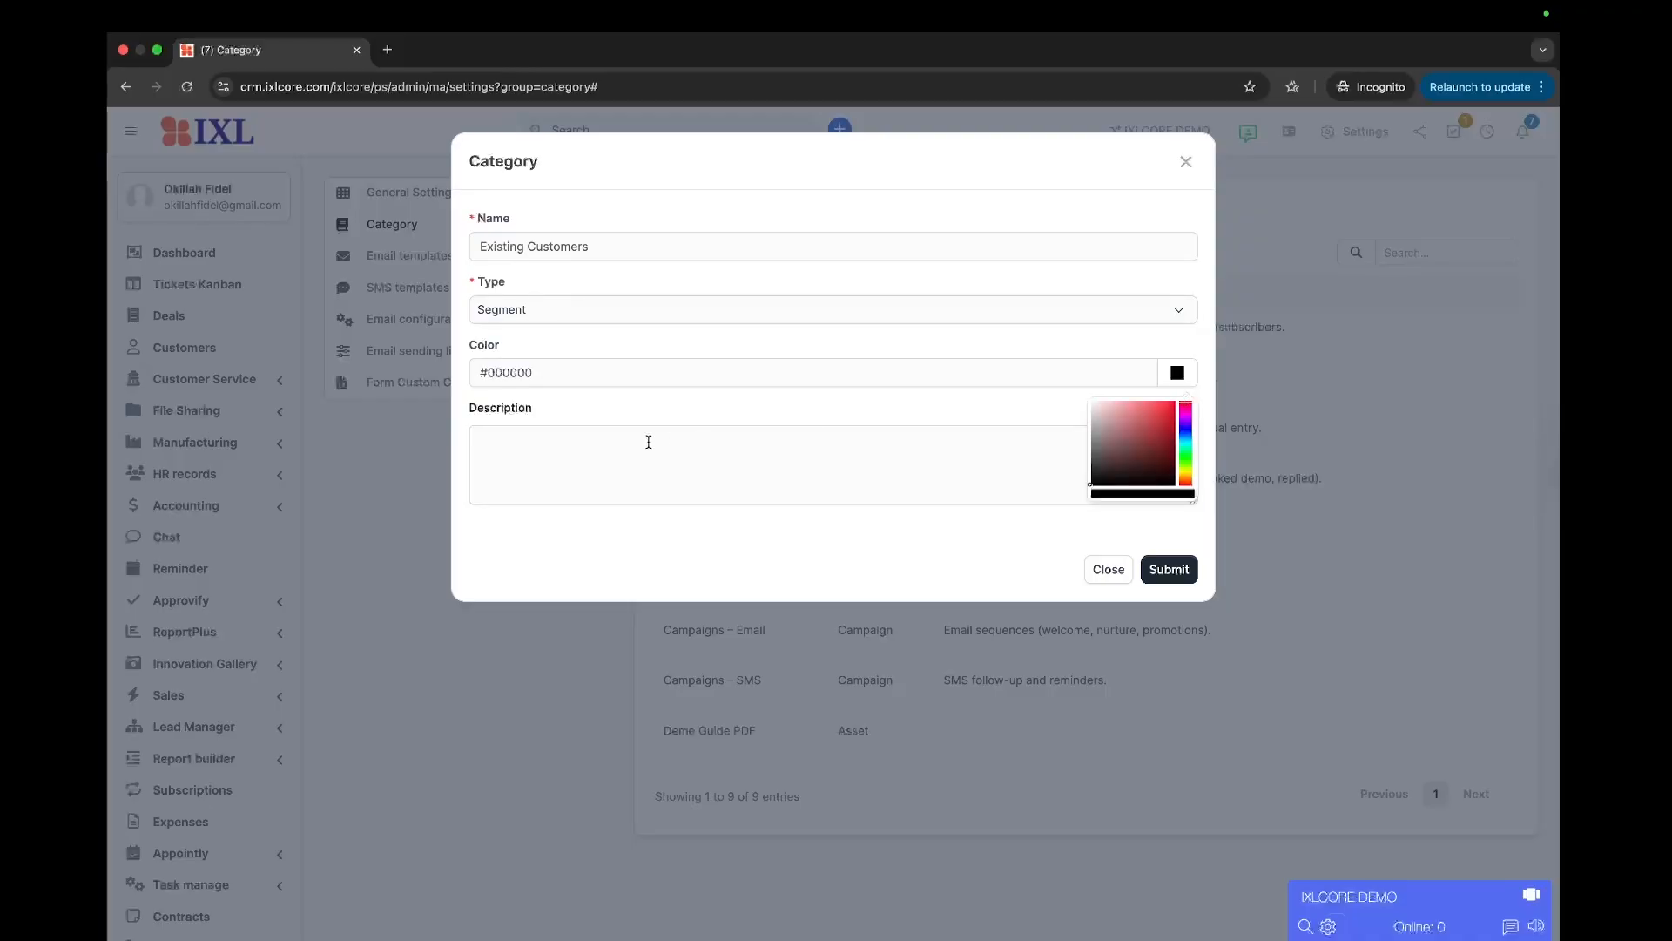
click(1164, 414)
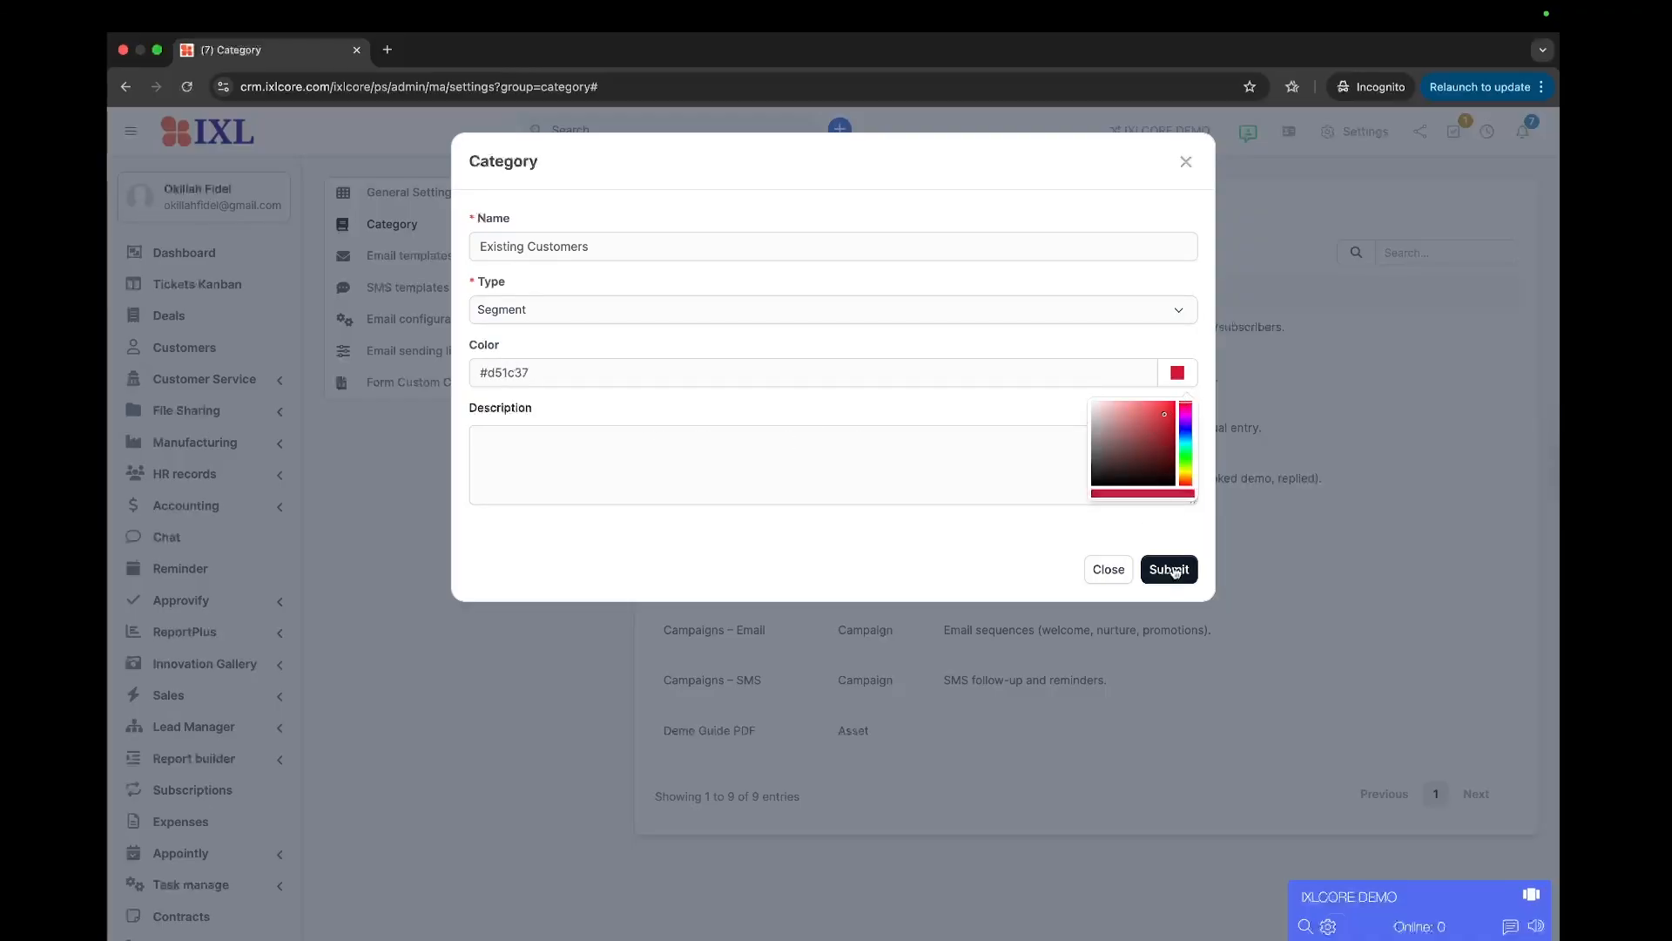
click(729, 471)
text(E)
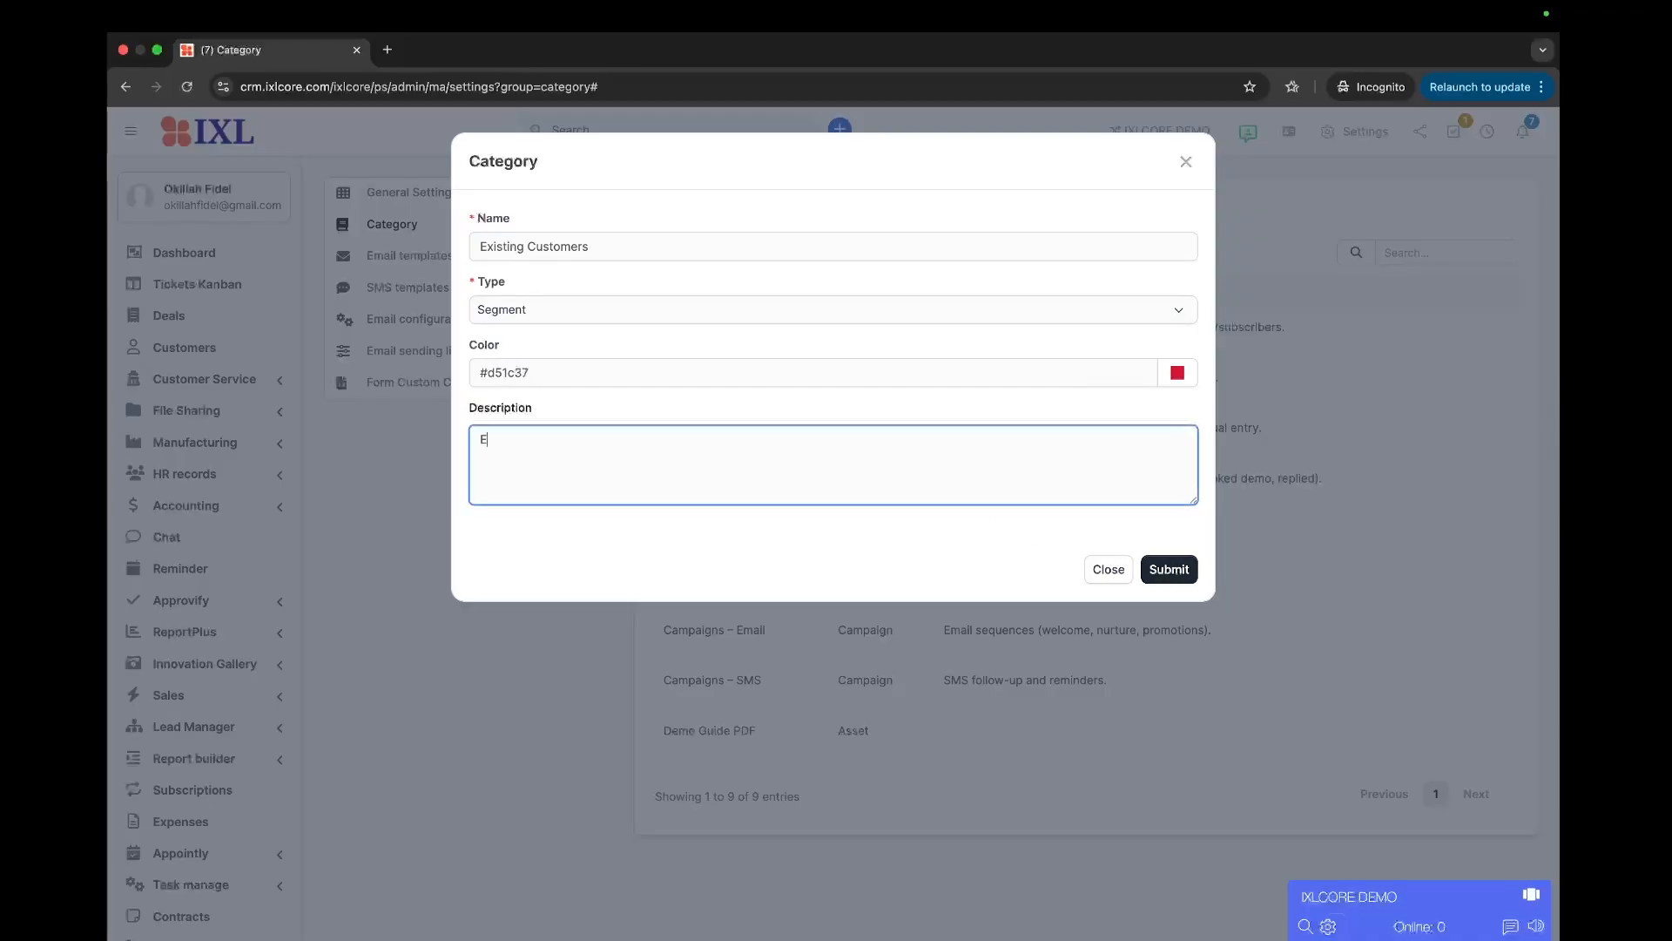
text(xisting clients Campaign)
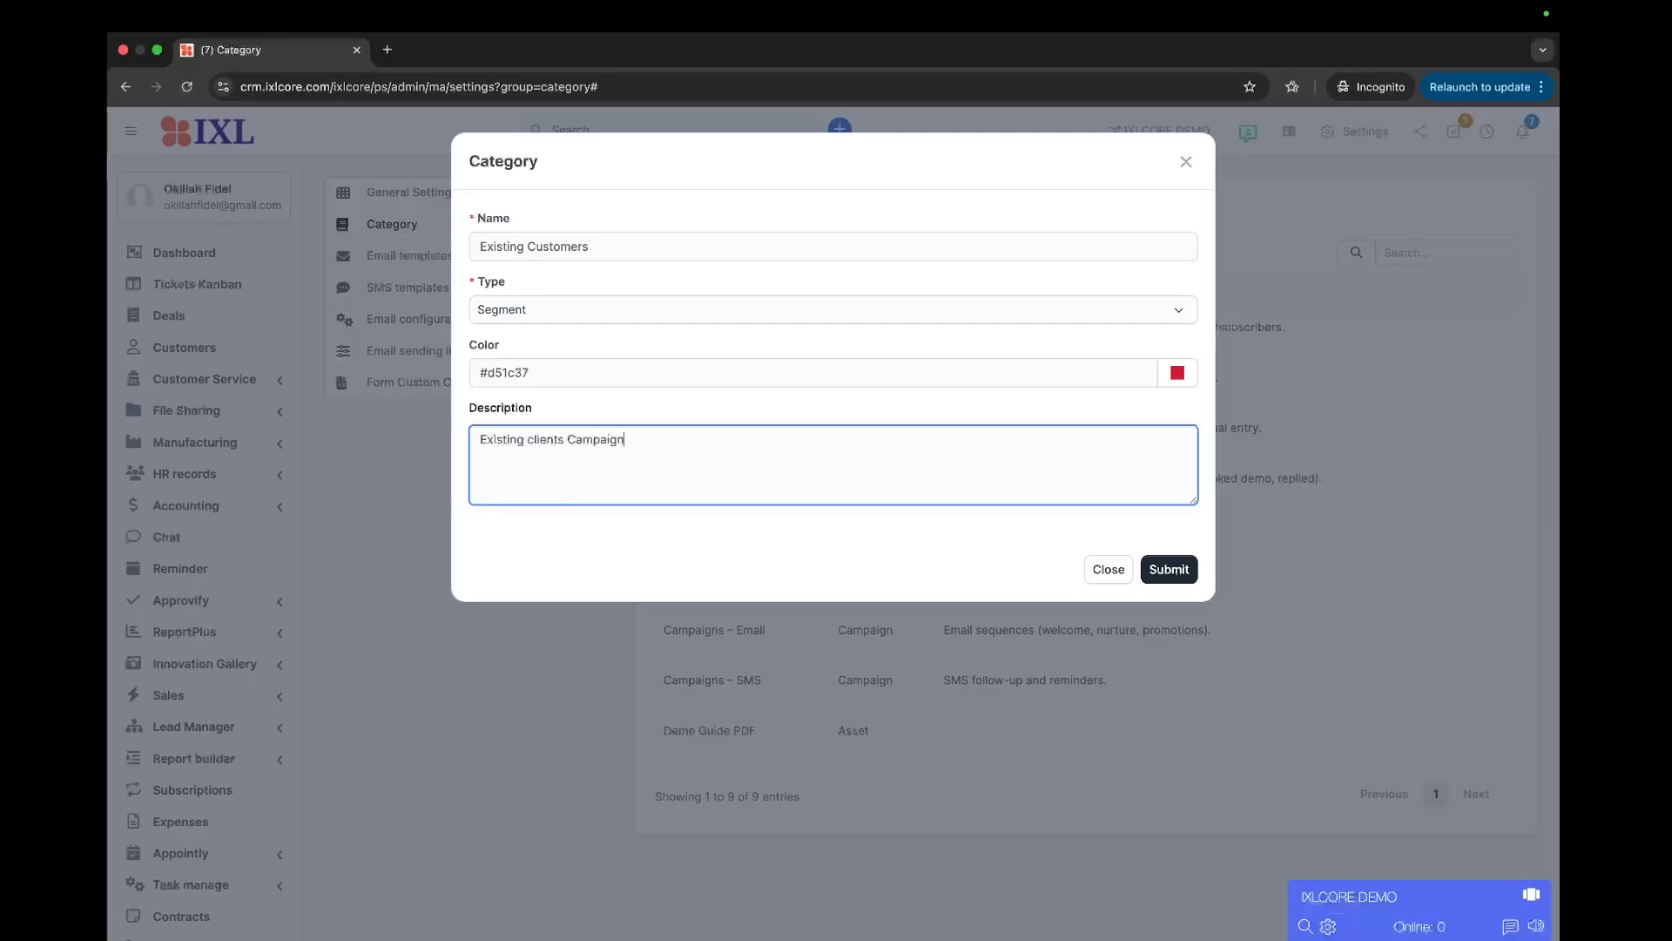
click(1190, 570)
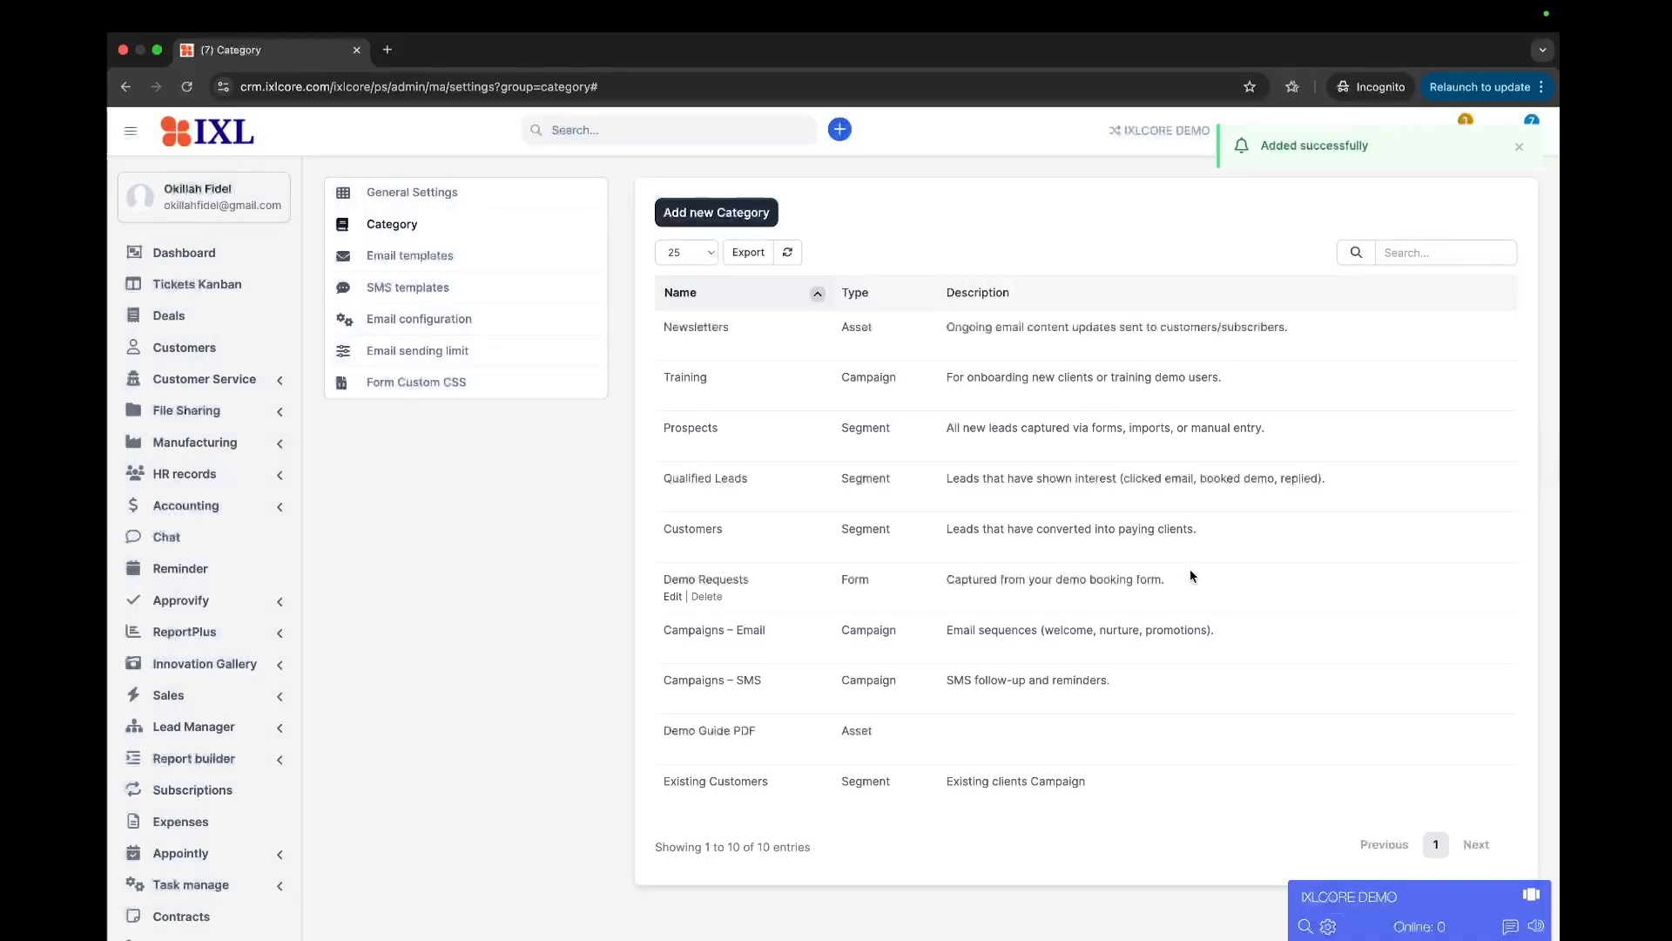
Start another category named "Existing Customers" and set its type to Campaign.
click(739, 218)
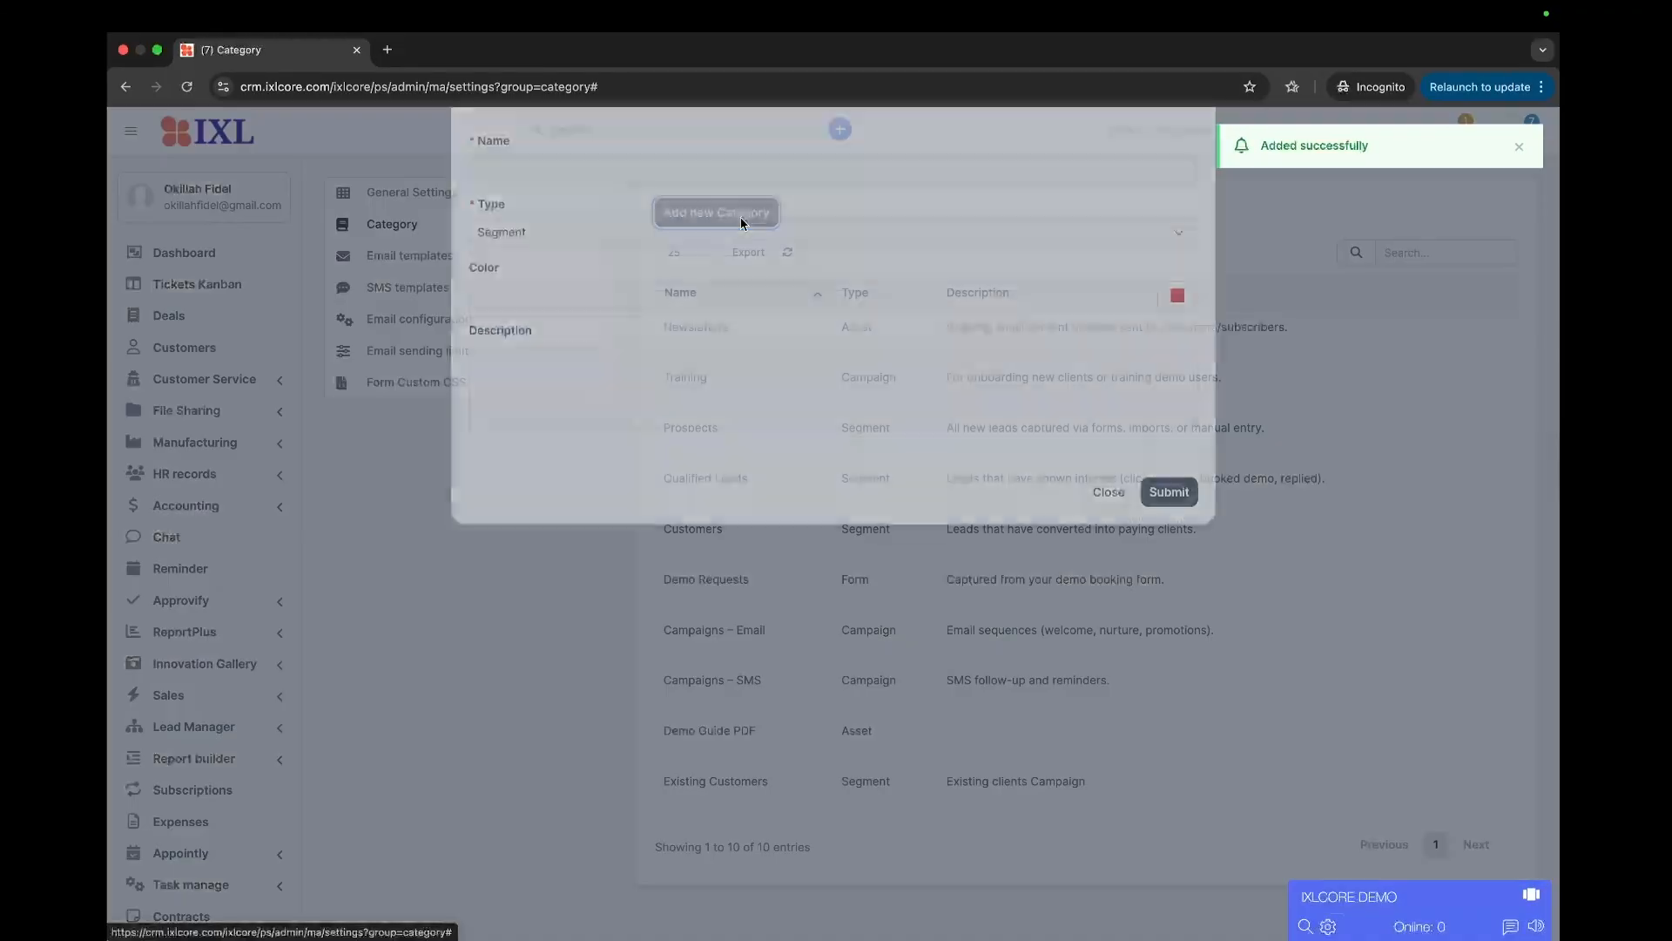
click(607, 244)
text(Existing )
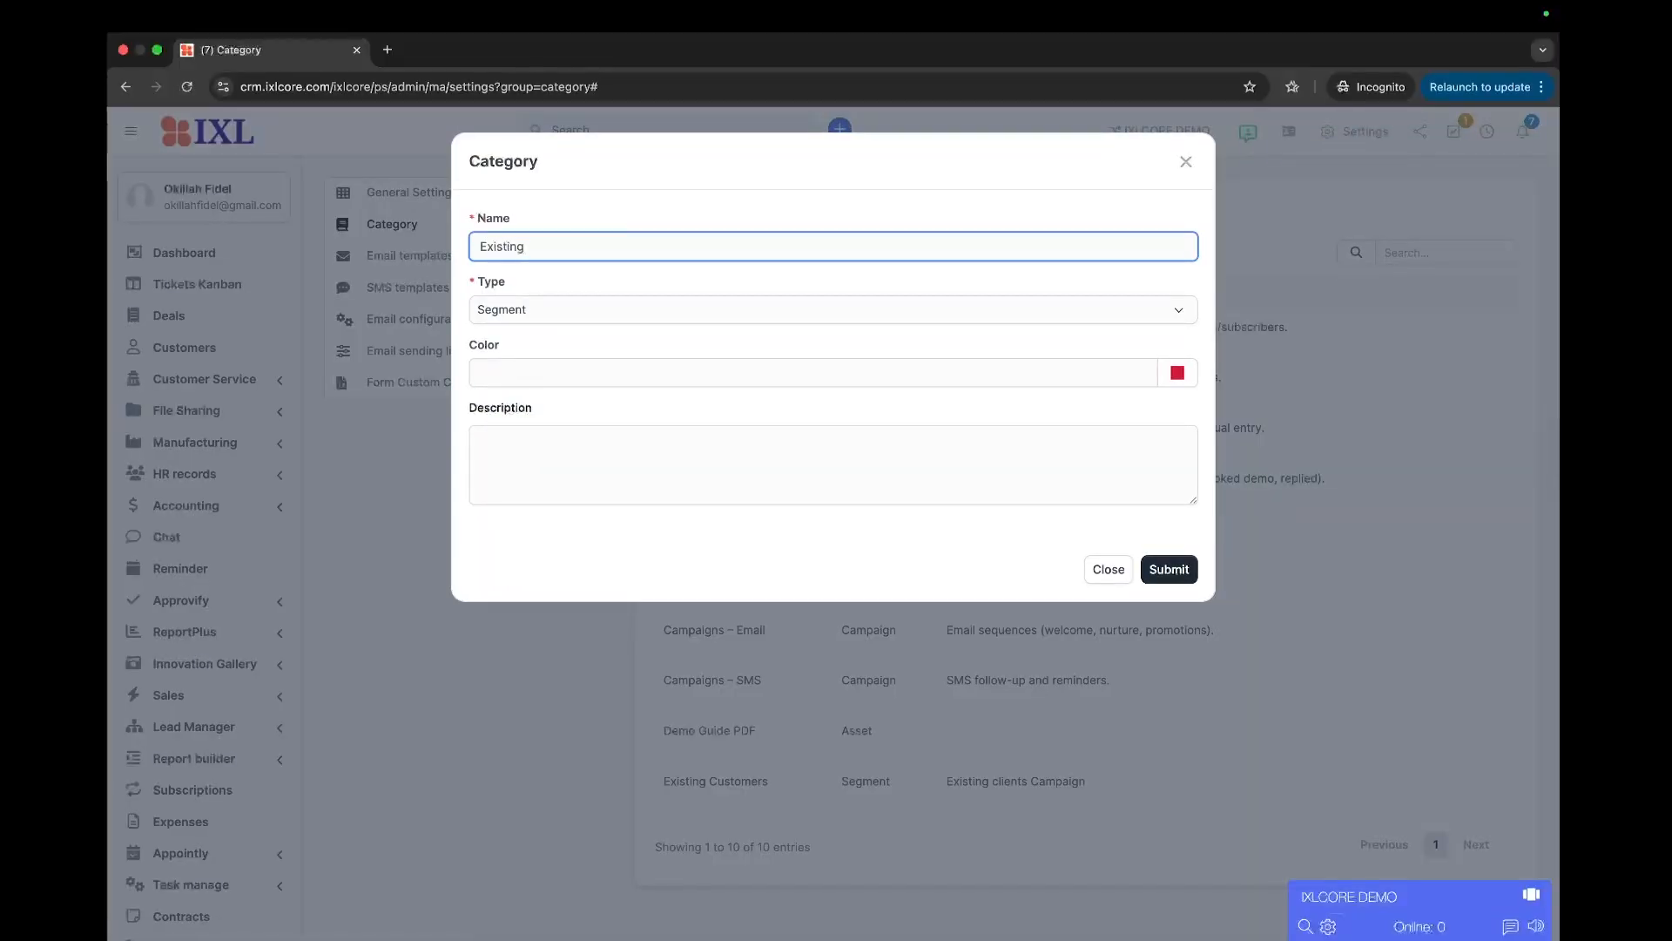
text(Customers)
click(553, 313)
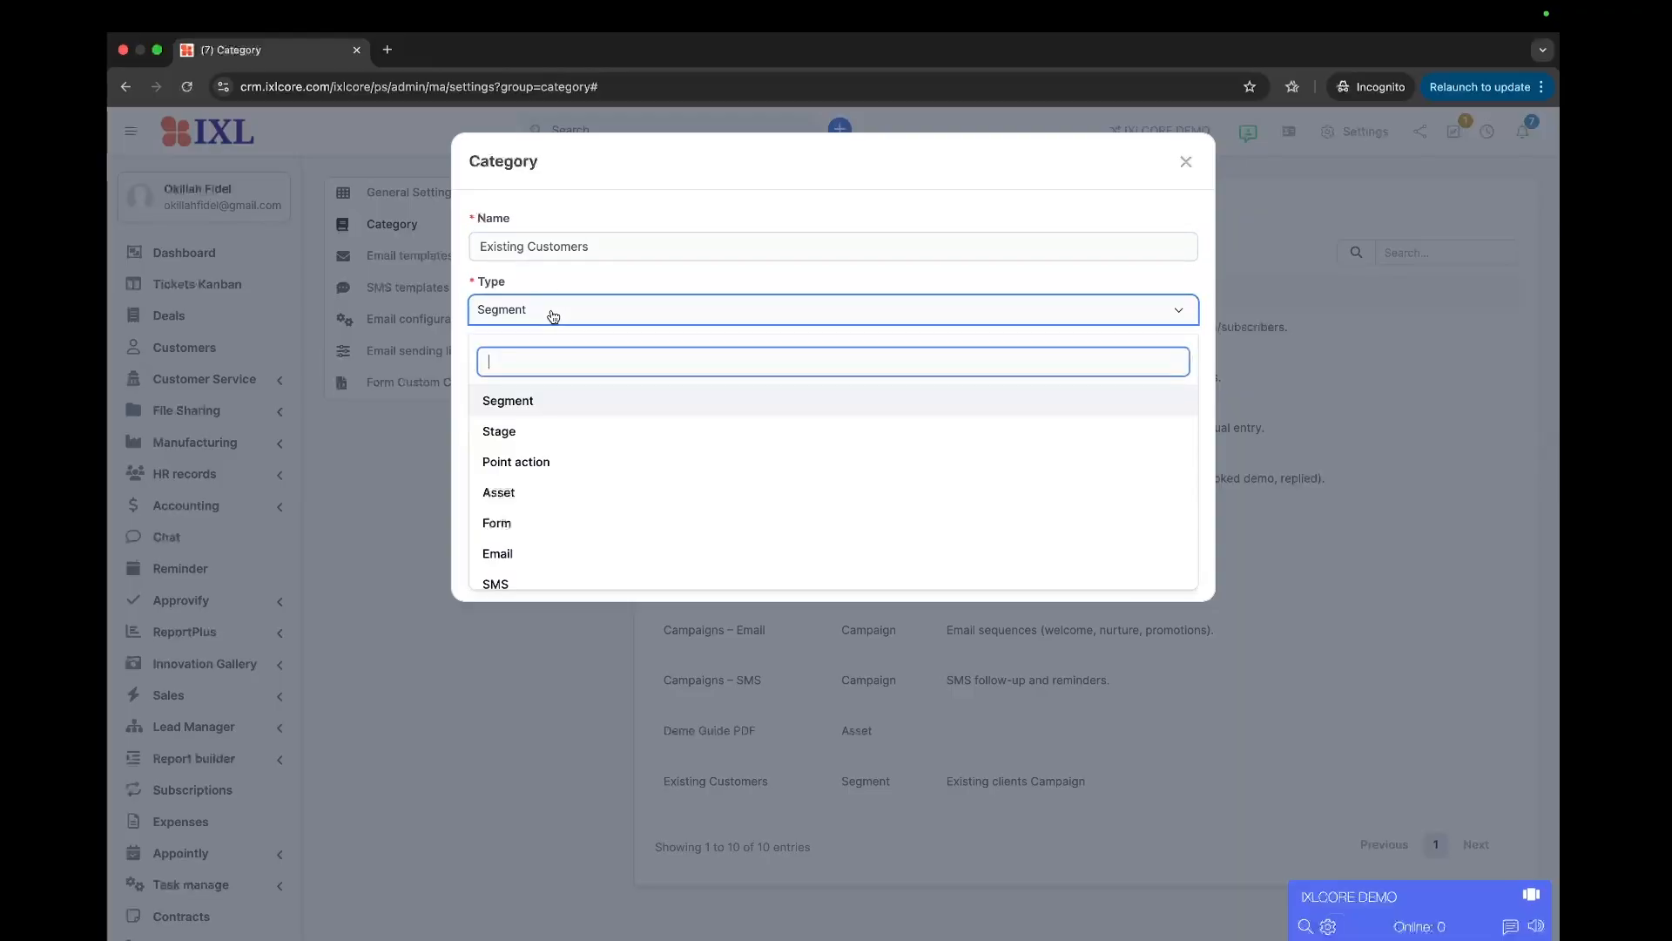
scroll(557, 470, down, 2)
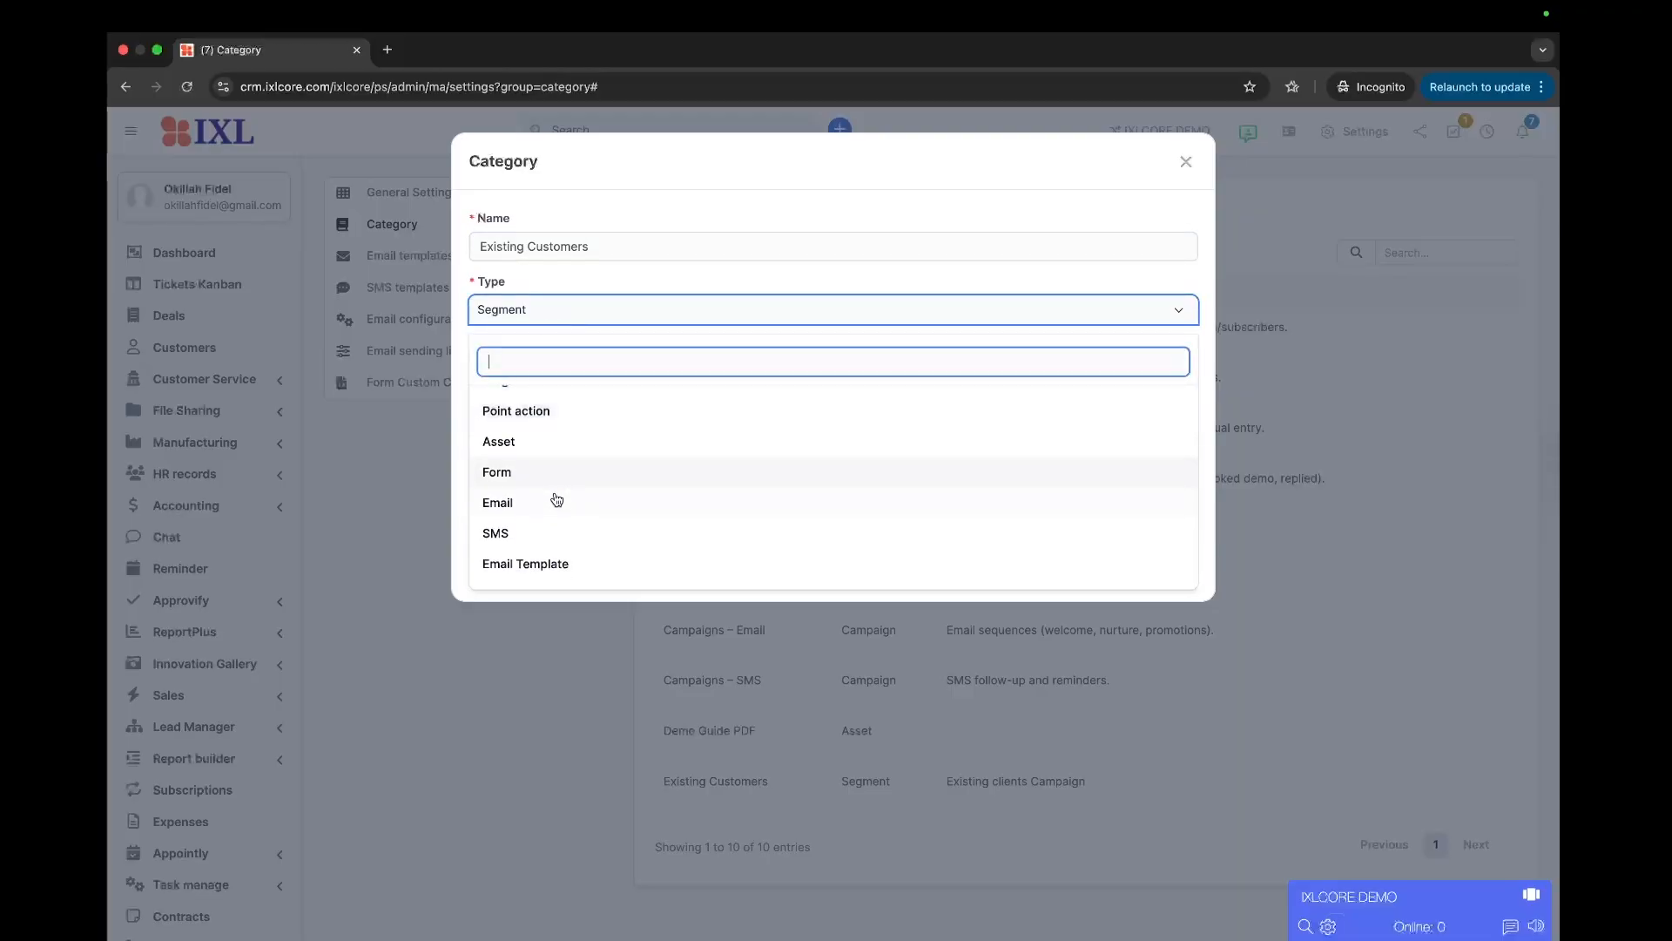
scroll(556, 530, down, 2)
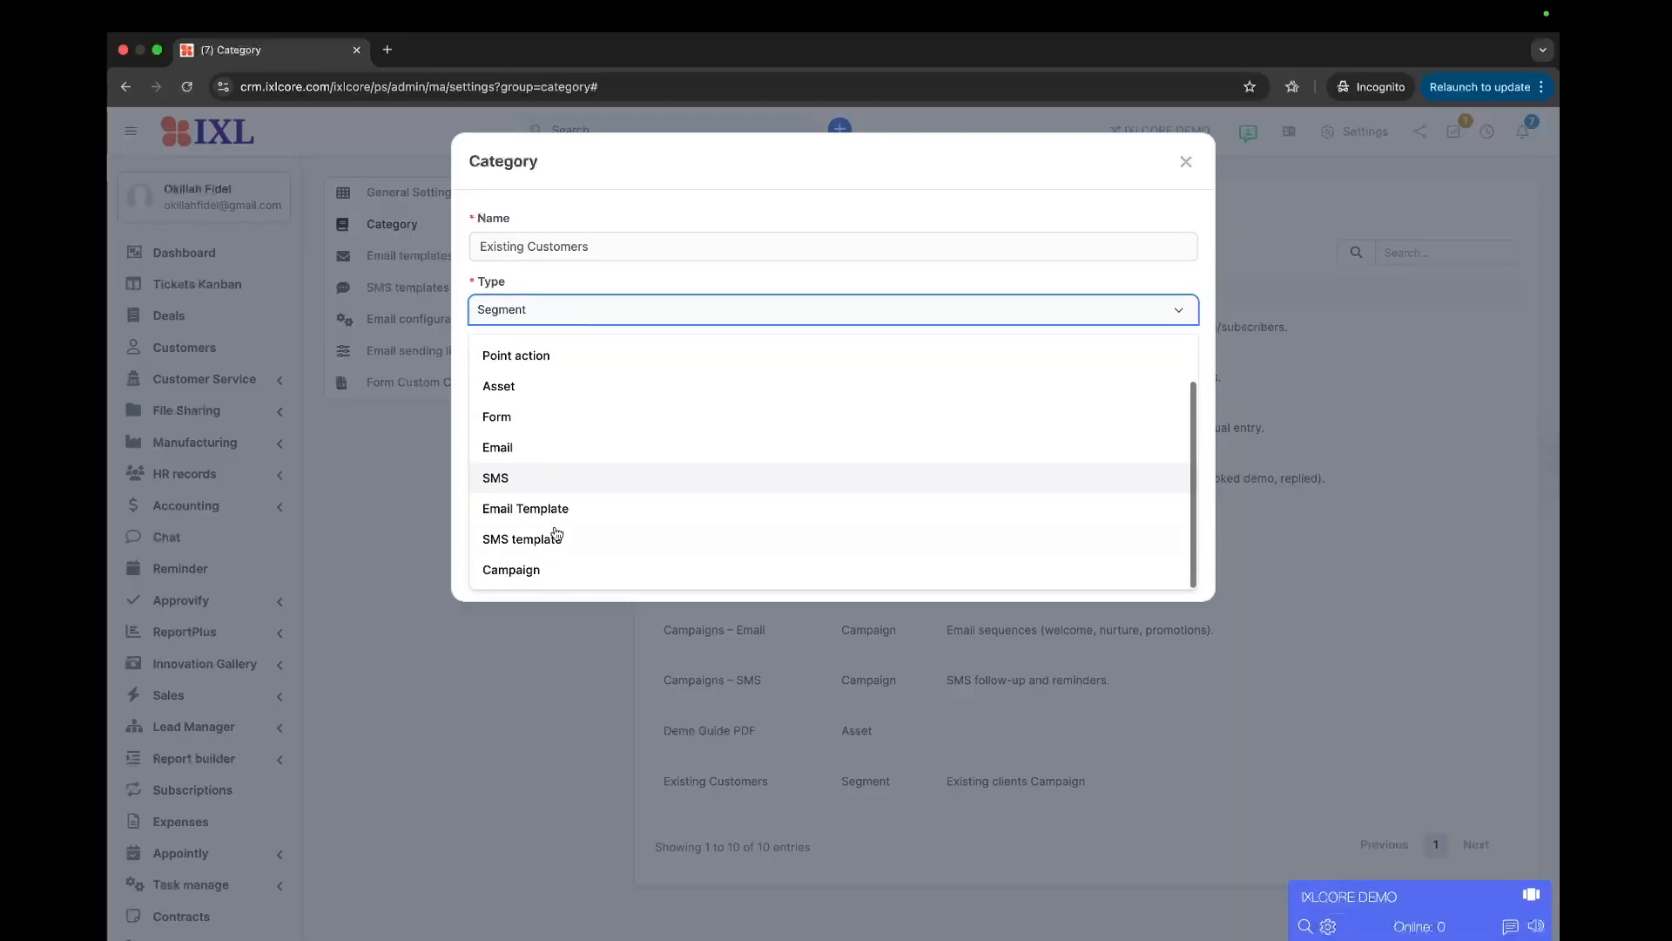
click(518, 571)
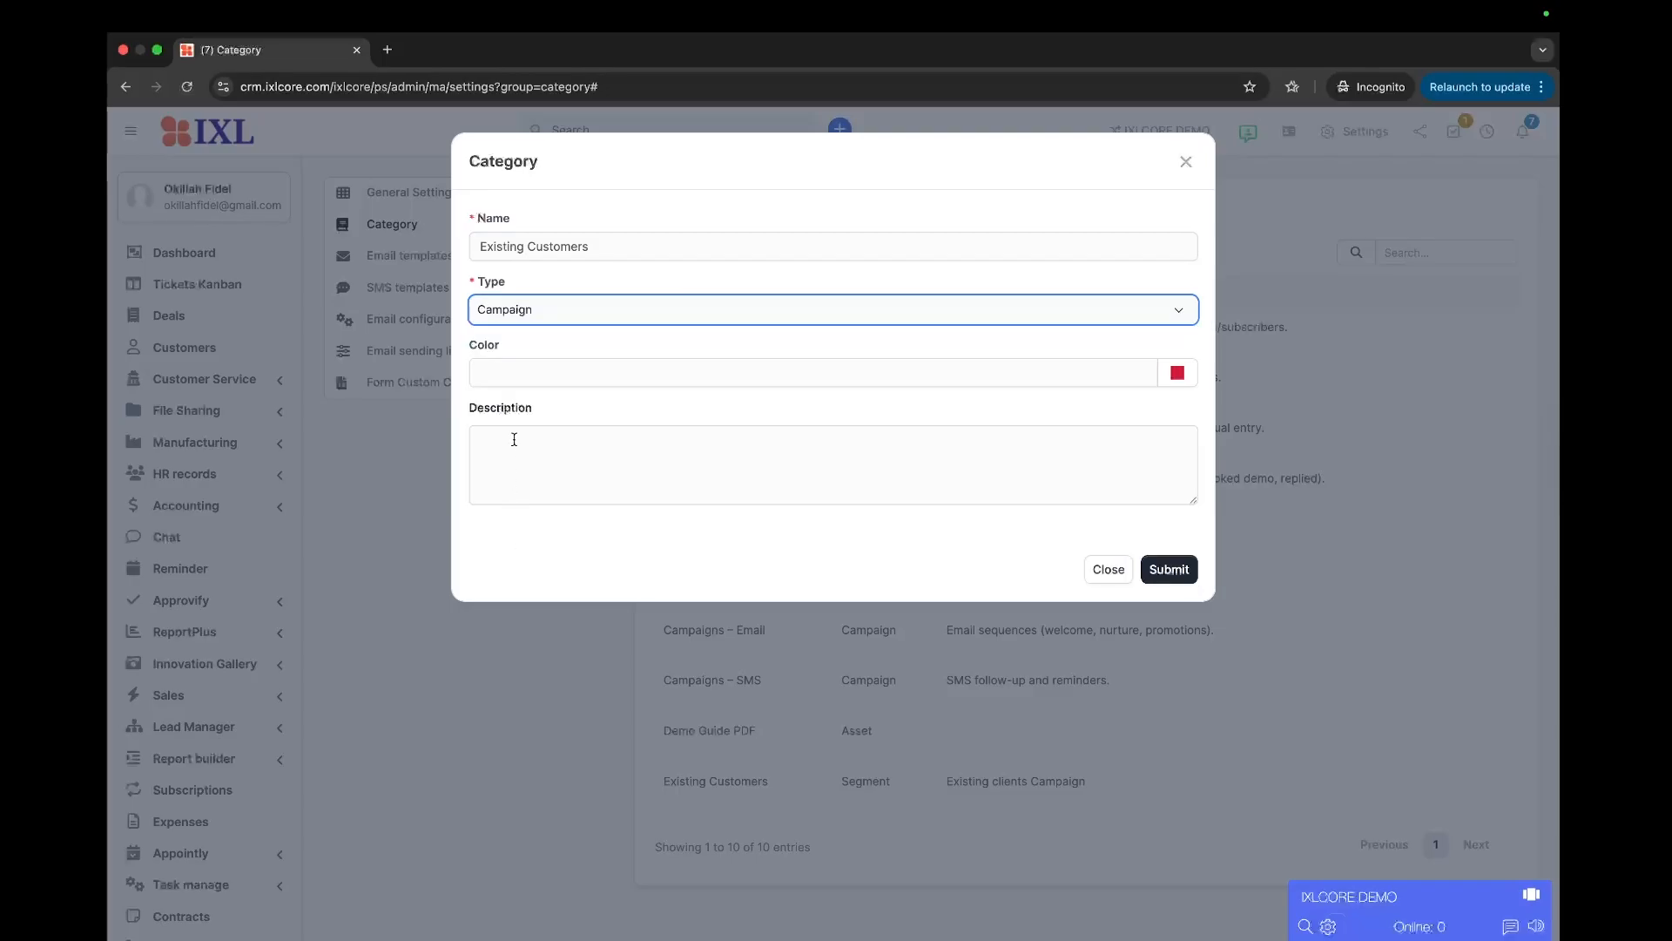
Give the campaign category the blue color #156ac3 and the description "Campaign existing clients", and save it.
click(1178, 373)
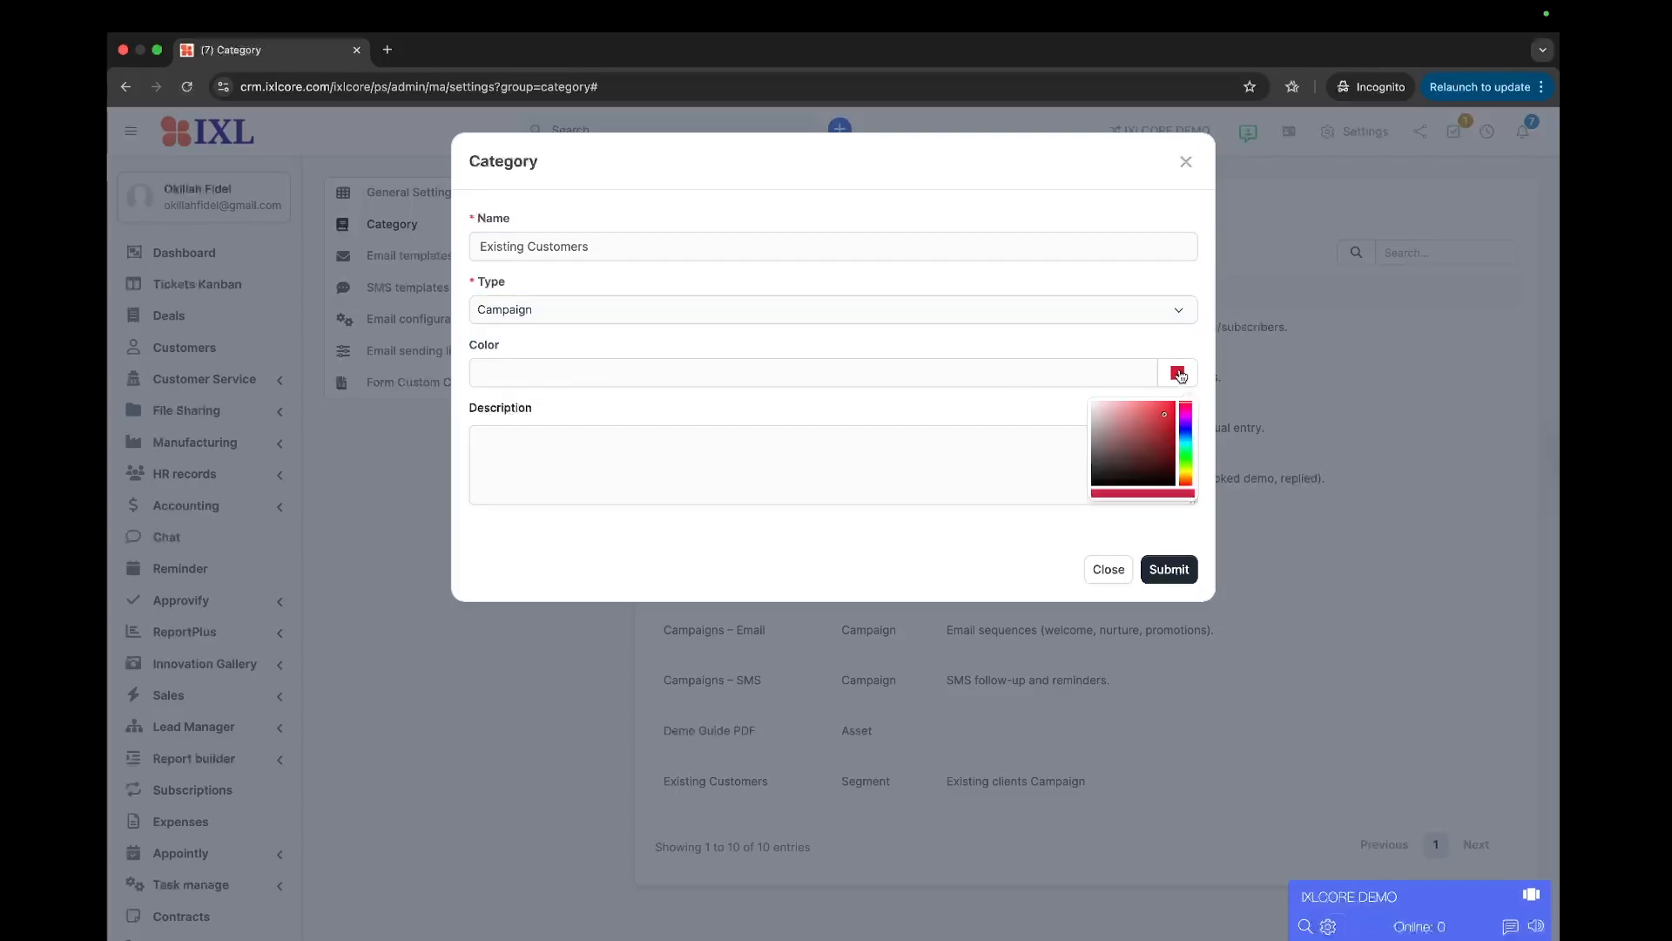
click(1184, 435)
click(1166, 421)
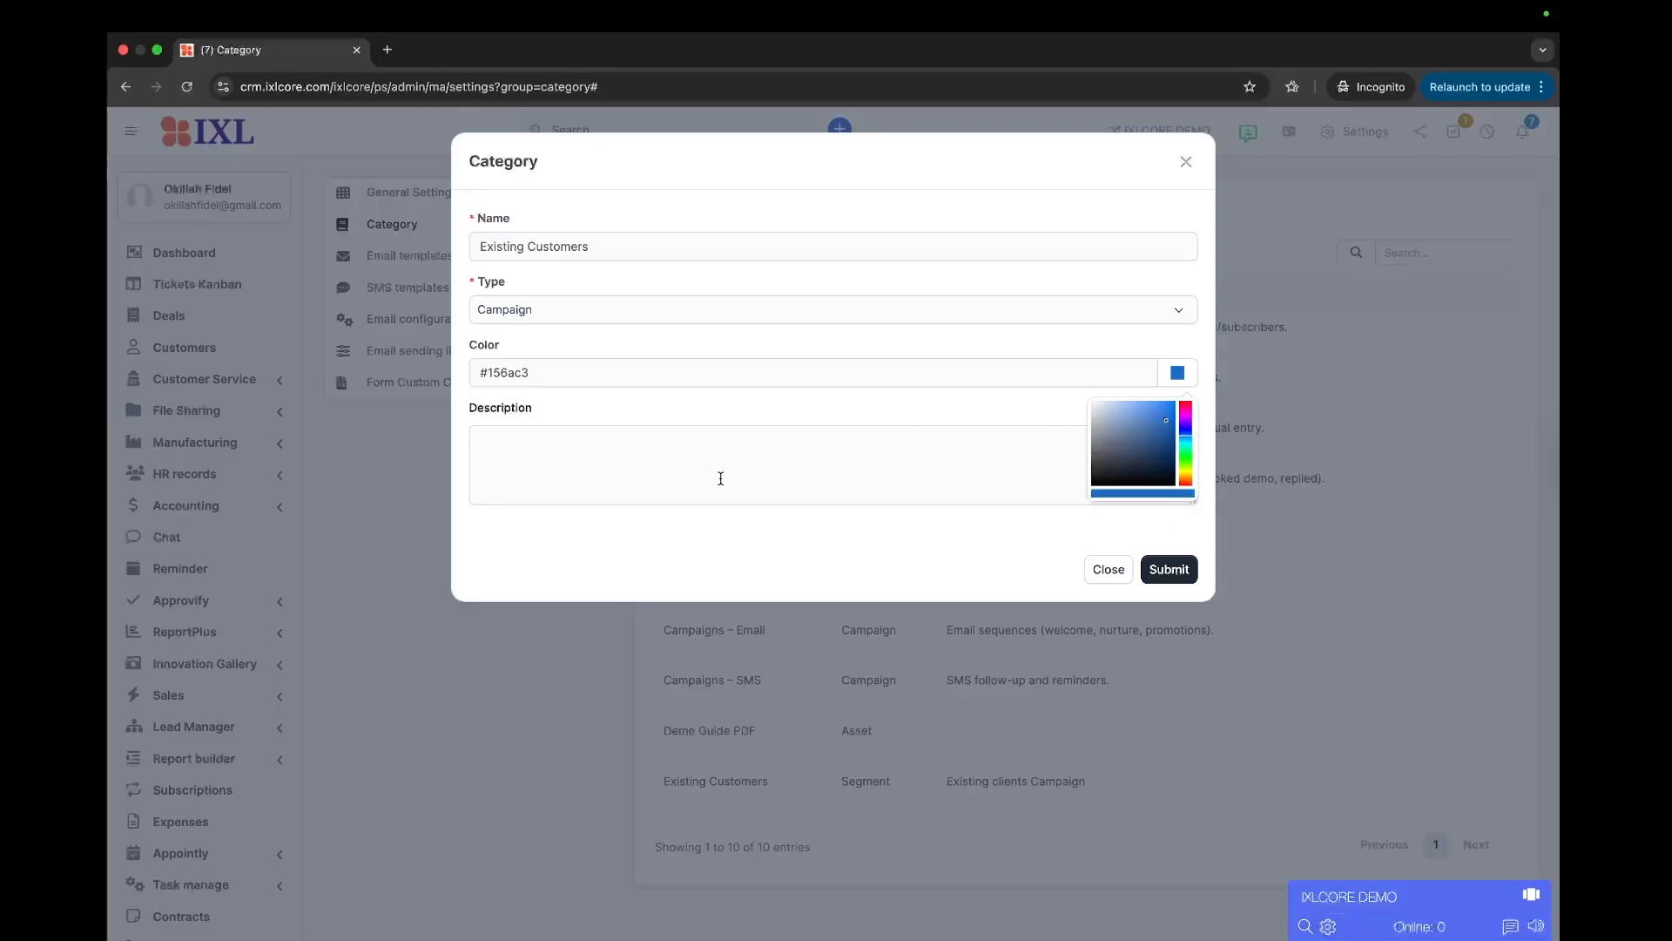
click(698, 462)
text(Campaign existing clients)
click(1173, 569)
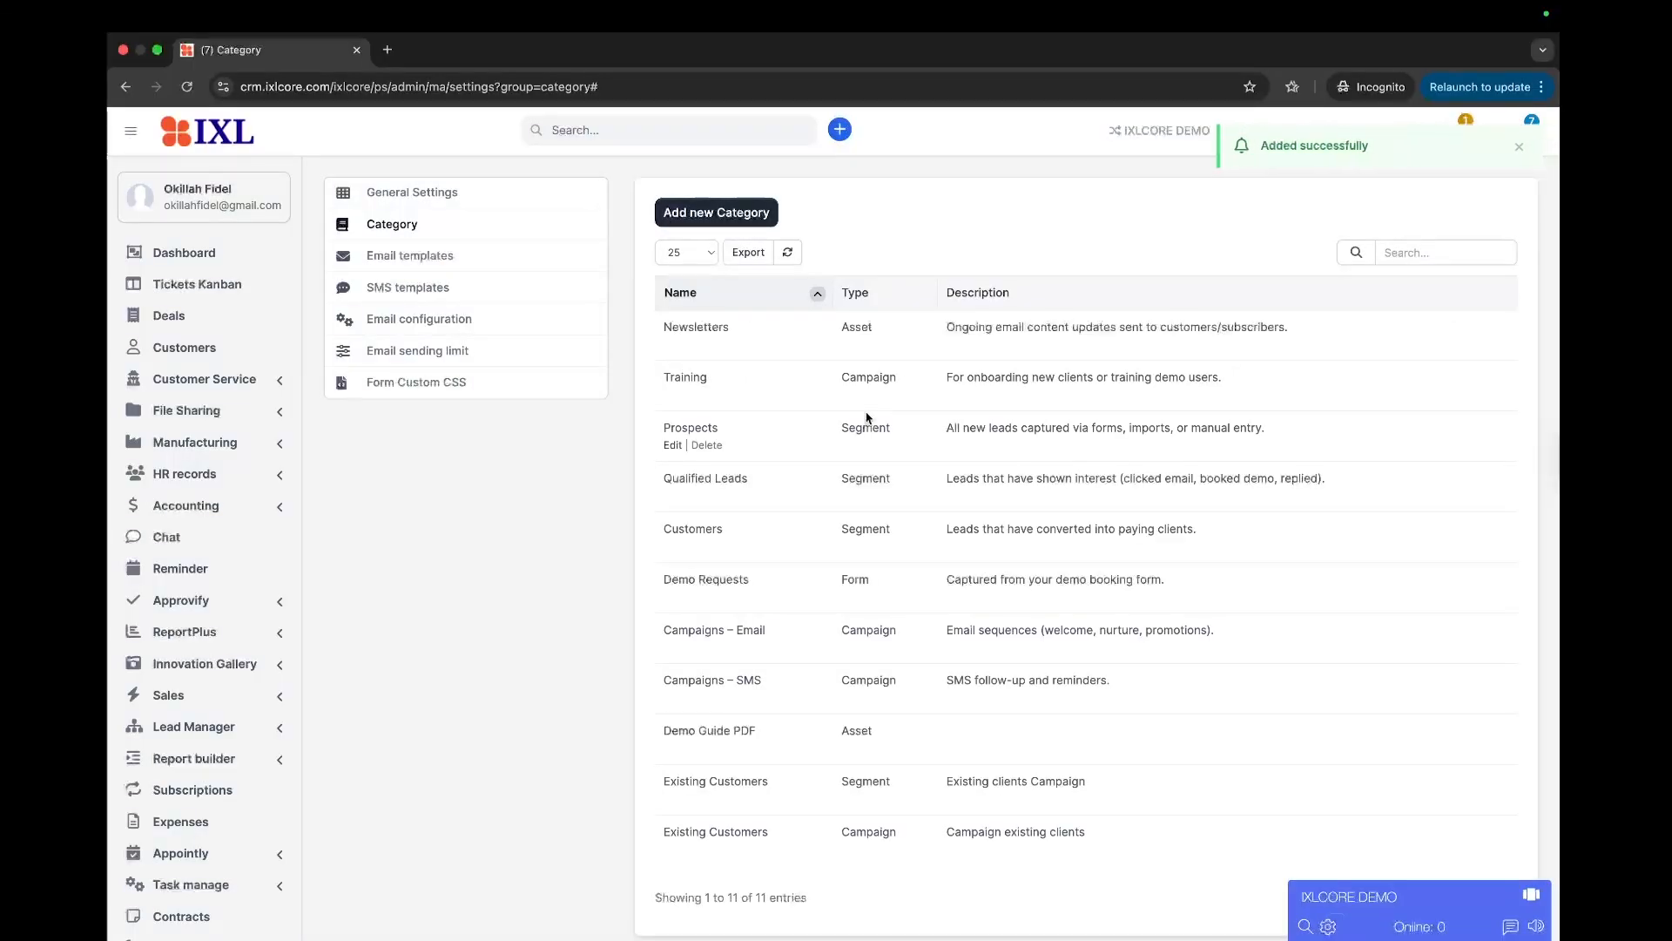
Add a category named "Existing Customers - Email Template" of type Email Template, without a color or description.
click(744, 215)
click(521, 250)
text(Existing C)
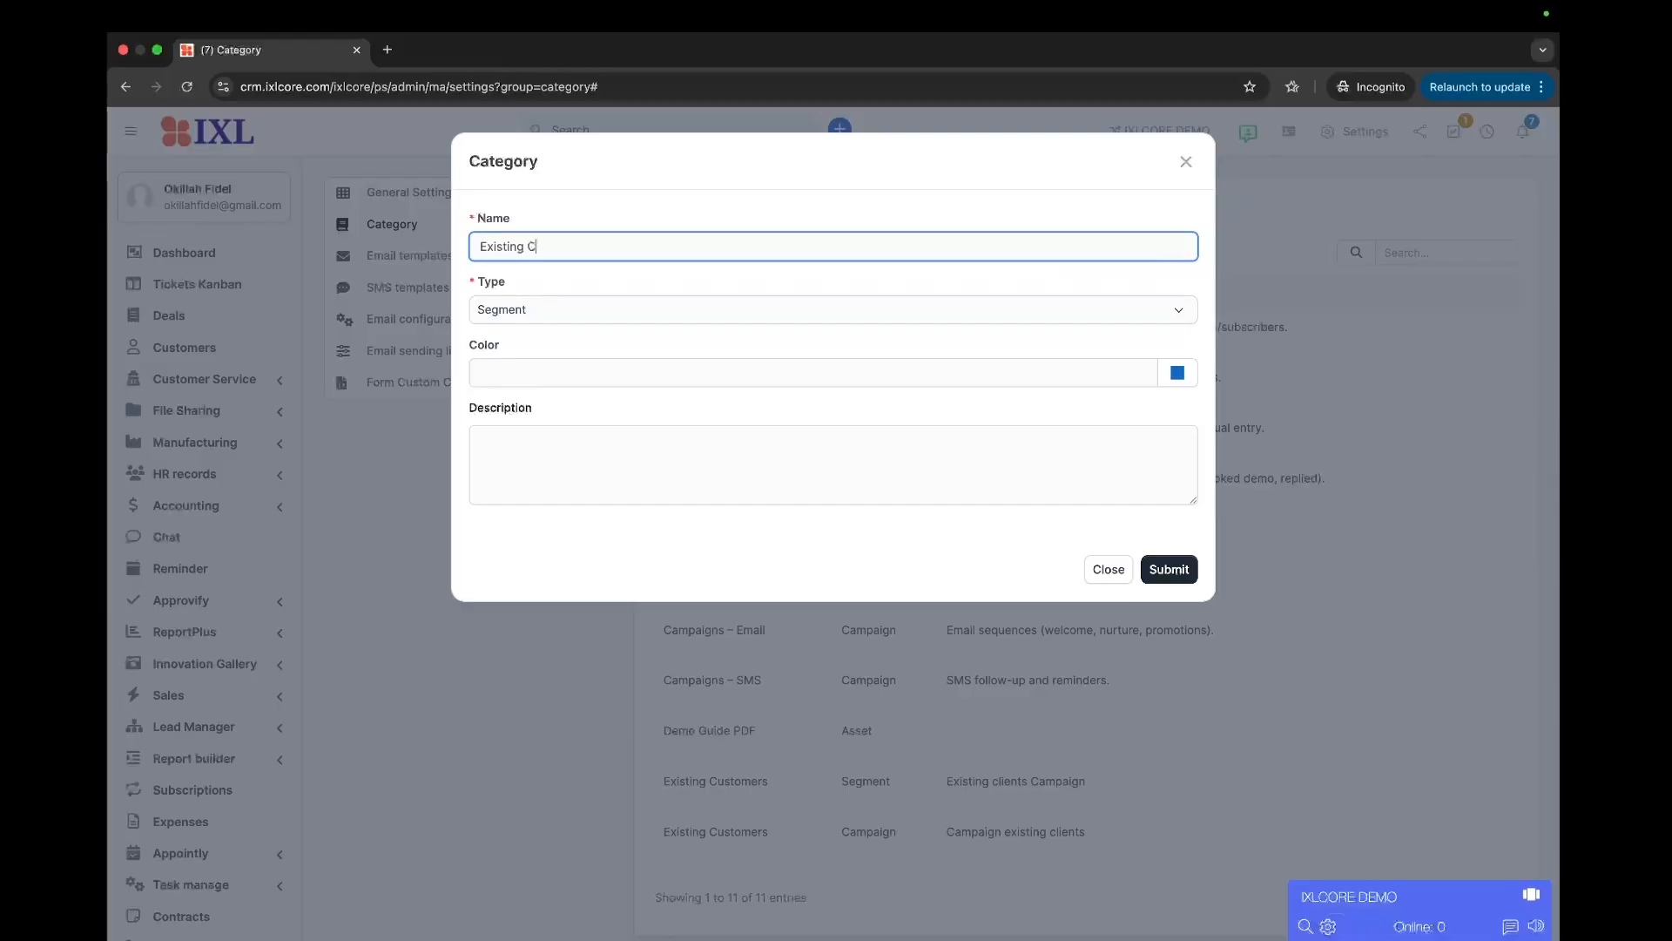
text(ustomers - Email Template)
click(526, 312)
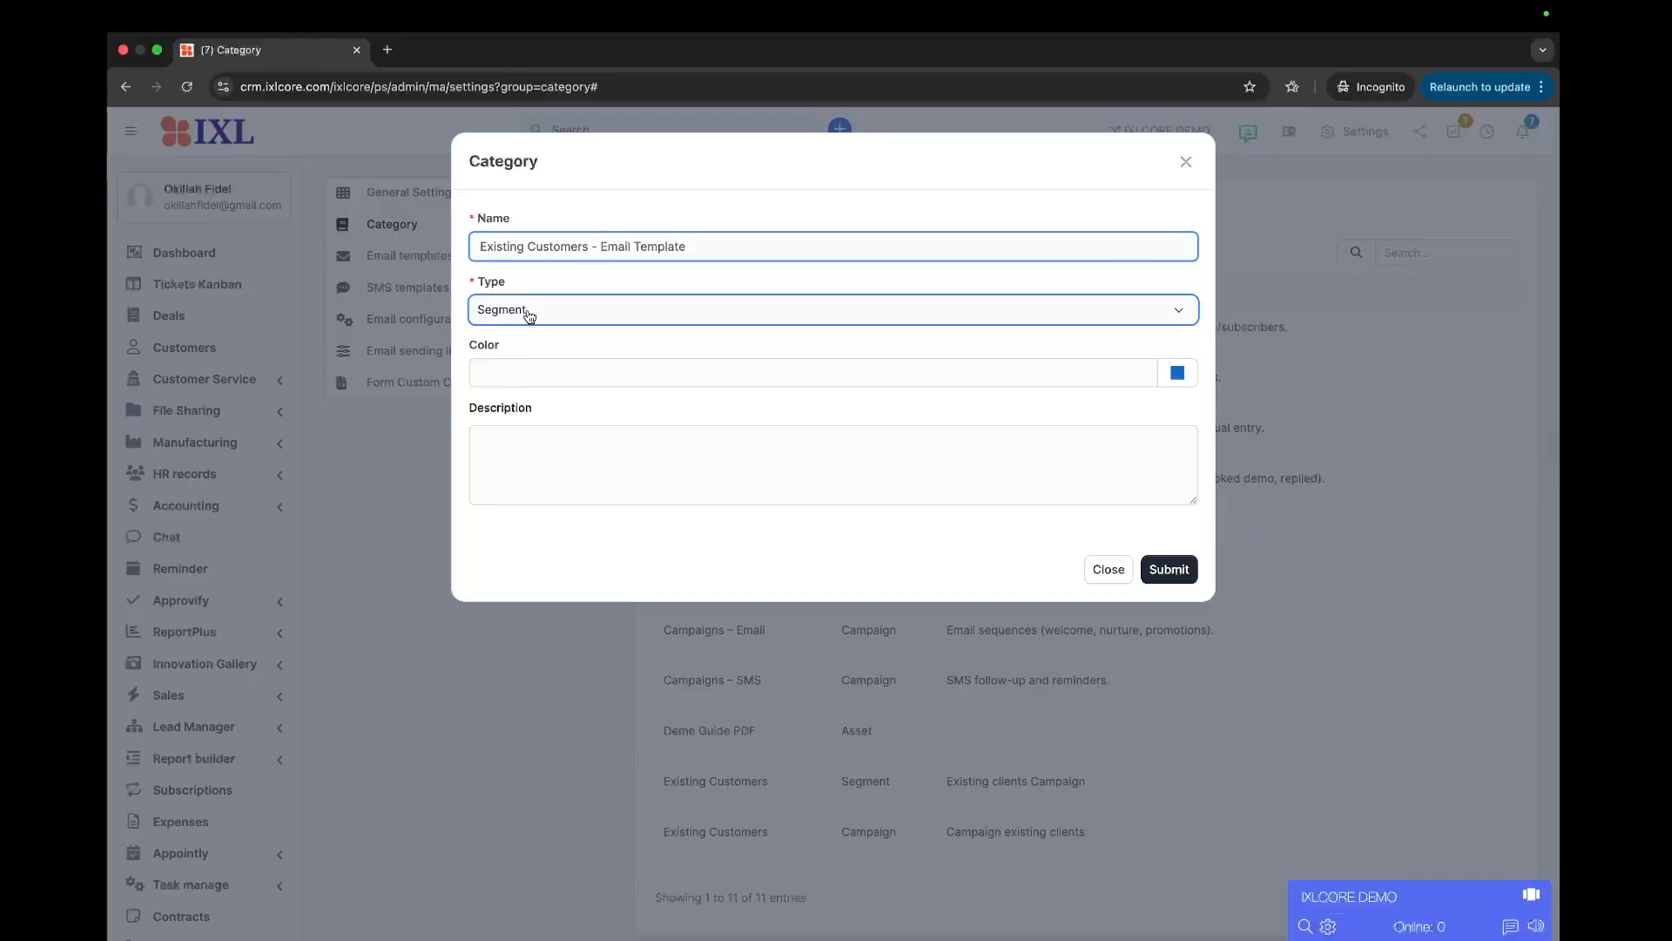
click(546, 565)
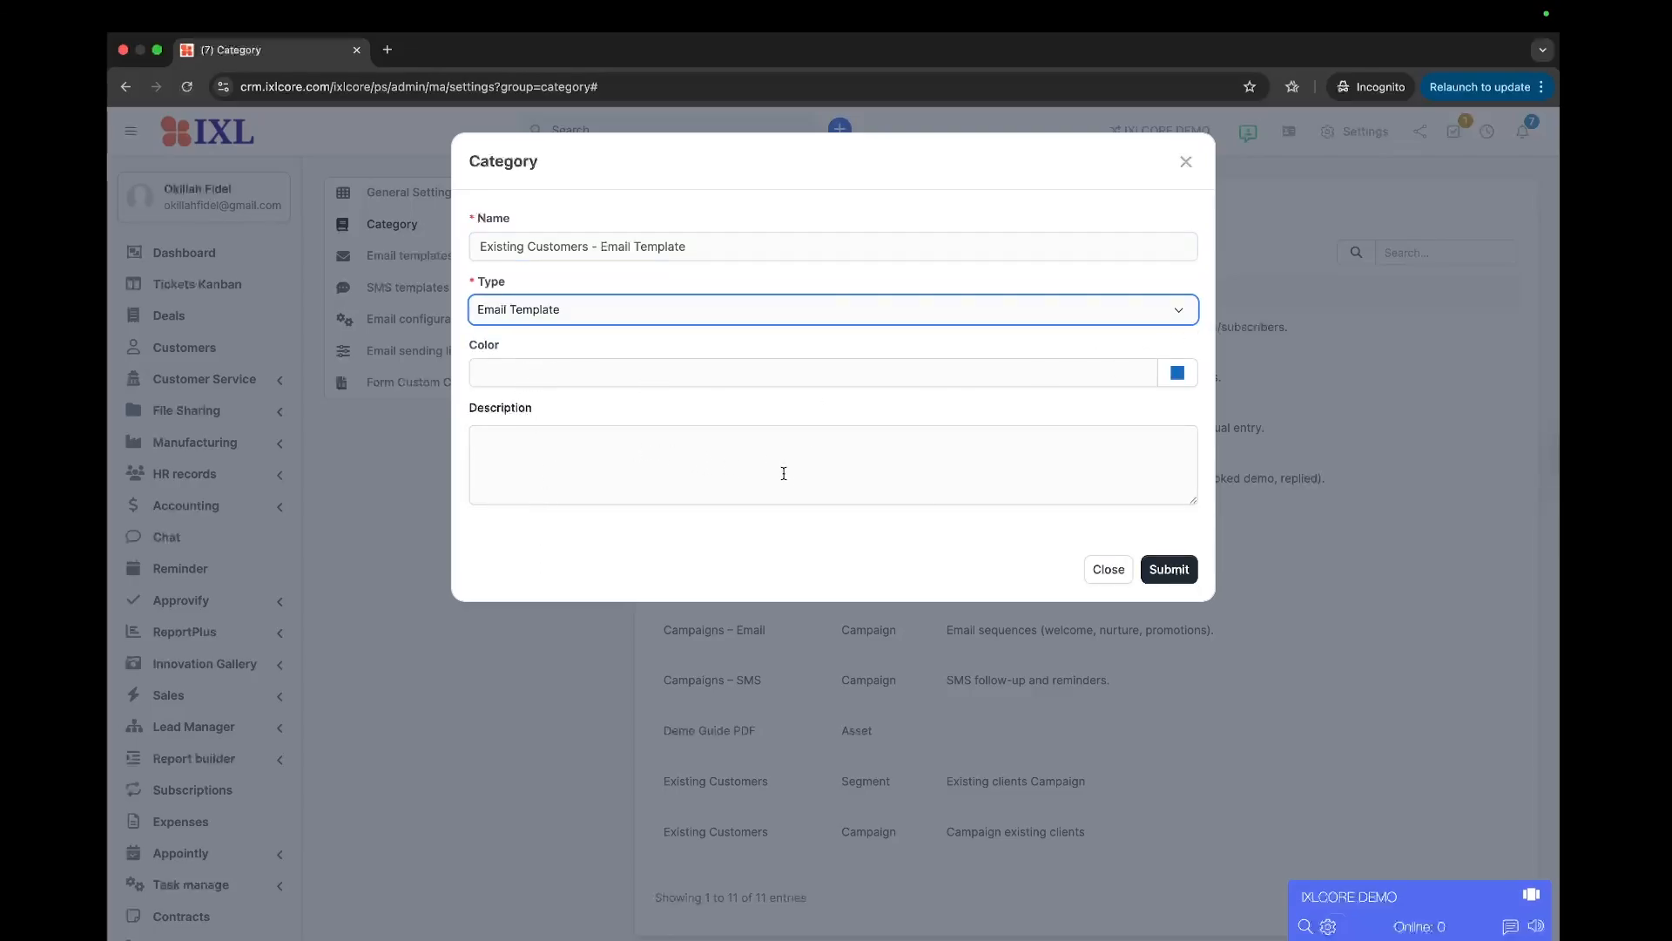
click(635, 446)
click(1147, 571)
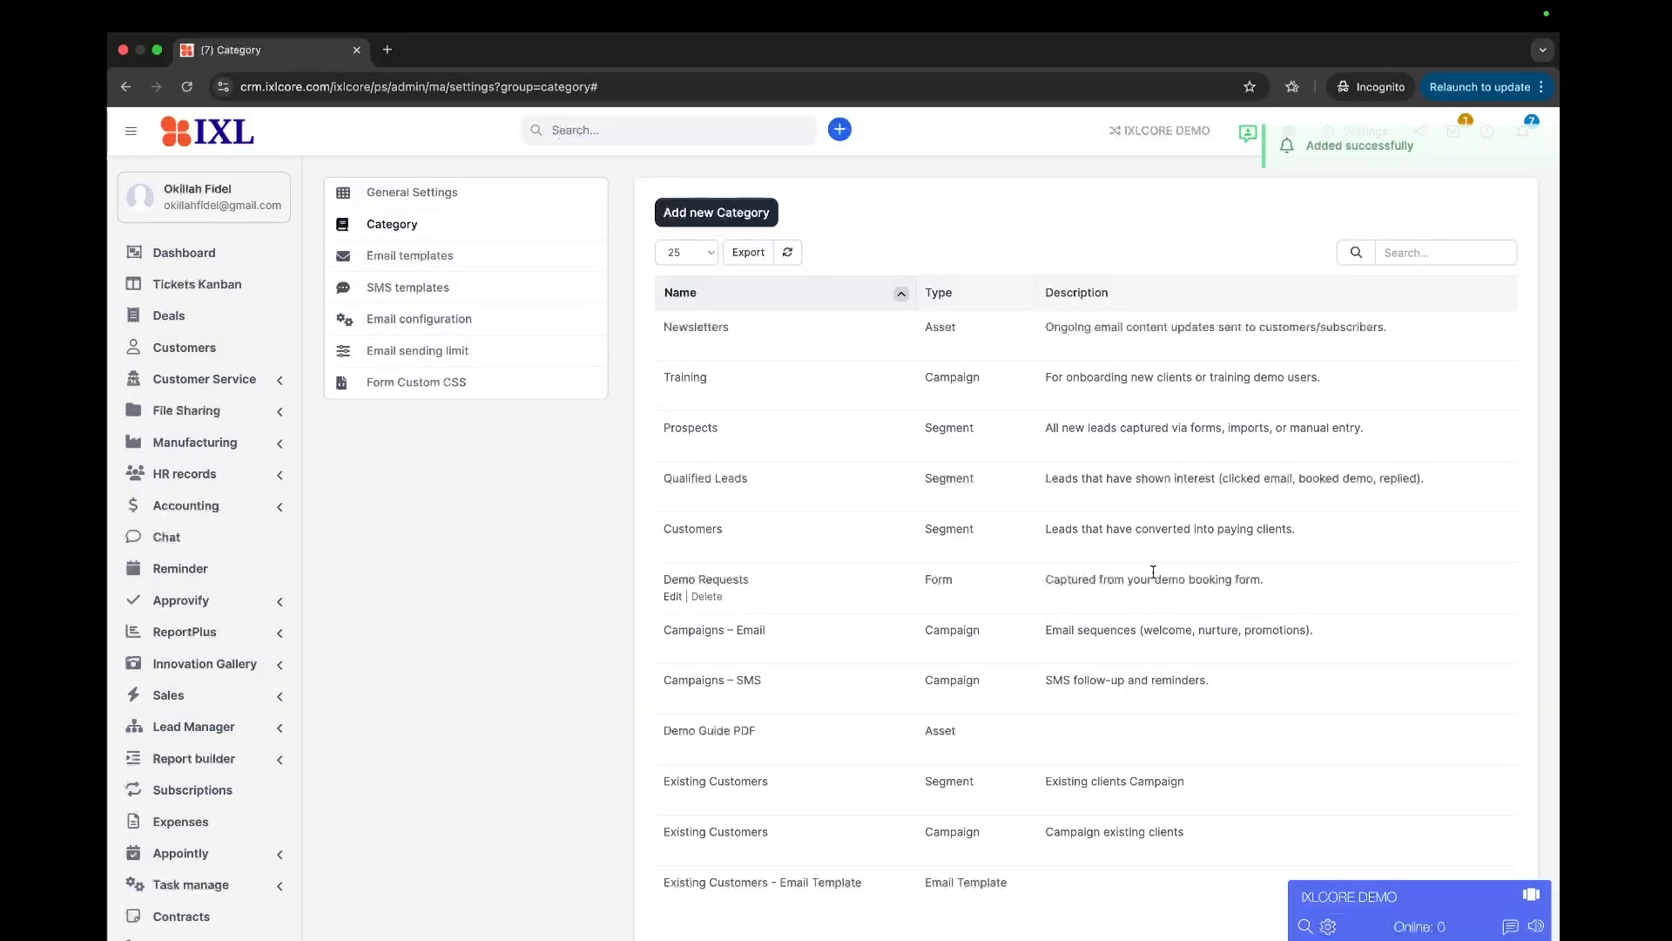
Start a new category named "Existing customers- SMS Template" and set its type to SMS template.
scroll(1110, 567, down, 3)
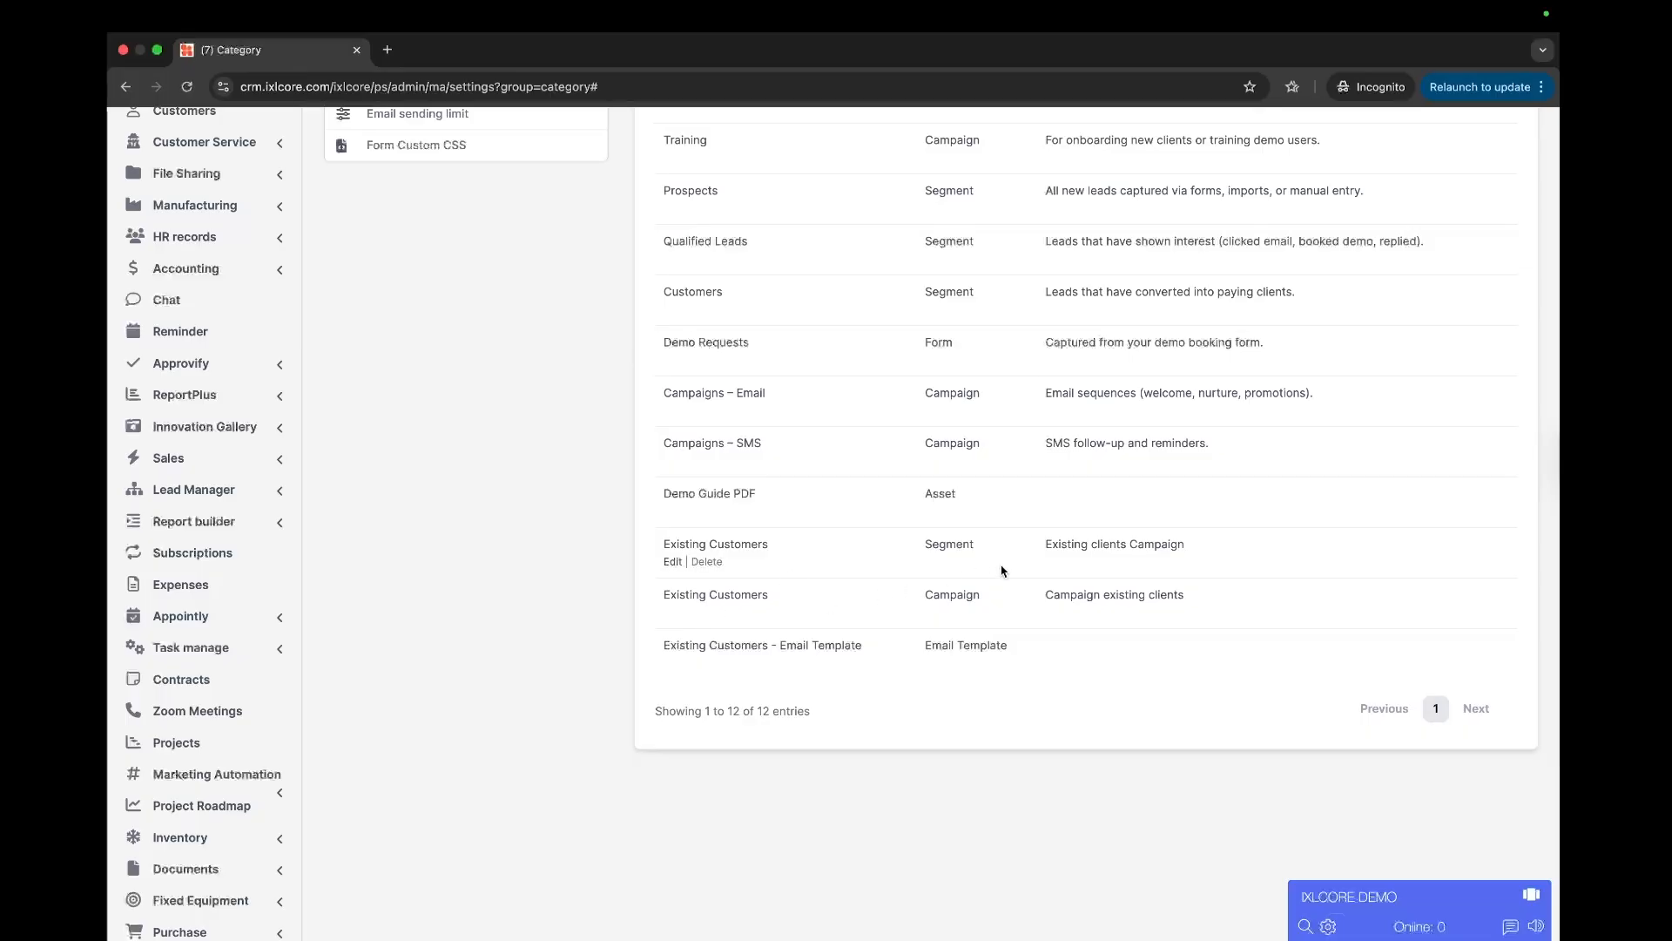
scroll(1002, 575, up, 1)
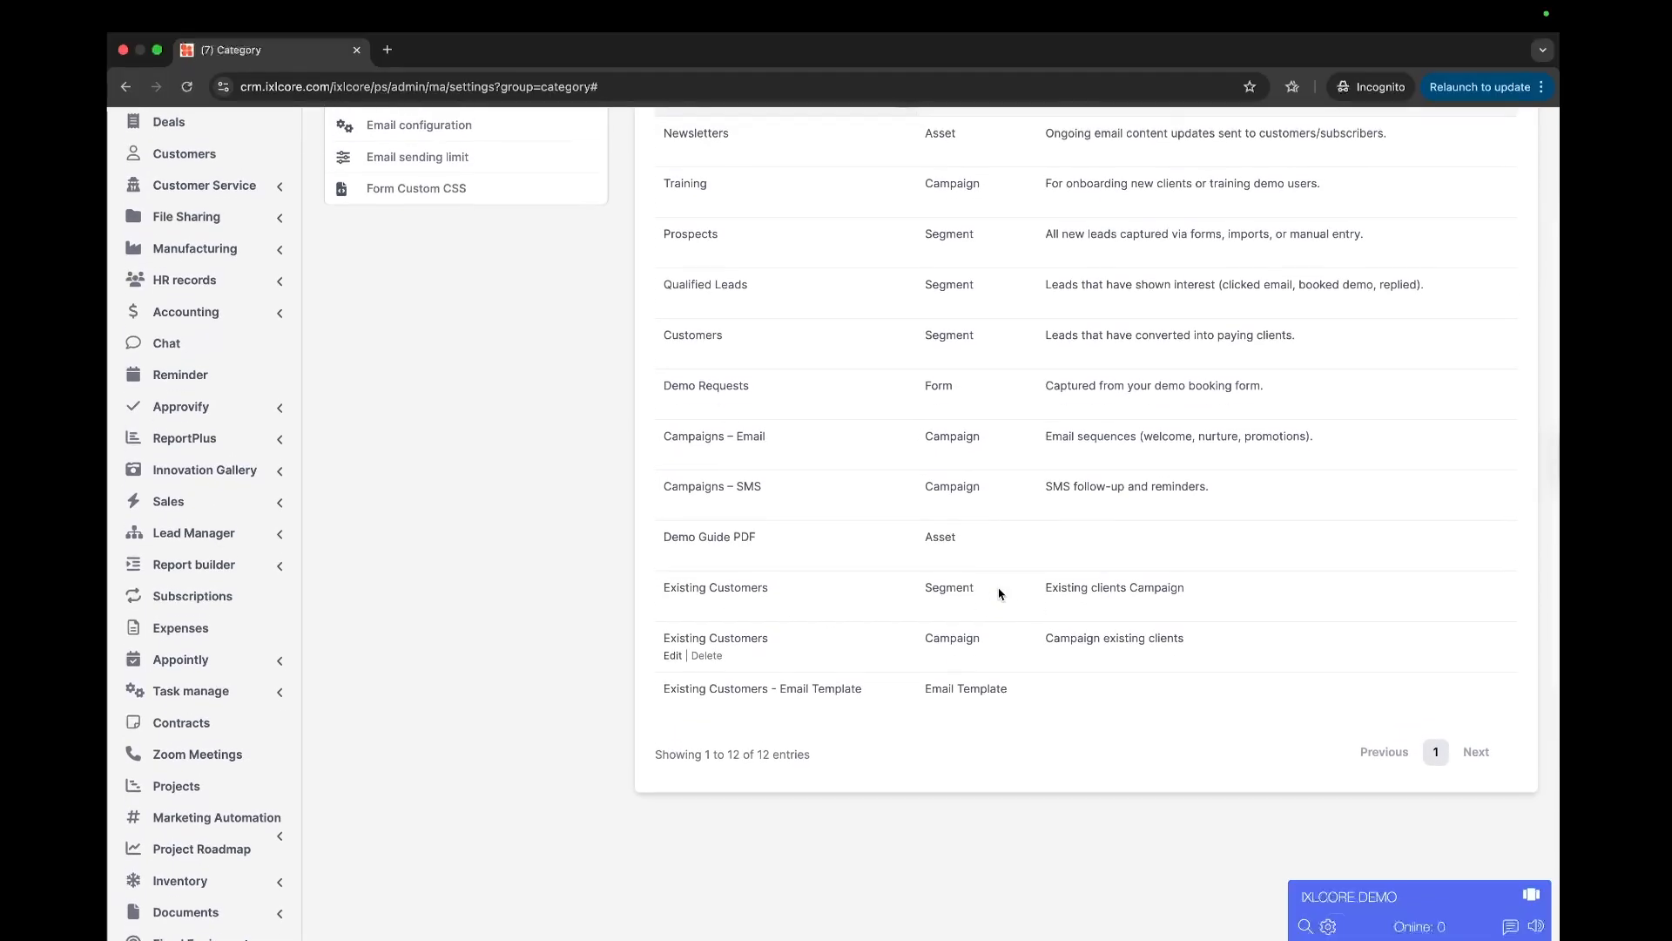
scroll(1000, 592, up, 3)
click(745, 218)
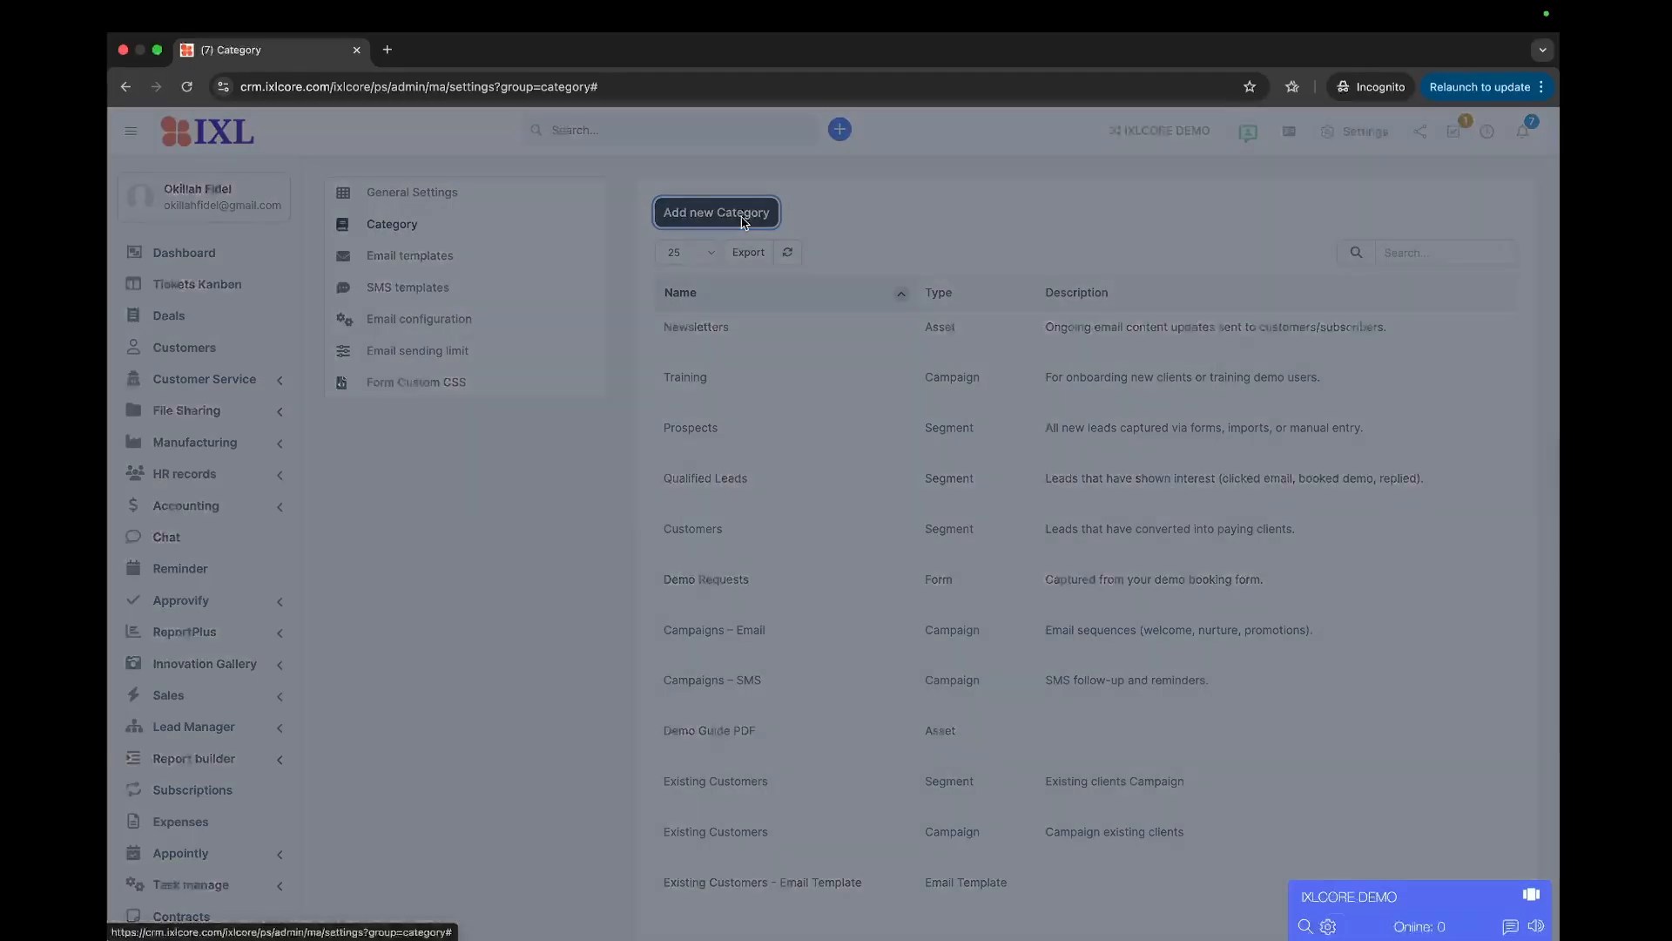
click(578, 249)
text(E)
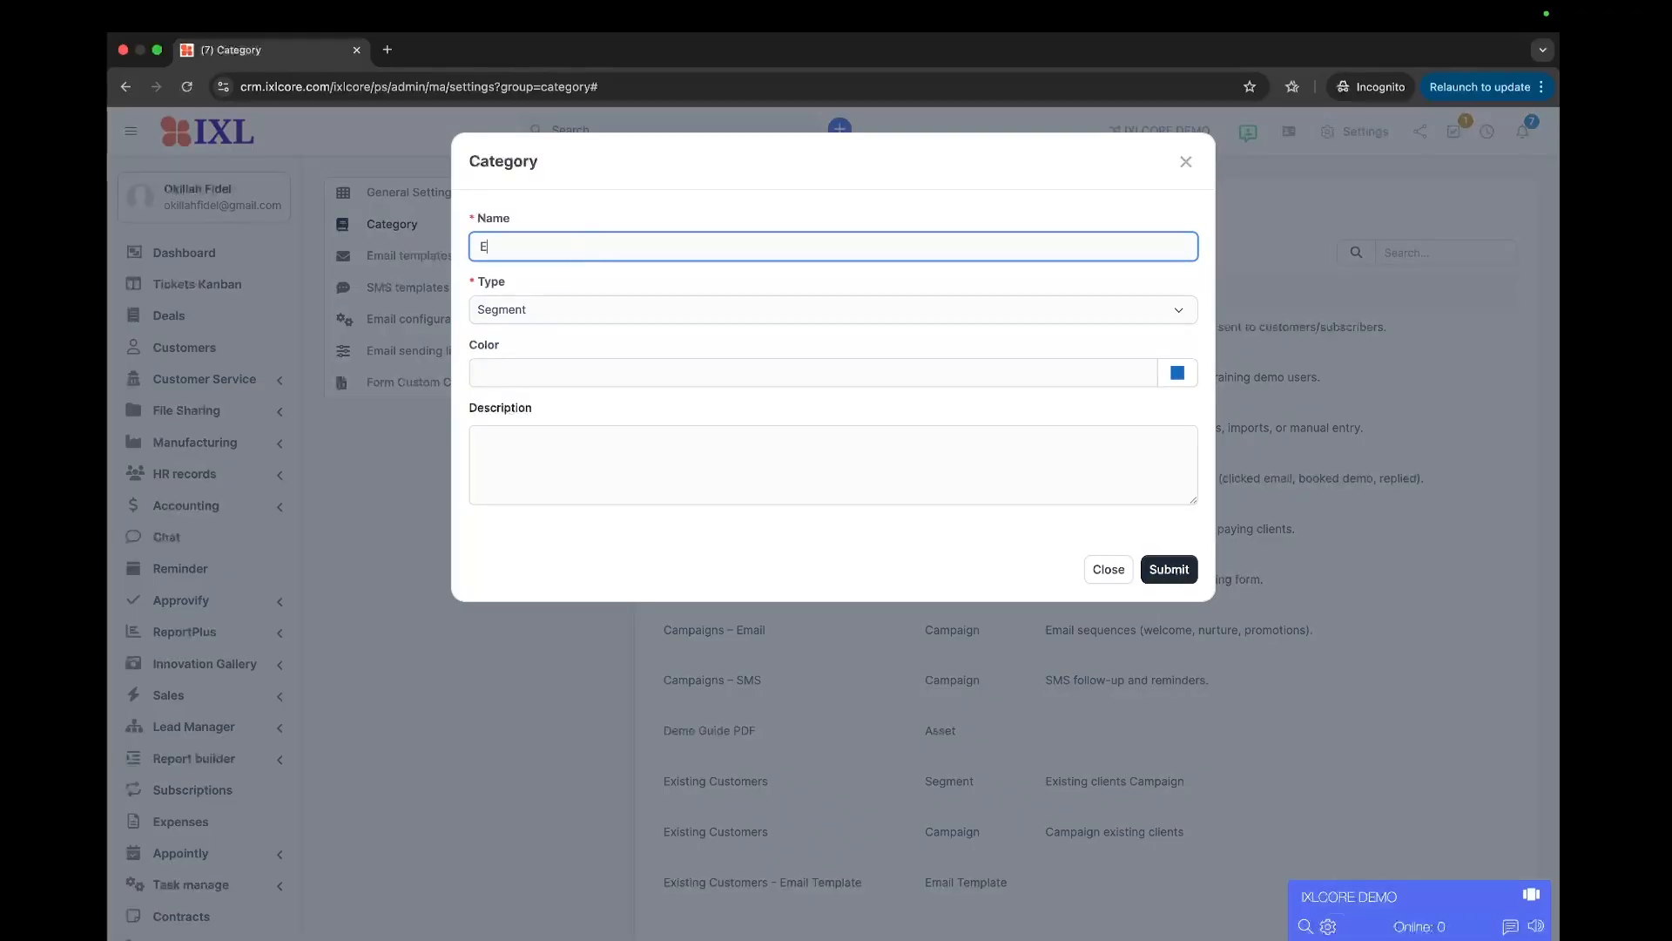
text(xisting customers- SMS Template)
click(495, 310)
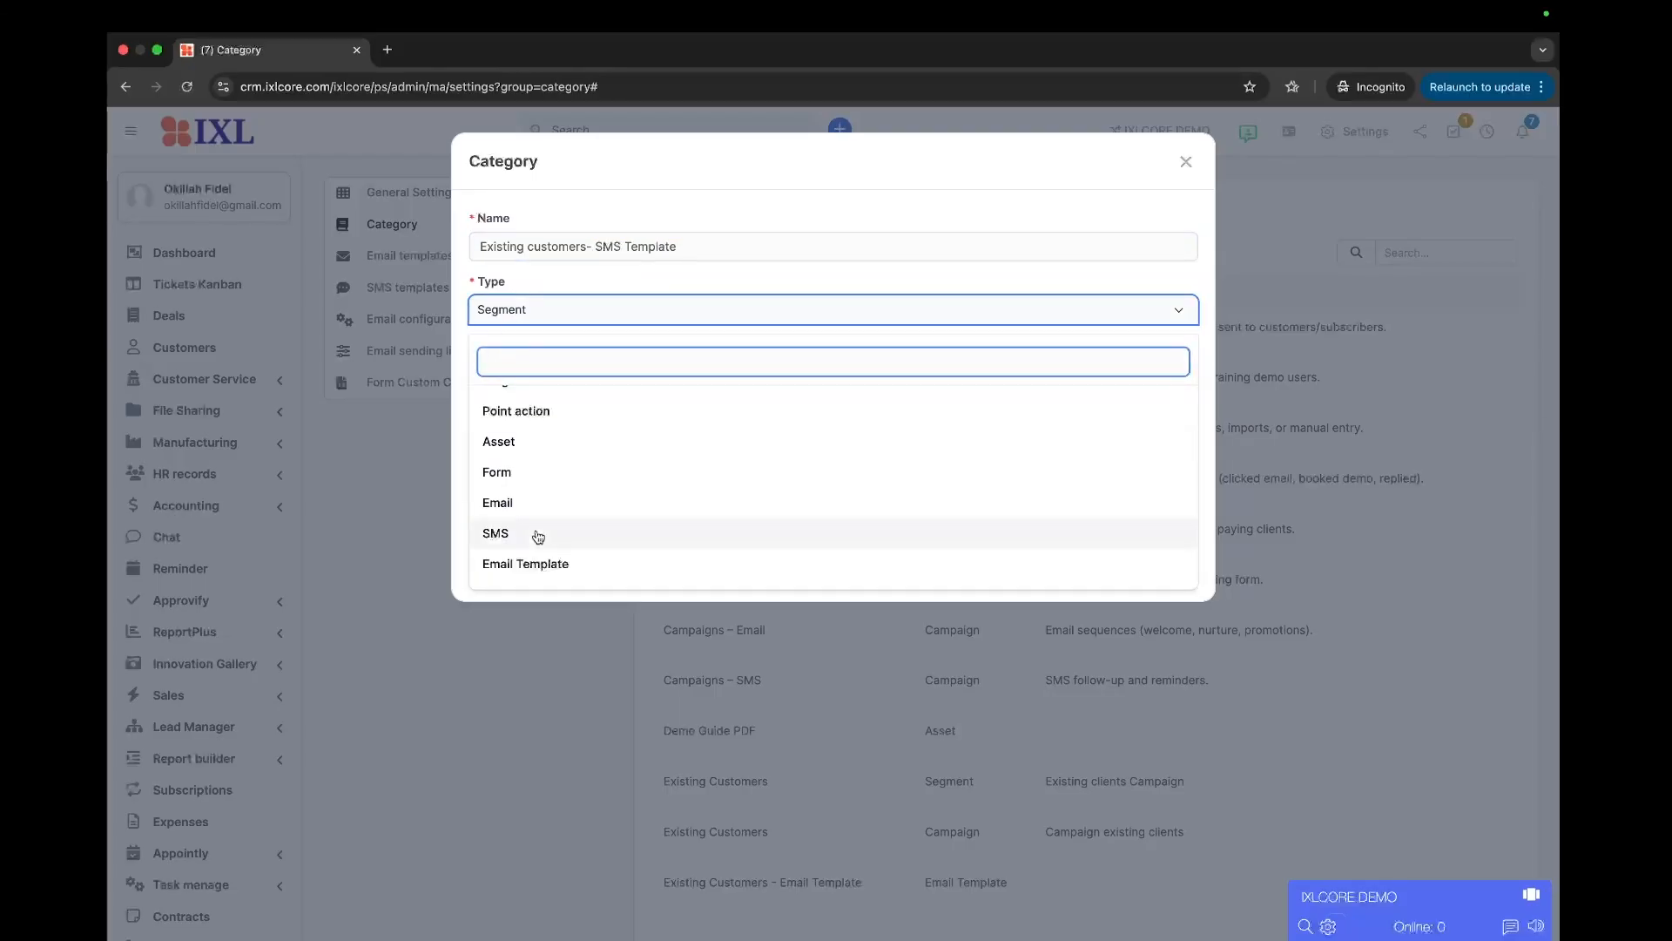
scroll(539, 534, down, 1)
click(514, 547)
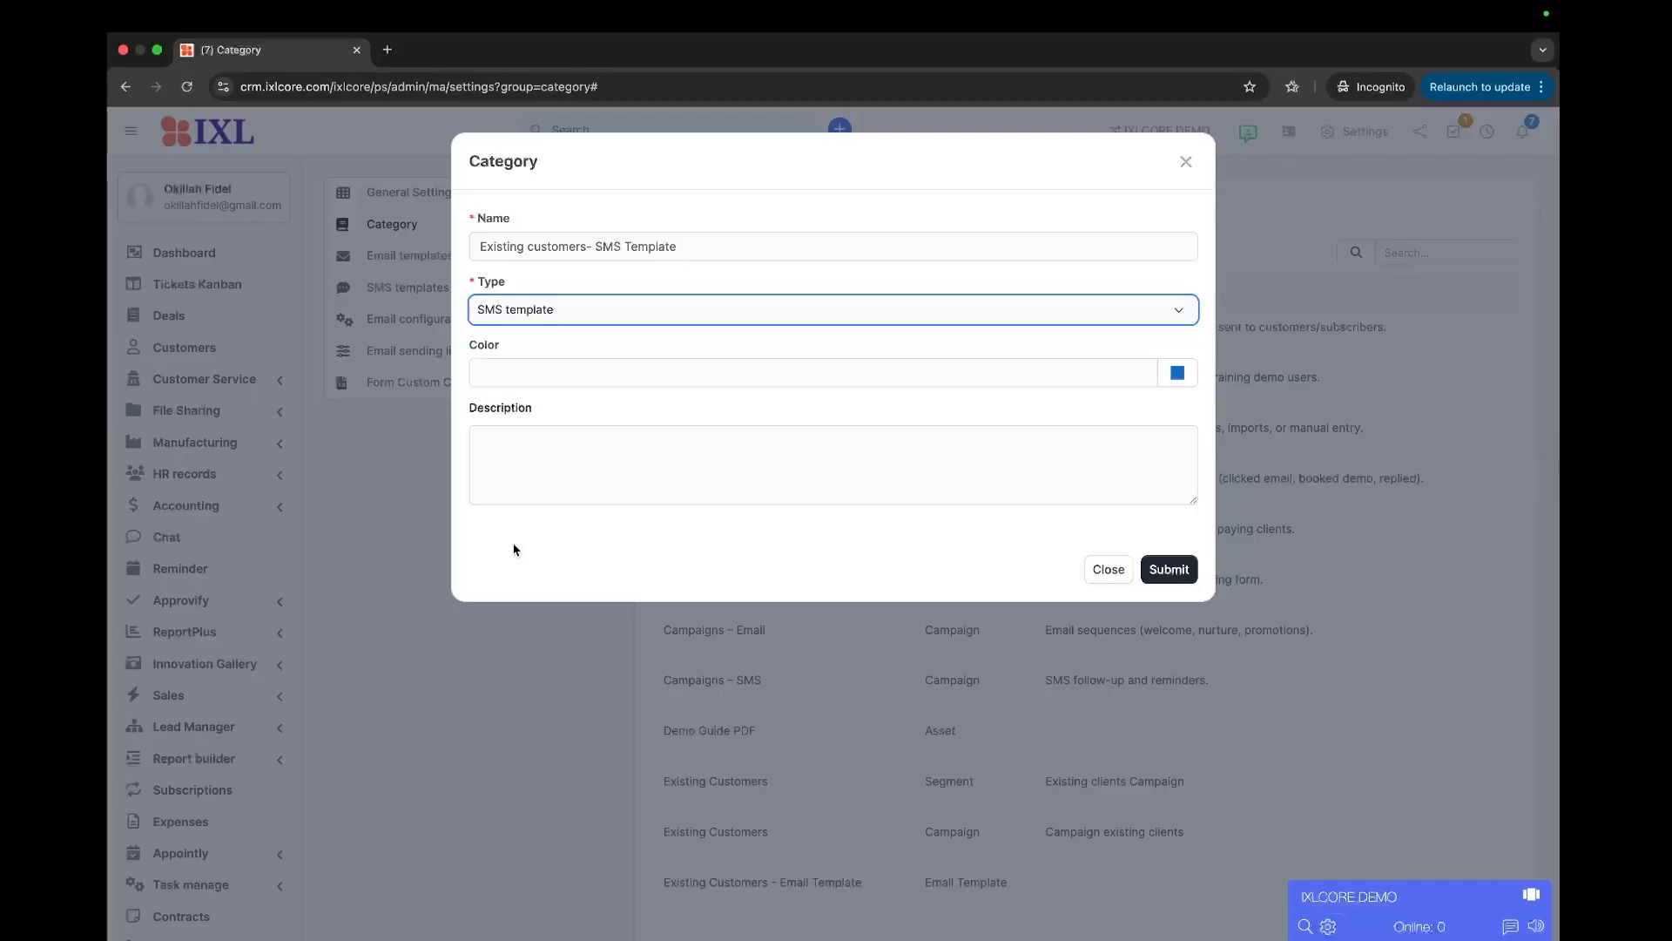
Describe the SMS template category as "Existing clients" and save it.
click(538, 449)
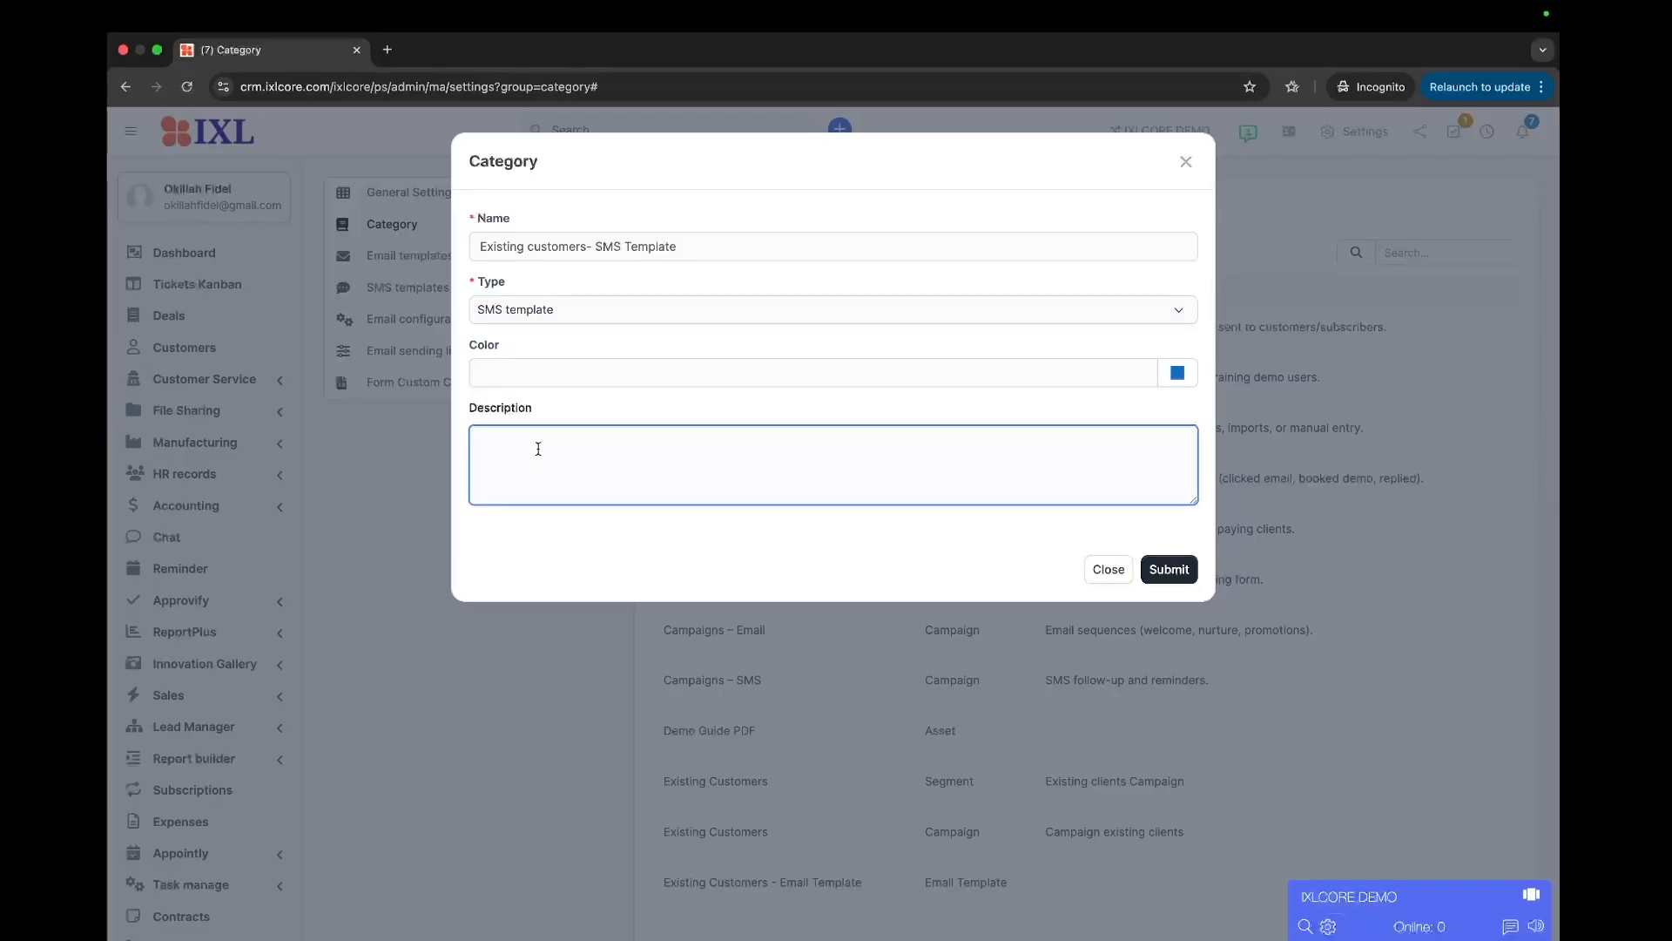
text(Existing clients)
click(1174, 570)
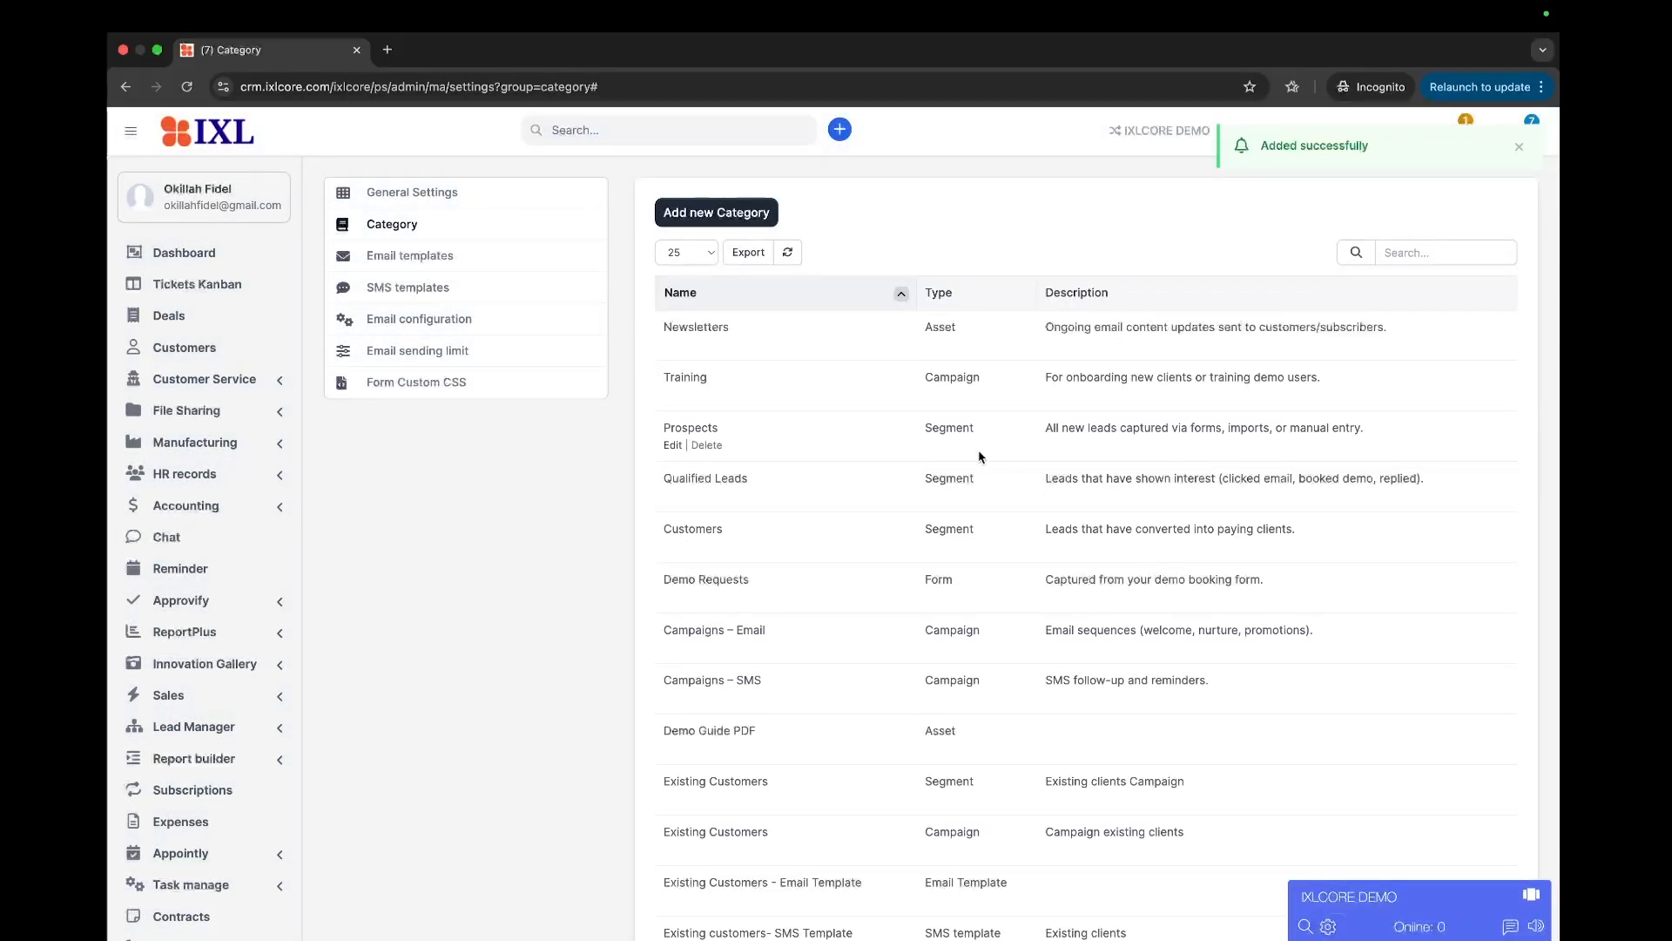
Add a category named "Existing clients - sms" of type SMS, without a color or description.
click(707, 212)
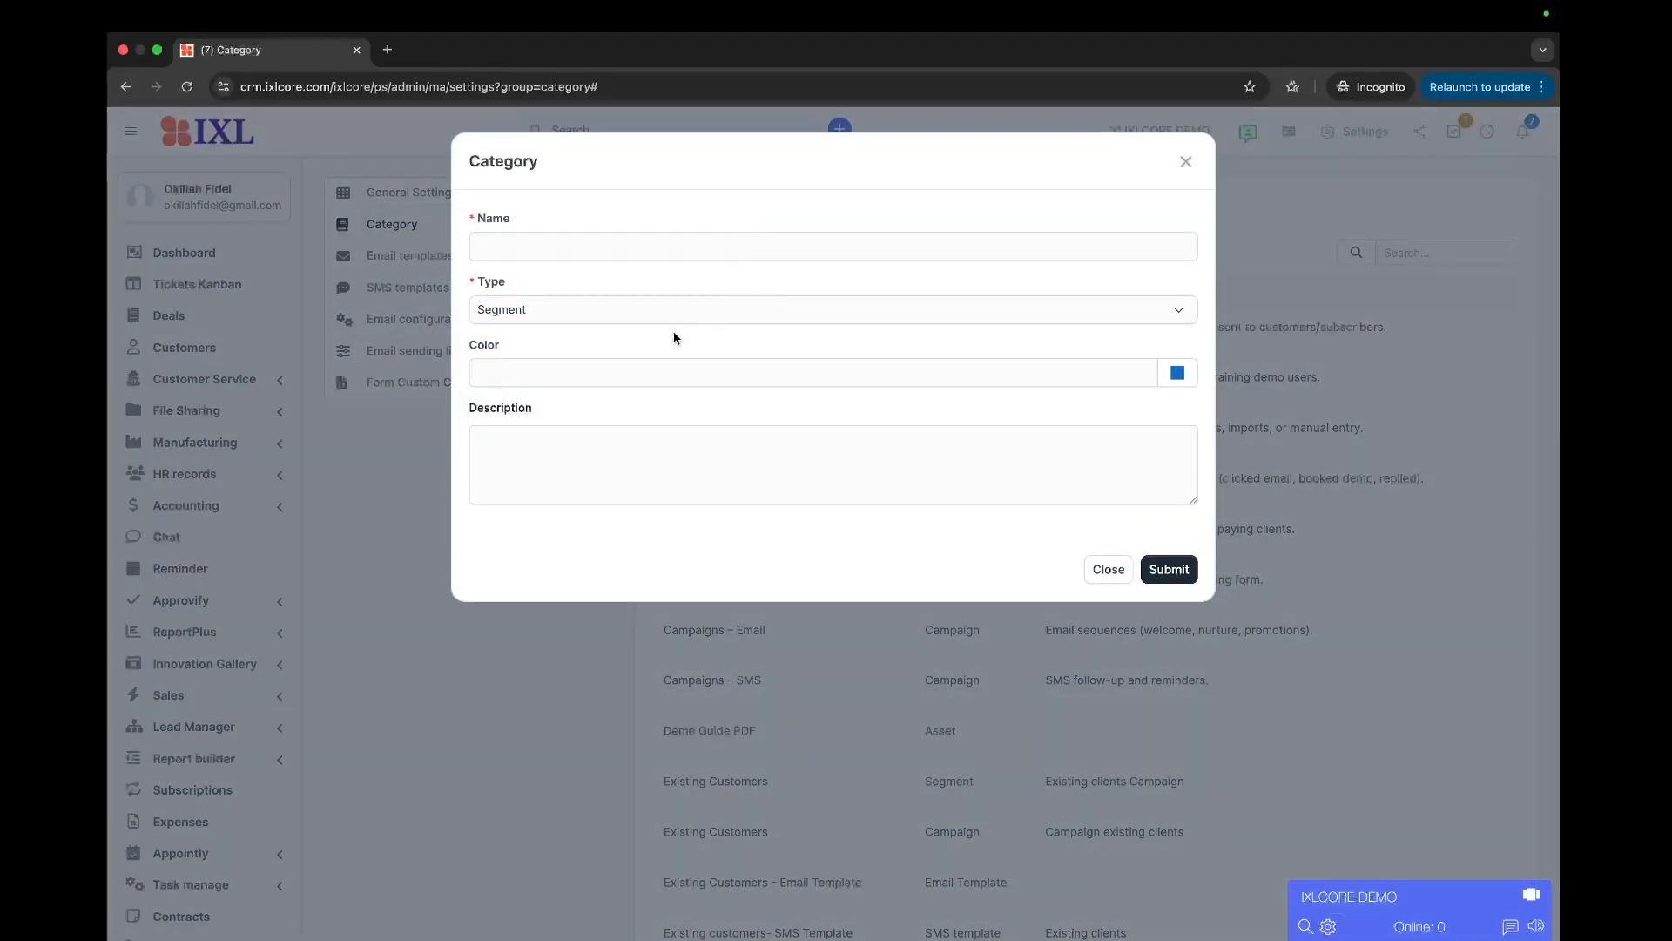
click(614, 247)
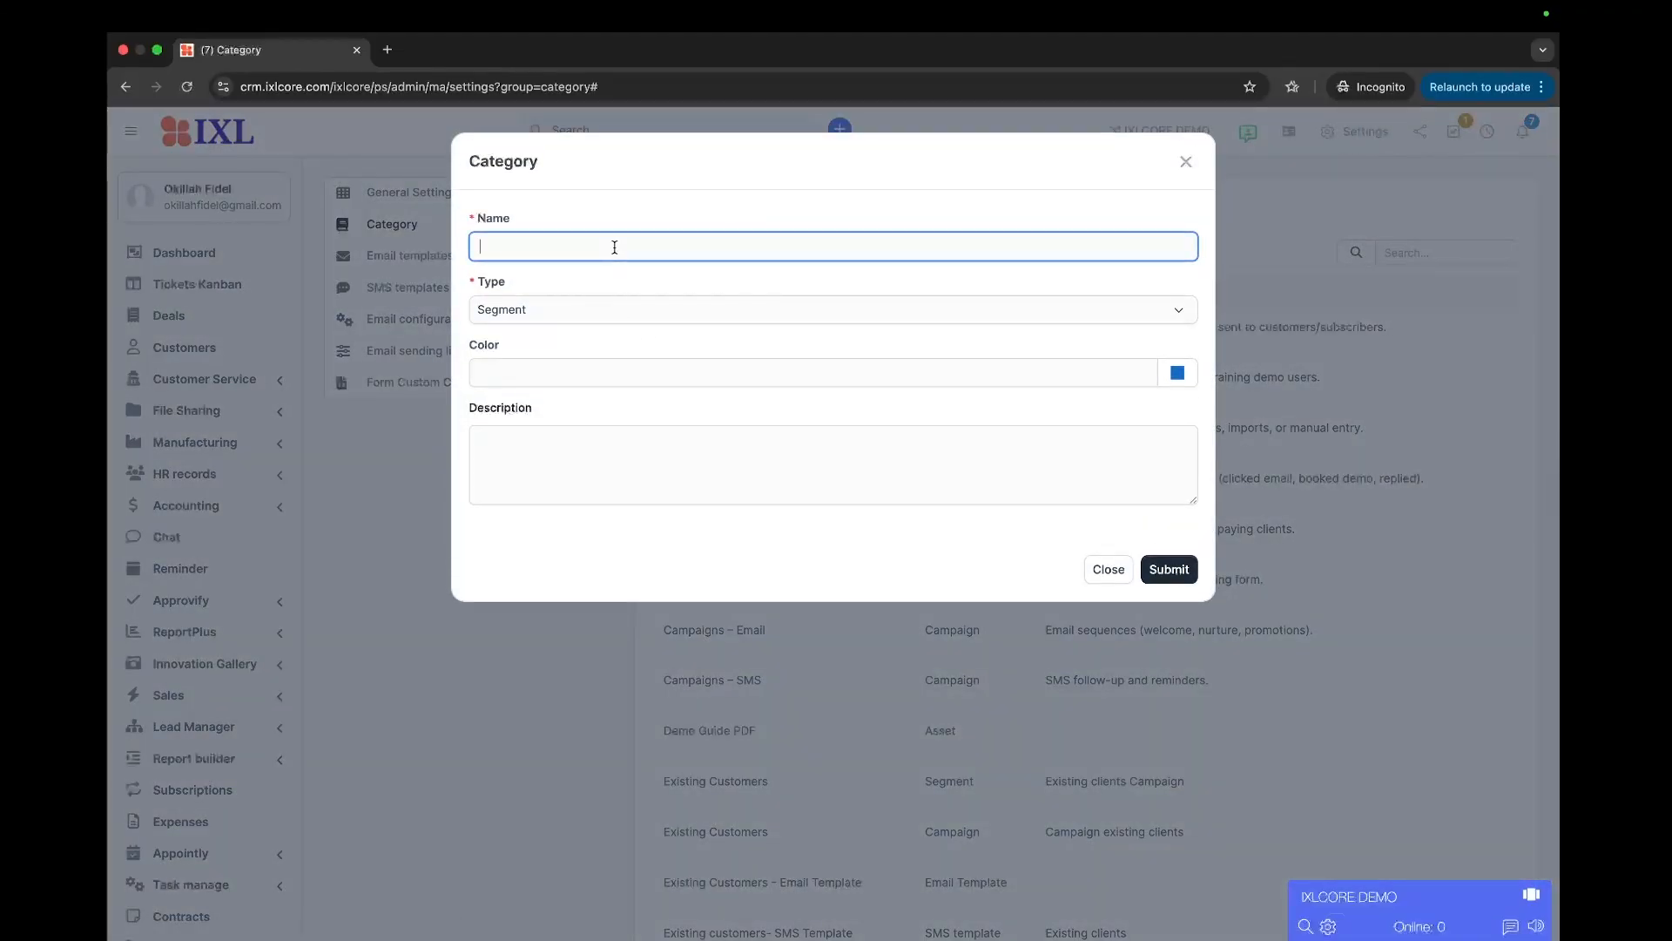
text(Existing clients - sms)
click(568, 321)
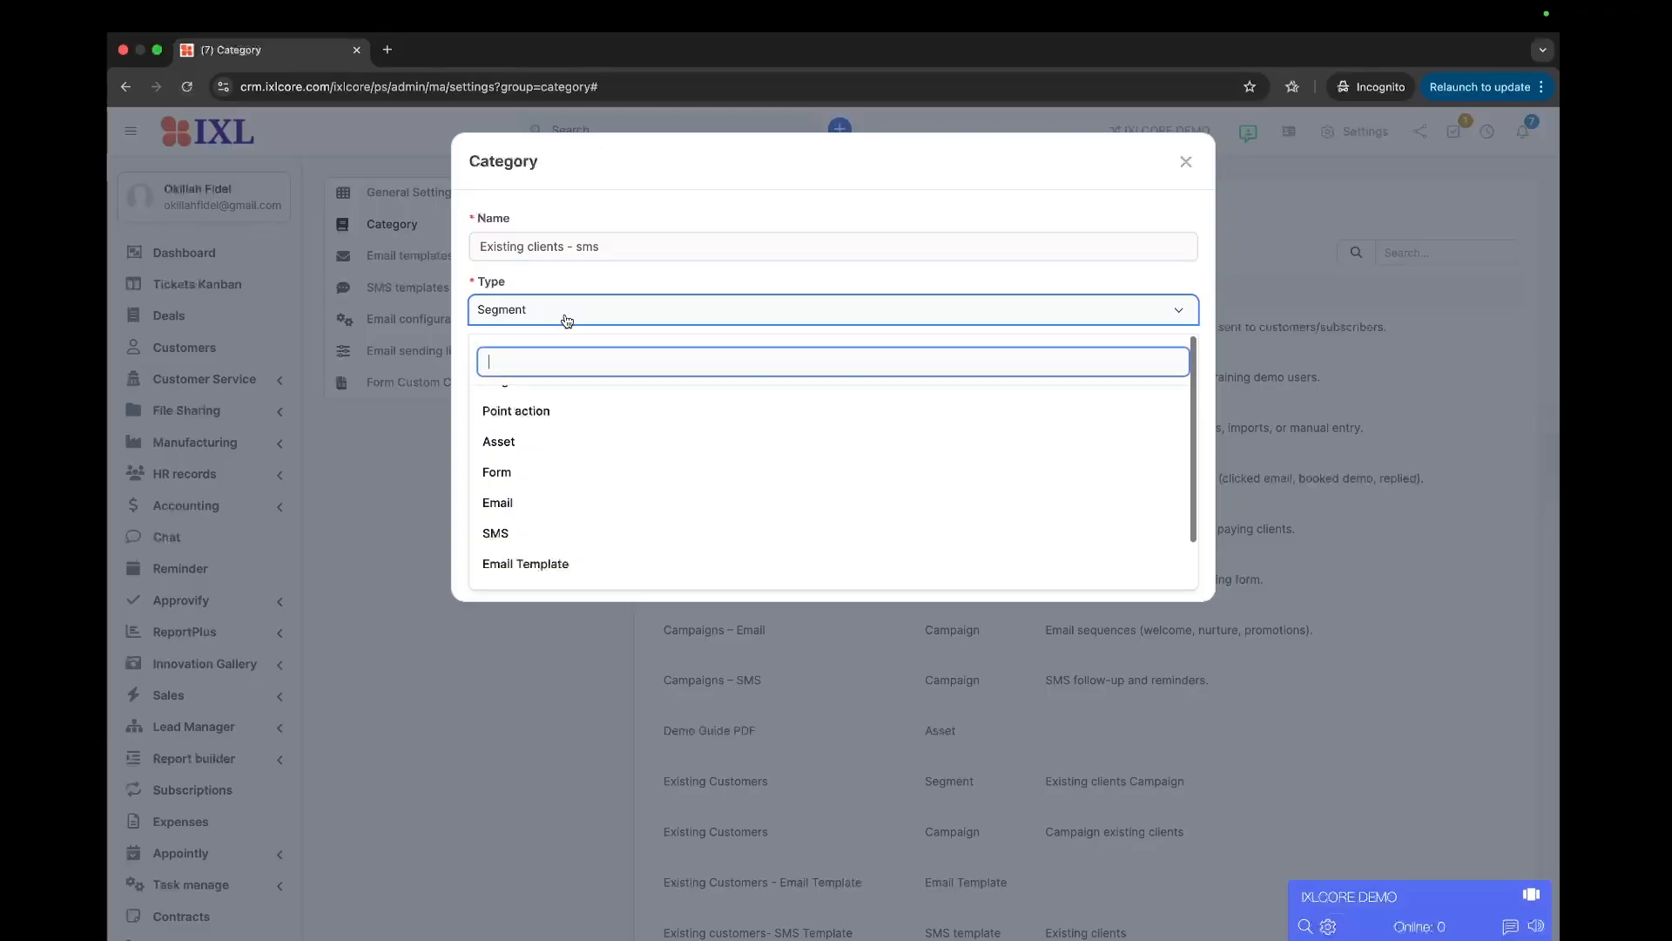
click(538, 534)
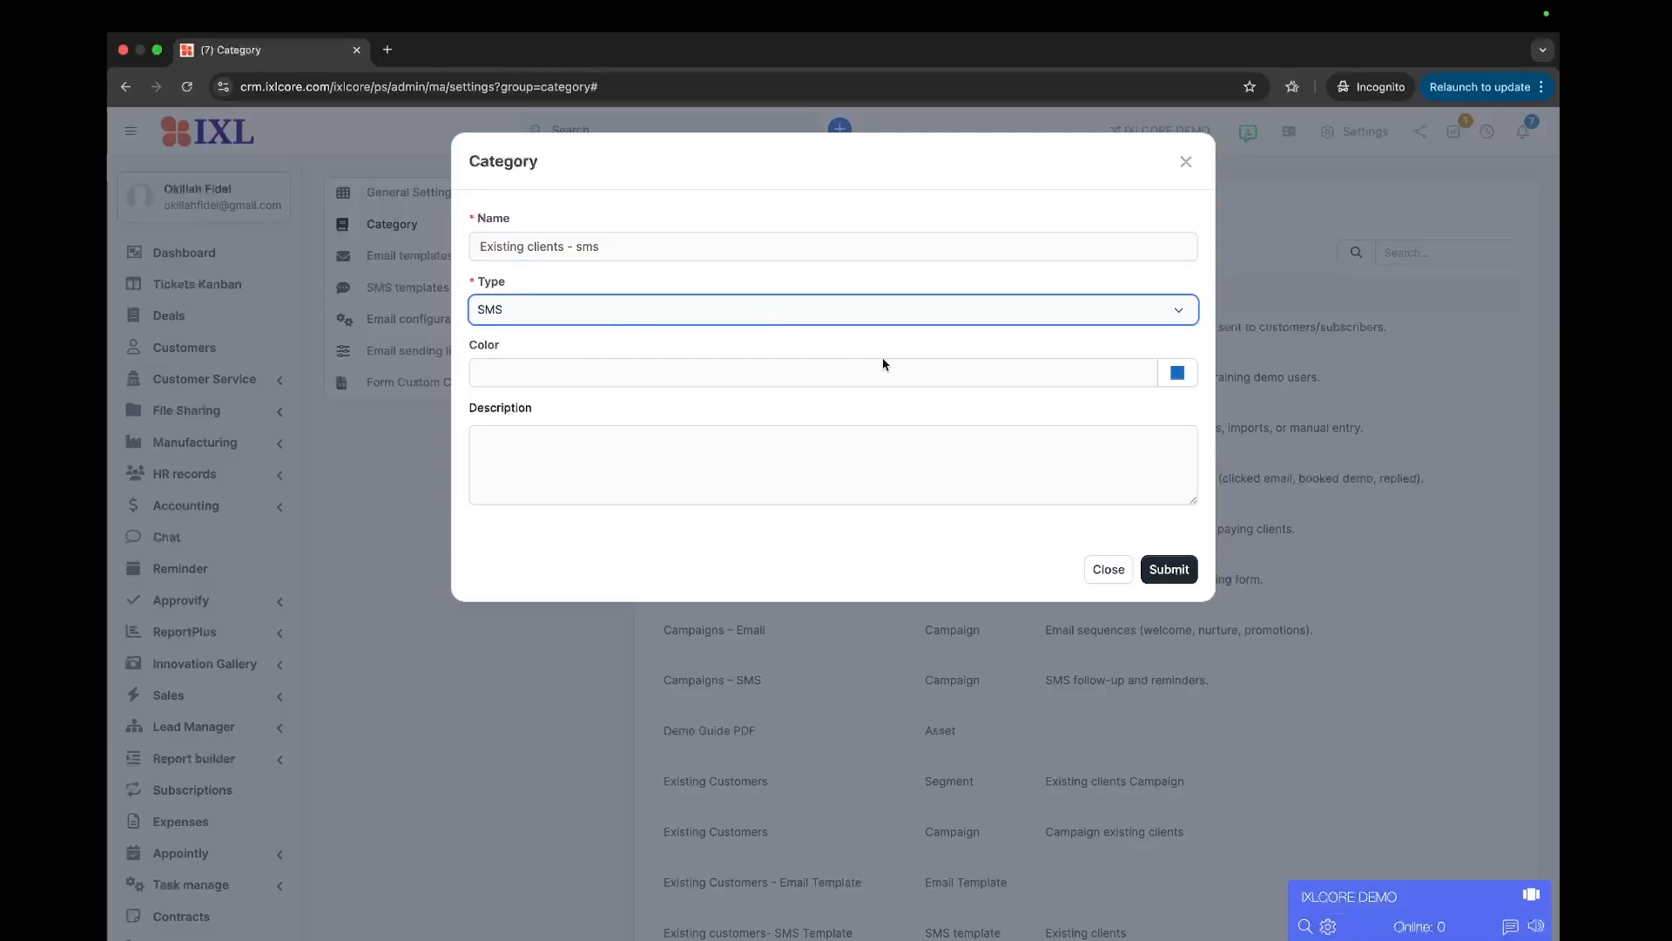
click(1189, 575)
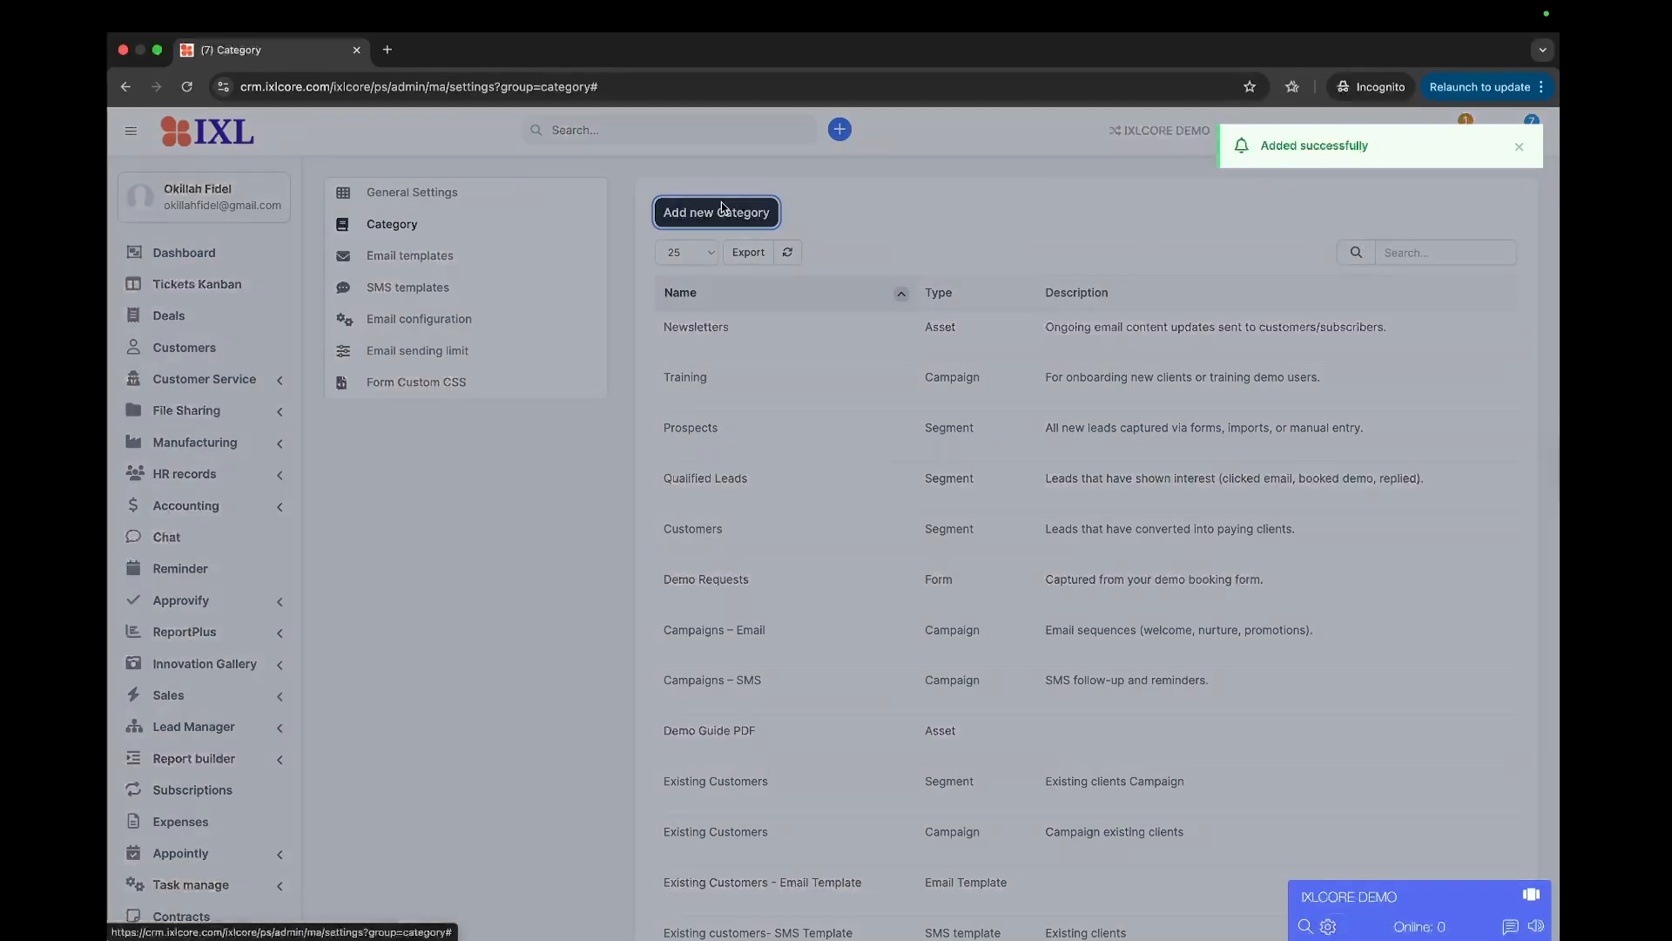
Add a category named "Existing clients" of type Email, without a color or description.
click(722, 211)
click(558, 258)
text(E)
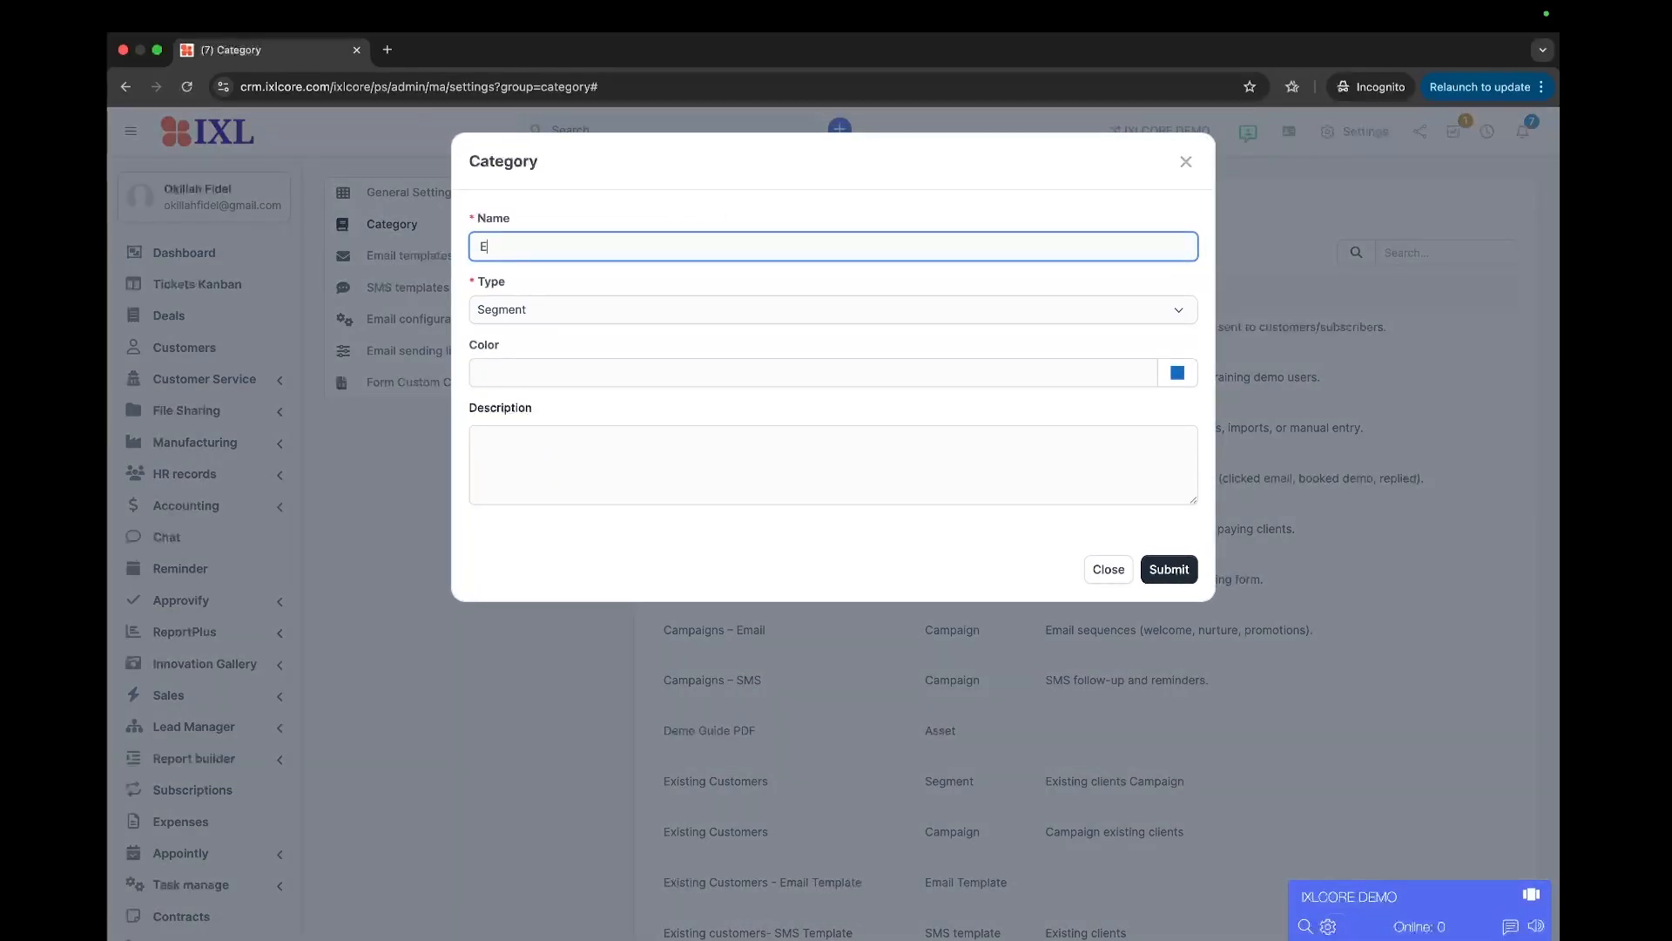
text(xisting clients)
click(547, 311)
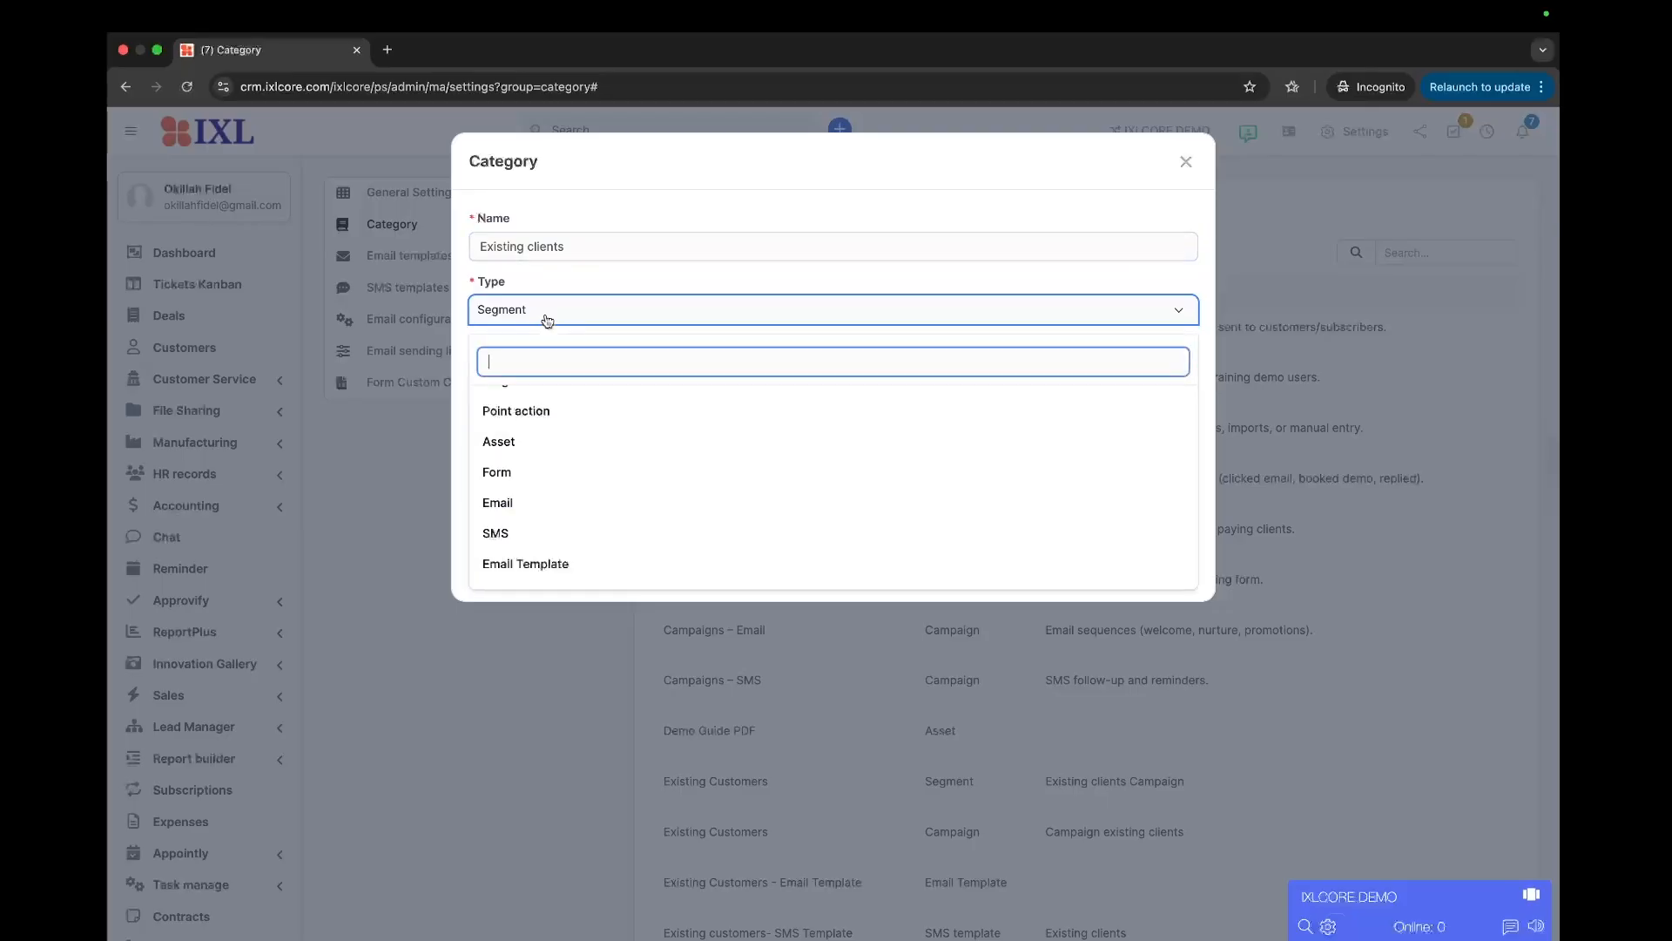
click(530, 503)
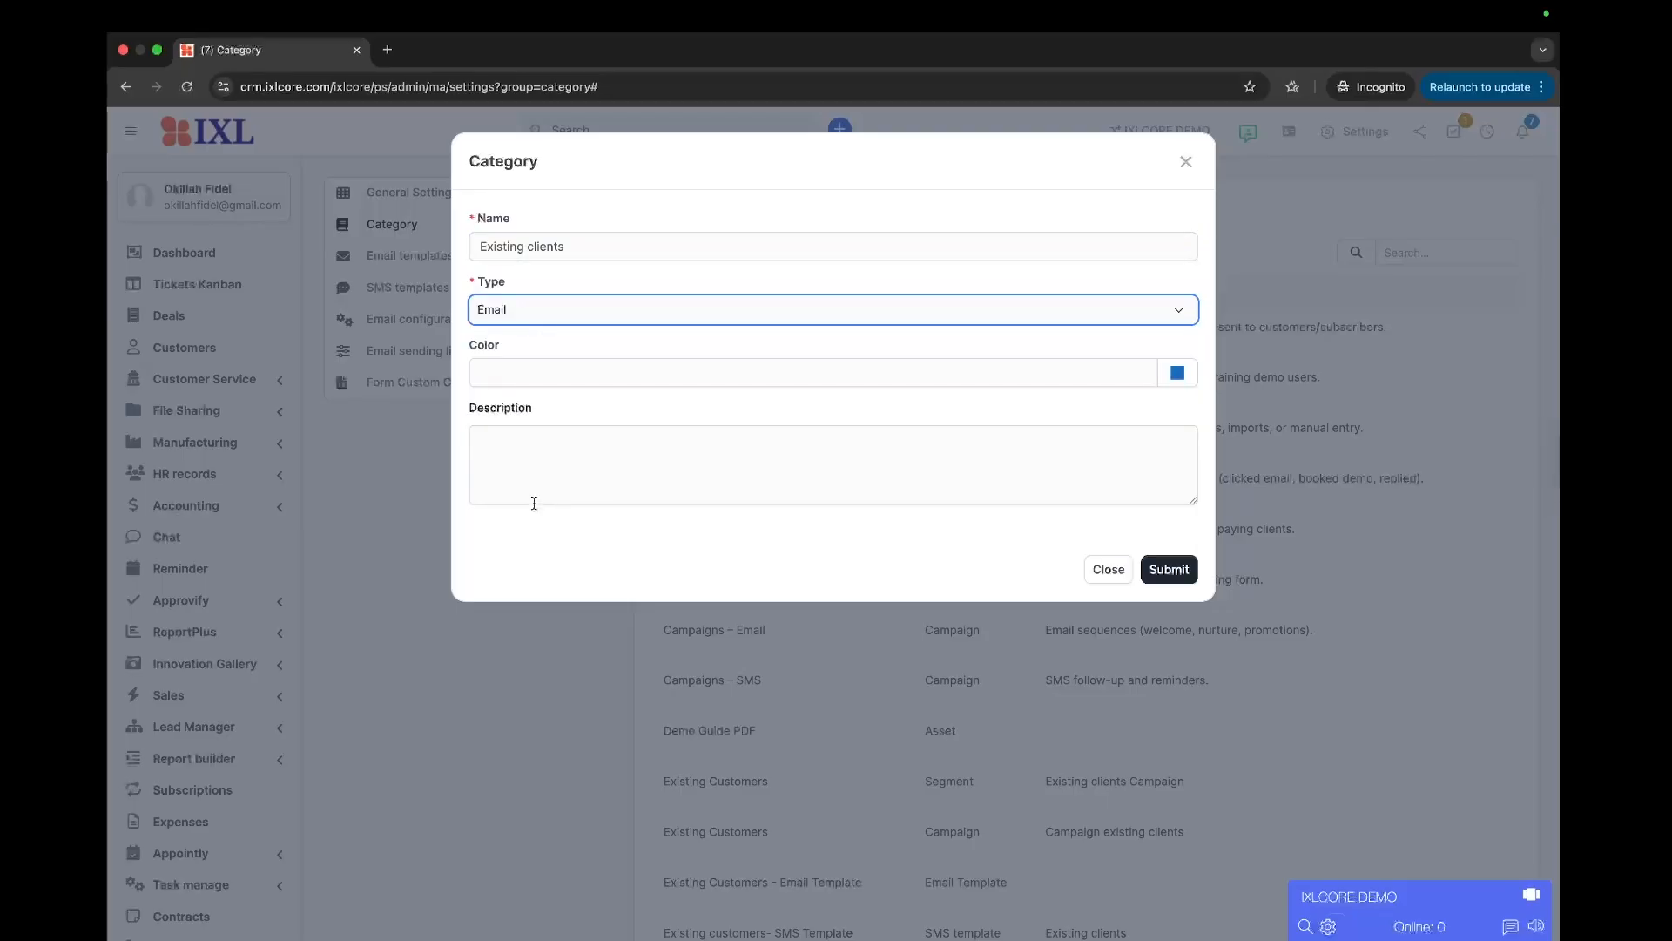
click(1168, 572)
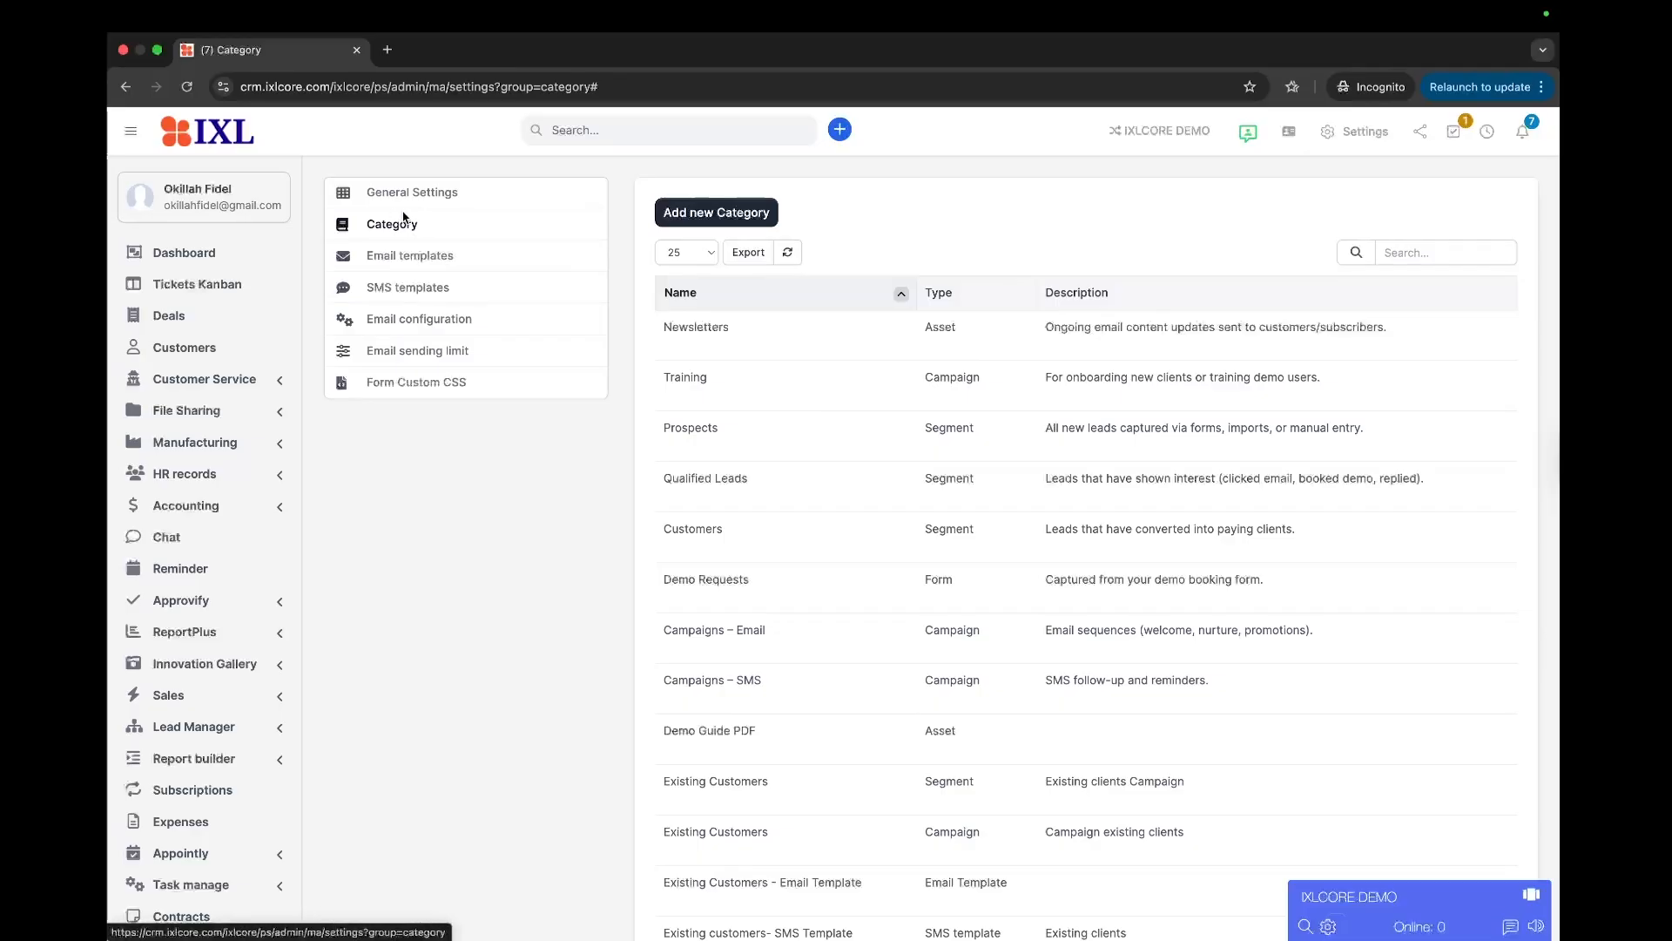
Open the Fitness email template, look through its preview and open its English design for editing.
click(435, 264)
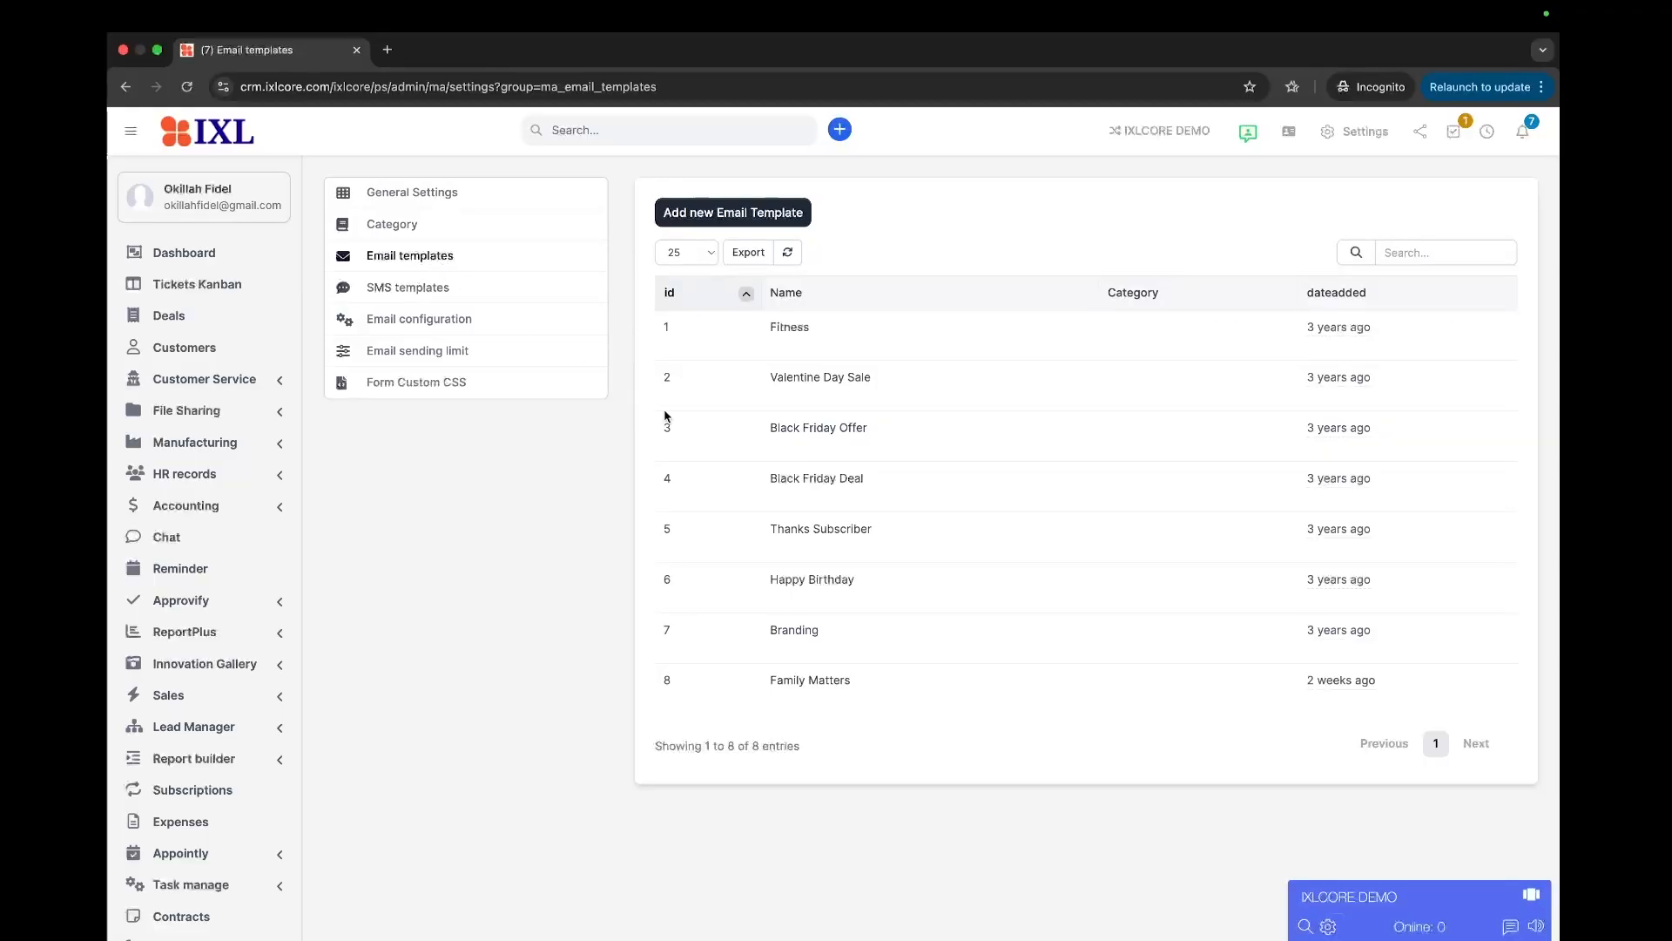
mouse_move(780, 647)
mouse_move(801, 343)
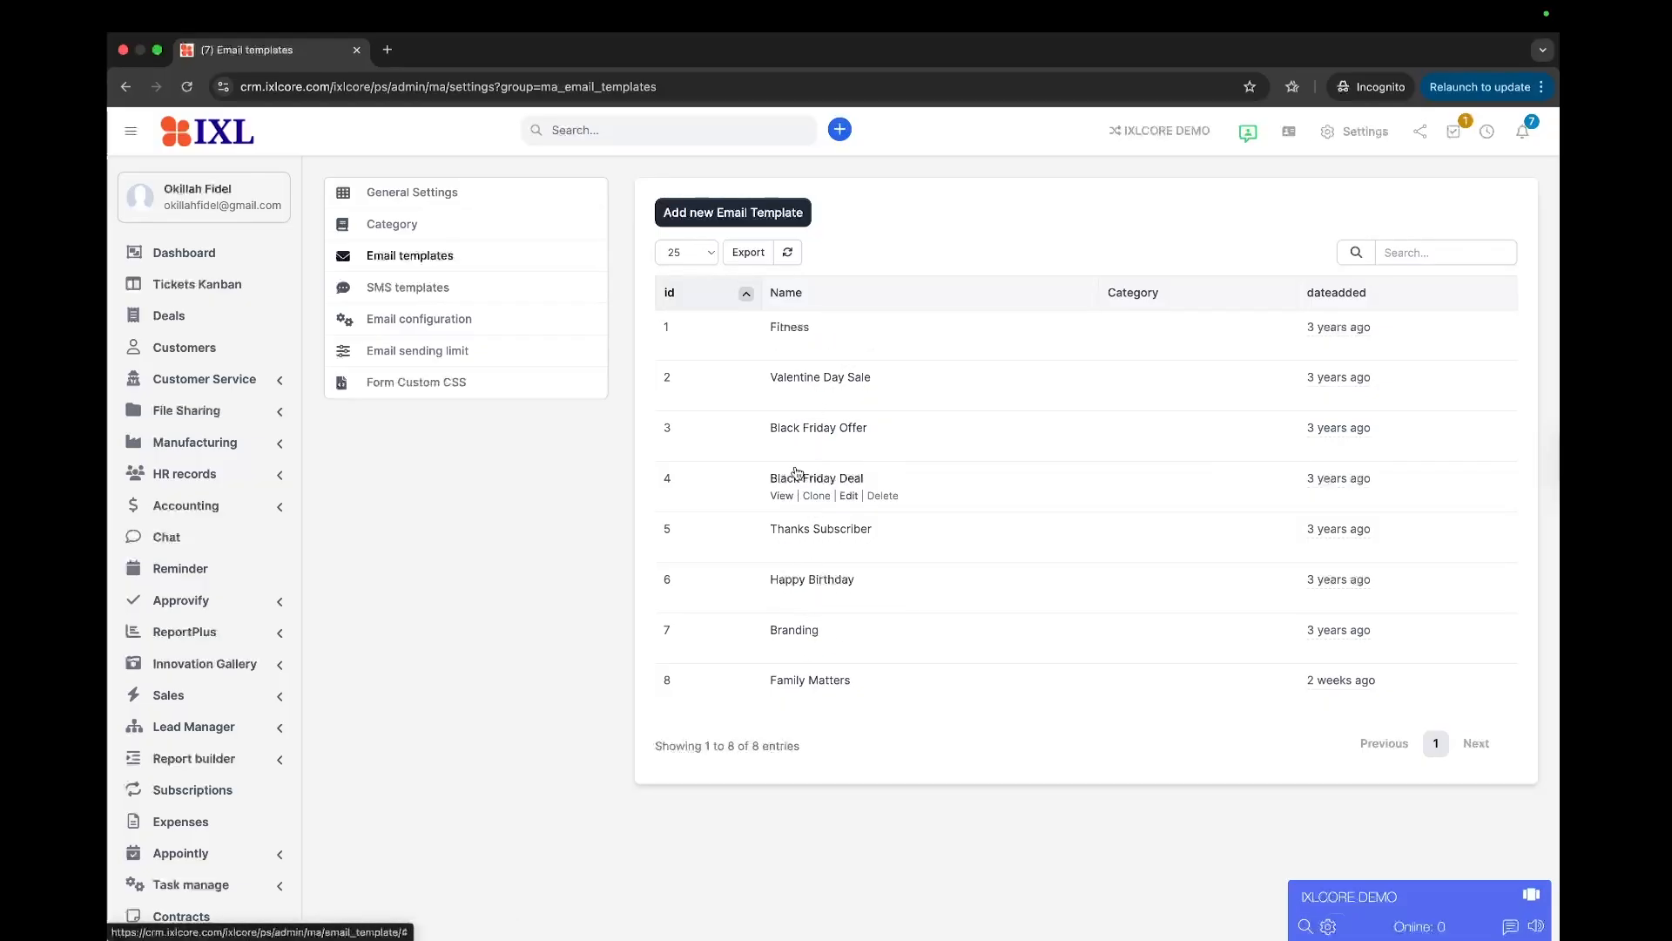
click(783, 344)
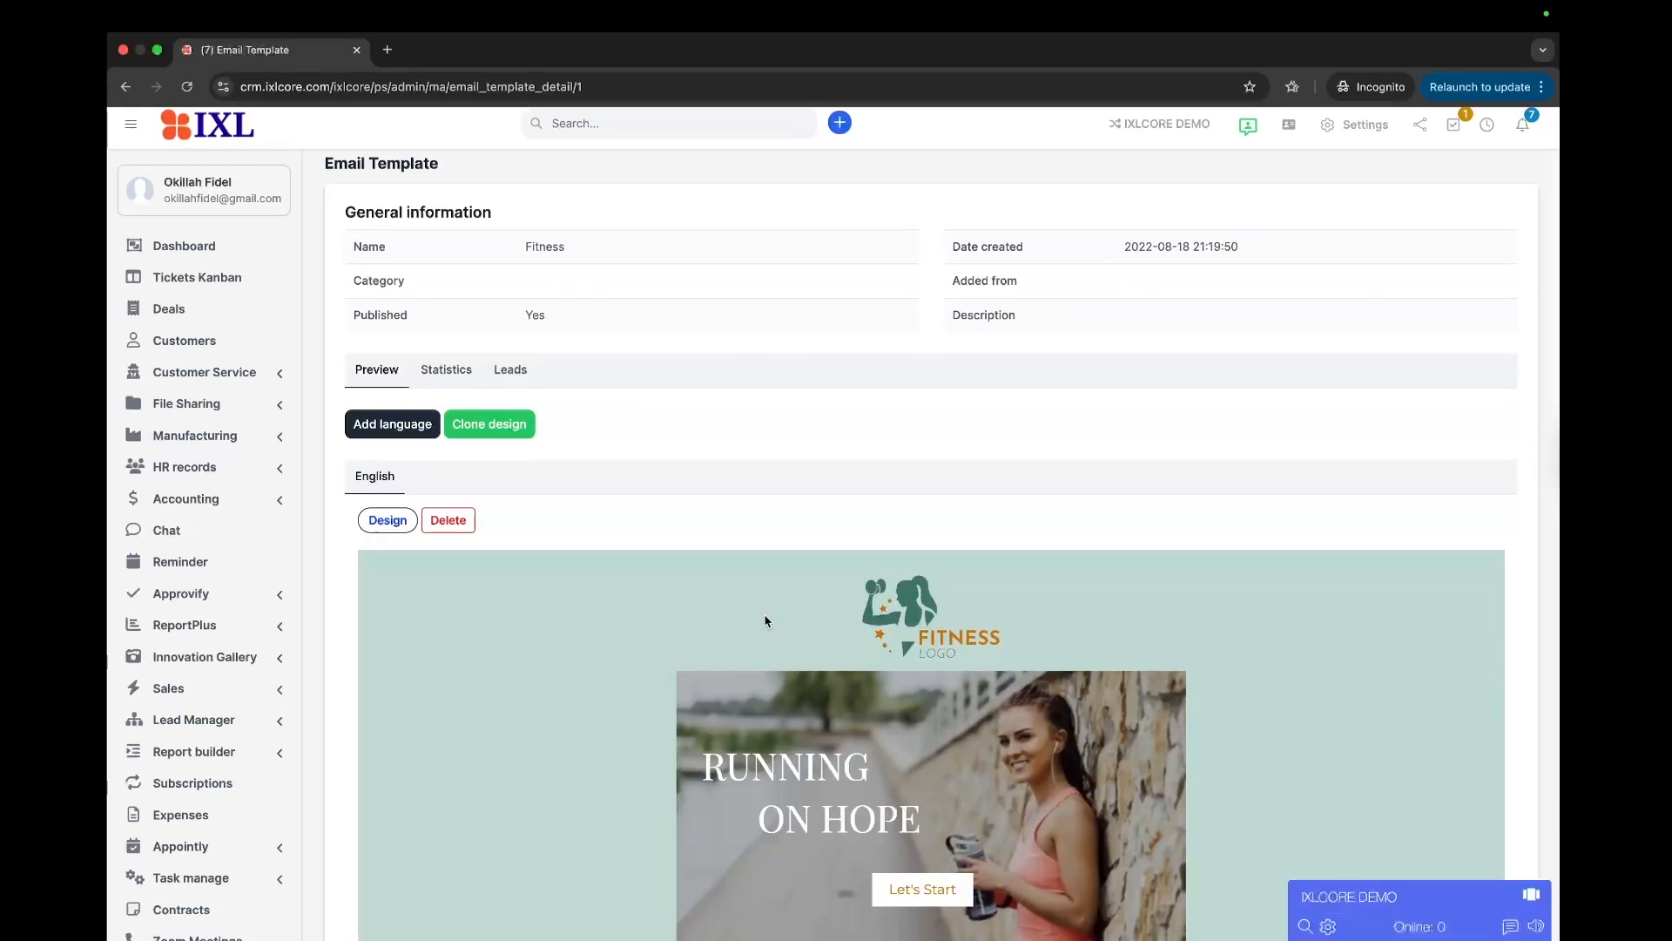
scroll(765, 620, down, 3)
scroll(766, 620, down, 7)
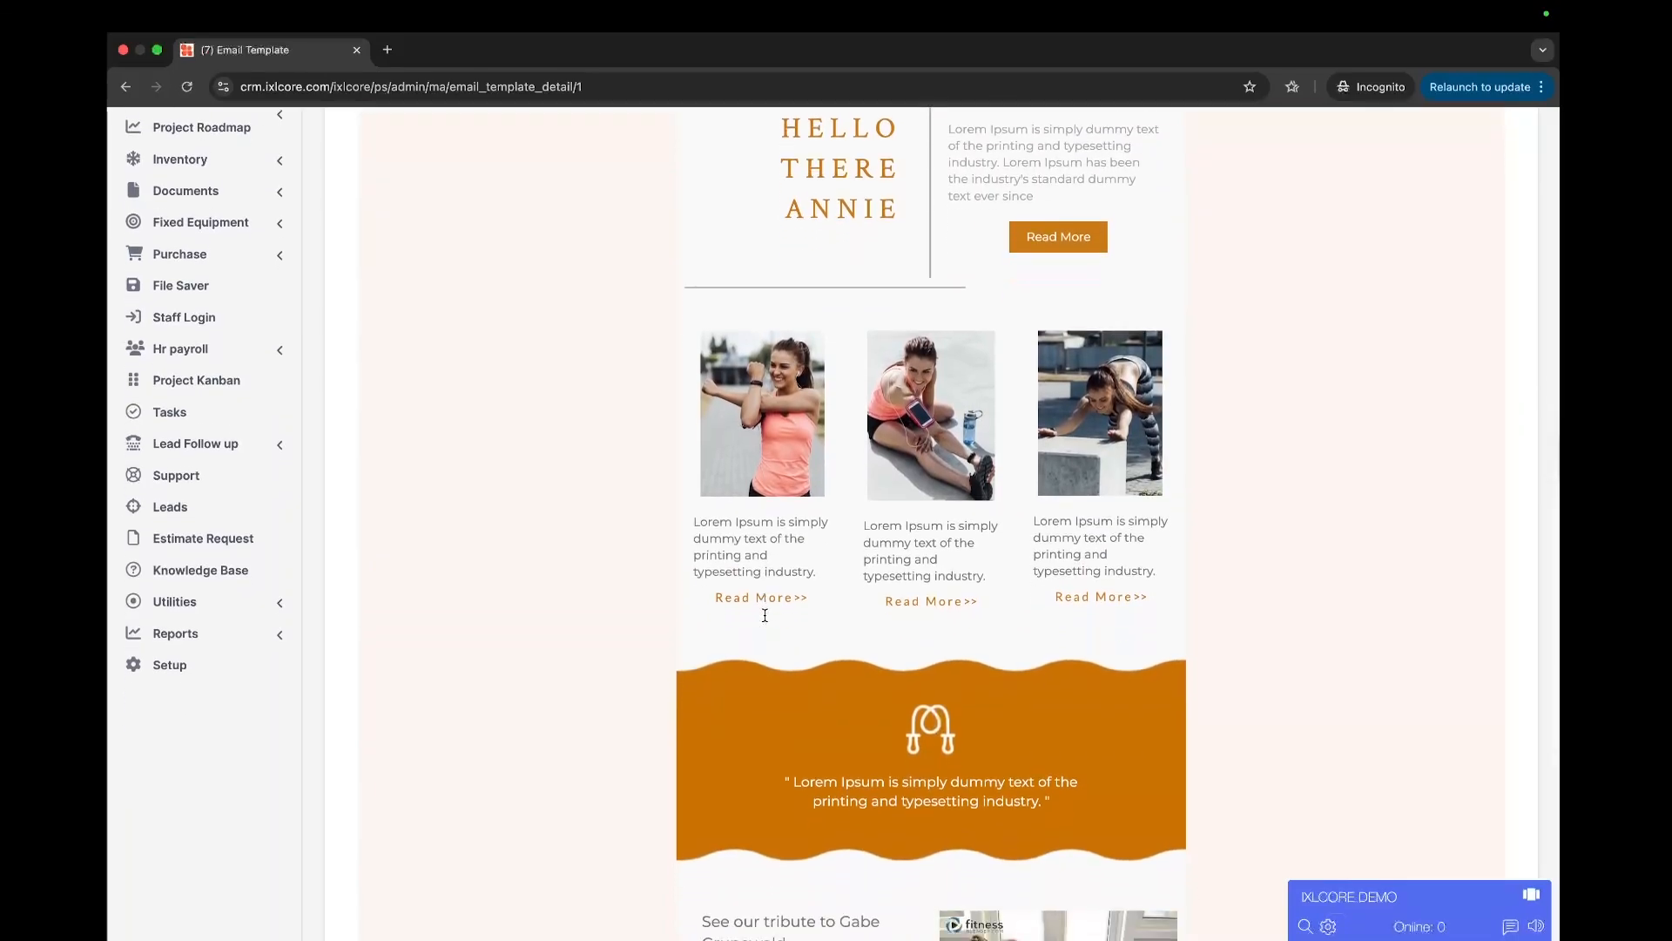
scroll(766, 621, up, 3)
scroll(766, 620, up, 12)
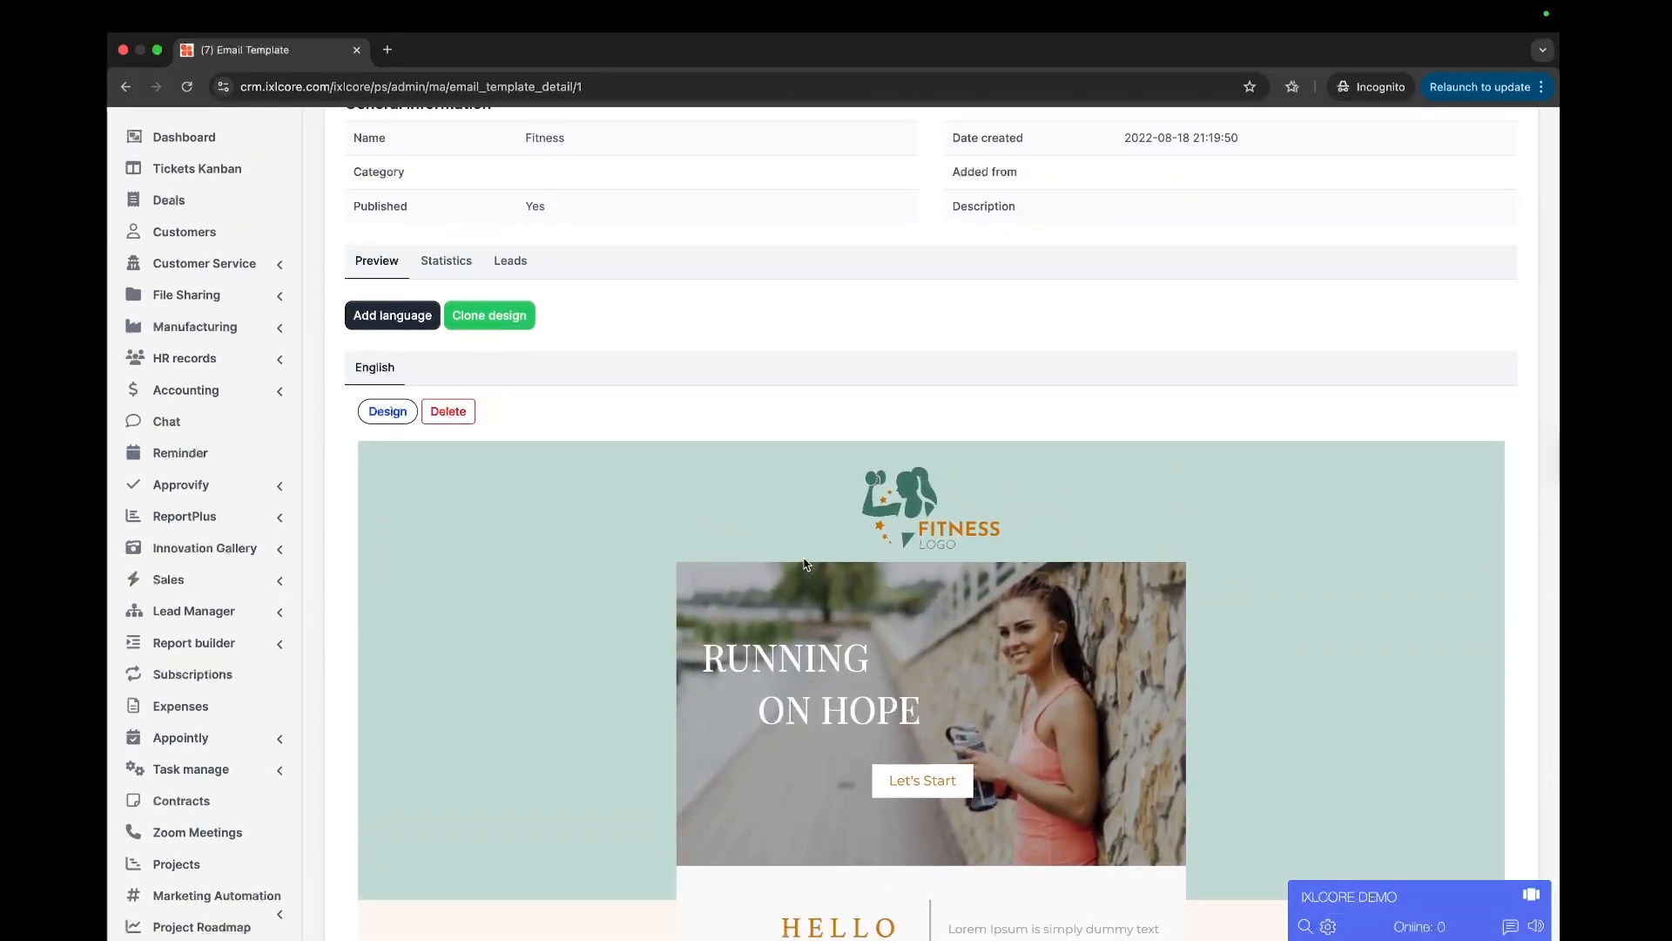
click(391, 418)
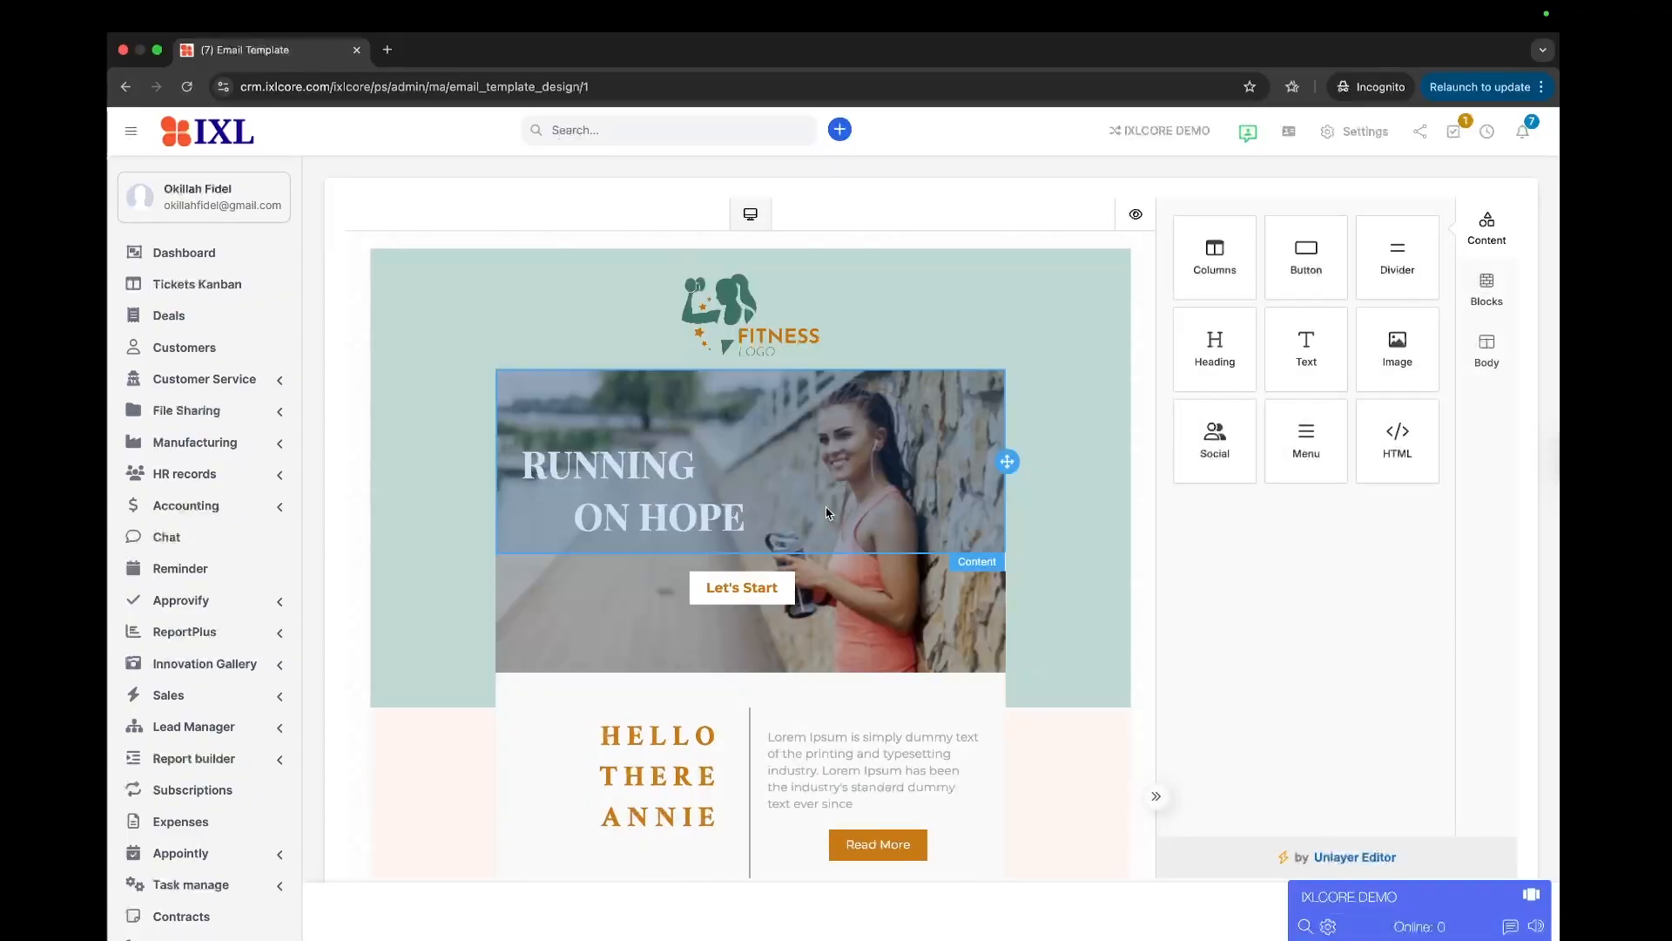
Replace the template's header logo with "Awesome Host Black.png" from the Logos folder on the Desktop.
click(752, 317)
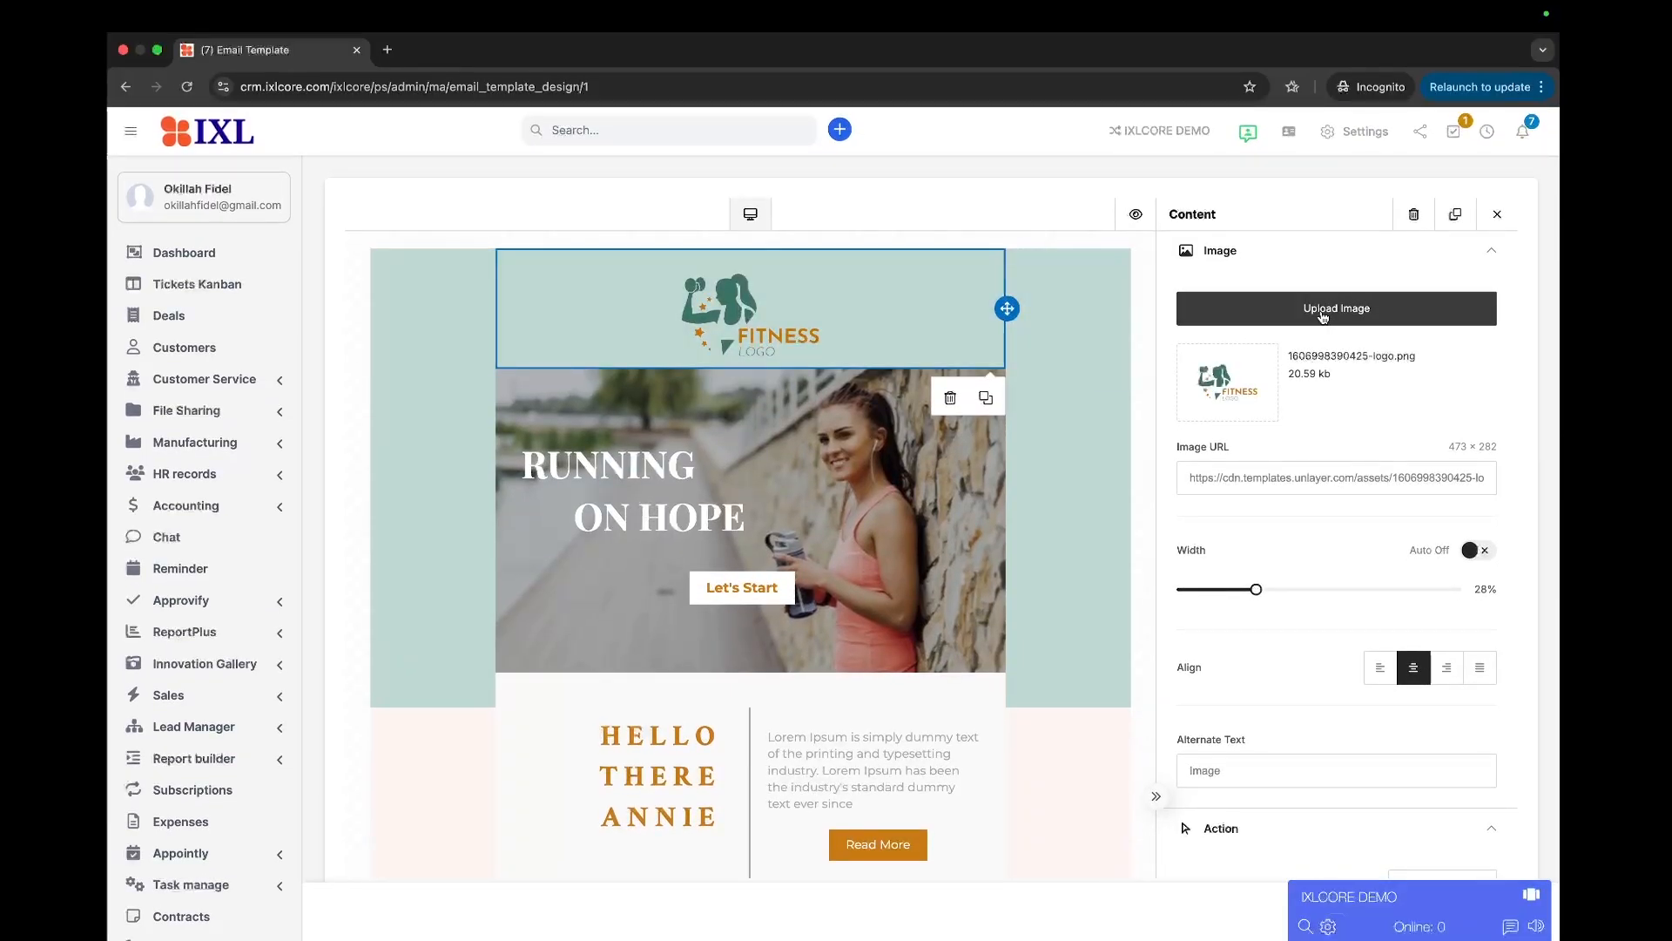
click(1323, 317)
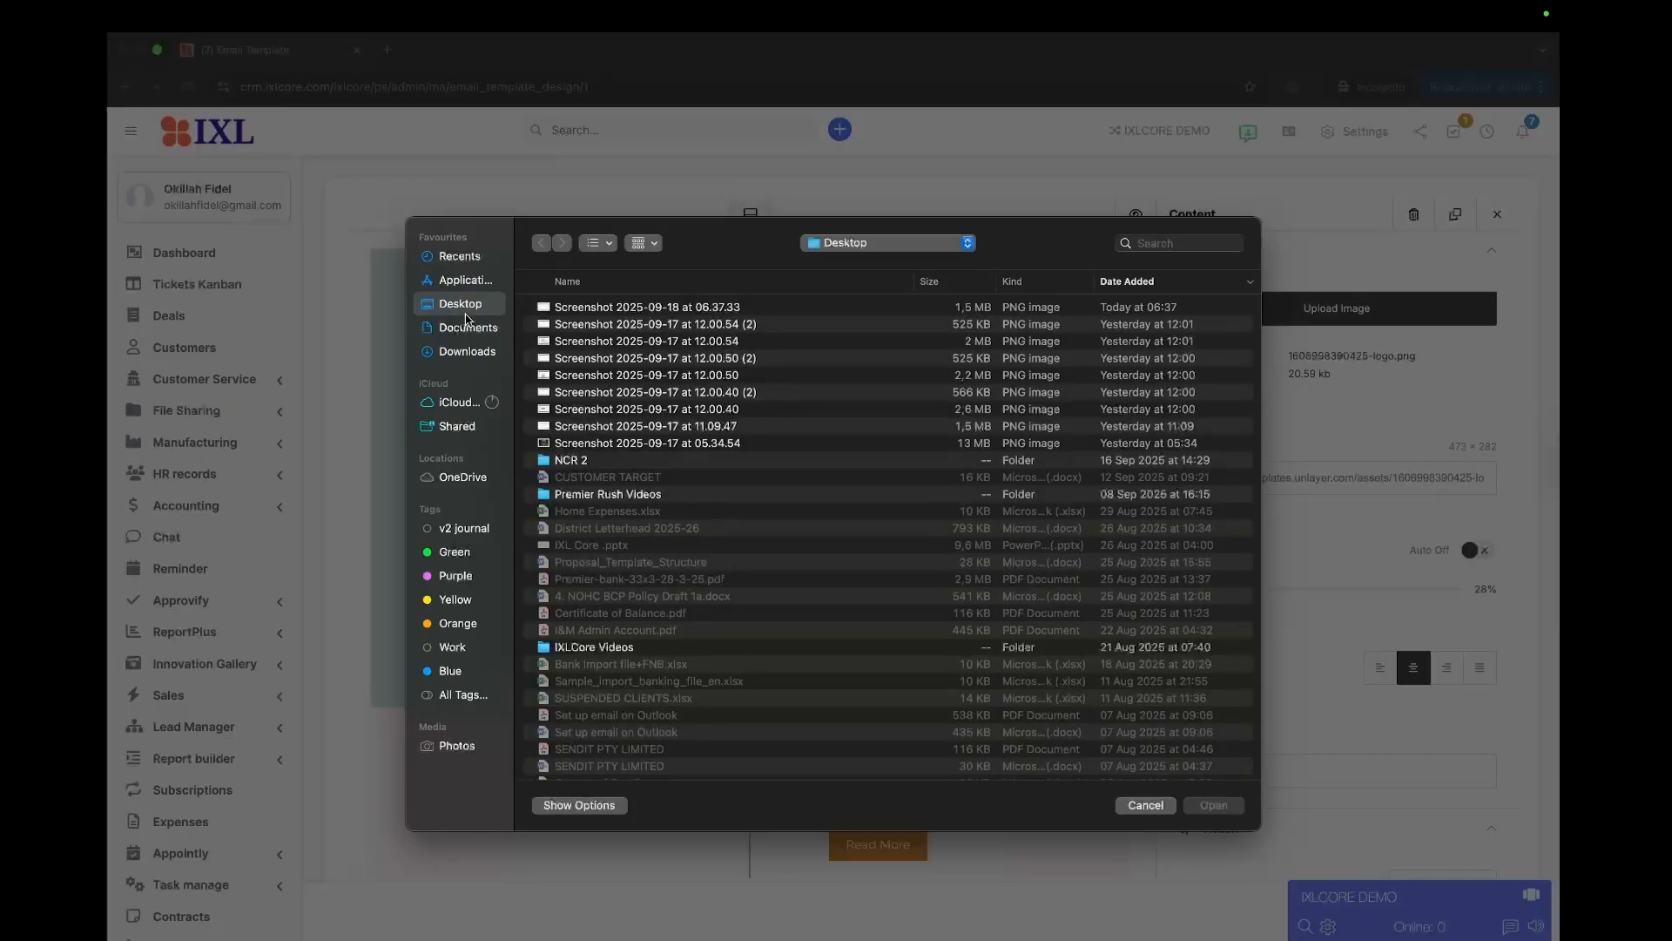
scroll(654, 411, down, 15)
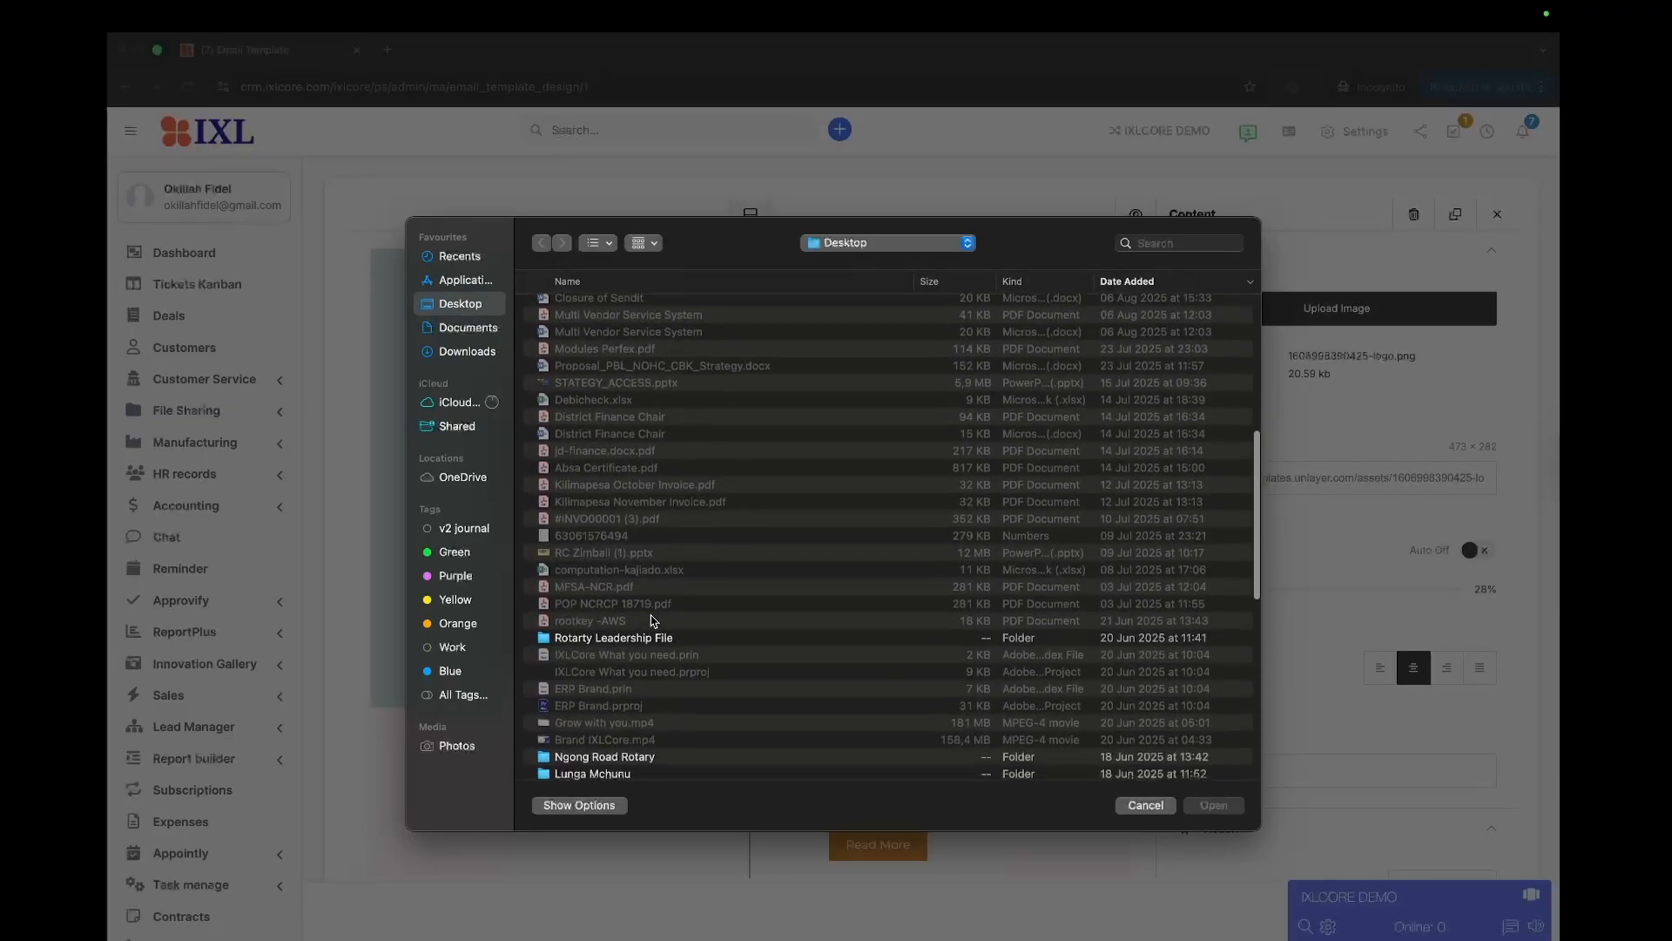
scroll(654, 620, down, 10)
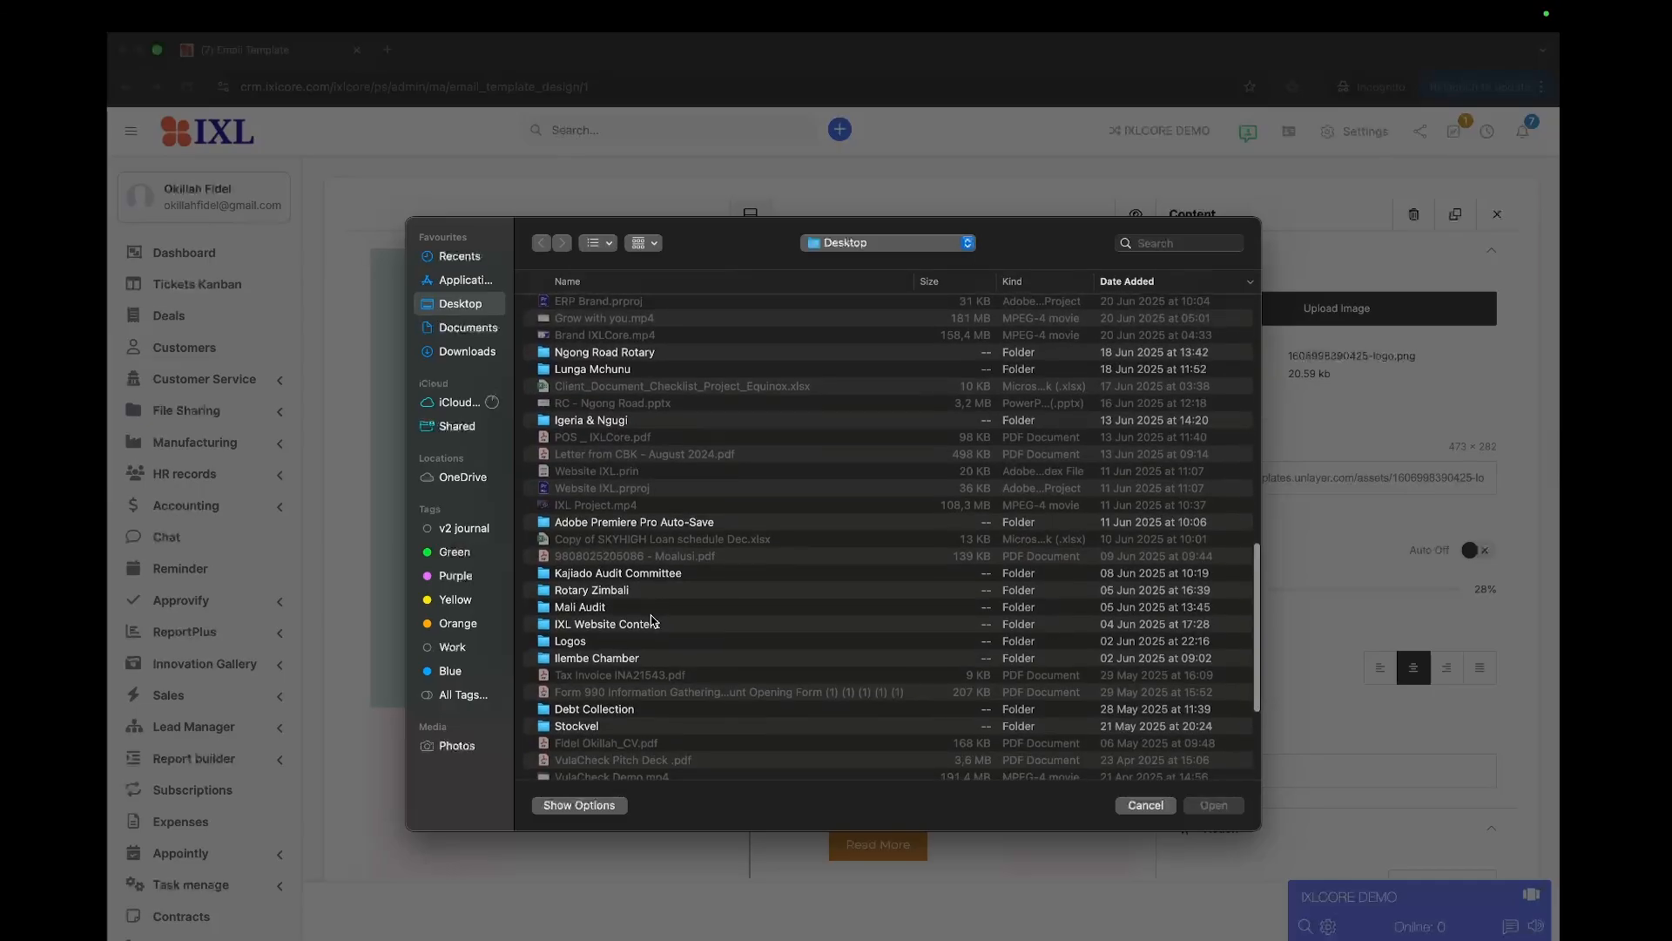
double_click(597, 559)
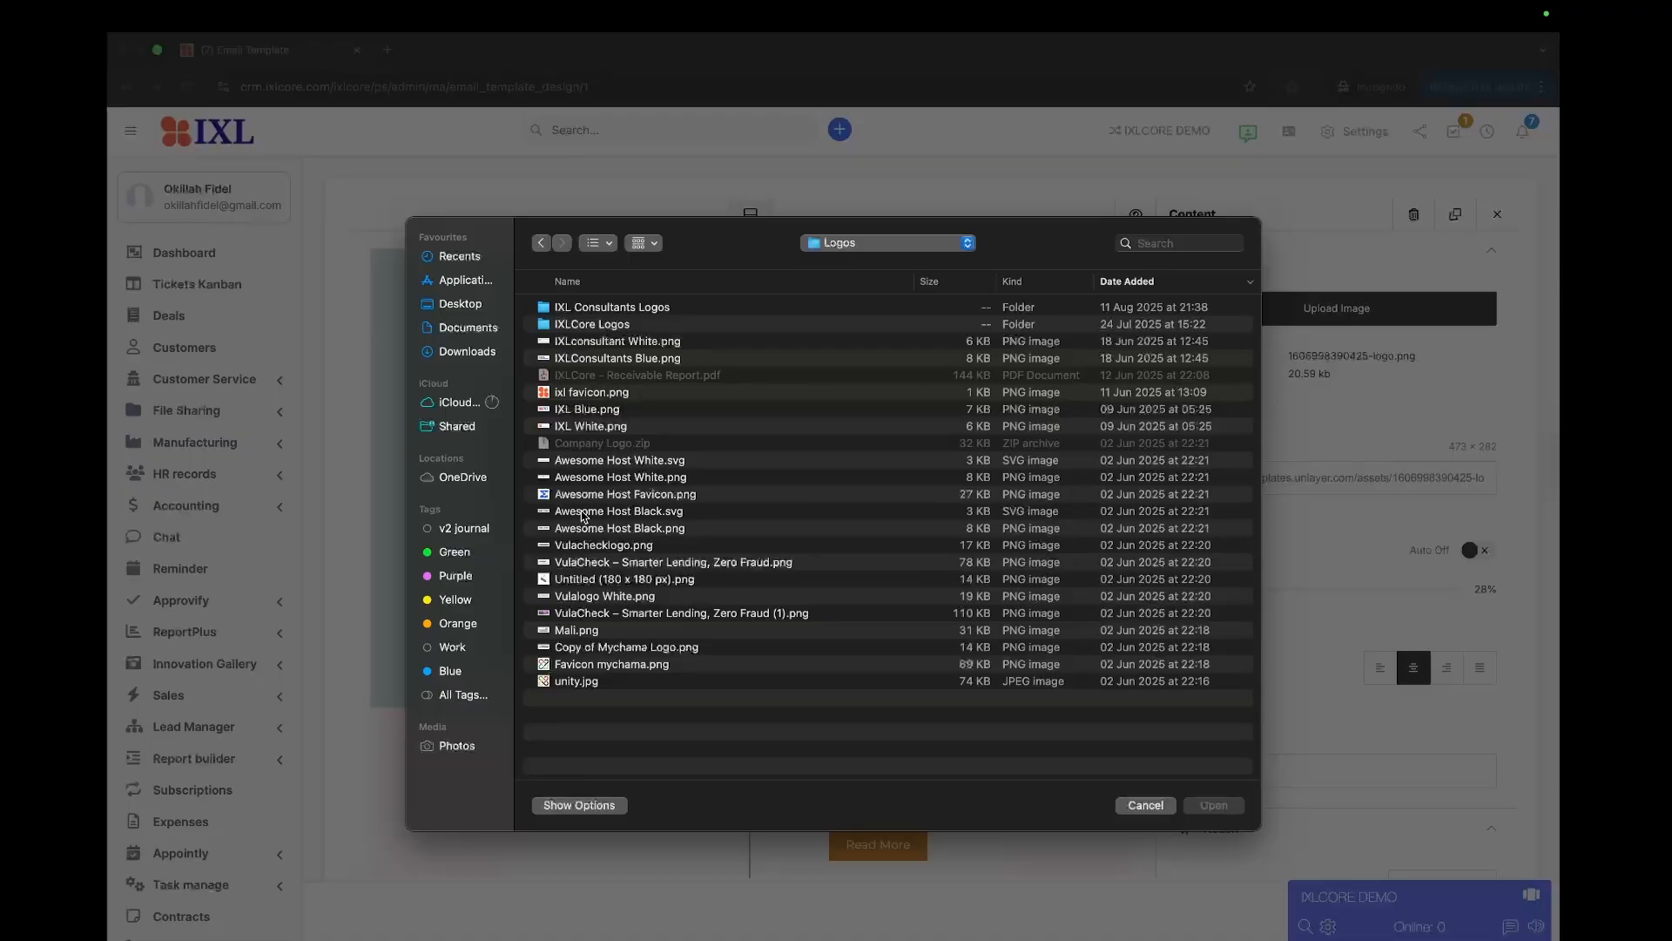
click(636, 530)
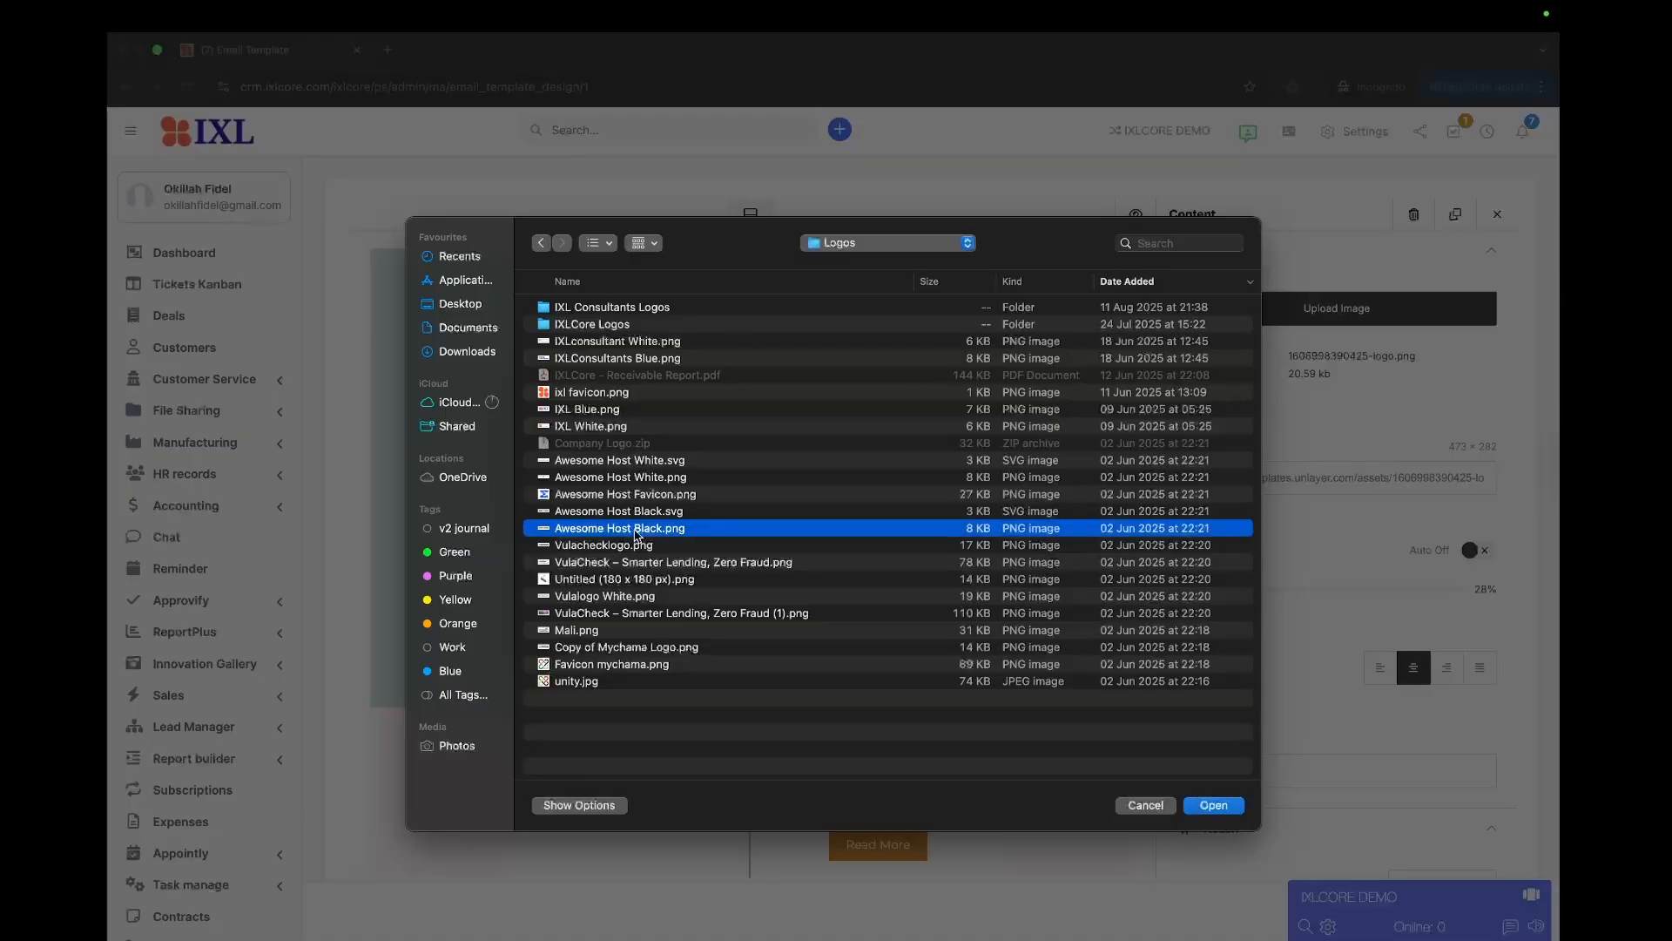
click(1206, 808)
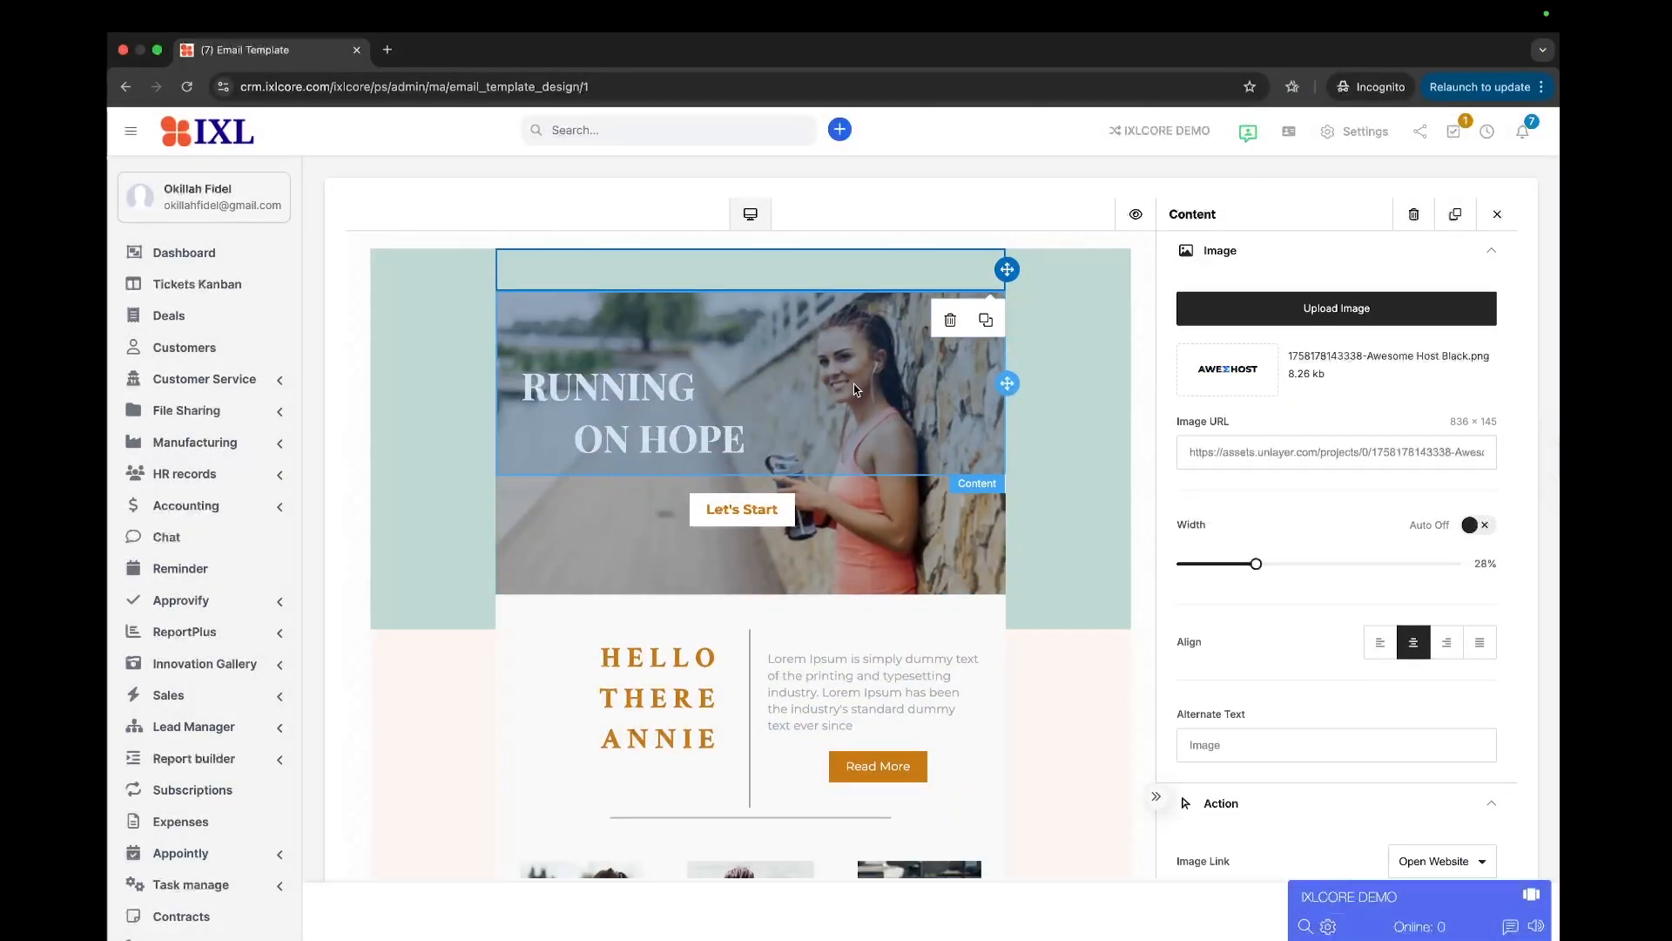
Change the two-line headline on the hero image to "Existing" and "Clients Rewards".
click(636, 417)
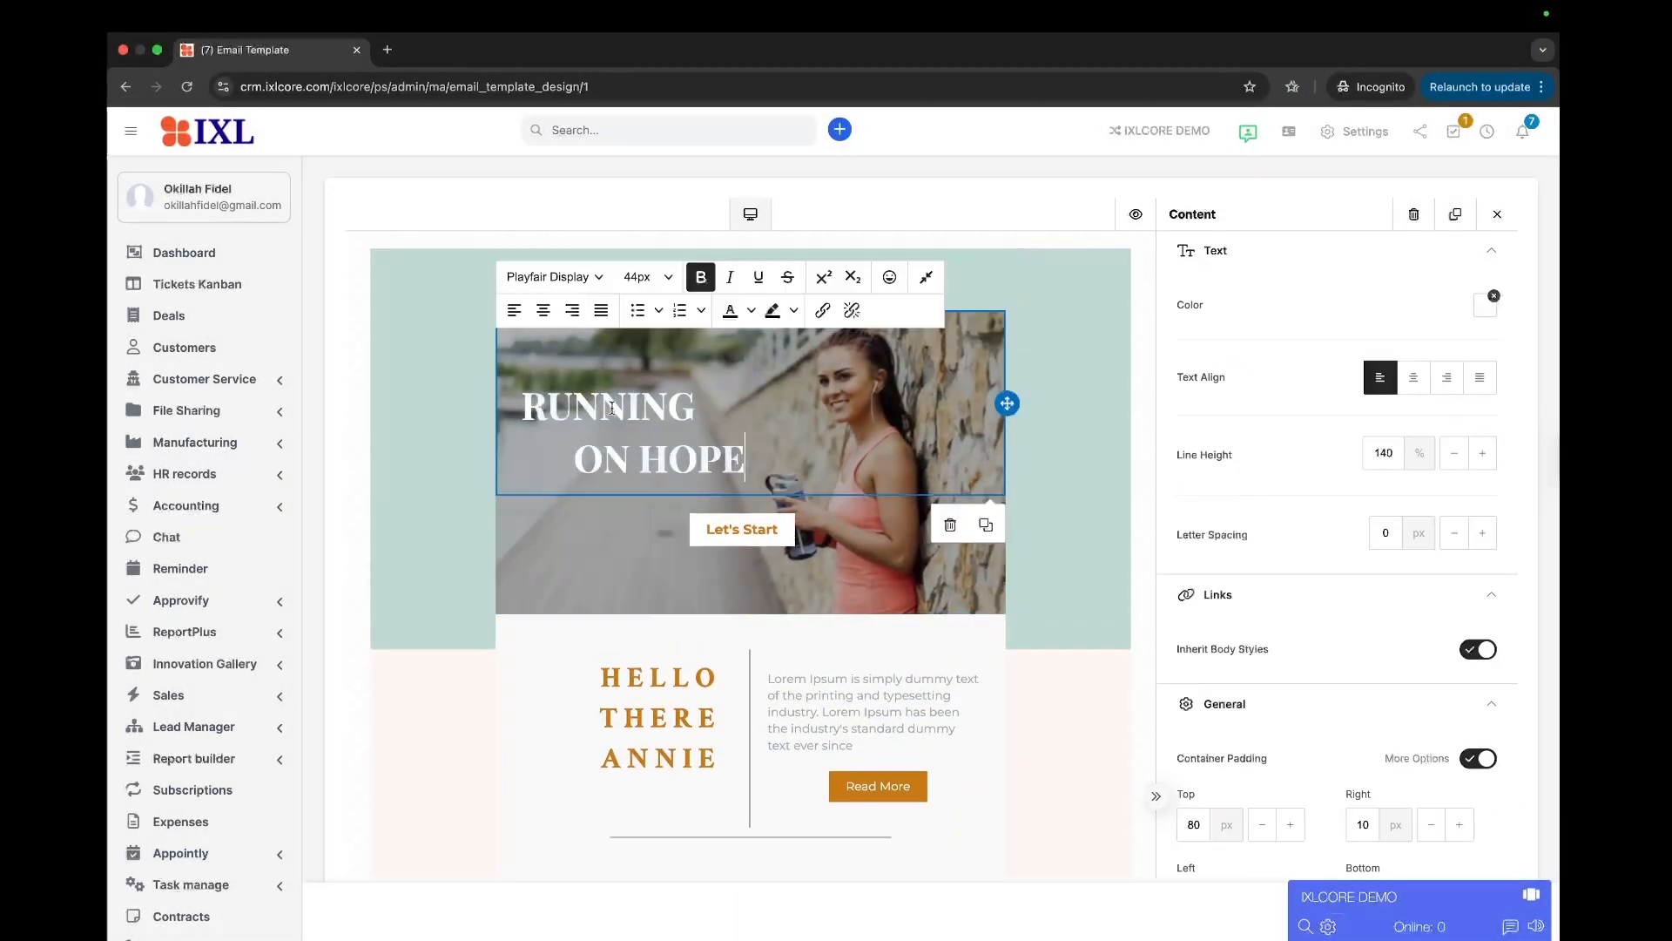
click(703, 407)
drag(704, 407, 530, 408)
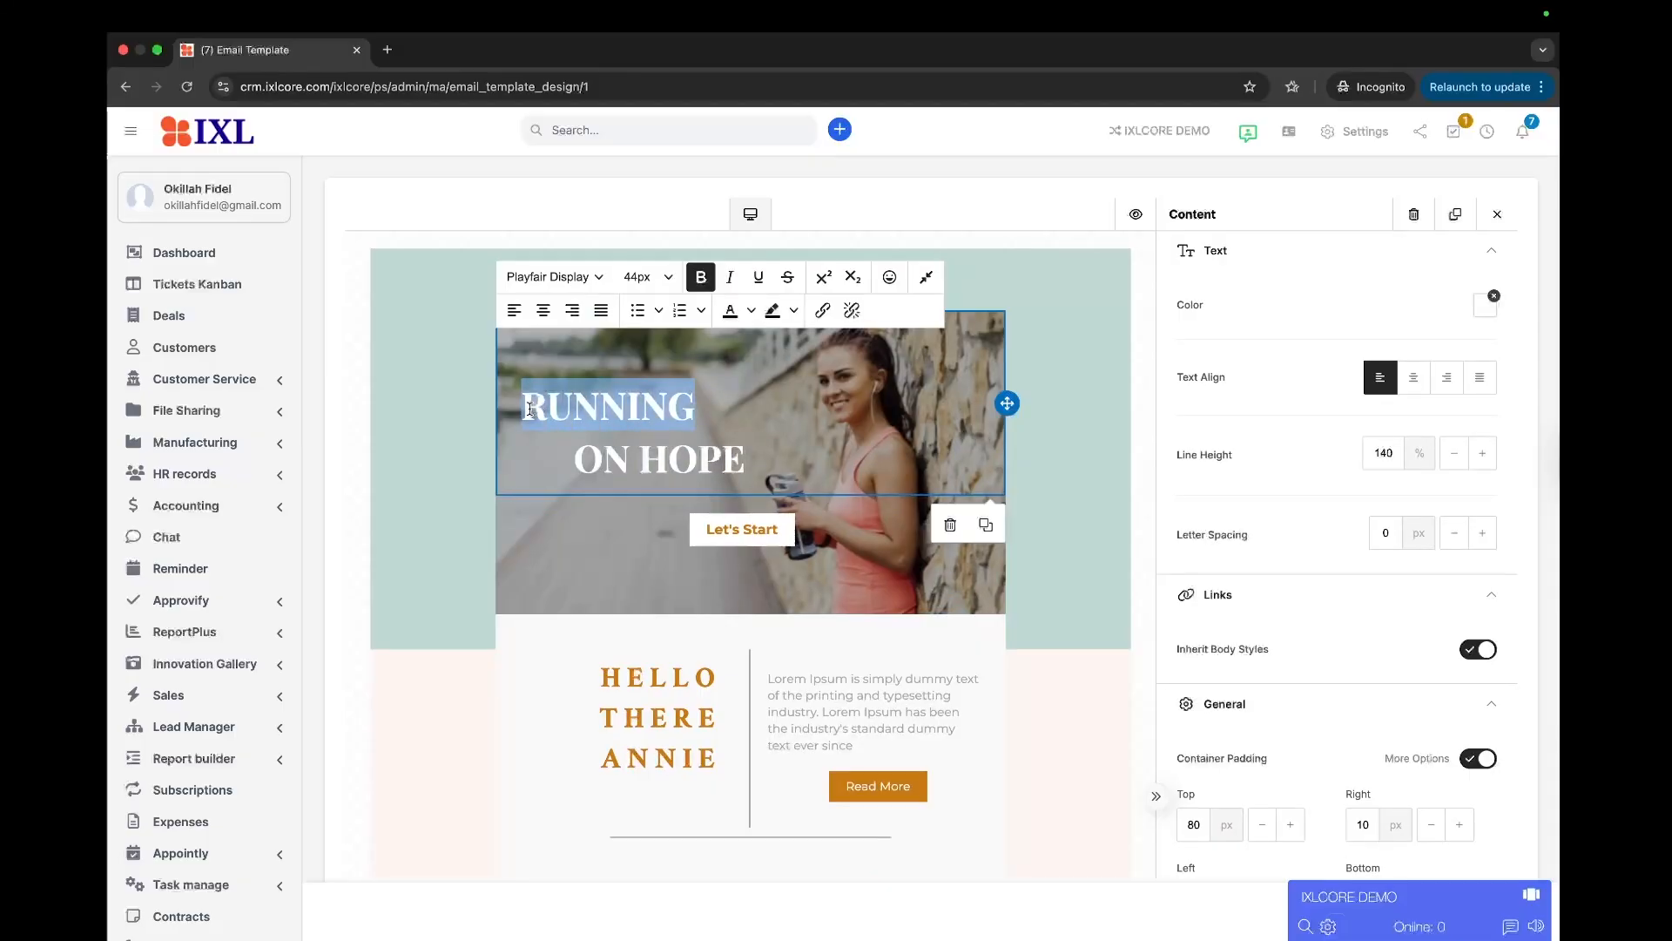
text(Exi)
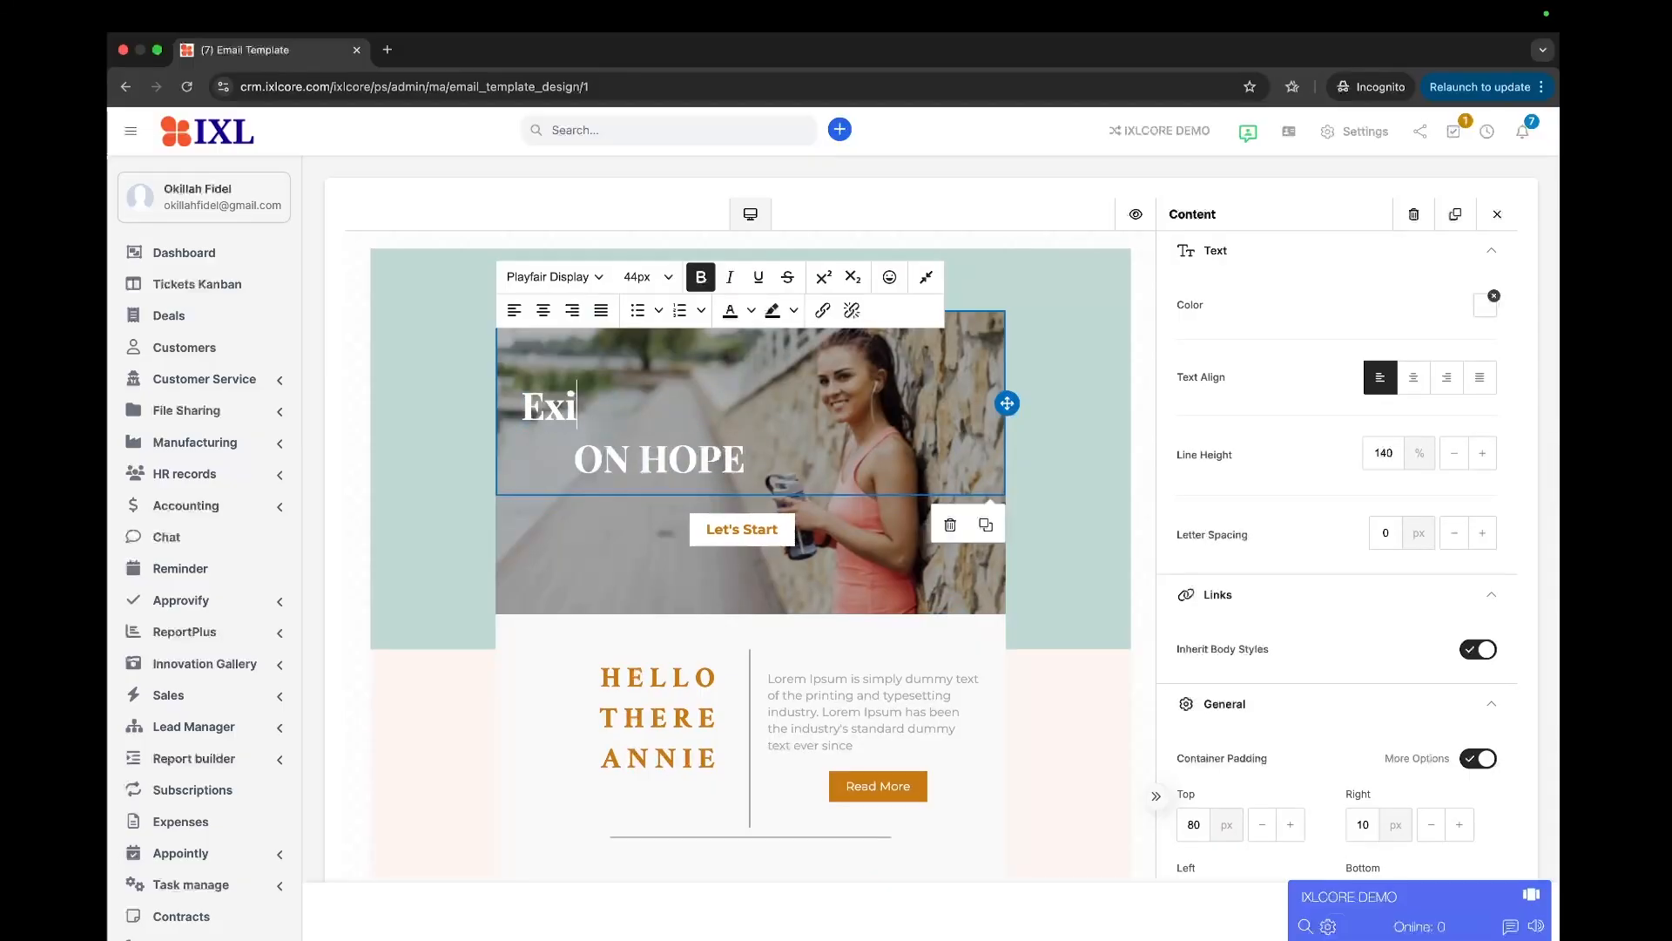
text(sting)
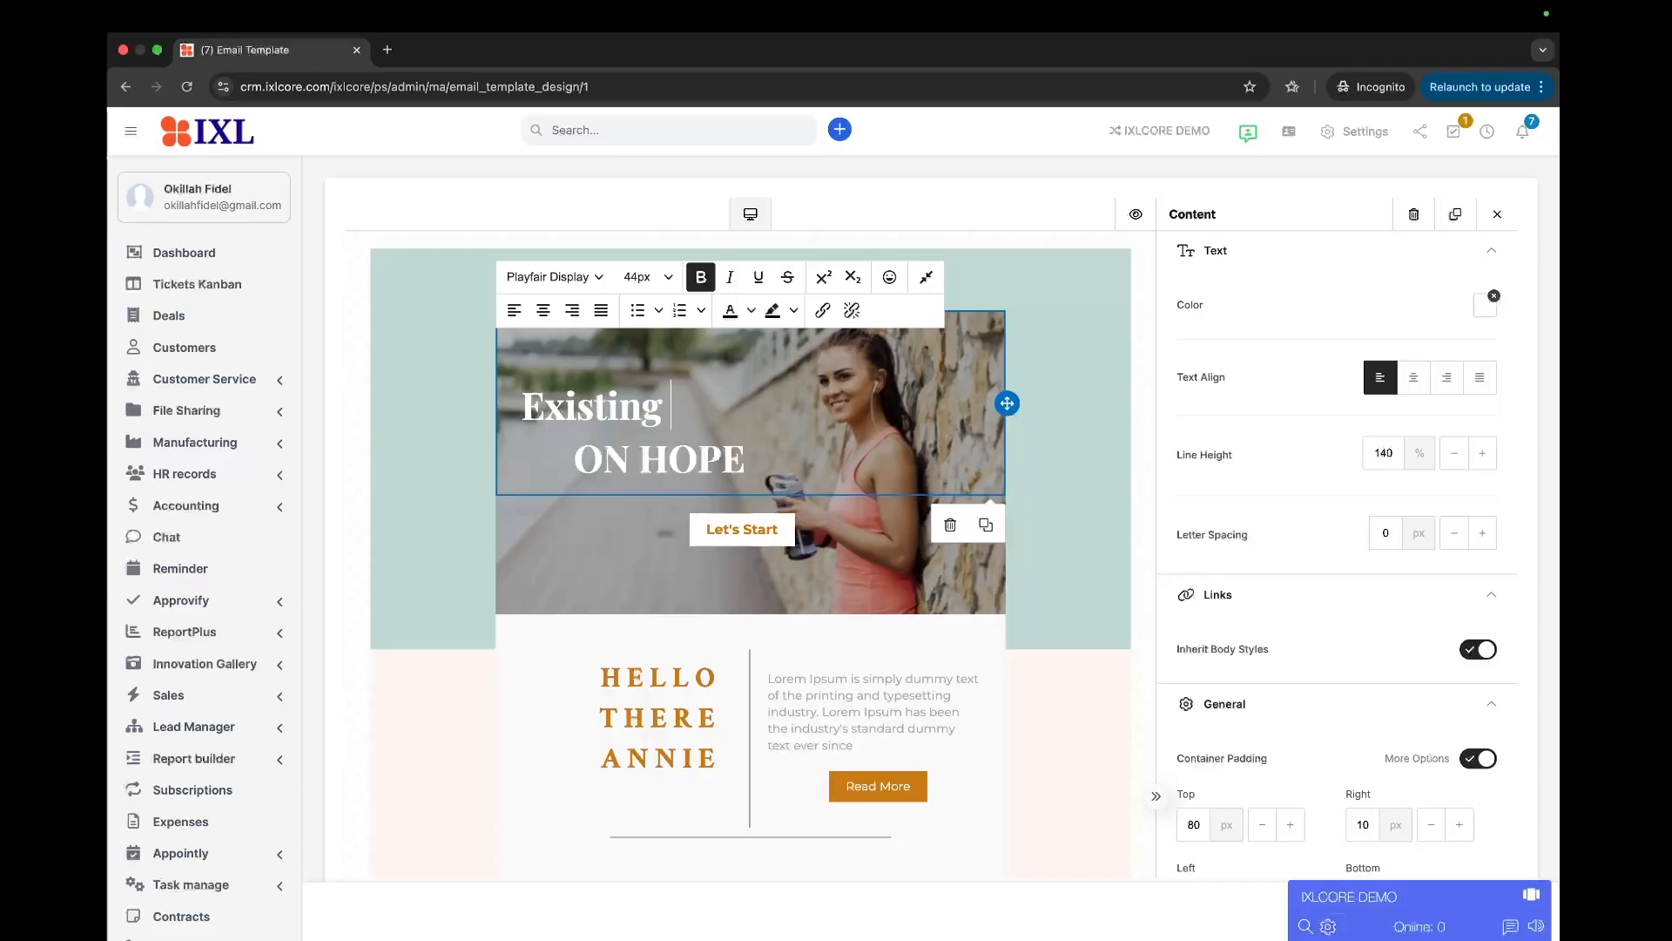
drag(742, 454, 584, 454)
text(Clien)
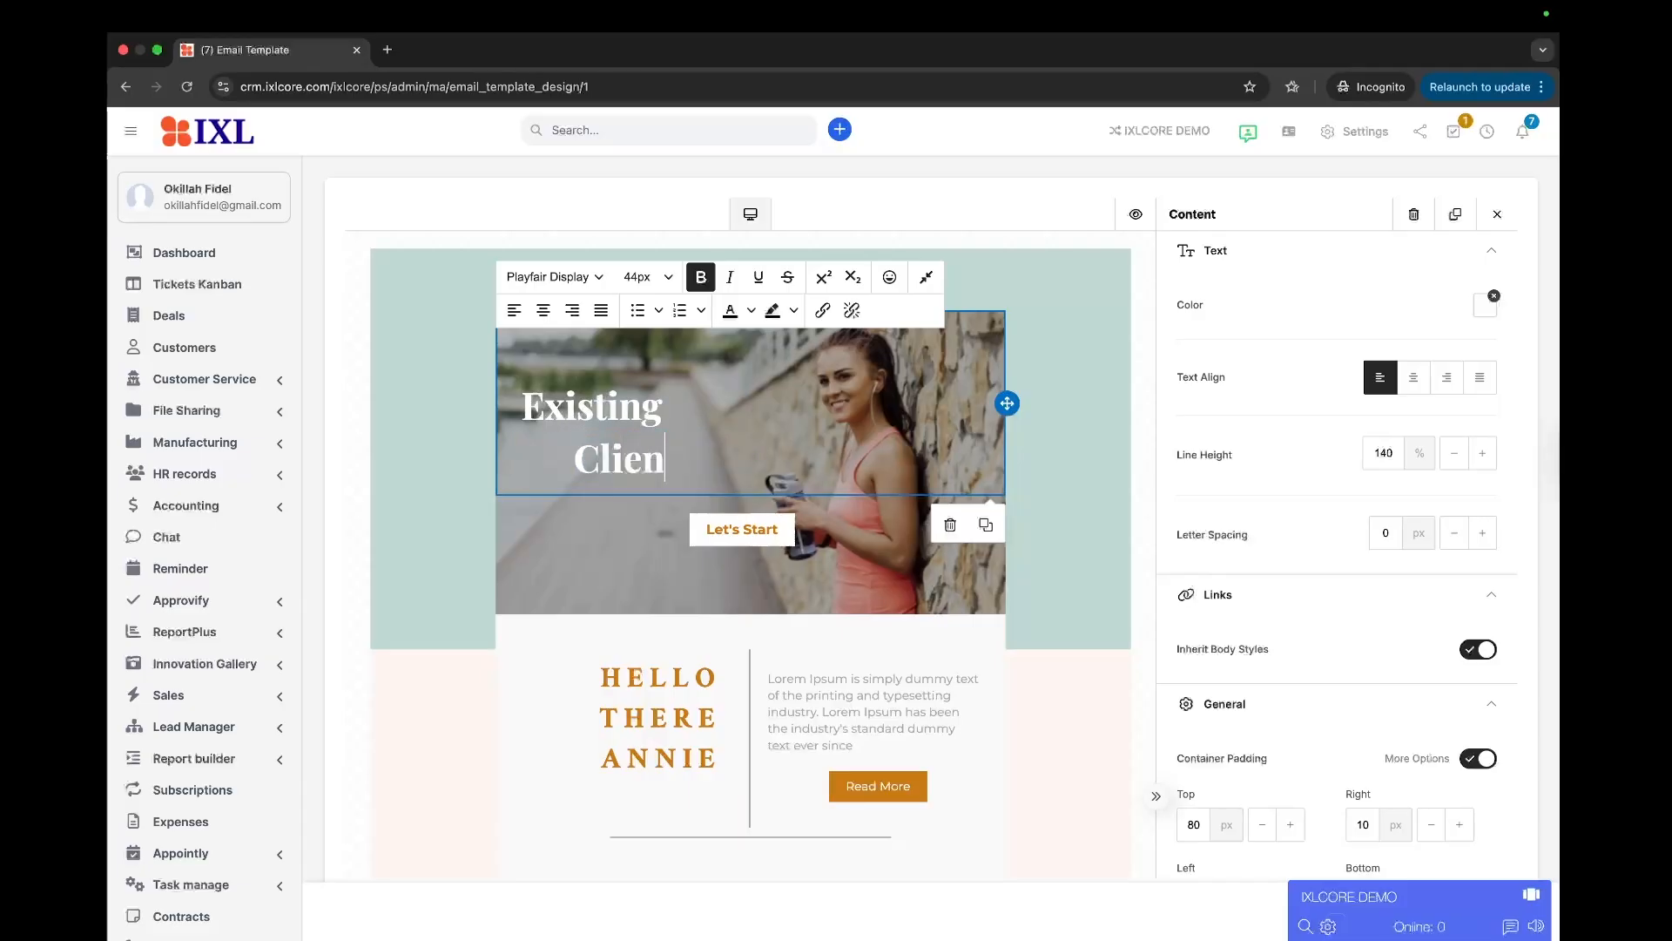
text(ts Rewards)
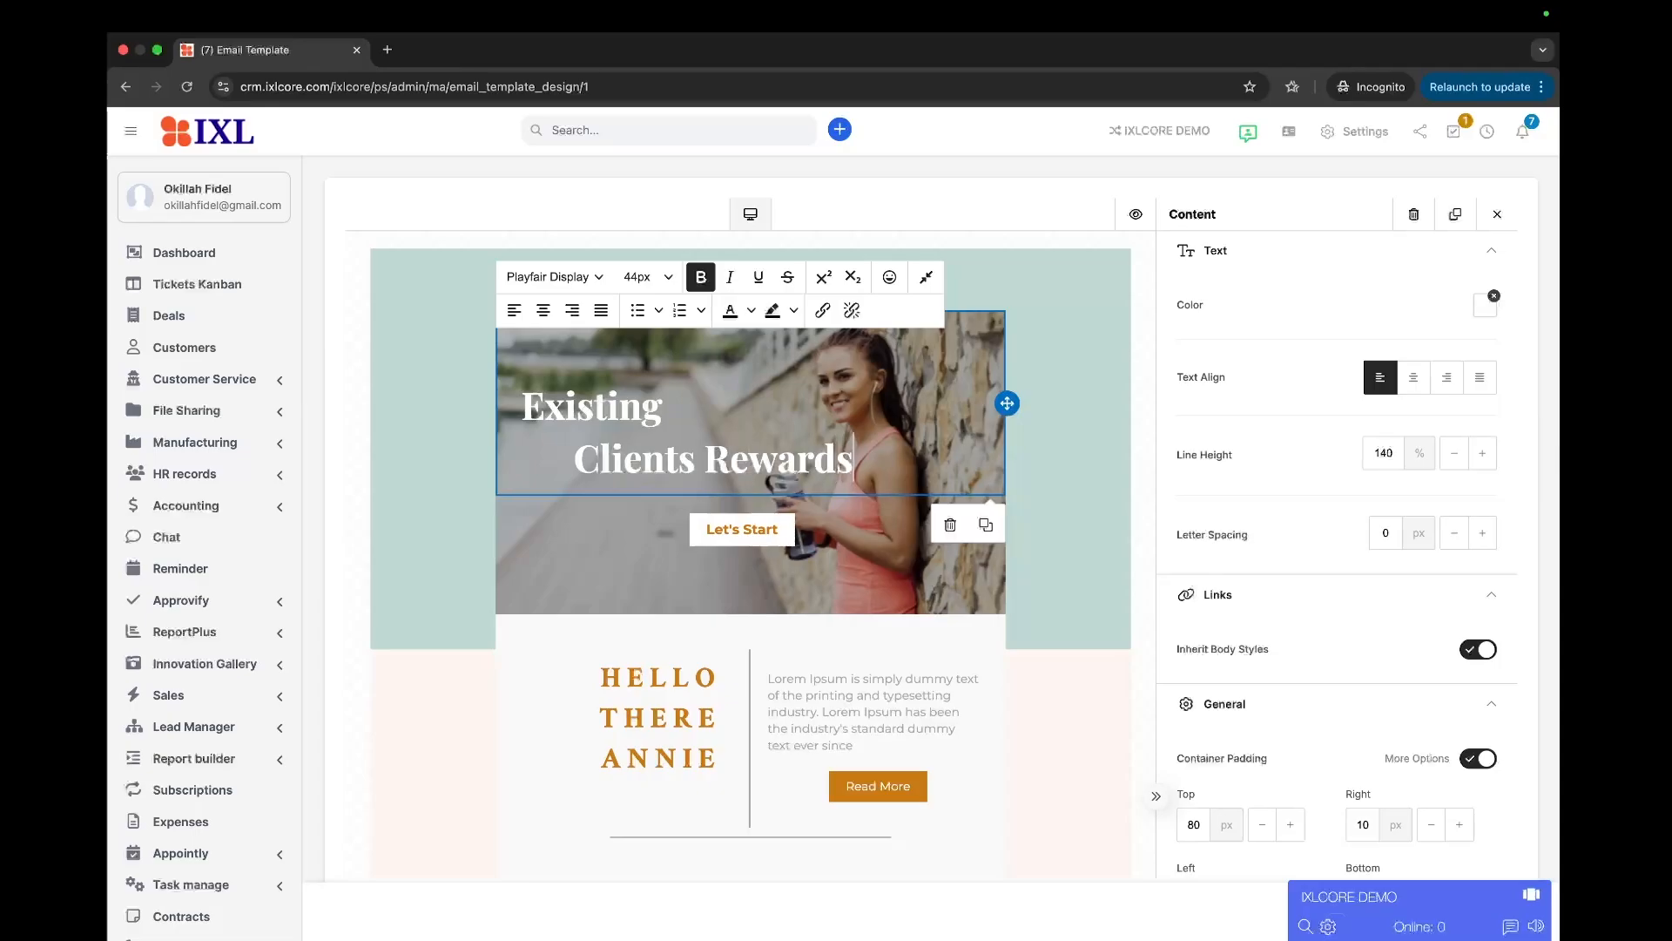
click(910, 582)
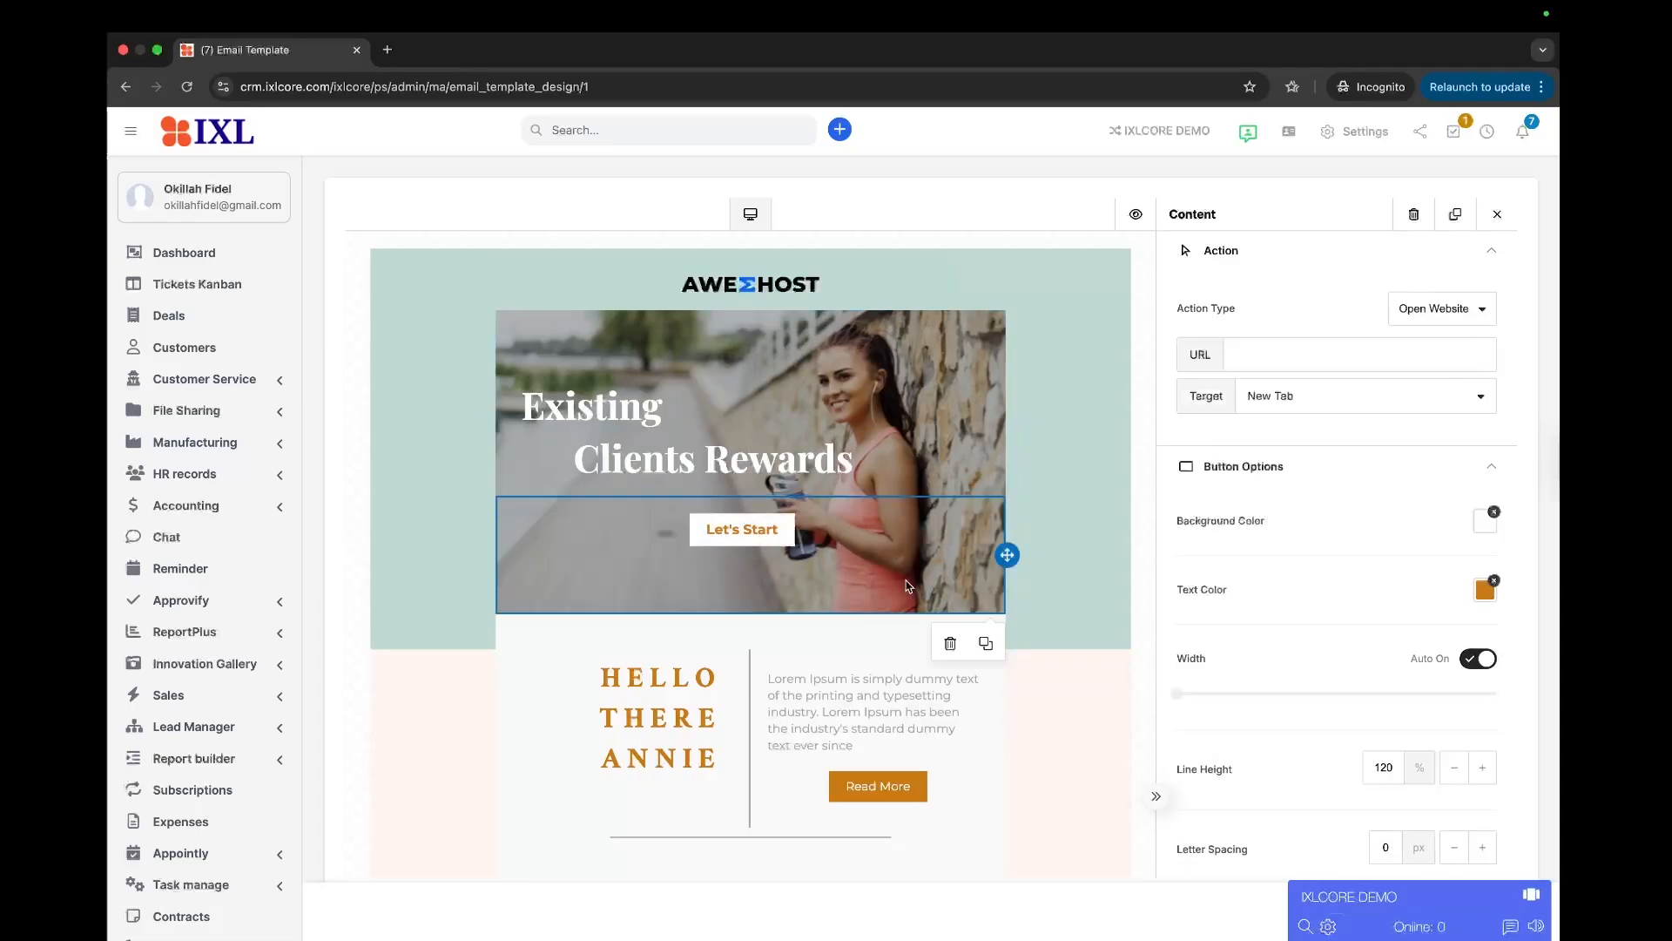
Examine the template's editable parts: the hero row, spacer row, greeting, body text and the three photos with captions.
click(1067, 606)
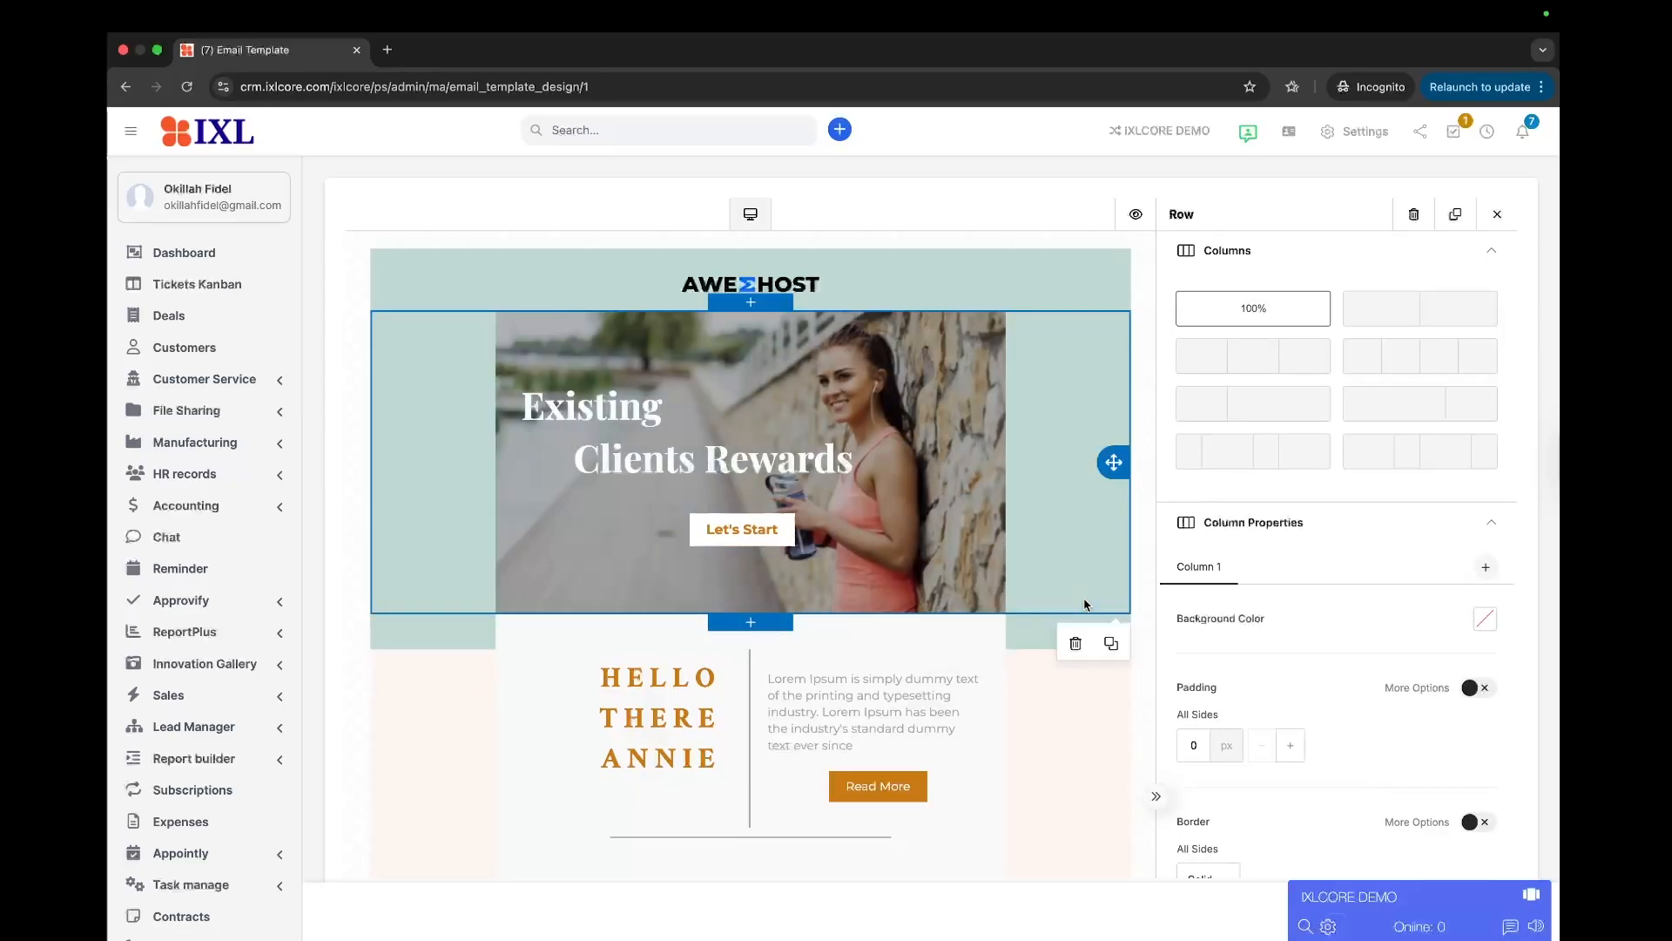
click(1037, 642)
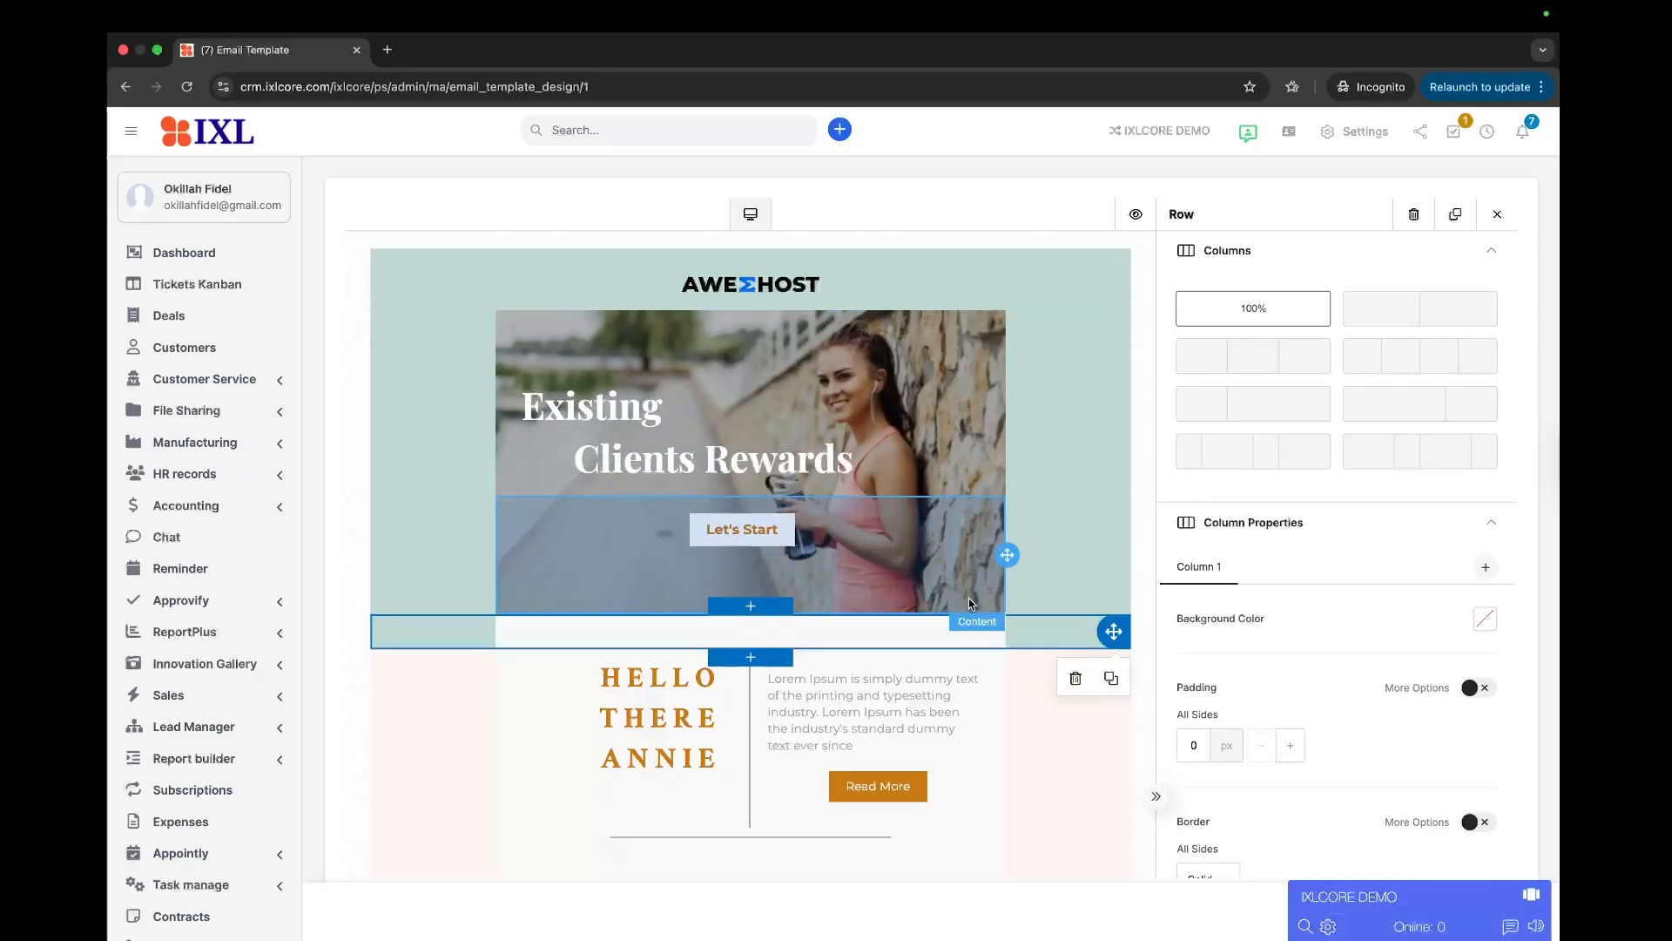
click(801, 704)
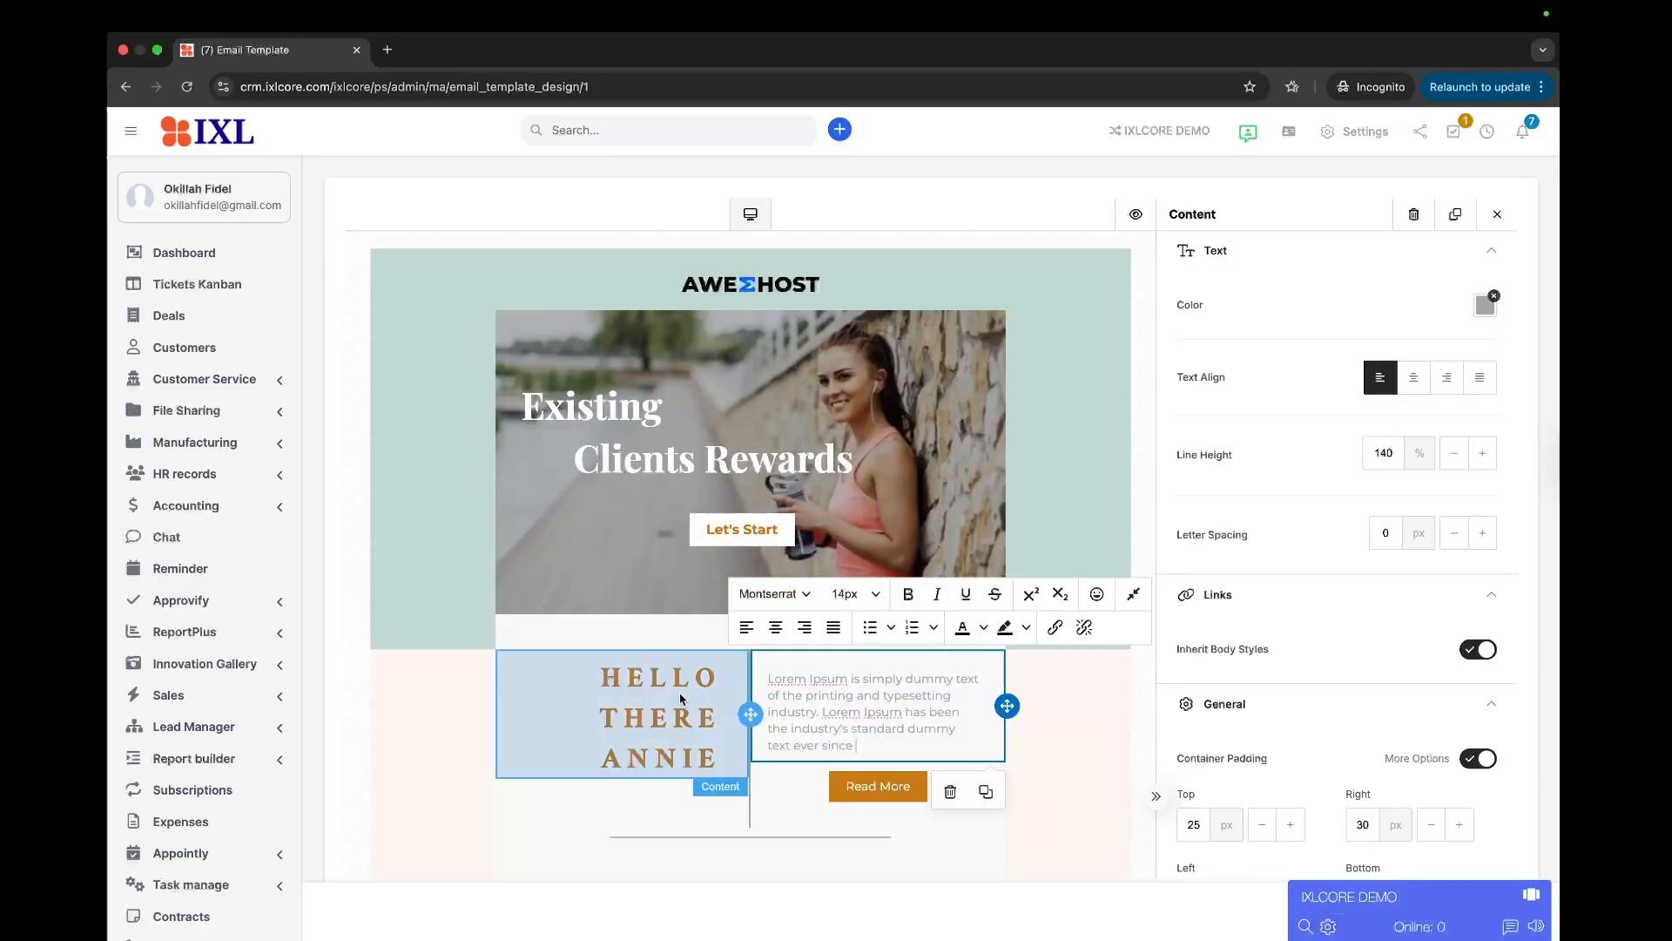
click(680, 694)
click(716, 759)
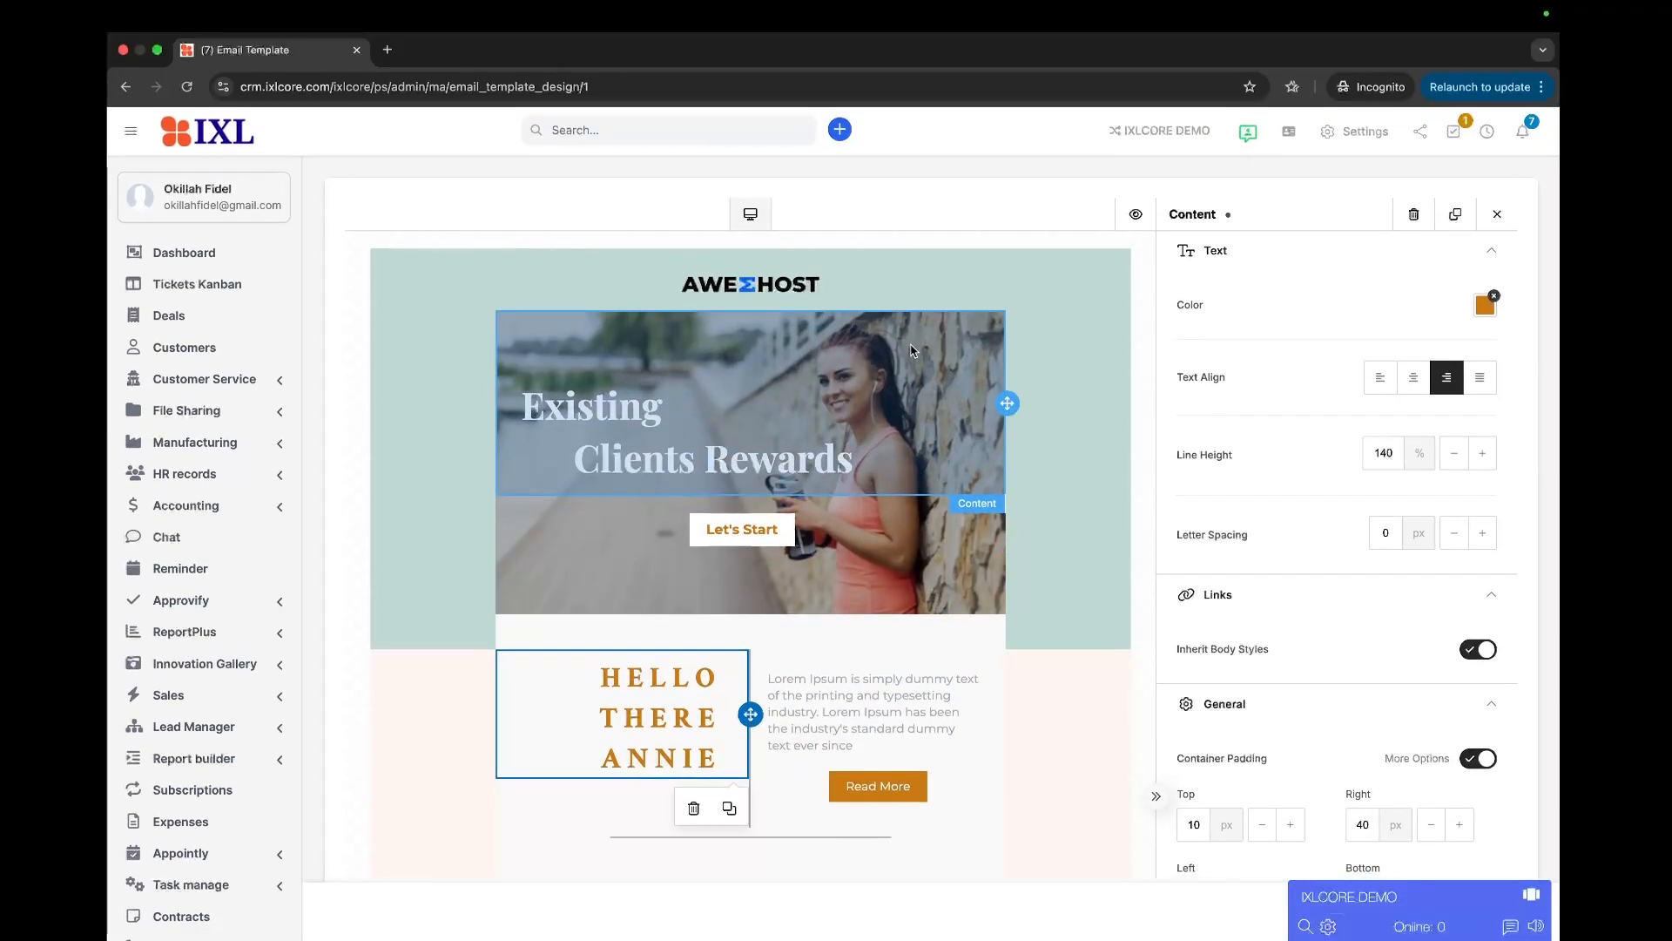
scroll(934, 438, down, 2)
scroll(934, 438, down, 5)
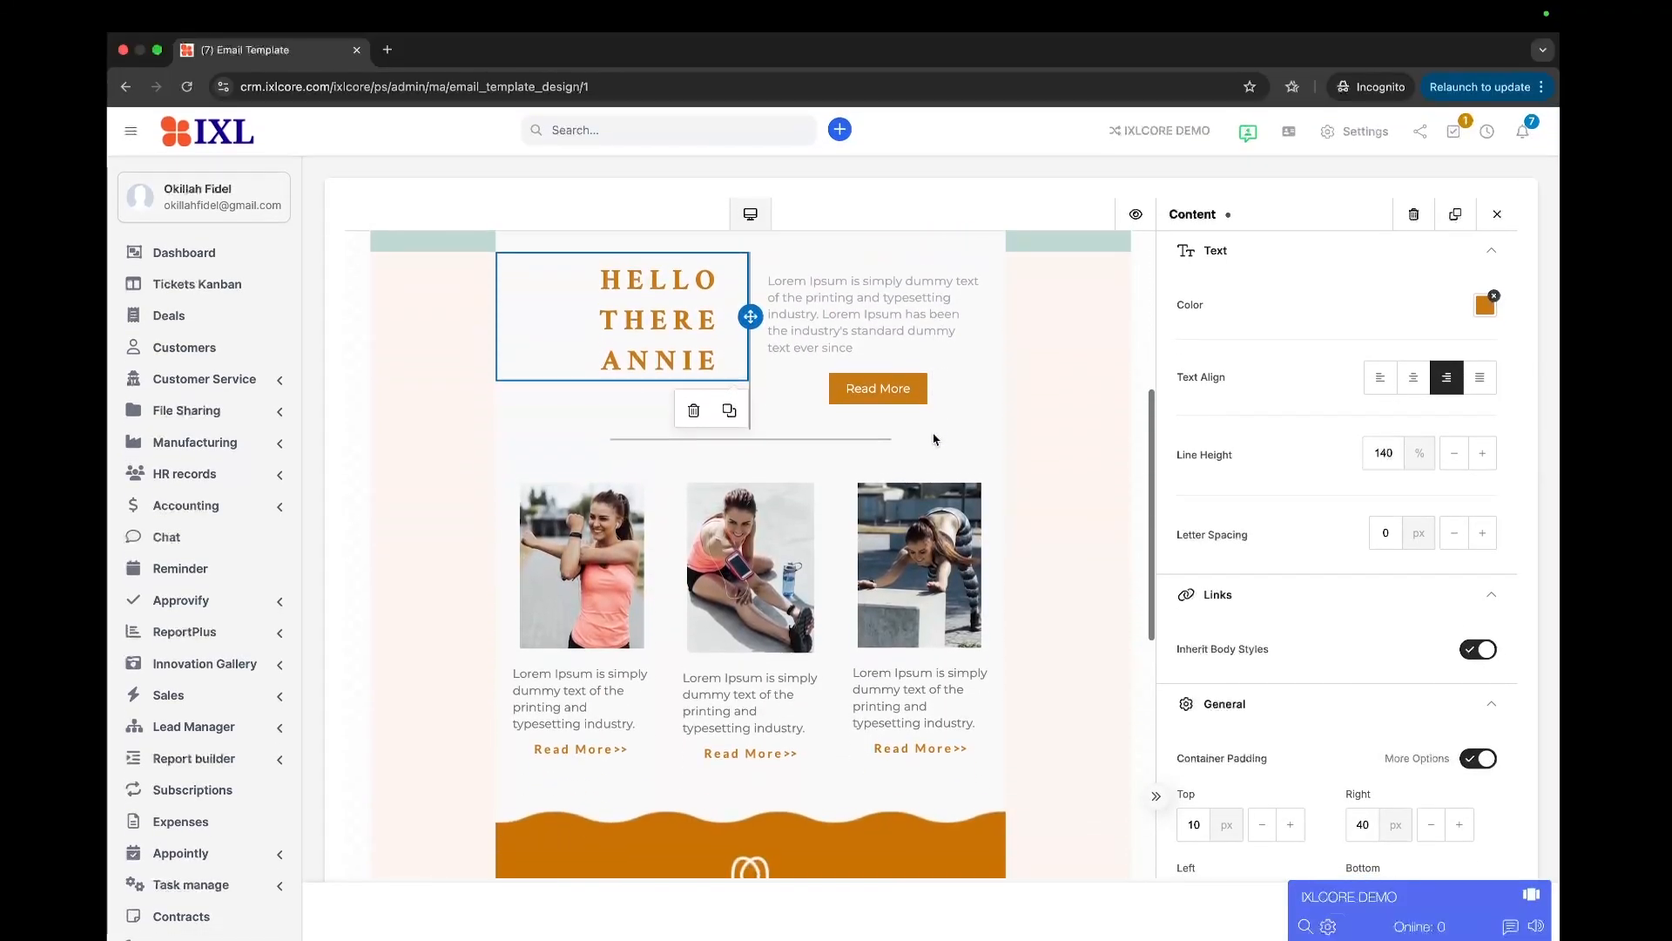
click(608, 510)
click(731, 540)
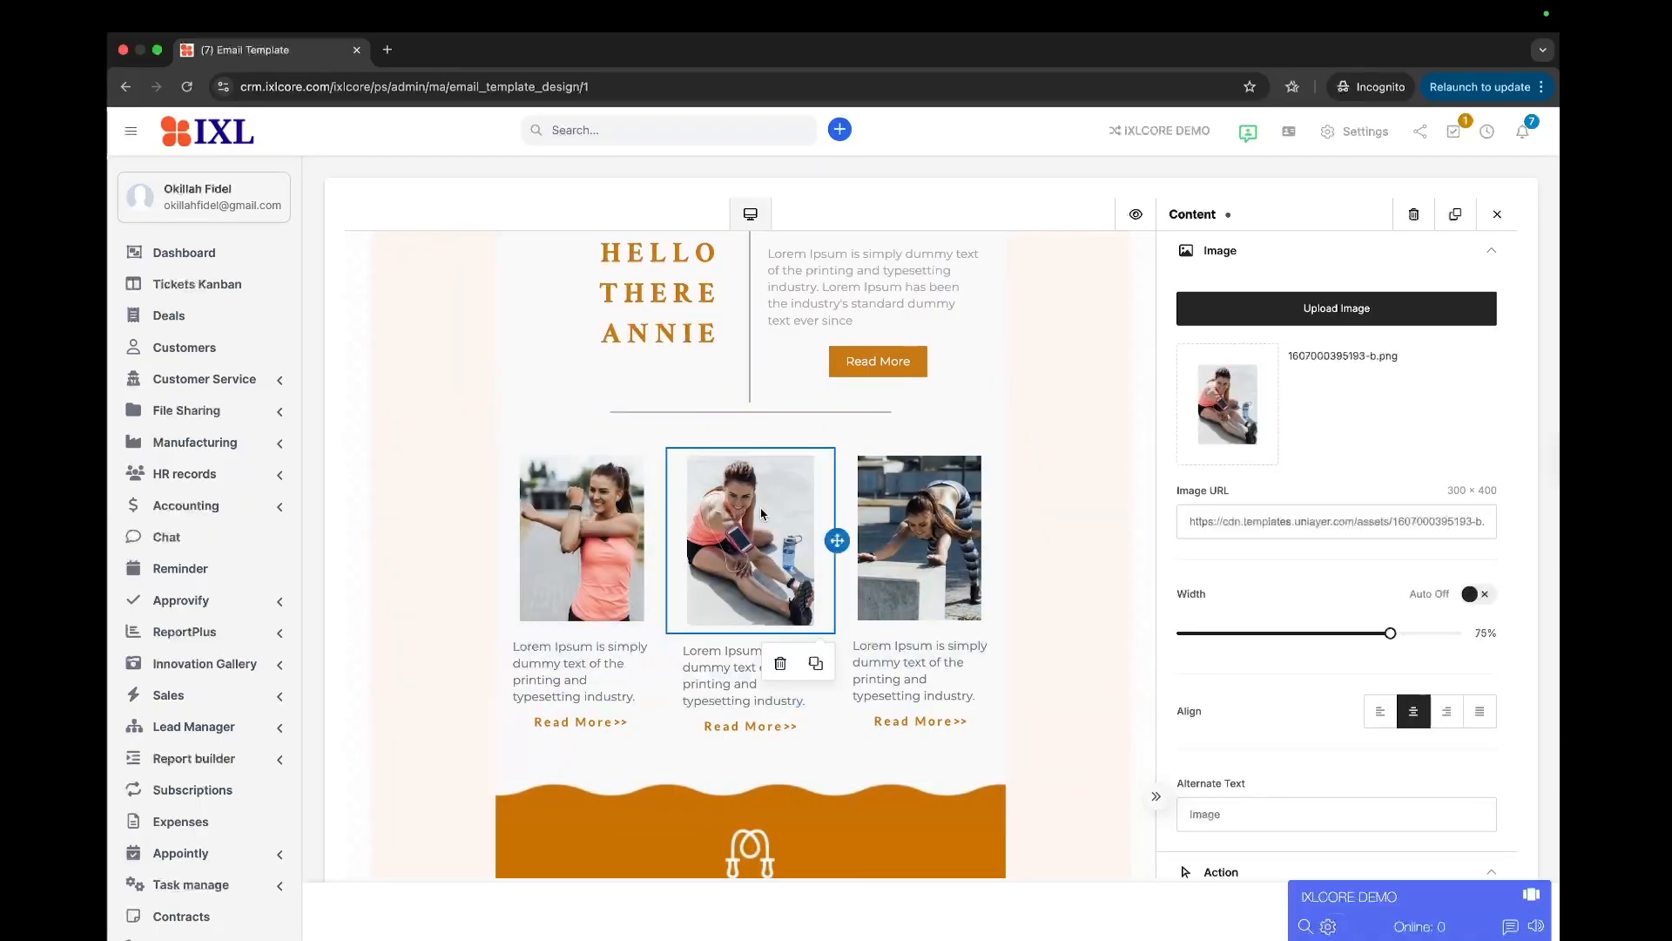
click(904, 507)
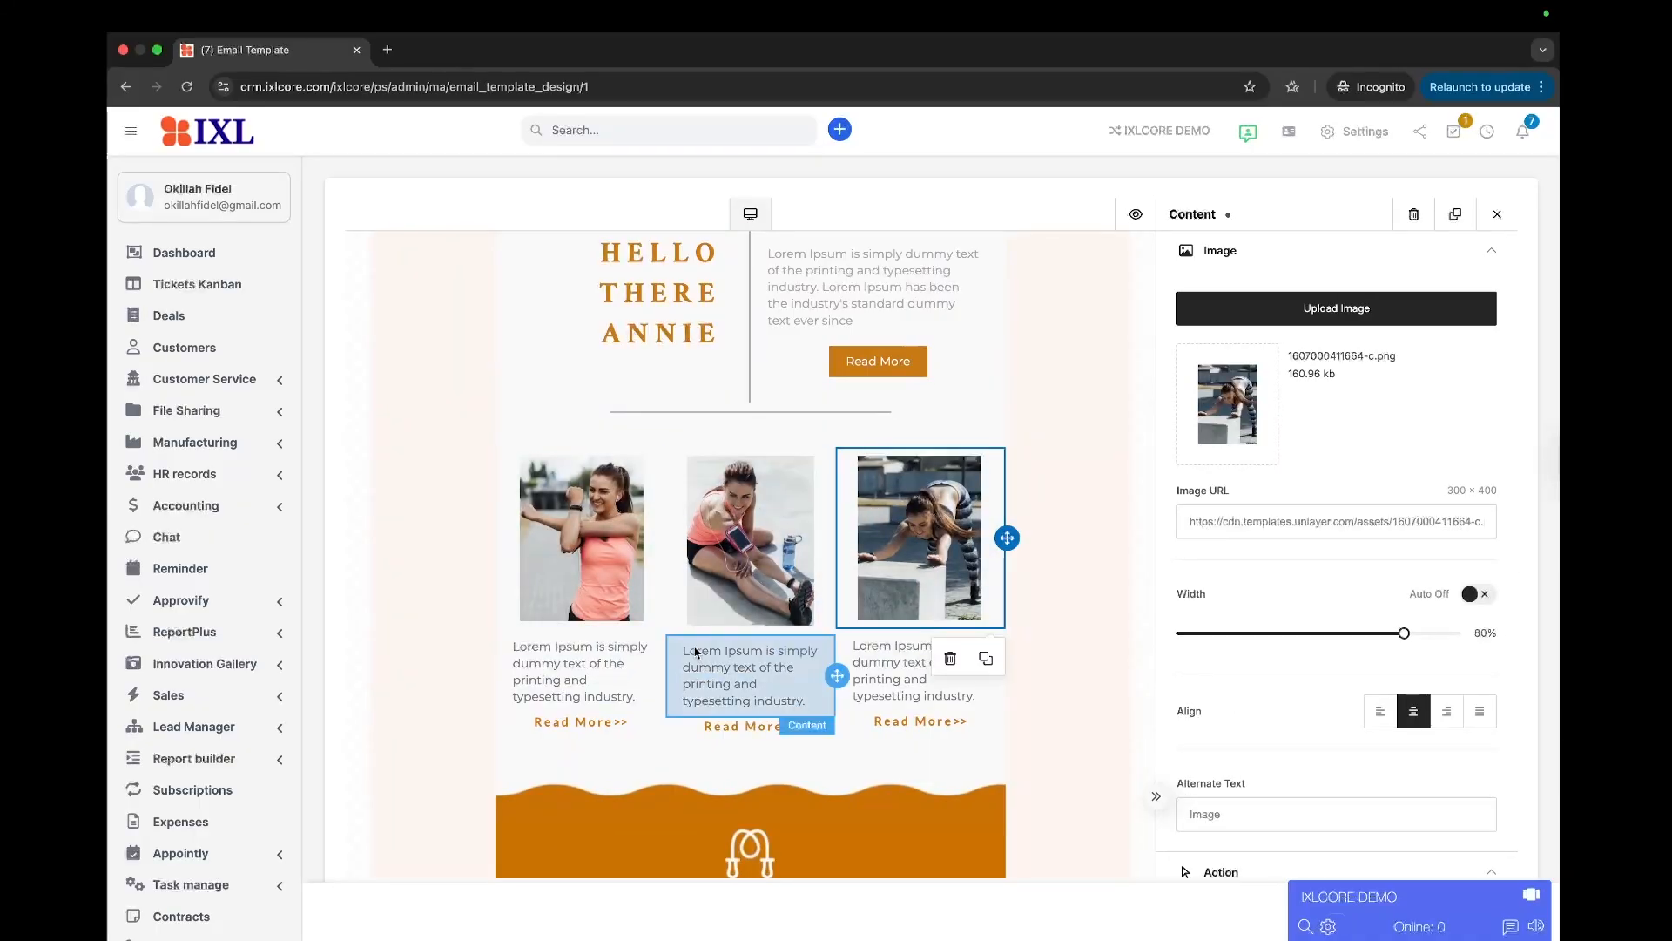
click(745, 675)
Set the background color of the Read More button beside the greeting to the template's light blue, 3AAEE0.
click(863, 362)
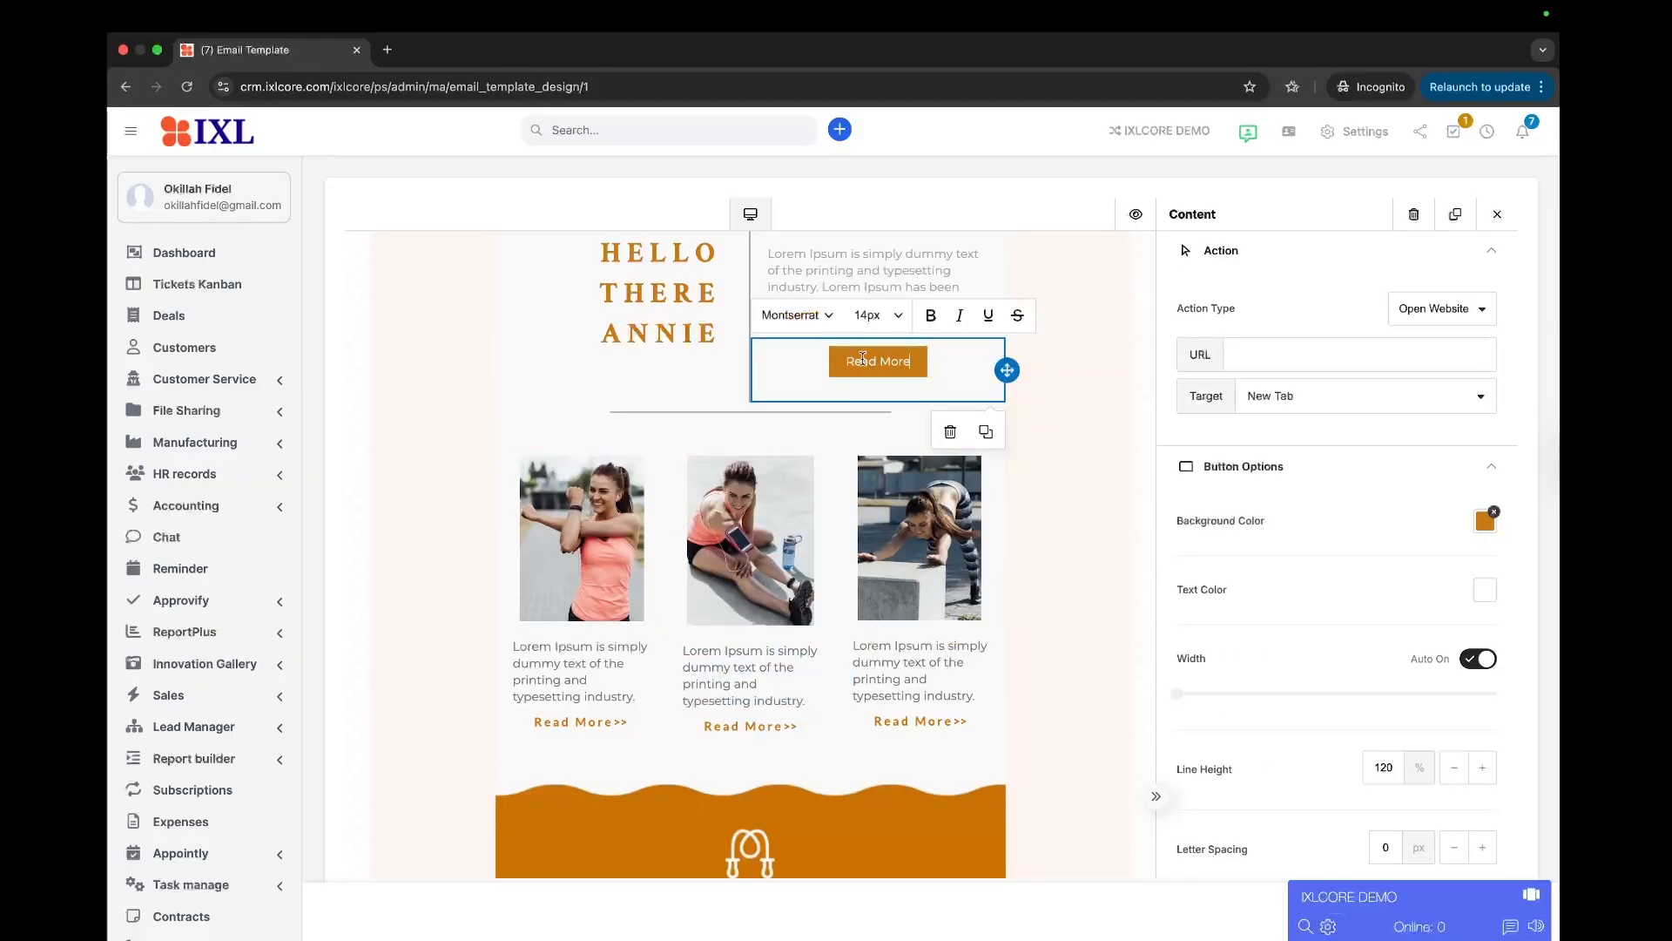
click(1258, 364)
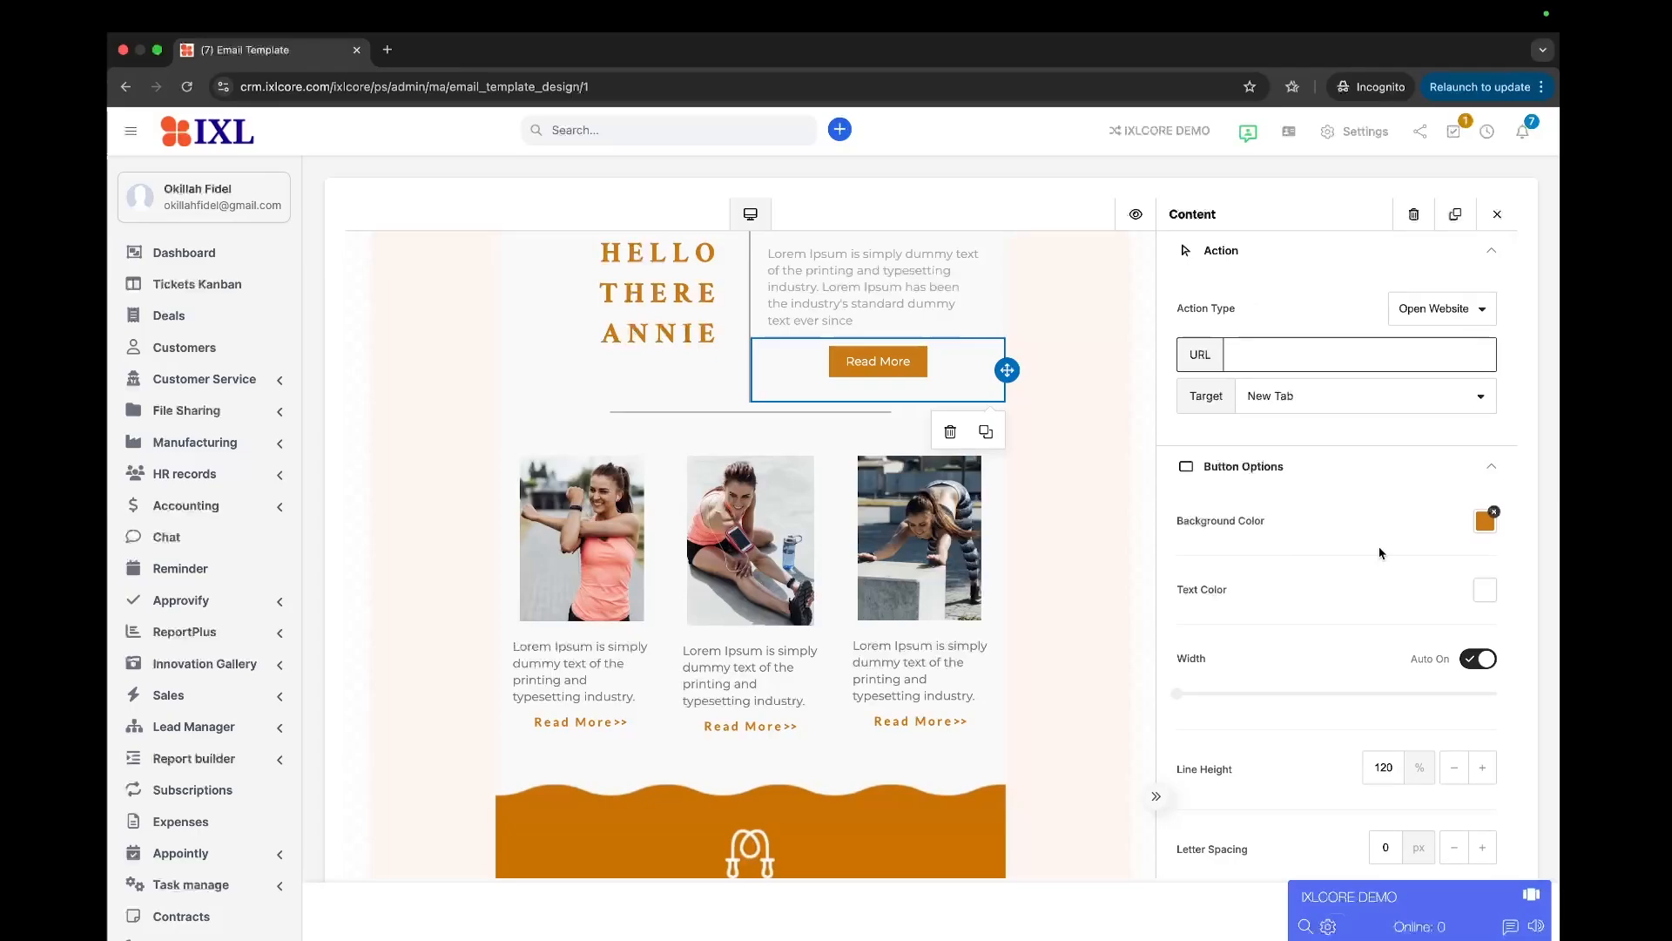
click(1485, 523)
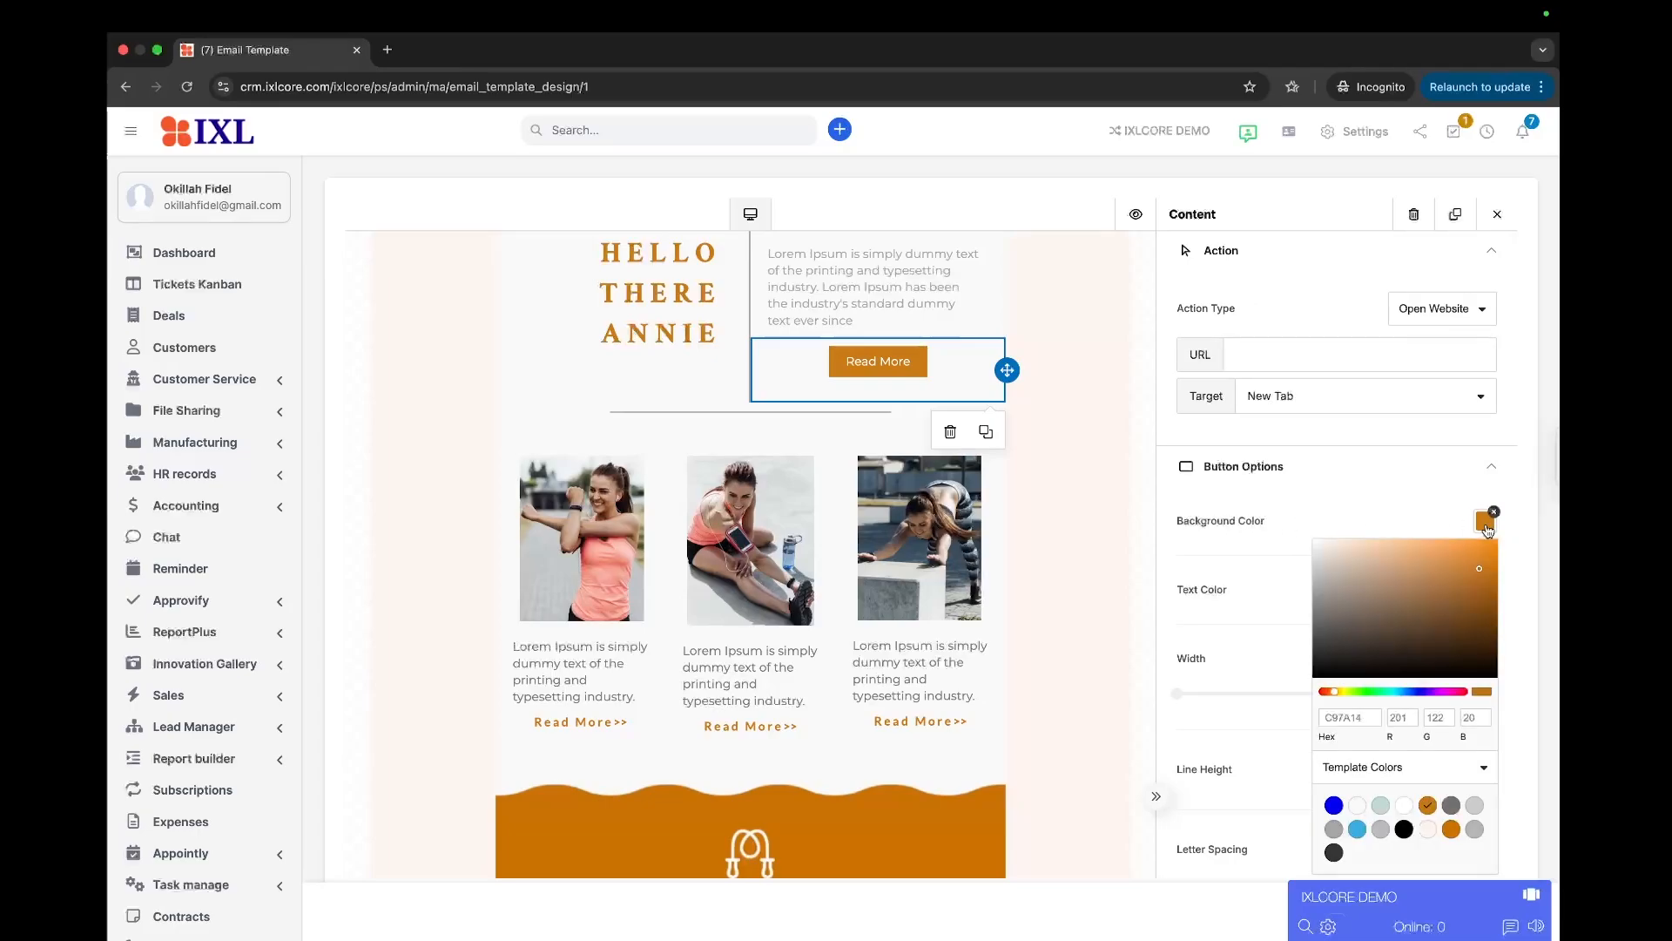
click(1357, 829)
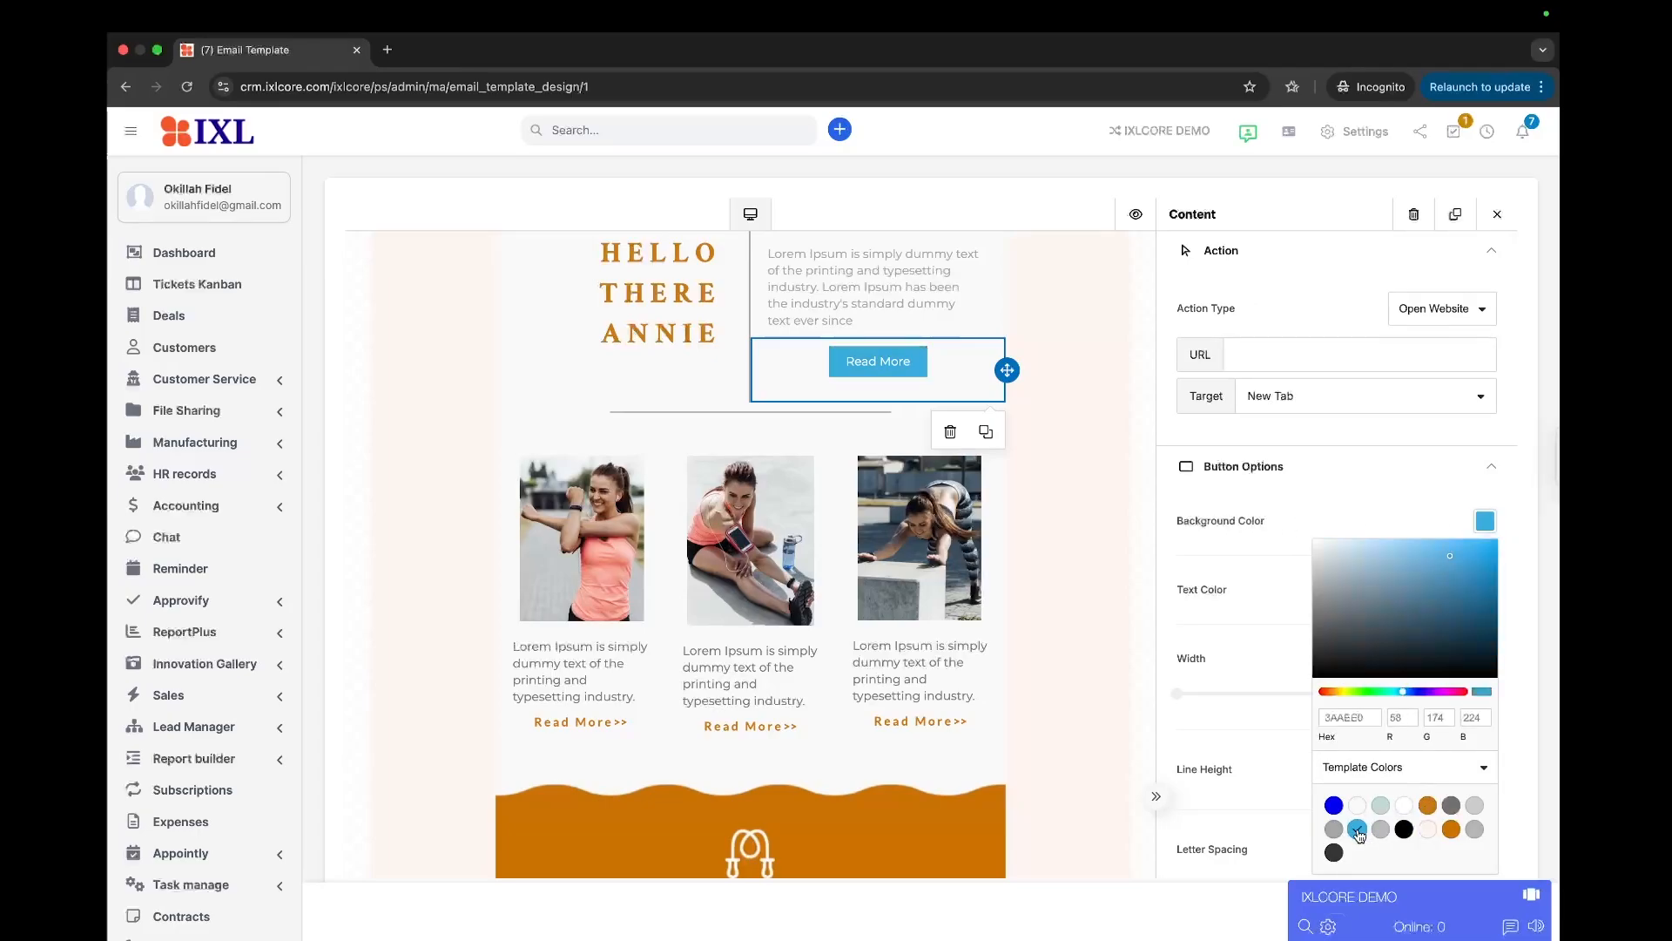
Set the text color of the three-line greeting heading beside the body text to dark blue, 141CC9.
click(658, 336)
scroll(1303, 593, down, 3)
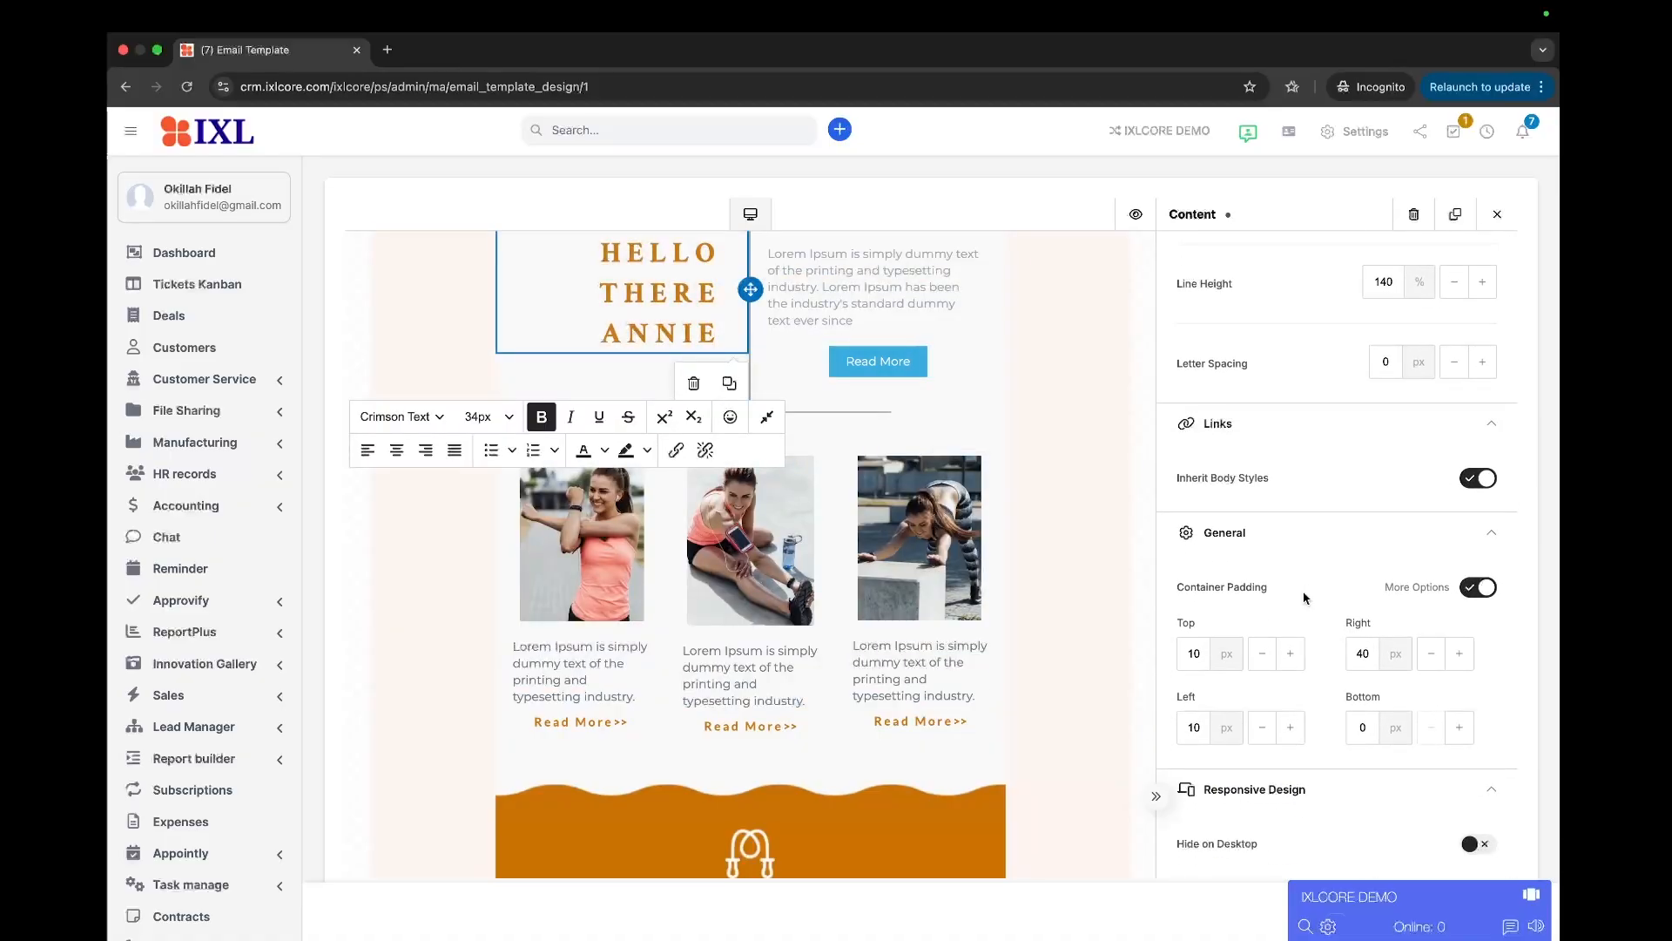
scroll(1305, 597, up, 3)
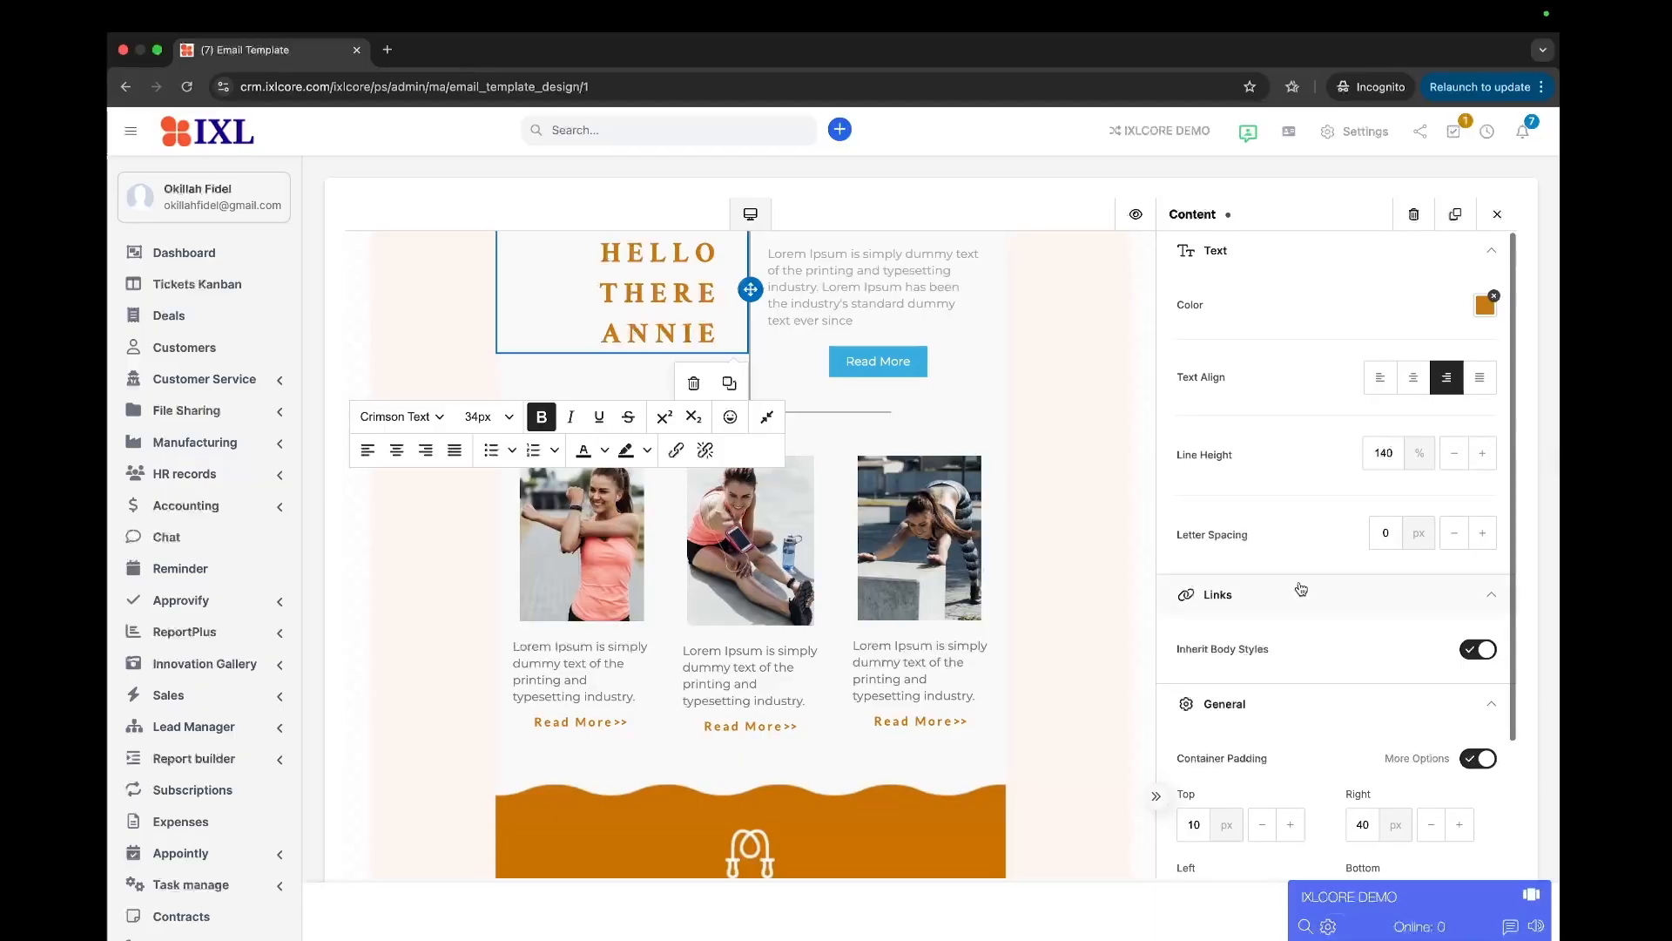
click(1484, 309)
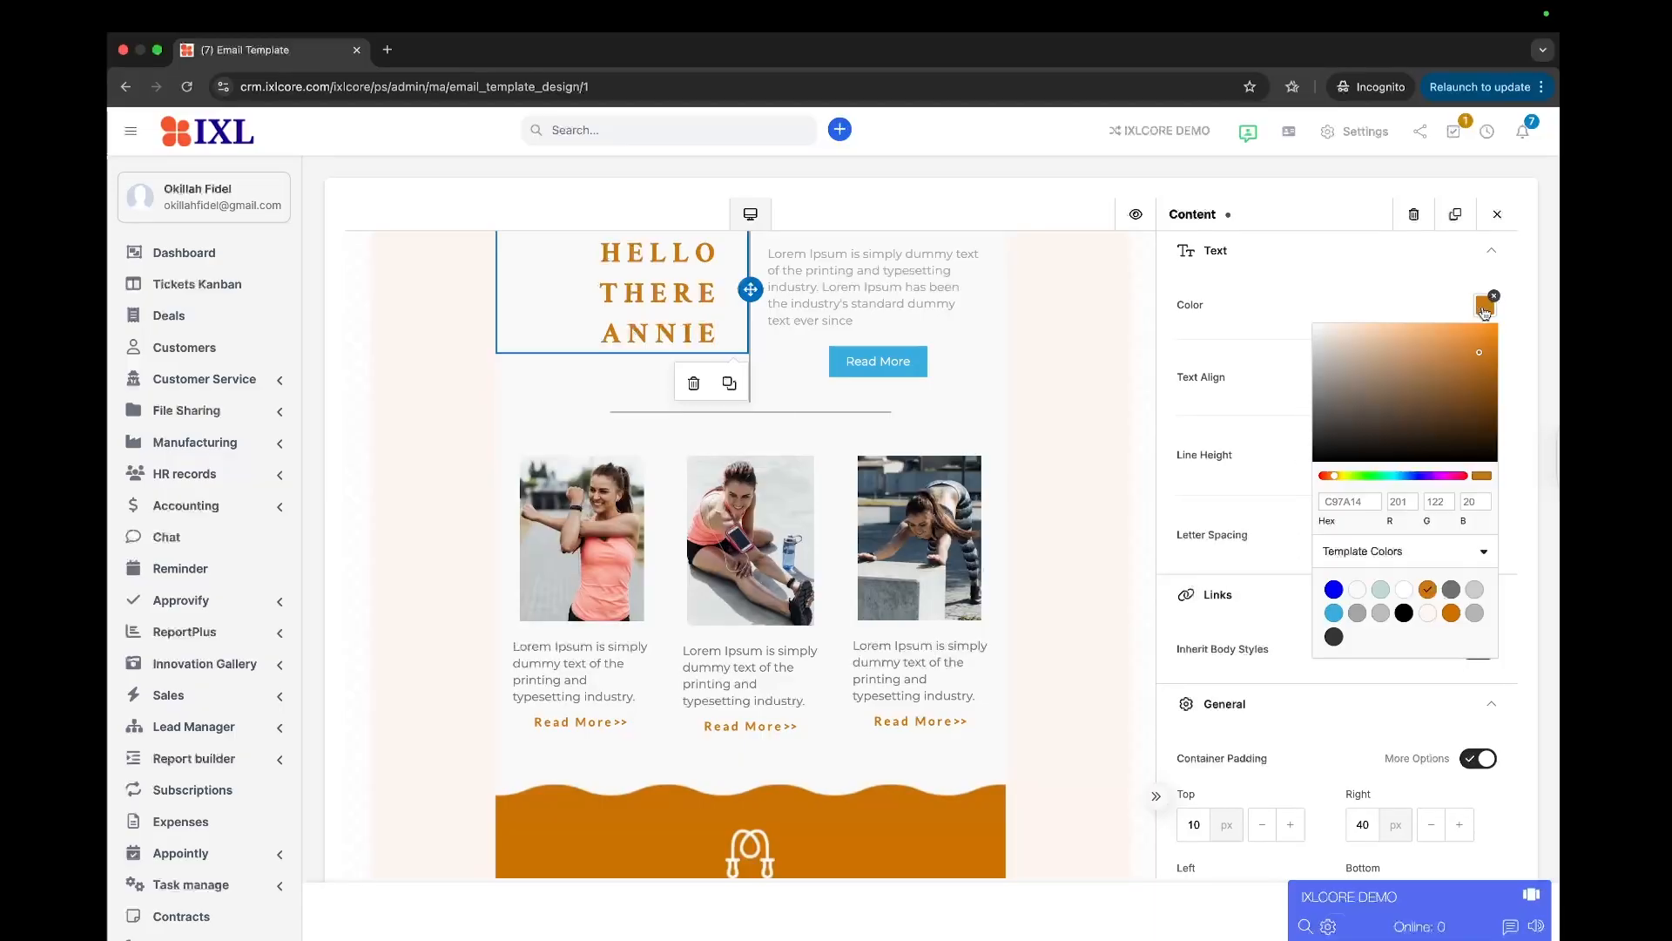
click(1420, 476)
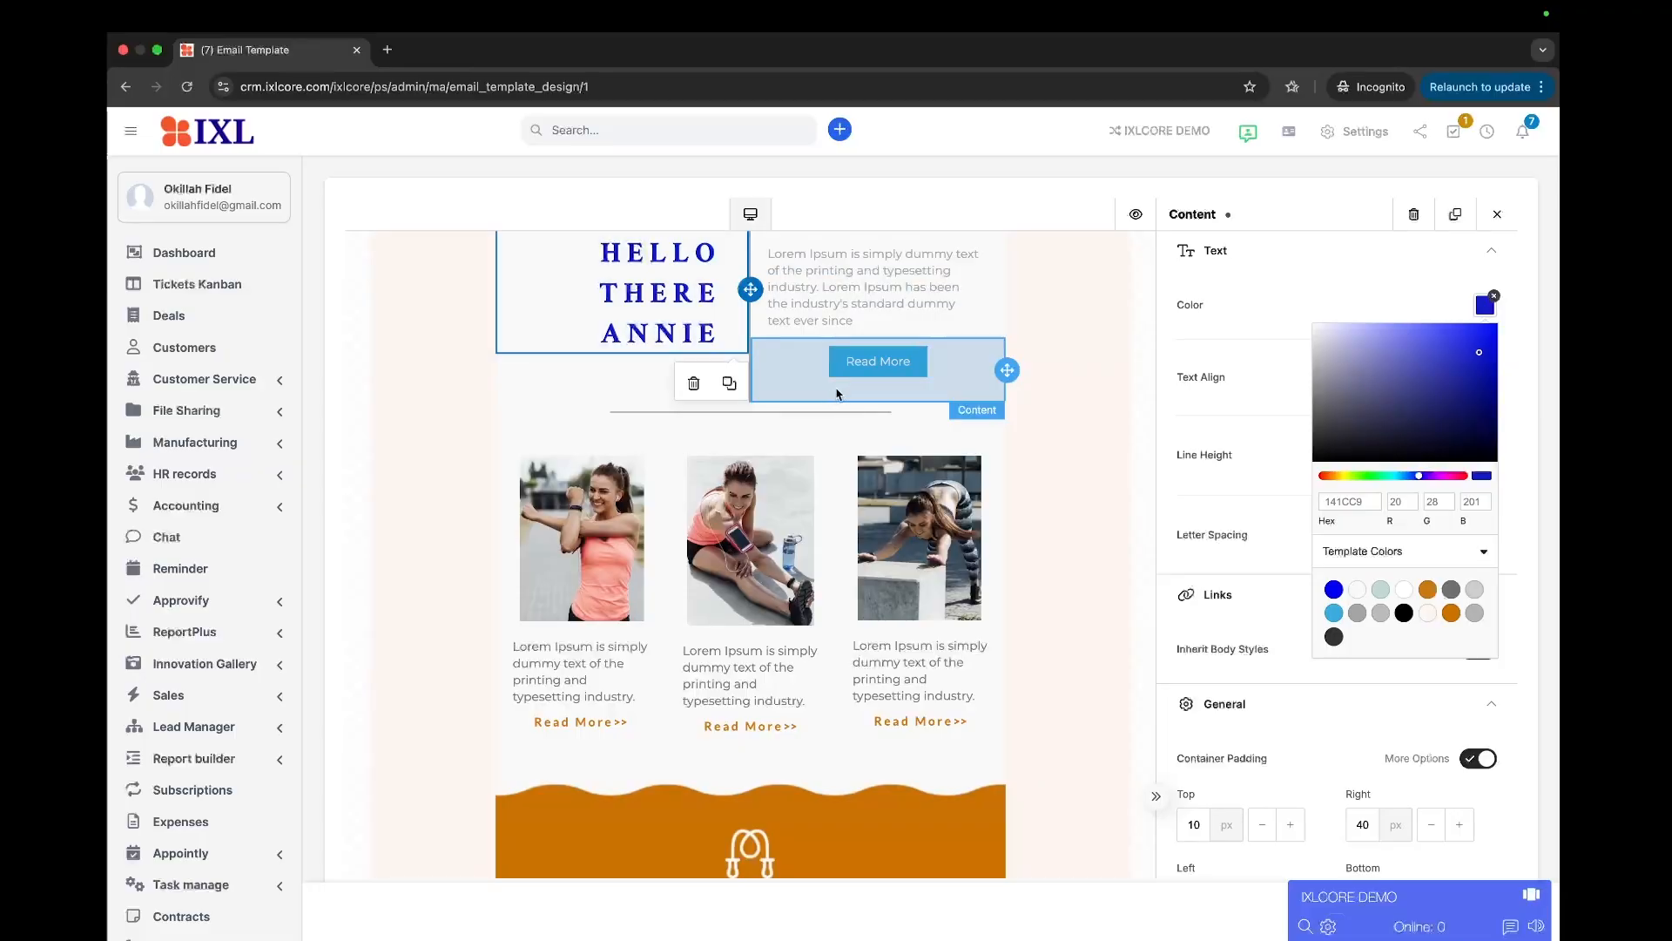
Select the contact first name placeholder, {contact_firstname}, among the client entries of the available merge fields.
scroll(620, 520, up, 5)
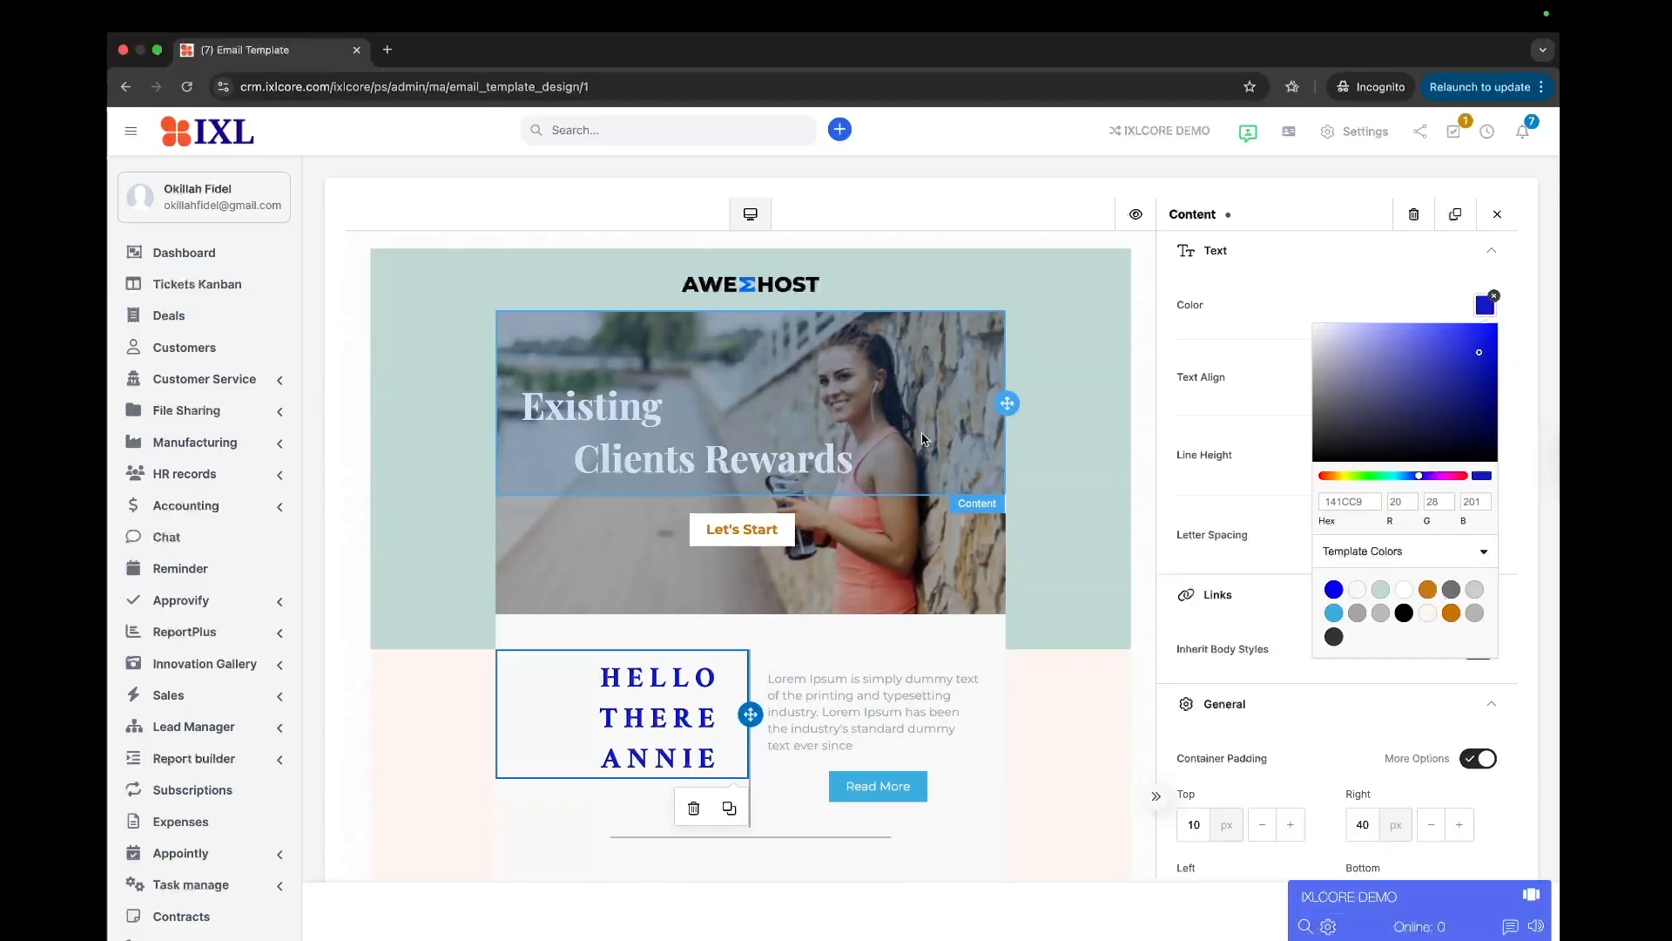
scroll(925, 440, down, 12)
scroll(924, 438, down, 6)
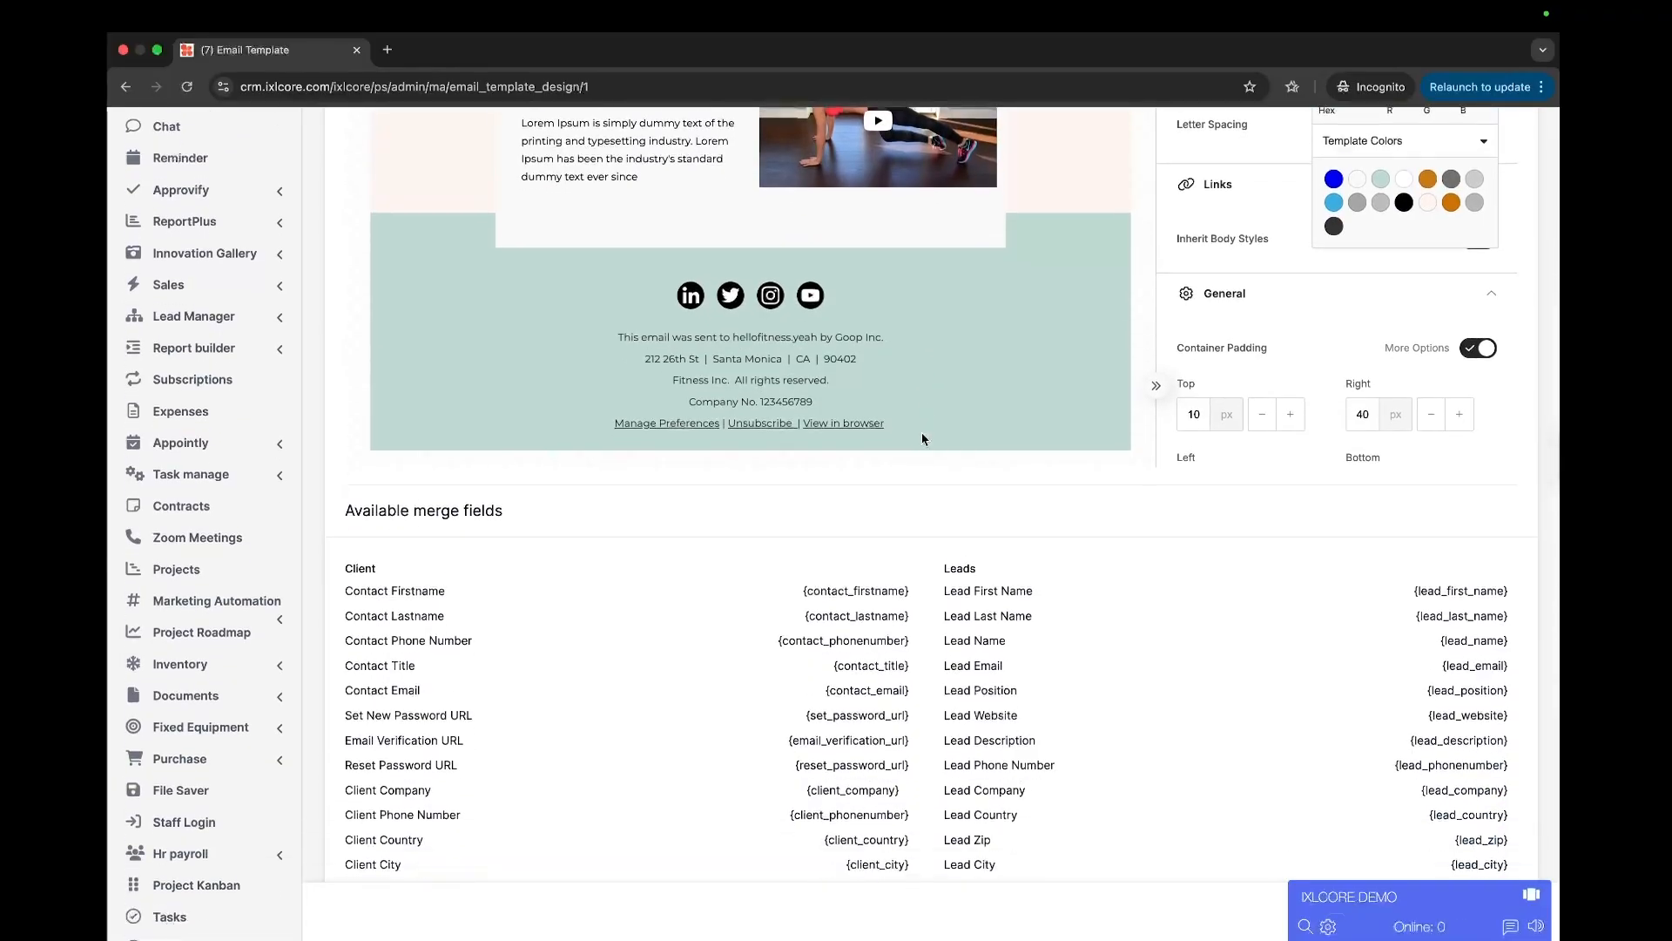
scroll(925, 471, up, 4)
scroll(923, 468, up, 3)
scroll(836, 467, down, 7)
scroll(679, 453, up, 1)
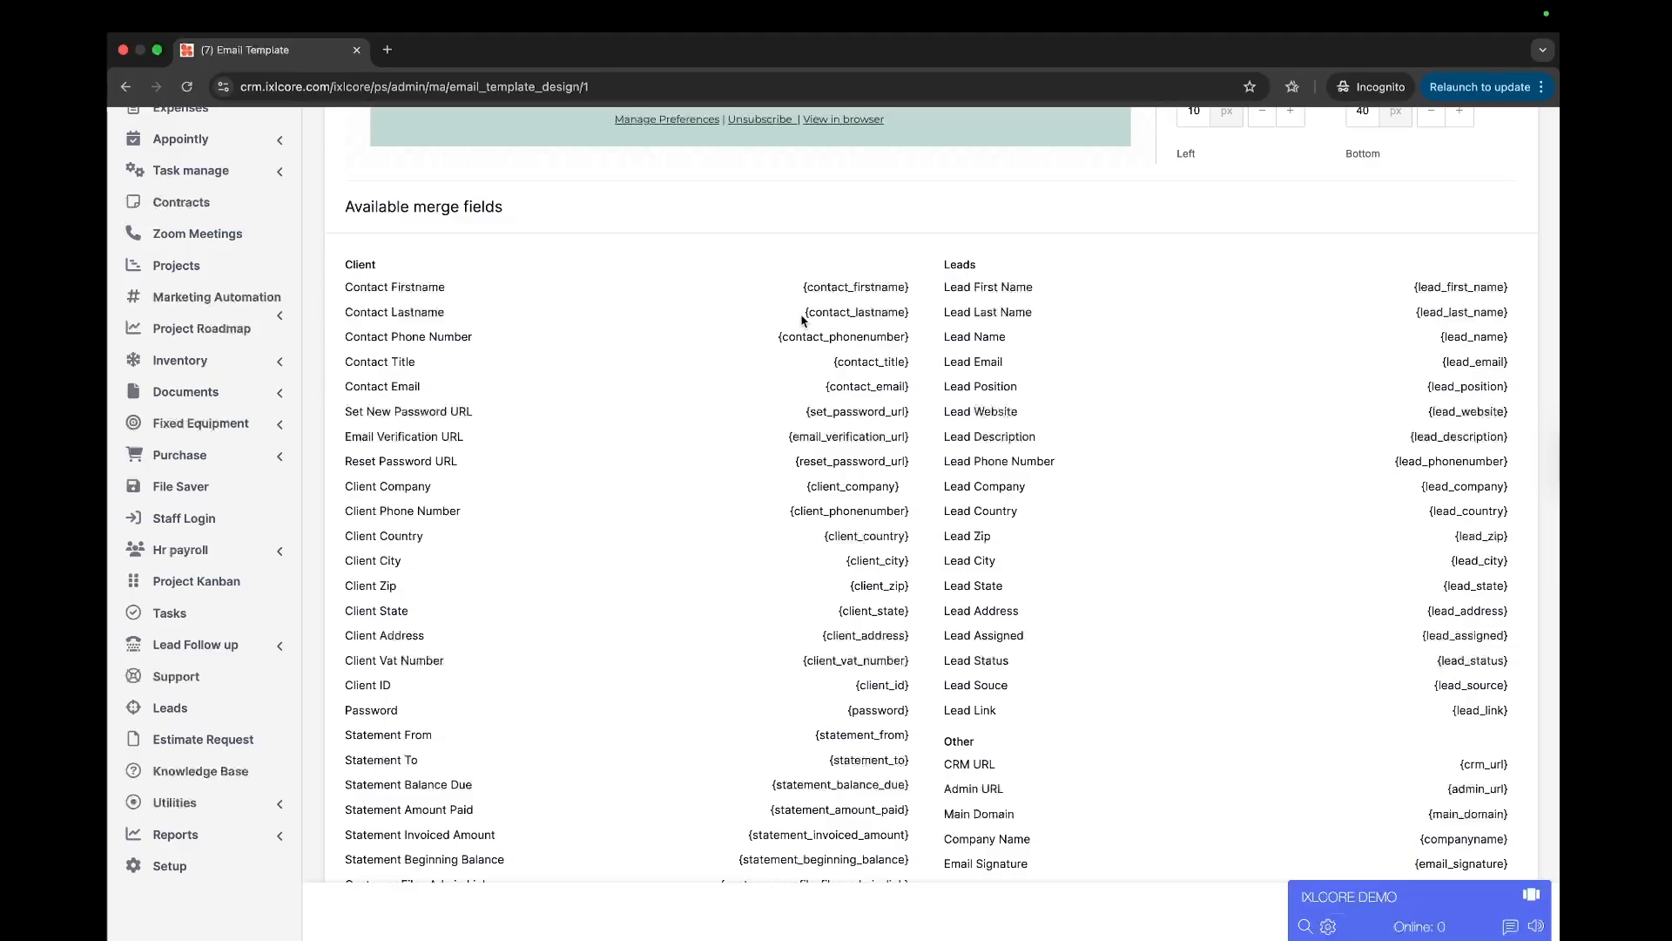
drag(803, 286, 916, 288)
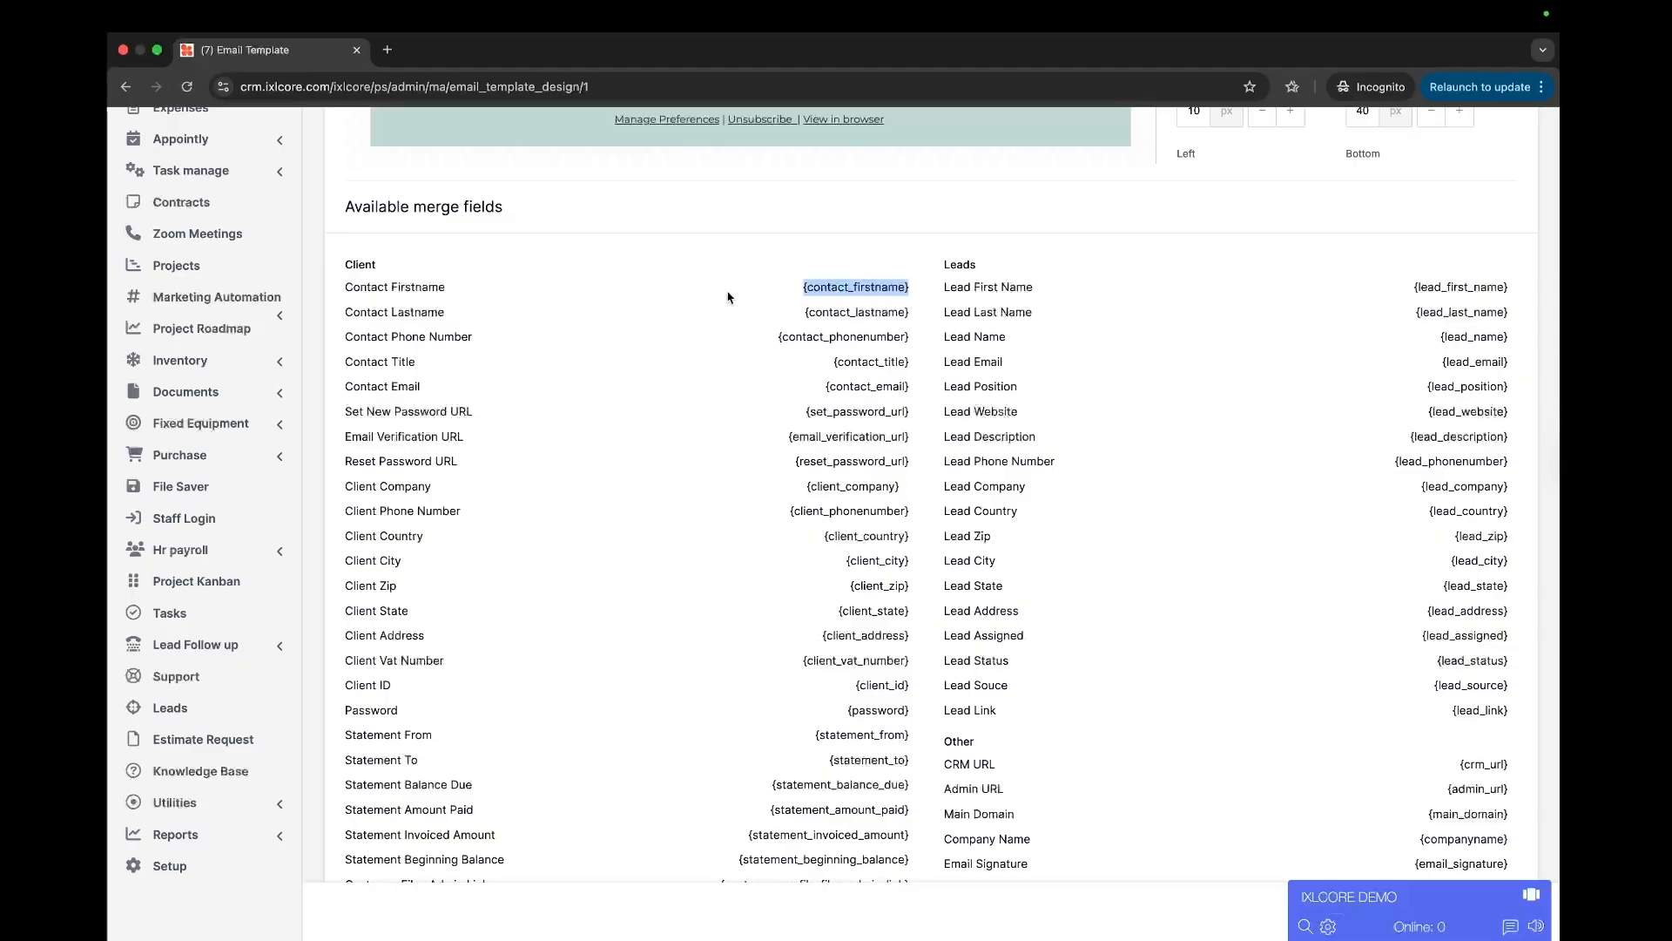
scroll(728, 297, up, 15)
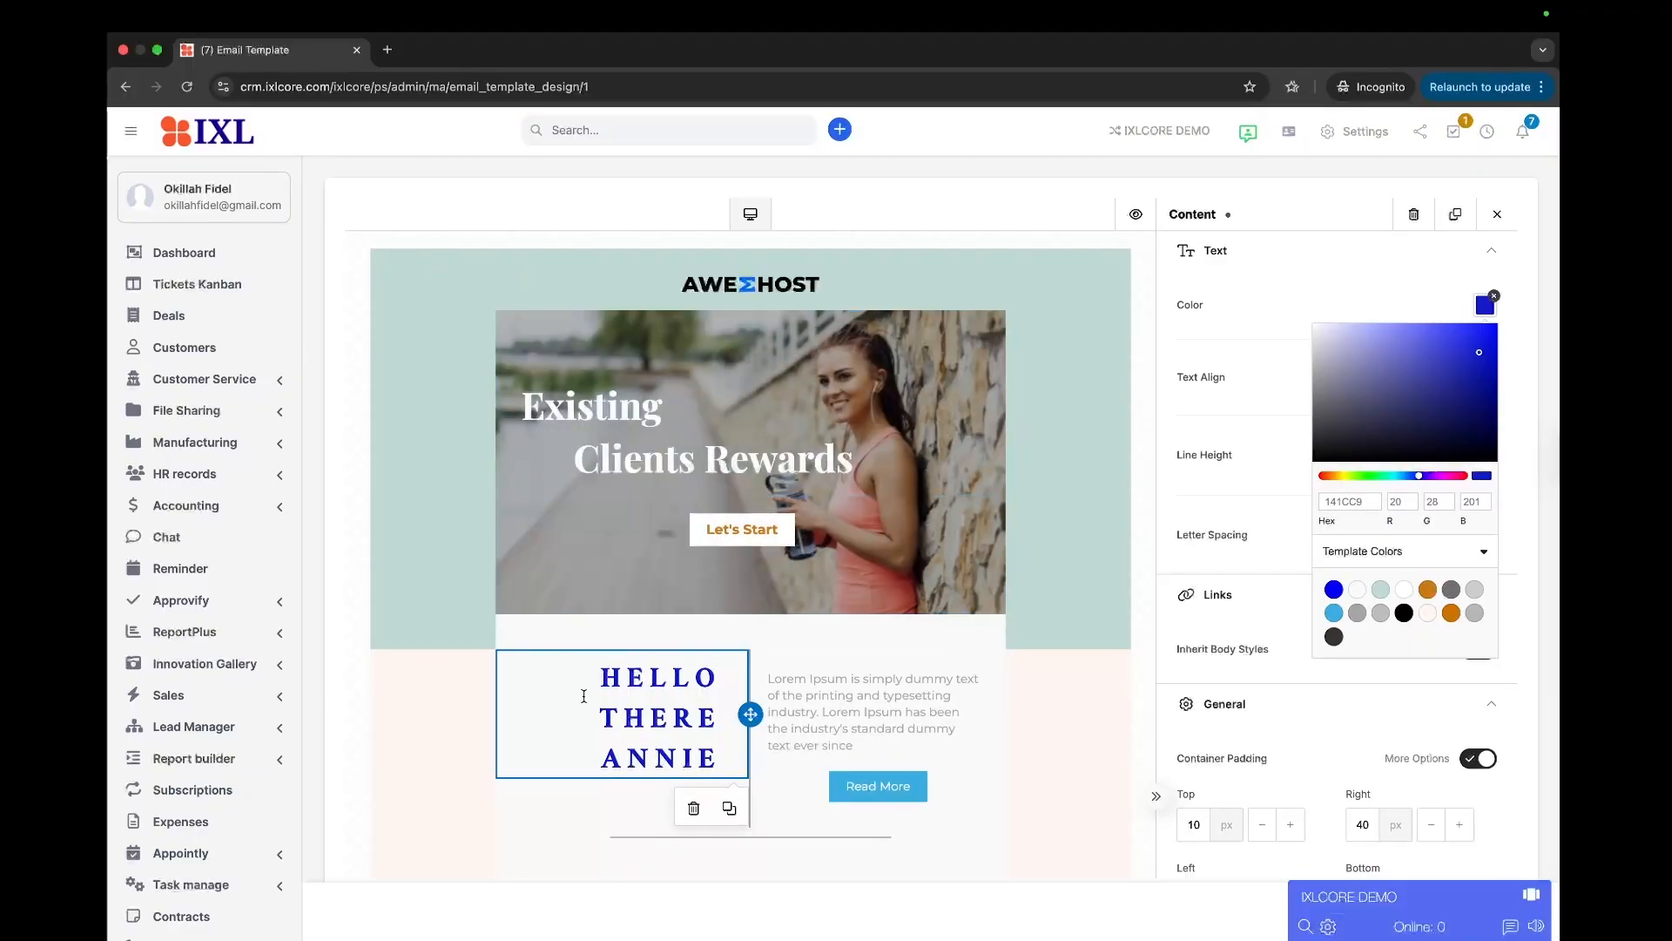
click(665, 721)
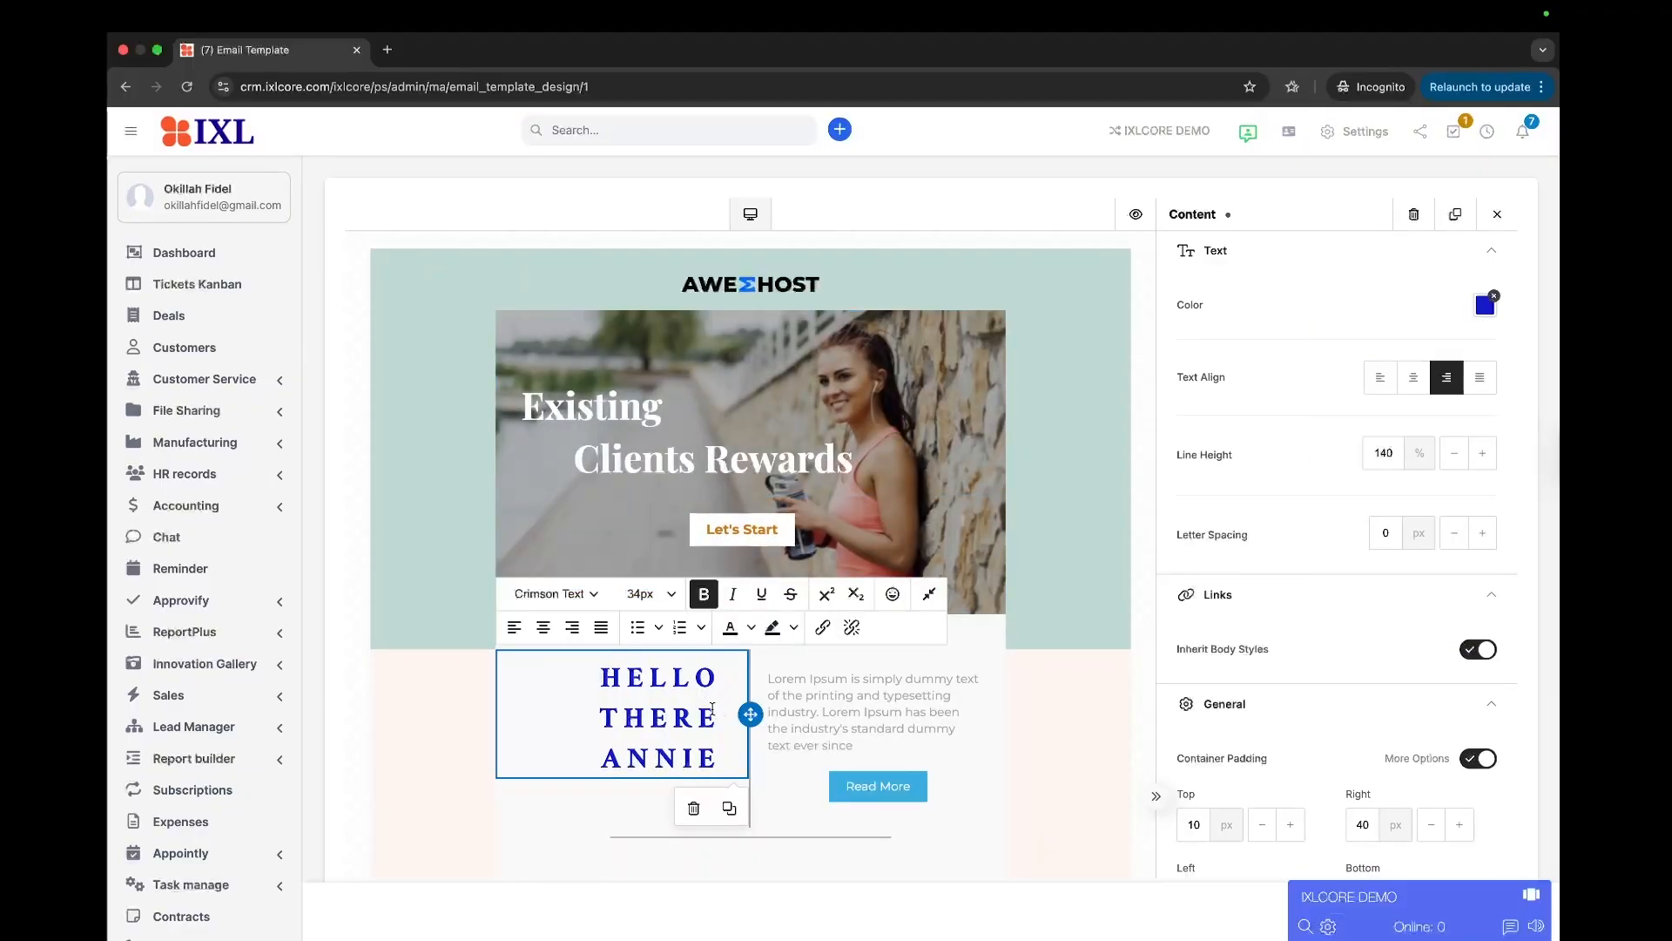
drag(714, 753, 601, 718)
key(ctrl+c)
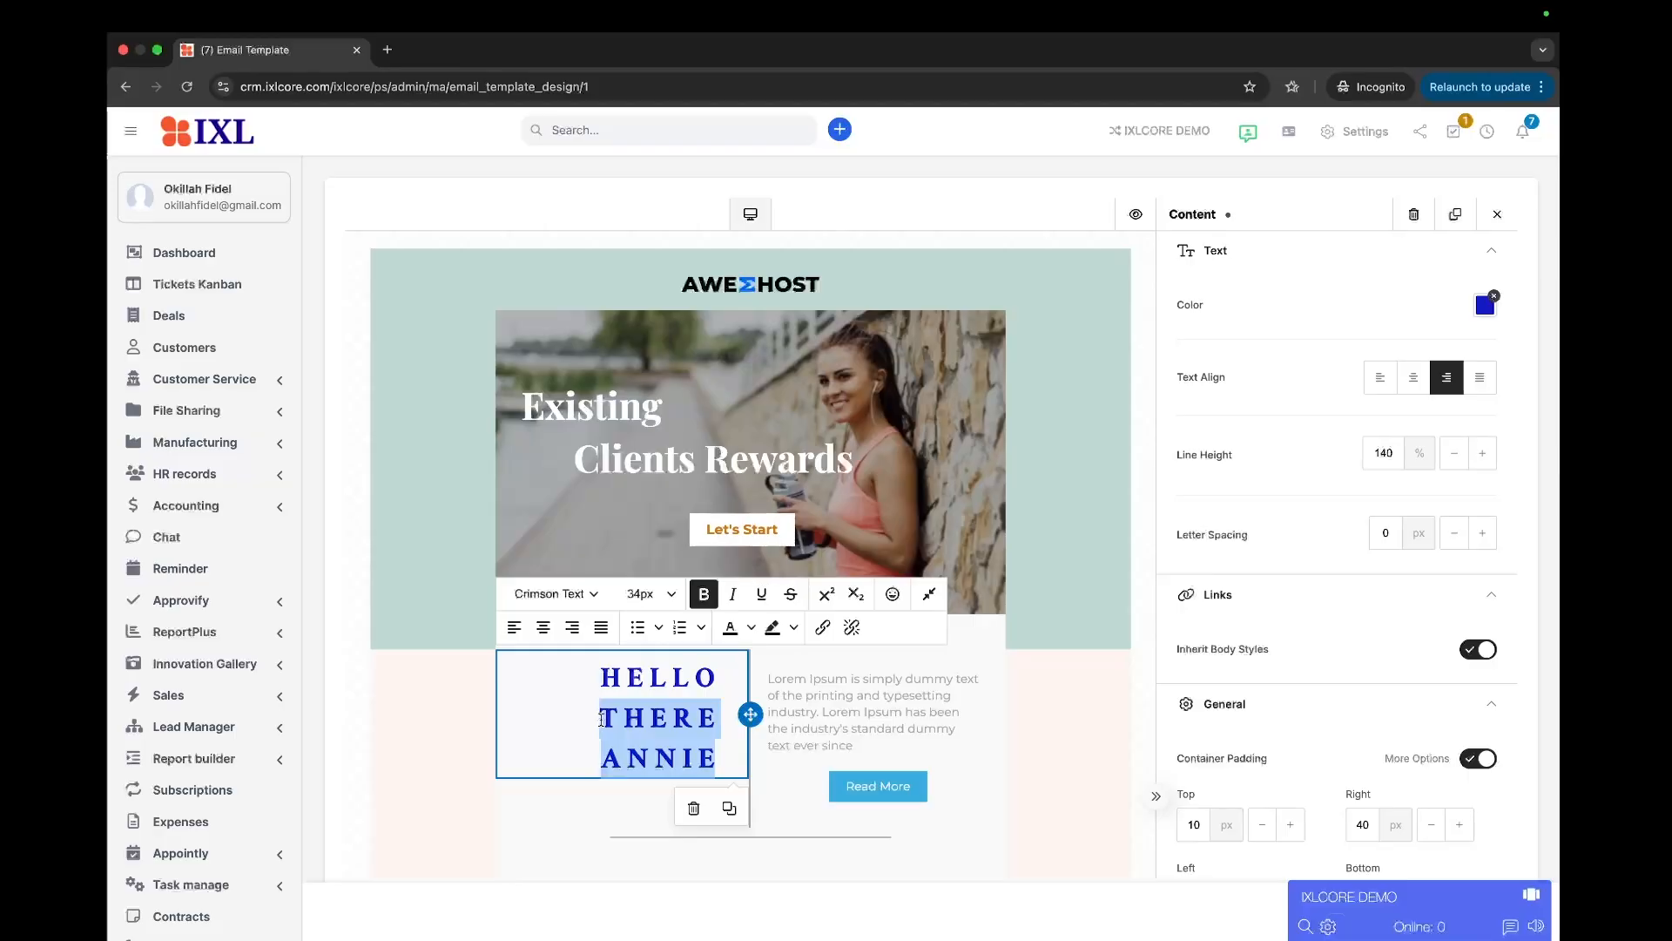
click(607, 717)
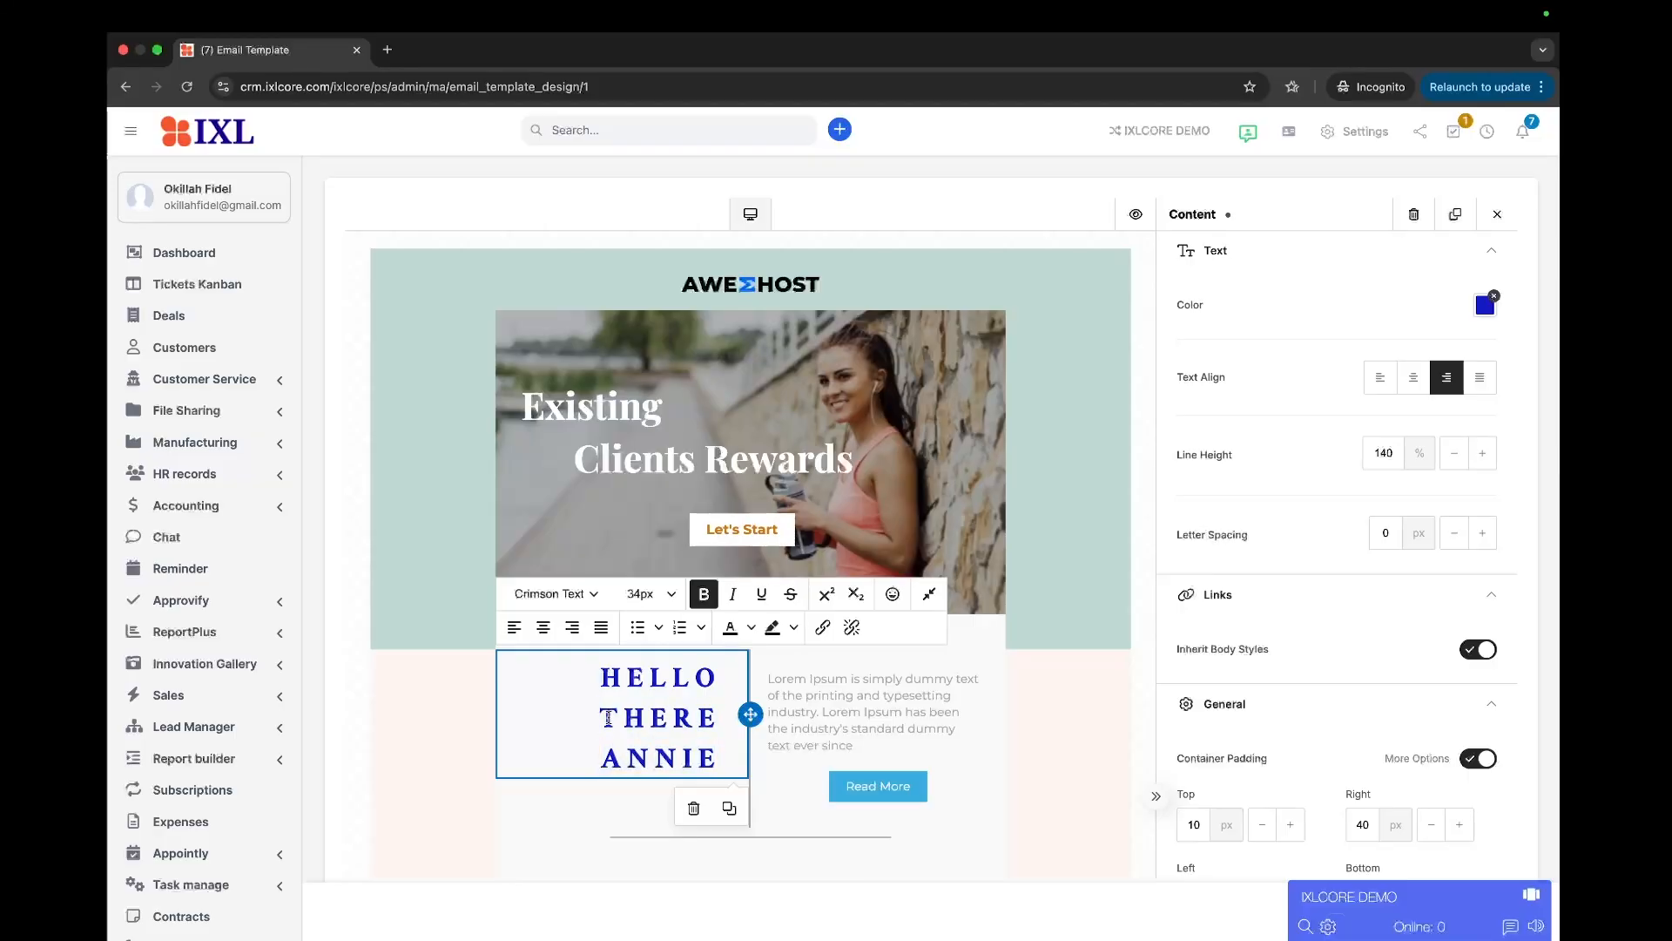
key(ctrl+v)
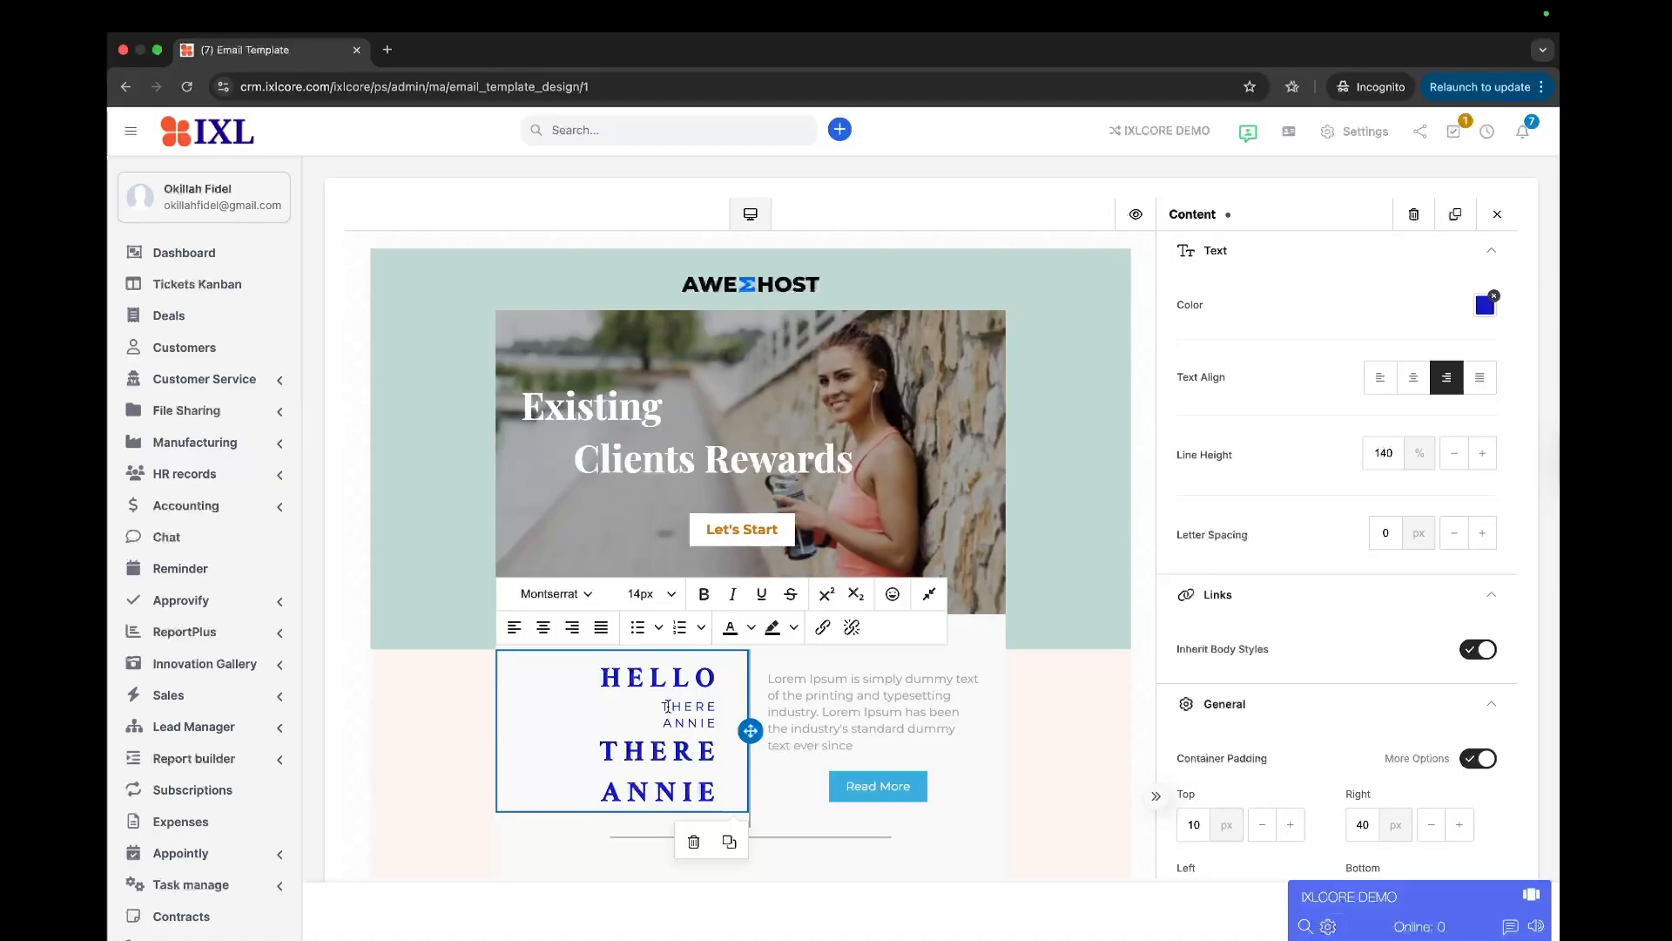
drag(666, 706, 705, 719)
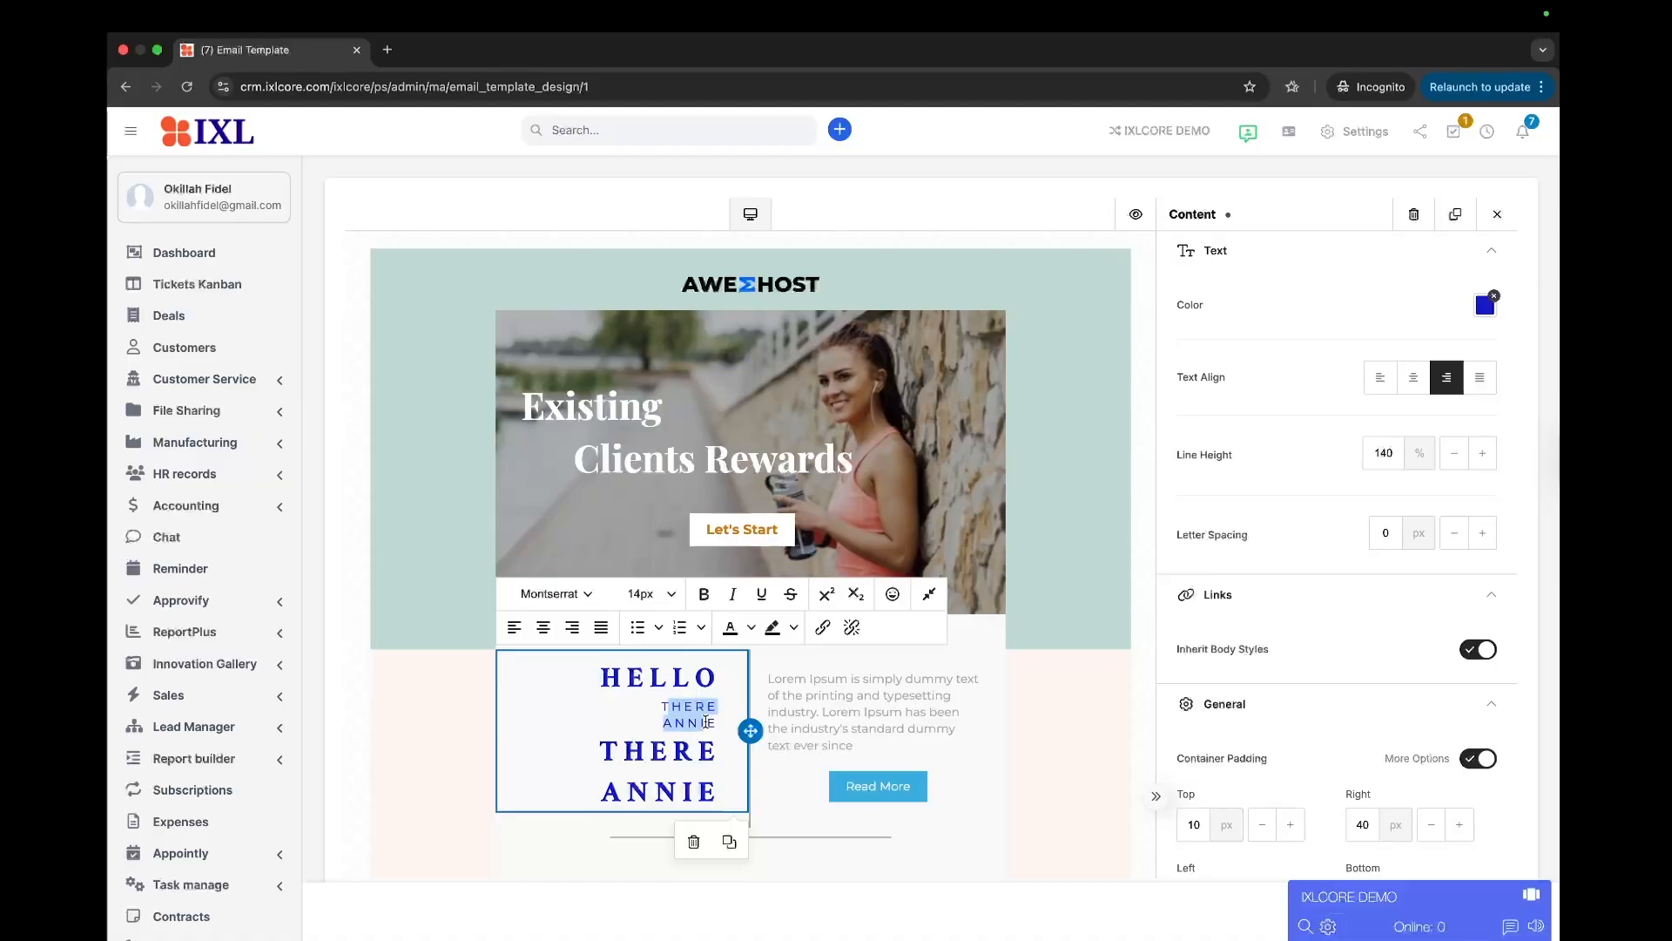
key(BackSpace)
click(720, 707)
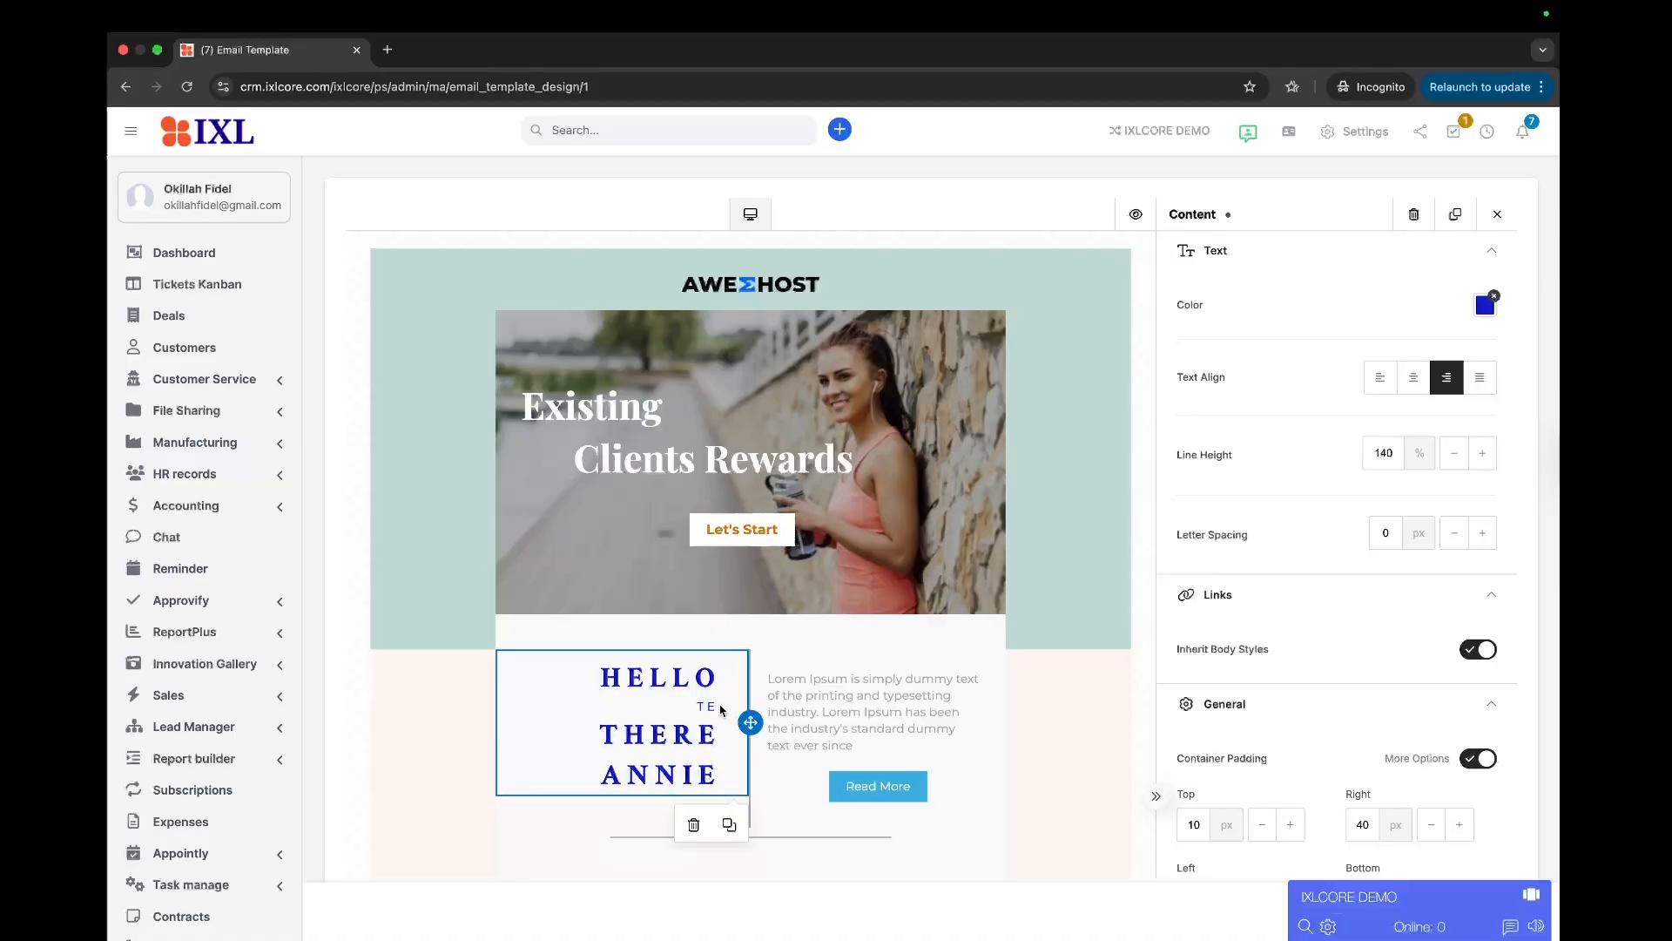
drag(683, 716, 716, 731)
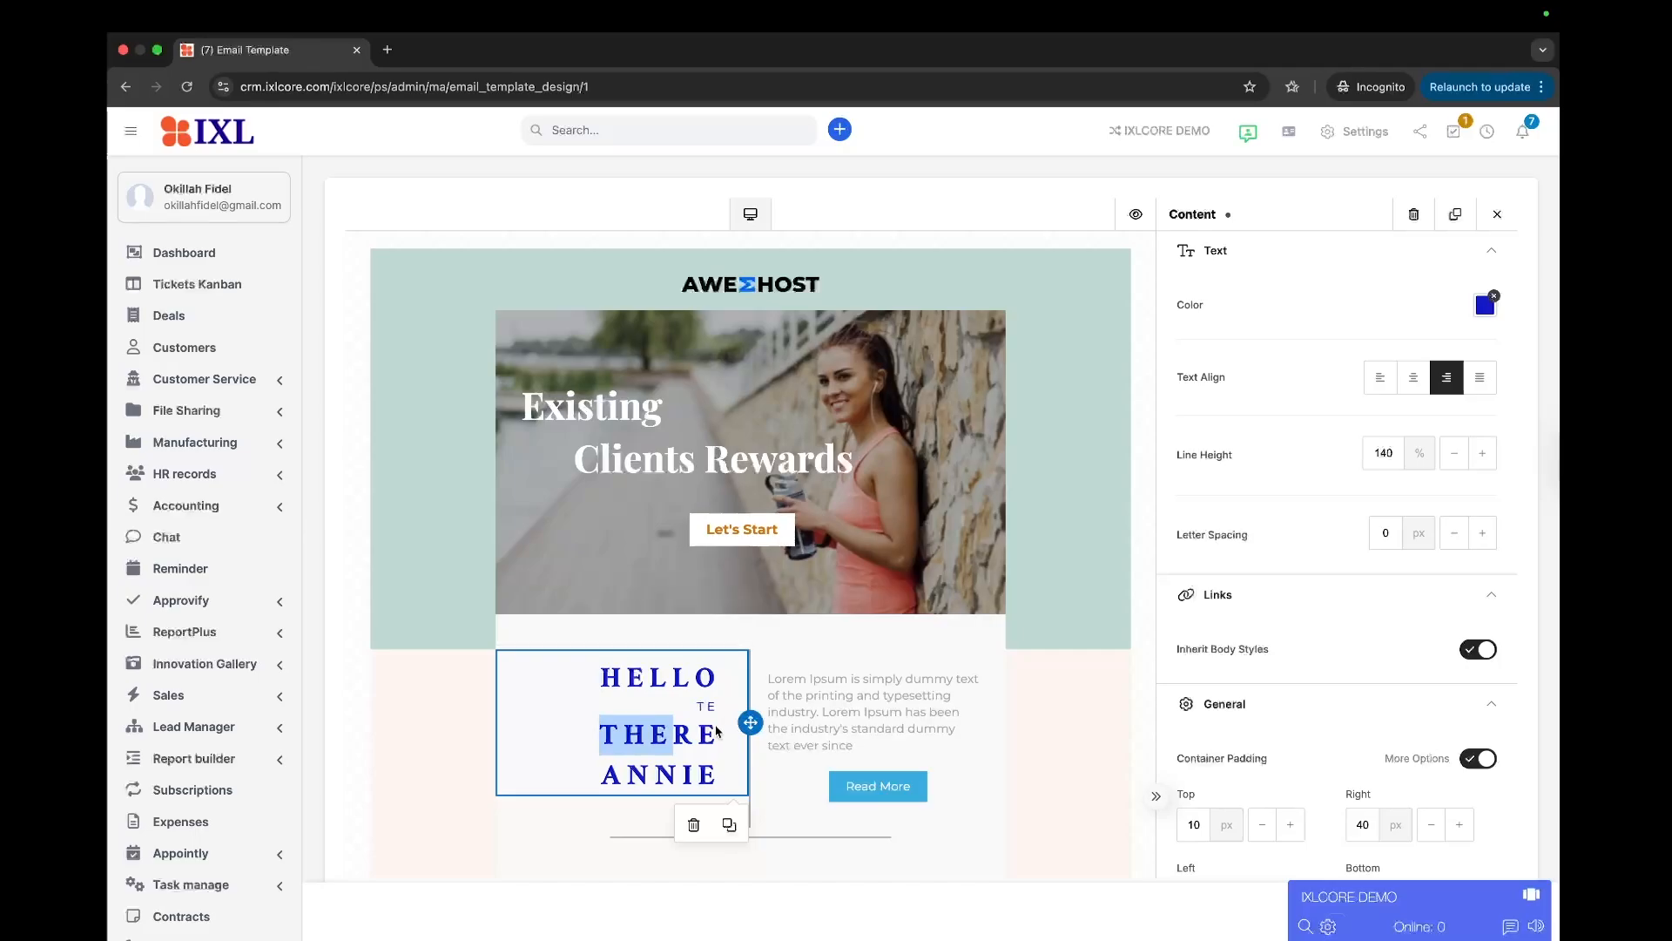
double_click(712, 707)
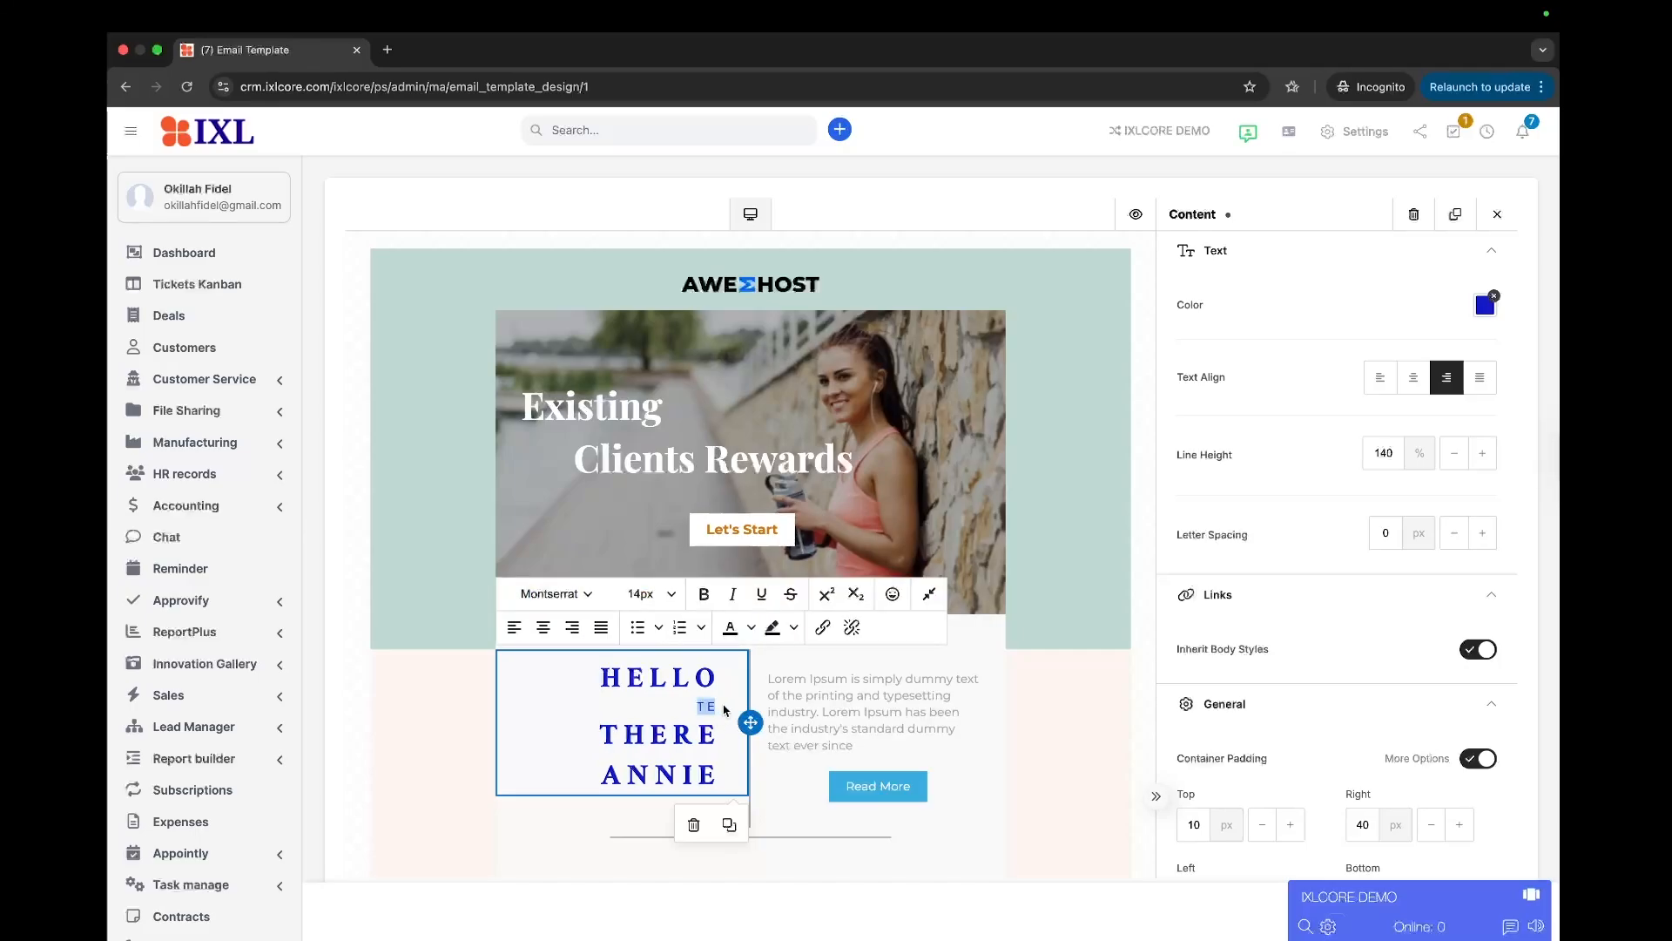
key(BackSpace)
key(BackSpace)
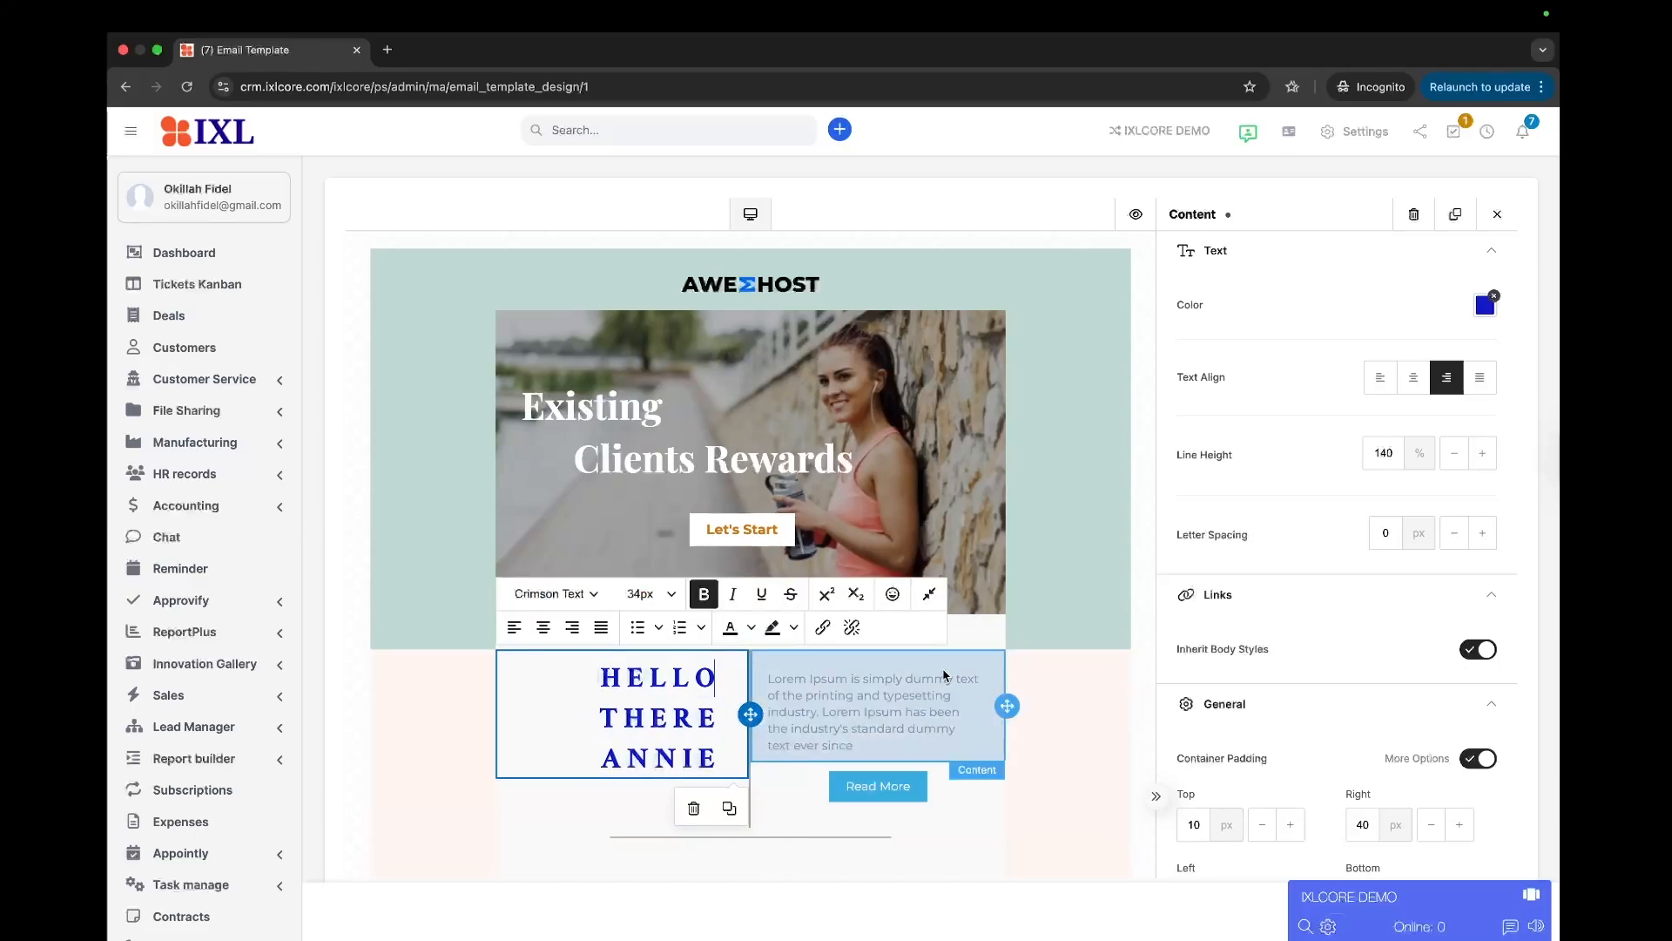
Copy the {contact_firstname} placeholder from the client merge fields below the email design.
scroll(945, 673, down, 15)
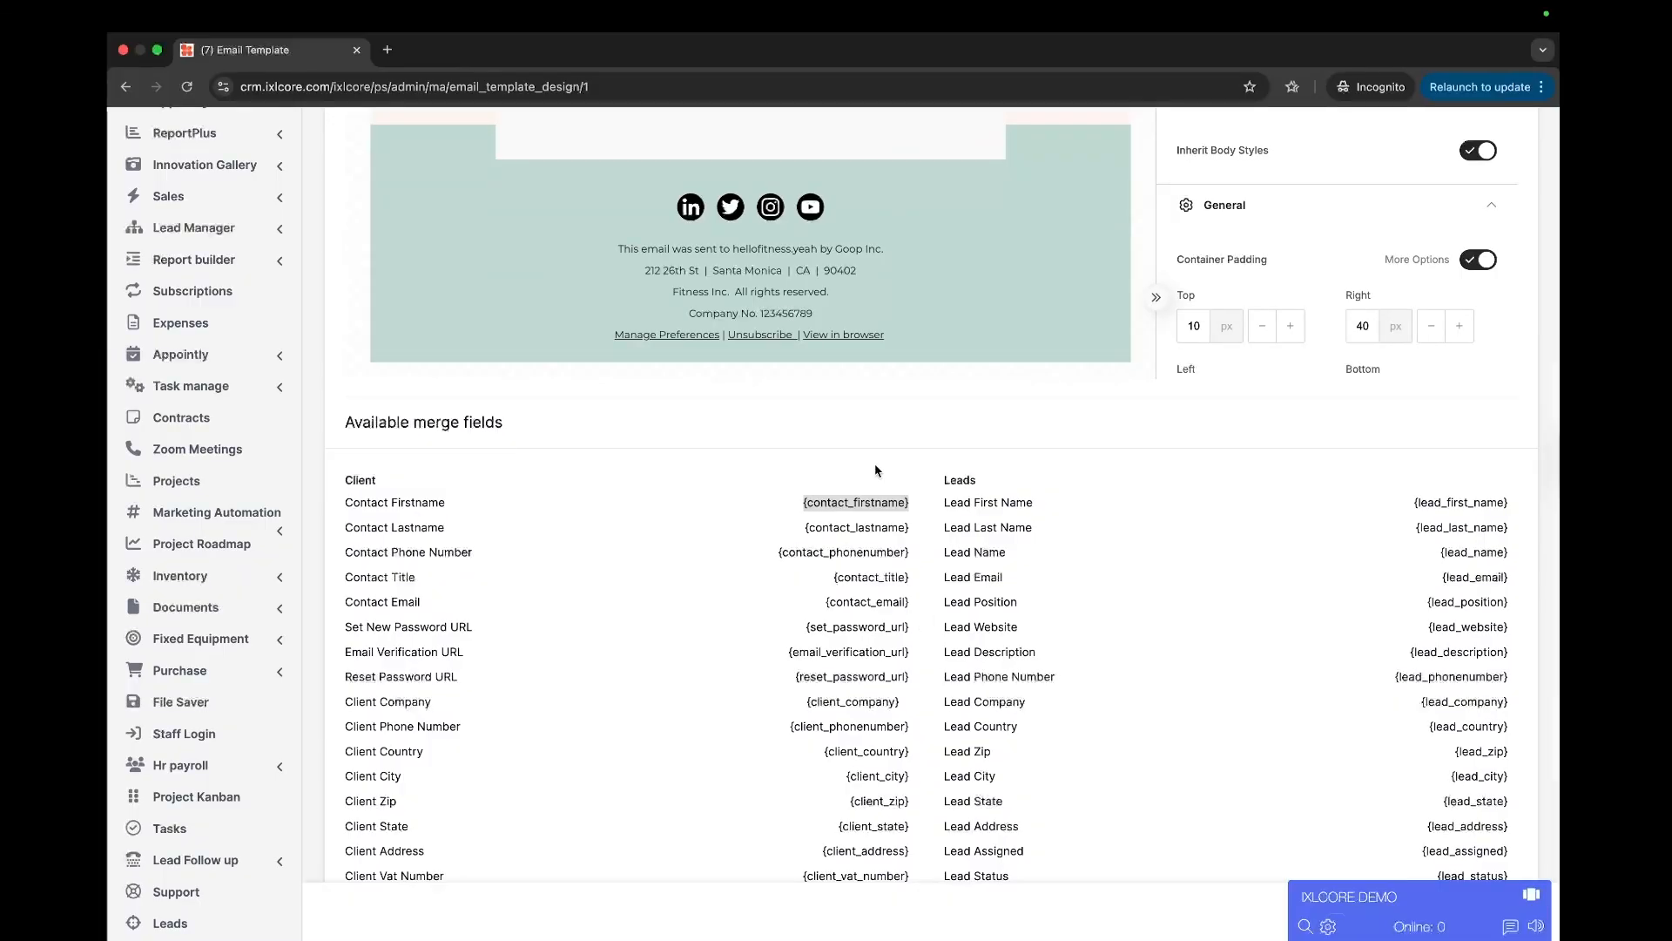
right_click(850, 508)
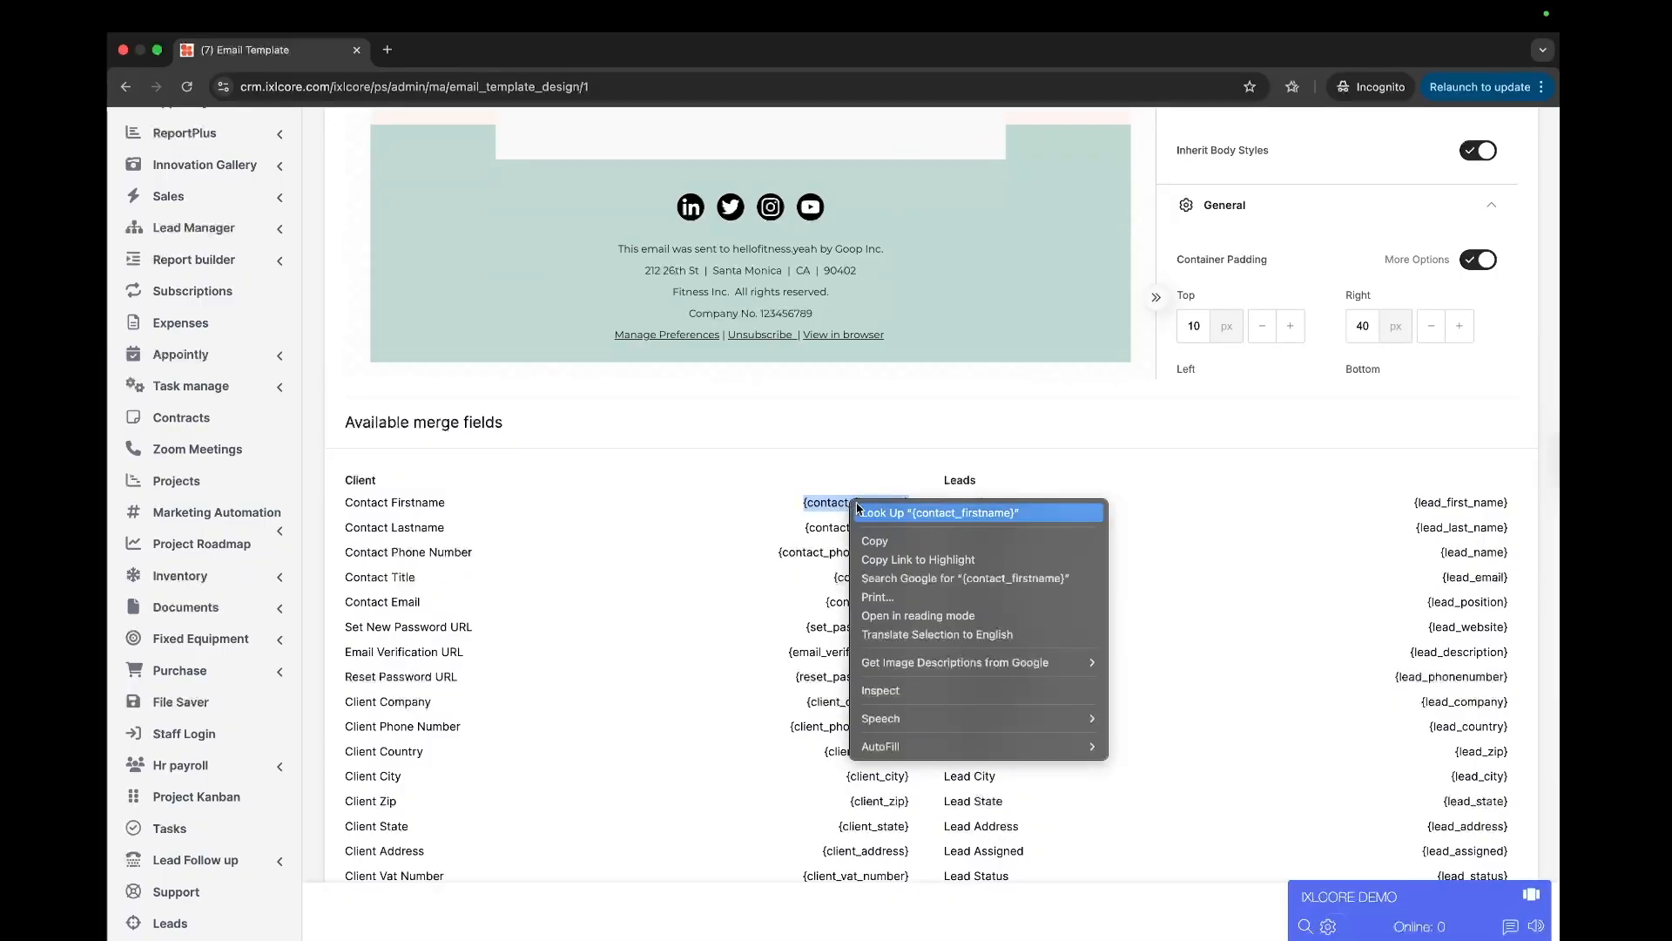
click(877, 541)
Insert "Hi {contact_firstname}" on its own line above the body text beside the greeting heading.
scroll(851, 461, up, 15)
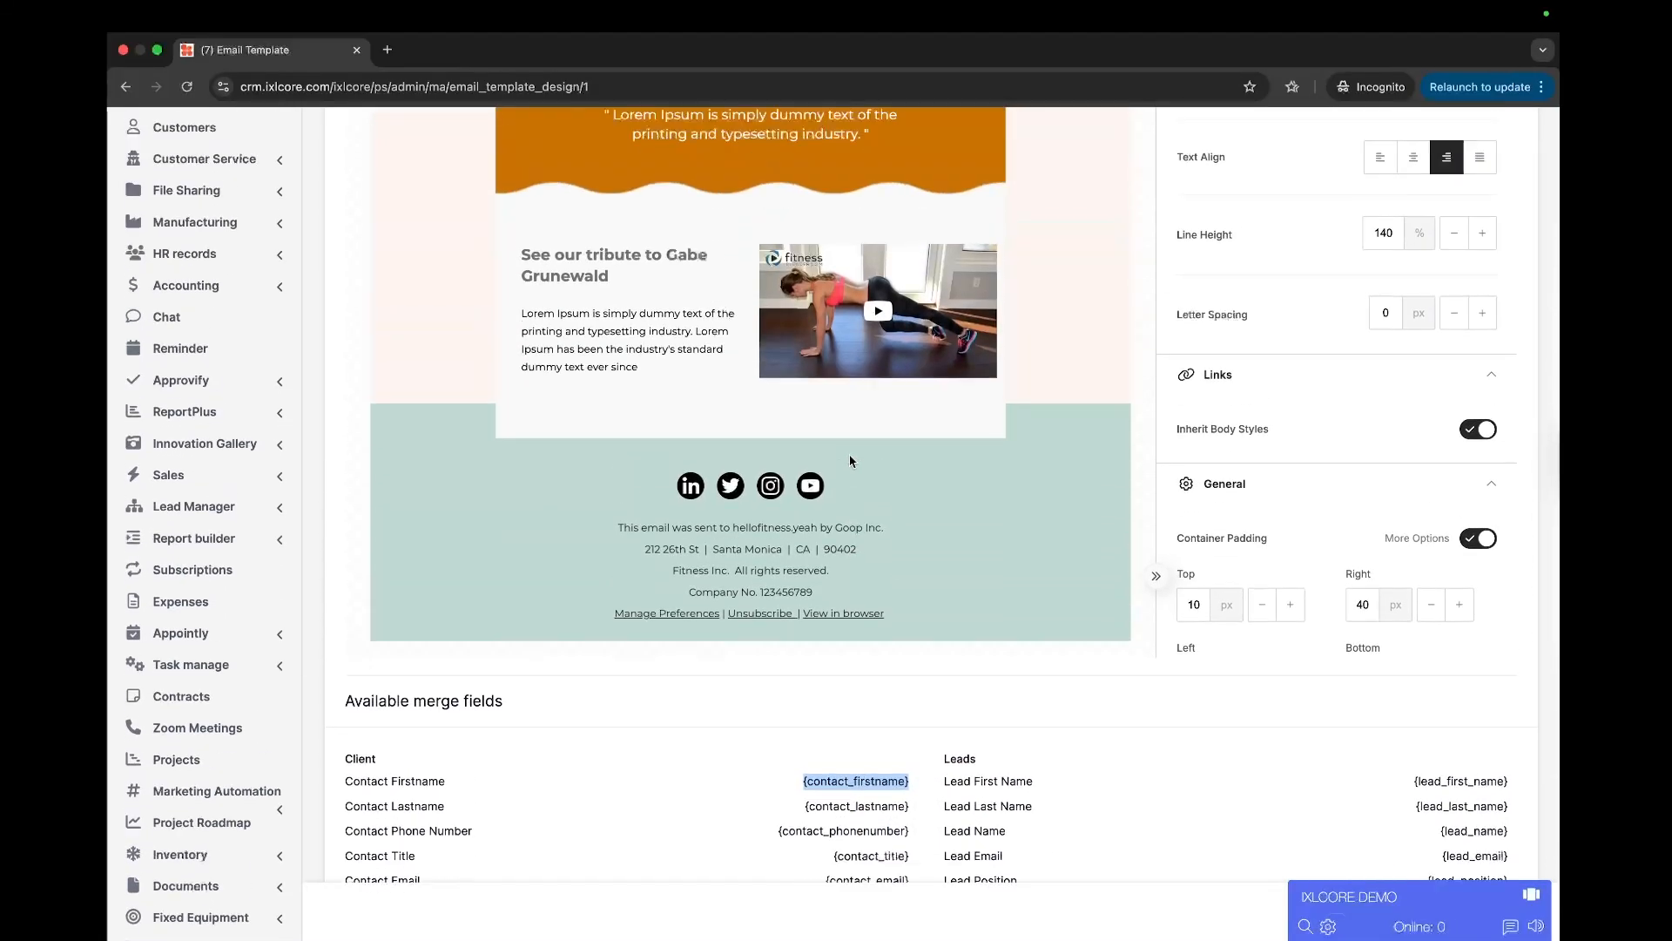
scroll(851, 461, up, 3)
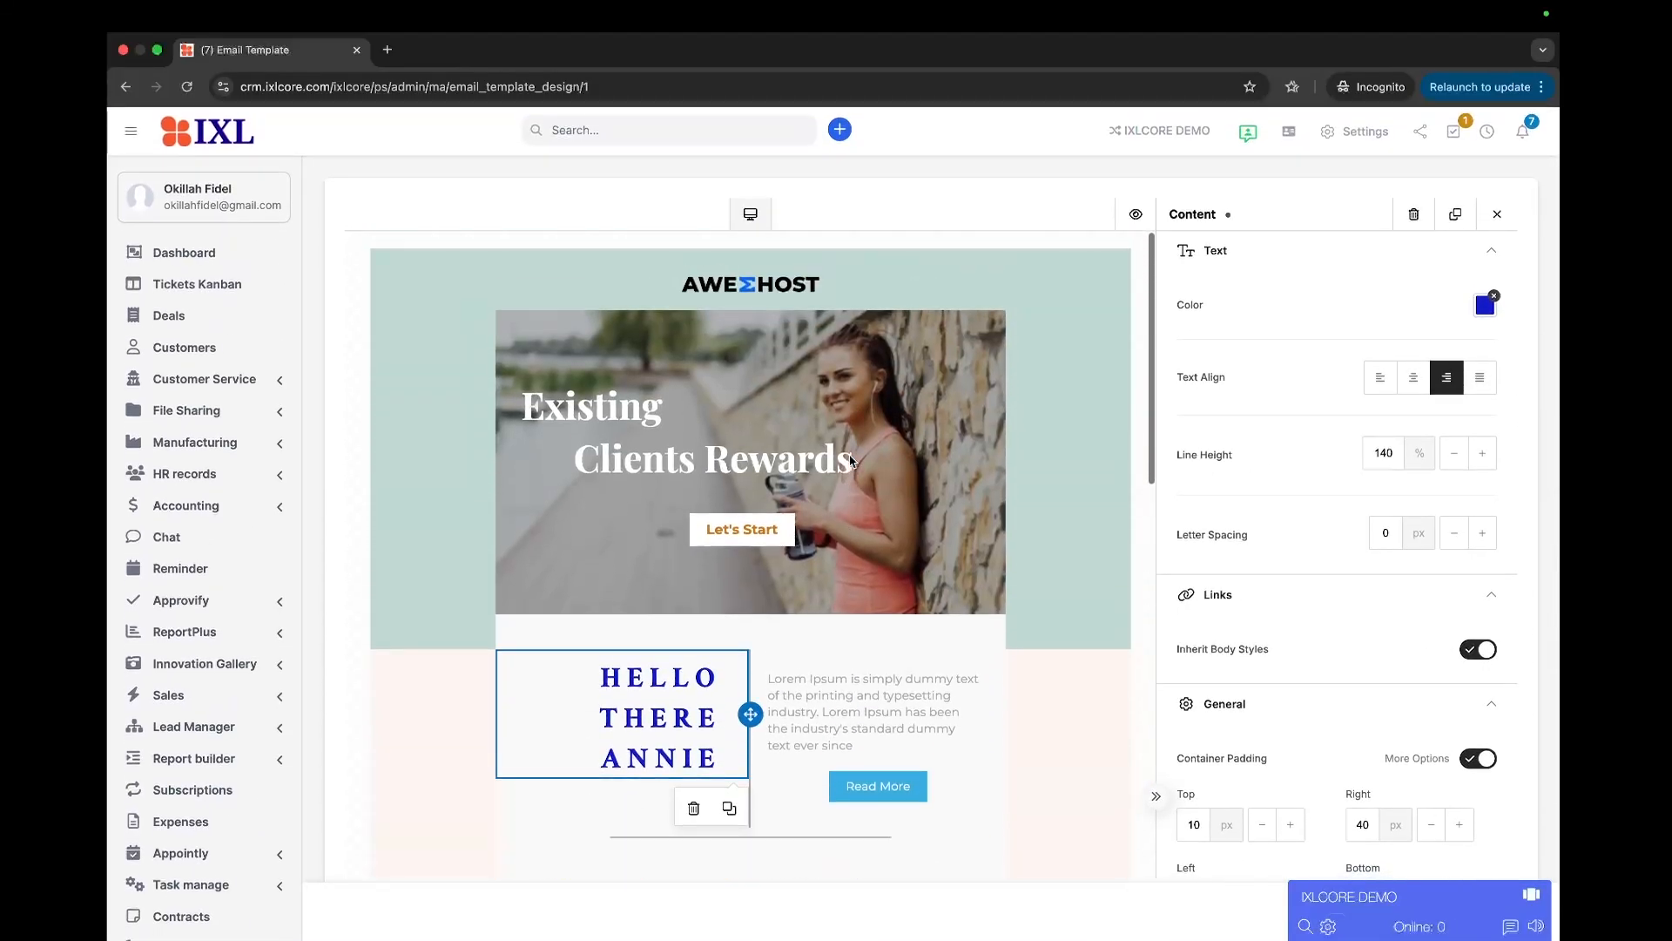
click(801, 677)
click(766, 681)
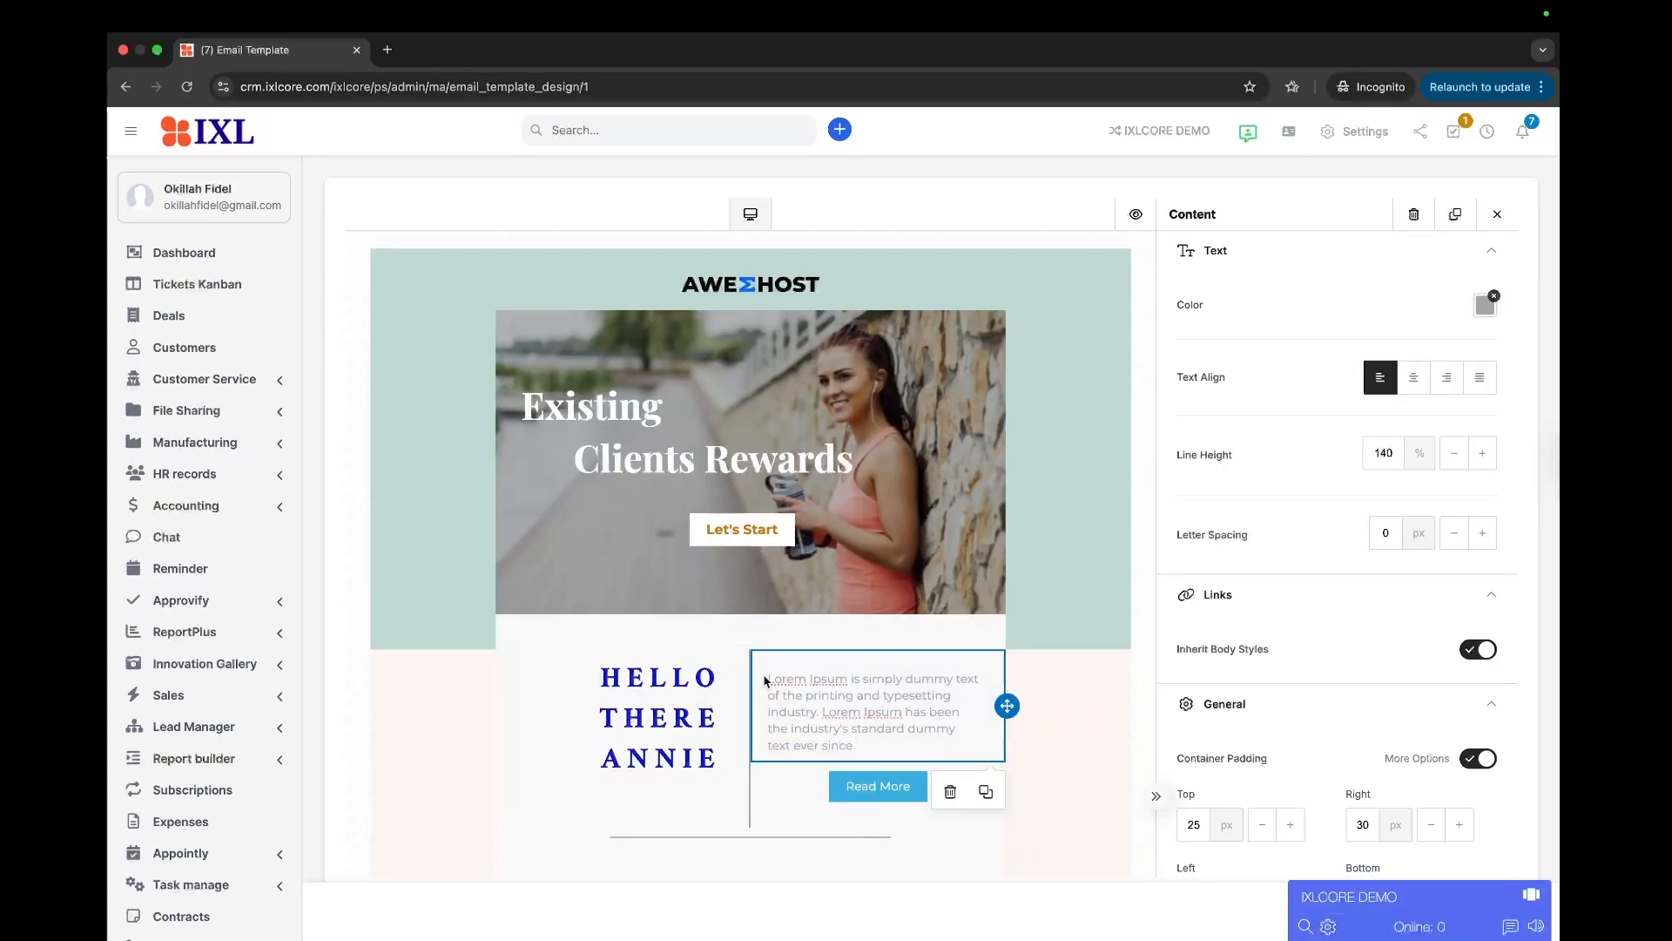
click(772, 676)
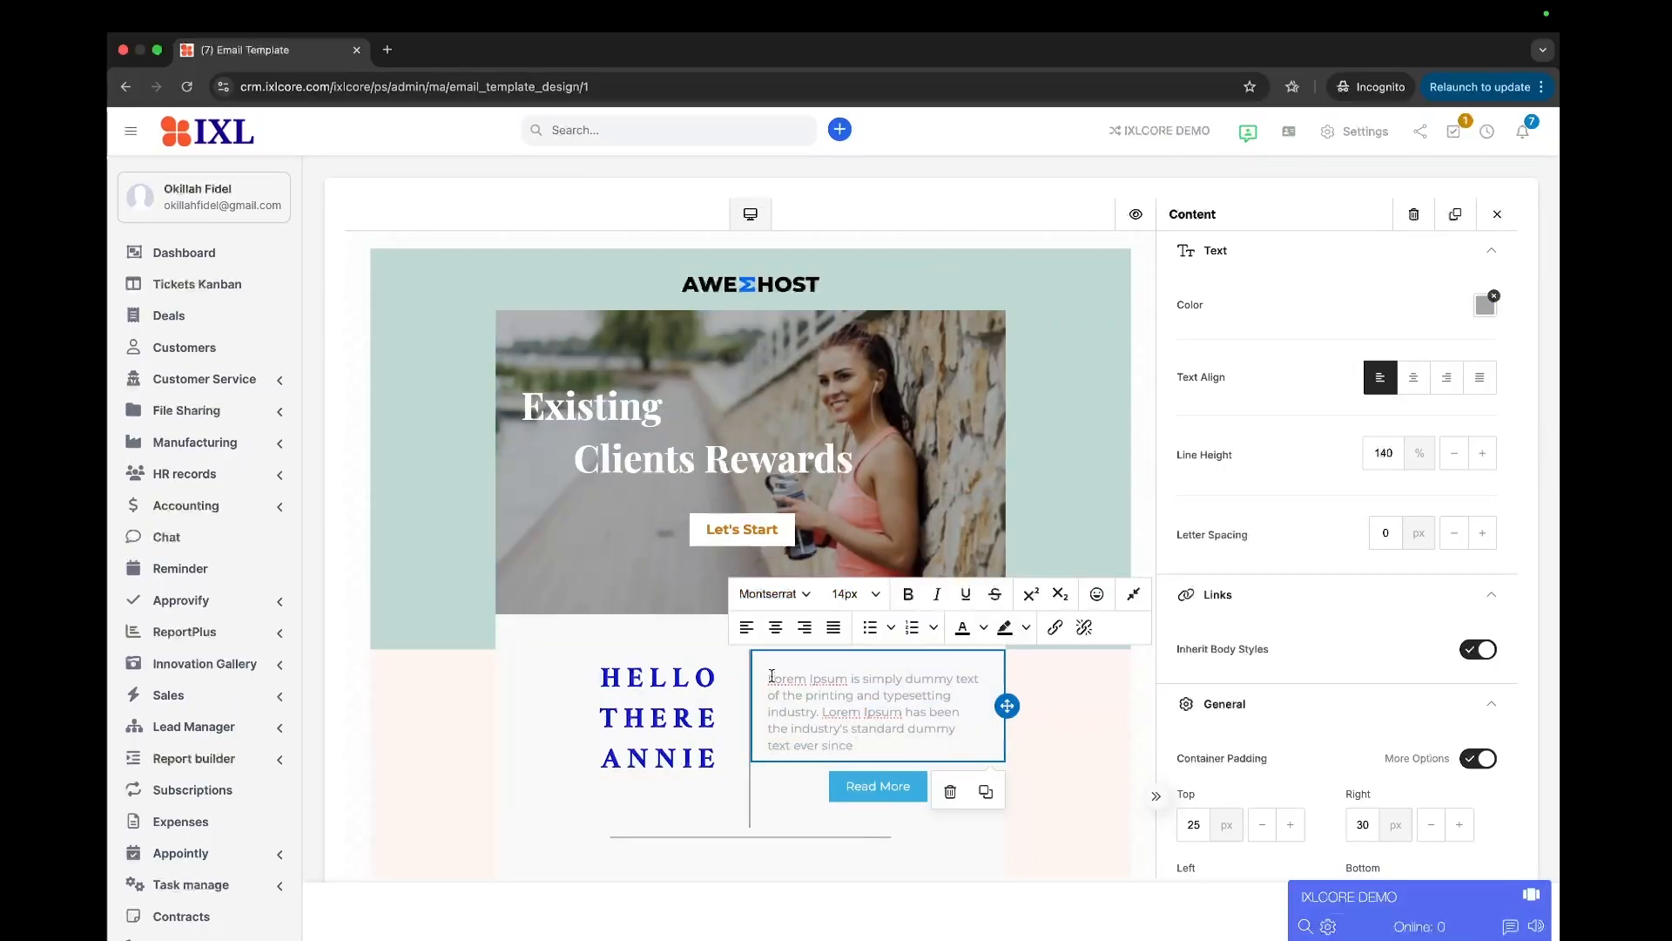
text(Hi)
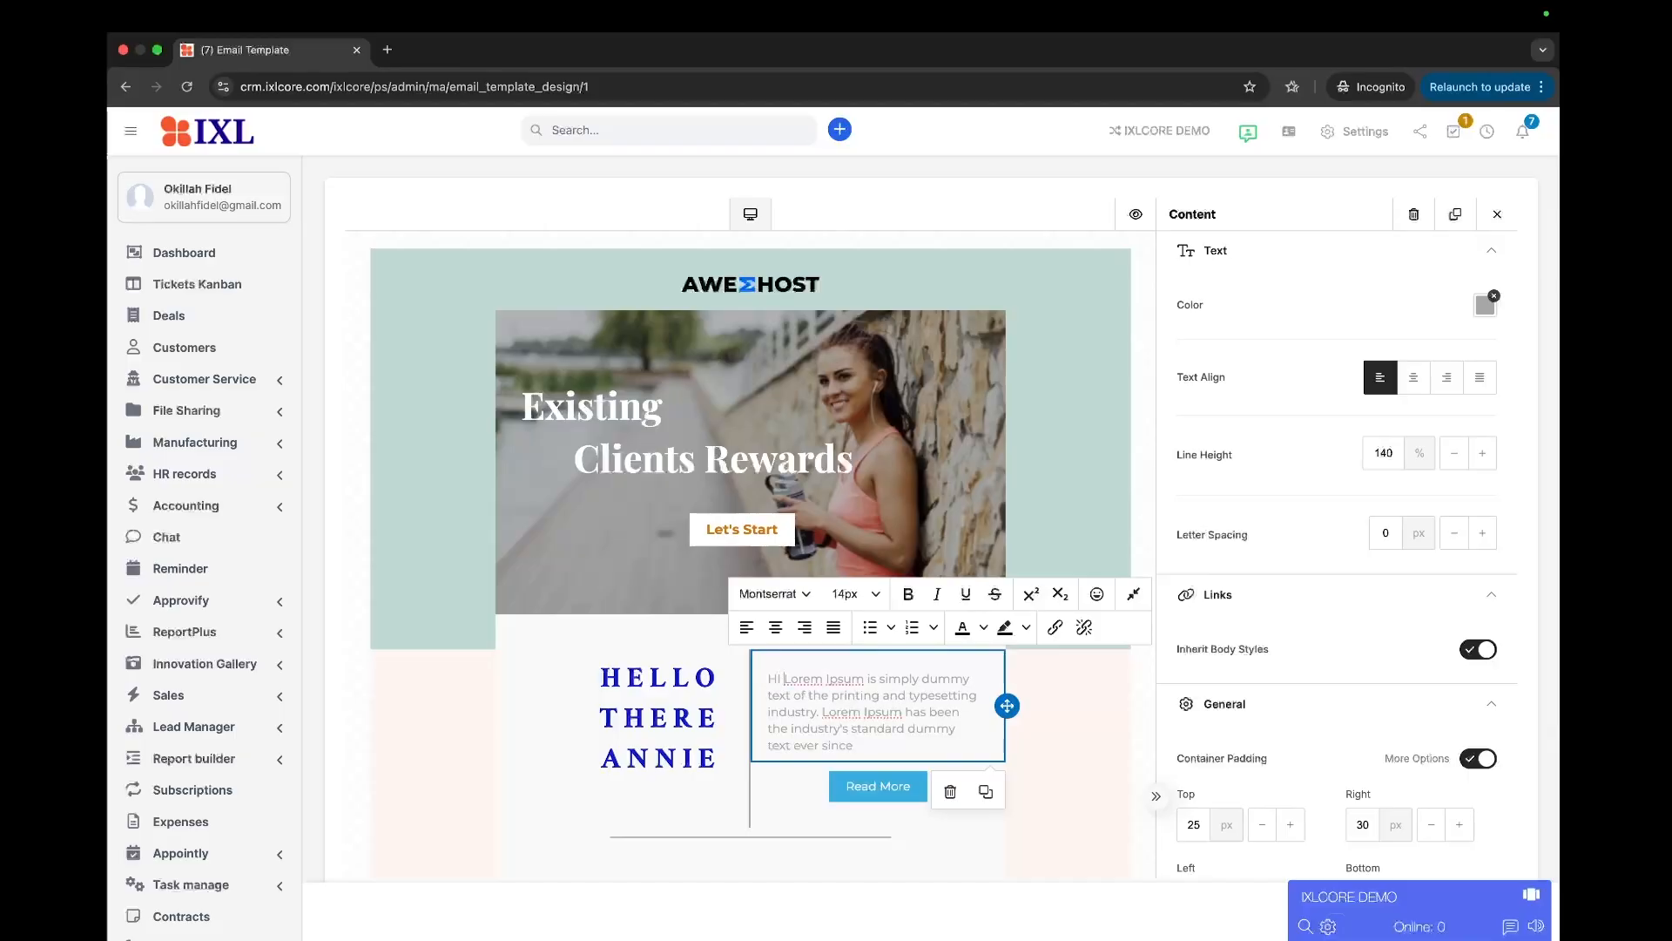
key(super+v)
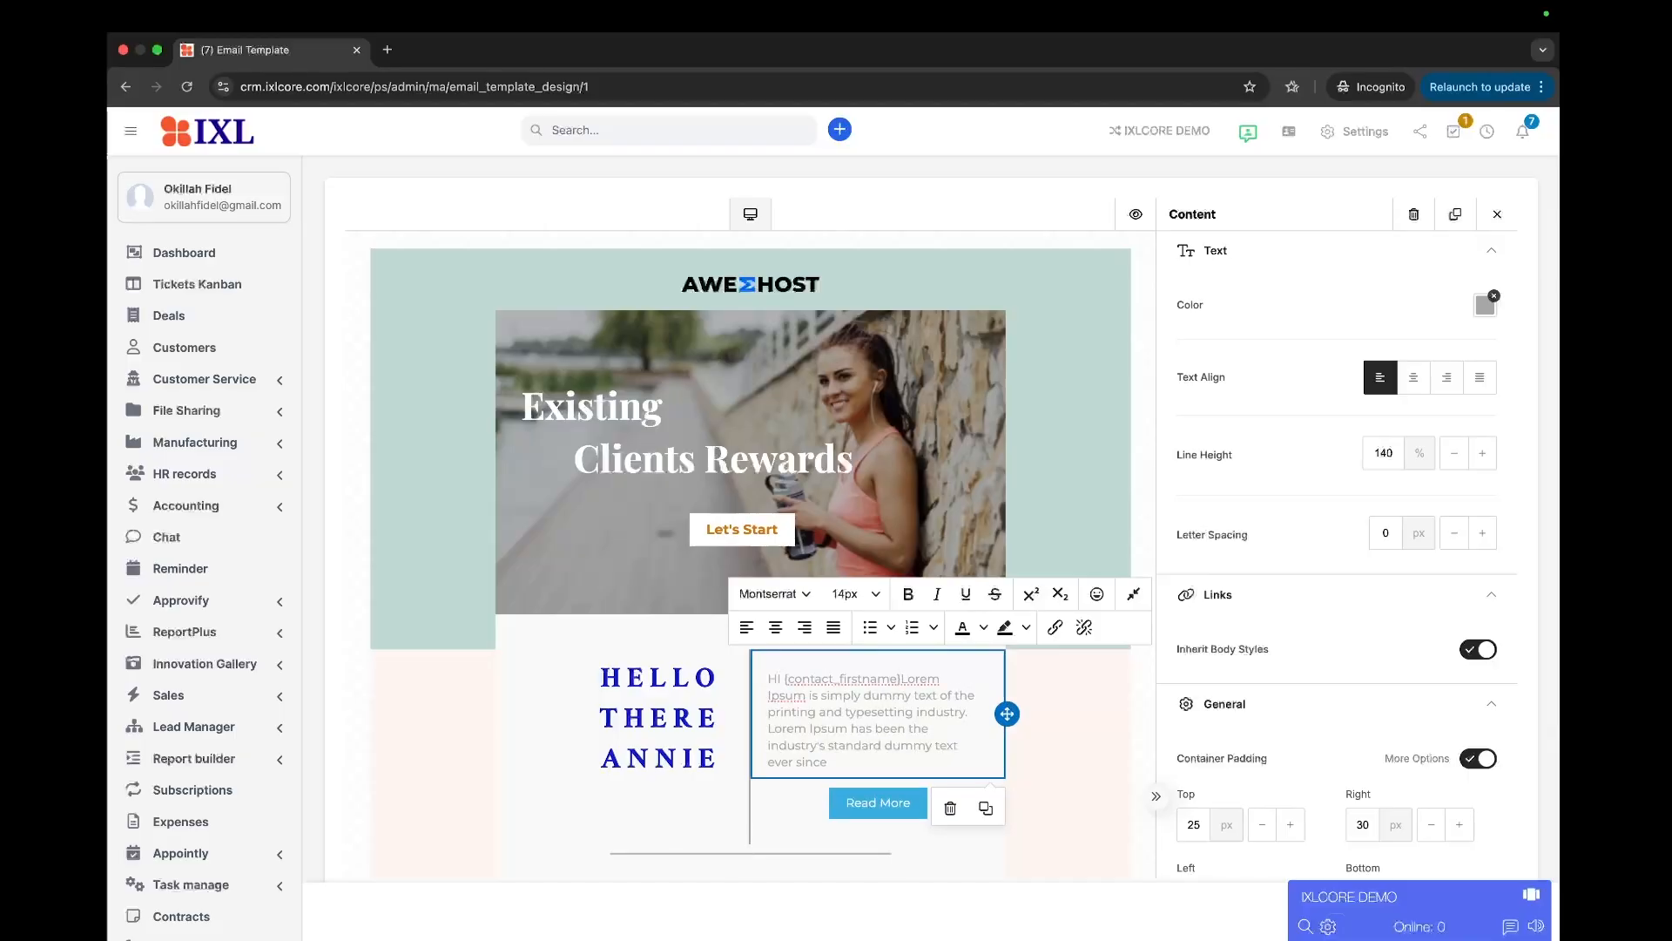
key(Return)
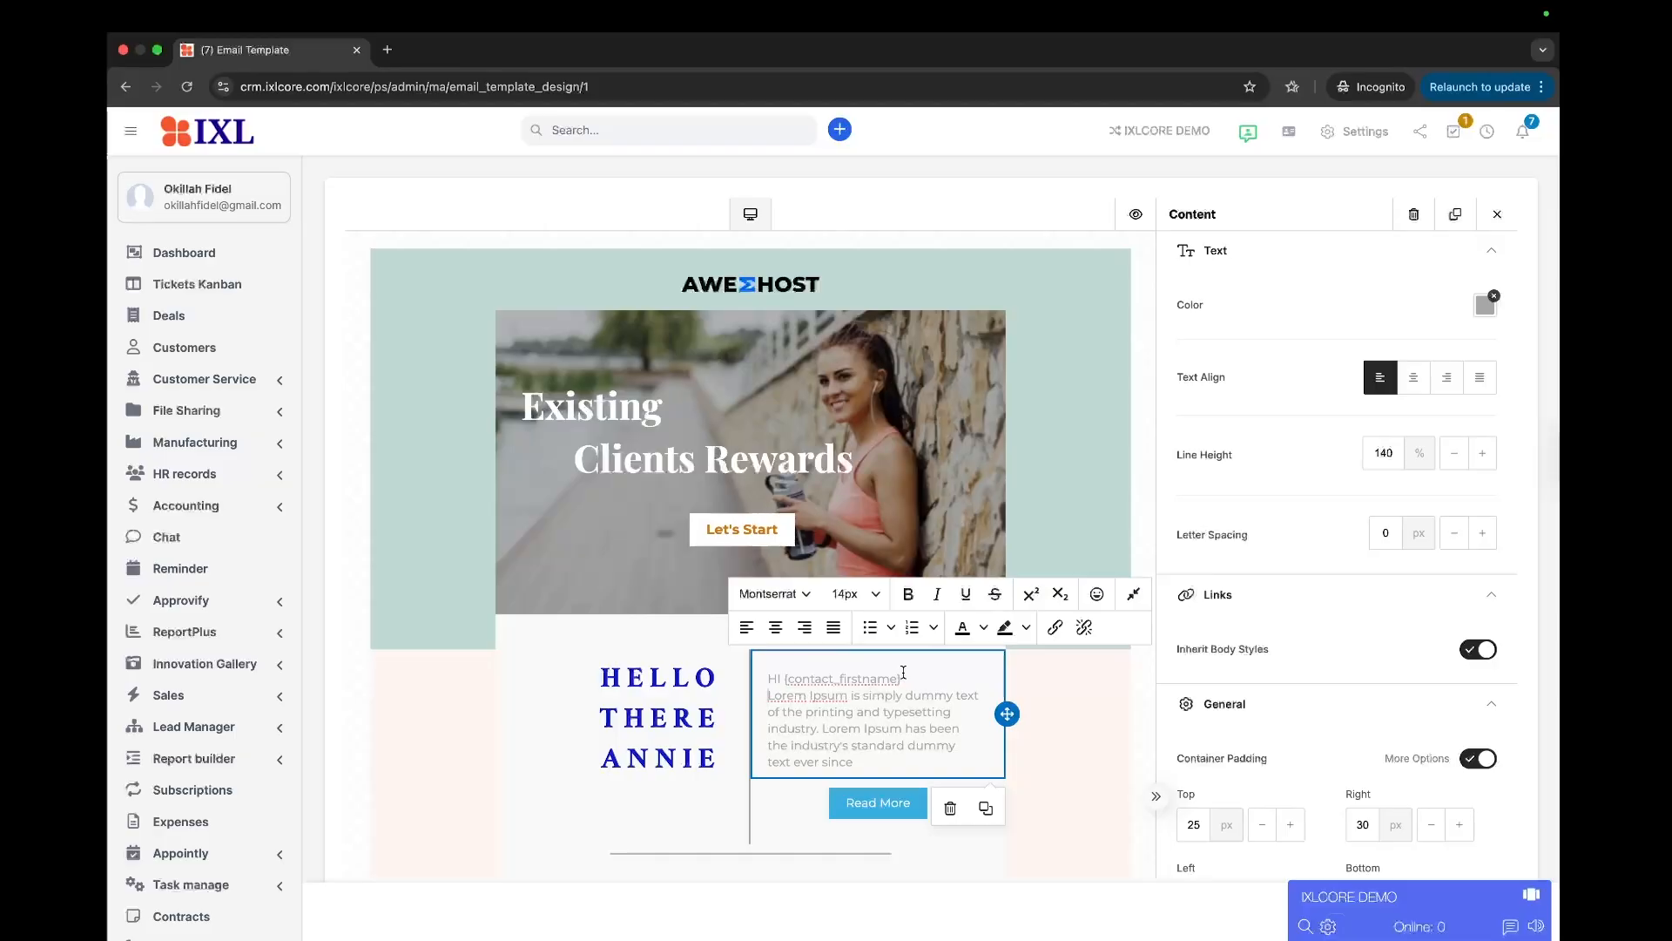
Move the chat bar clear of the submit control and save the email template design.
scroll(903, 672, down, 1)
scroll(903, 662, up, 1)
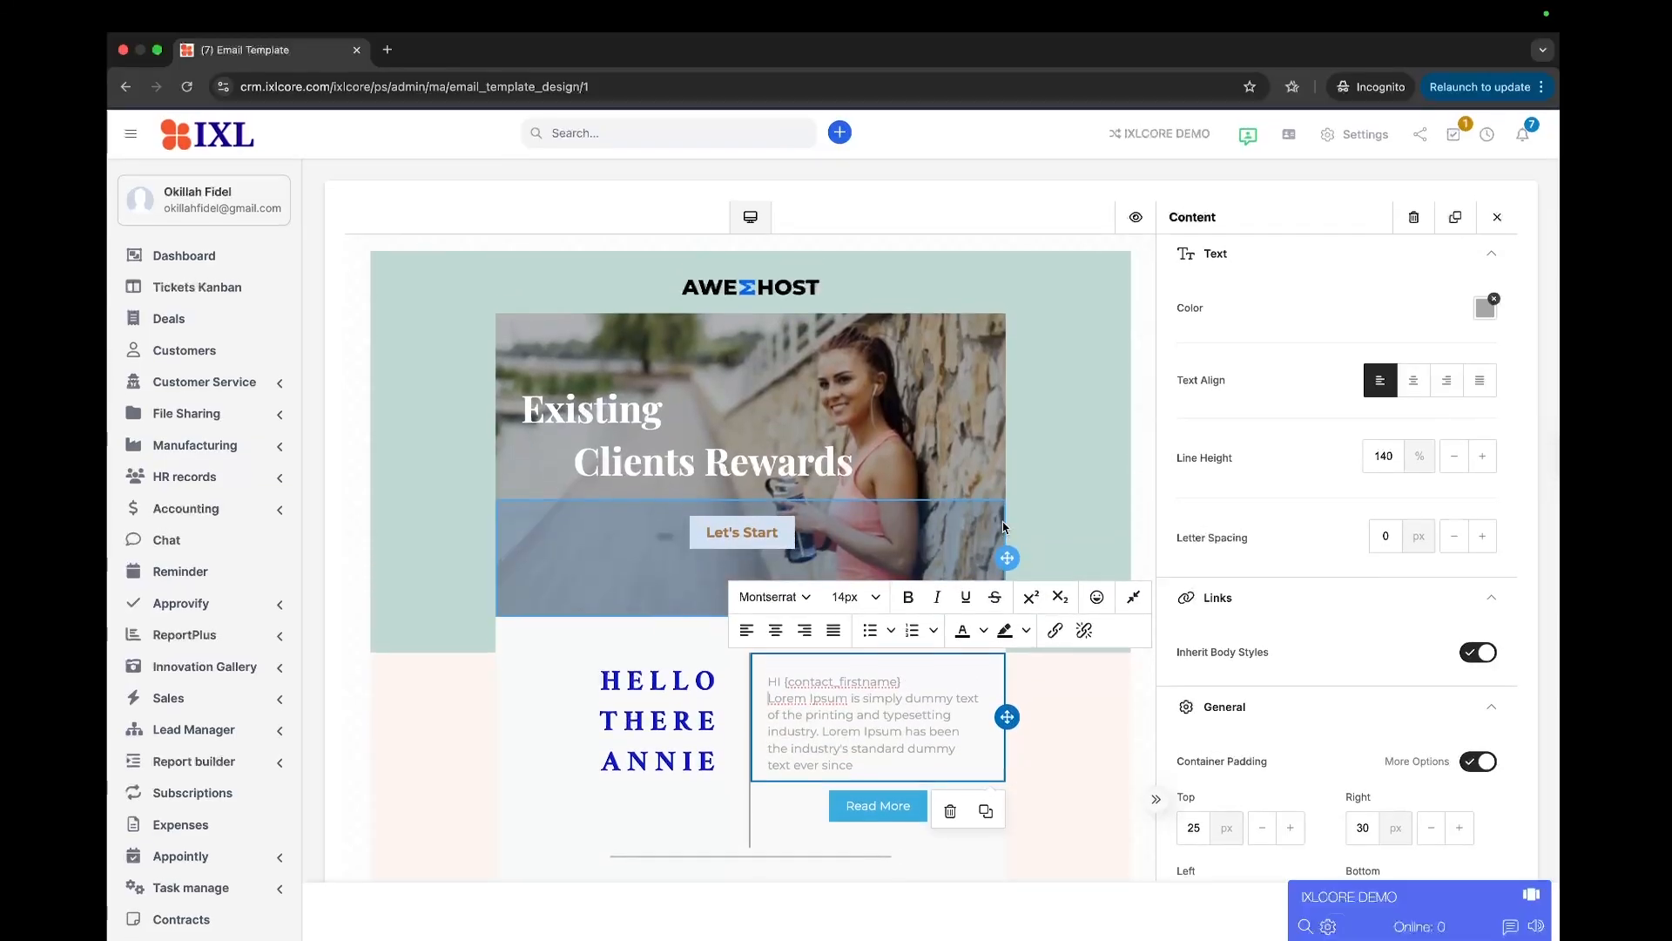
scroll(1002, 526, down, 9)
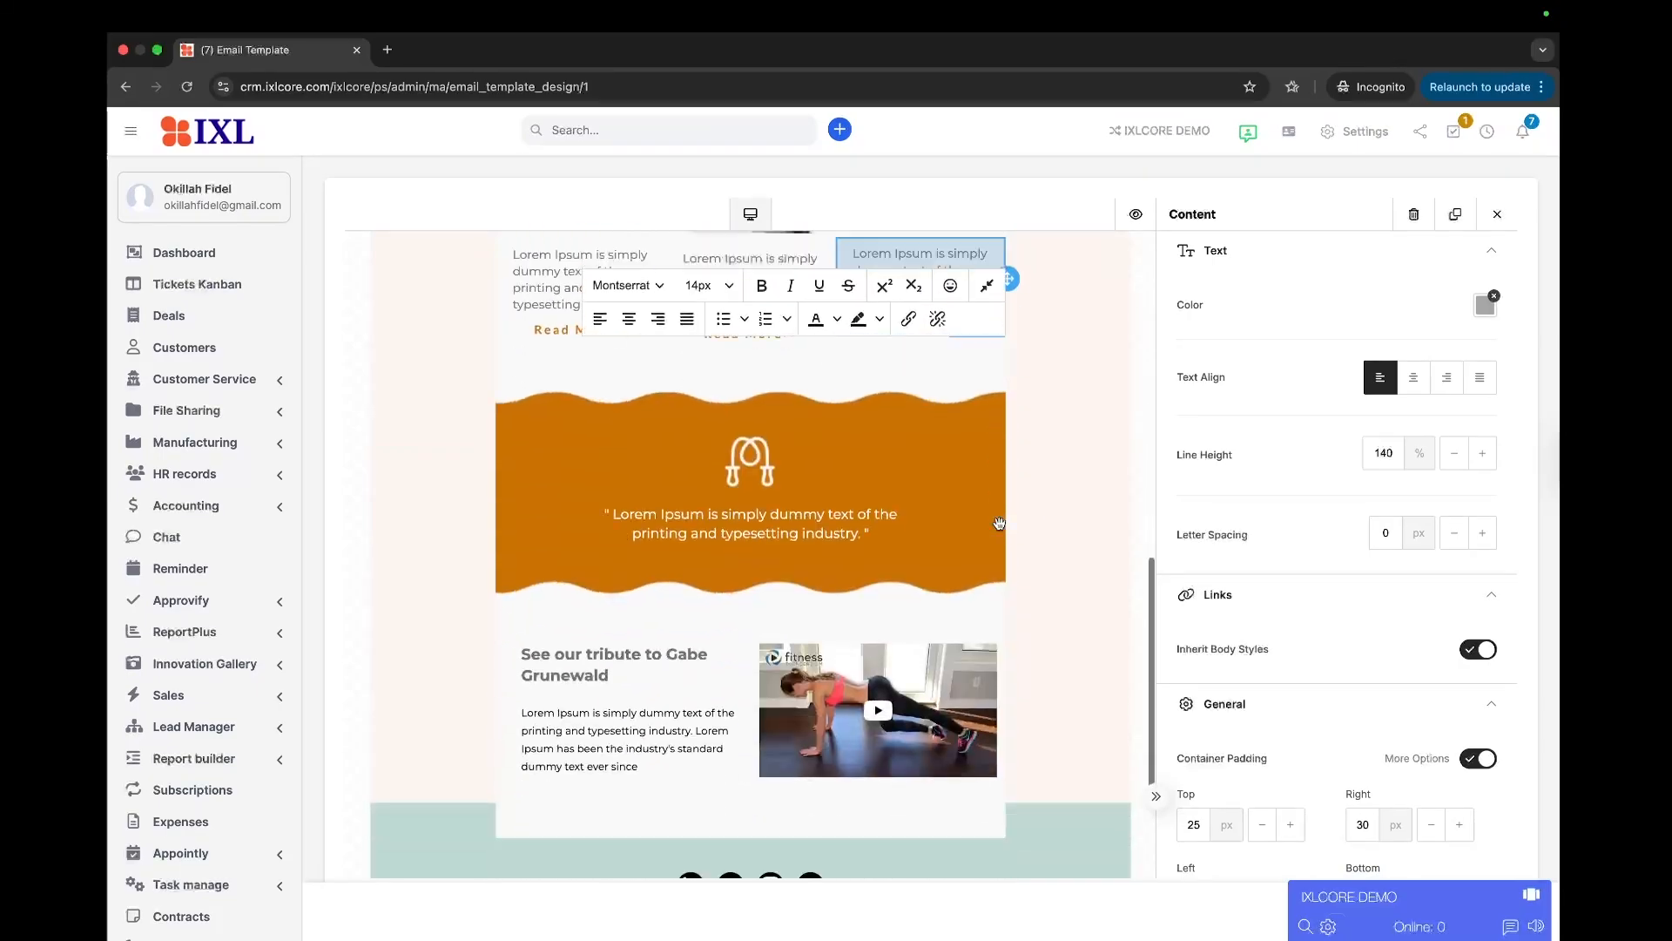
scroll(999, 523, down, 15)
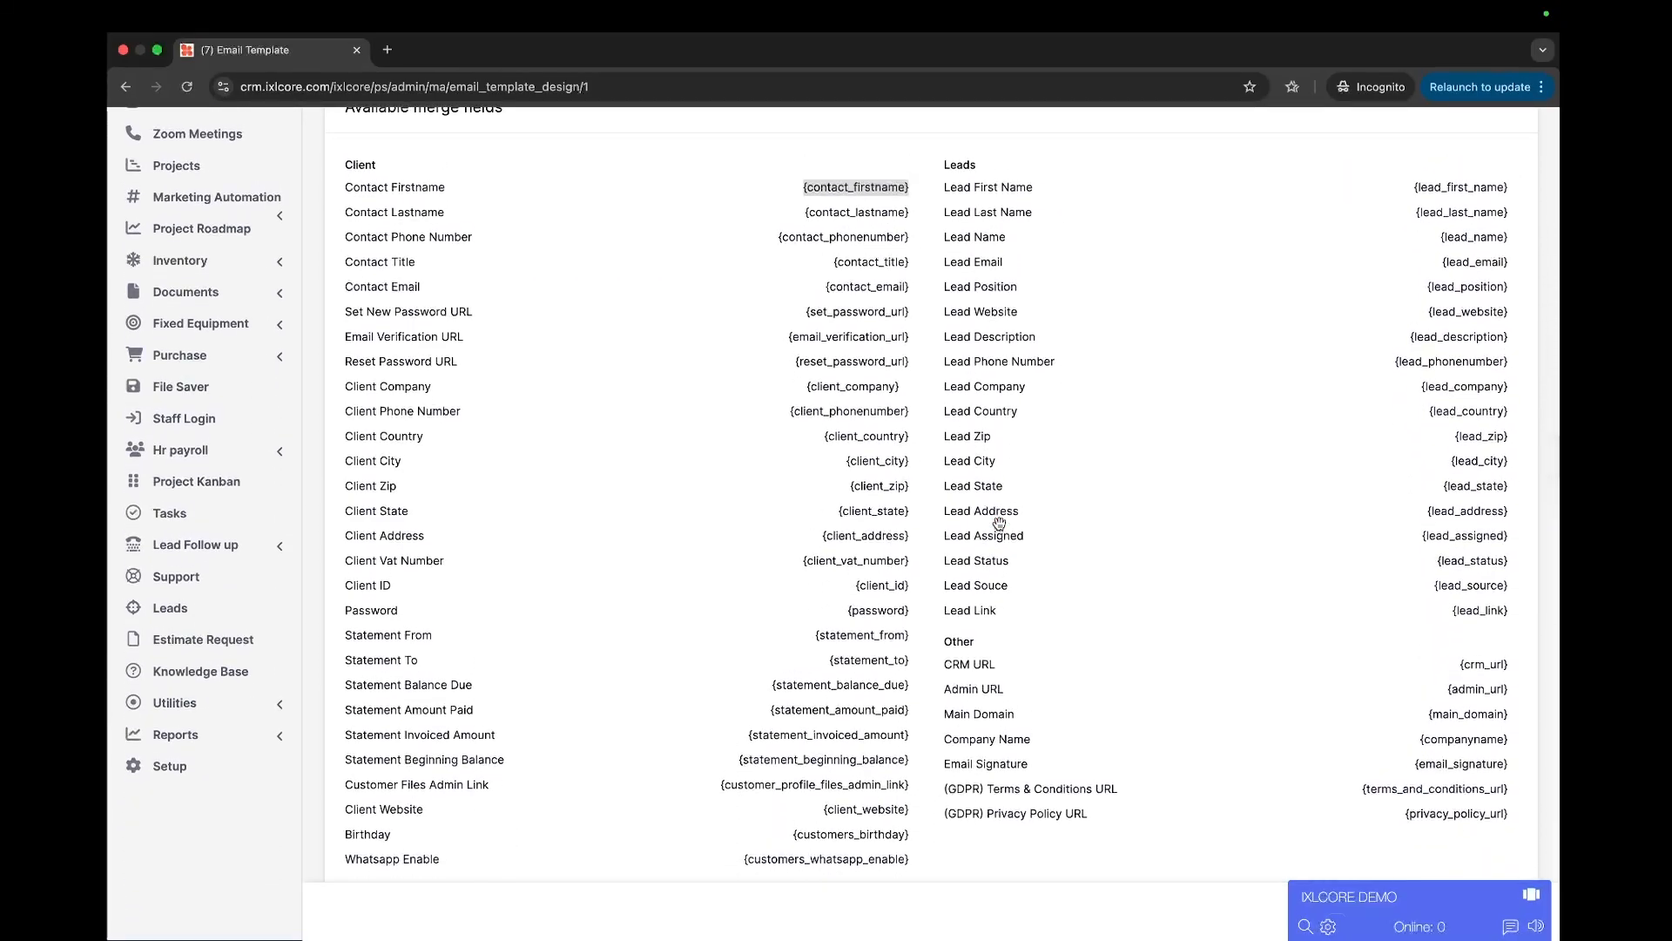
drag(1354, 890, 1078, 927)
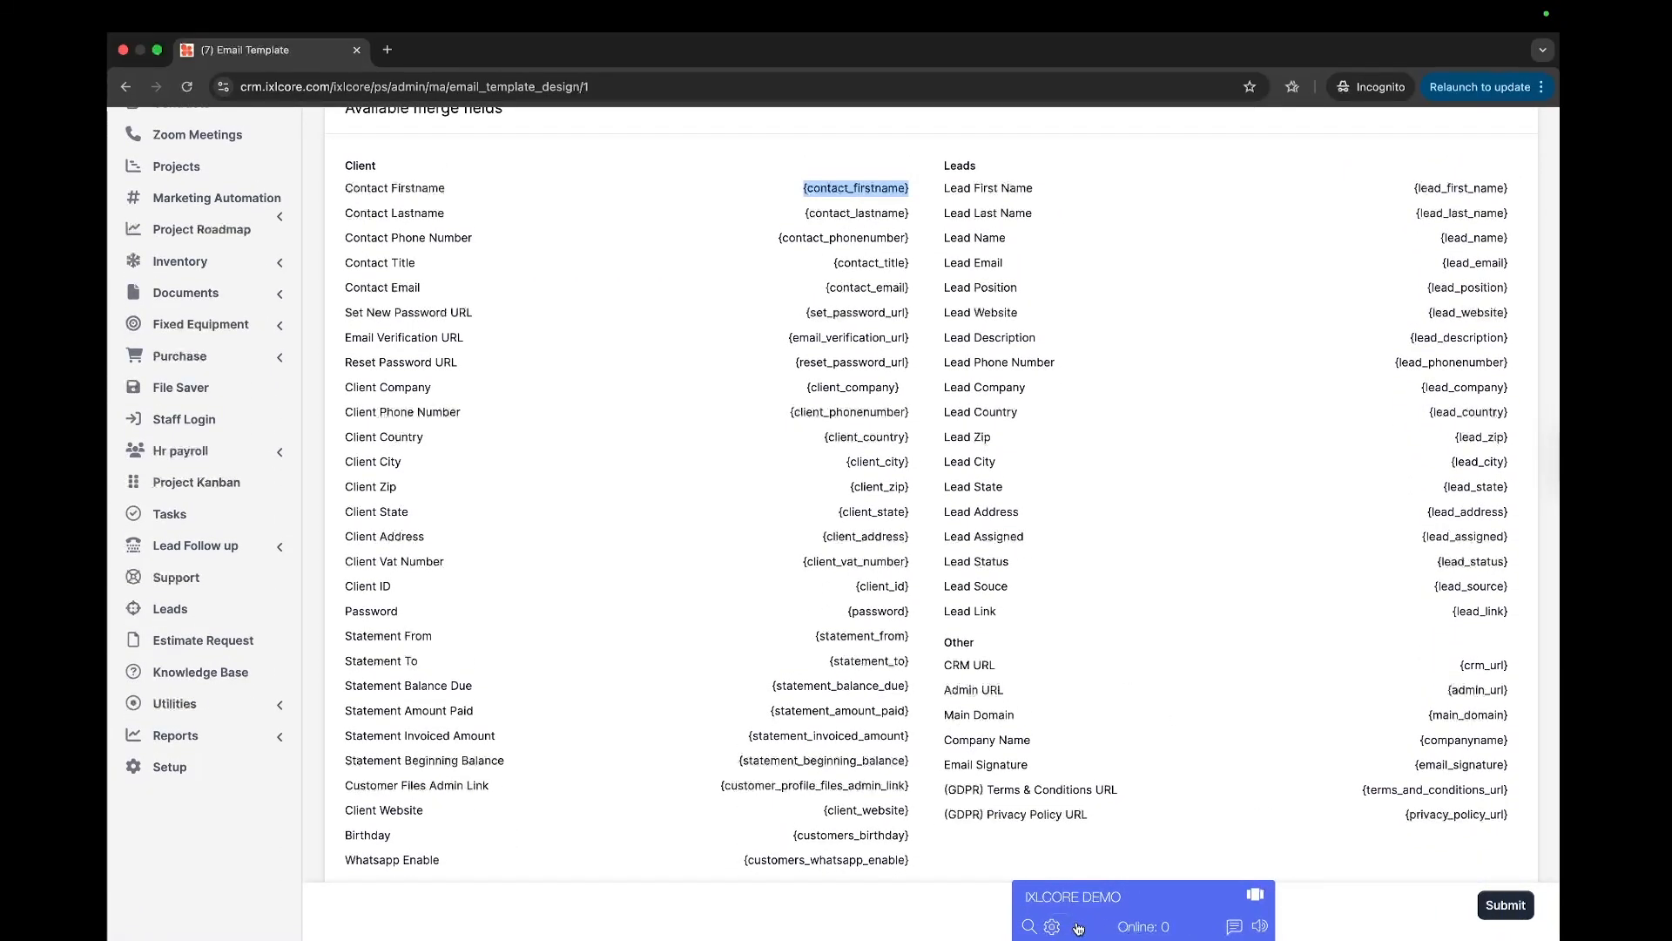
click(1505, 906)
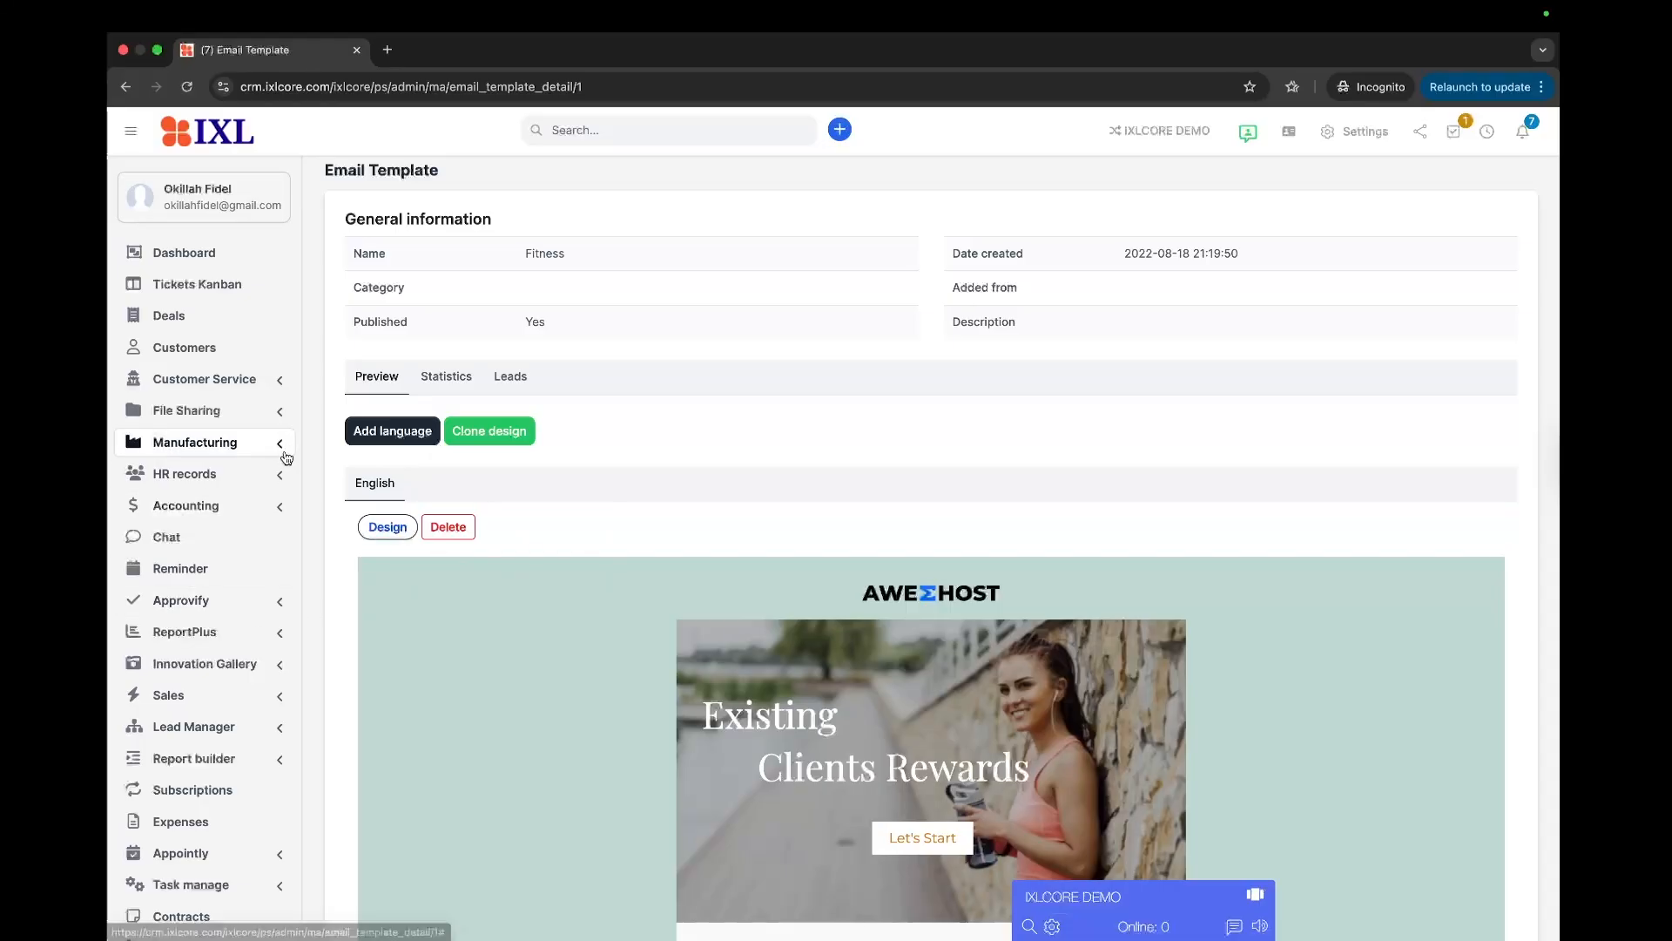
Open the general settings of the Marketing Automation module.
scroll(270, 644, down, 5)
scroll(259, 658, down, 2)
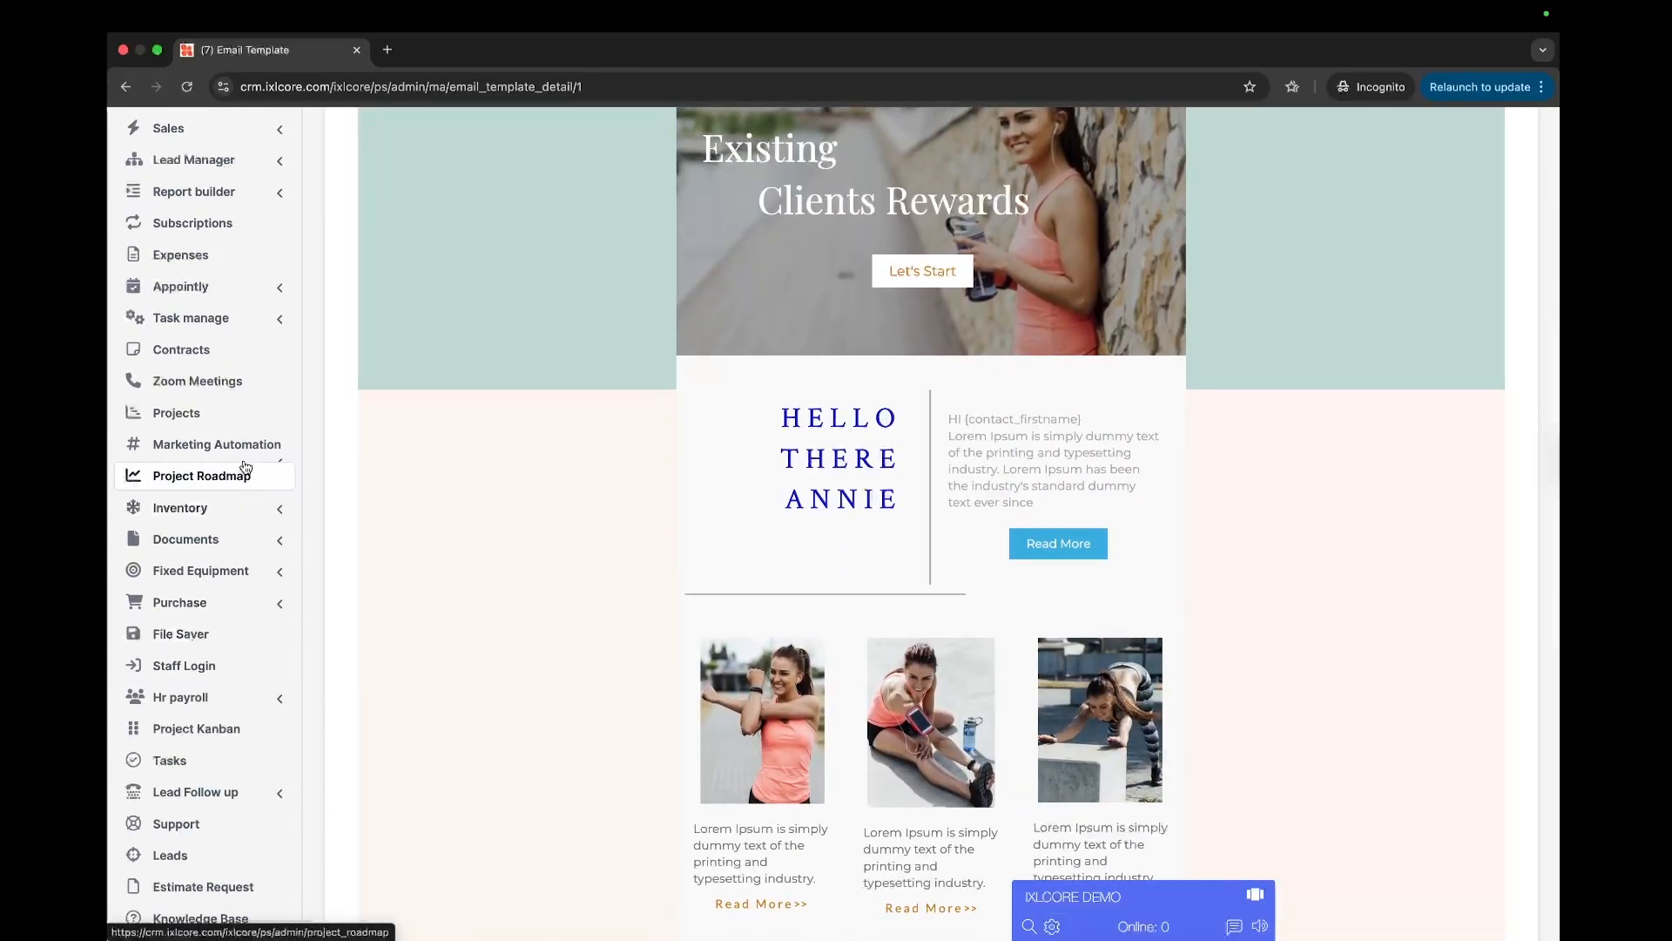
click(261, 446)
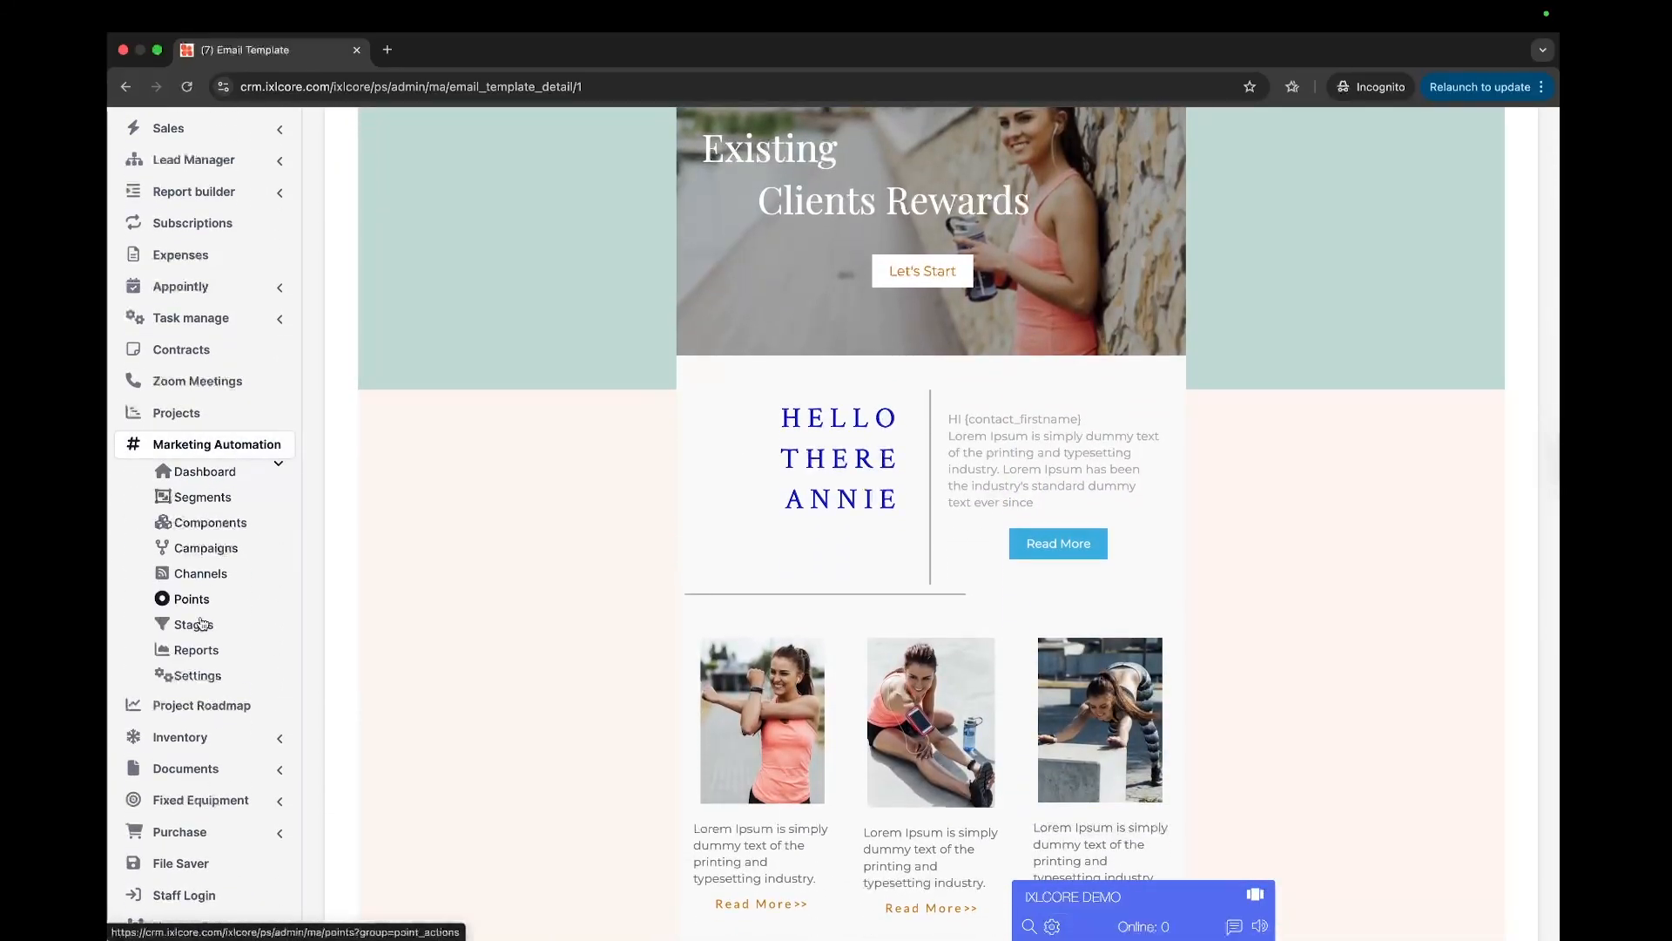
click(199, 674)
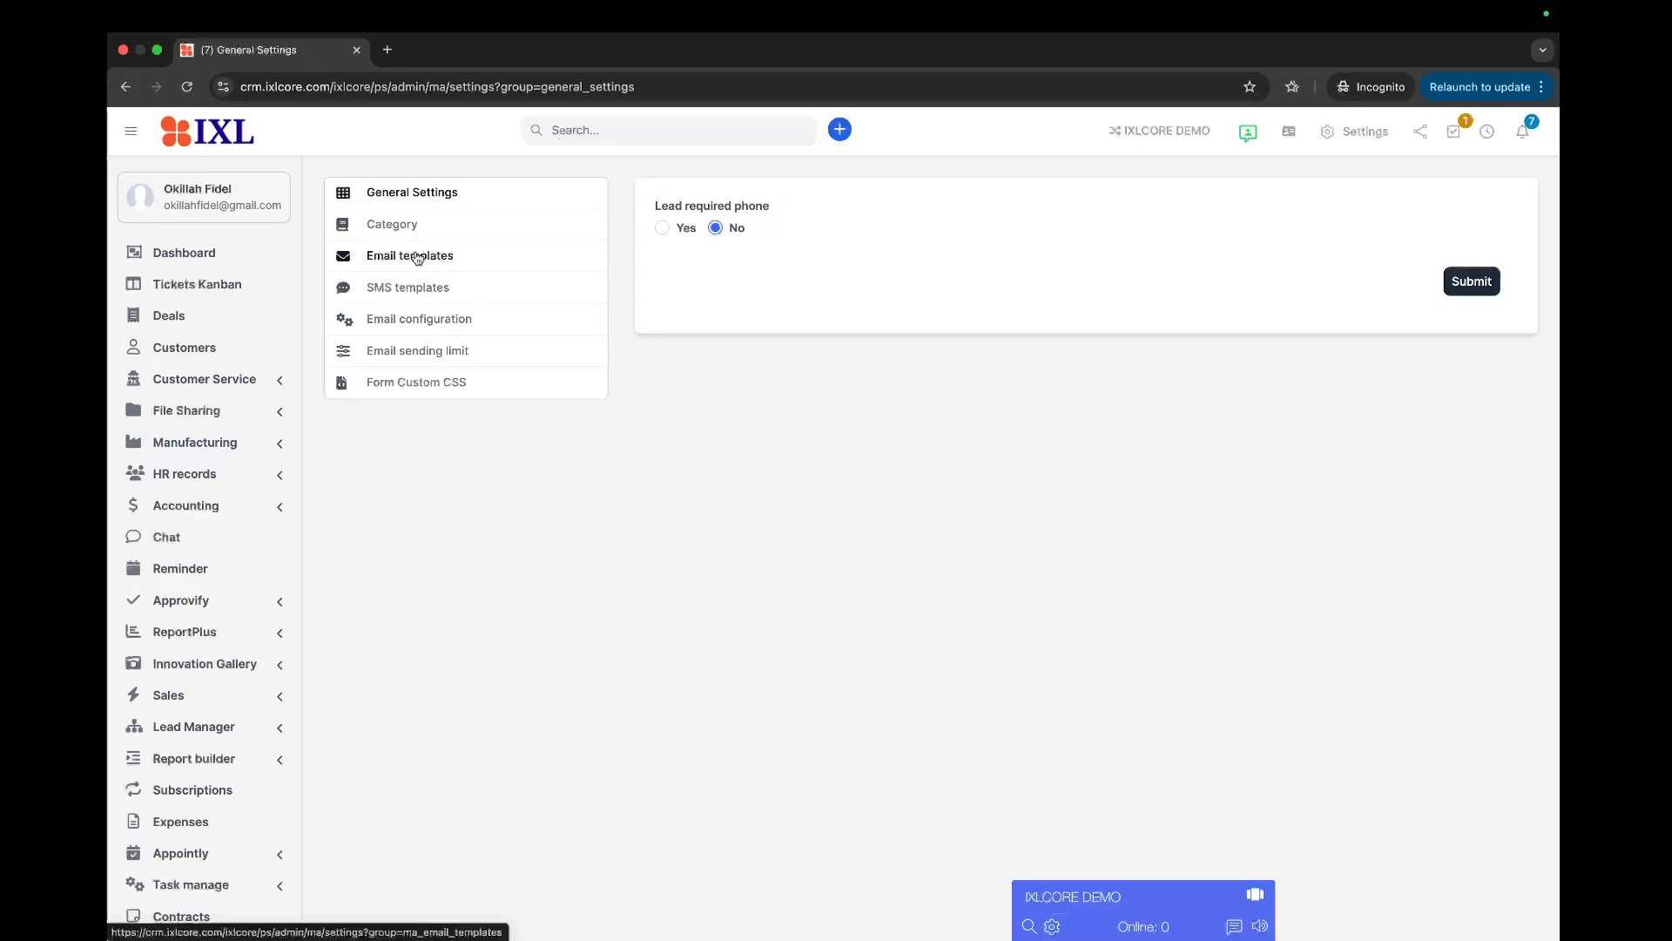
Create a published SMS template named "Thank you" in the category "Existing customers- SMS Template" from the marketing automation settings.
click(417, 258)
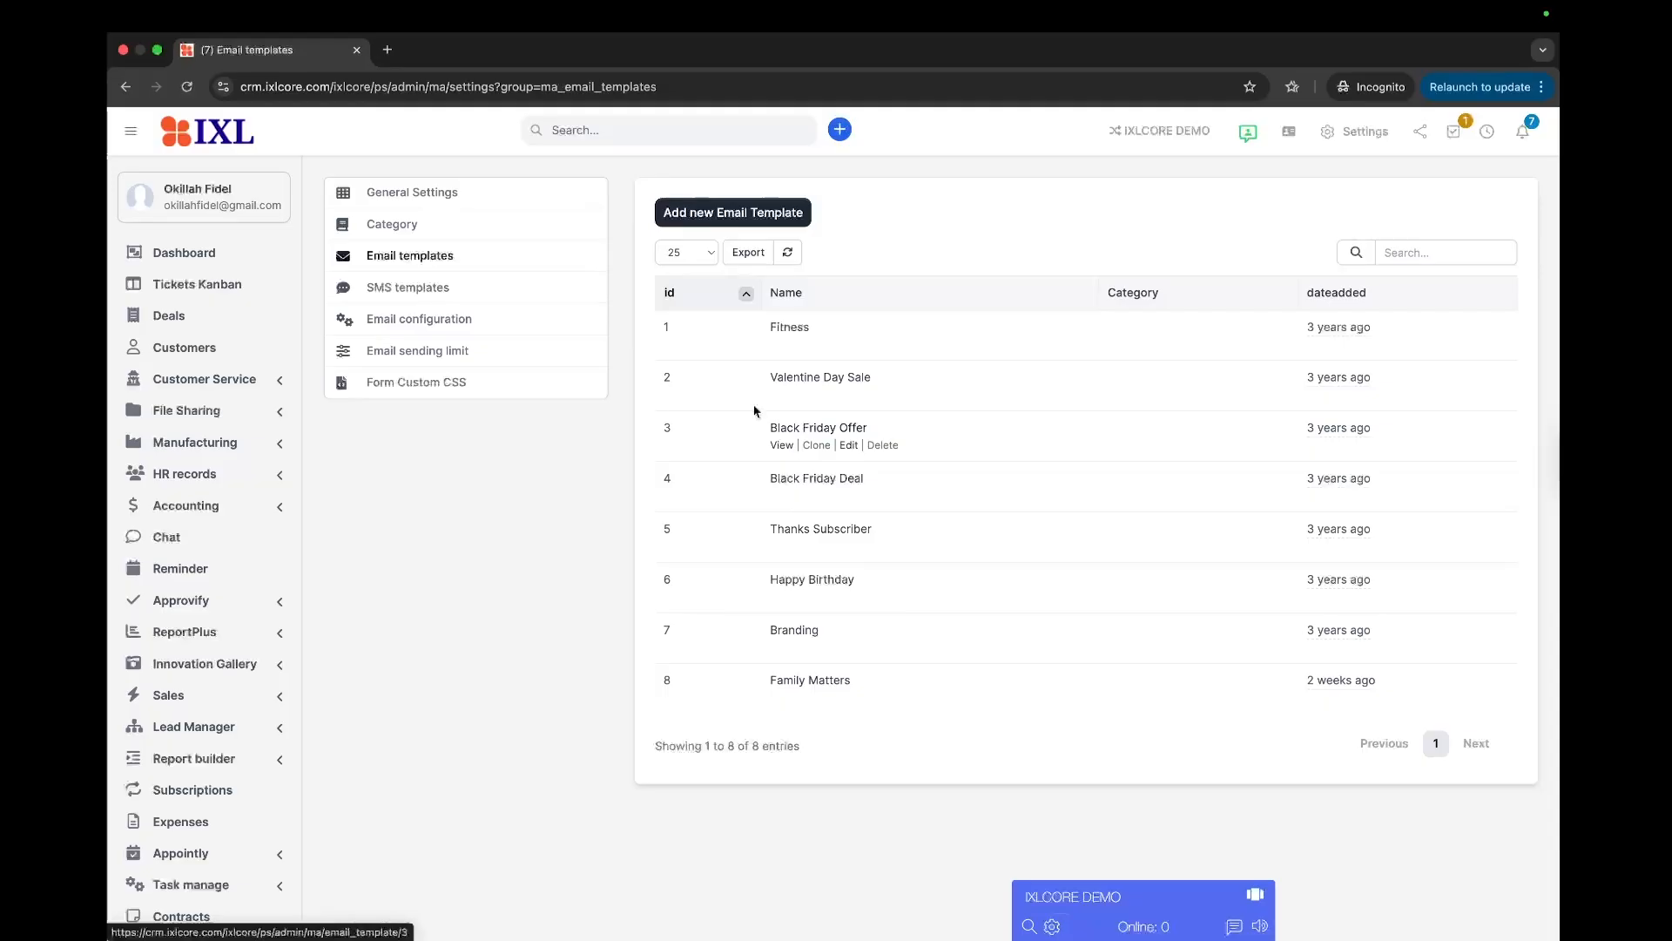
click(429, 296)
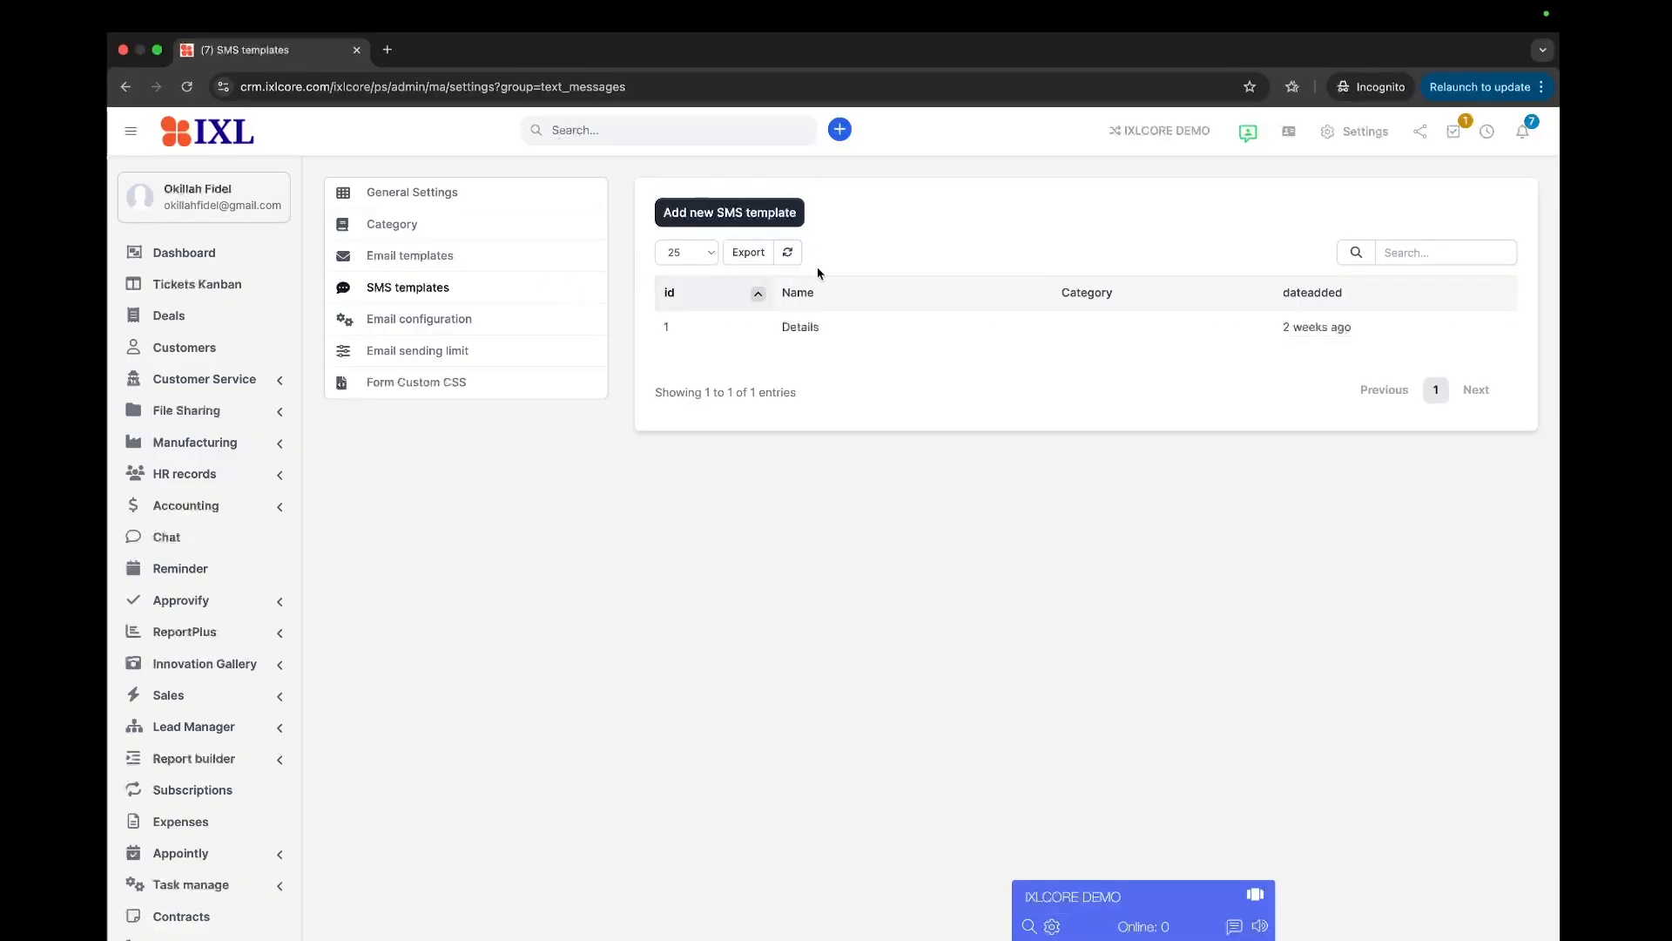
click(749, 217)
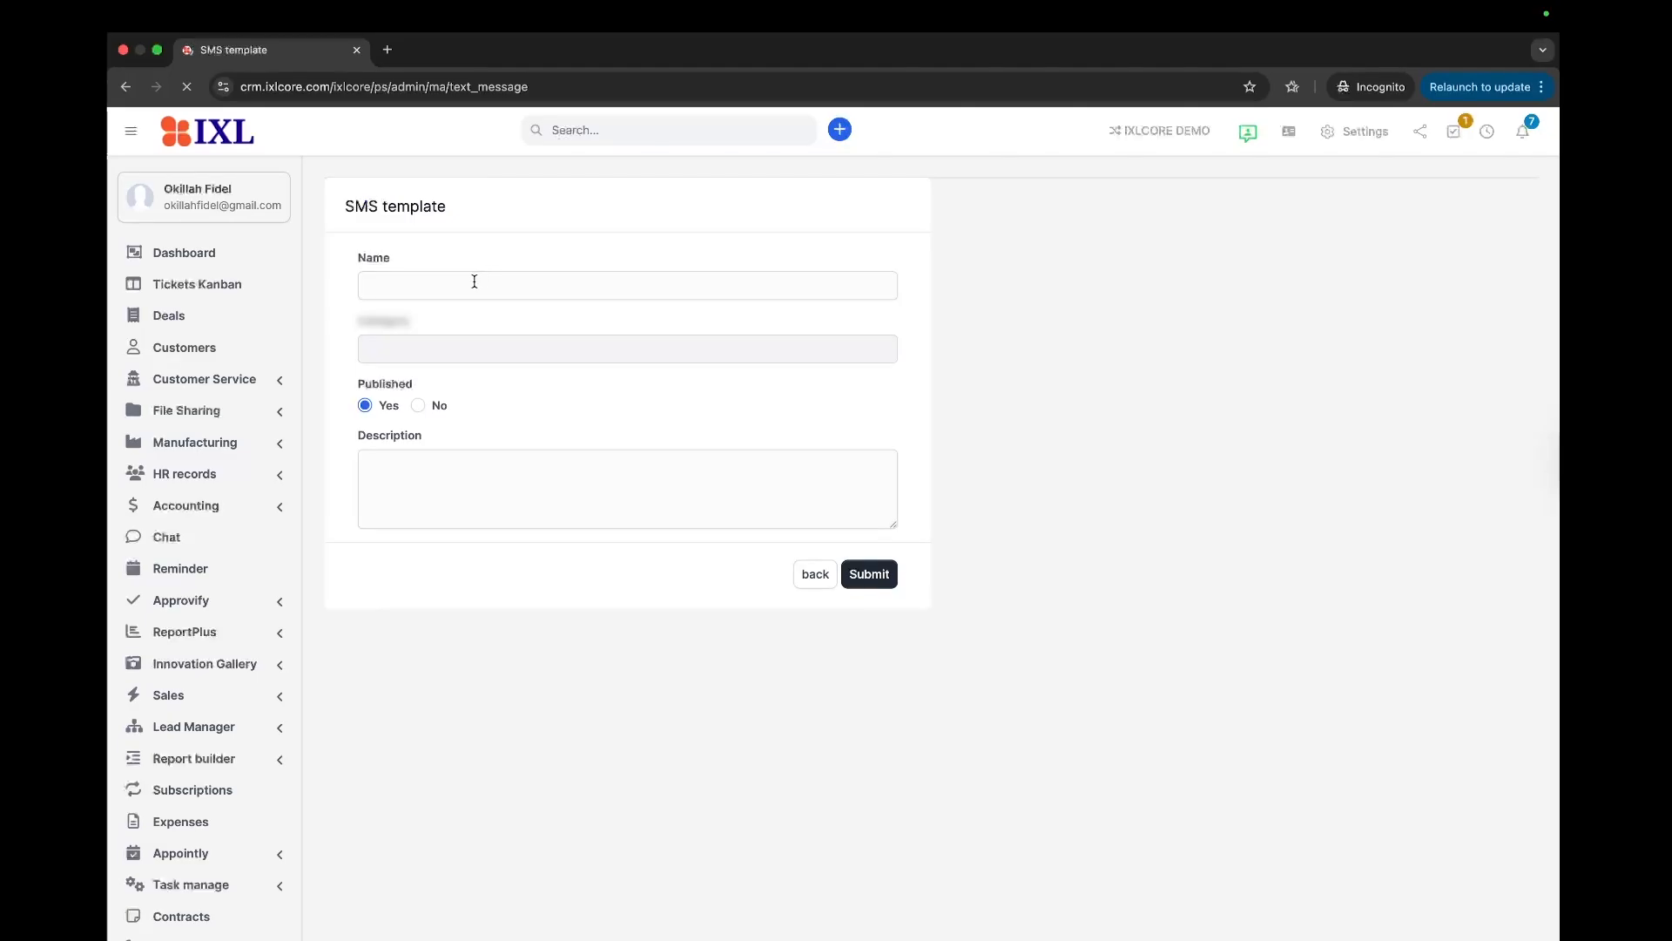
click(425, 294)
text(Thank you)
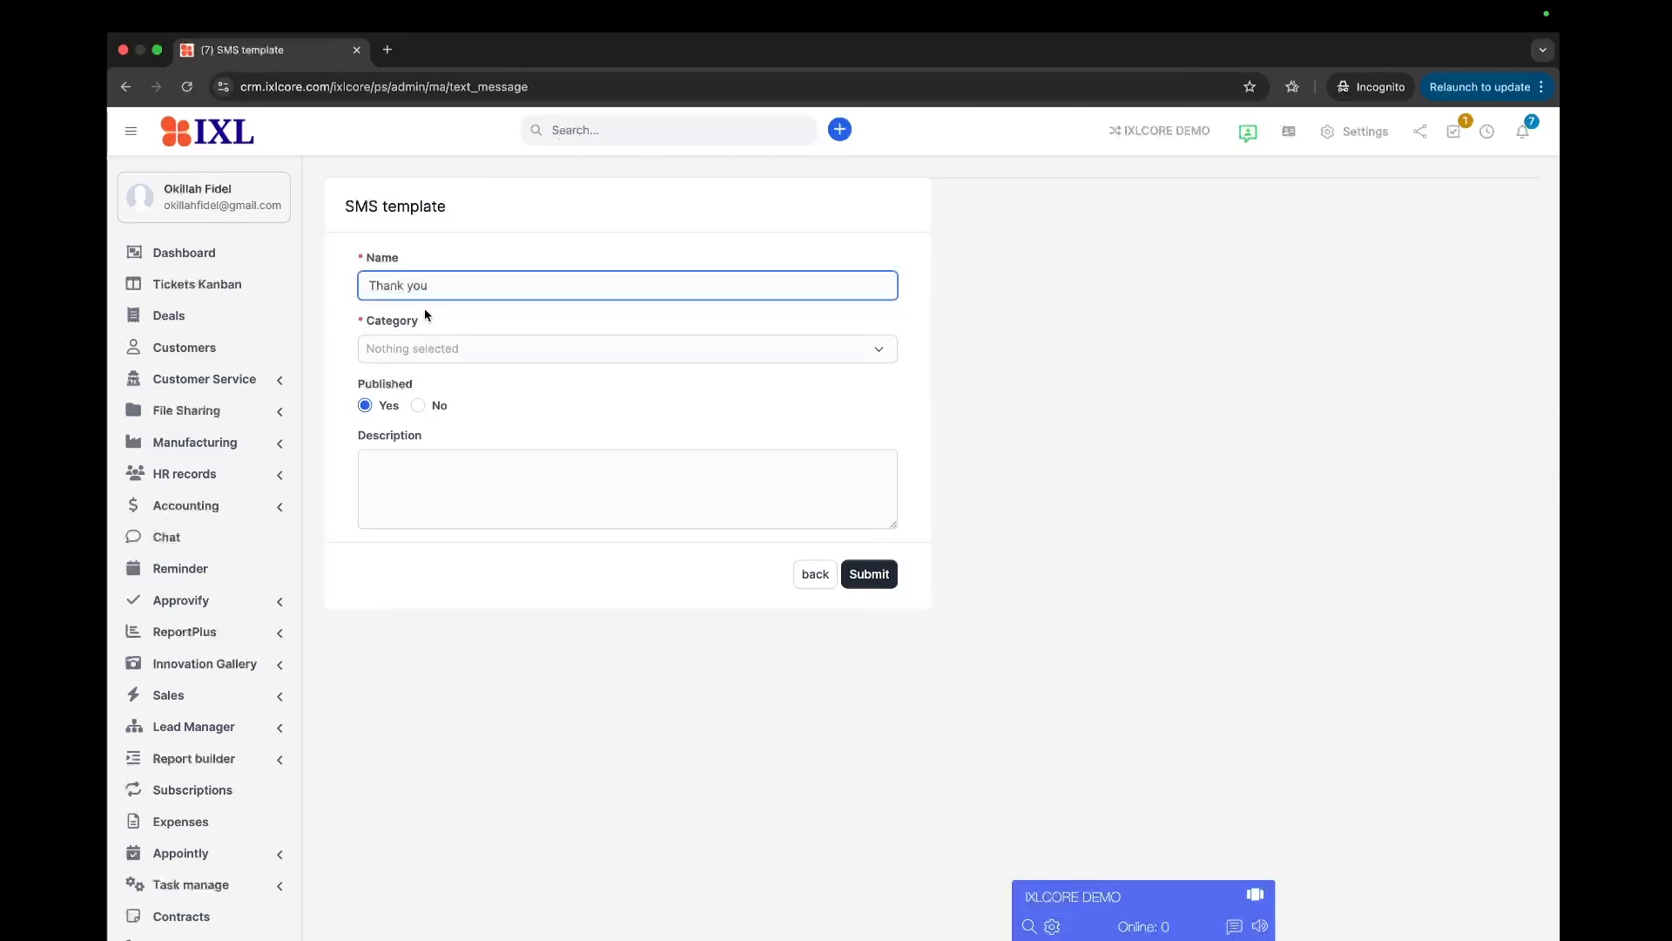
click(431, 357)
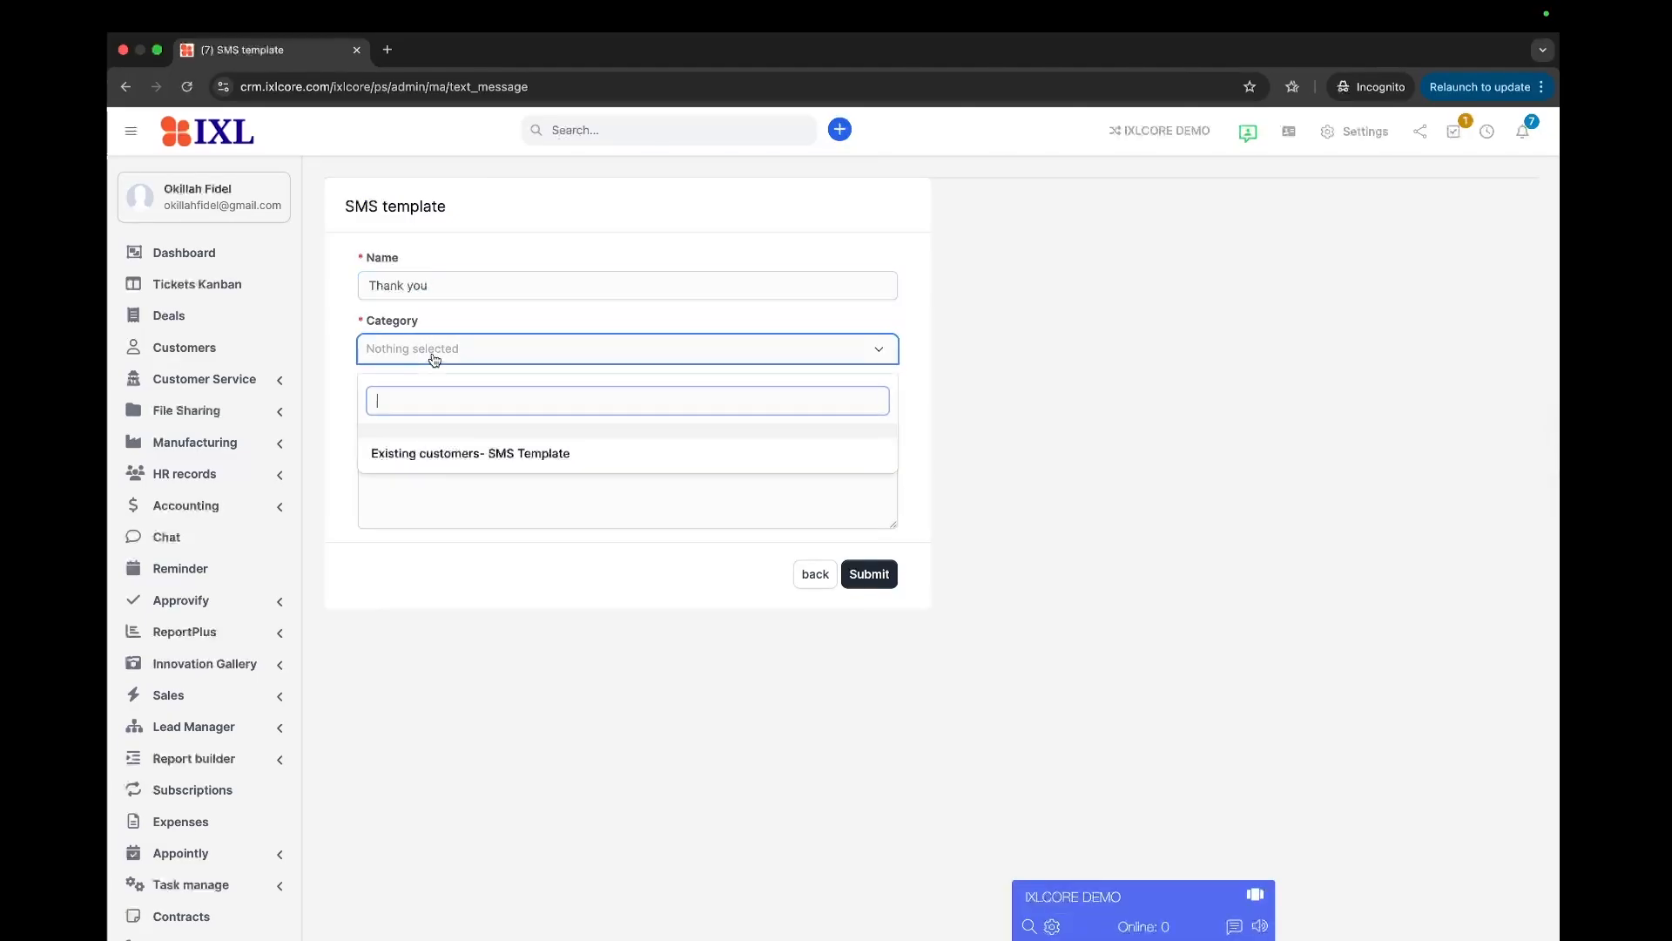
click(453, 455)
click(400, 457)
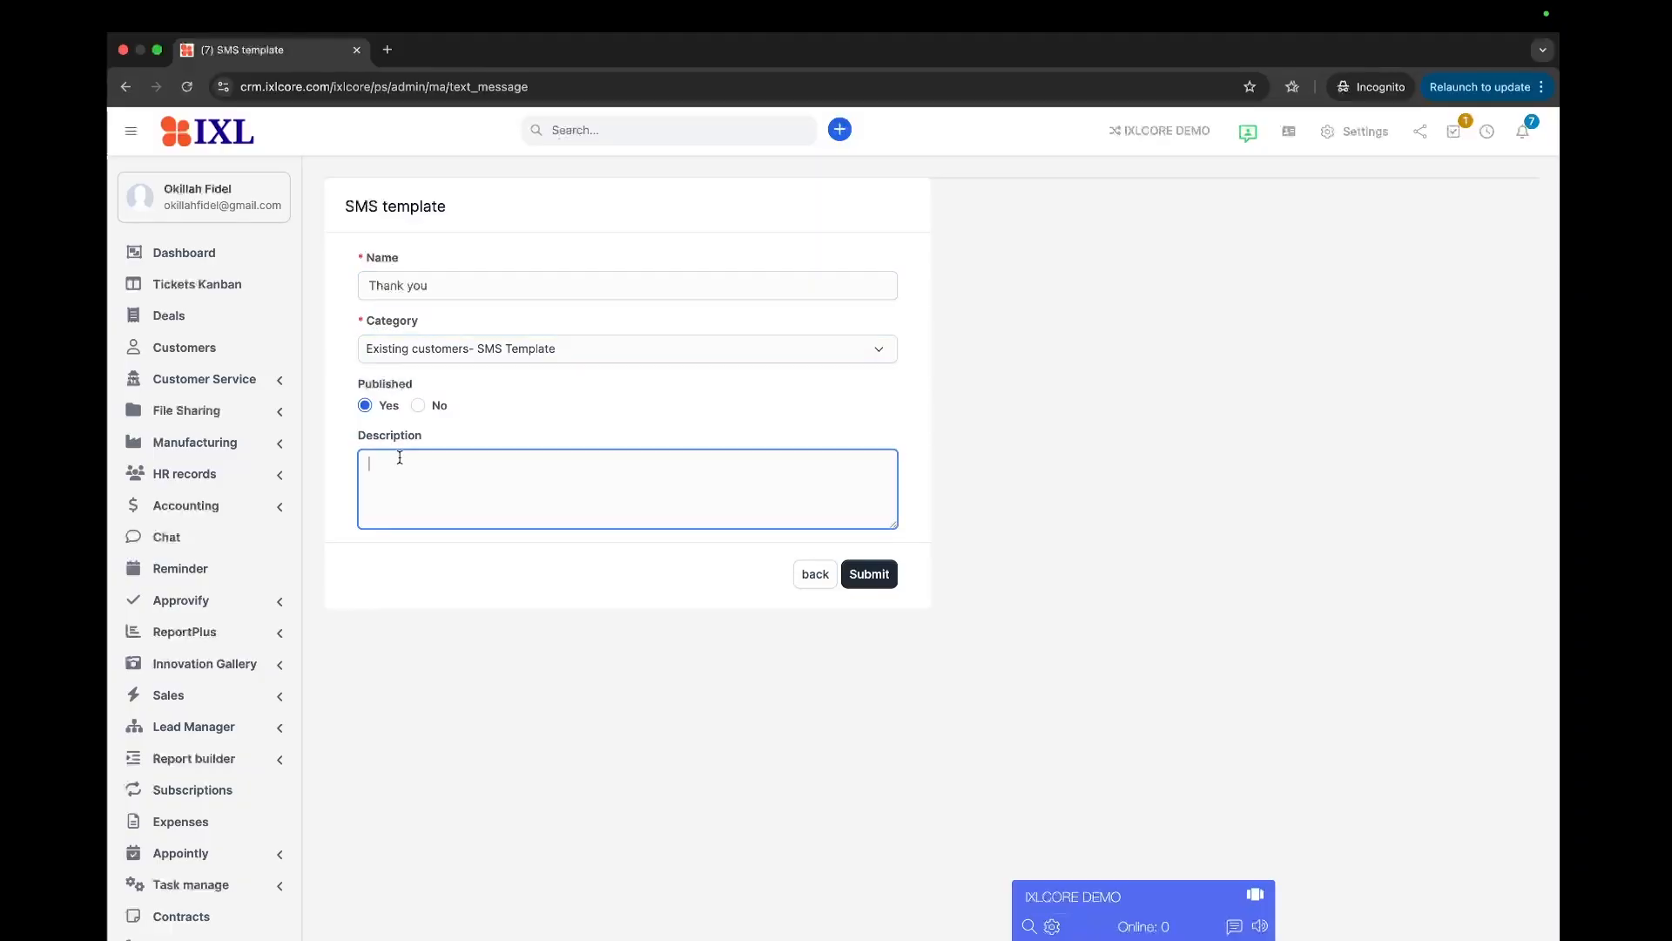
click(886, 575)
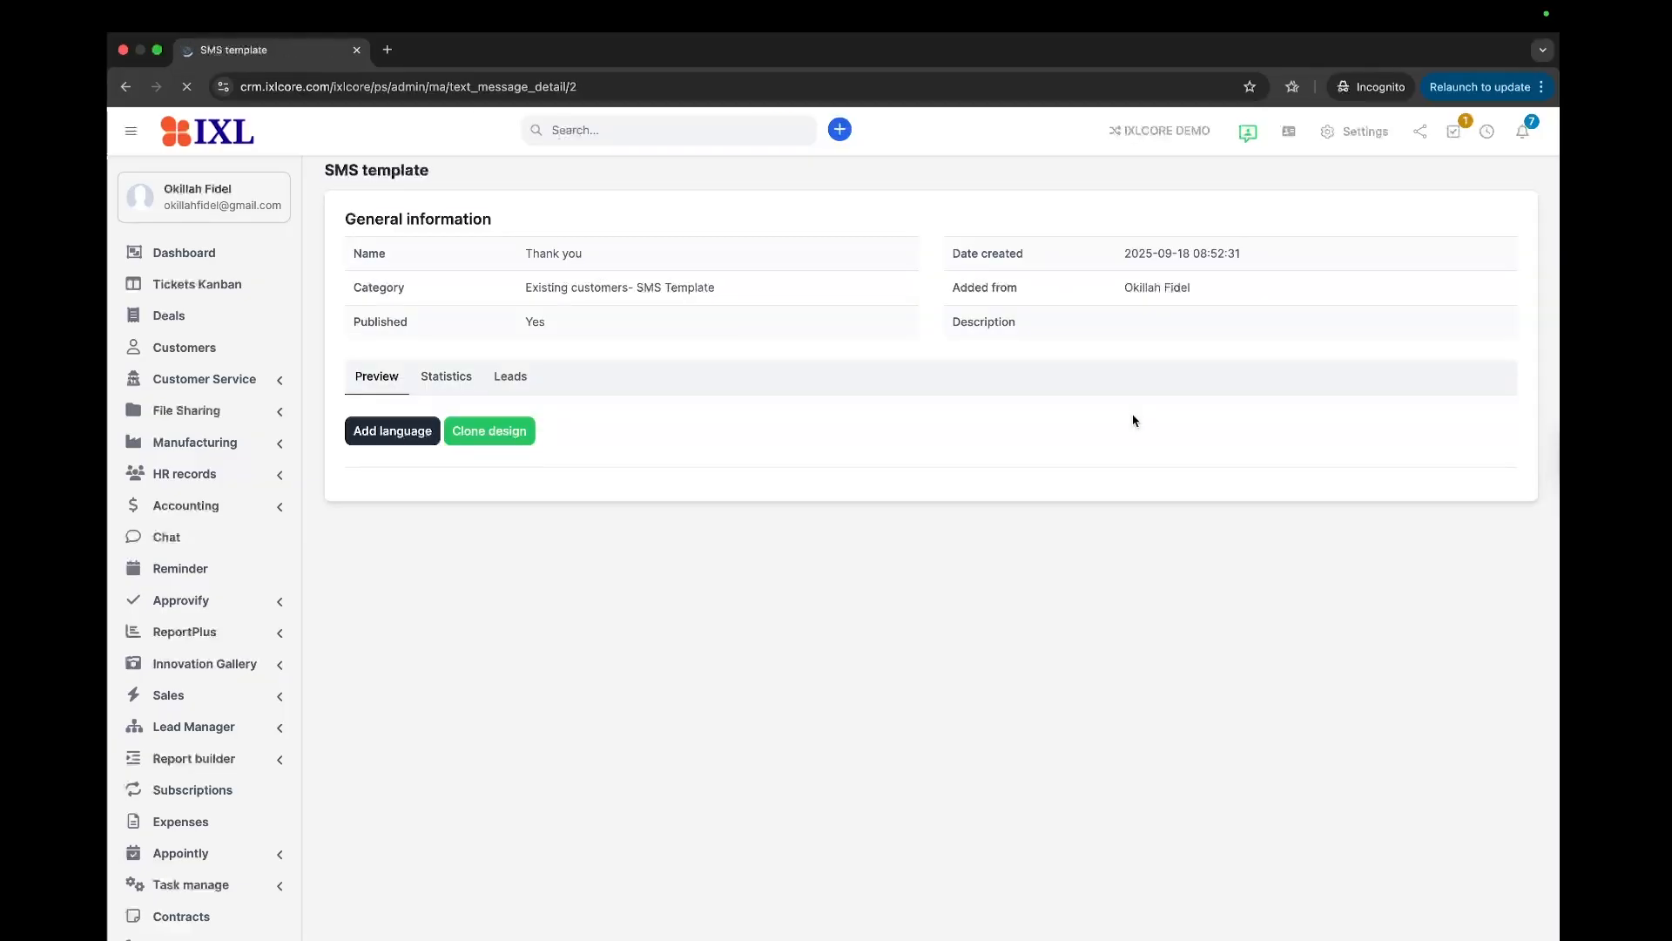
Add English as a language for the "Thank you" SMS template.
click(406, 438)
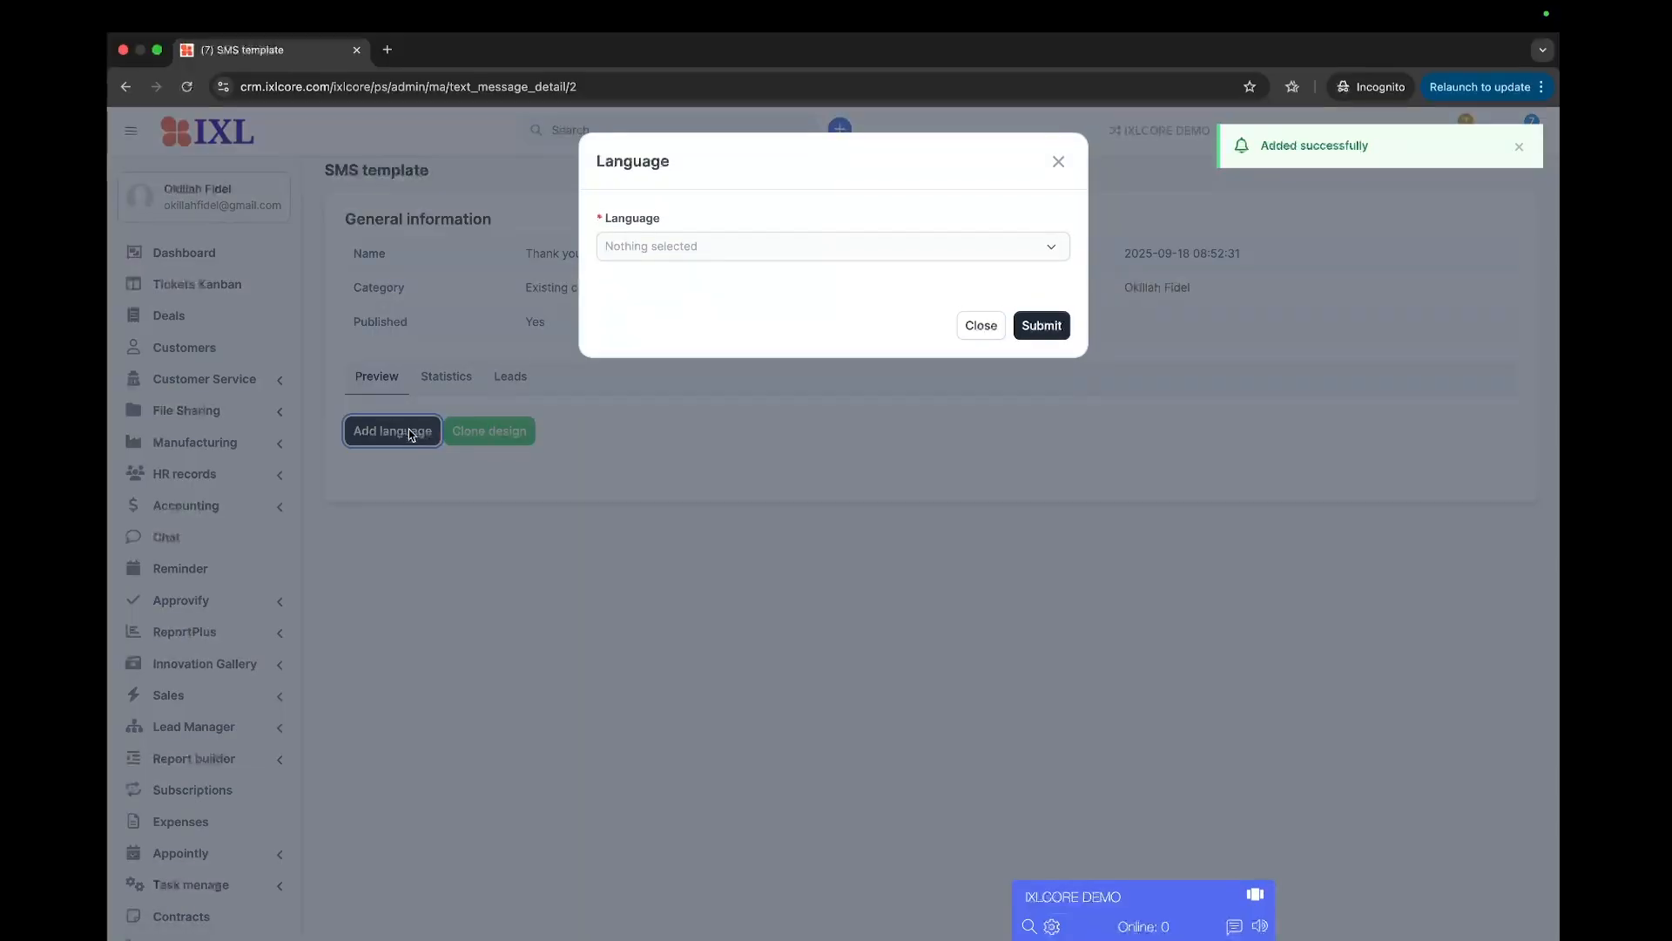
click(708, 249)
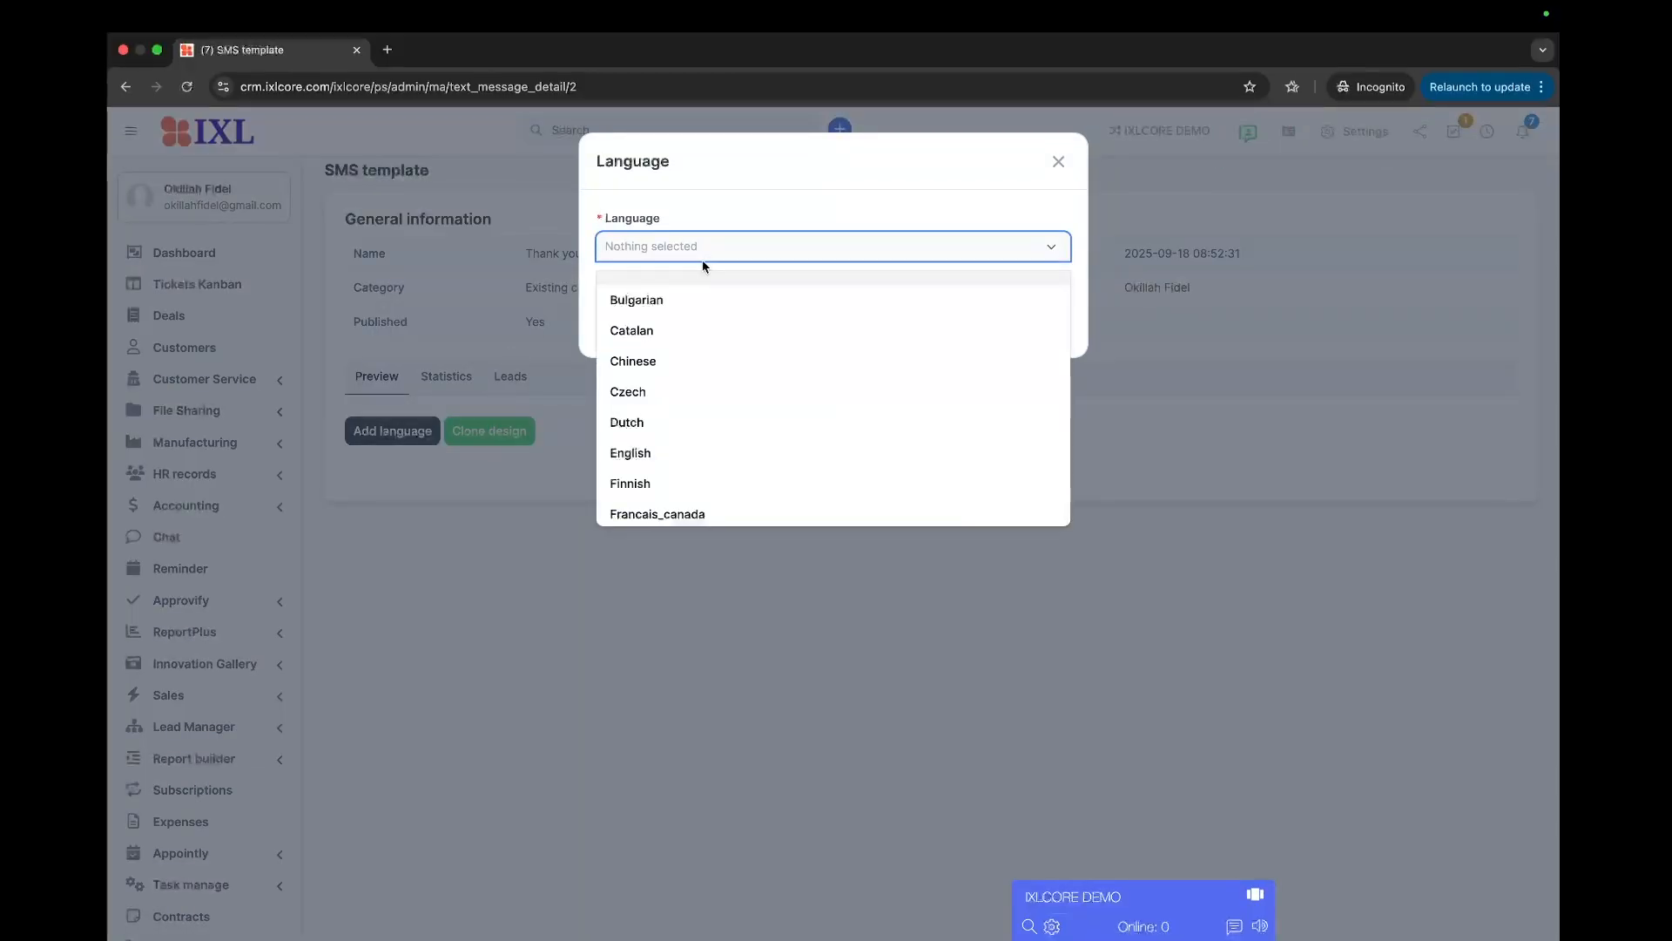
key(e)
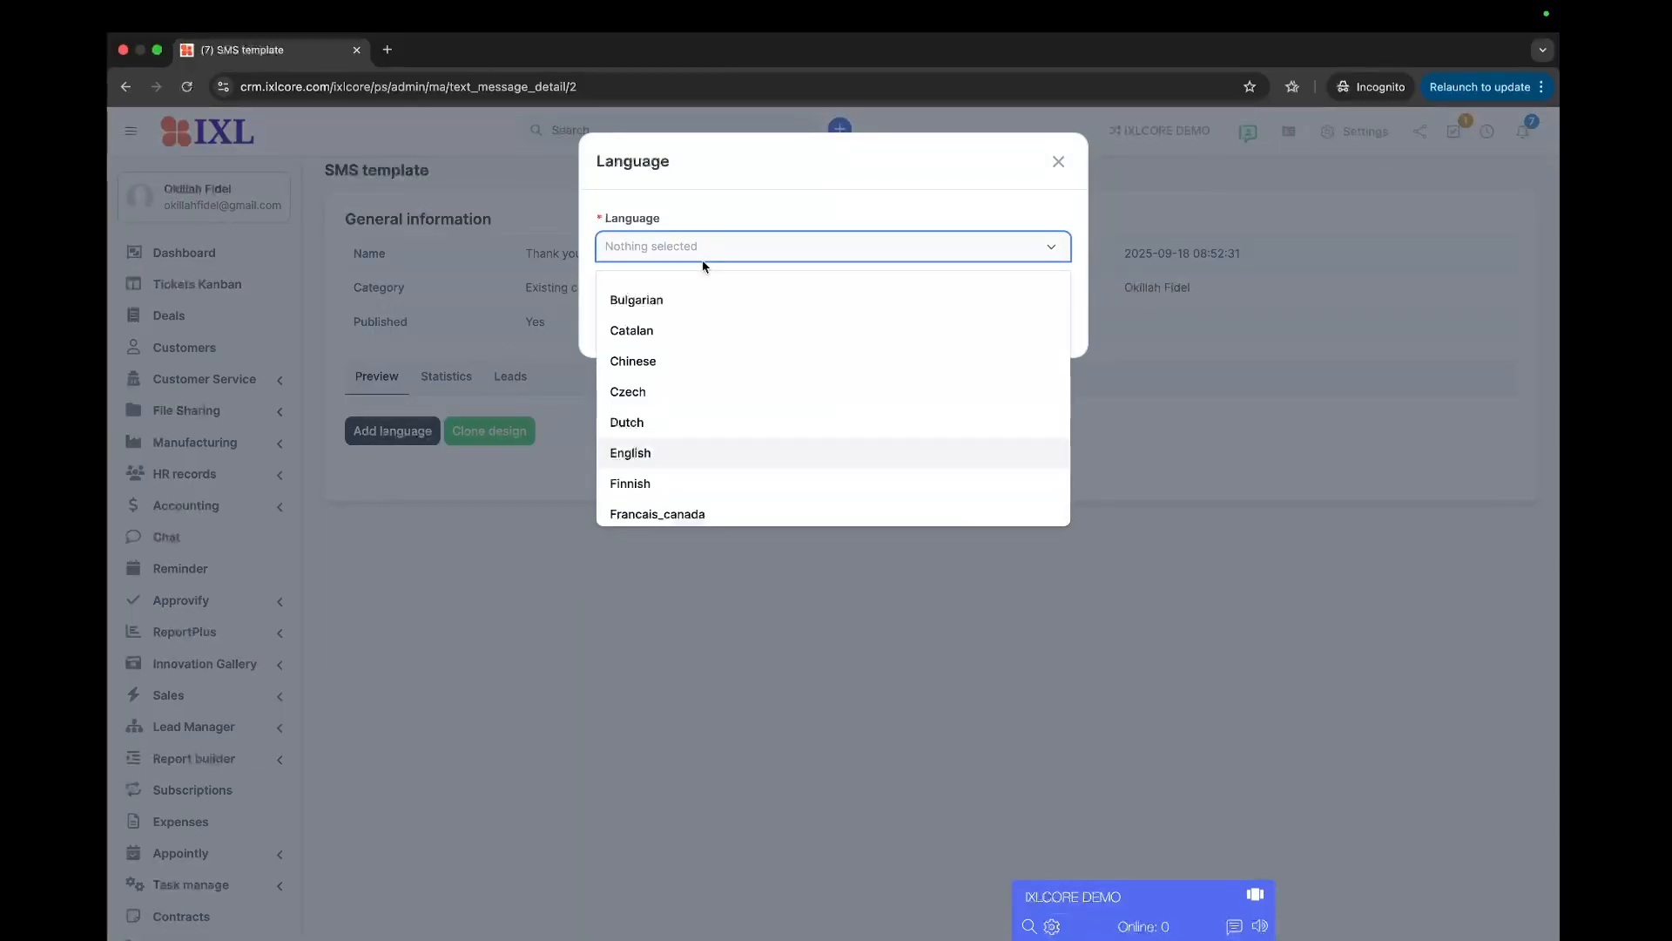
click(652, 453)
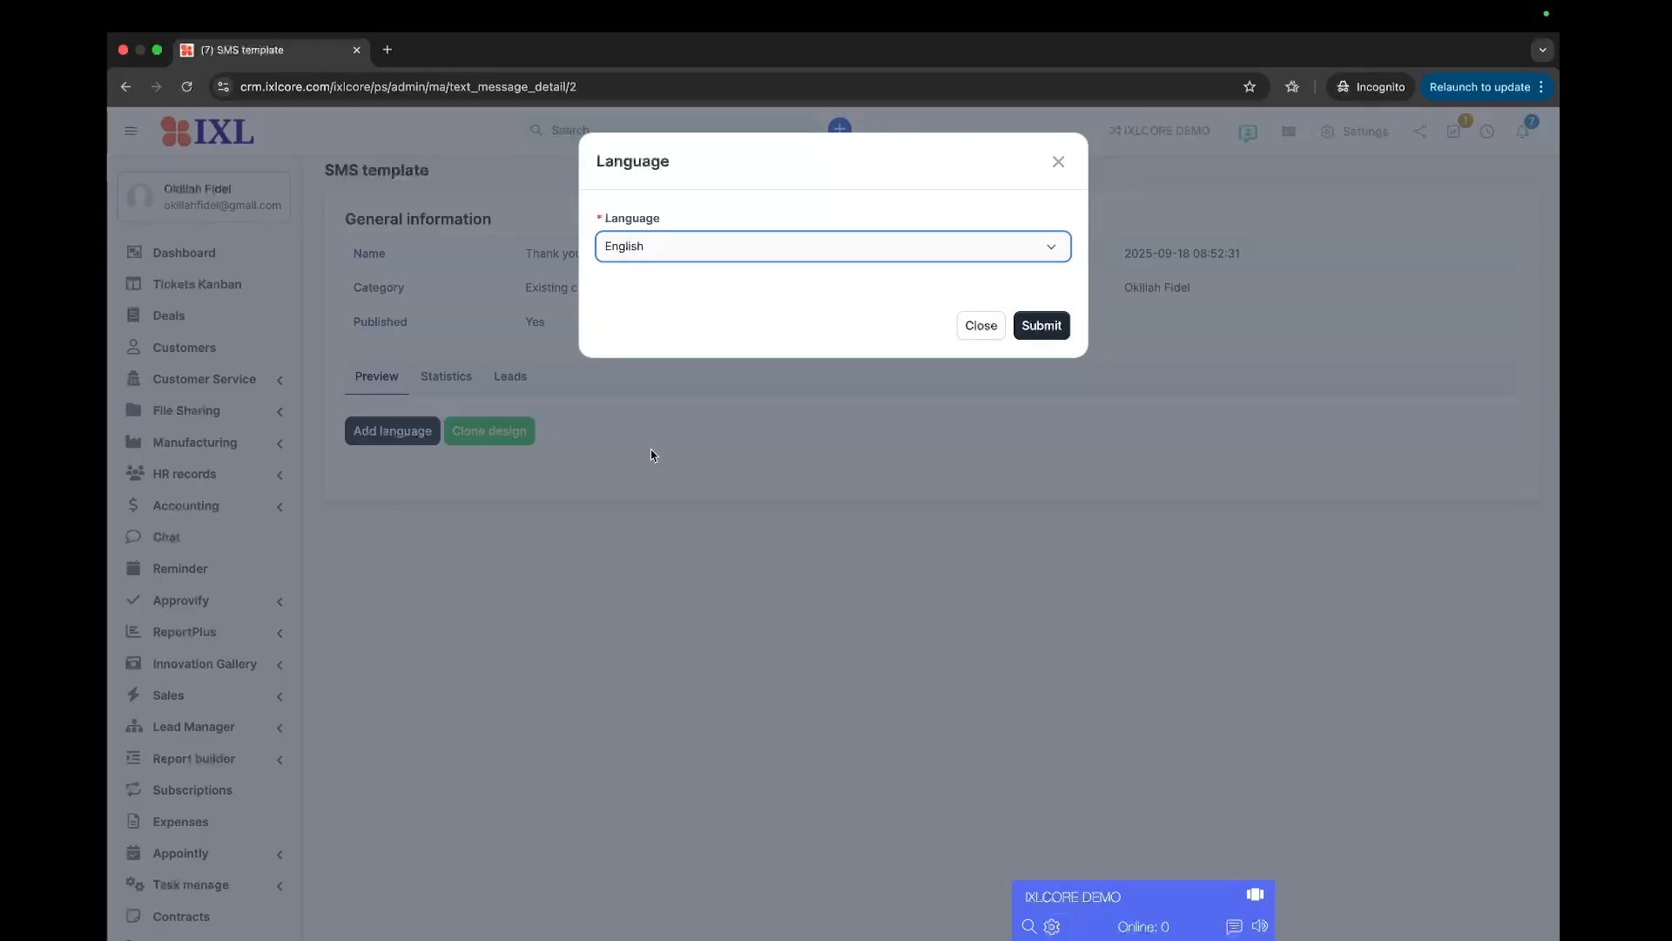
click(1035, 328)
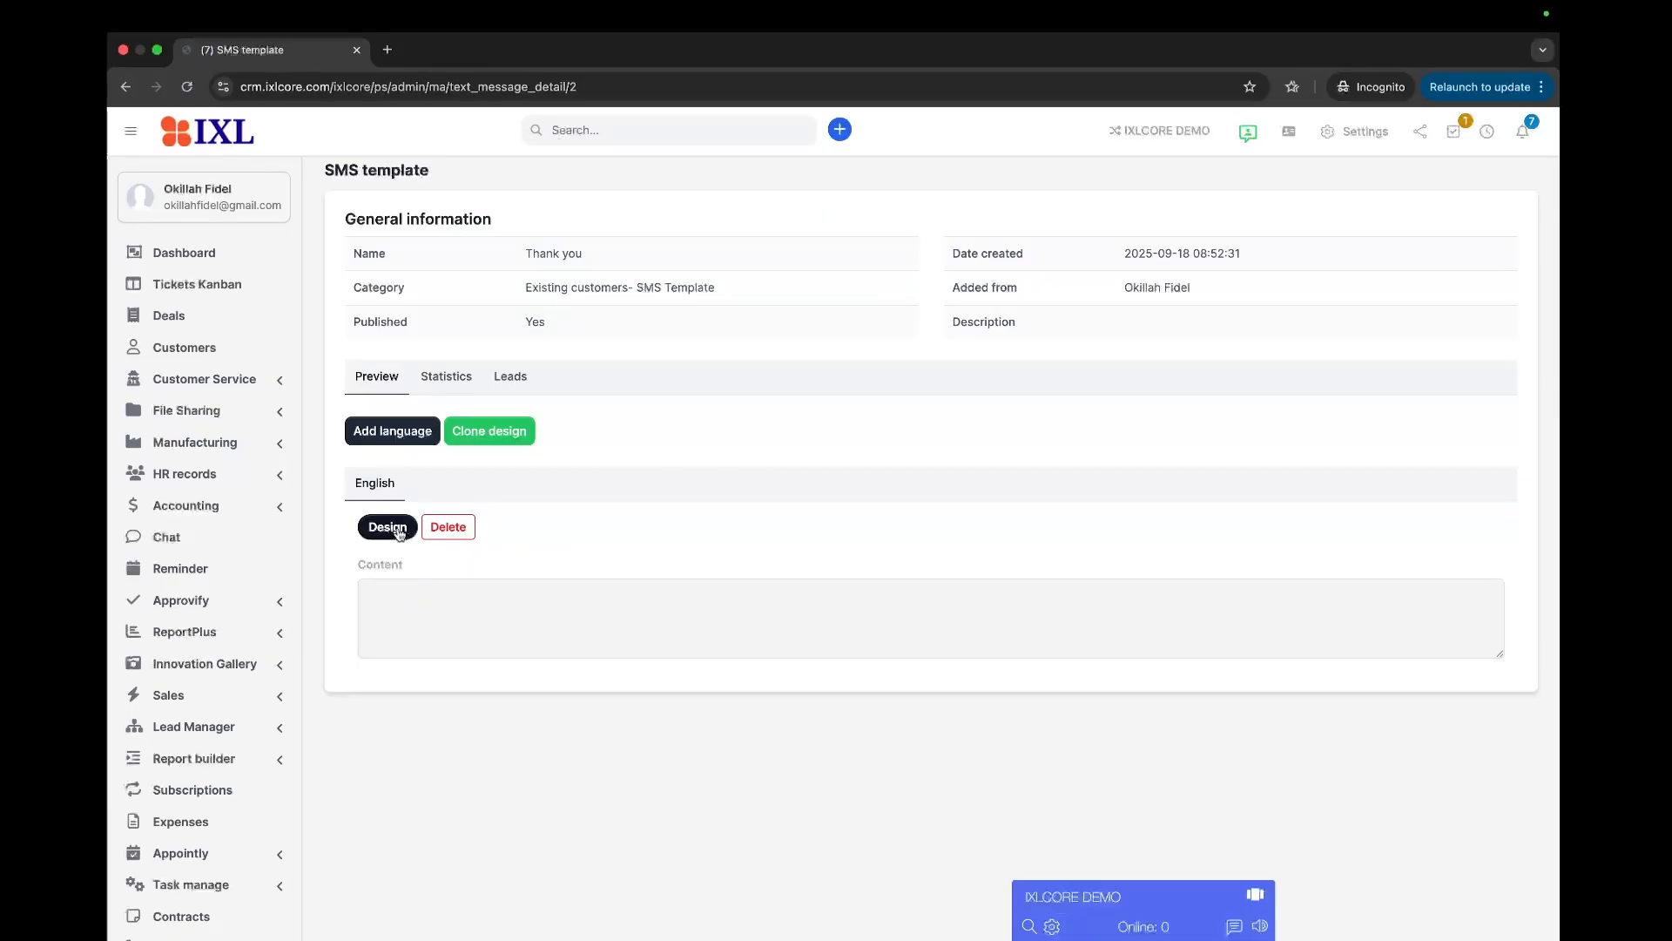
Open the English SMS design for editing and enter "Hi," as the start of its content.
click(397, 531)
scroll(610, 653, down, 3)
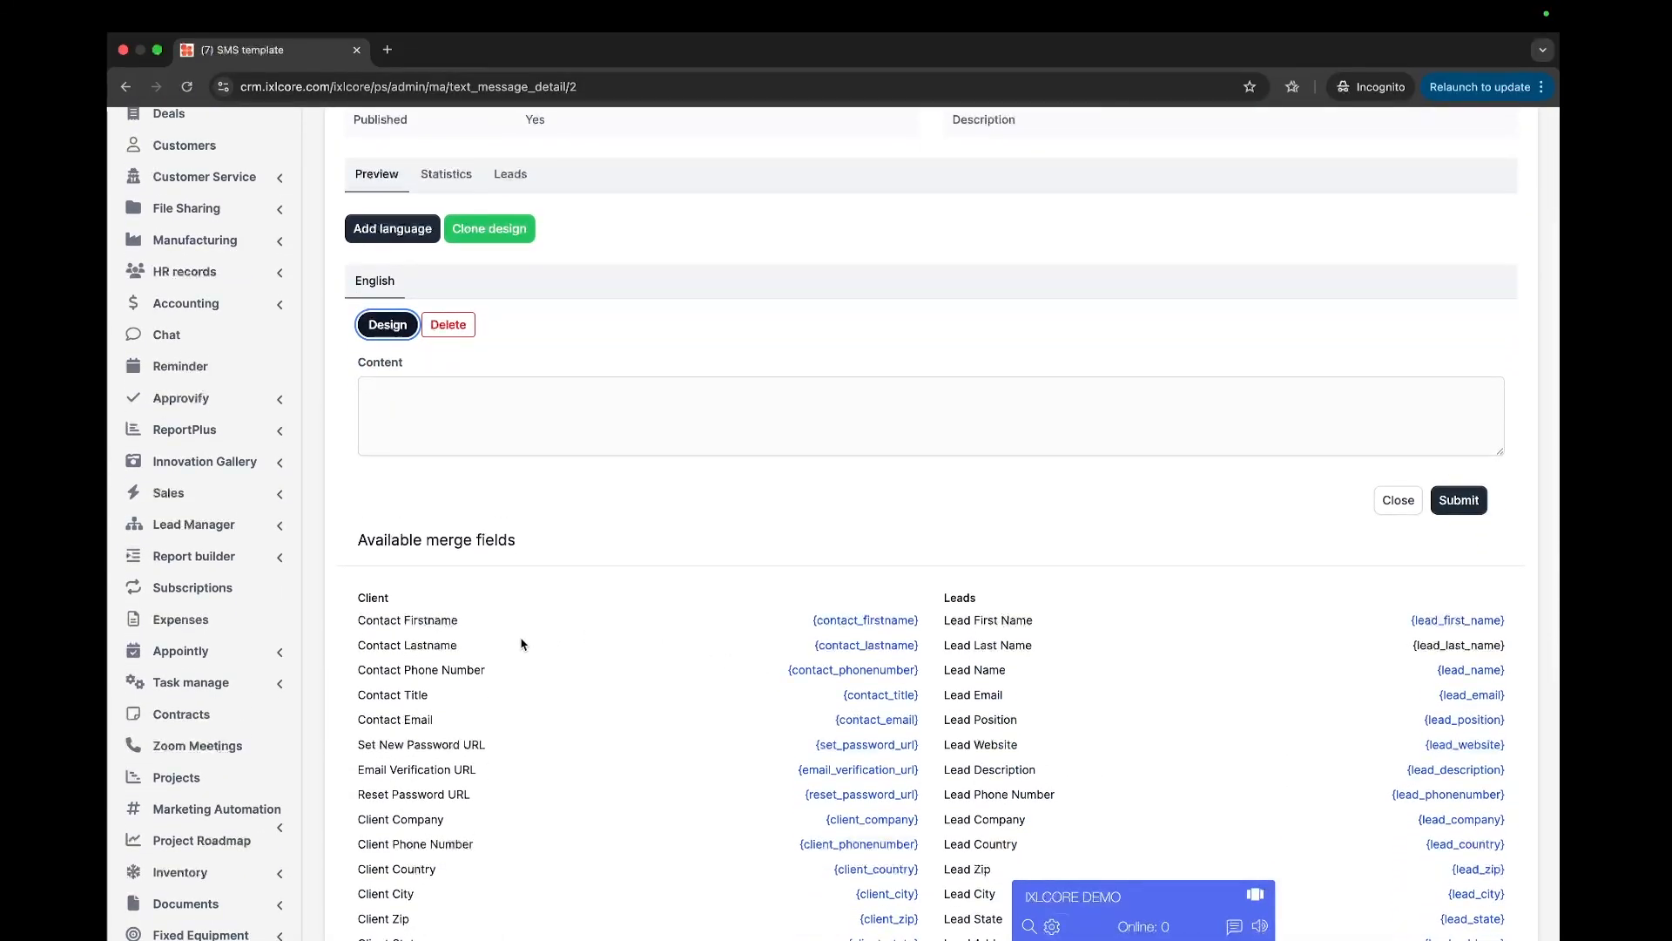
click(392, 396)
text(Hi,)
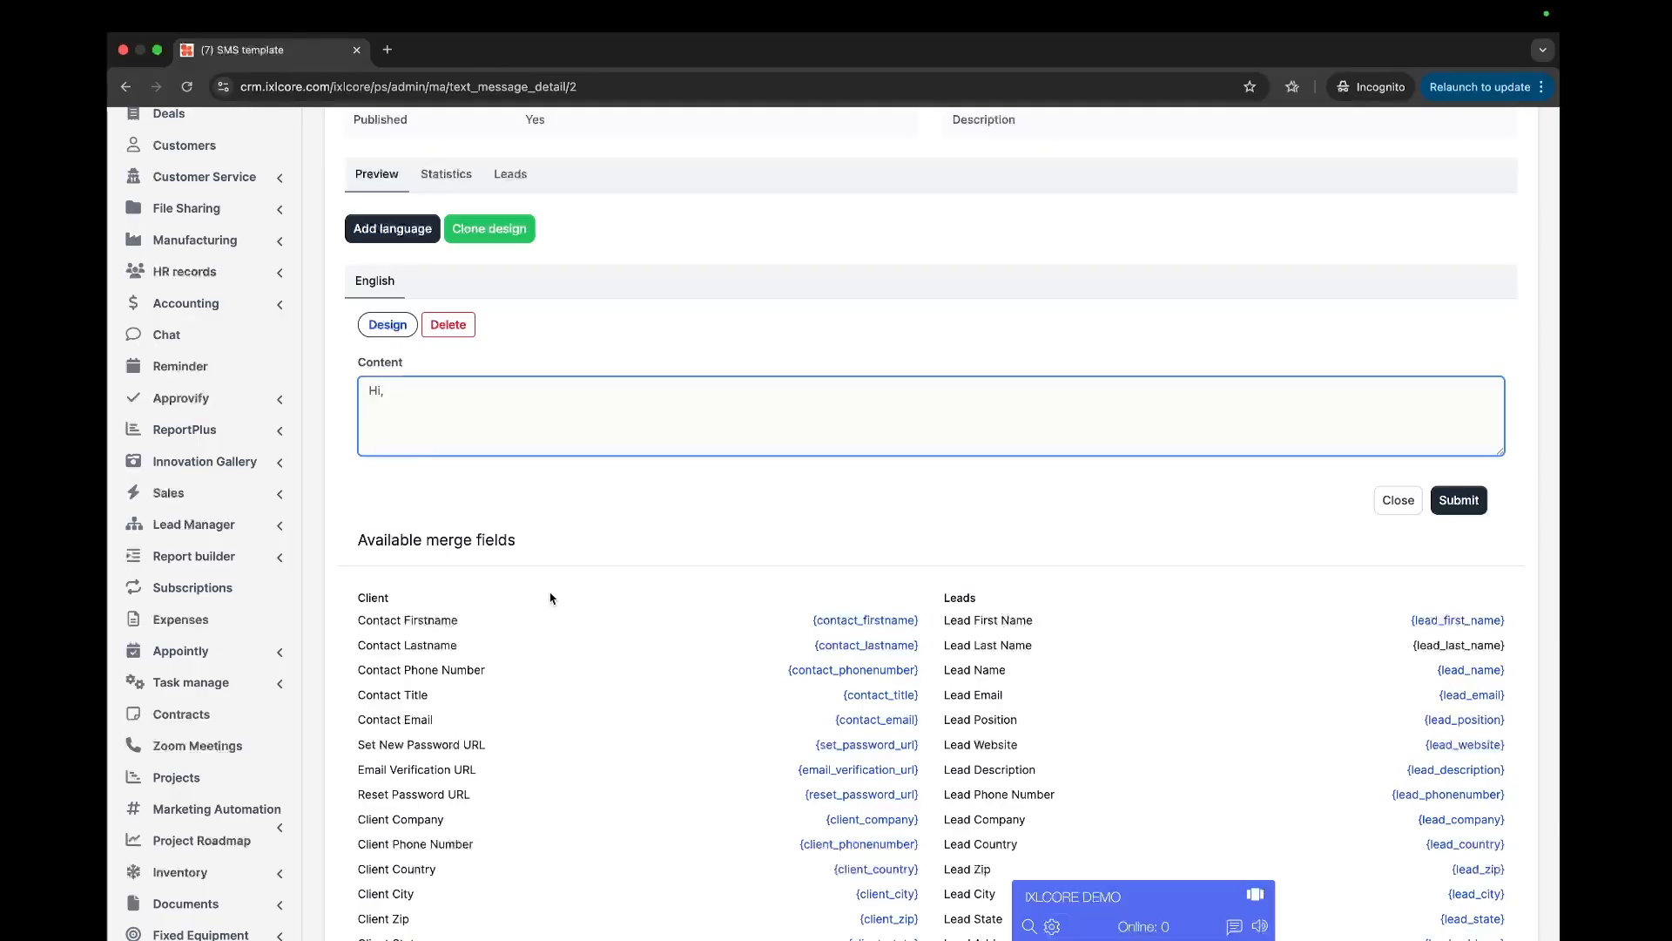
Insert the {contact_firstname} merge field after "Hi", add the line "Thank you for your support." and save the SMS content.
drag(813, 620, 917, 623)
key(super+c)
click(927, 627)
click(924, 621)
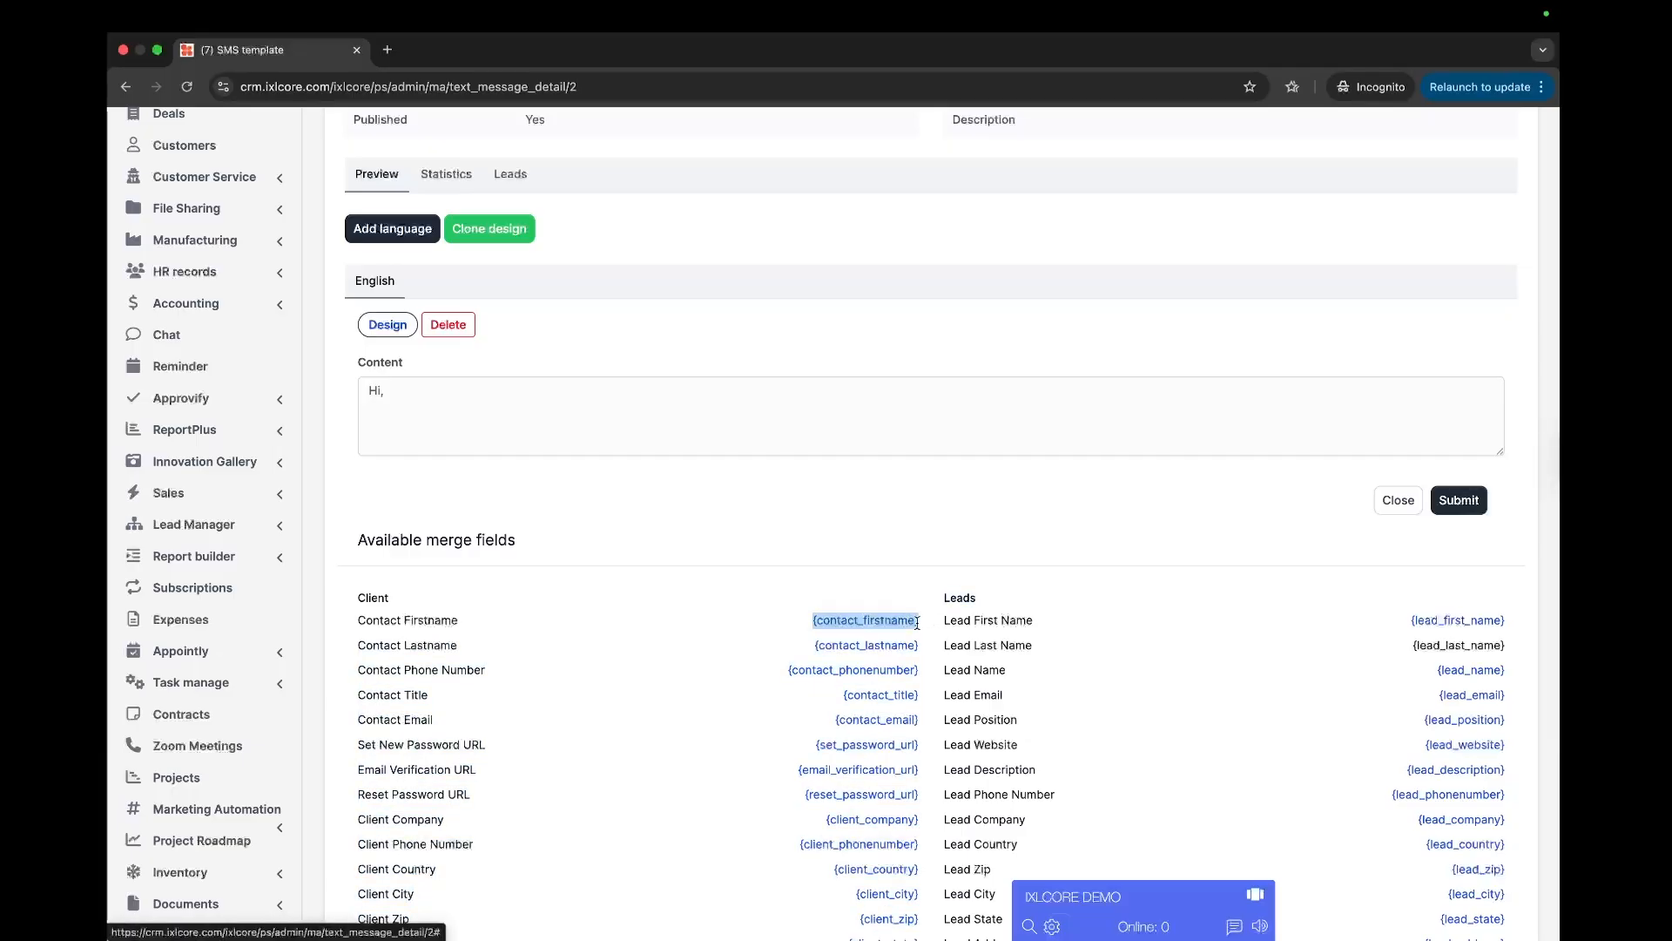
click(402, 395)
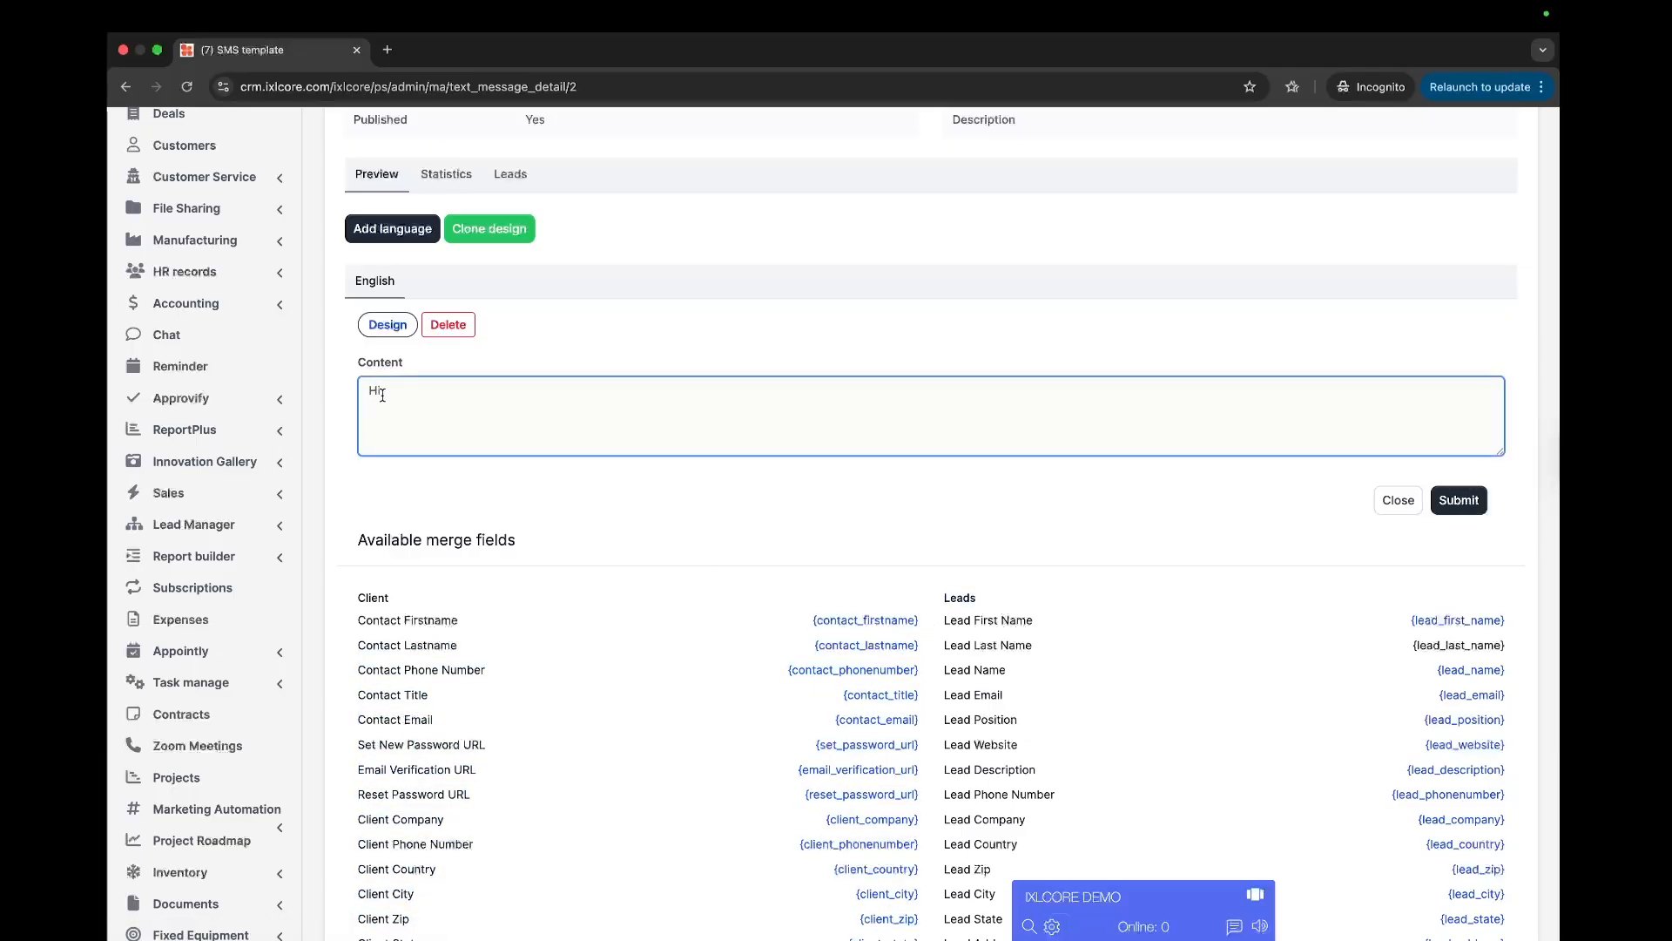
key(super+v)
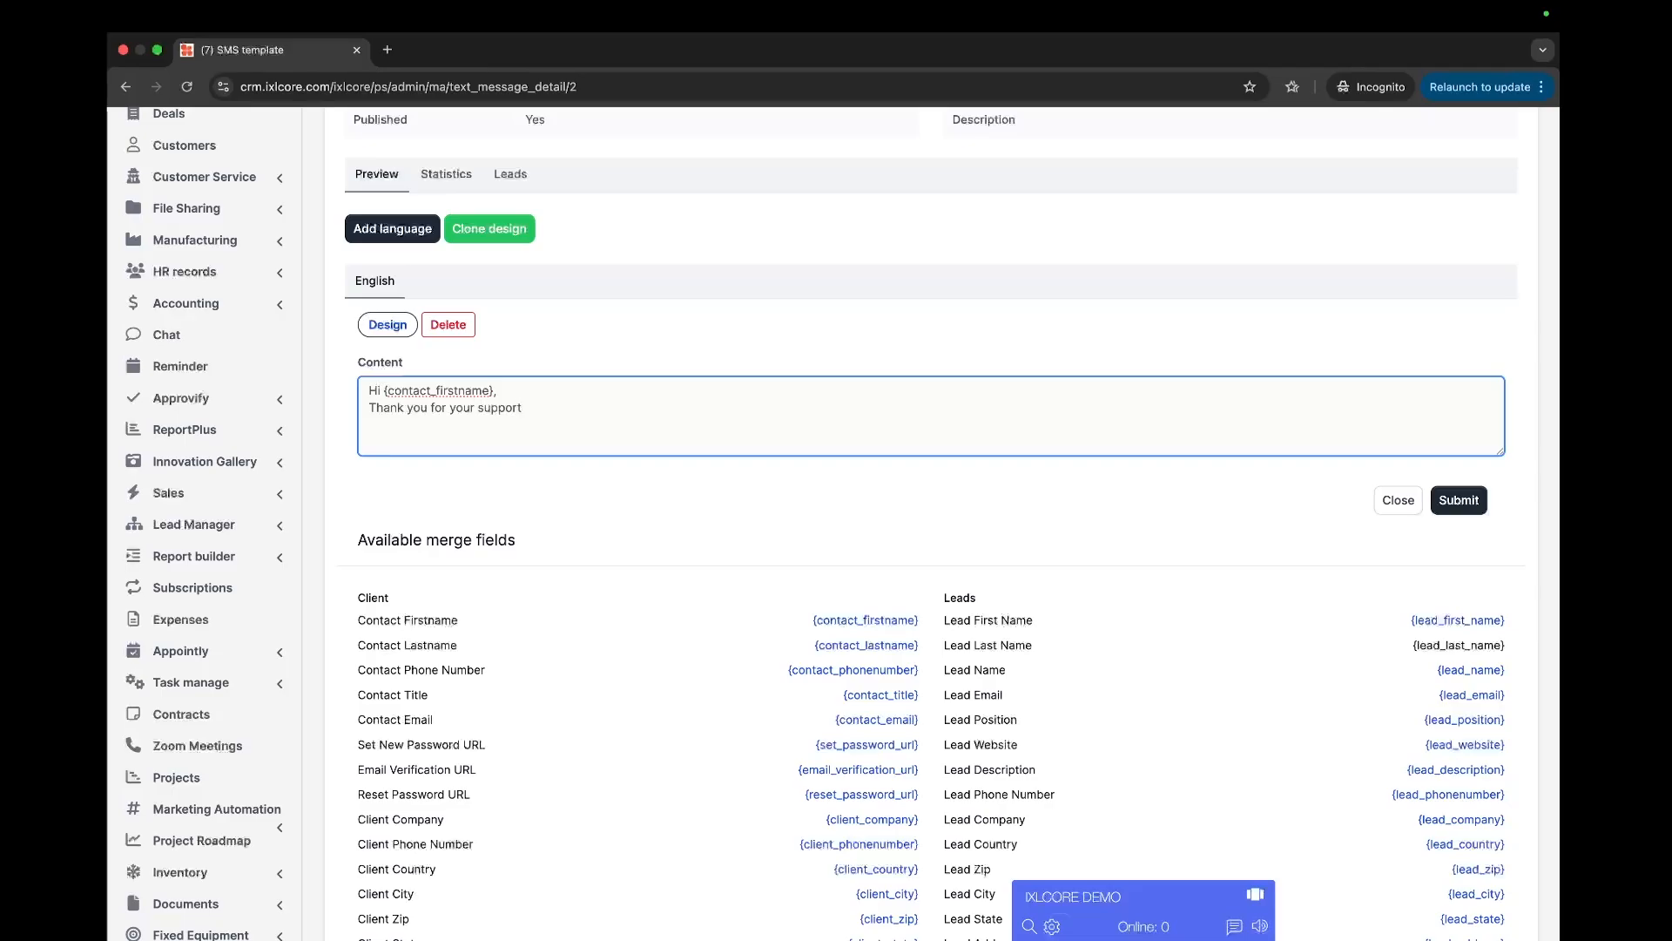
click(1459, 500)
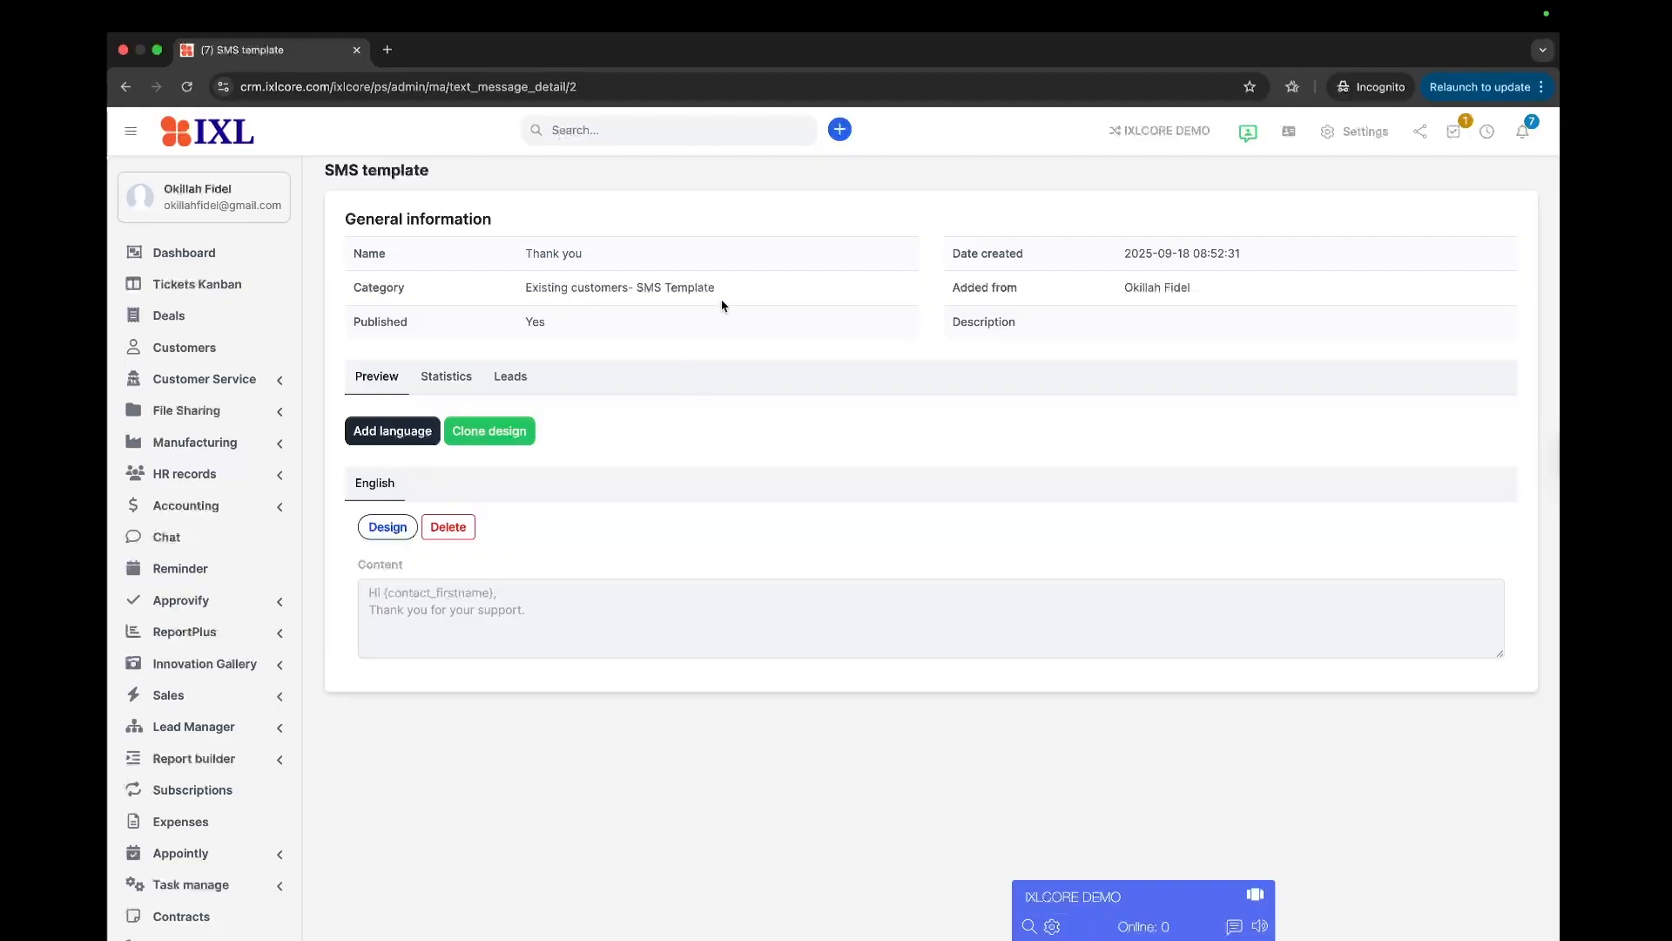
Return to the Marketing Automation settings and open the list of email templates.
scroll(684, 497, down, 6)
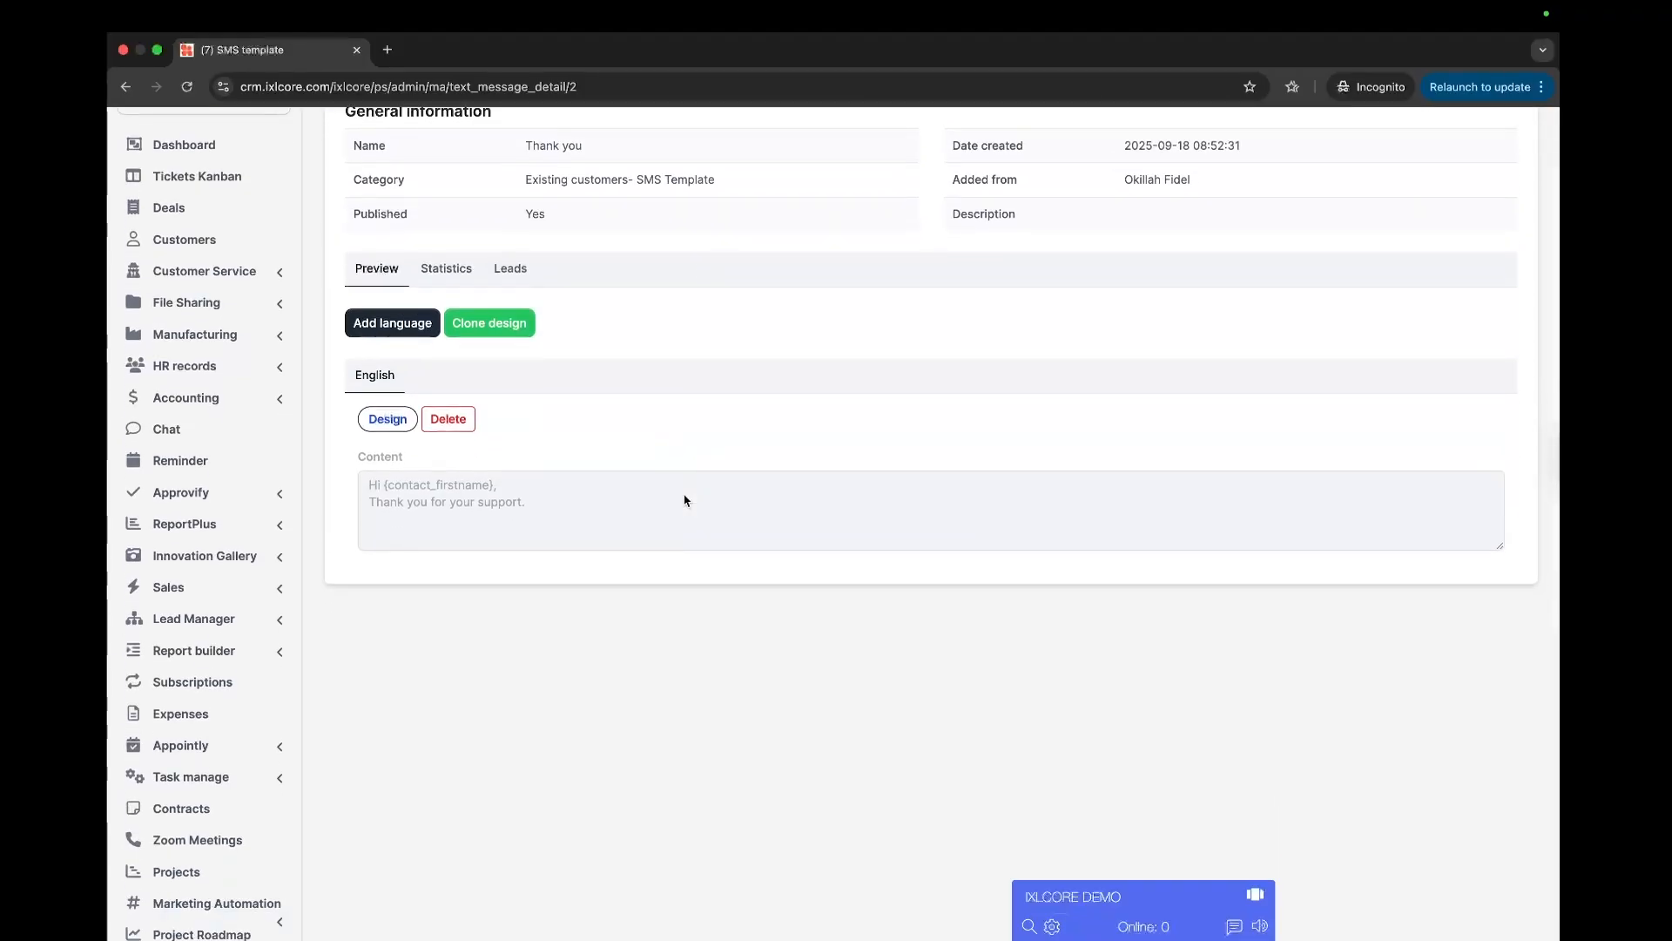
scroll(684, 496, up, 3)
scroll(683, 496, down, 2)
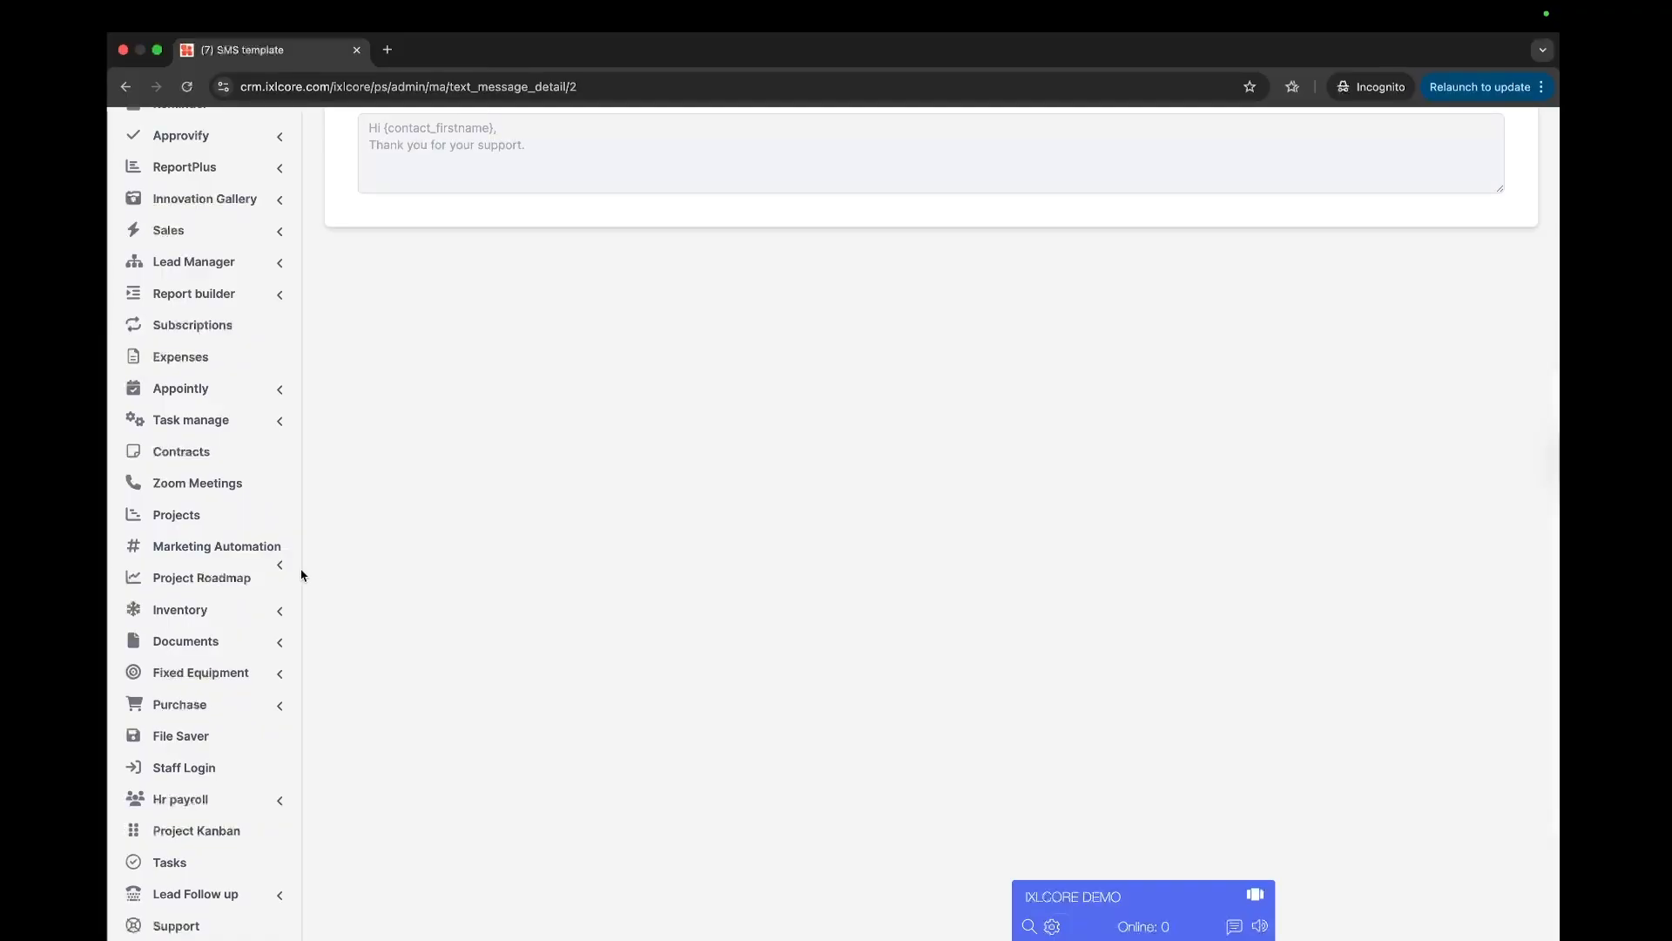
click(266, 546)
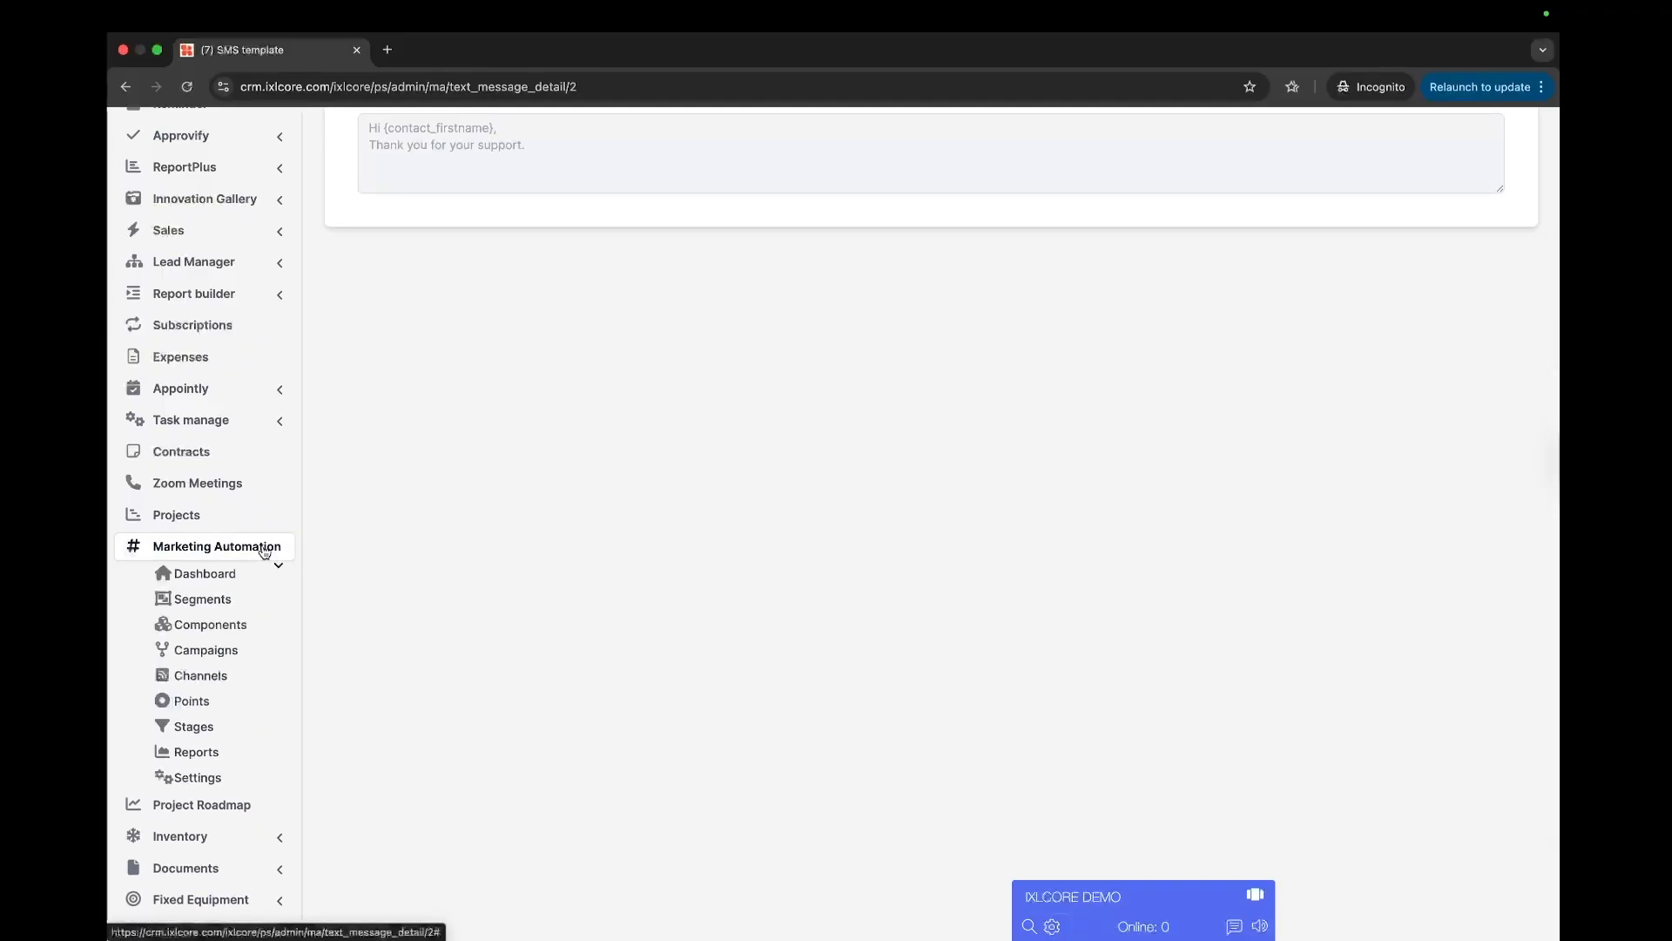
click(197, 778)
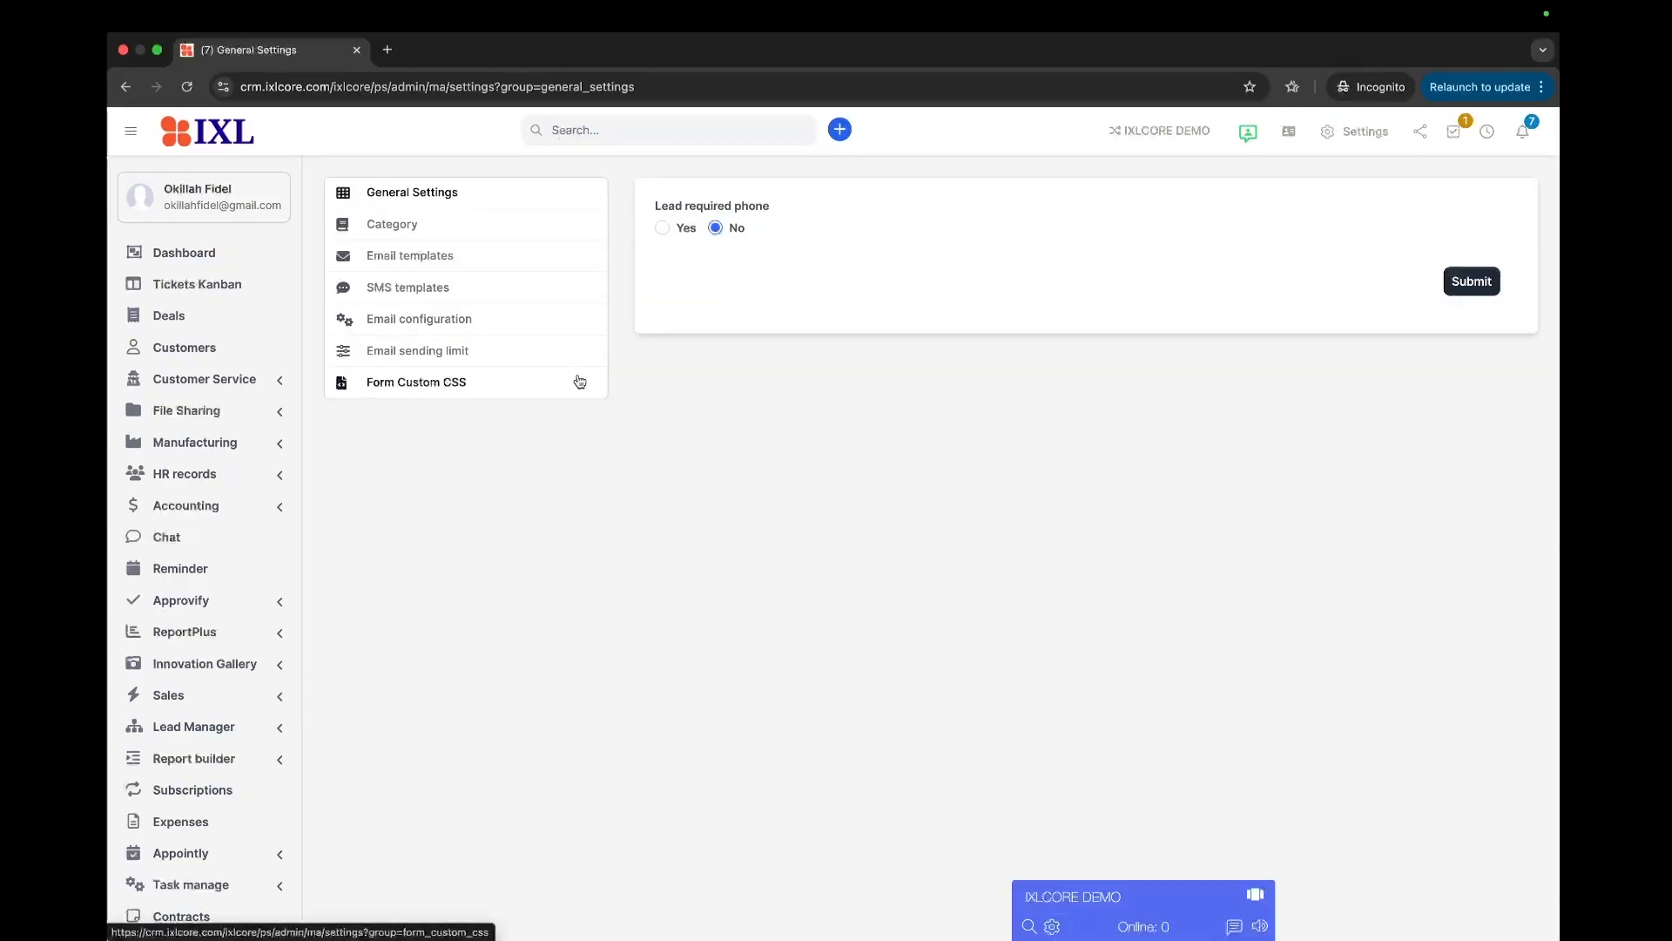
click(429, 266)
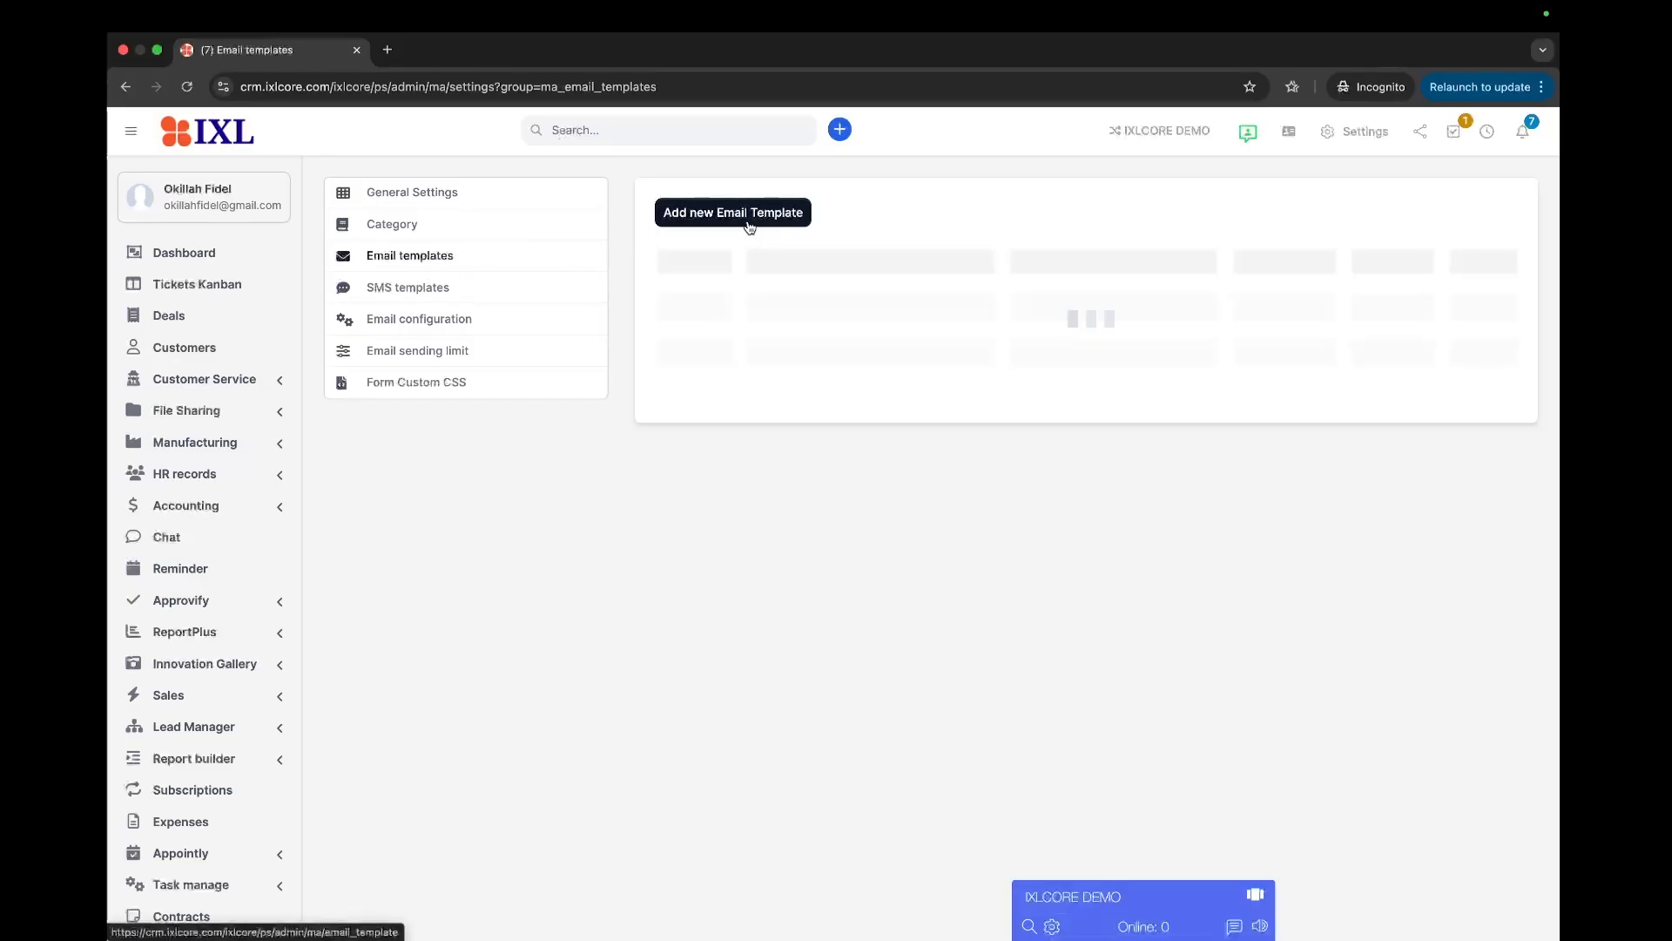
Create a published email template named "Existing clients" in the category "Existing Customers - Email Template".
click(749, 225)
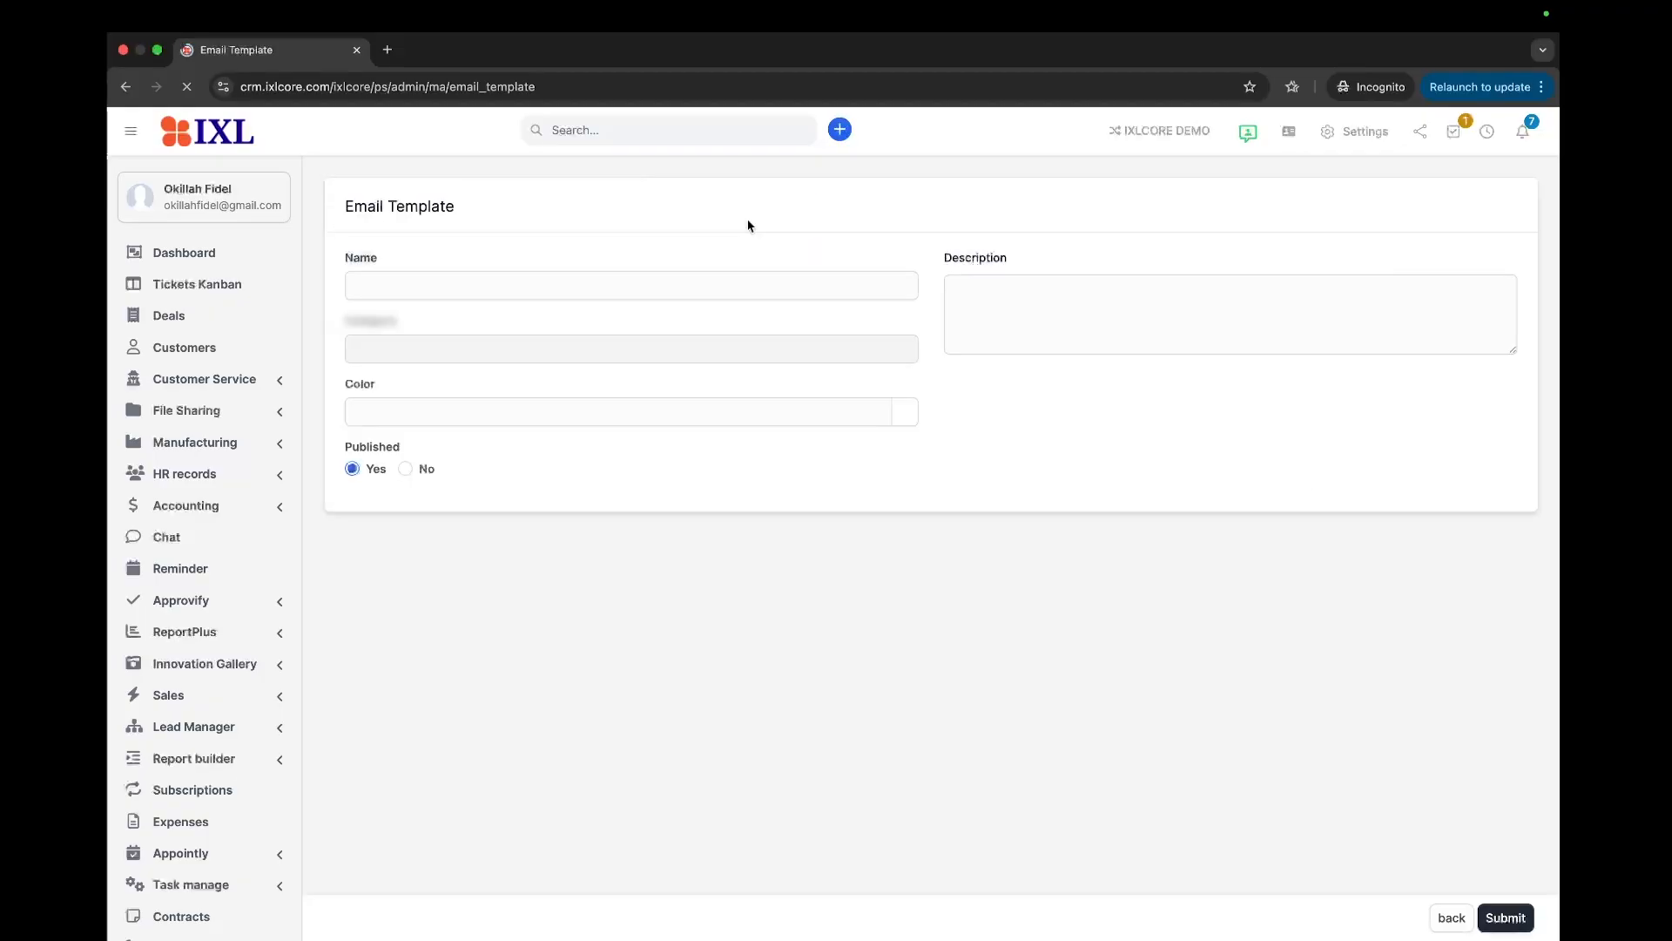
click(452, 284)
text(Existing clients)
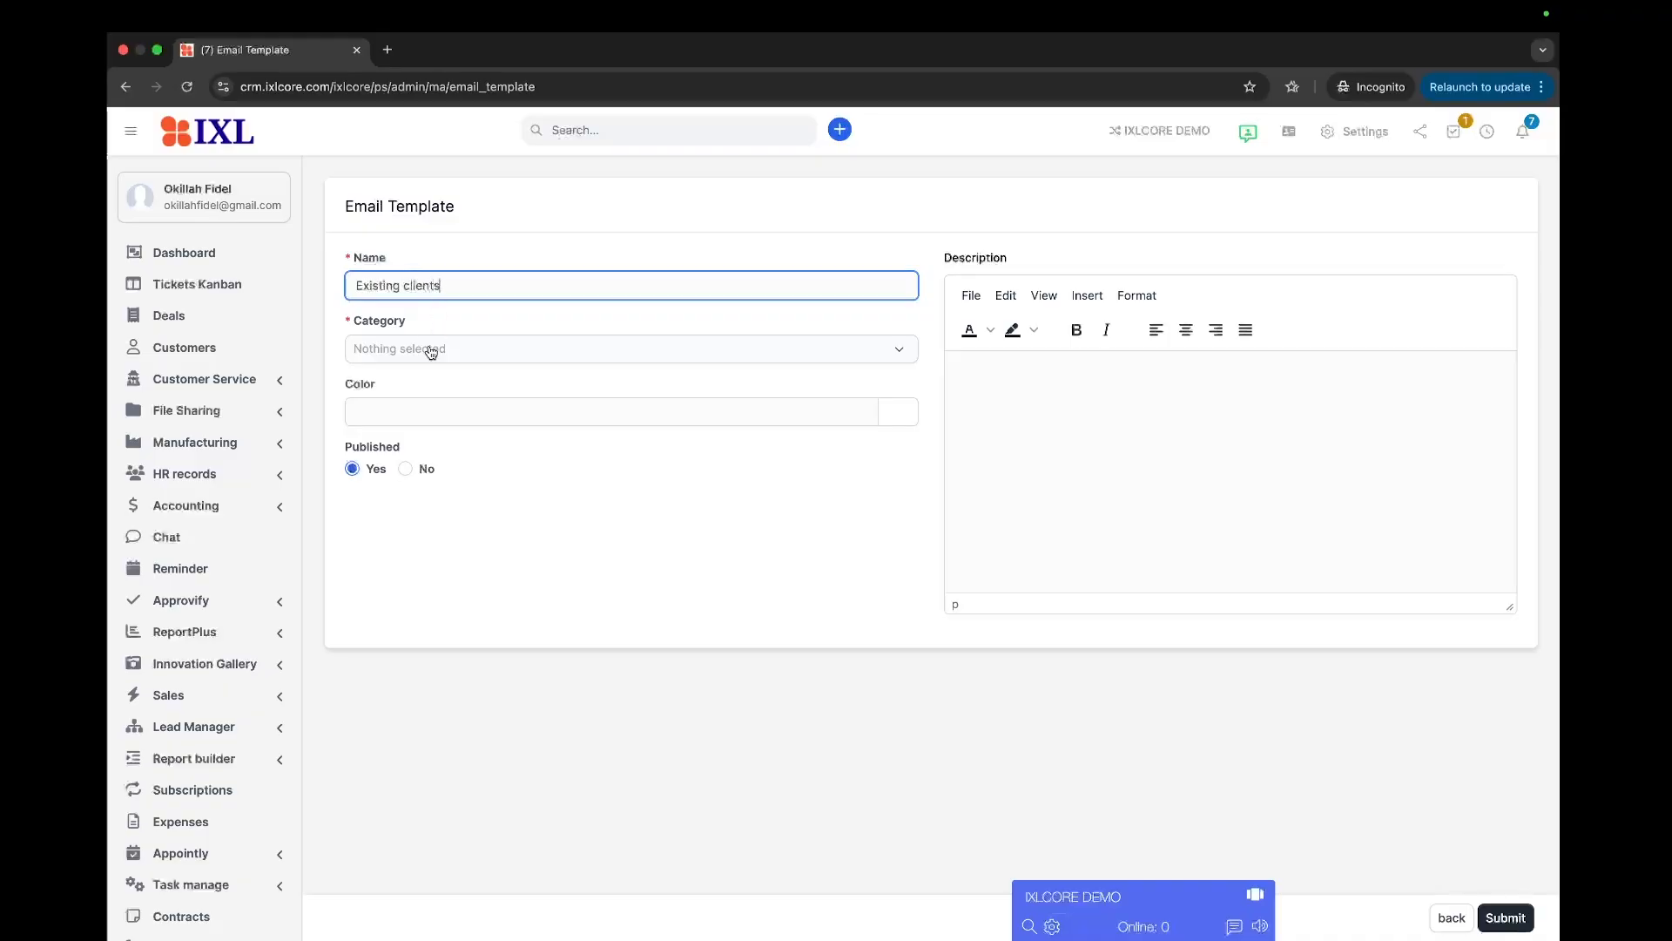
click(431, 352)
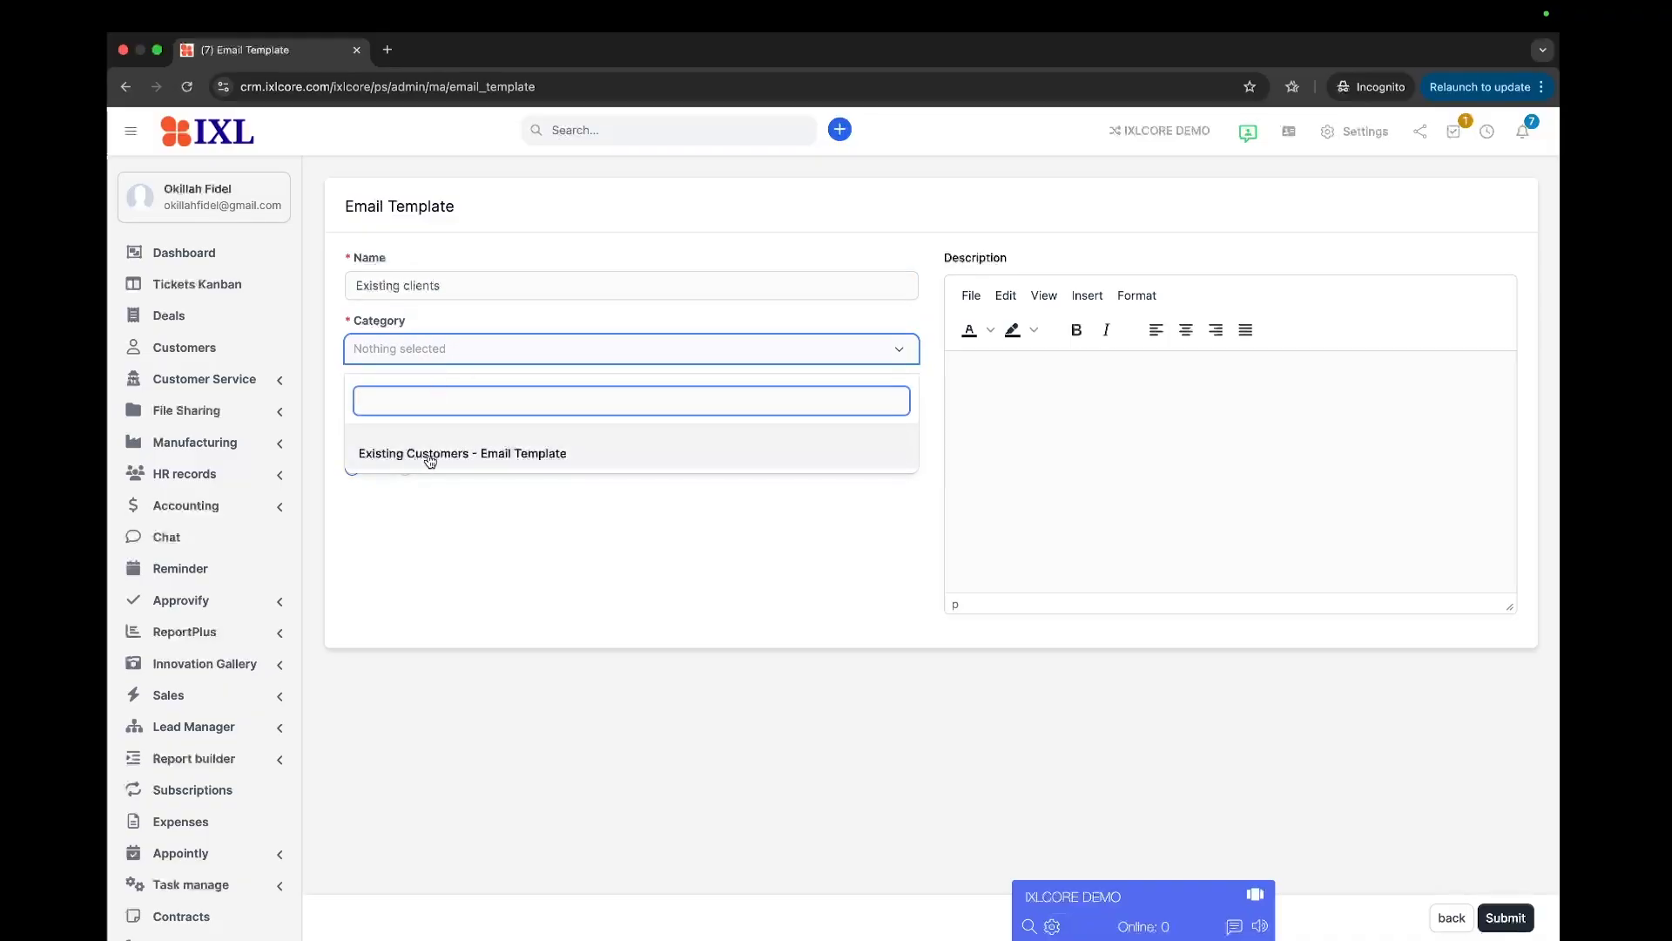
click(490, 459)
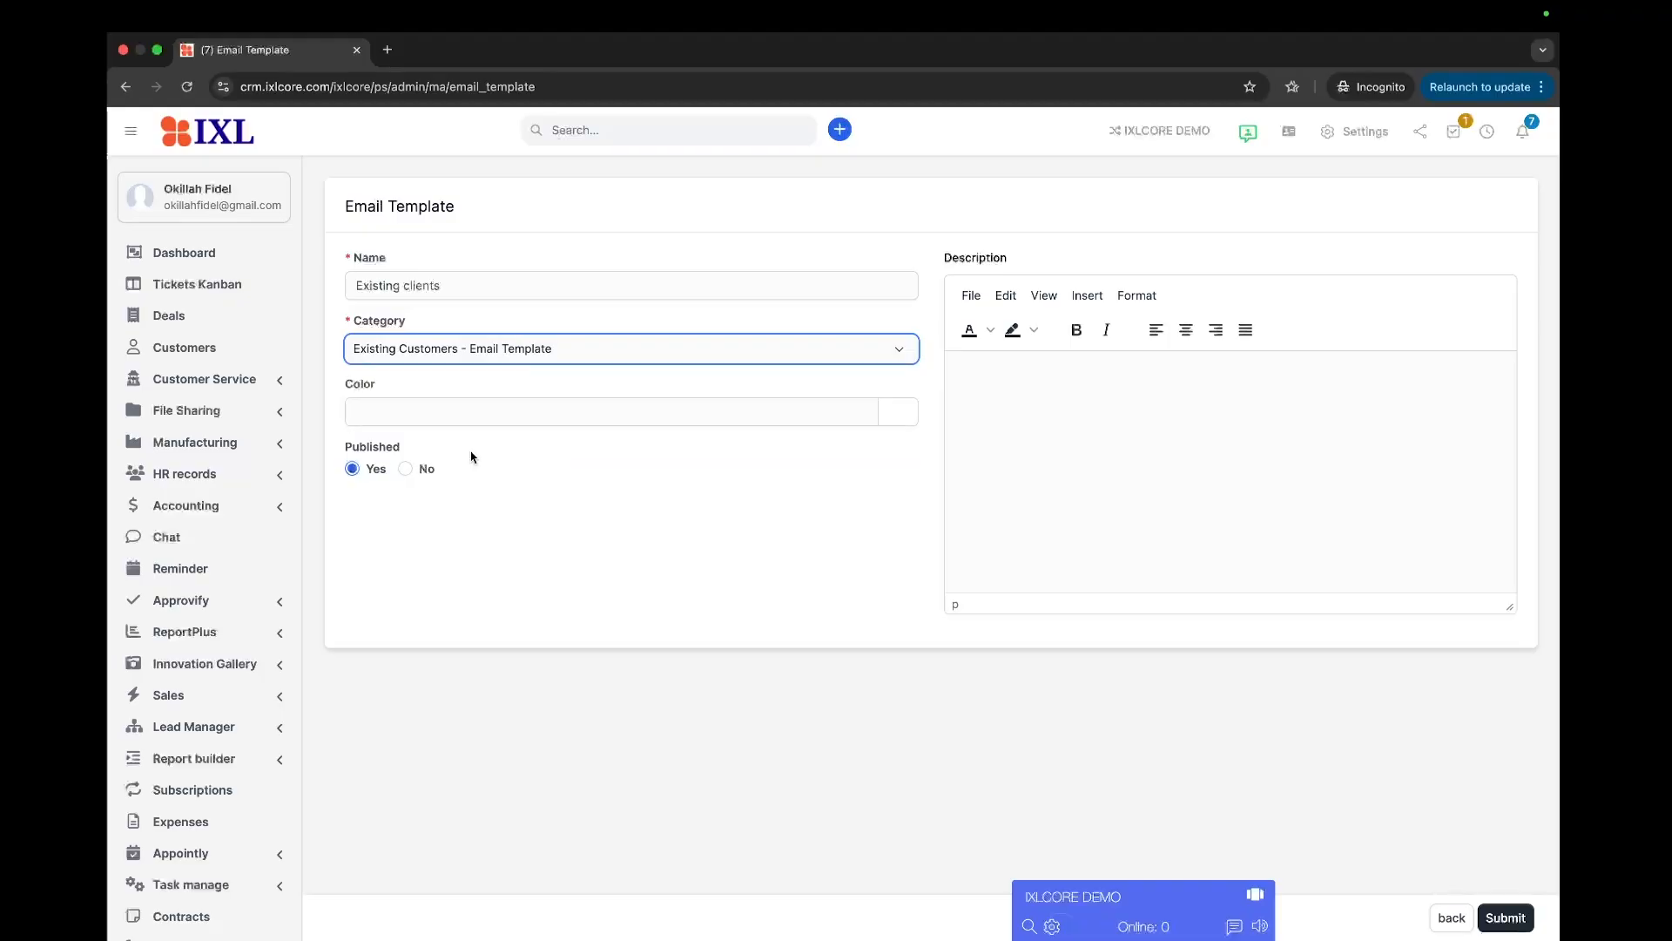
click(1504, 918)
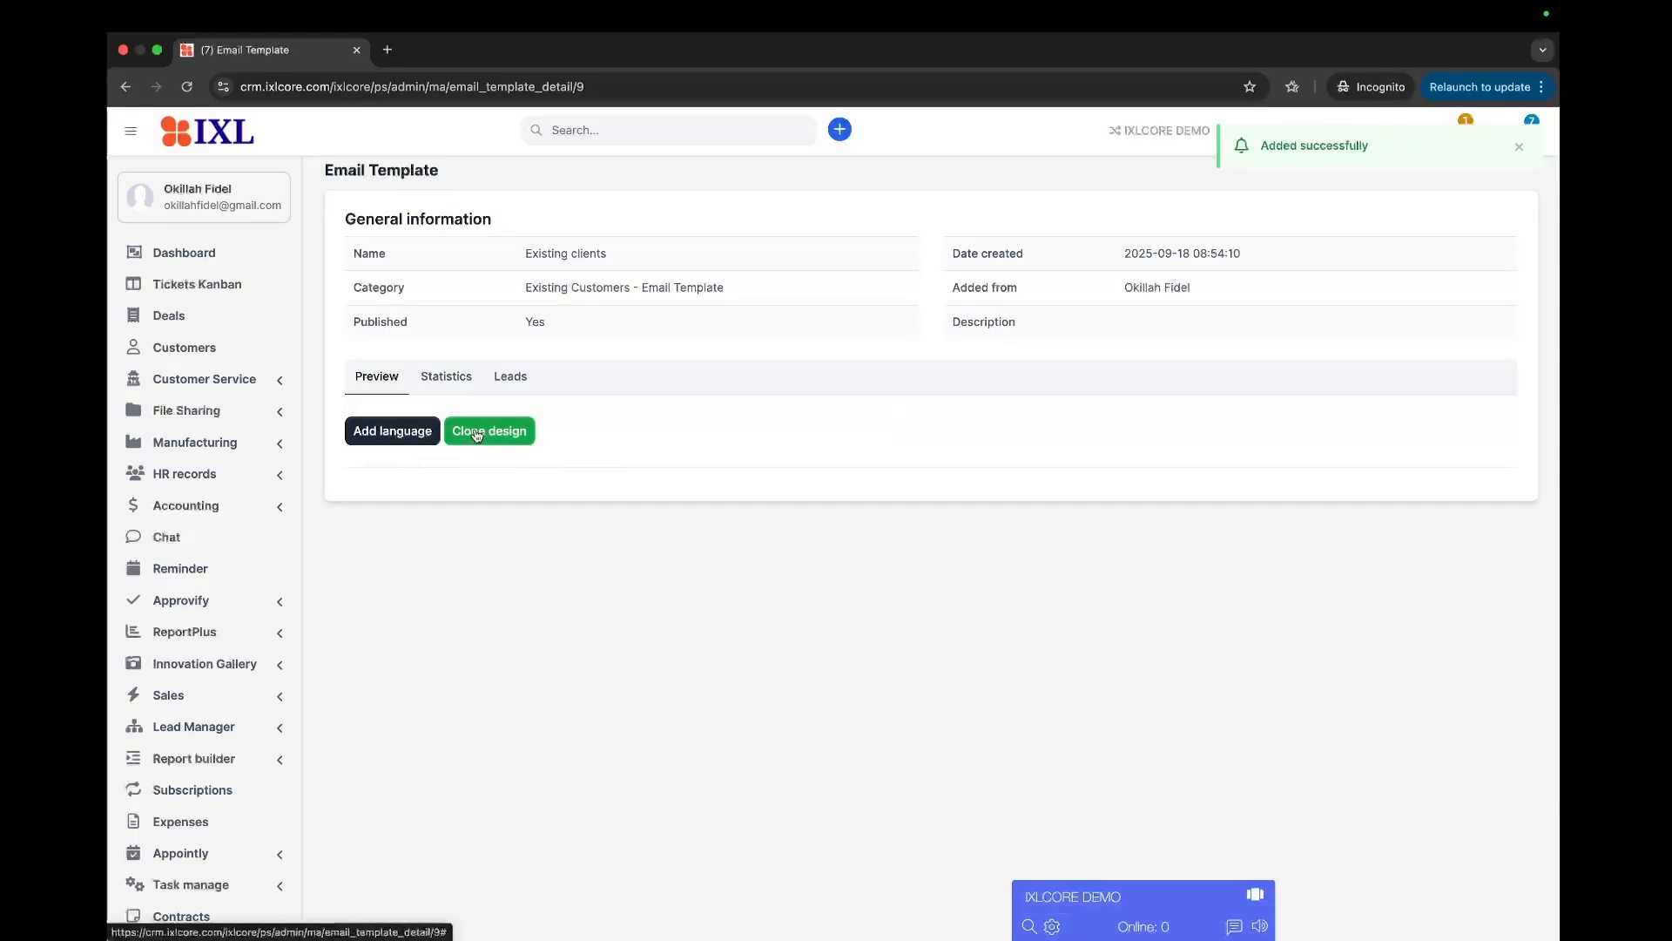
Add English as a language for the "Existing clients" email template.
click(408, 432)
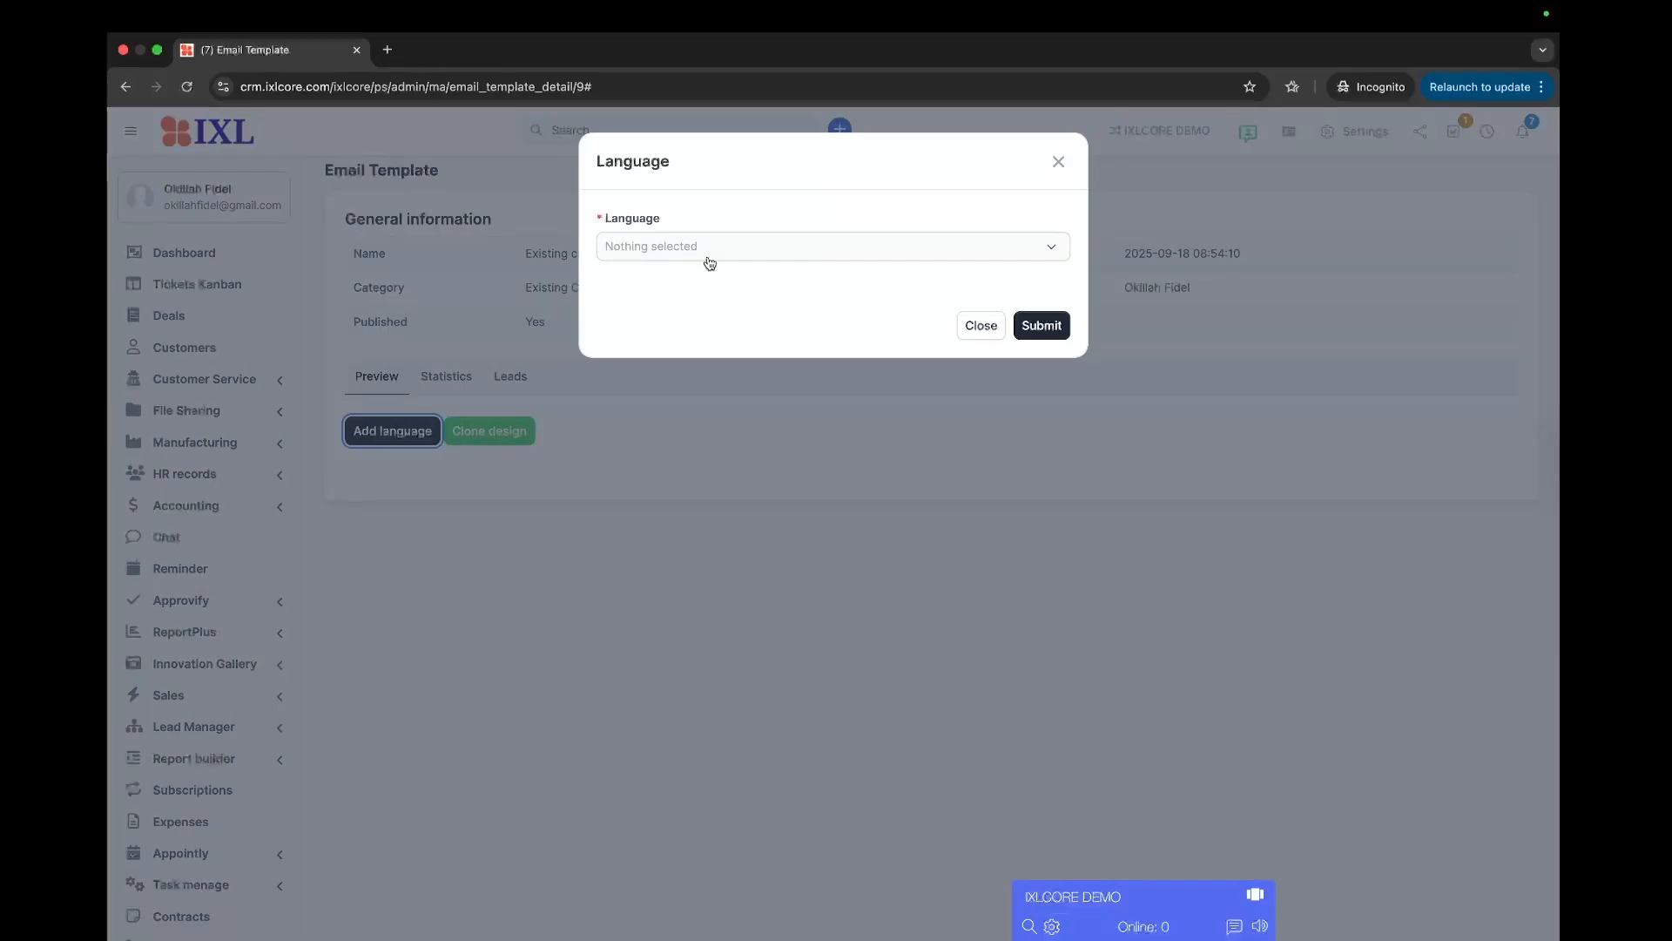
click(710, 263)
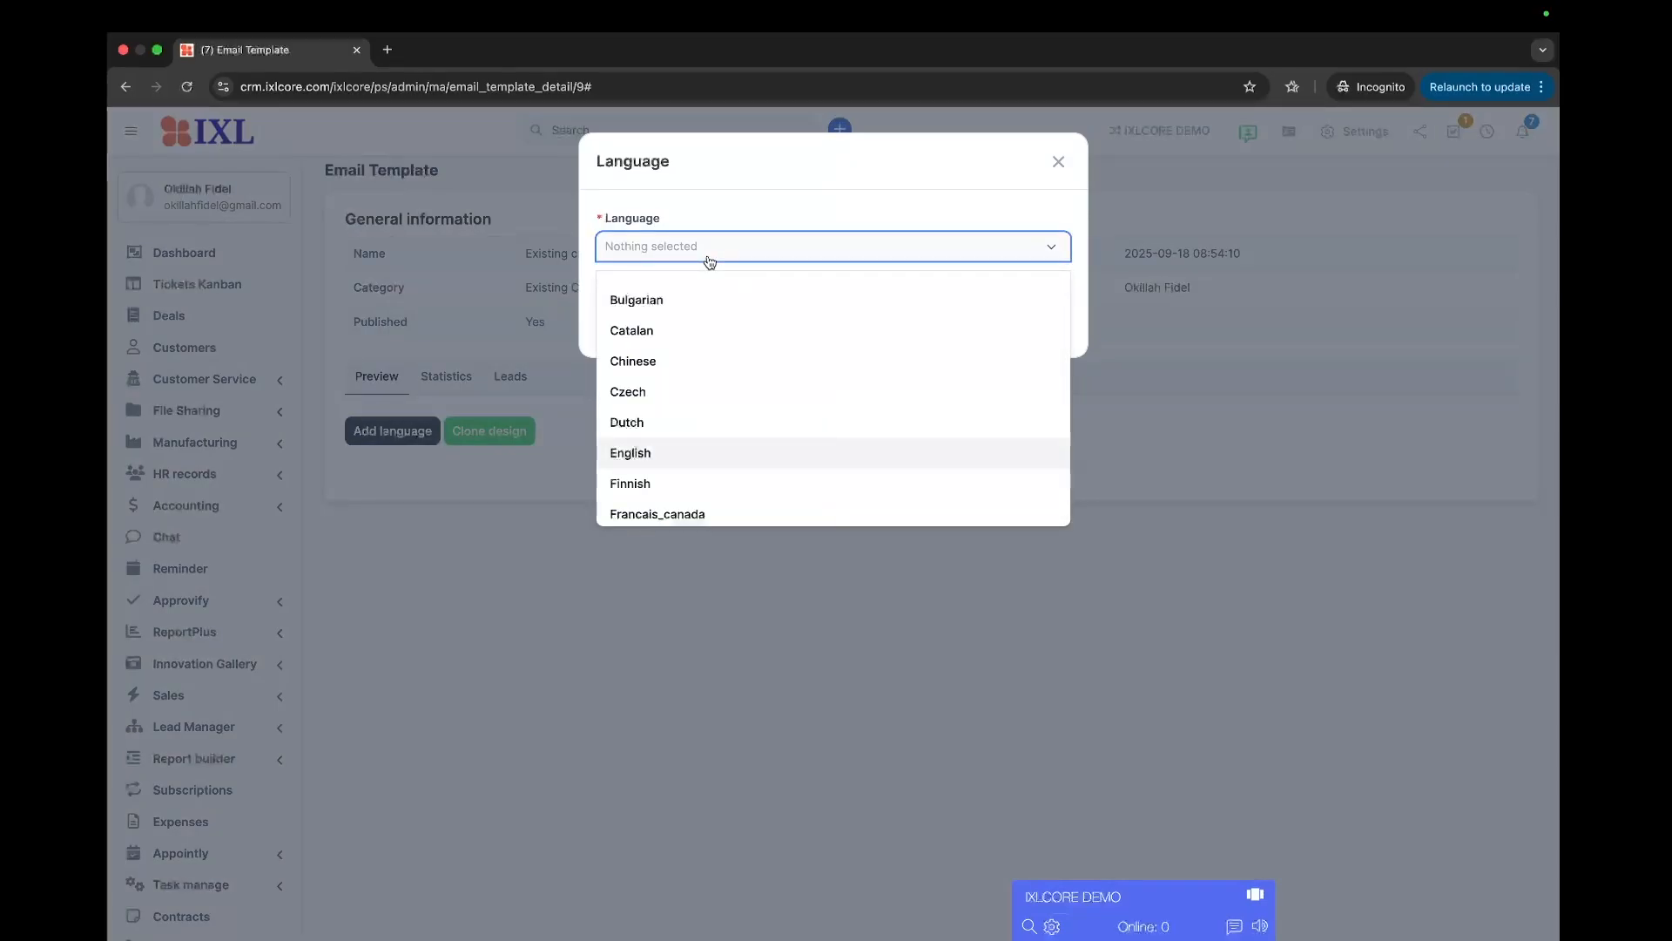
click(663, 451)
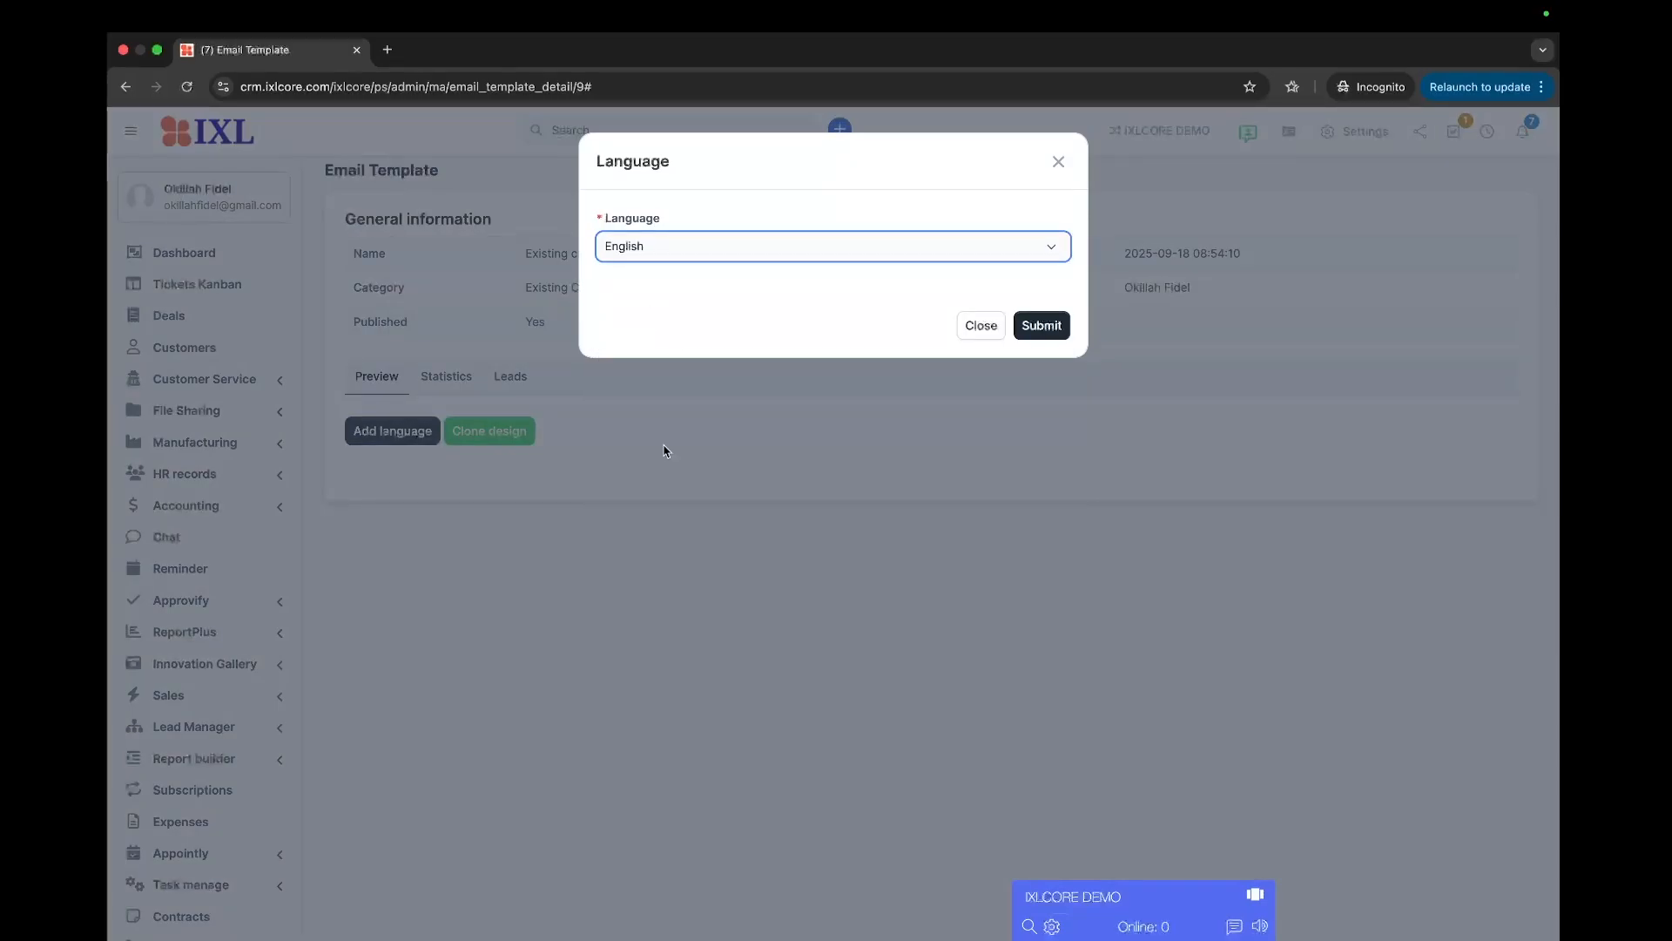
click(1039, 325)
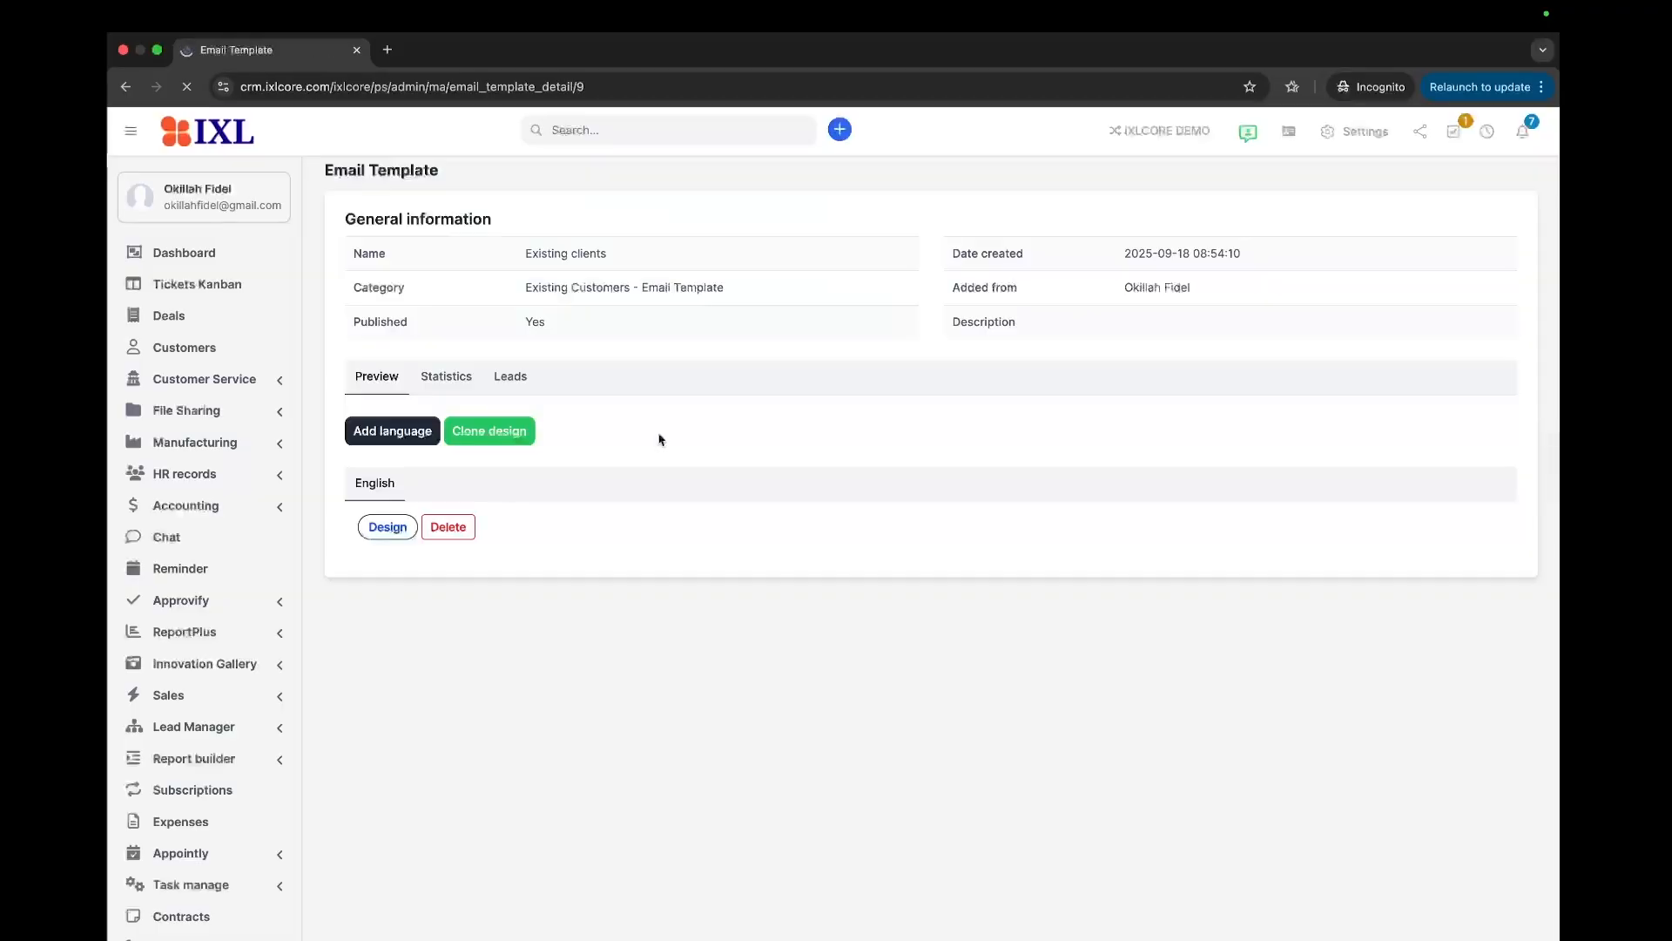
Open the English email design and place a heading block with an image block beneath it on the empty canvas.
click(389, 533)
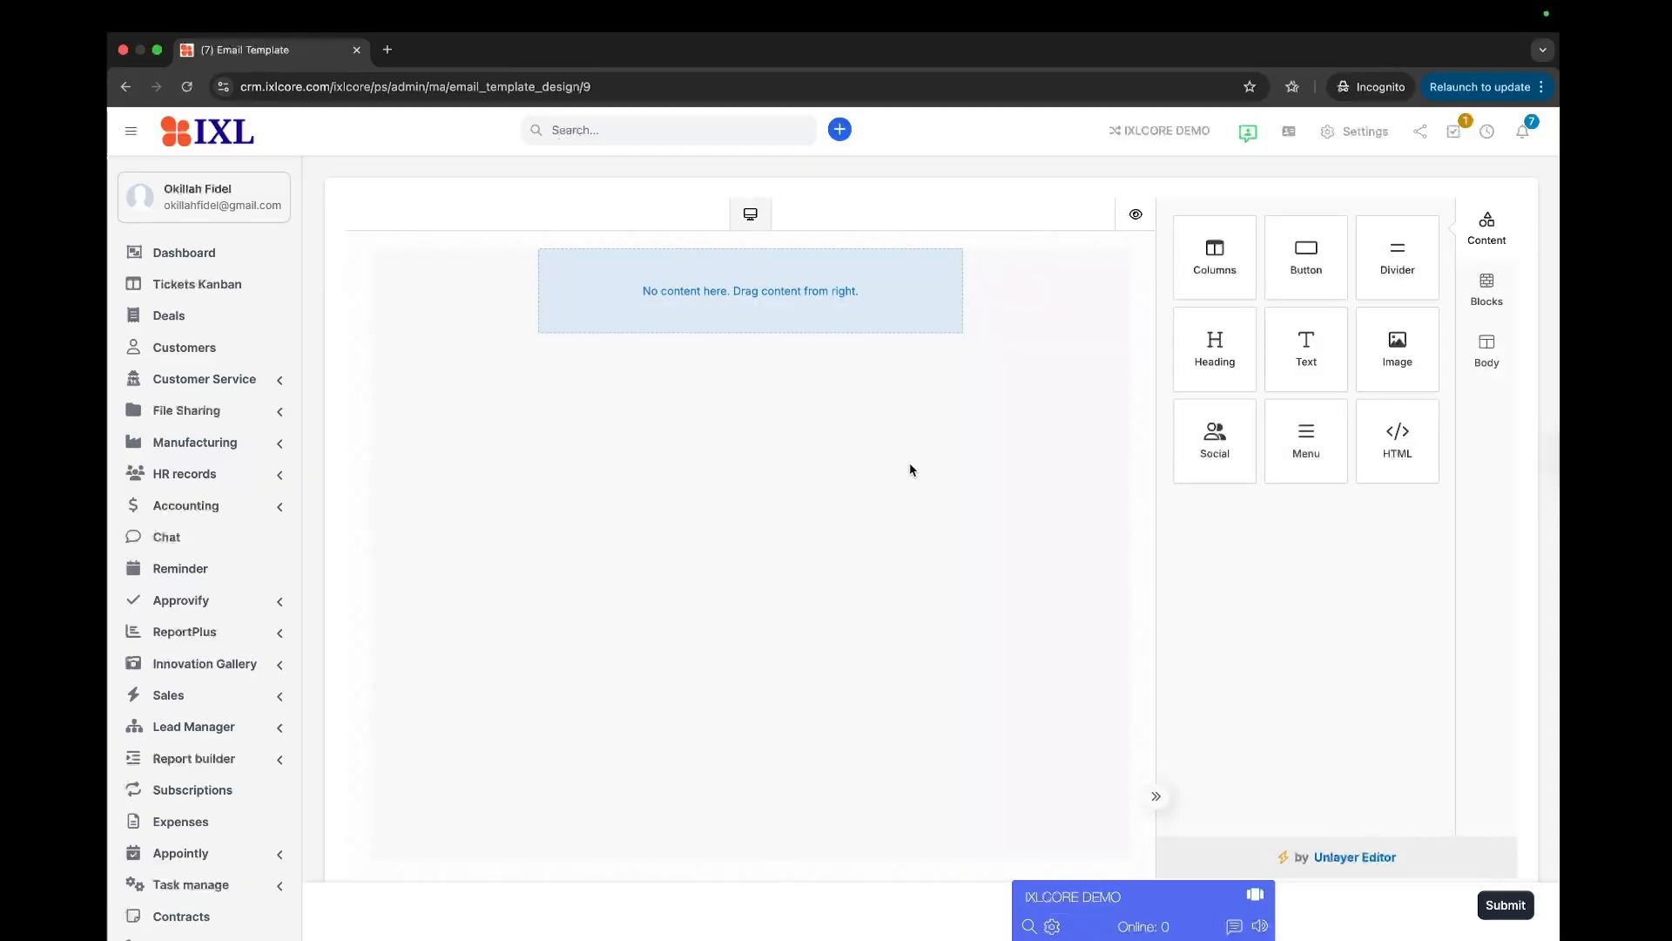
drag(1227, 358, 702, 303)
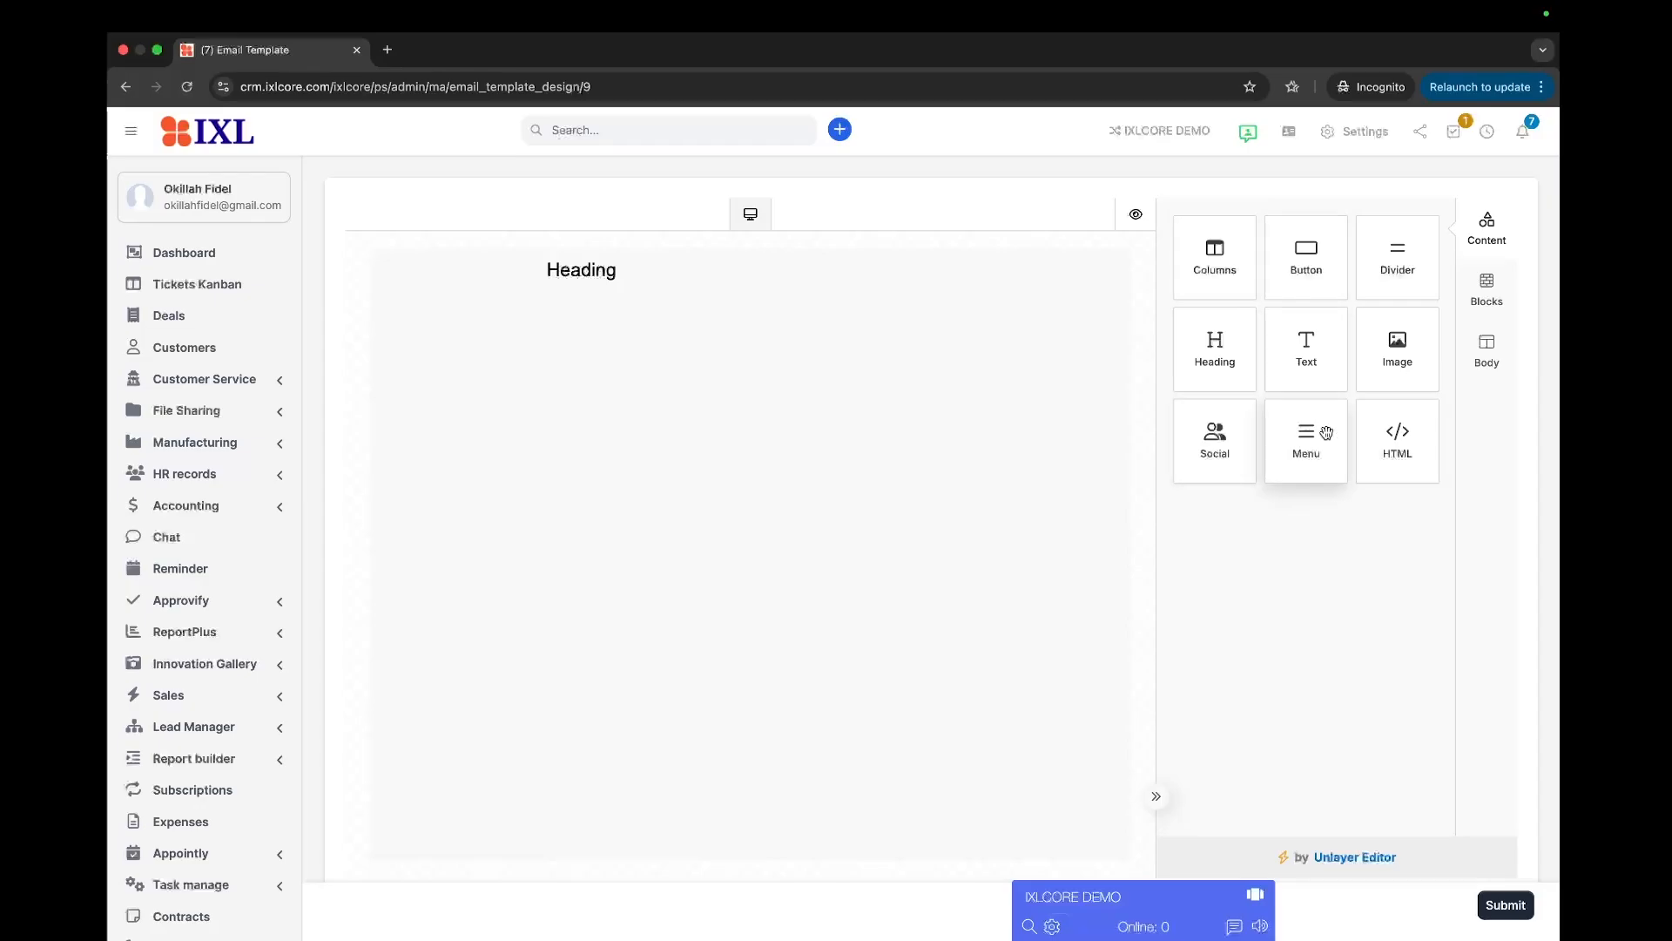
drag(1395, 347, 613, 384)
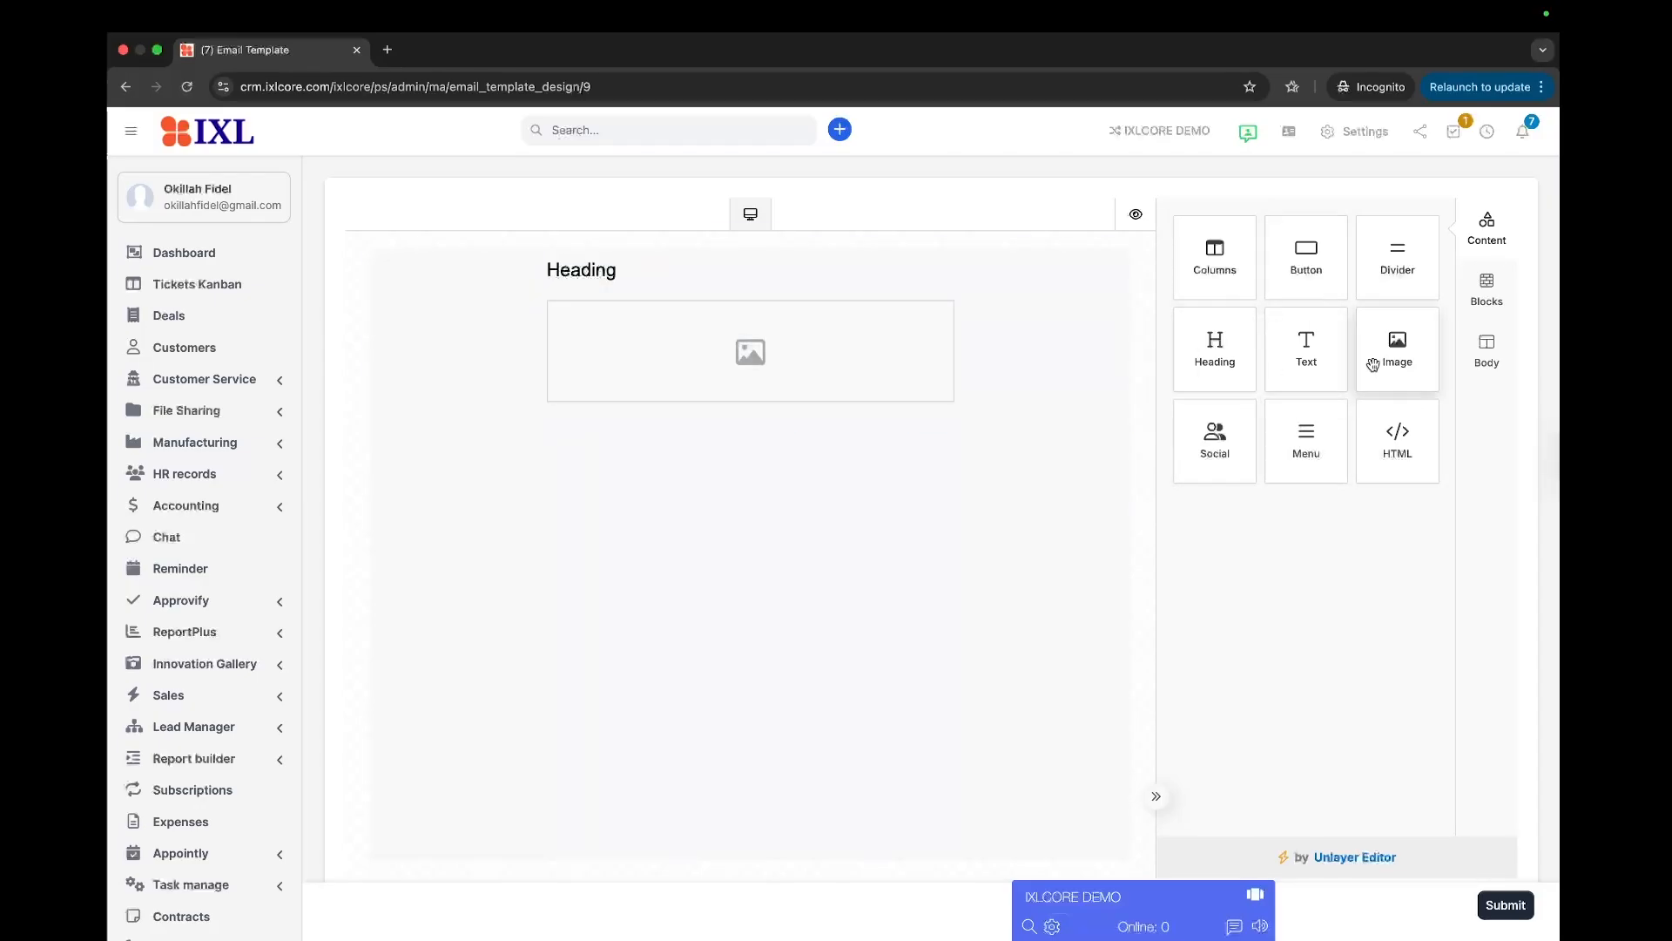
Replace the heading's placeholder text with "Welcome to Awesomehost".
click(616, 270)
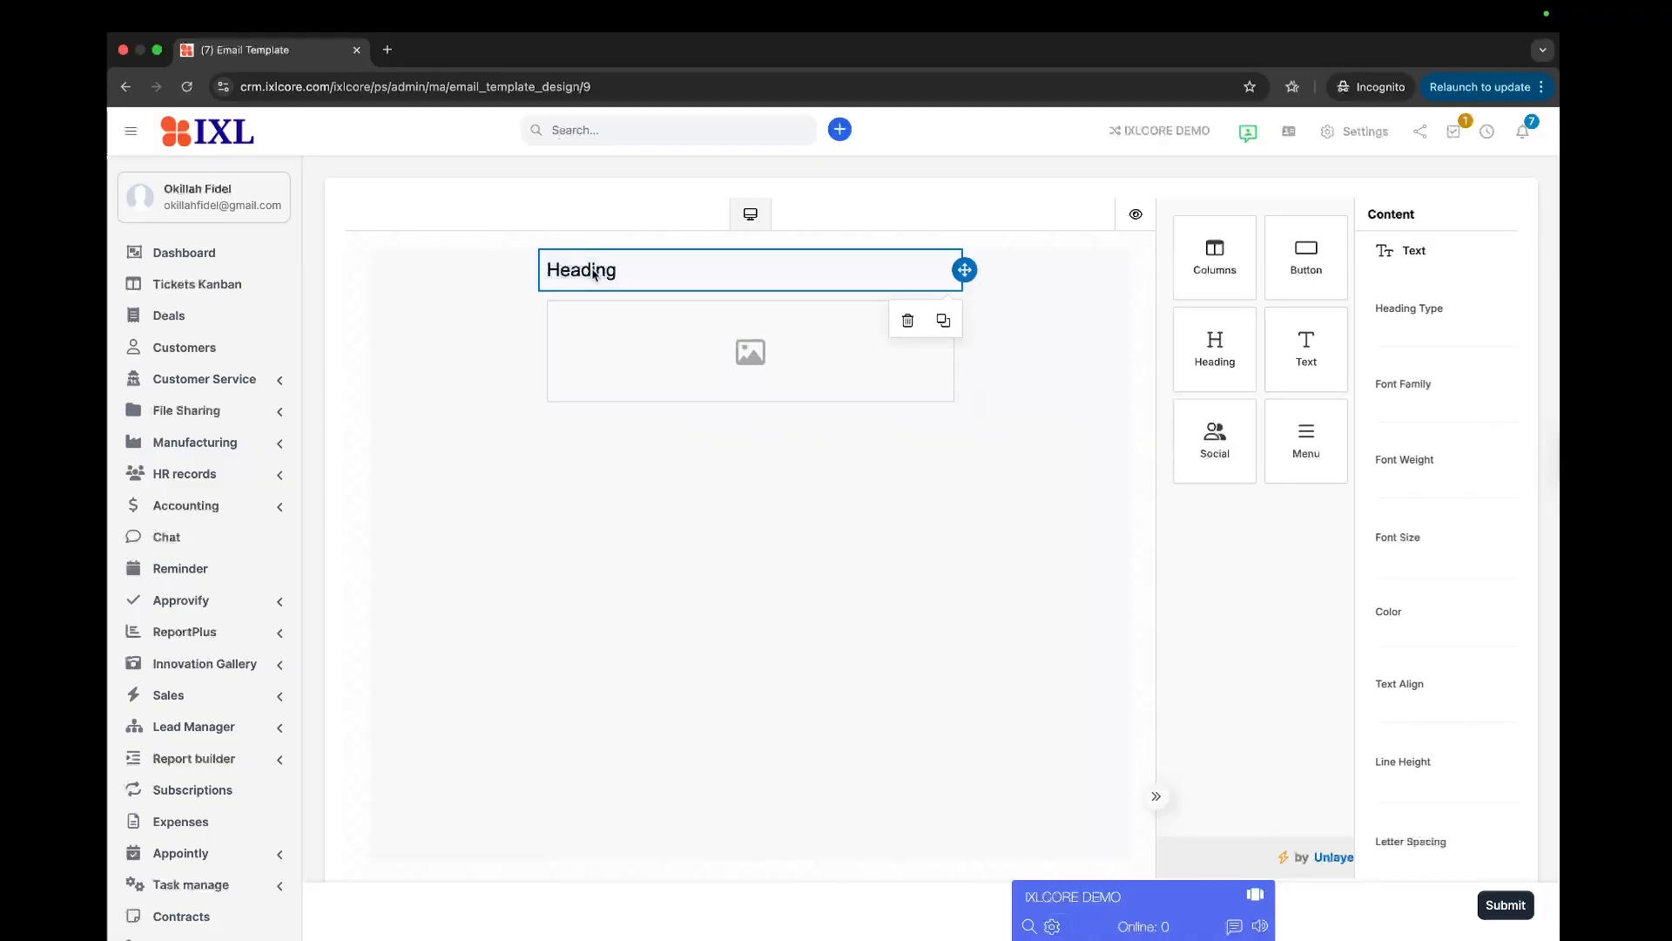
drag(617, 270, 547, 269)
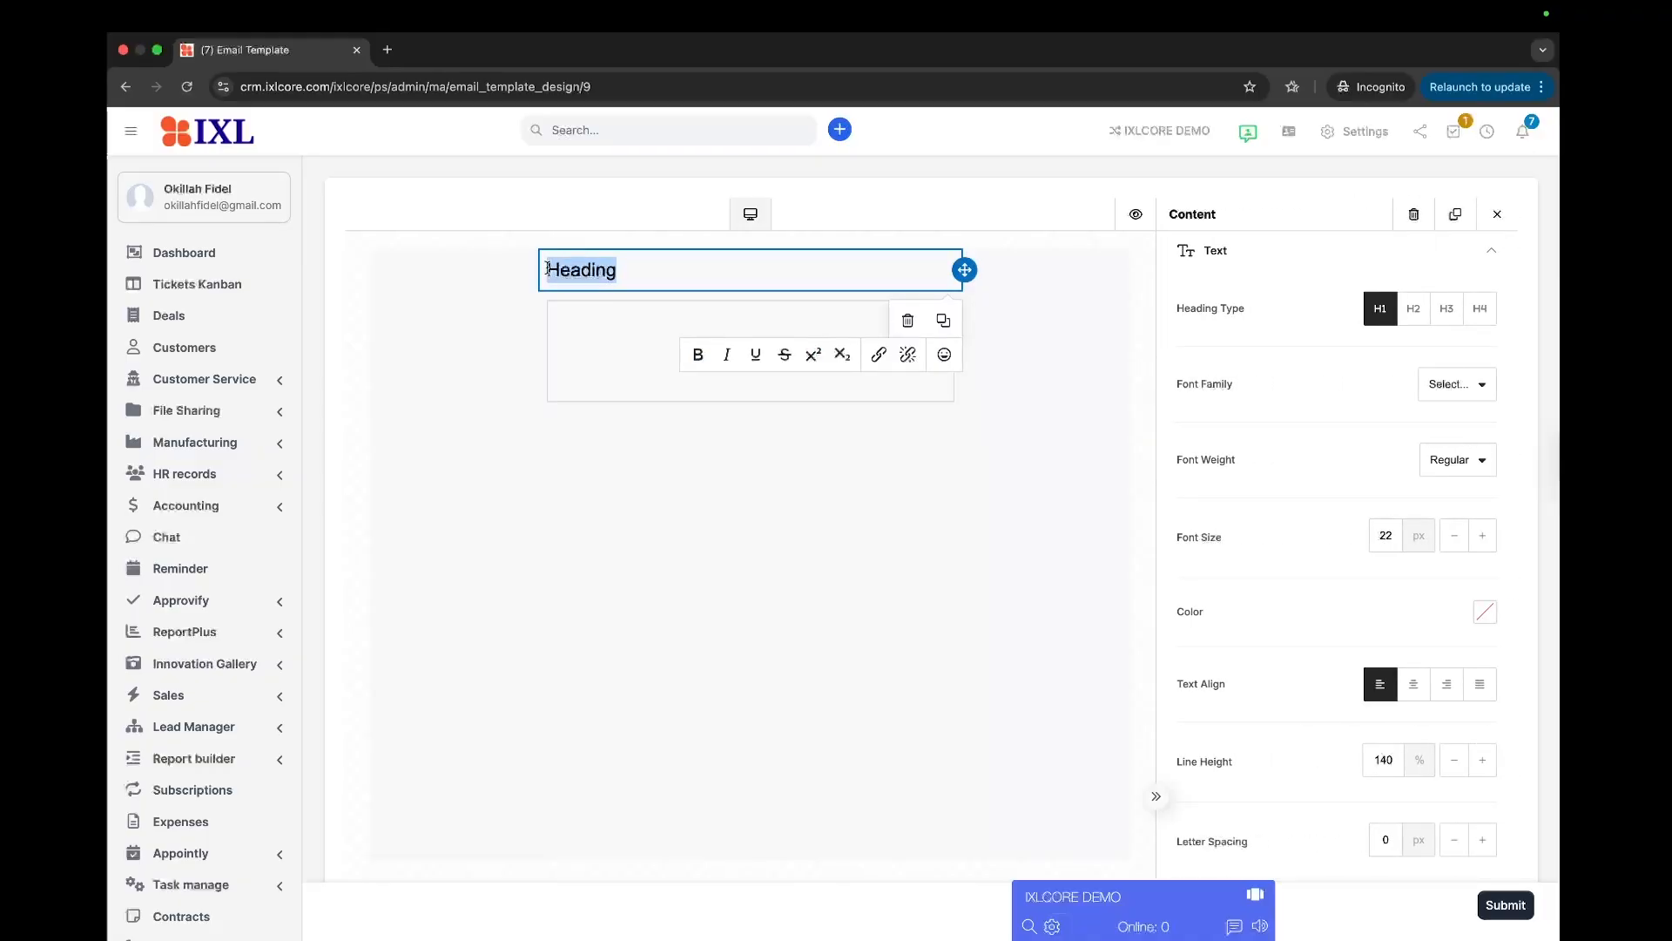
text(Welcome)
text(to )
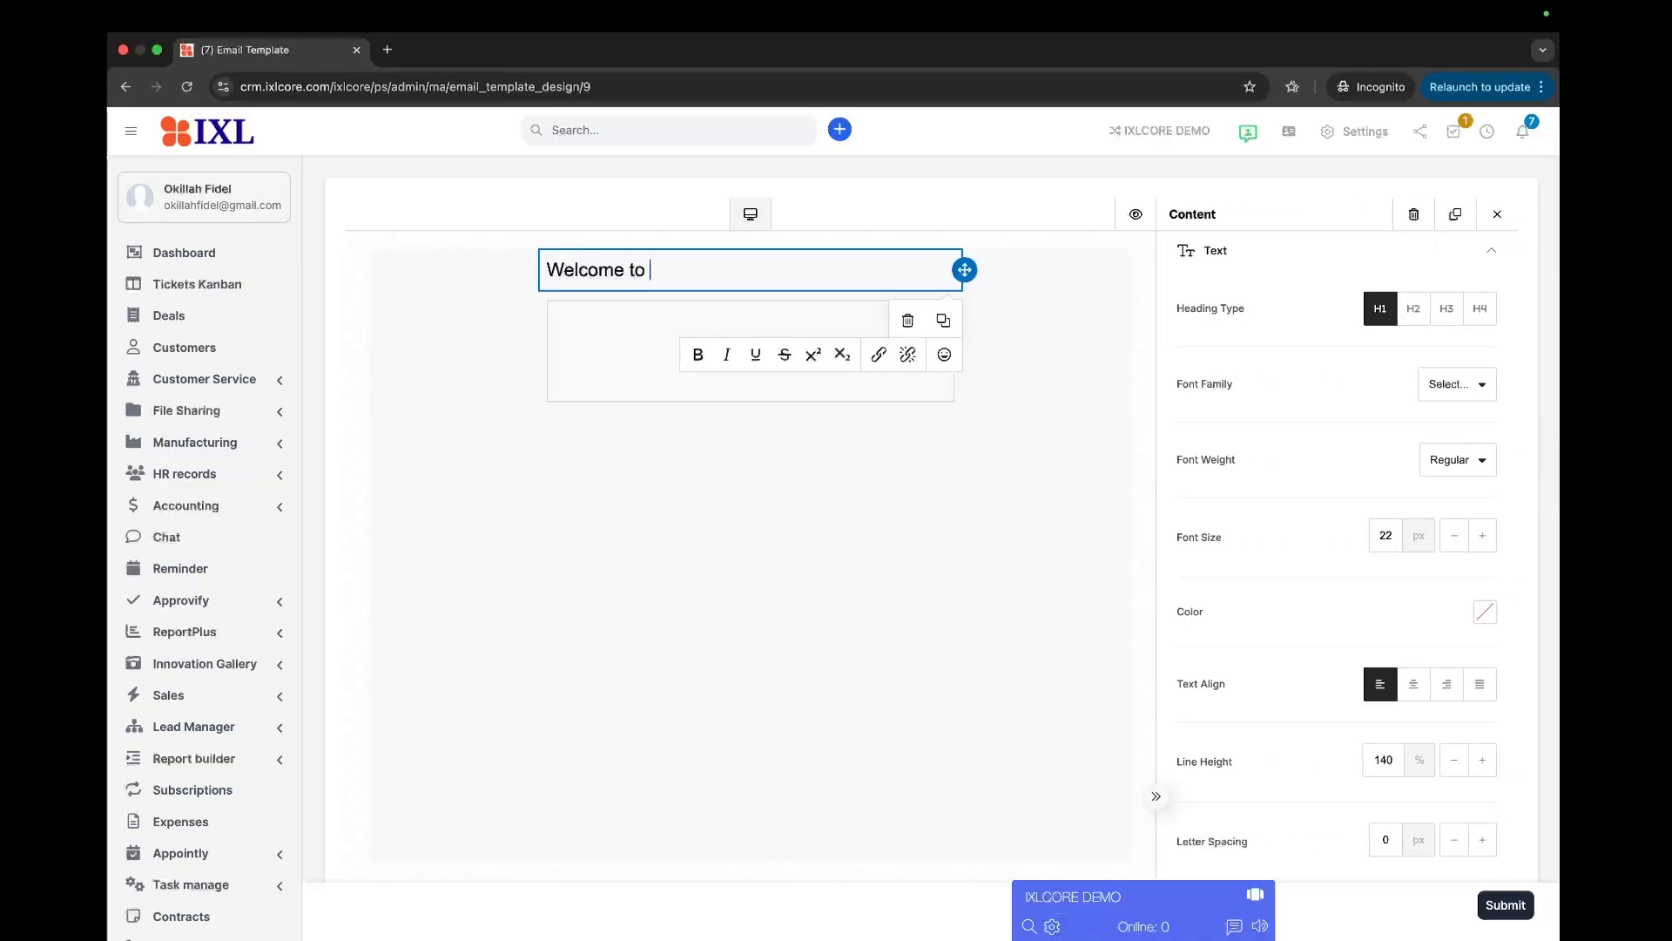
text(Awesomehost)
Upload the logo file "Awesome Host Black.png" into the image block beneath the heading.
click(592, 340)
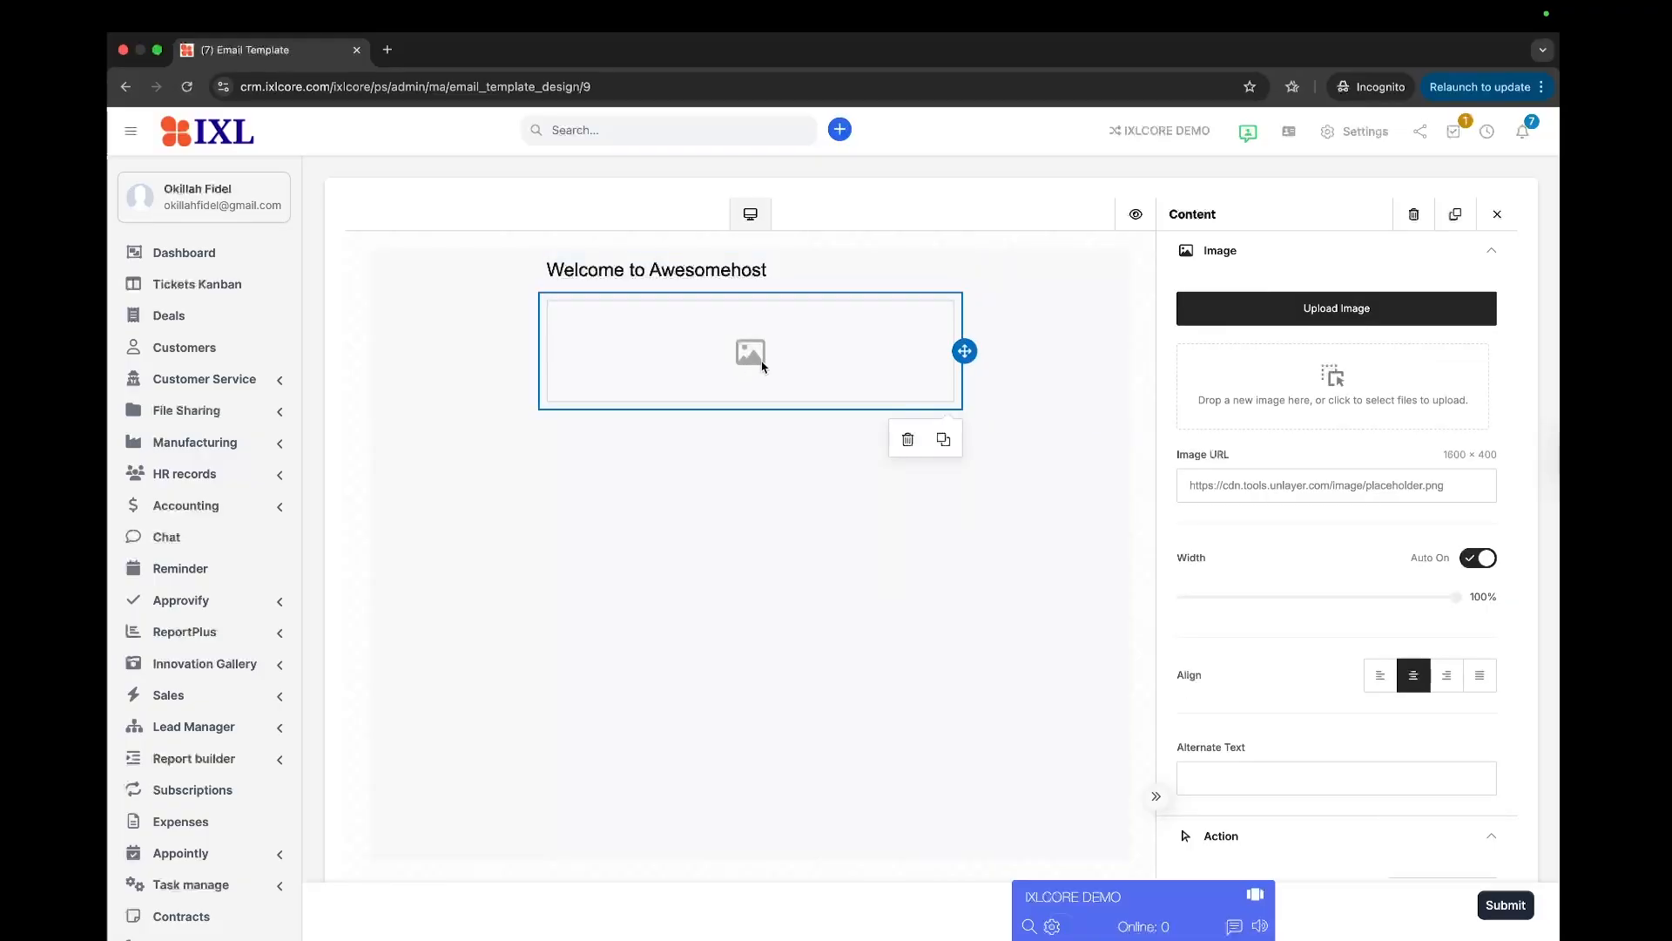
click(1334, 312)
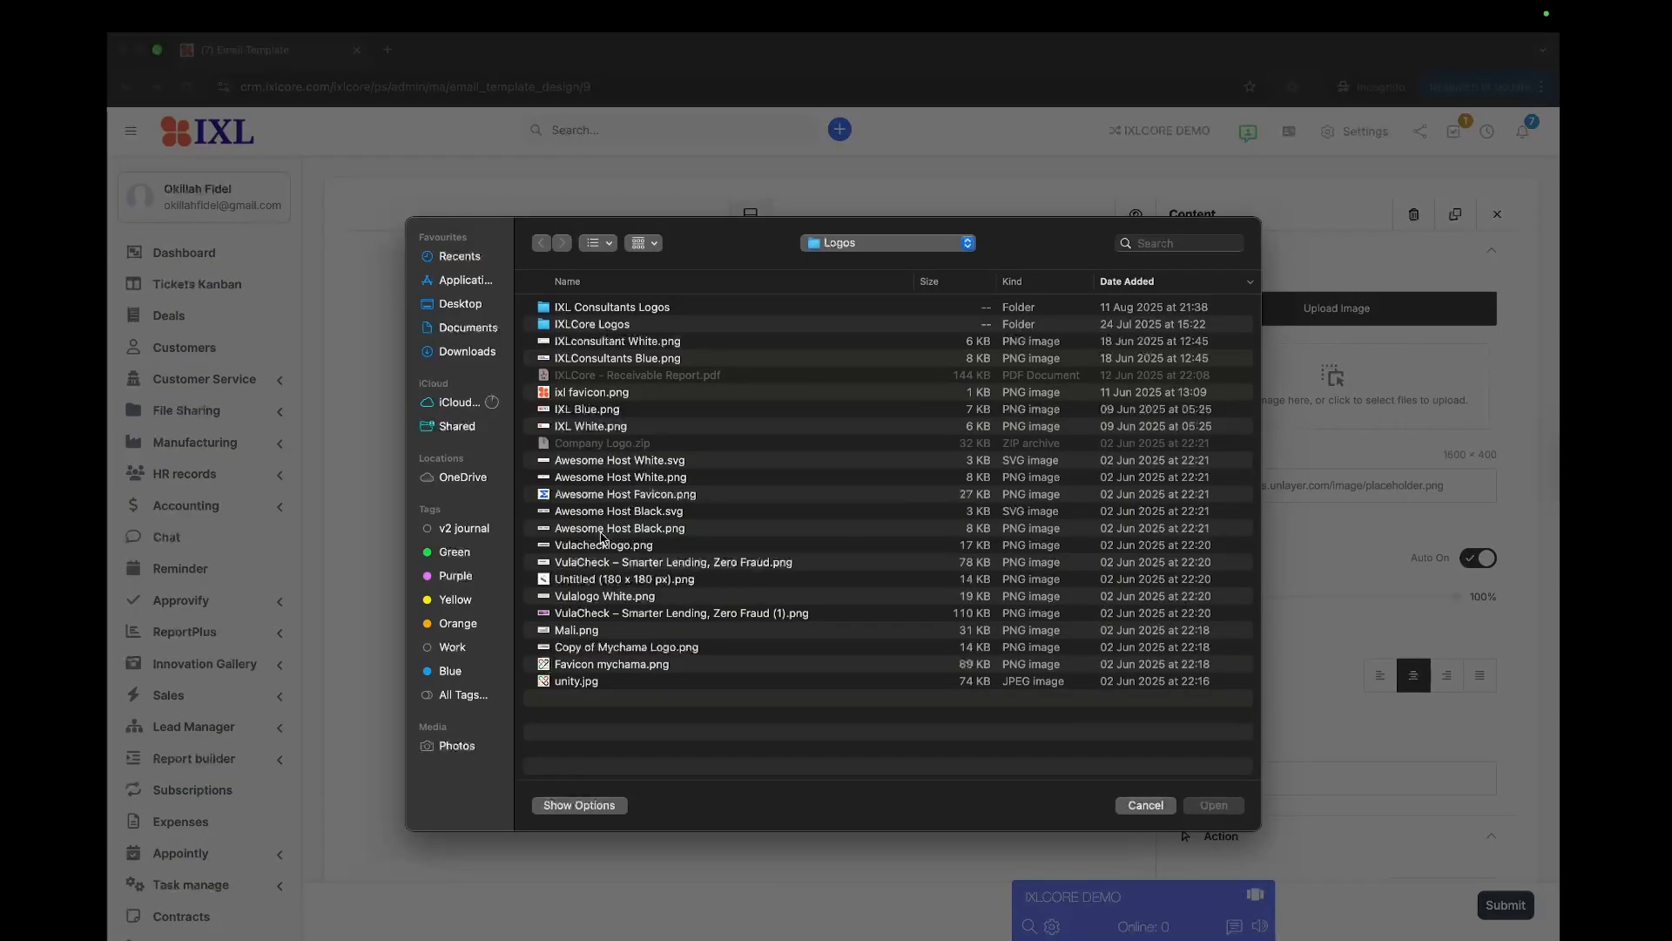
click(634, 529)
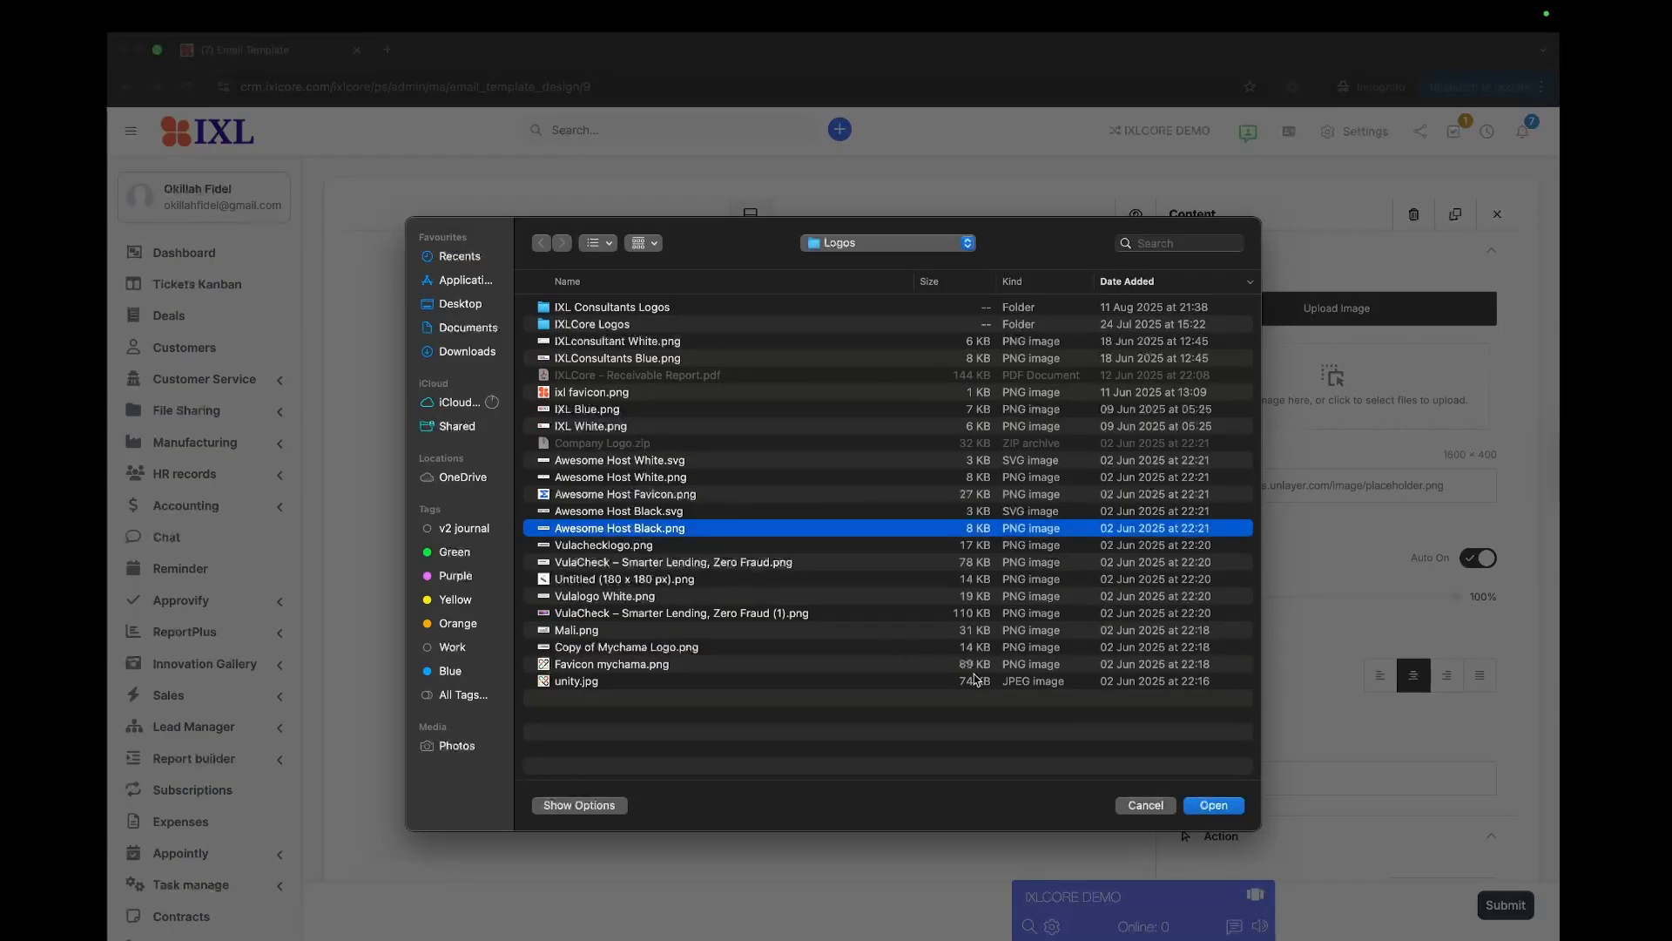
click(1212, 806)
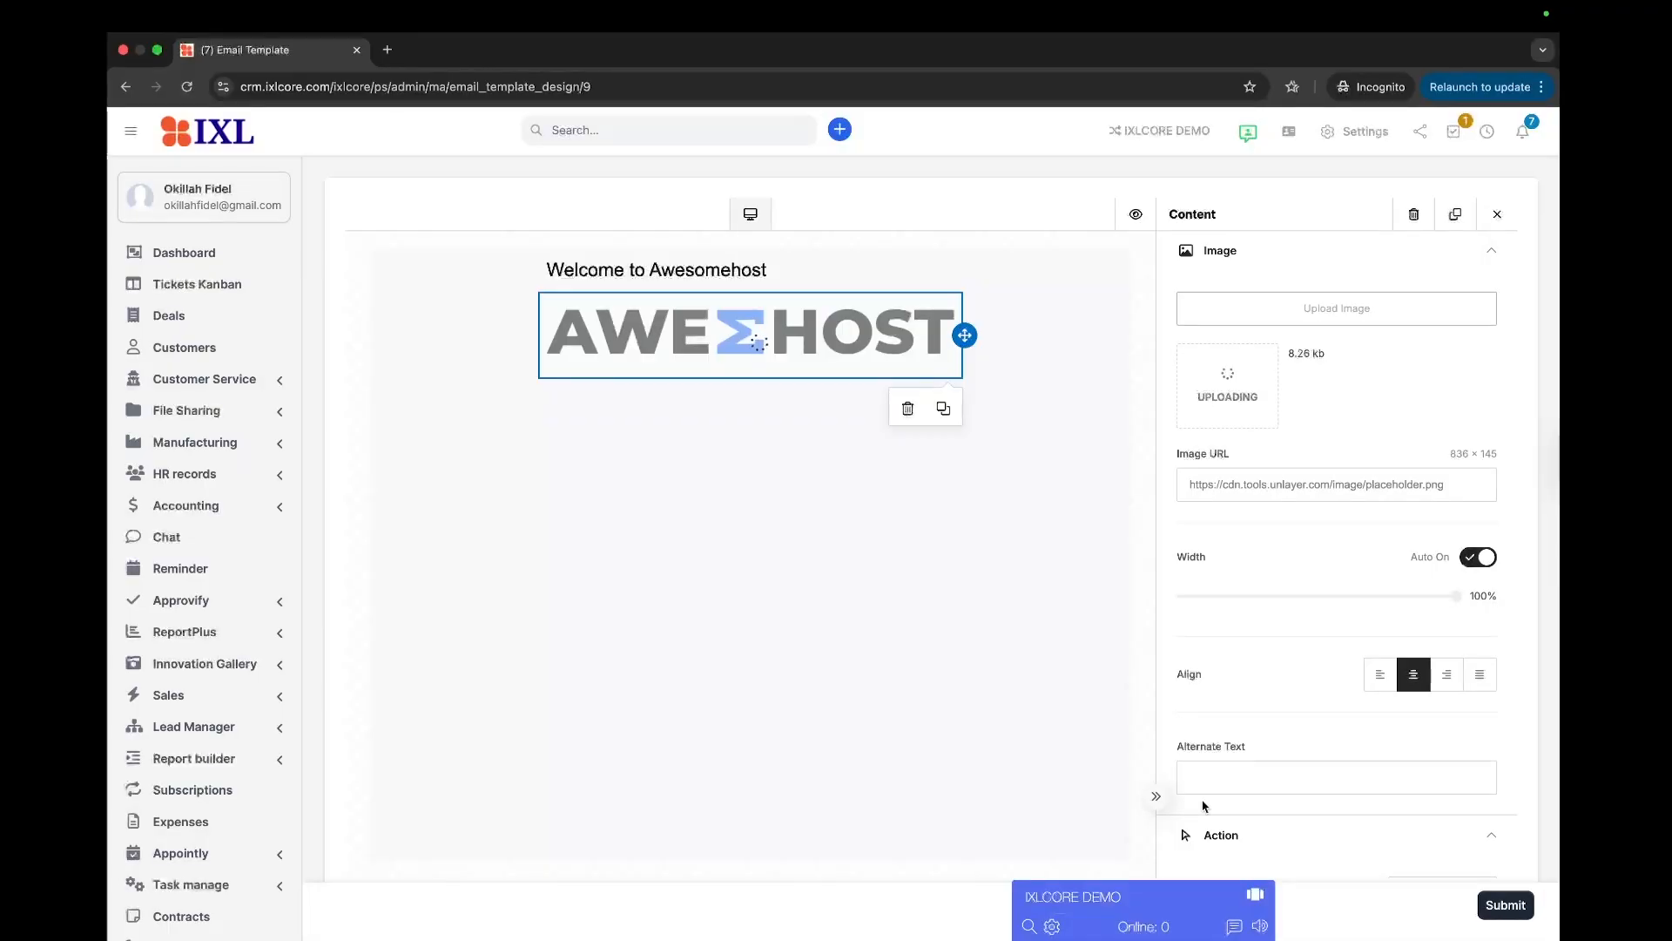
click(849, 529)
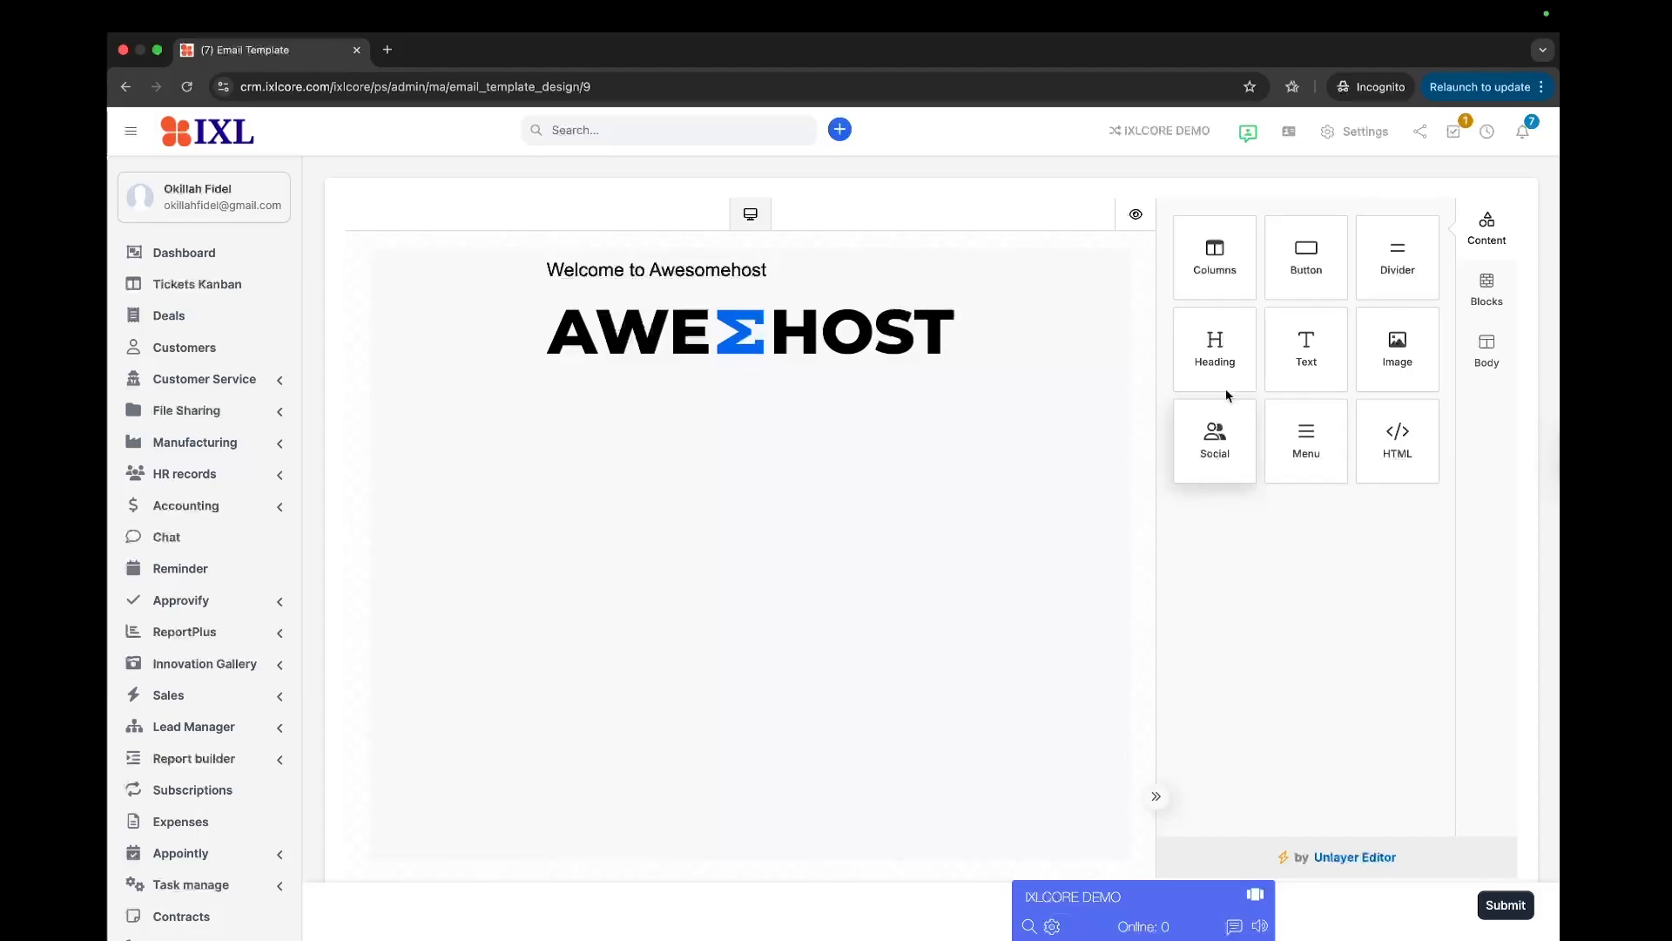
Add a columns row below the logo and split it into three equal 33% columns.
drag(1208, 277, 697, 473)
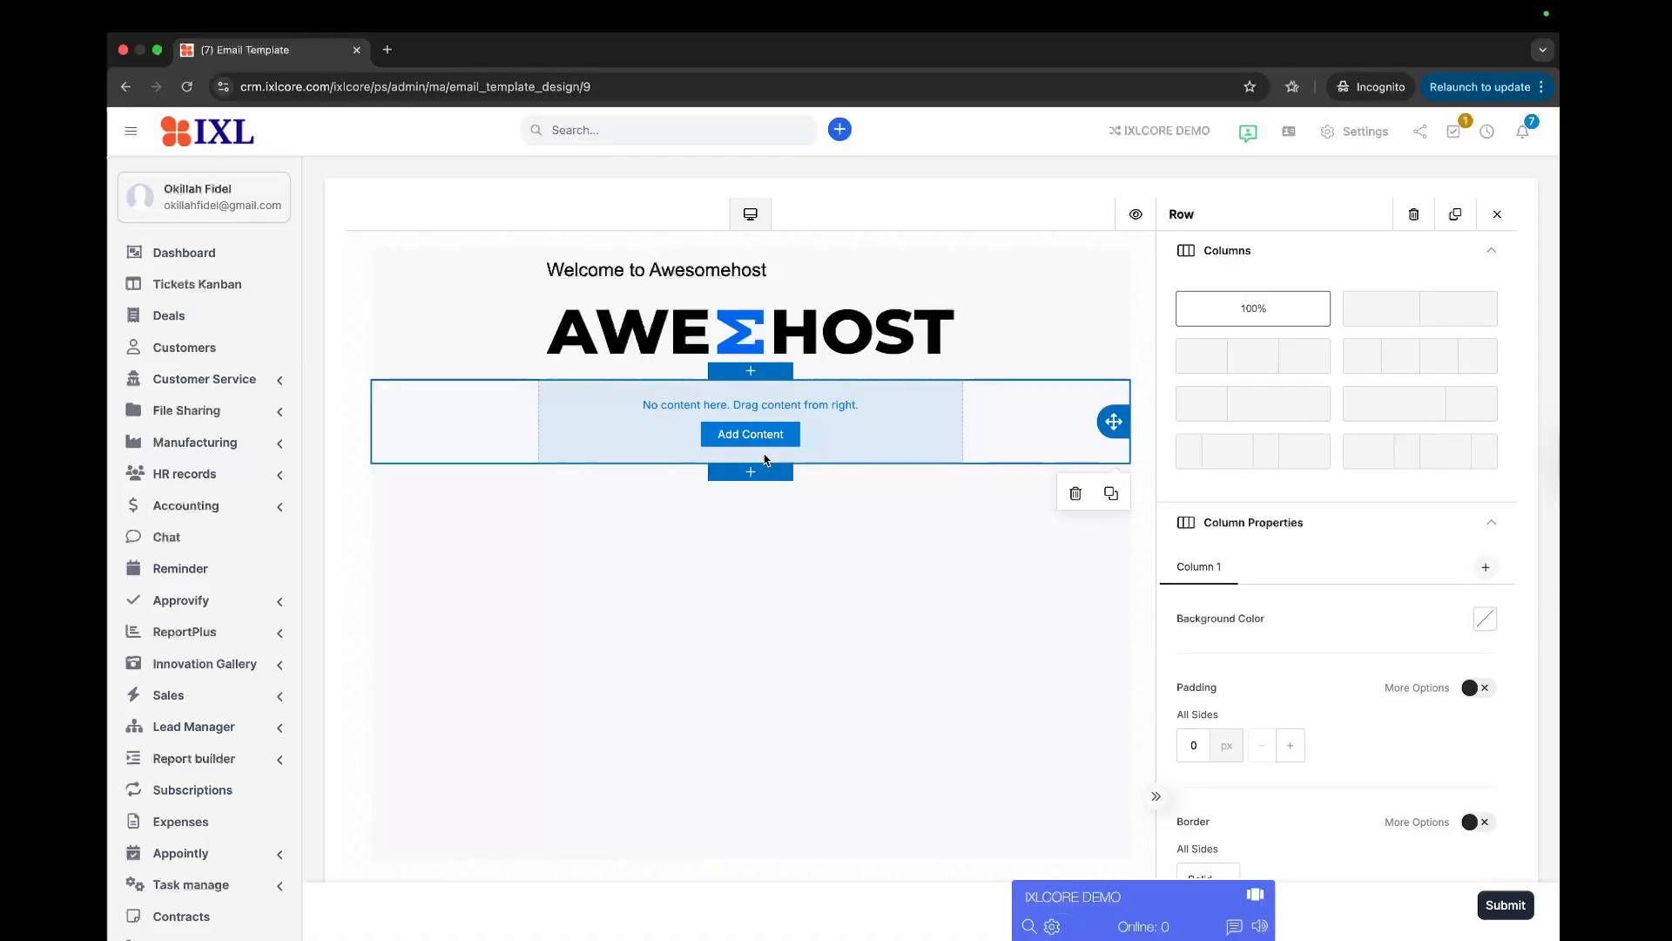
click(751, 434)
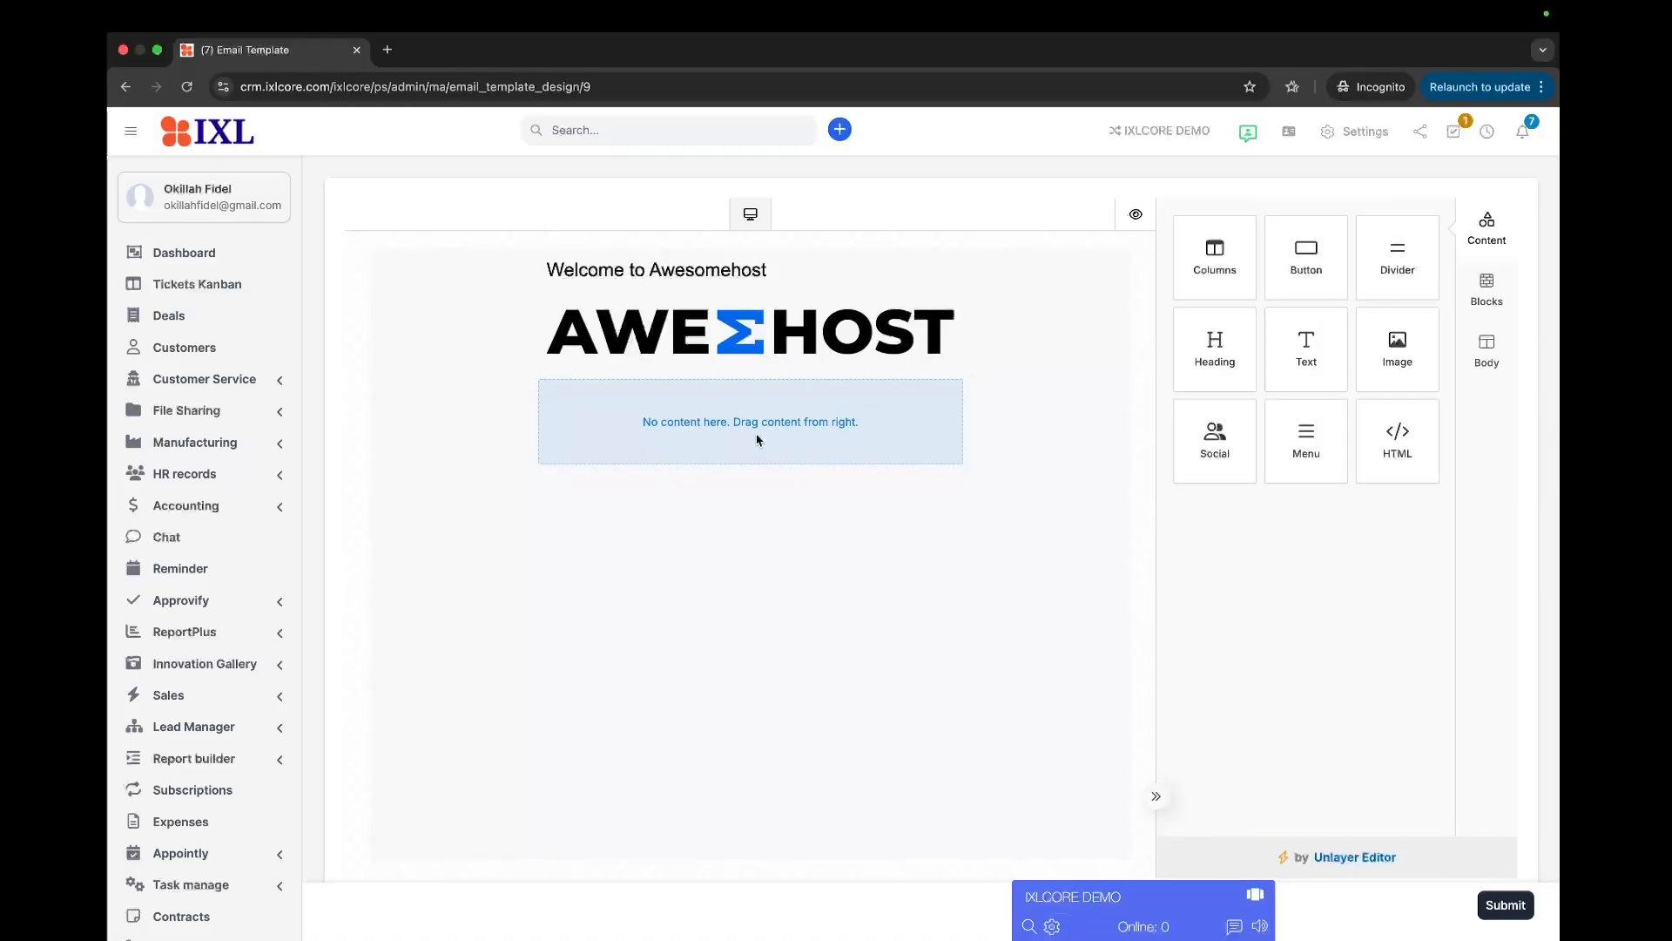
click(766, 436)
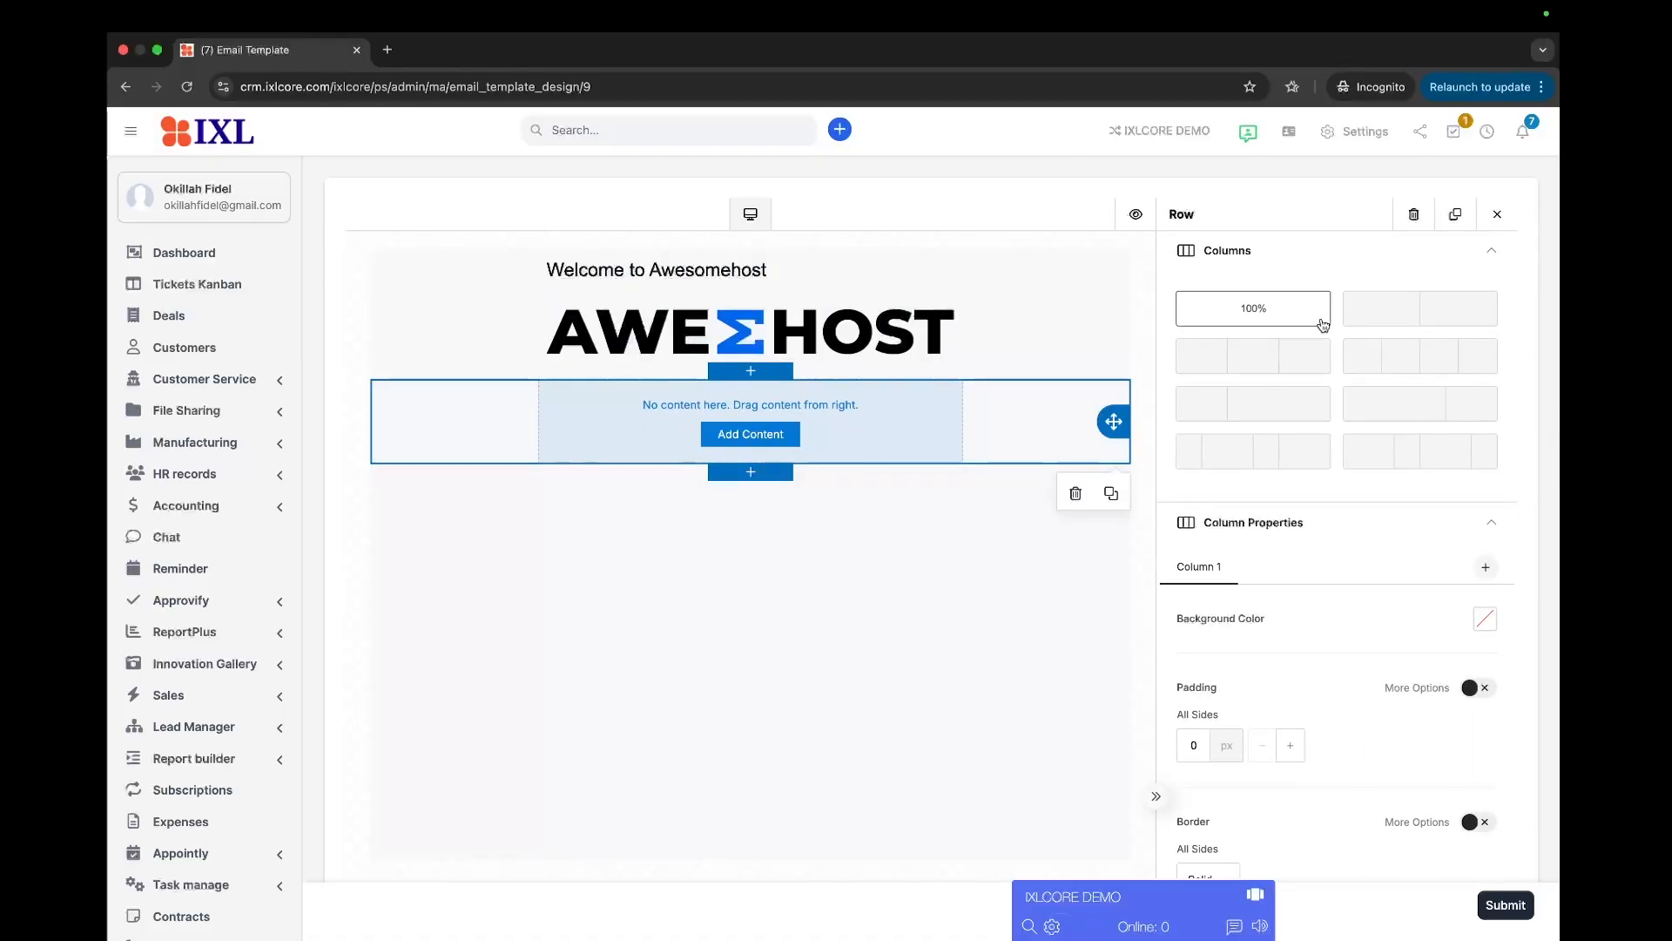
click(1253, 359)
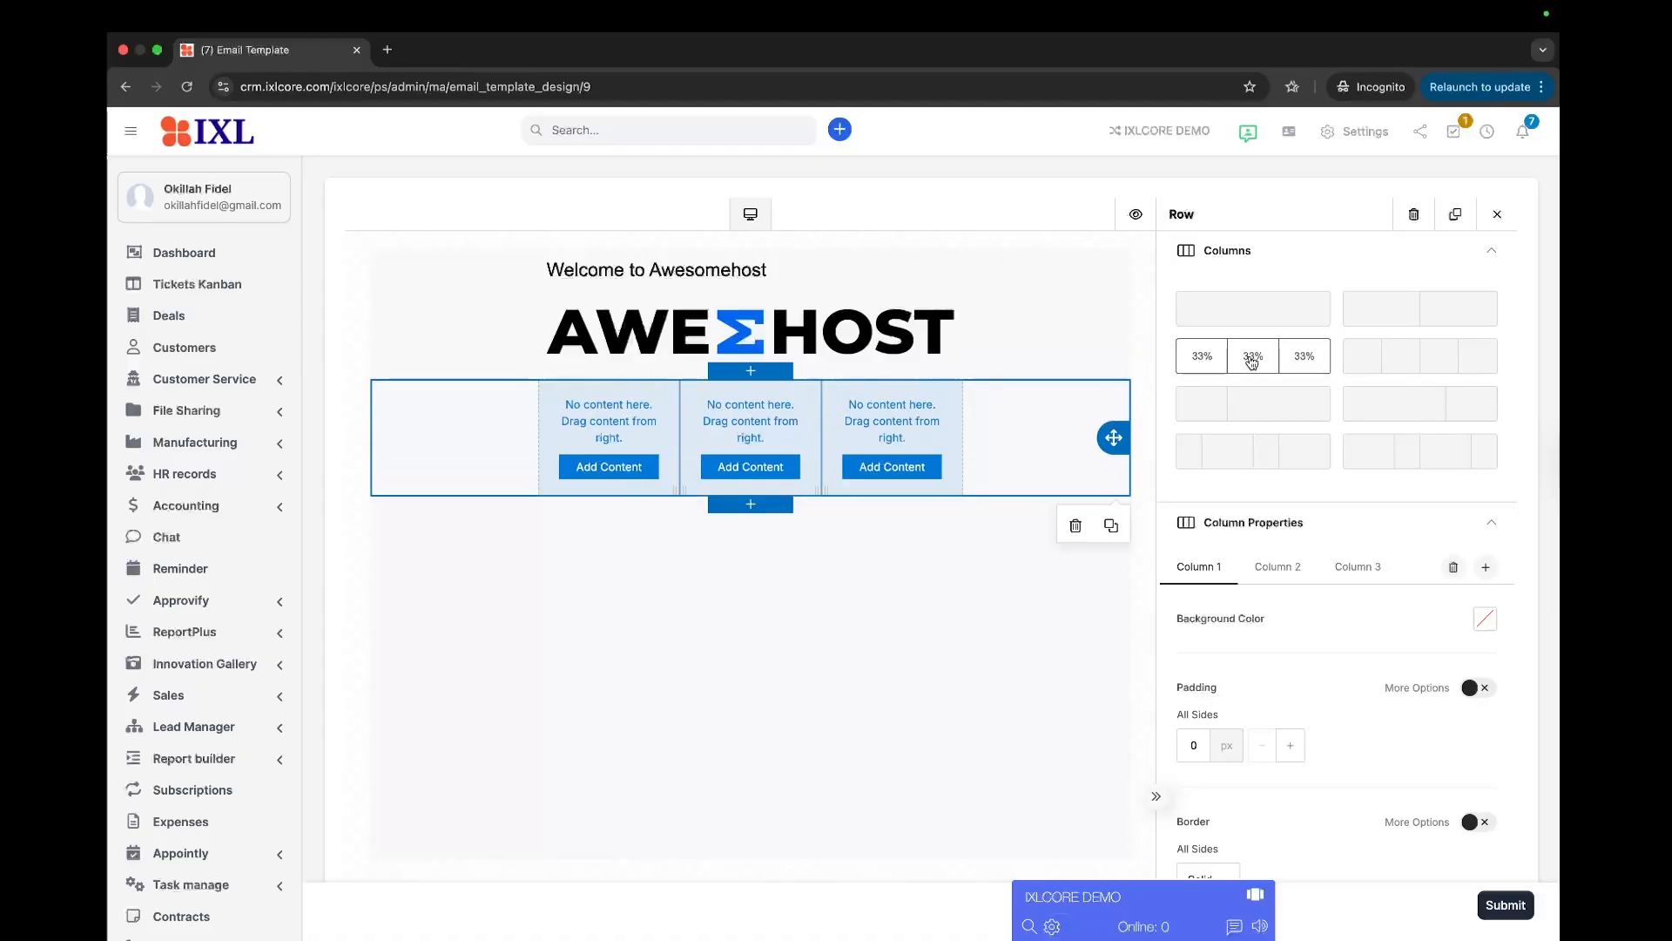
Place an image block in the row's first column and a text block in its middle column.
click(623, 466)
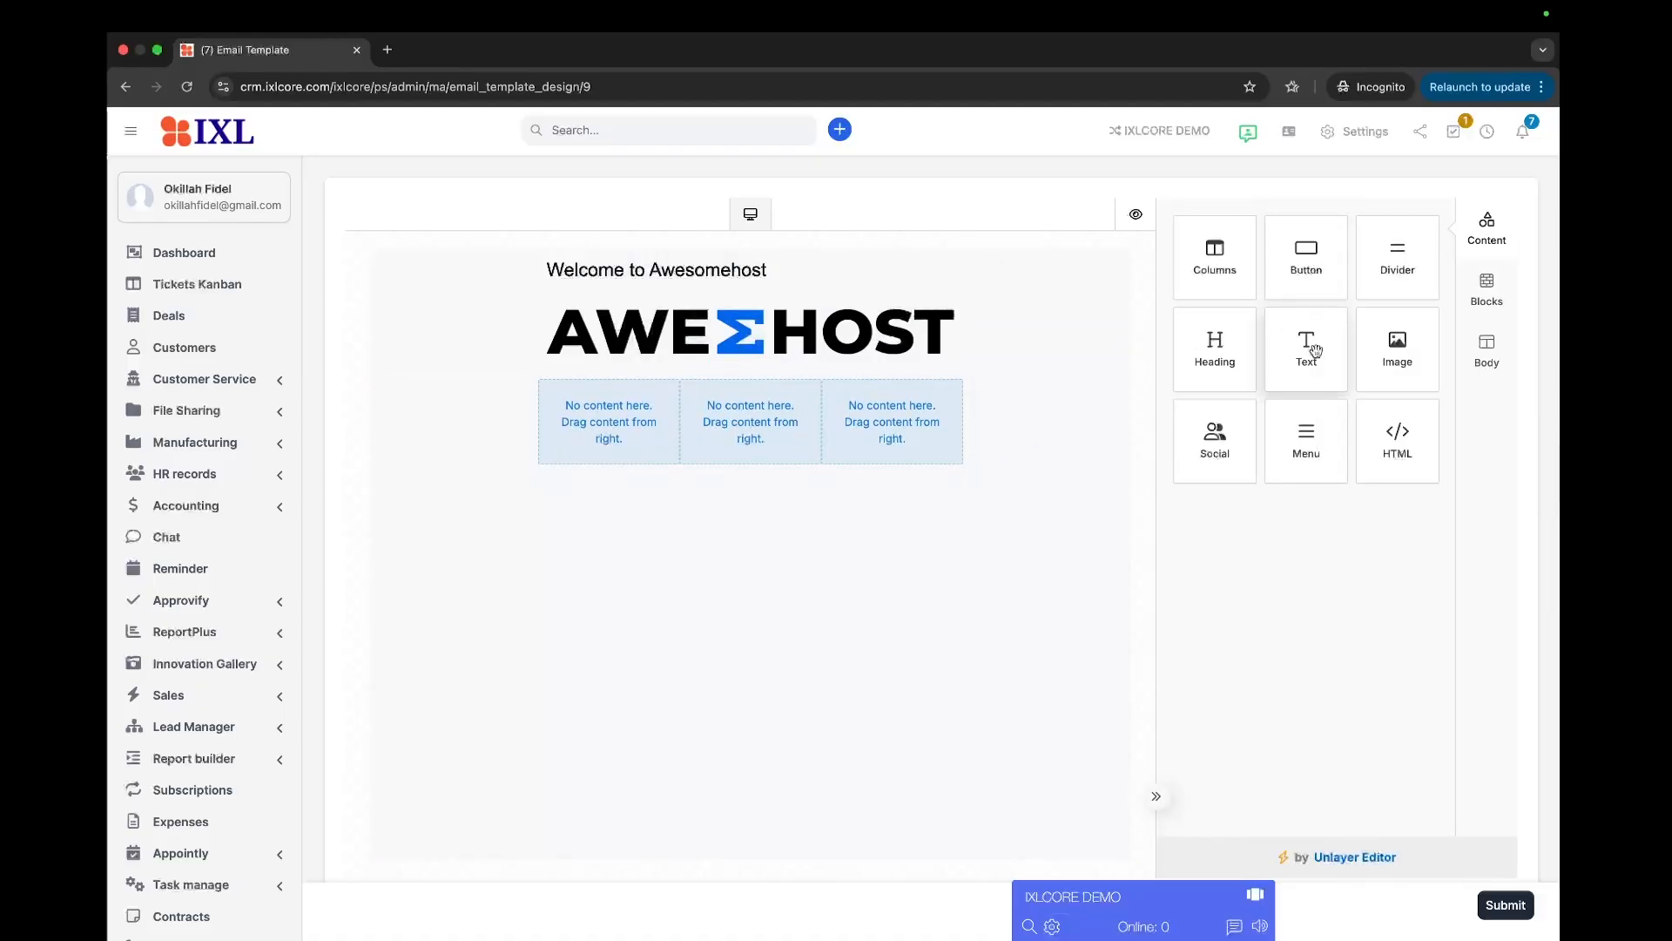
drag(1385, 352, 597, 452)
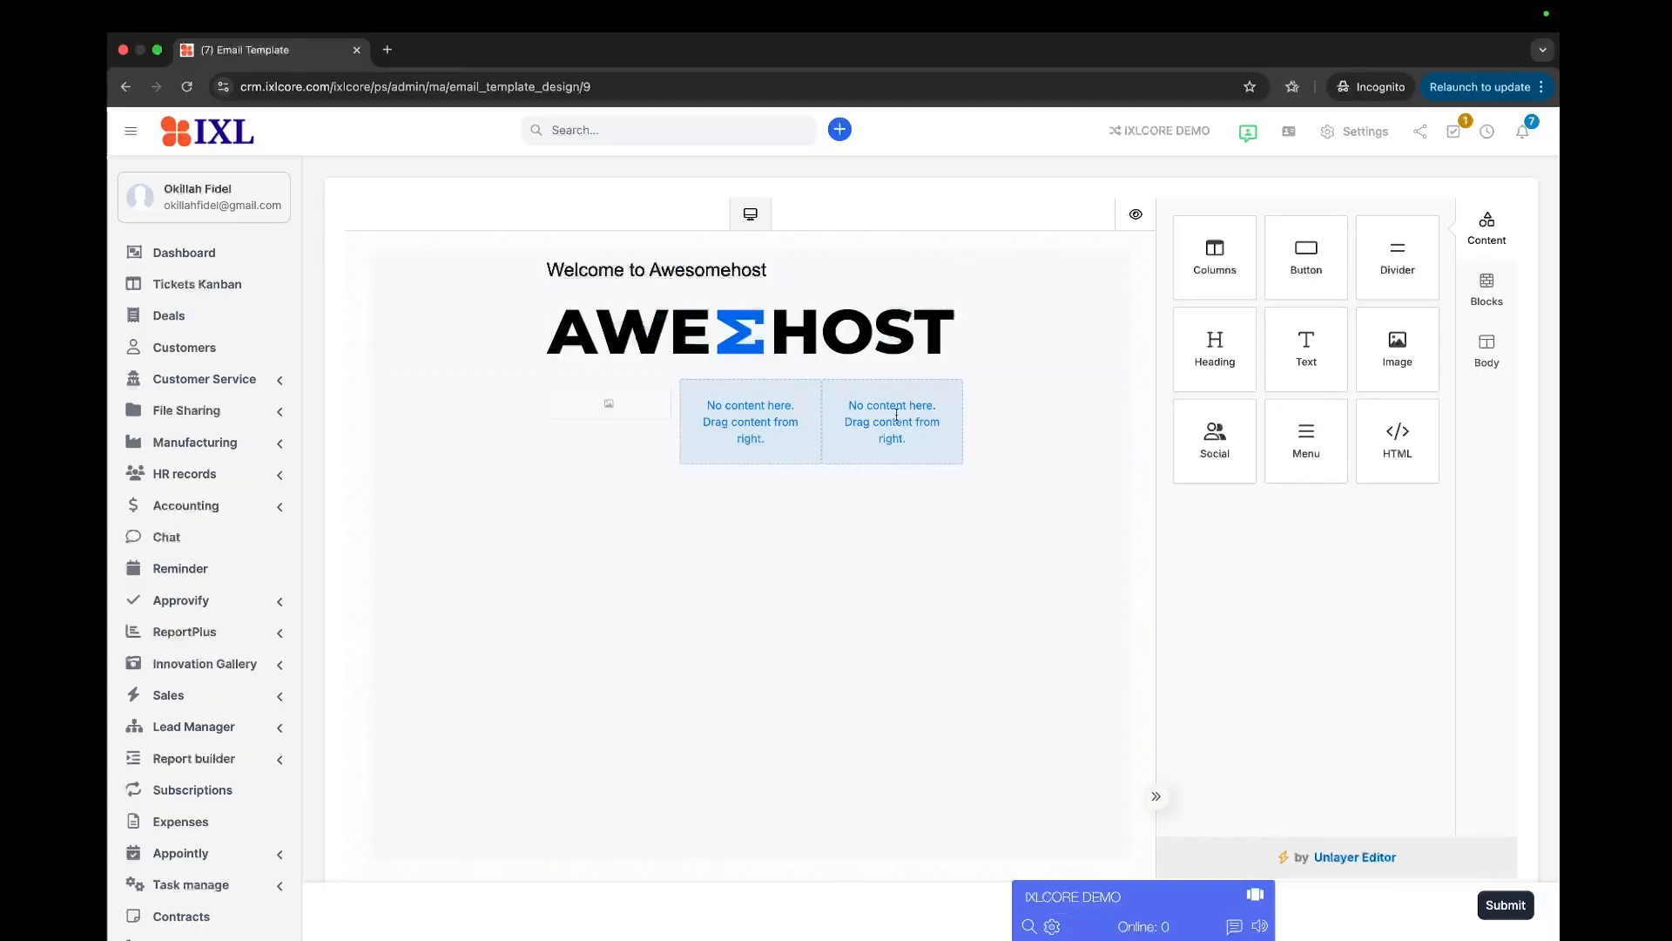
click(626, 418)
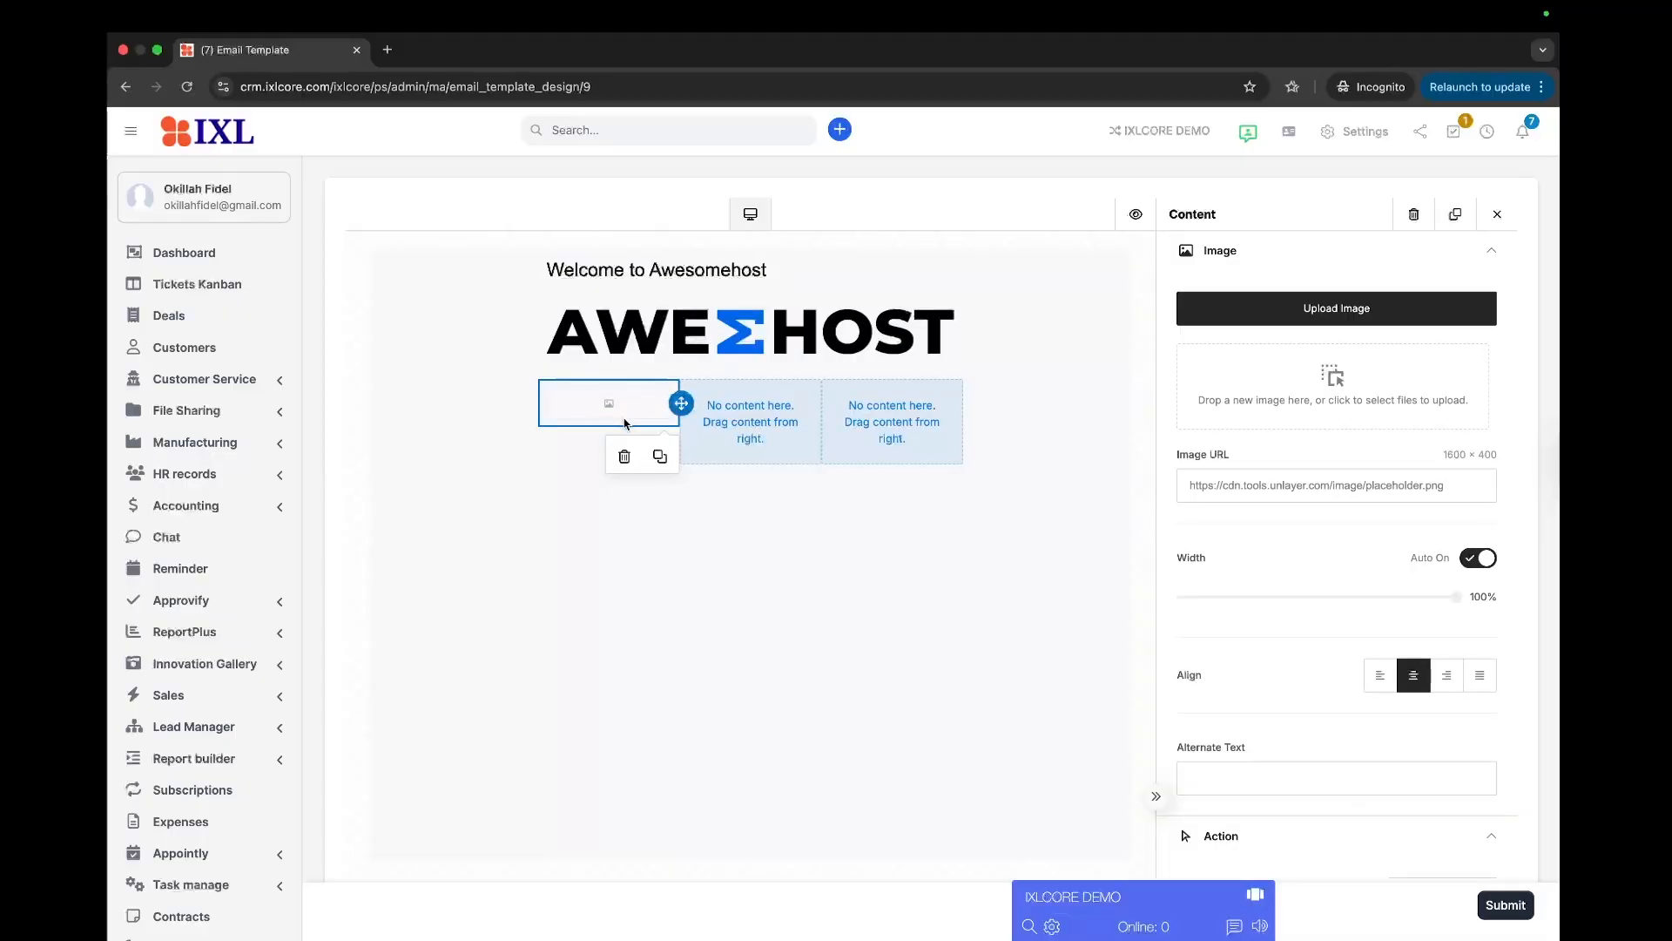
click(797, 435)
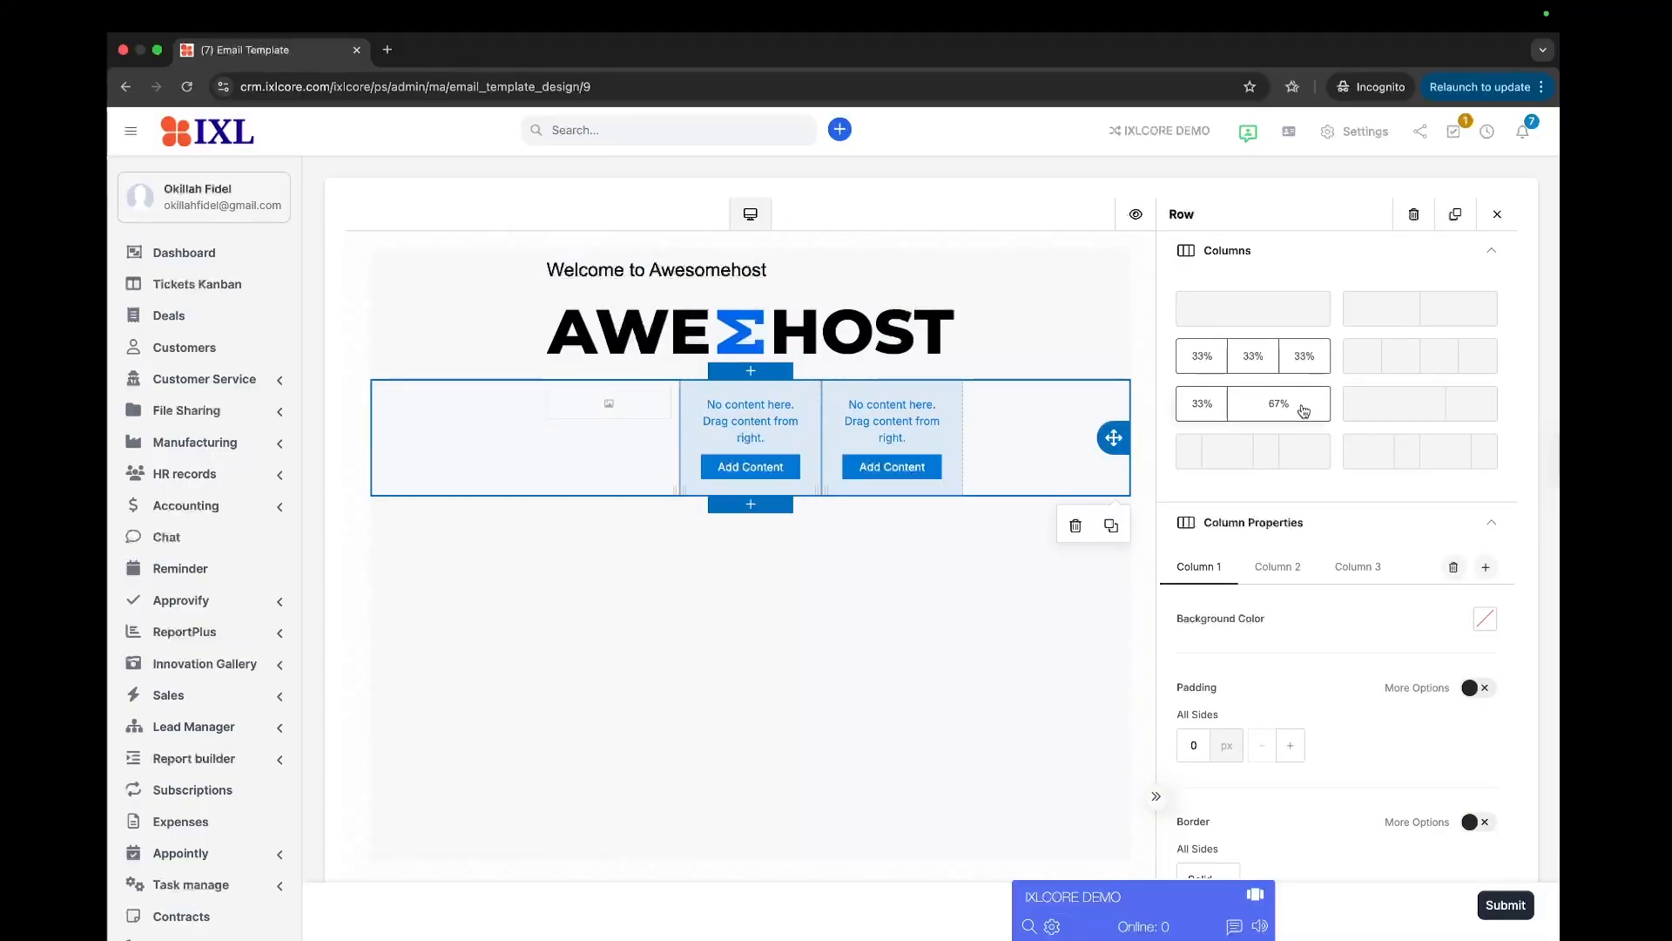
click(764, 471)
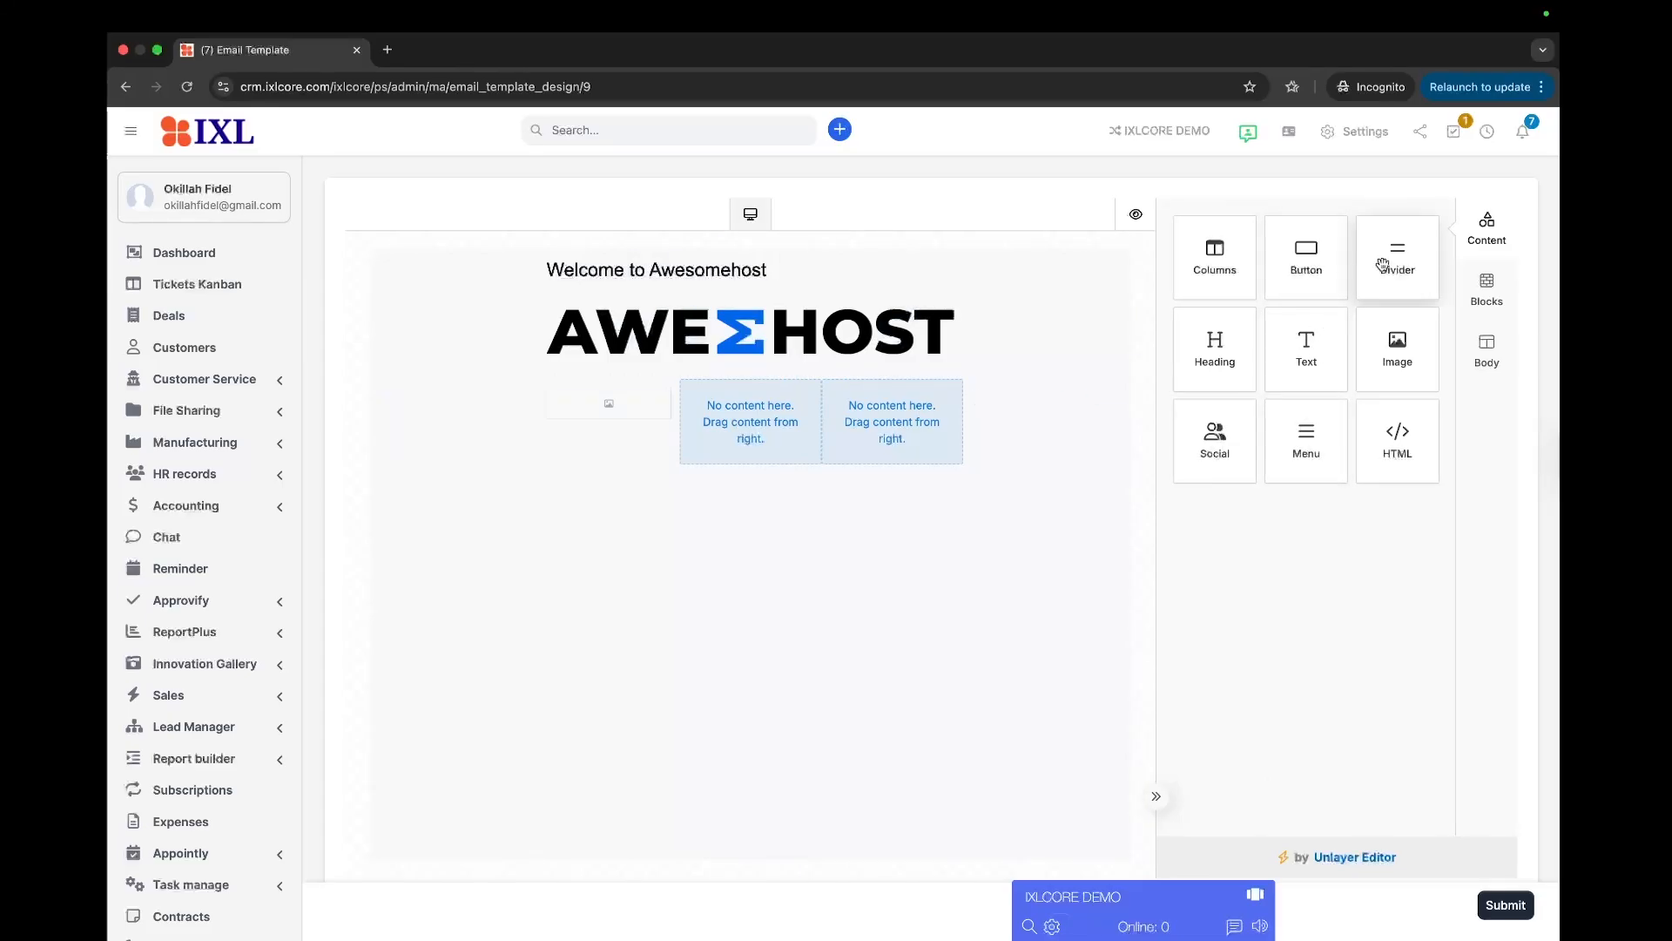
drag(1307, 357, 730, 444)
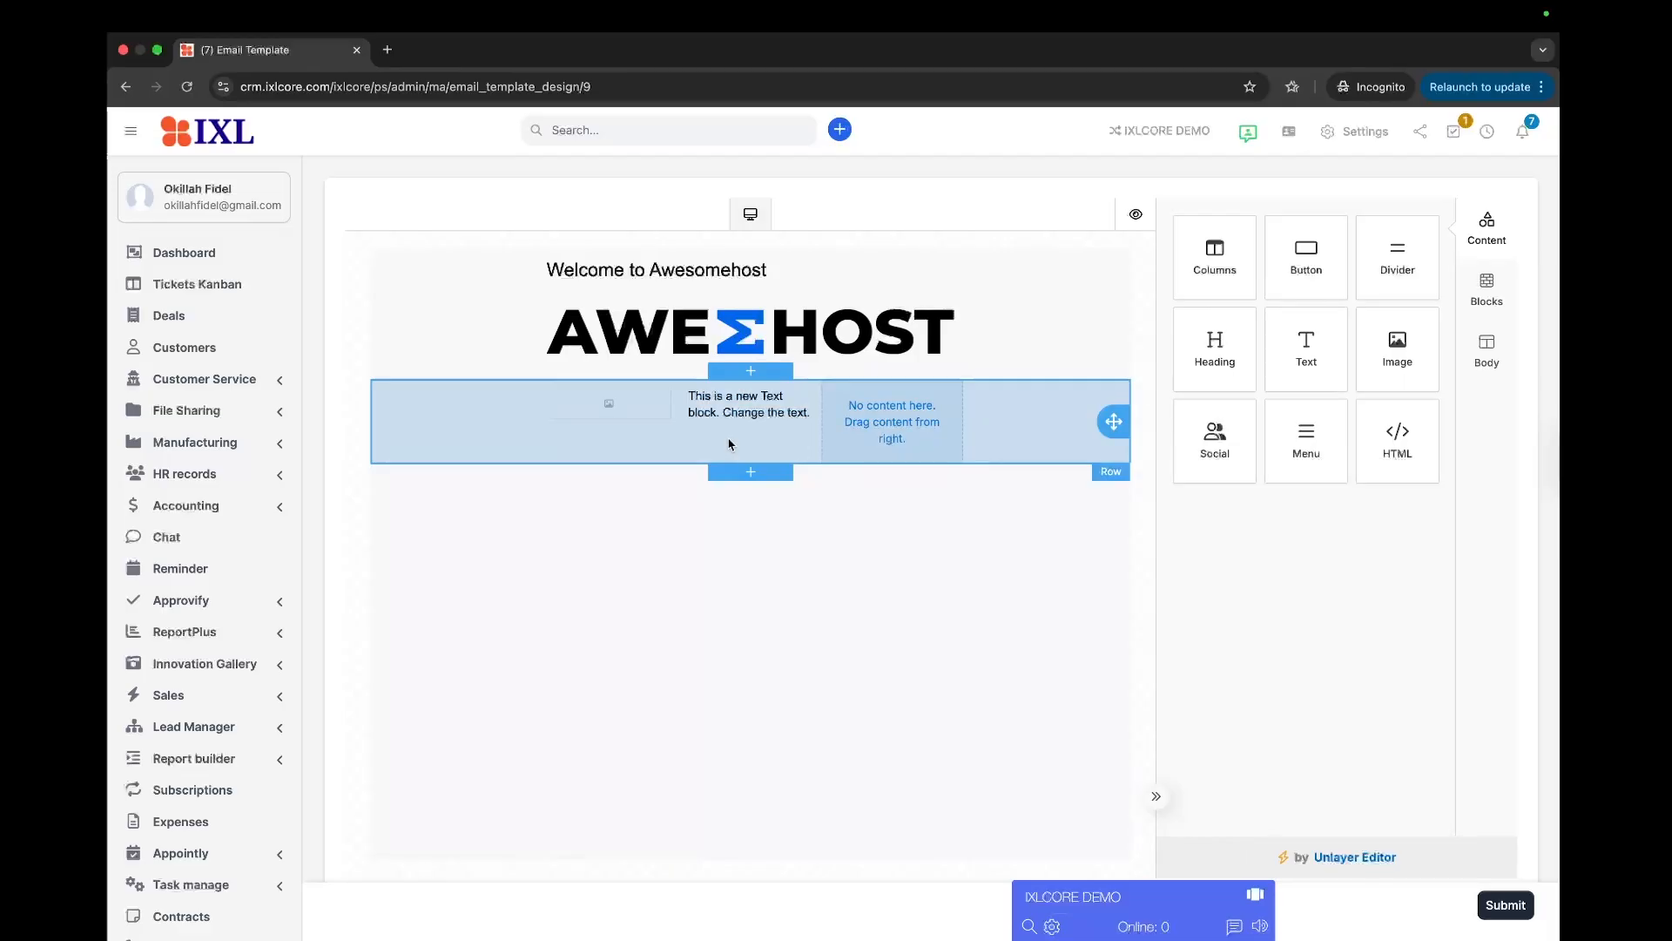
Place an image block in the third column of the row below the logo.
click(1124, 389)
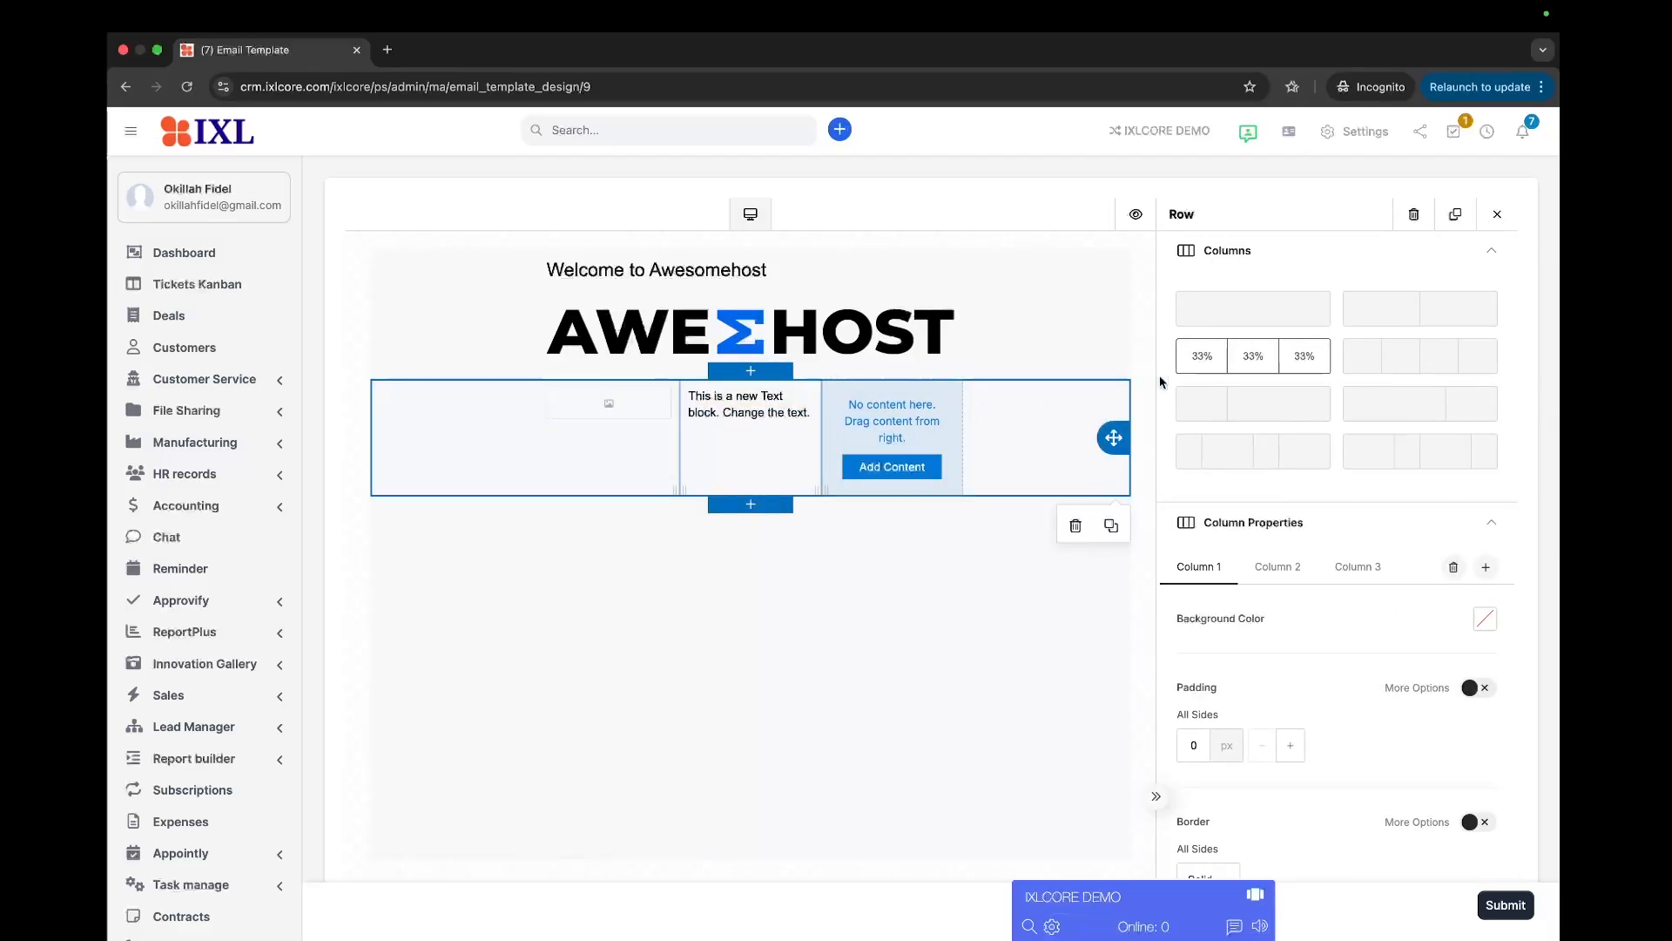
click(890, 468)
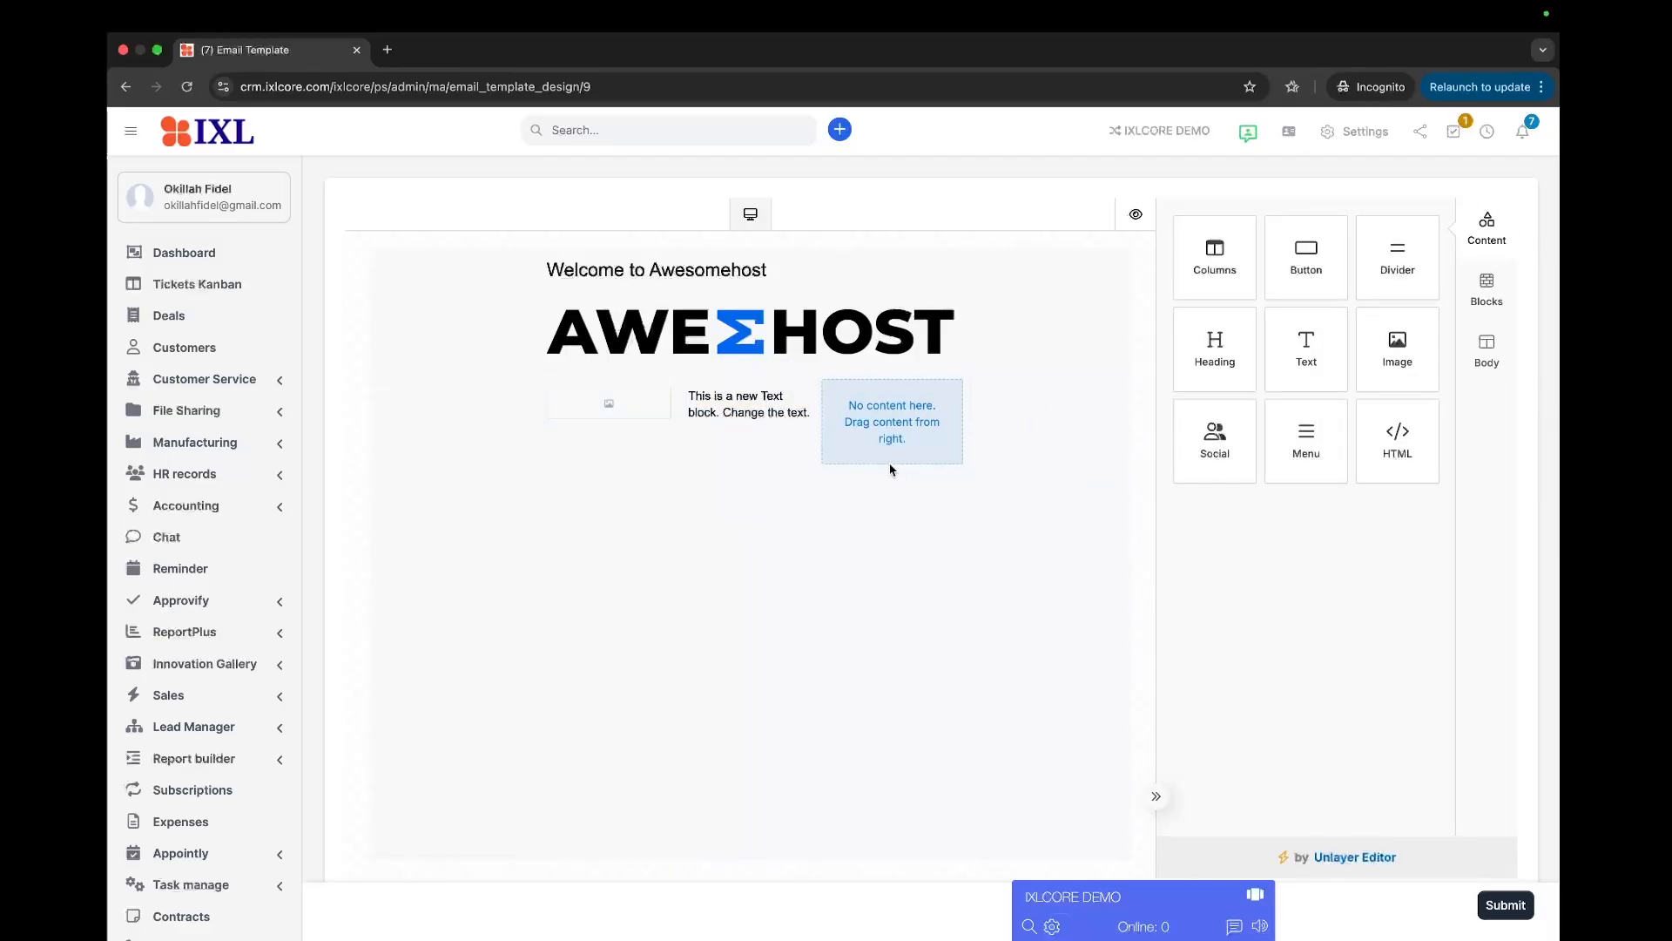
drag(1397, 347, 876, 435)
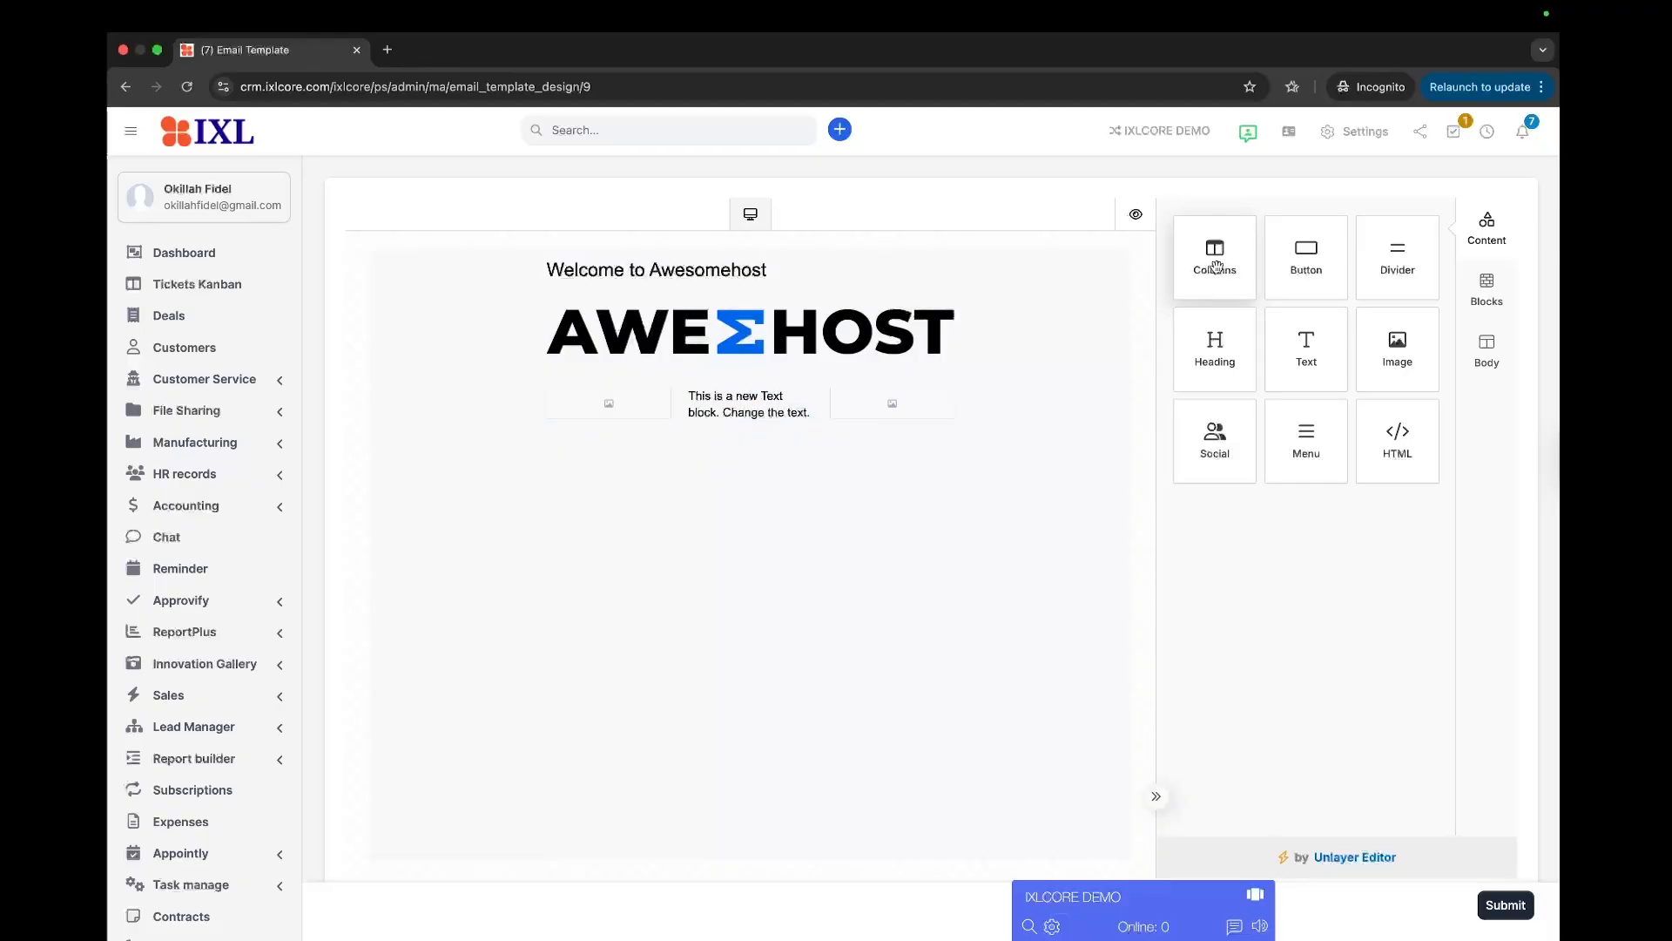
mouse_move(1213, 340)
mouse_down()
mouse_move(844, 489)
mouse_move(680, 511)
mouse_move(687, 489)
mouse_move(736, 505)
mouse_move(746, 619)
mouse_move(742, 586)
mouse_move(552, 485)
mouse_move(806, 537)
mouse_move(978, 500)
mouse_move(1138, 418)
mouse_move(1235, 318)
mouse_move(1221, 332)
mouse_up()
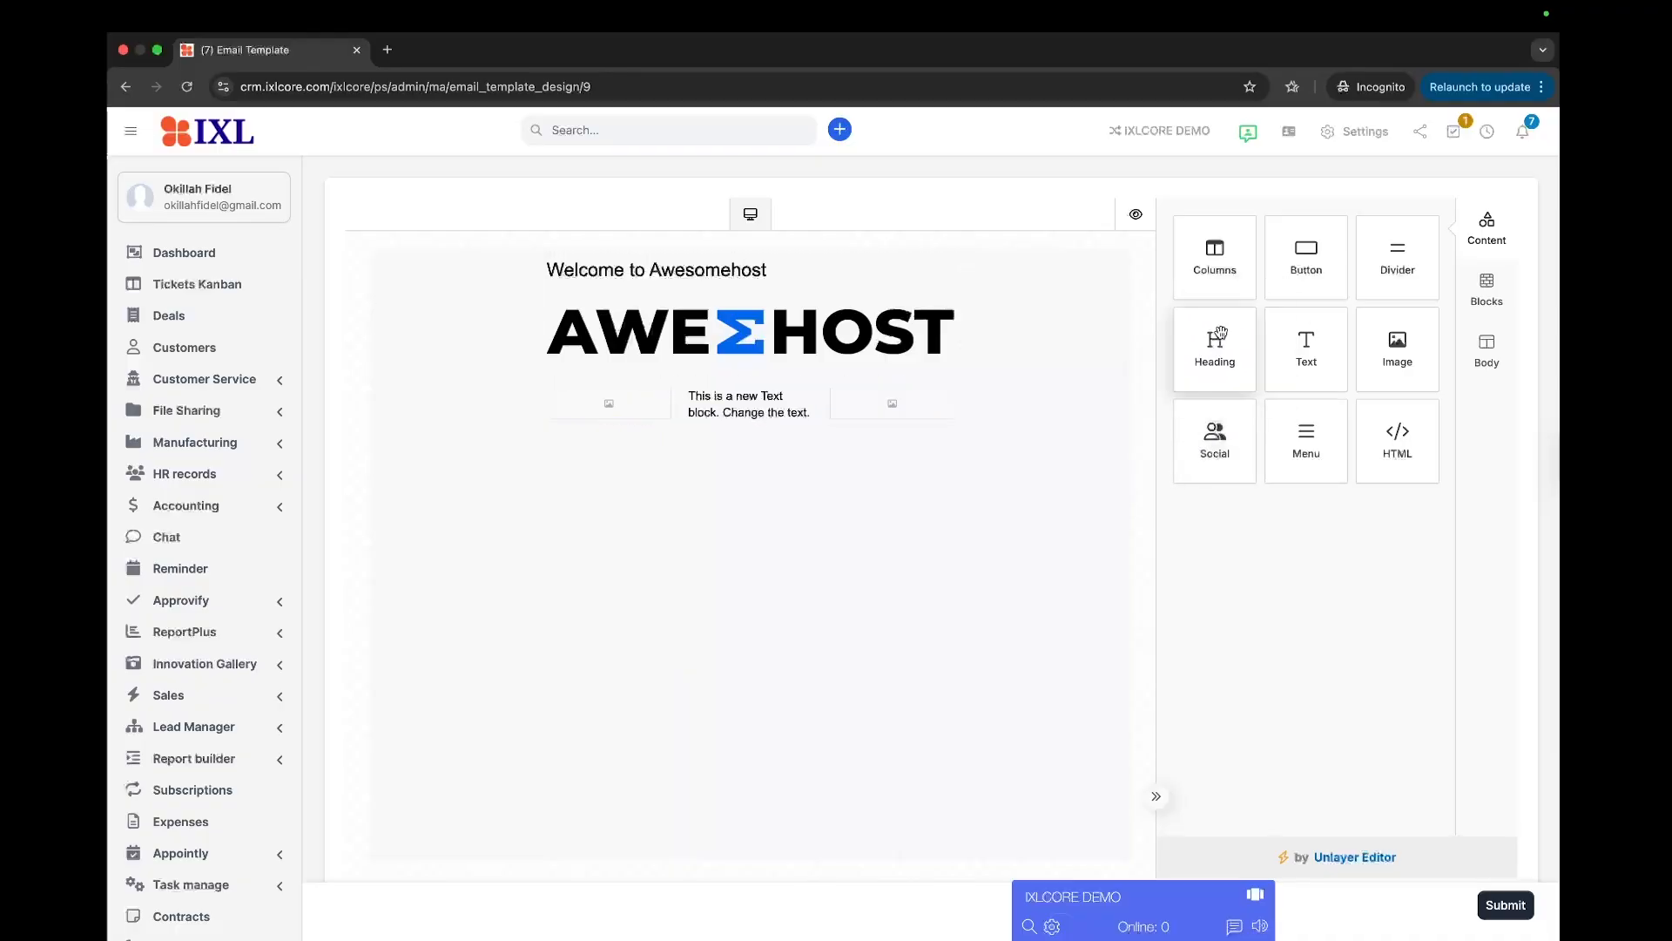
Upload "1.png" from the Products folder in Downloads into the first column's image block.
click(616, 414)
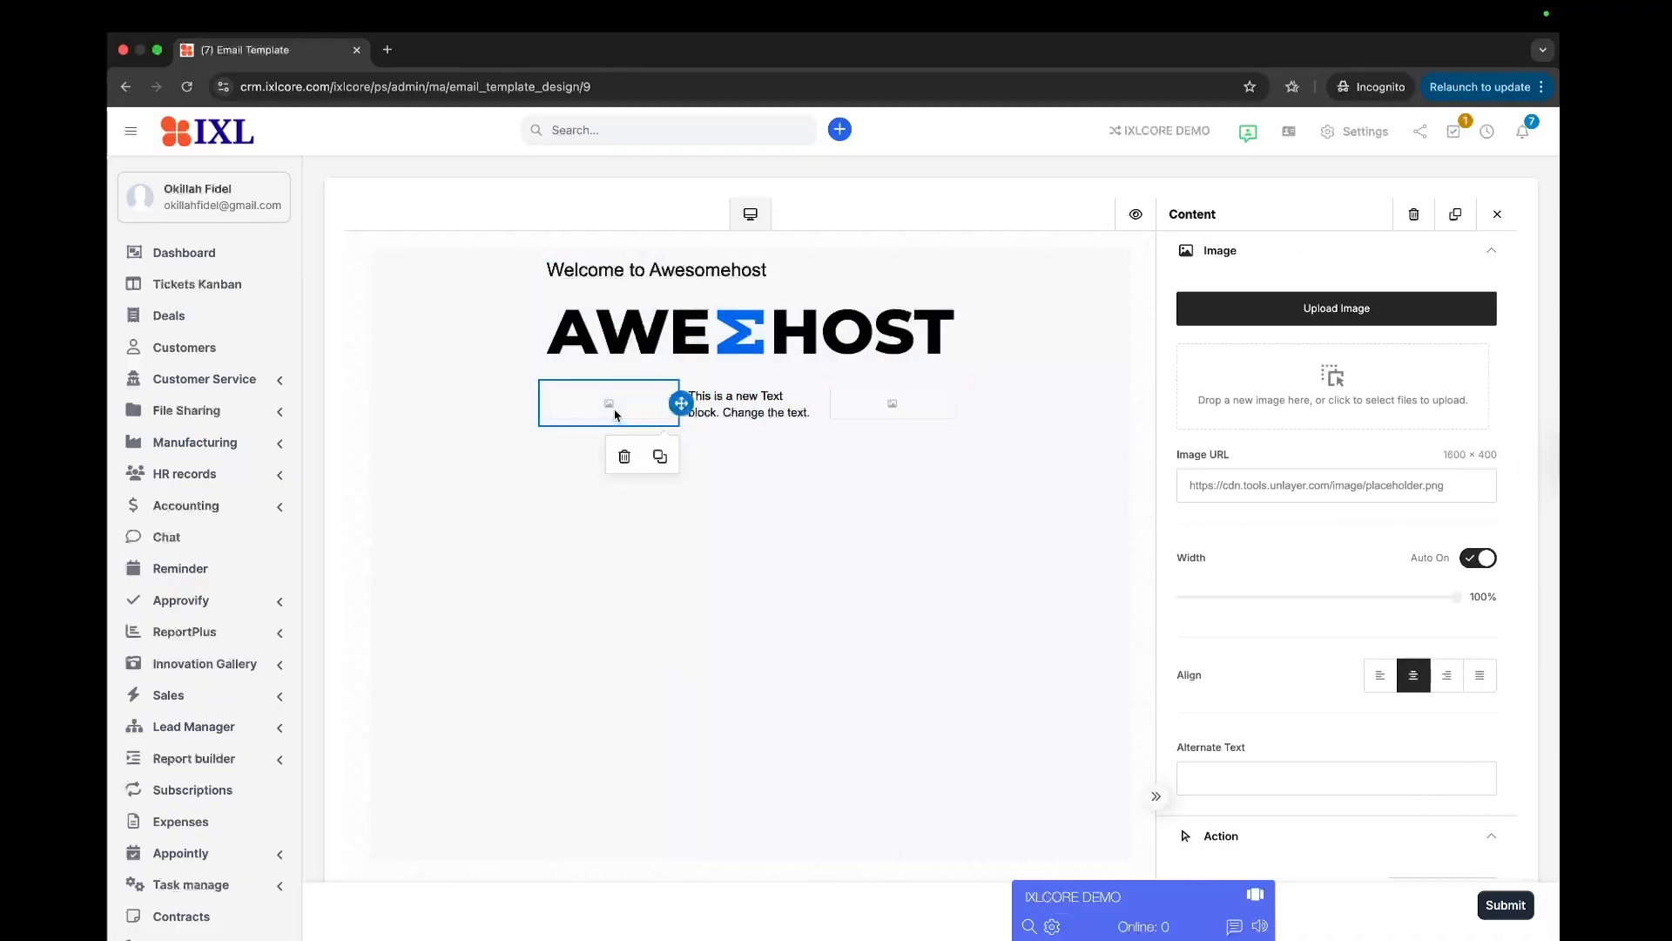
click(1301, 314)
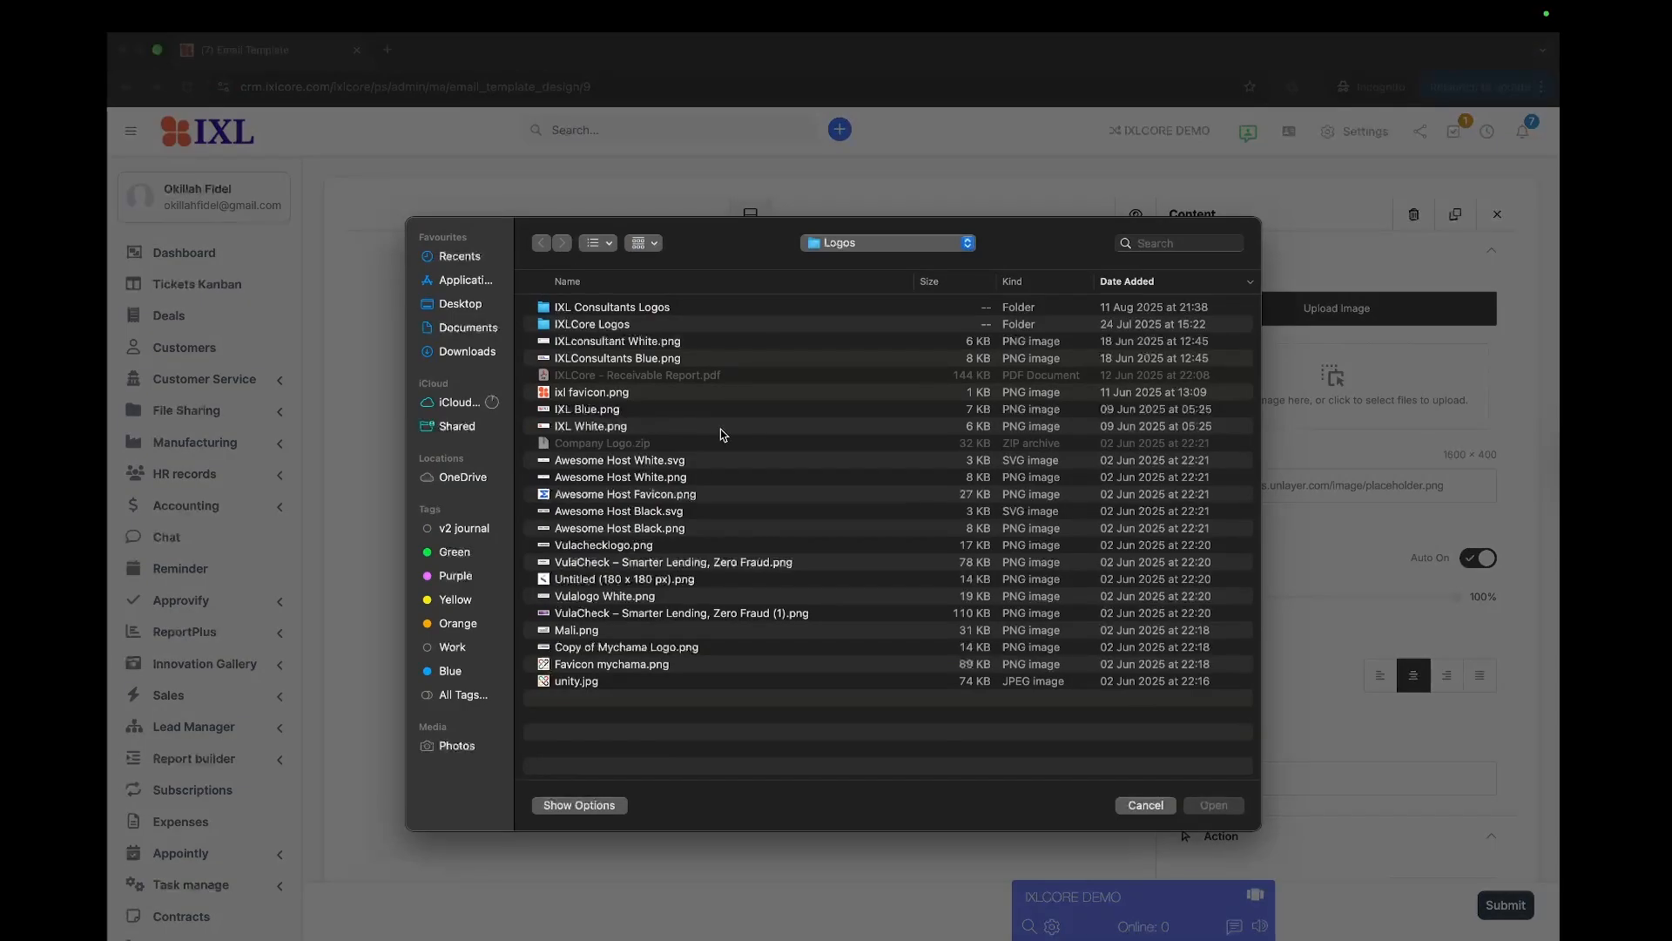
click(493, 359)
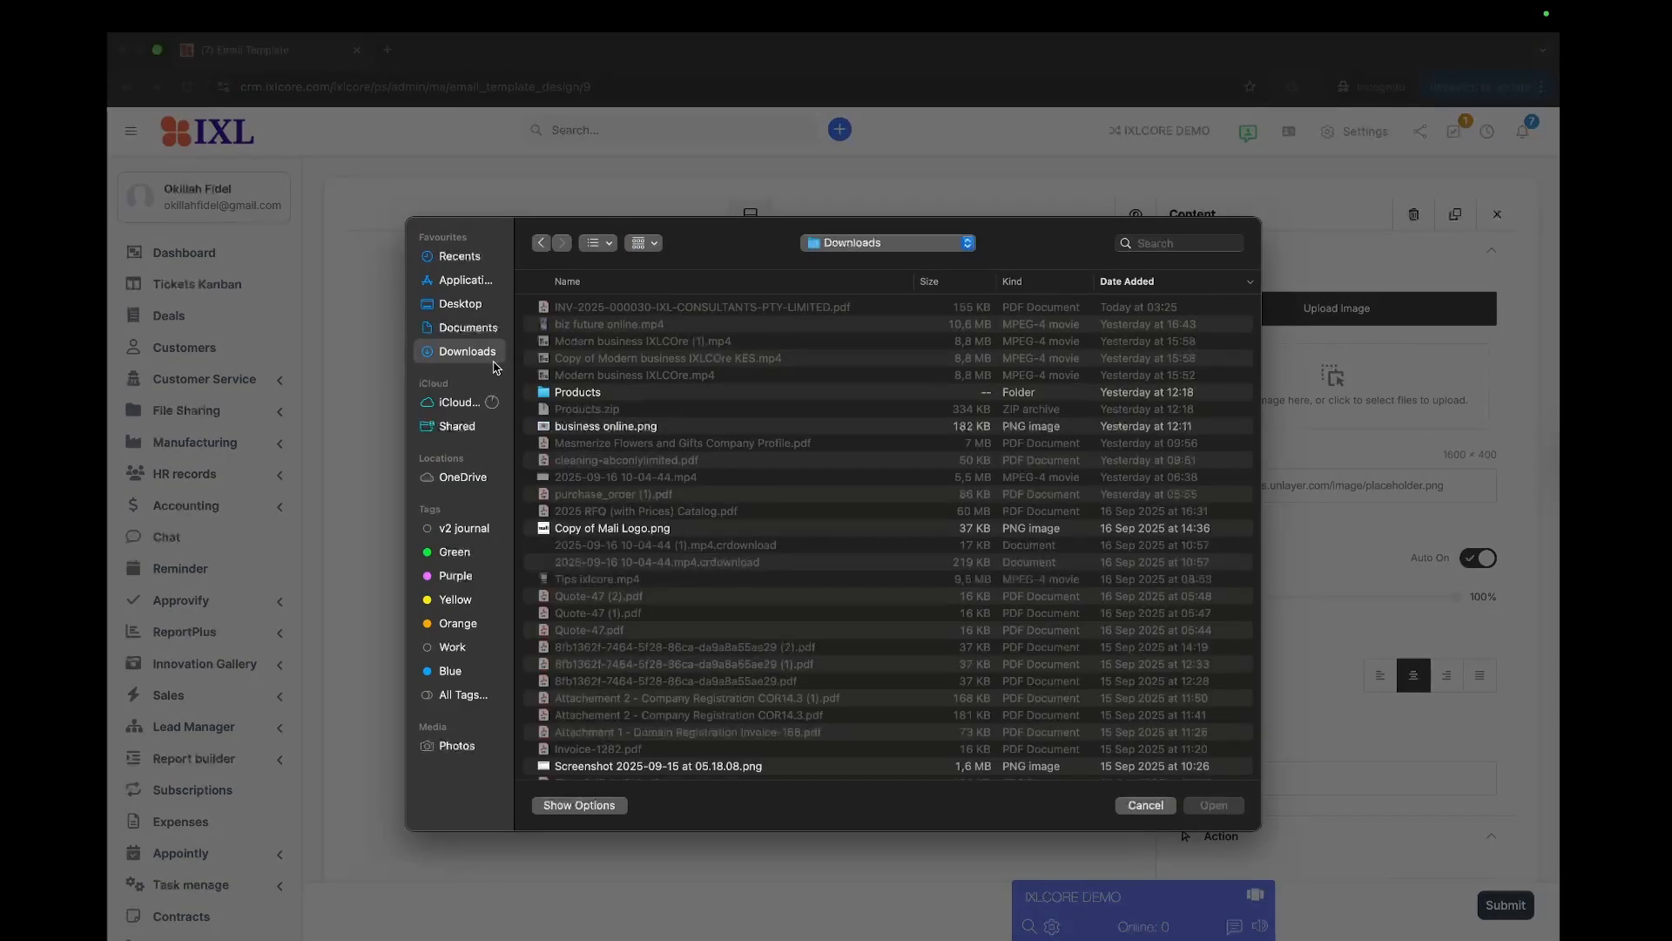
double_click(600, 396)
click(582, 345)
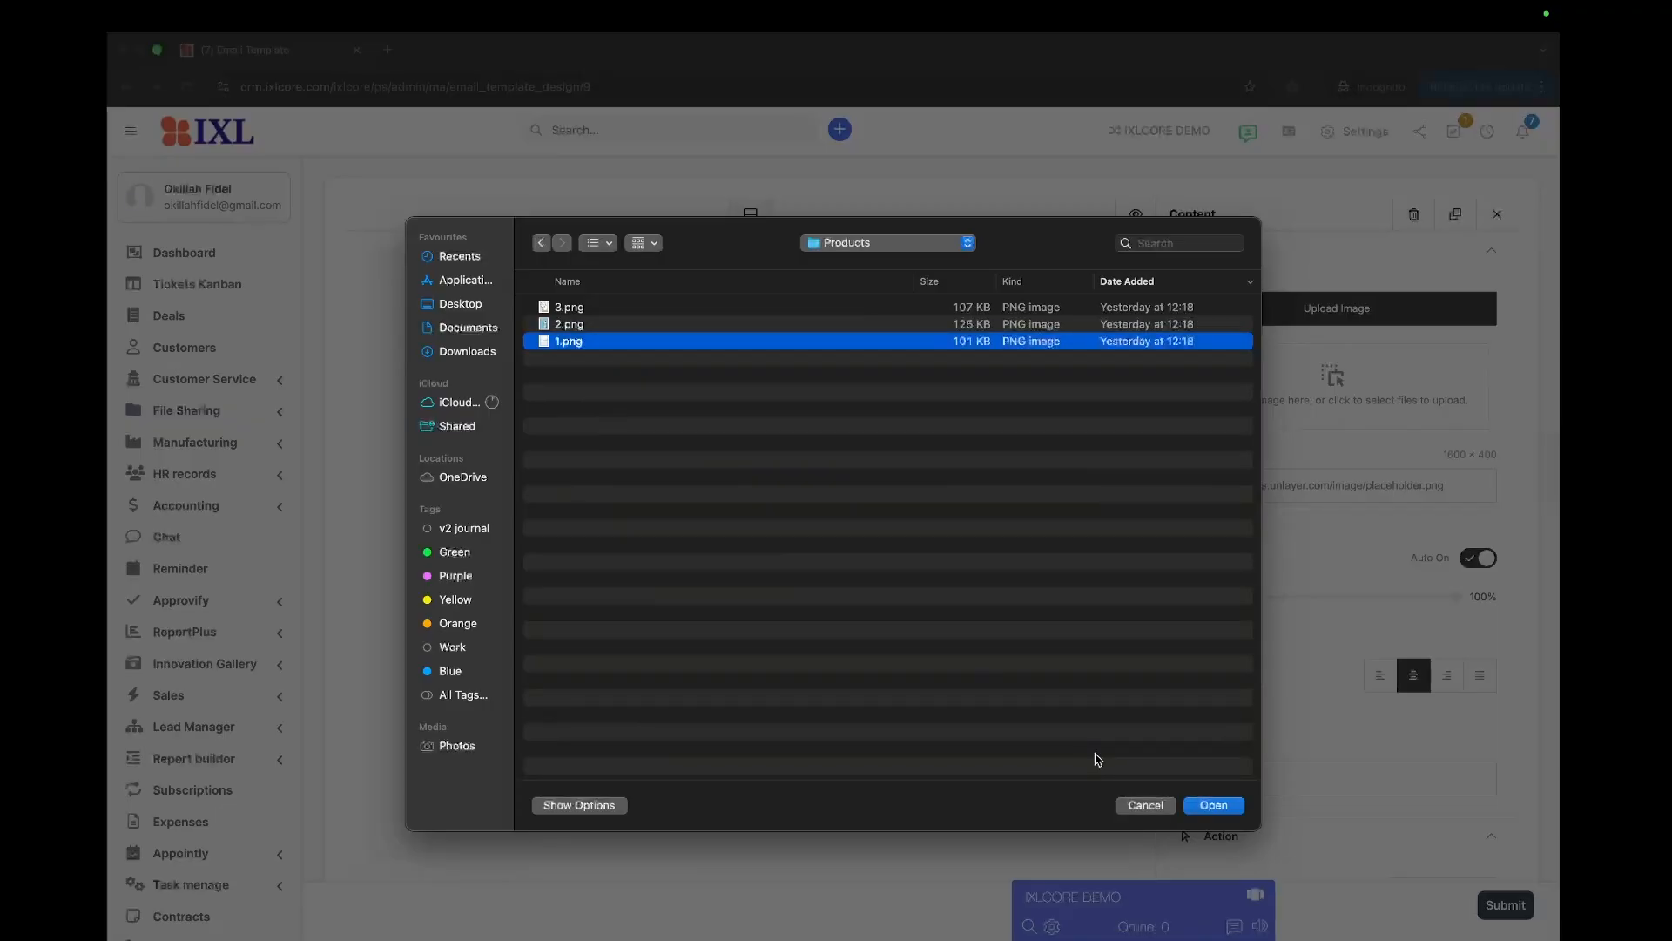
click(1212, 804)
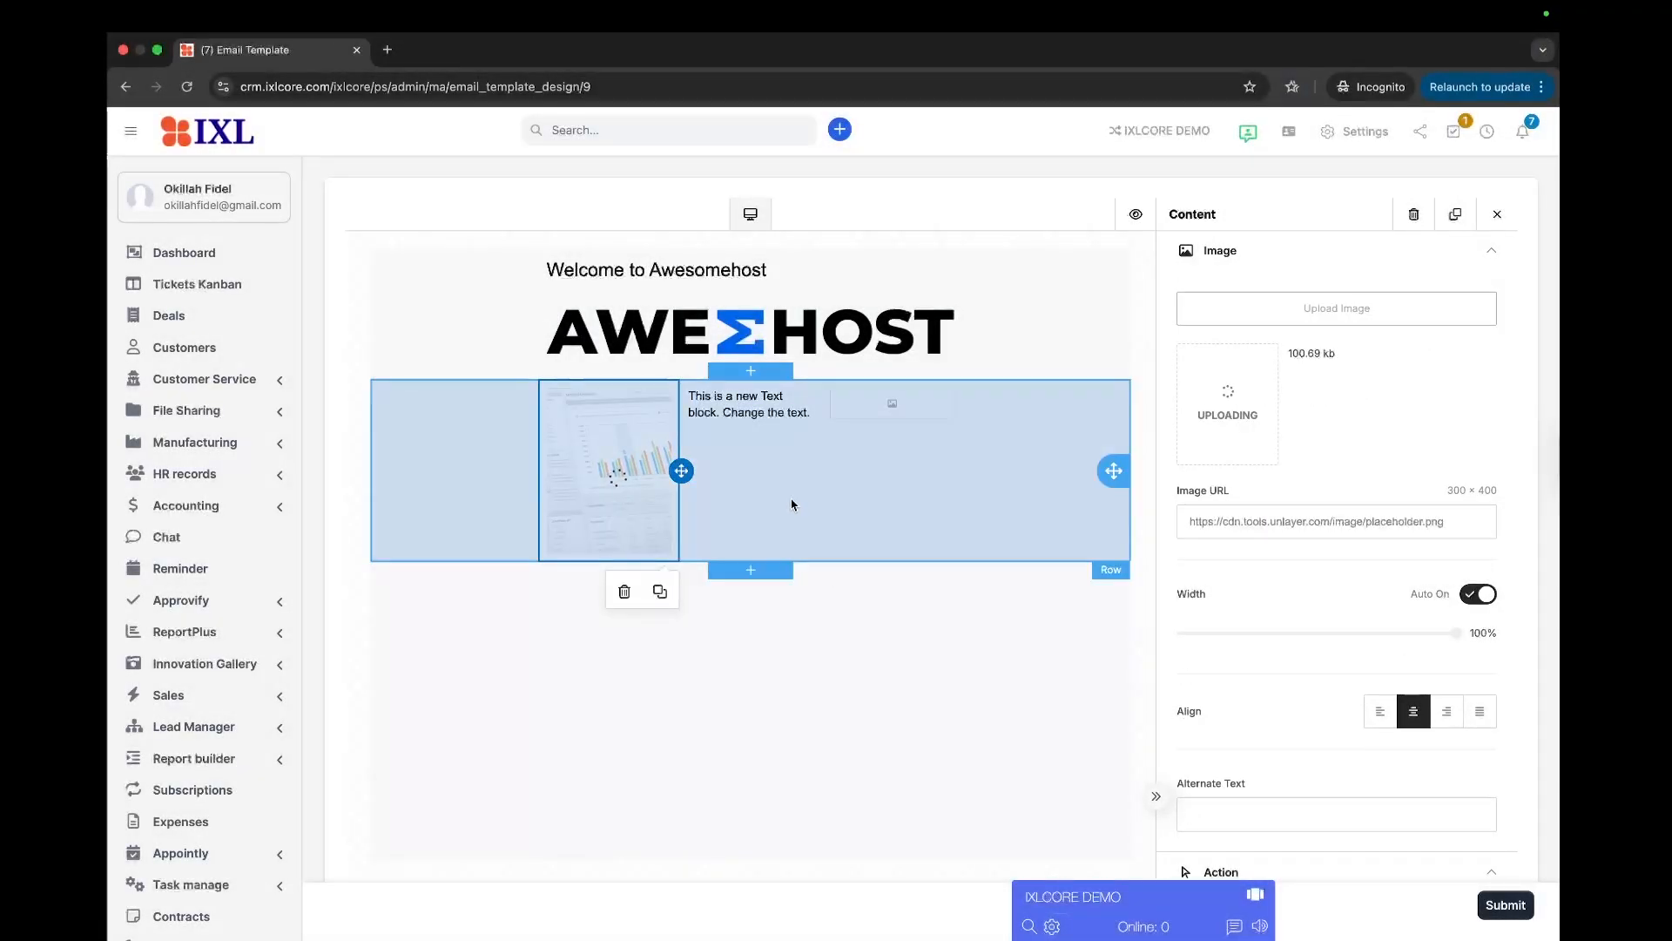
Upload "3.png" from the Products folder into the third column's image block.
click(880, 404)
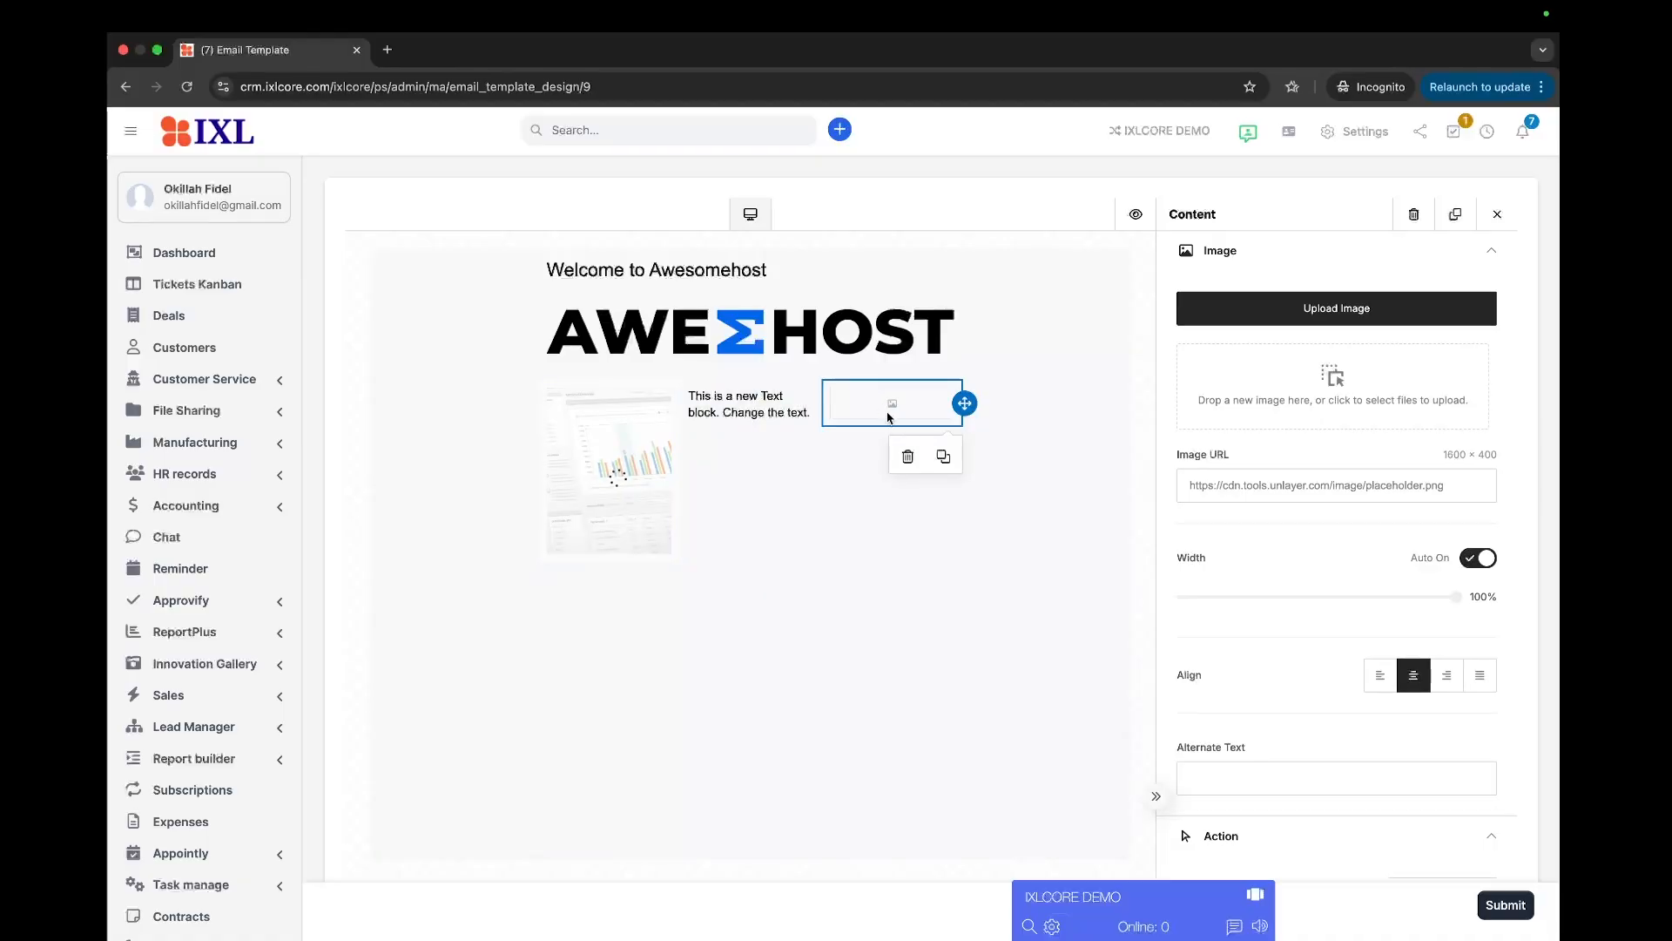
click(1335, 307)
click(597, 313)
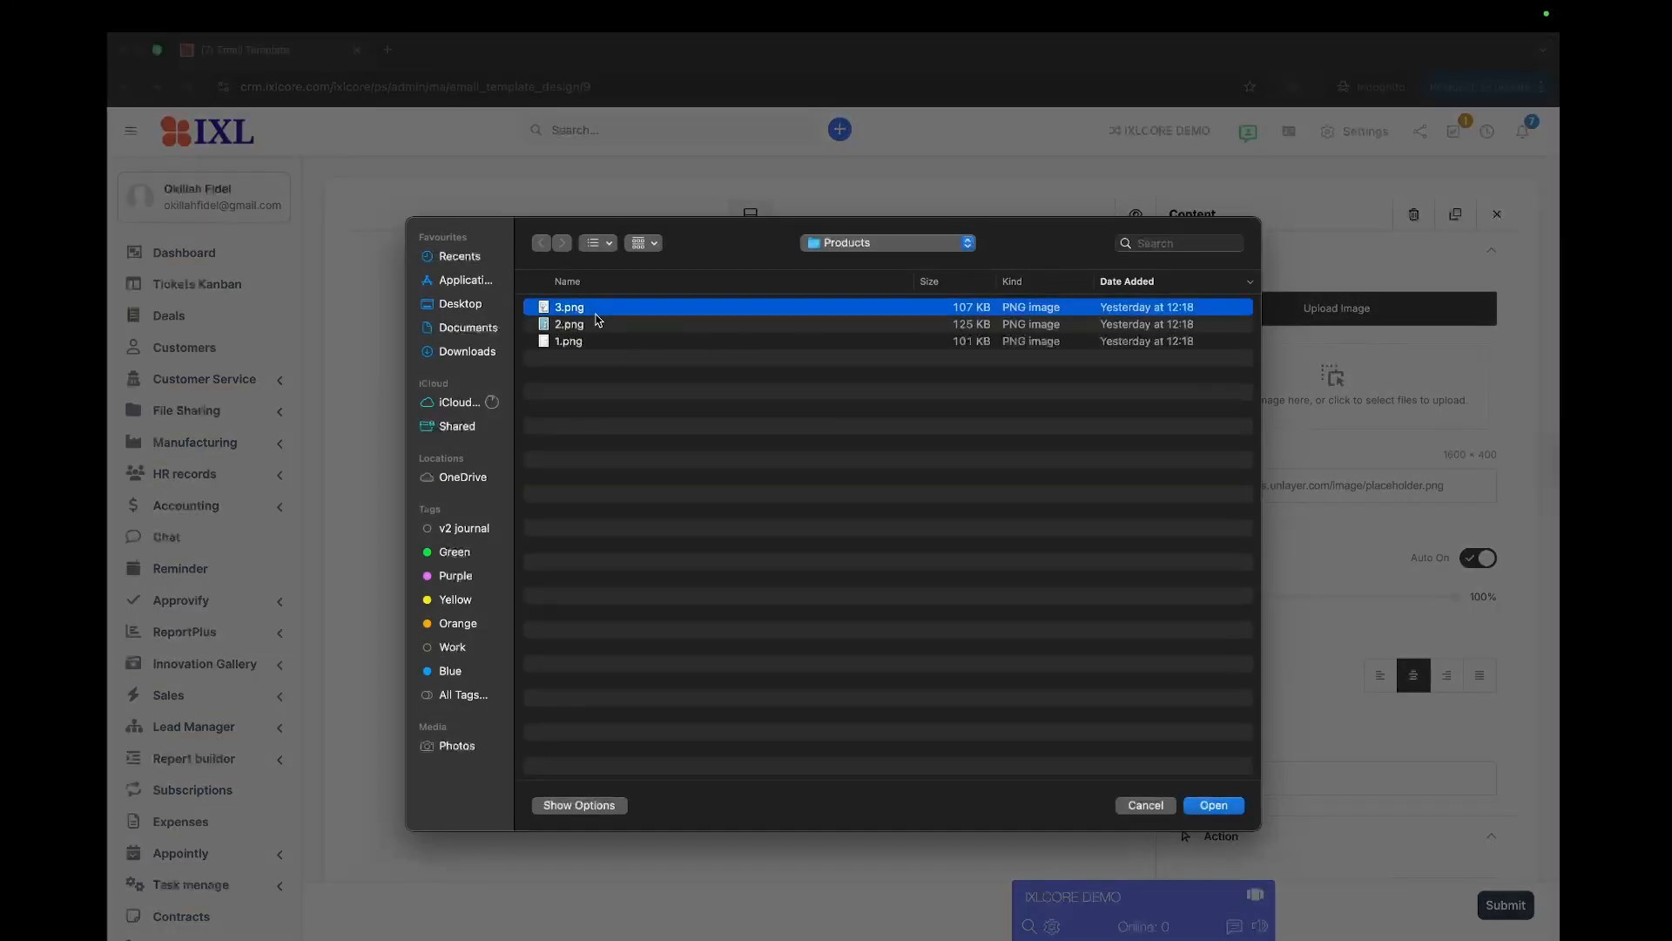
click(1212, 804)
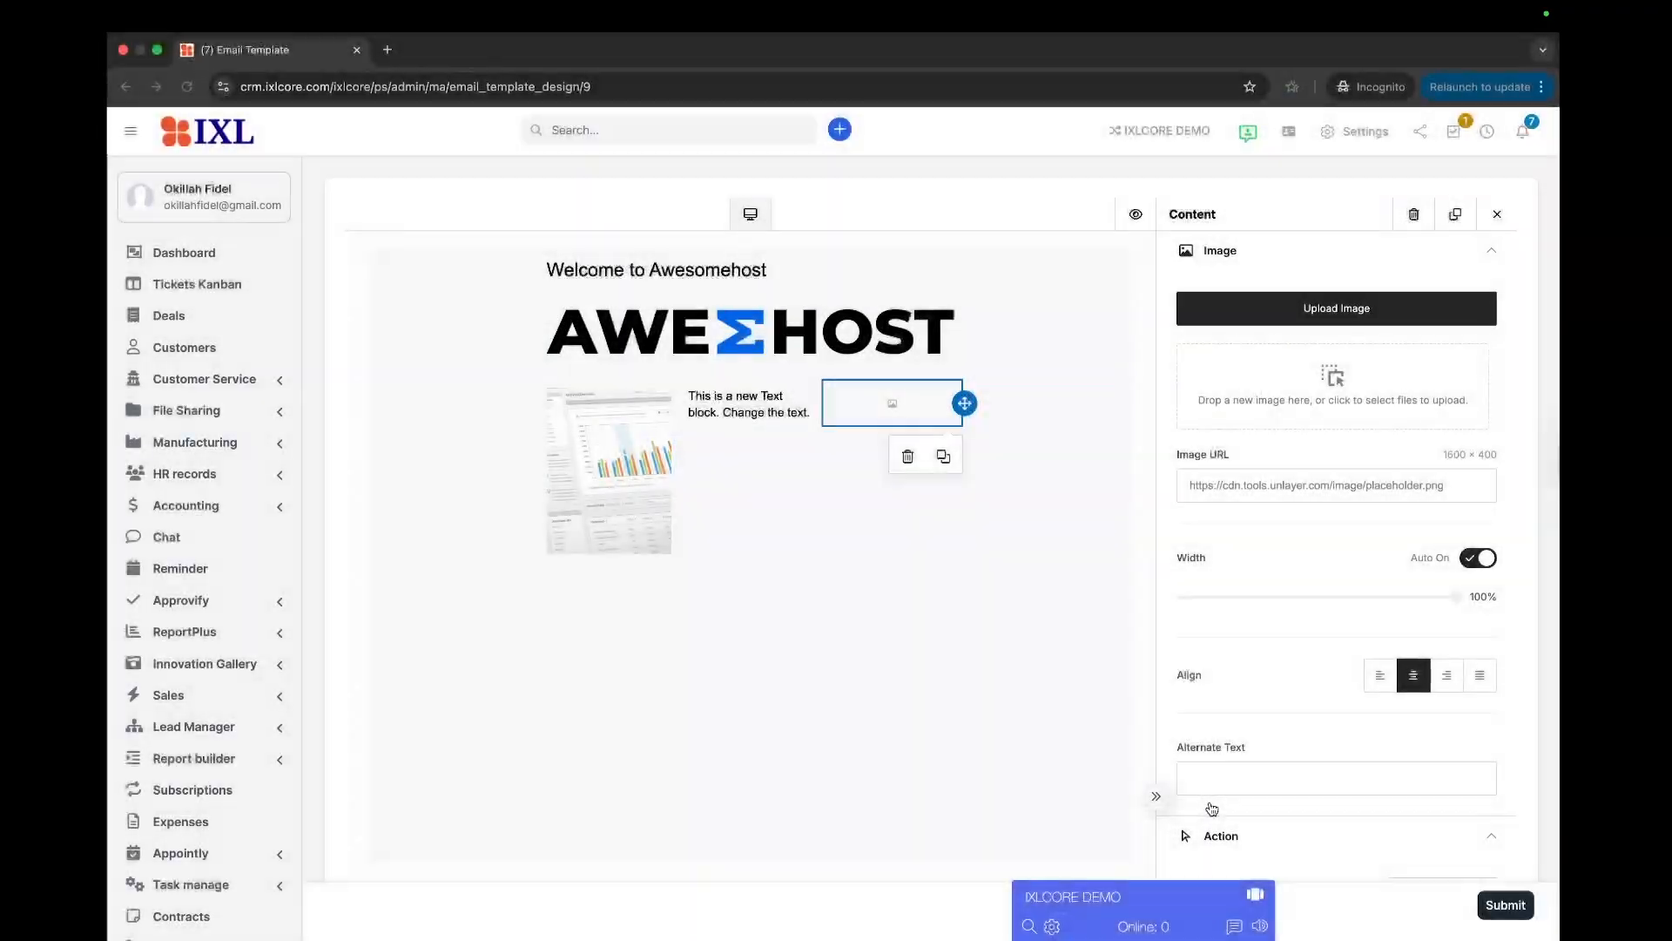
Replace the placeholder text in the middle column between the two images with "Awesomehos services are the best.".
click(747, 409)
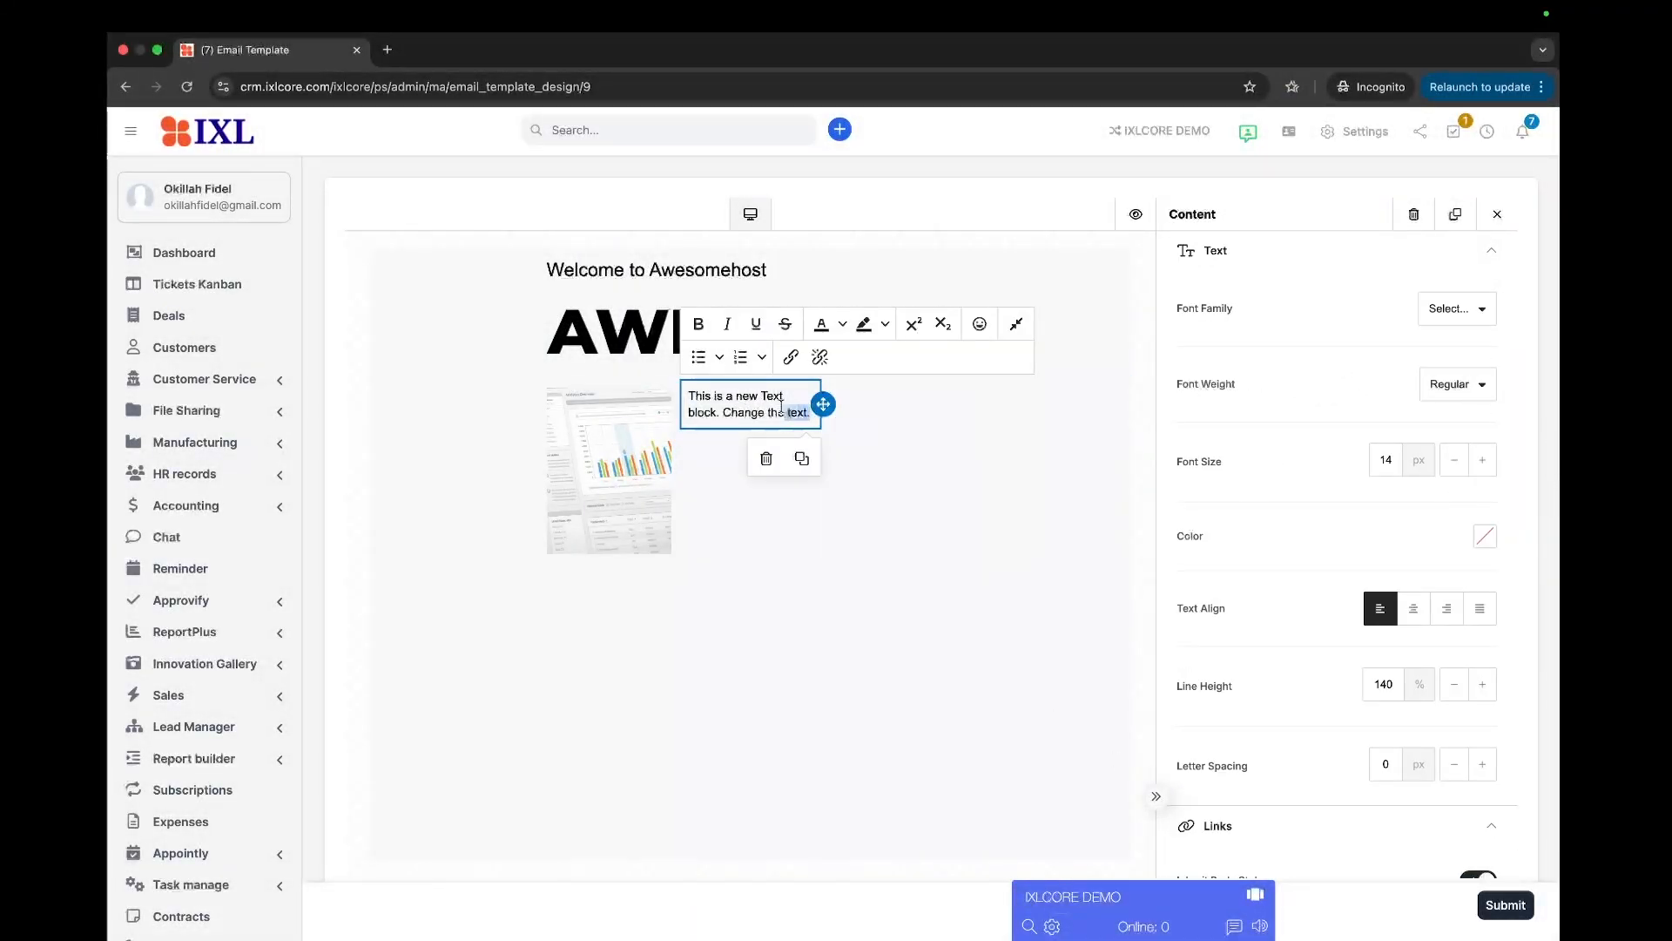
click(705, 382)
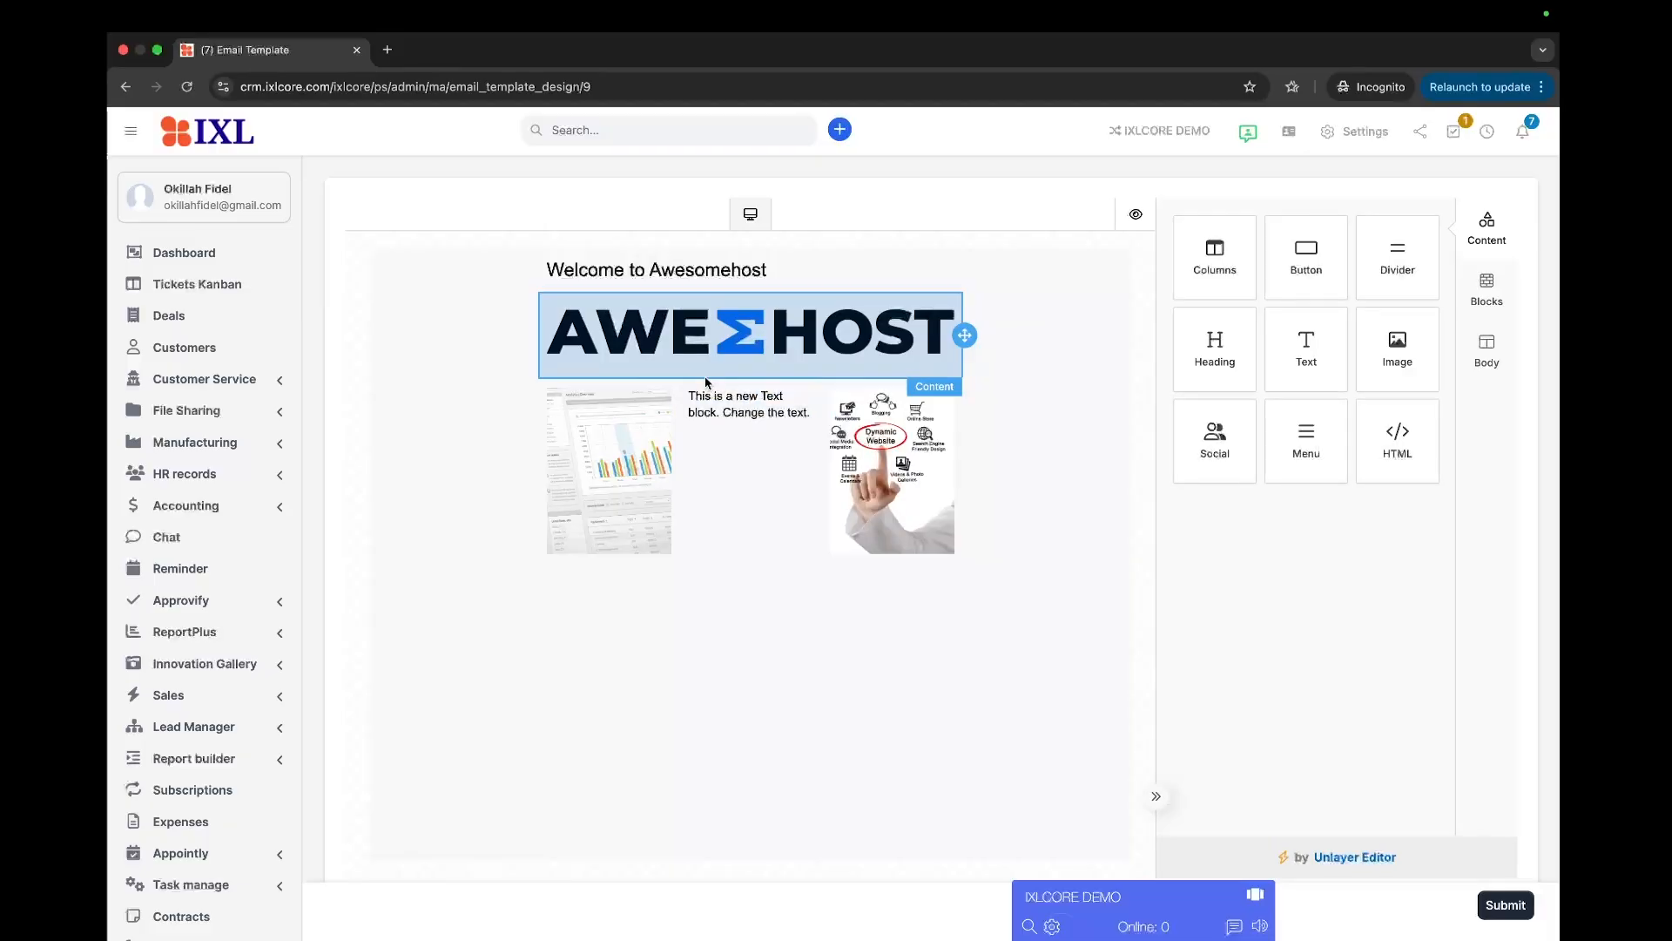
click(725, 399)
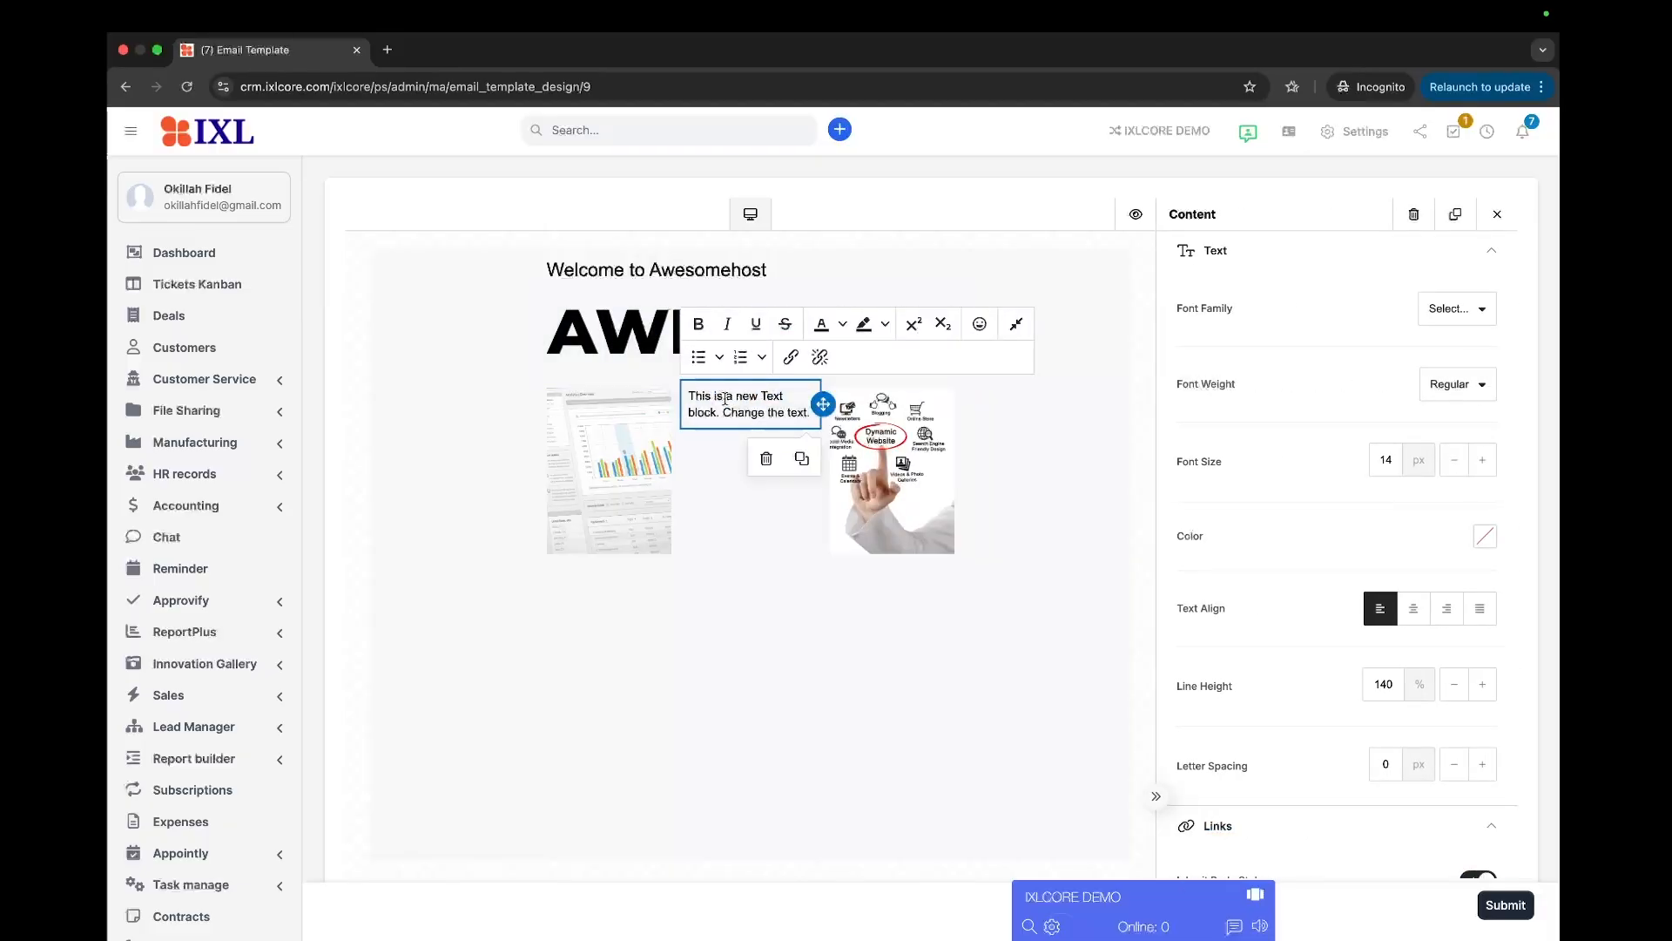
click(687, 399)
click(687, 401)
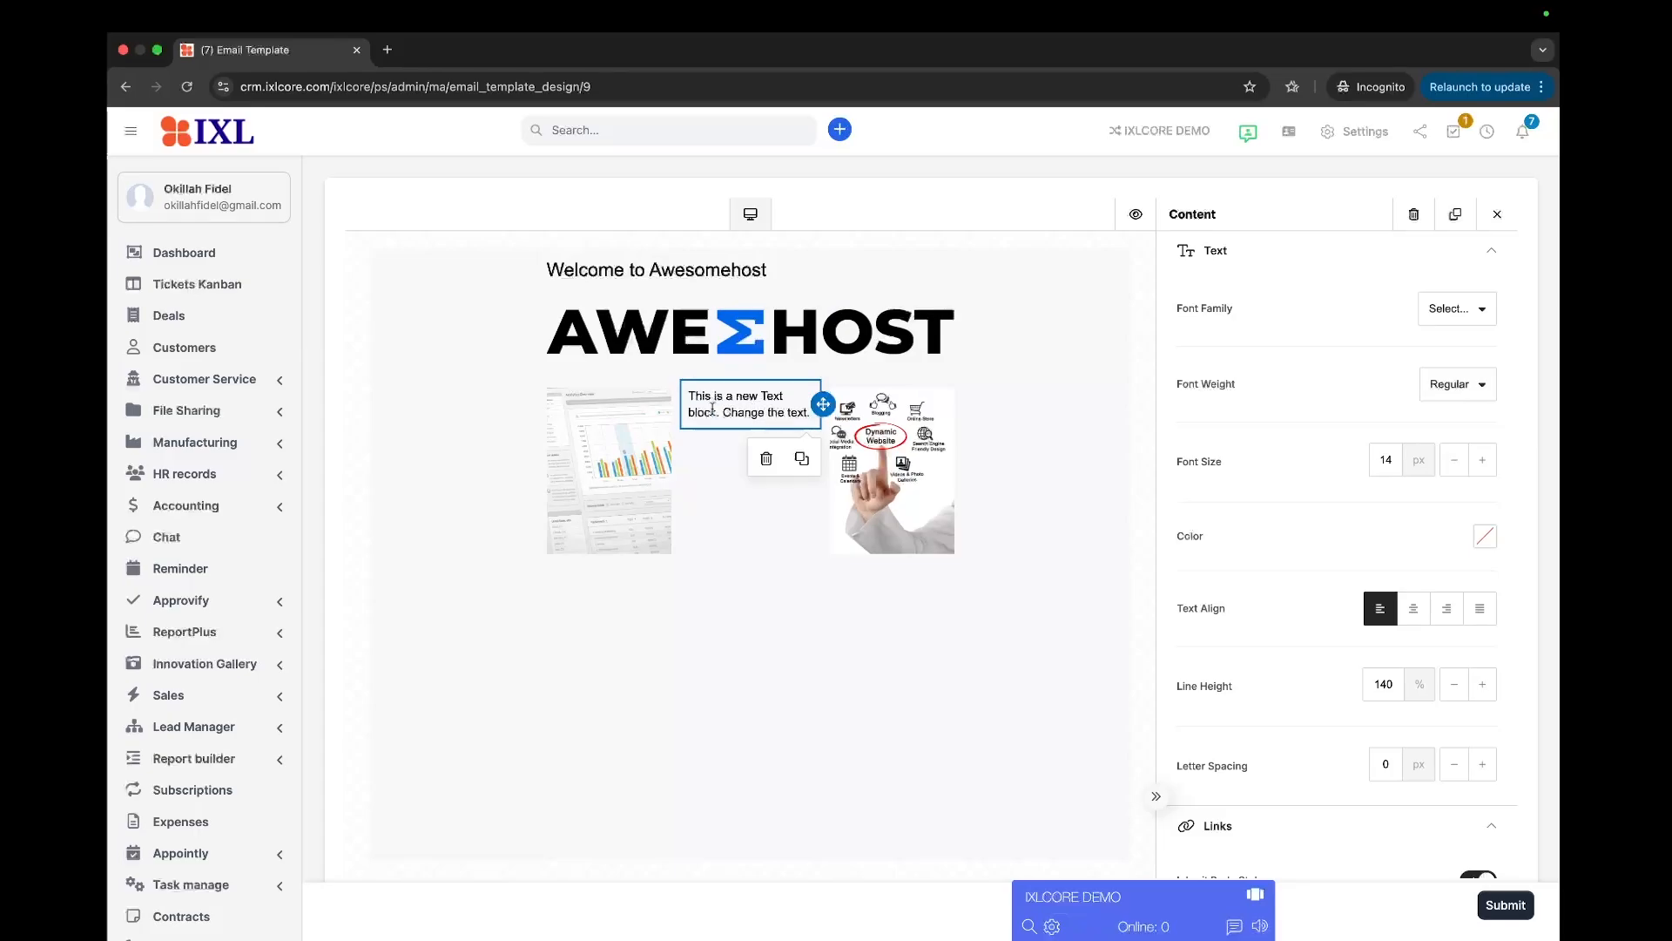
drag(689, 396, 809, 419)
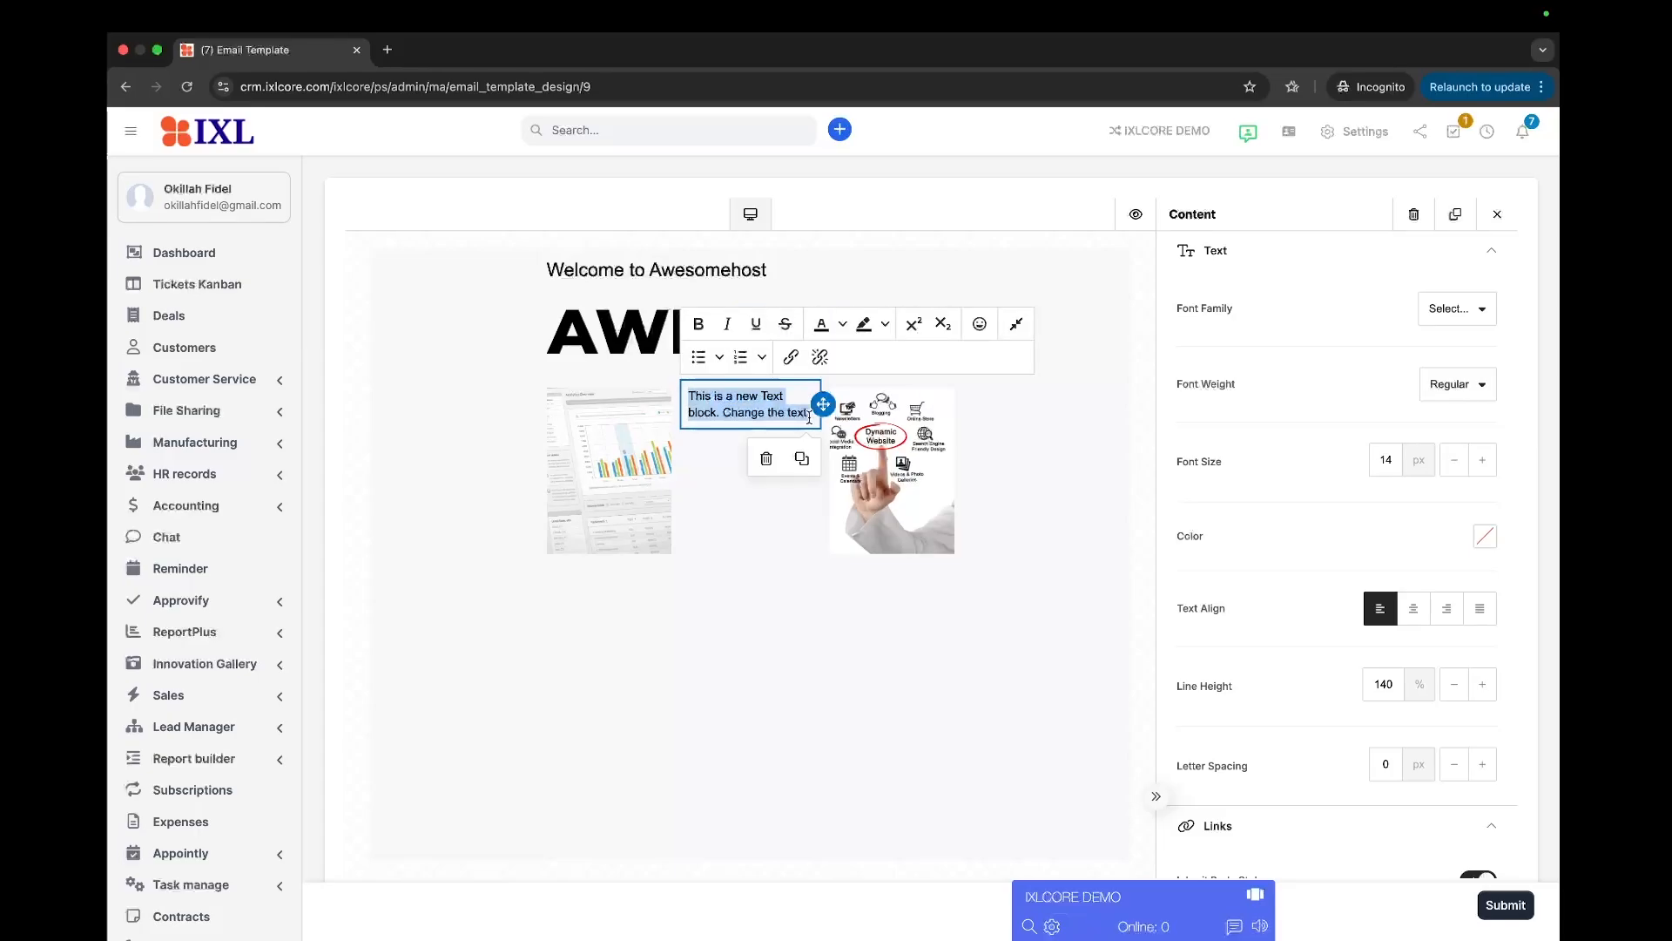
text(Awesome)
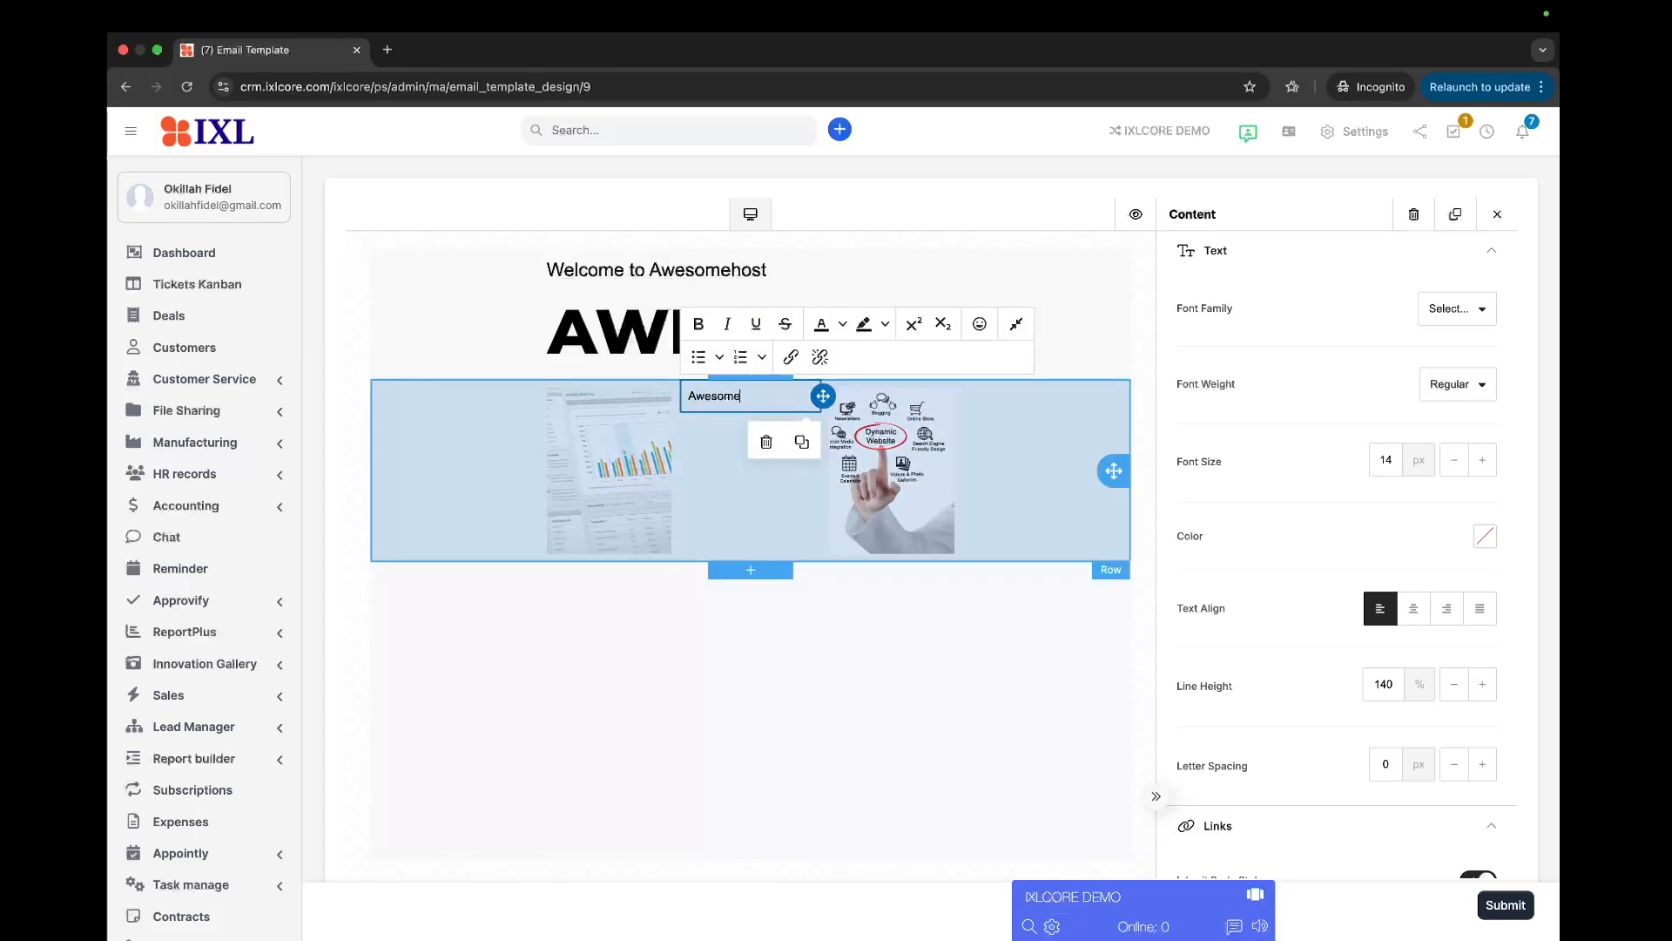
text(hos services are the b)
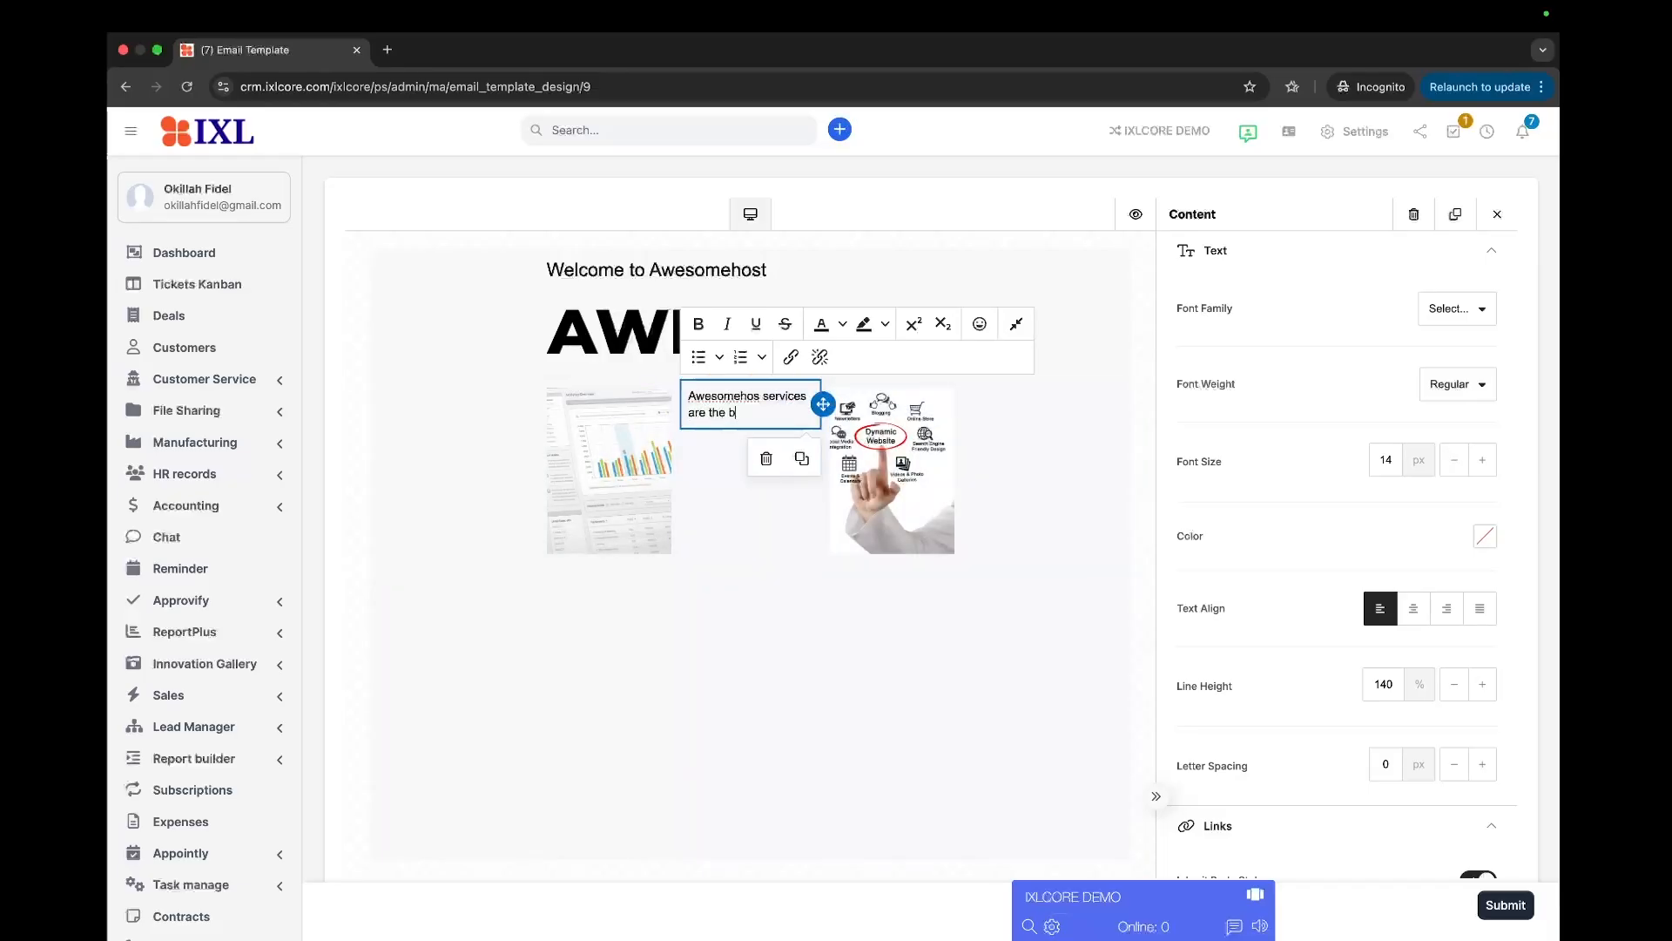
text(est.)
click(1016, 623)
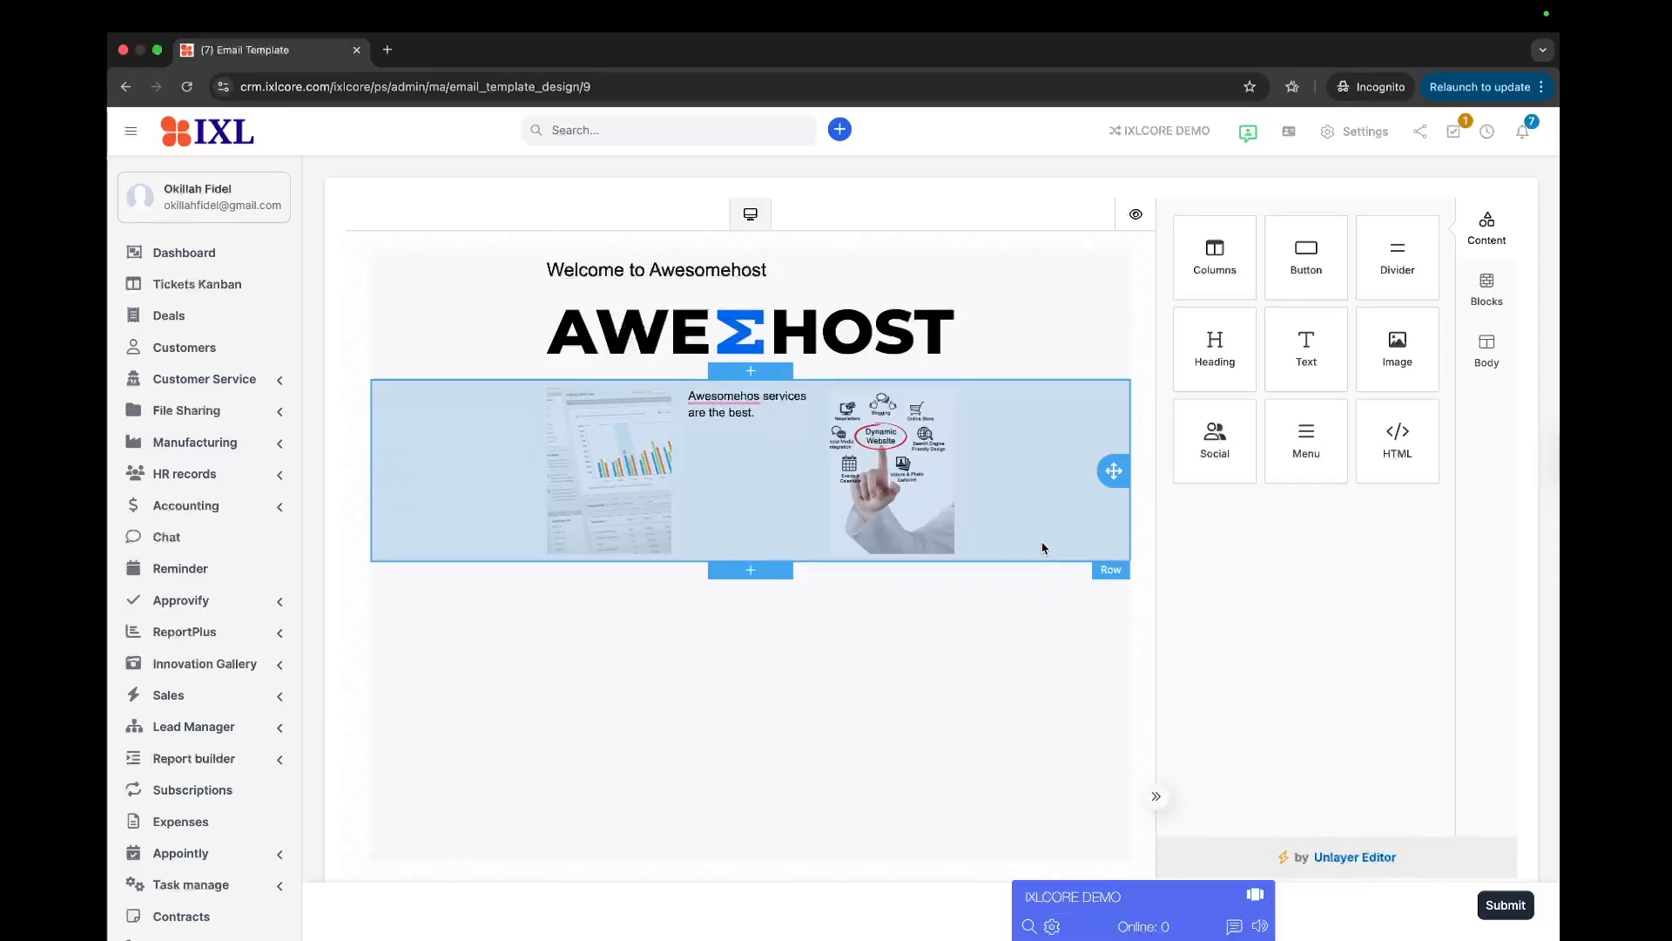
Add a single-column row below the three-column row and place a button block in it.
click(718, 541)
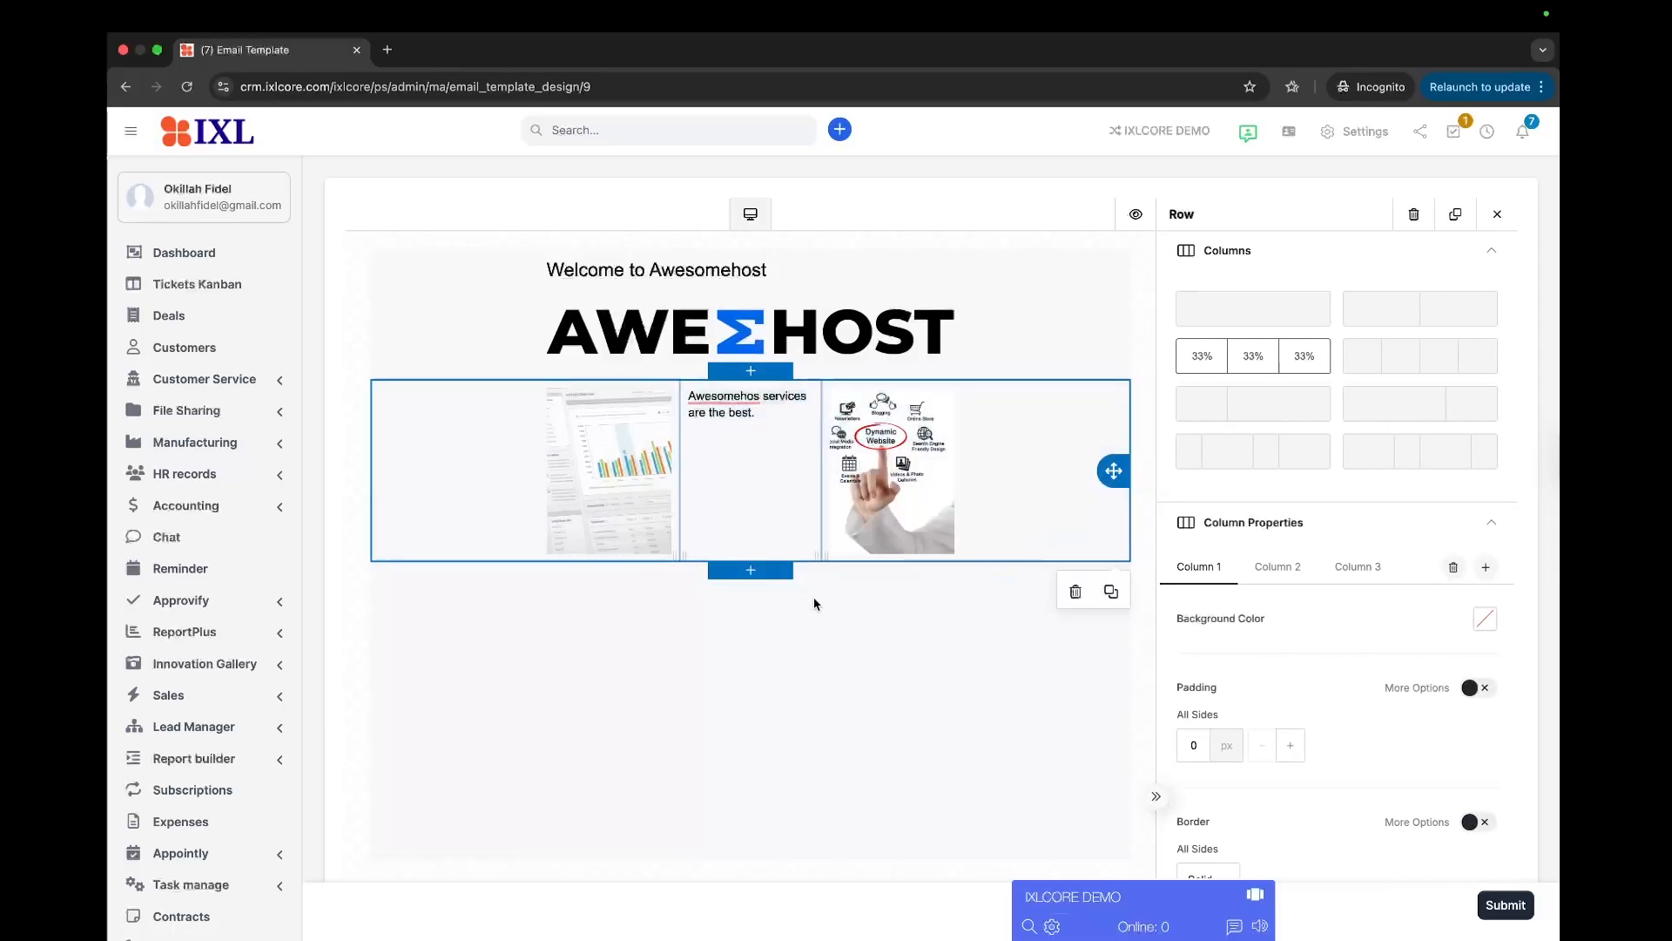
click(753, 577)
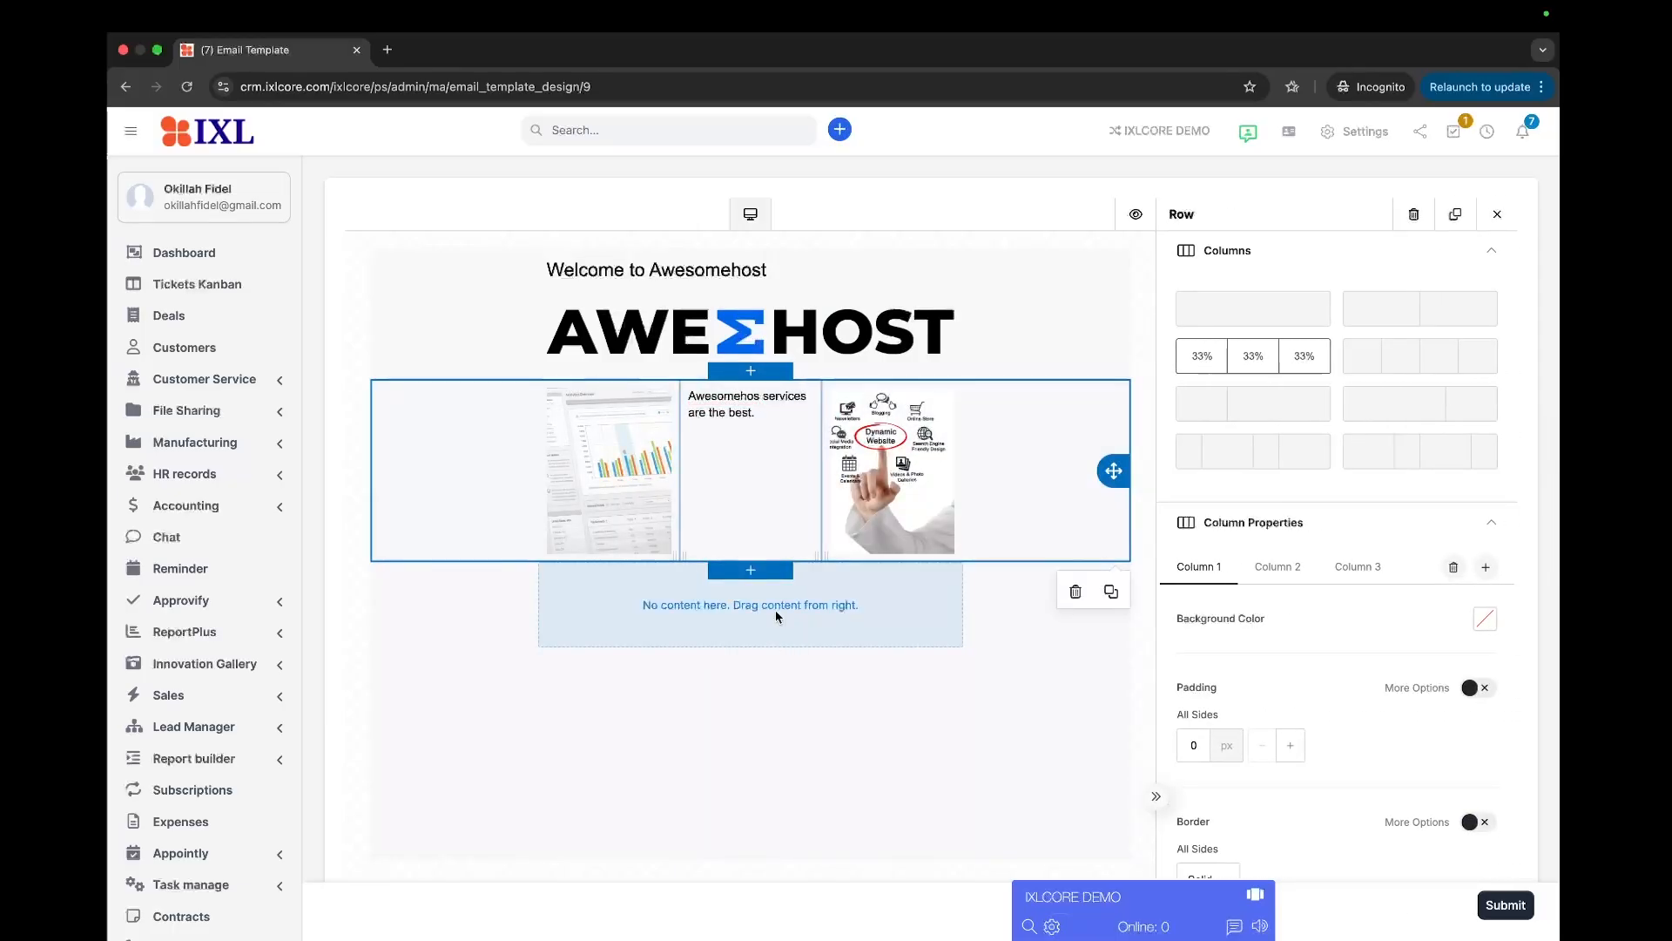
click(775, 610)
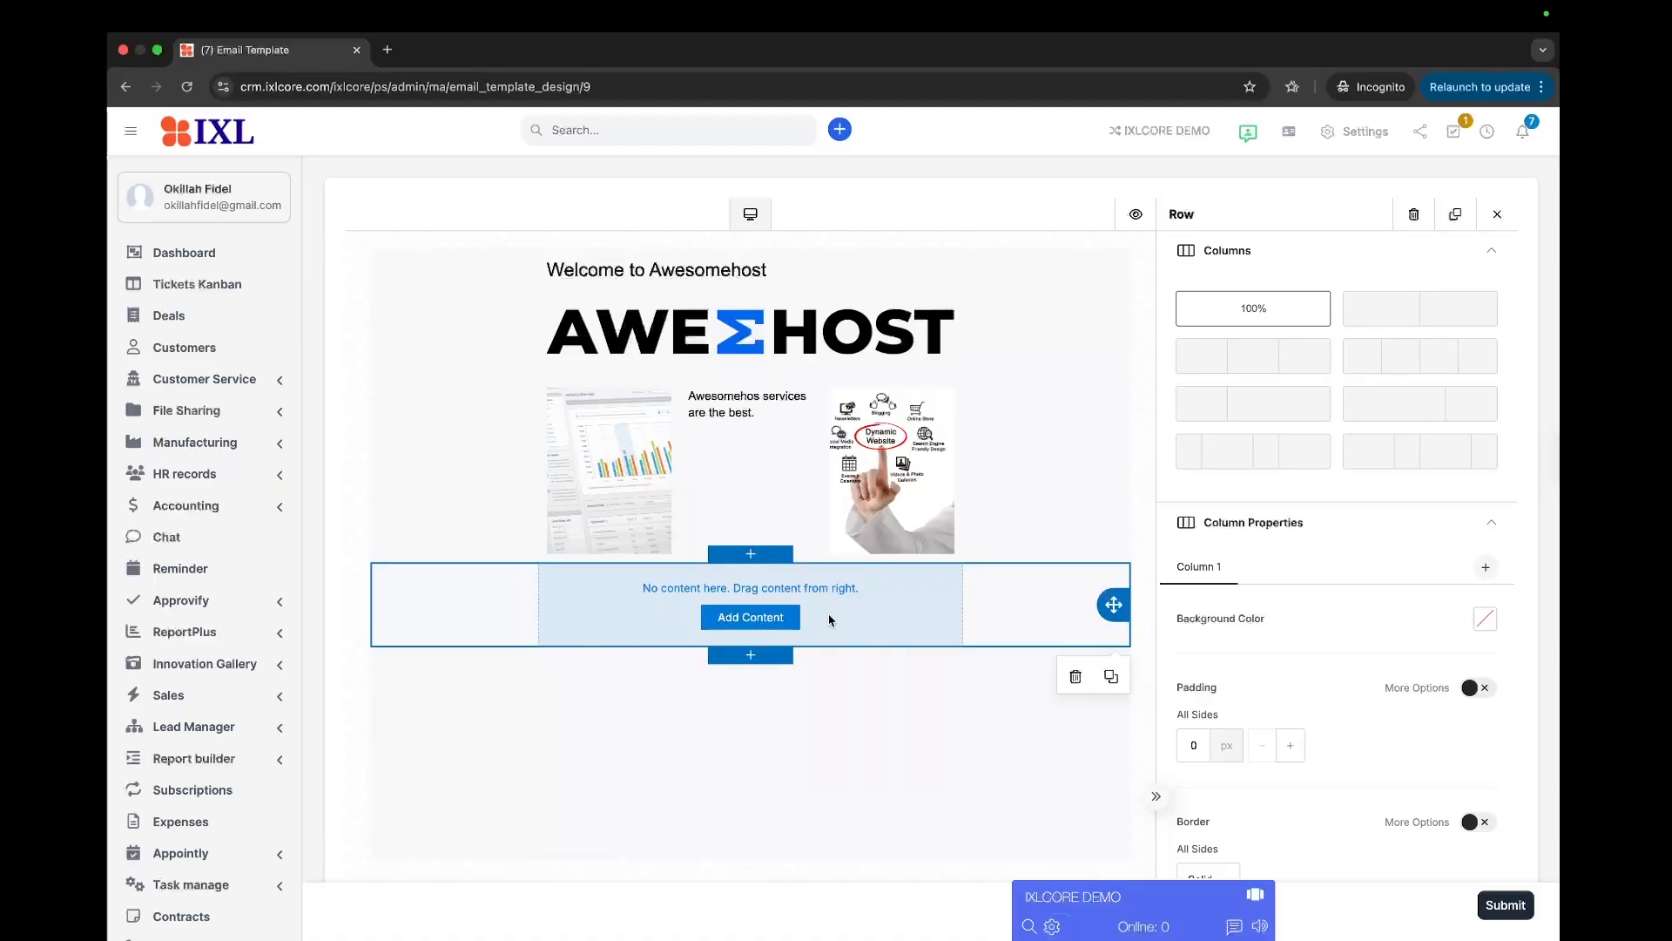
scroll(828, 718, down, 3)
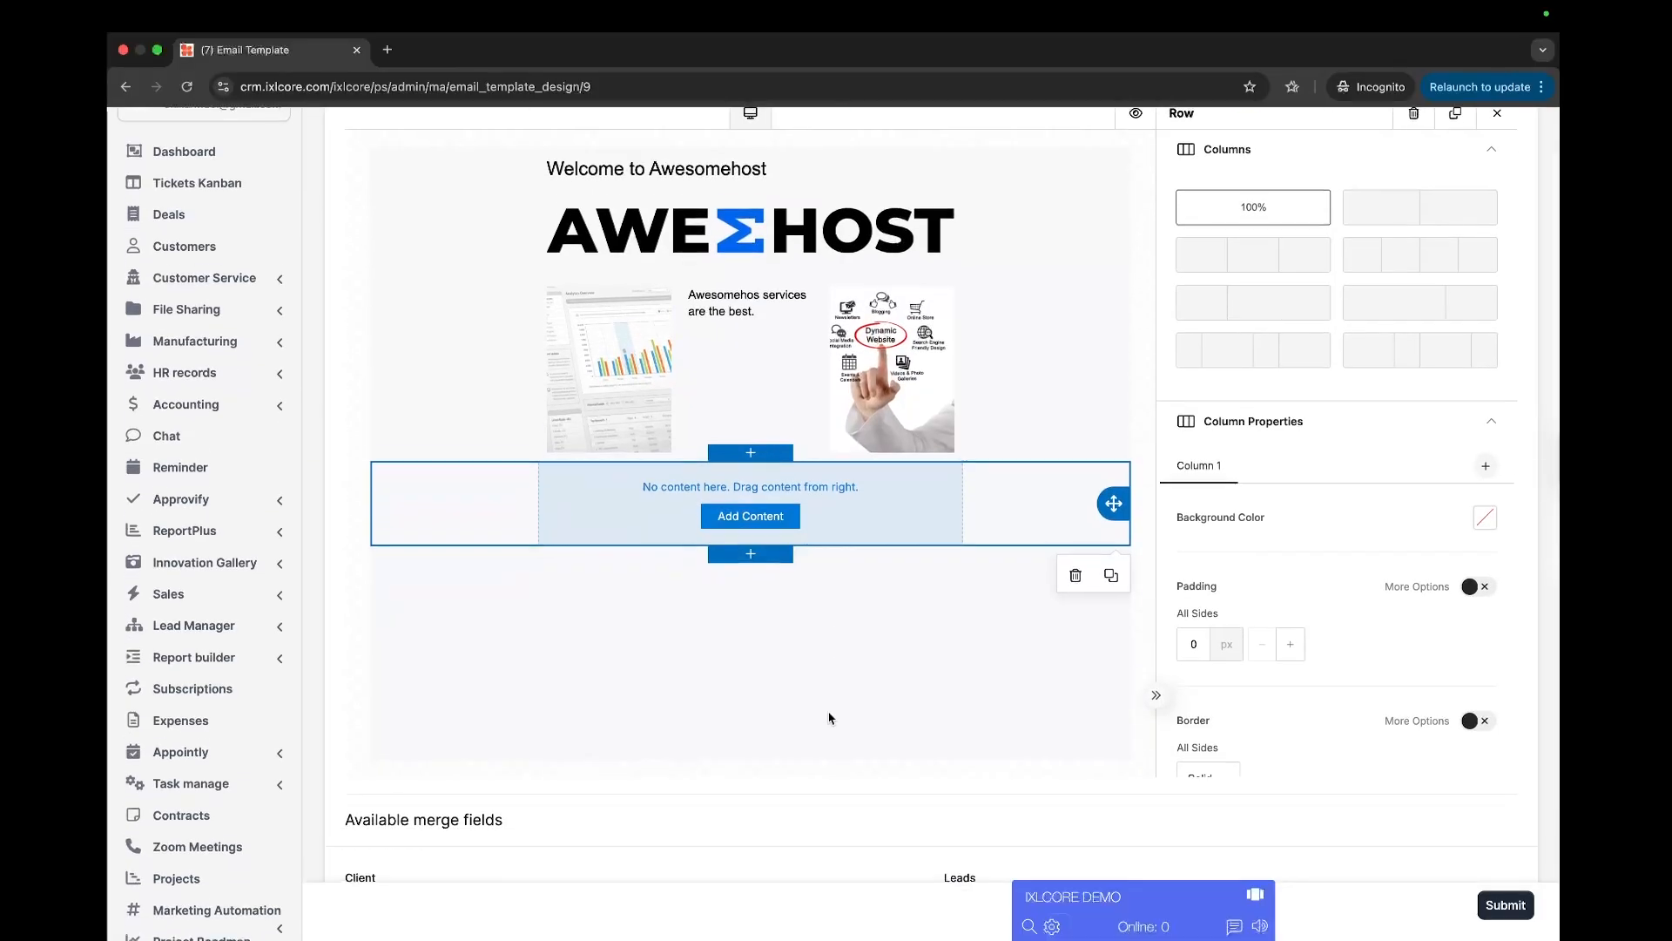
scroll(827, 610, up, 3)
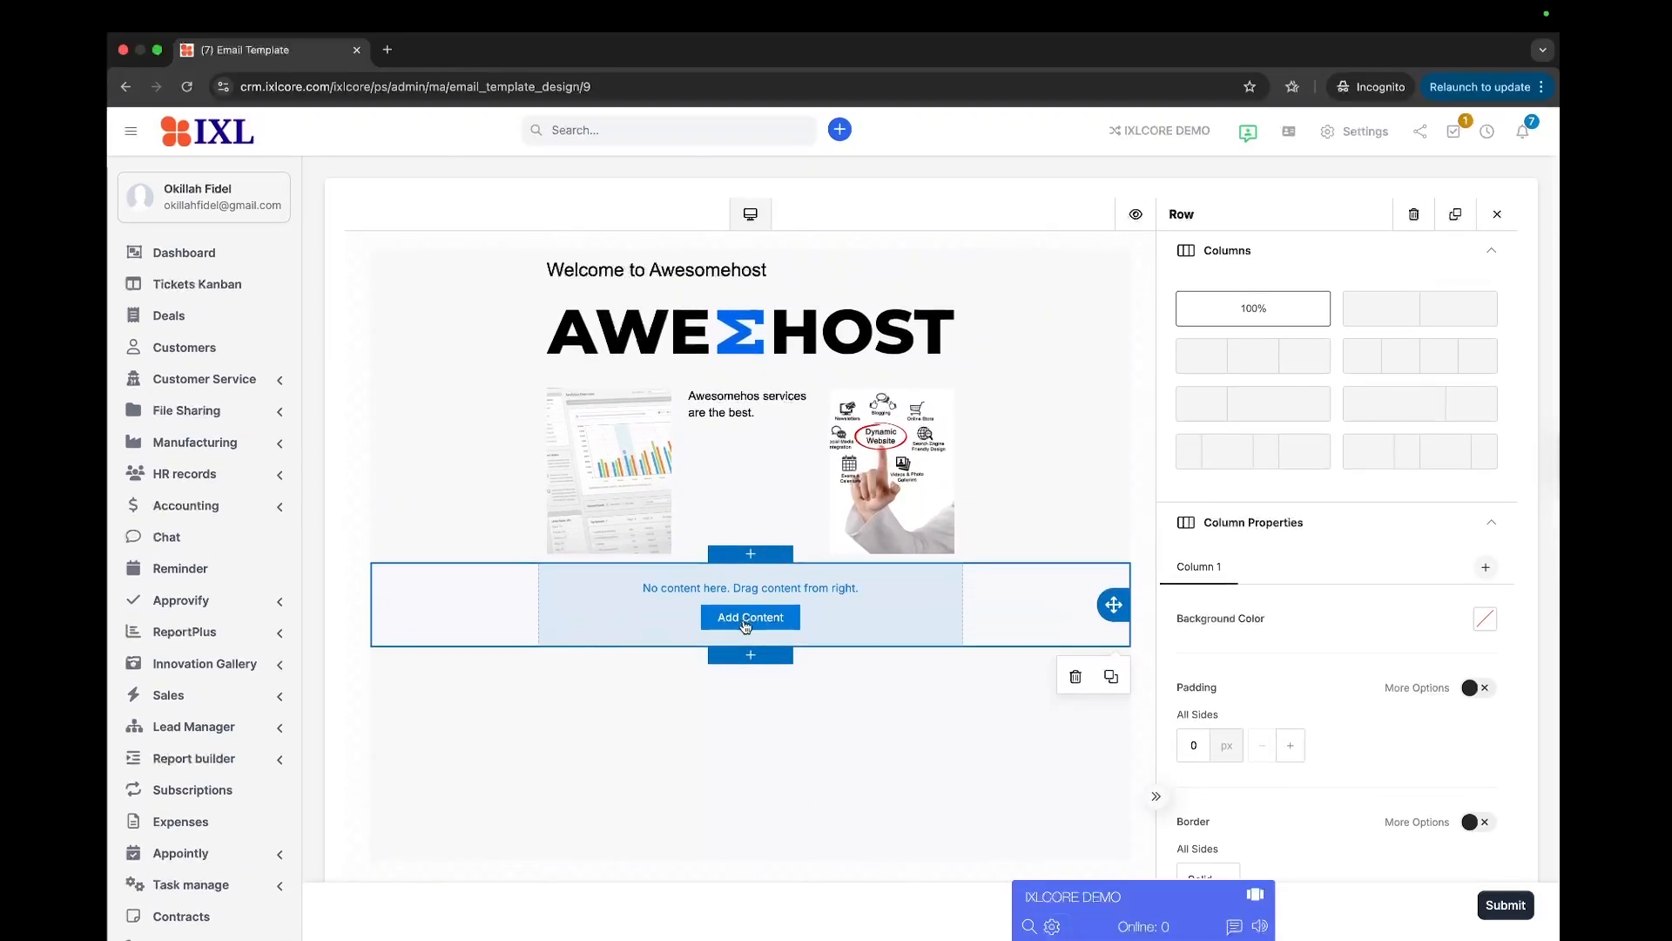
click(749, 616)
drag(1307, 280, 768, 616)
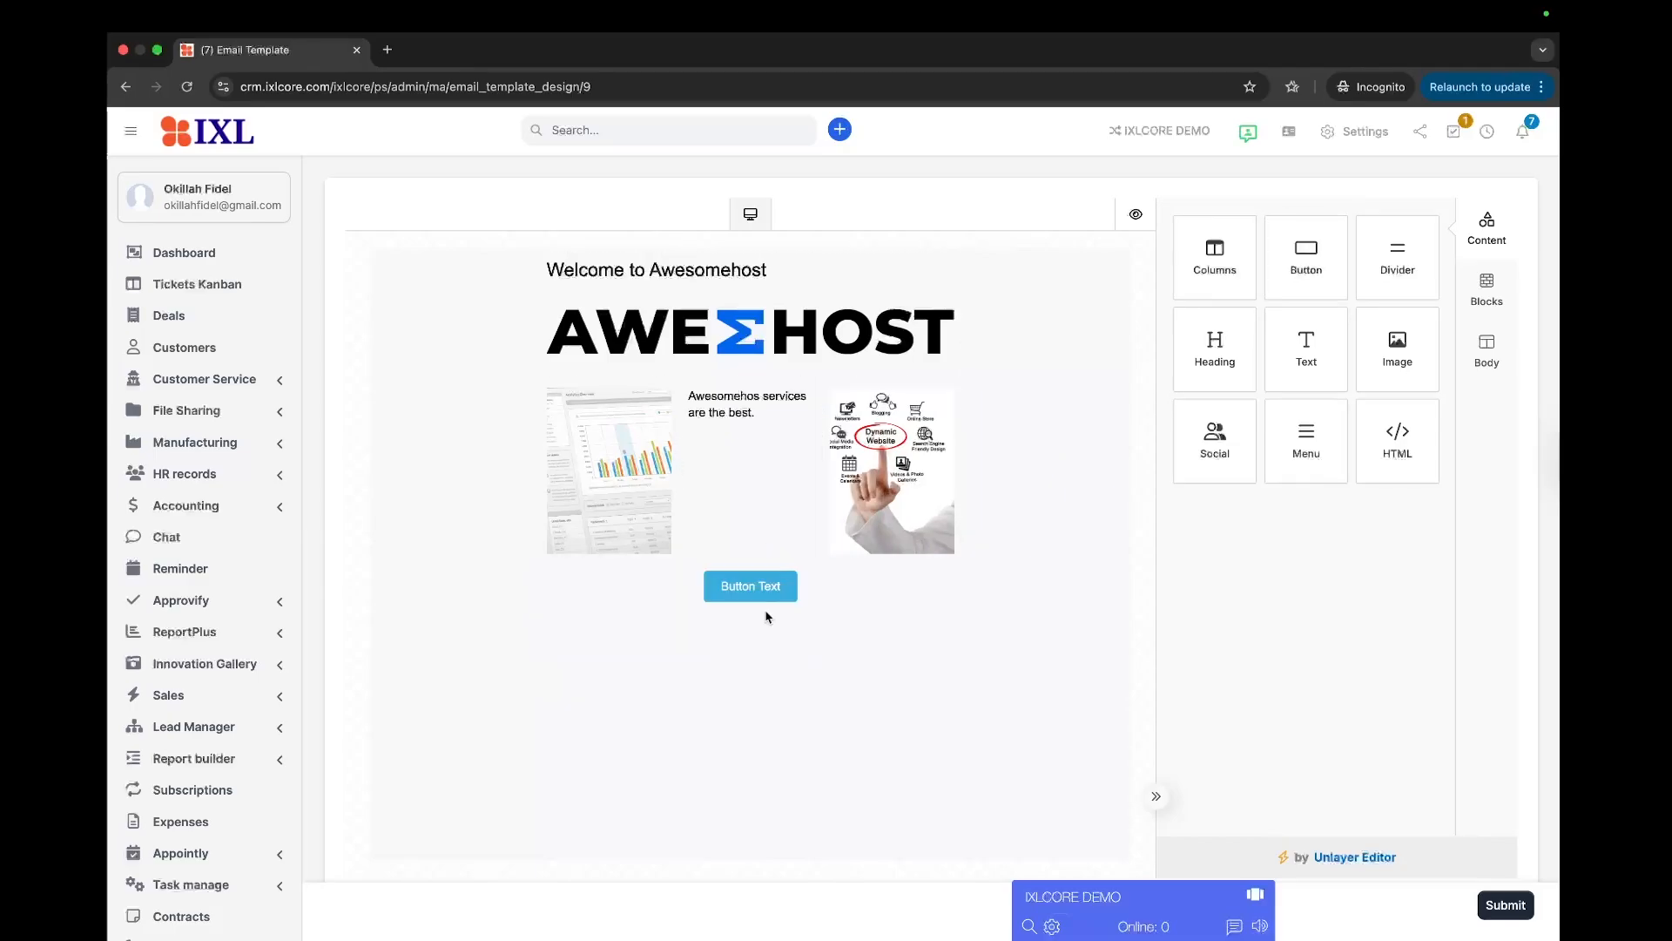
Change the new button's label to "Read More".
click(749, 586)
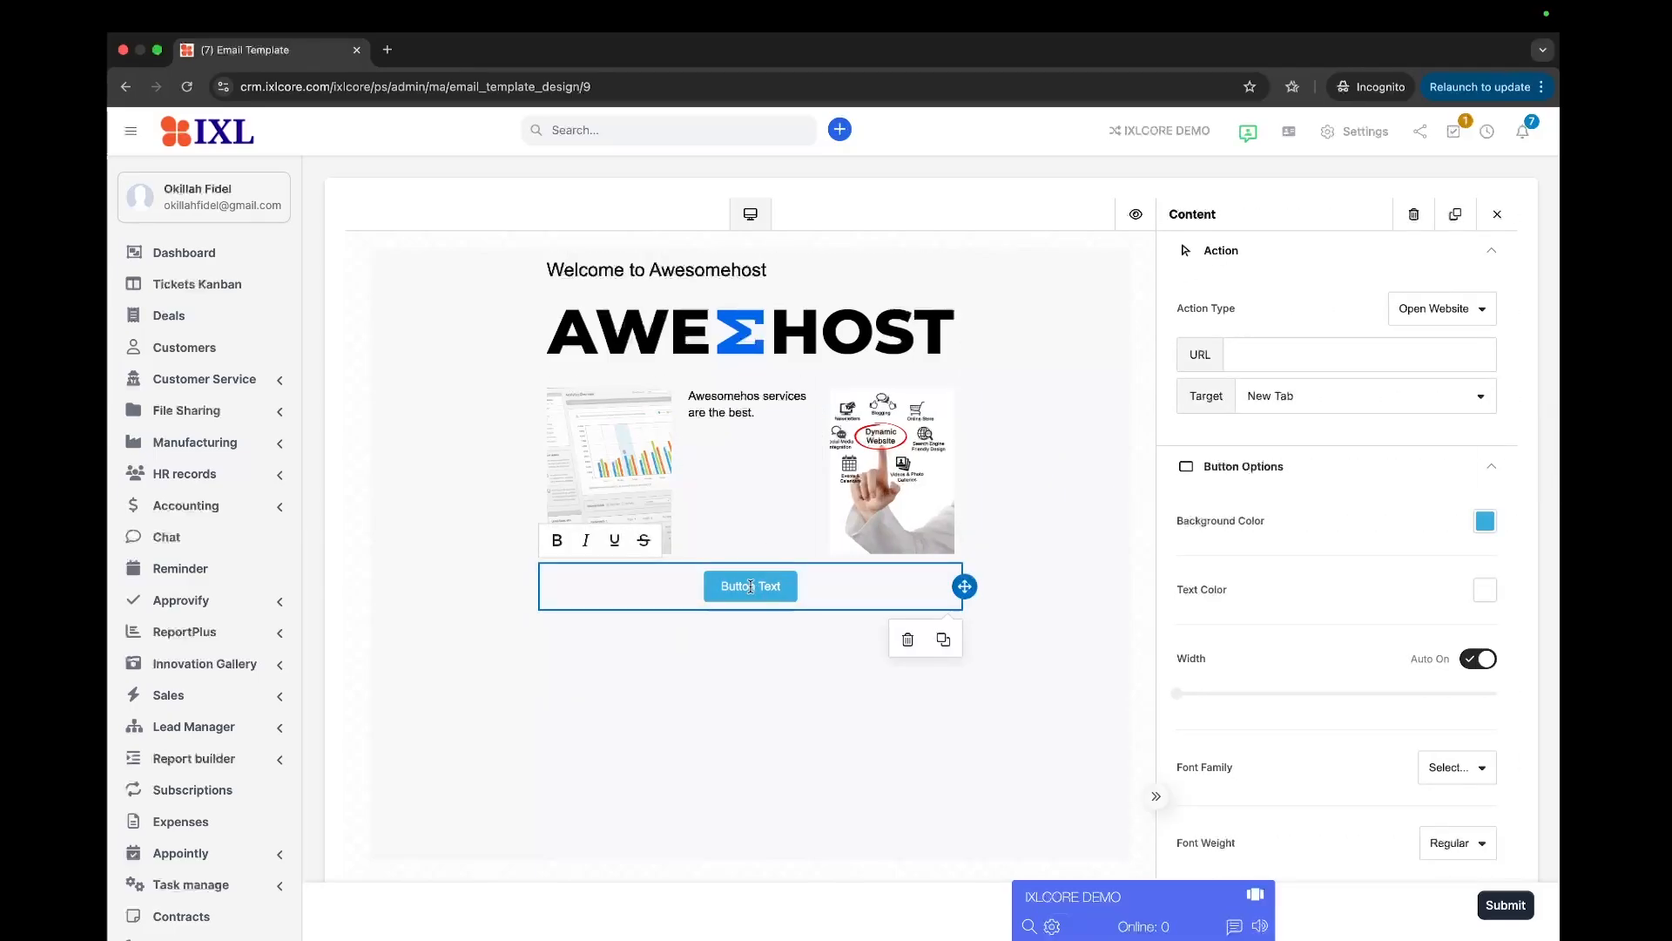
drag(792, 585, 709, 588)
text(Read)
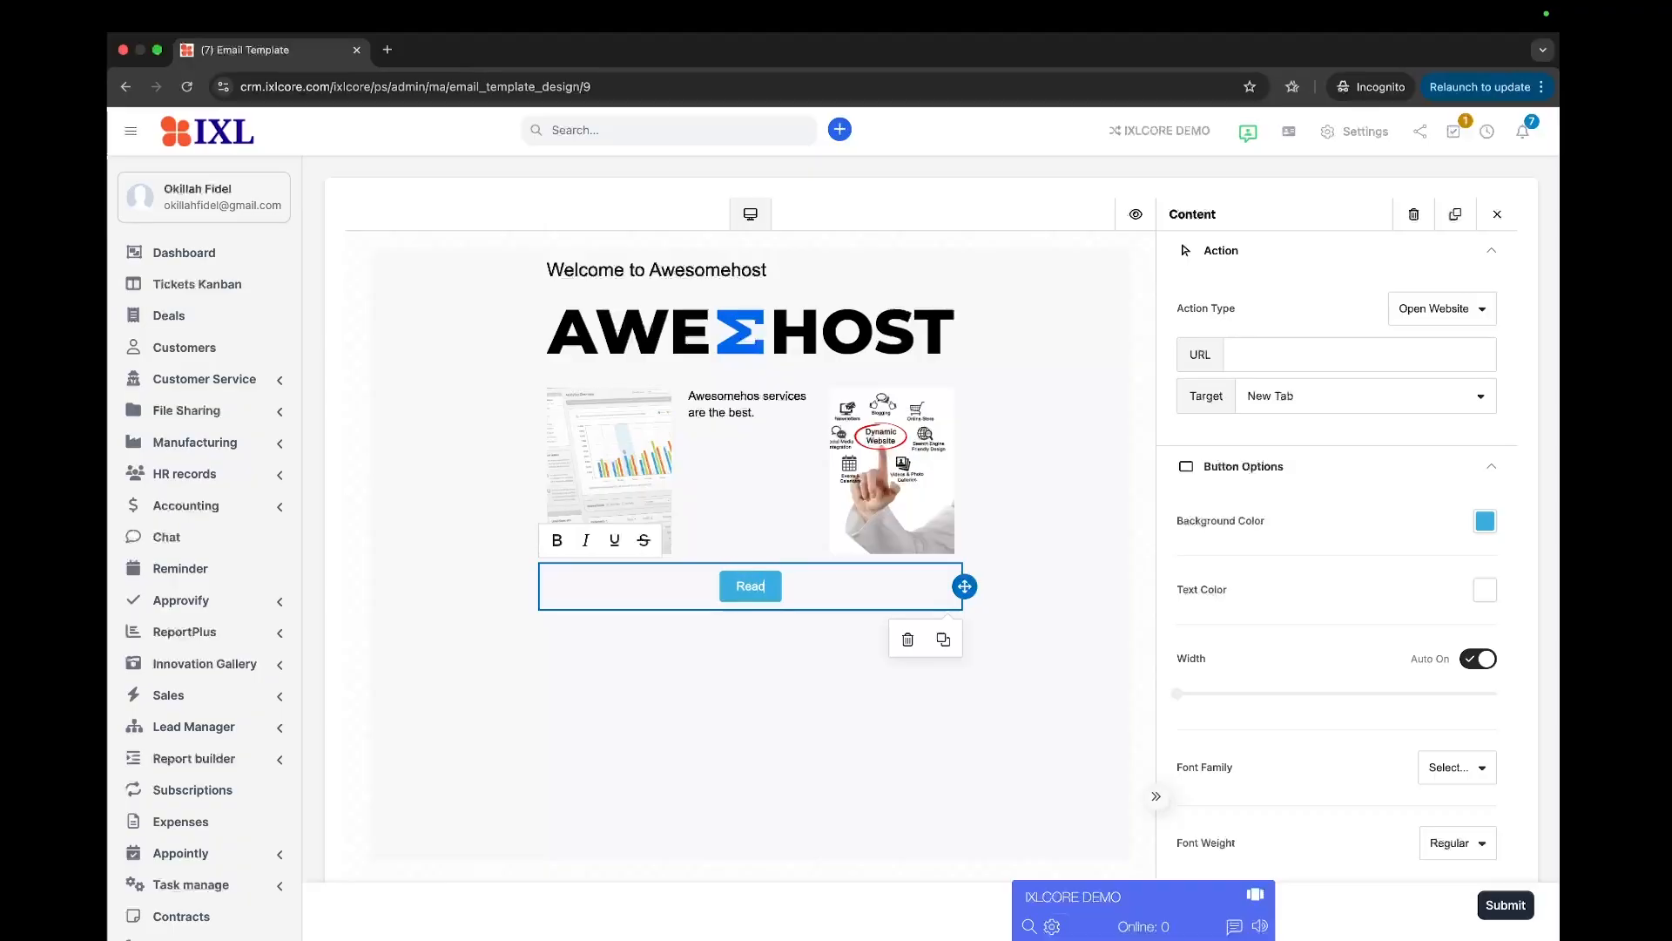
text( More)
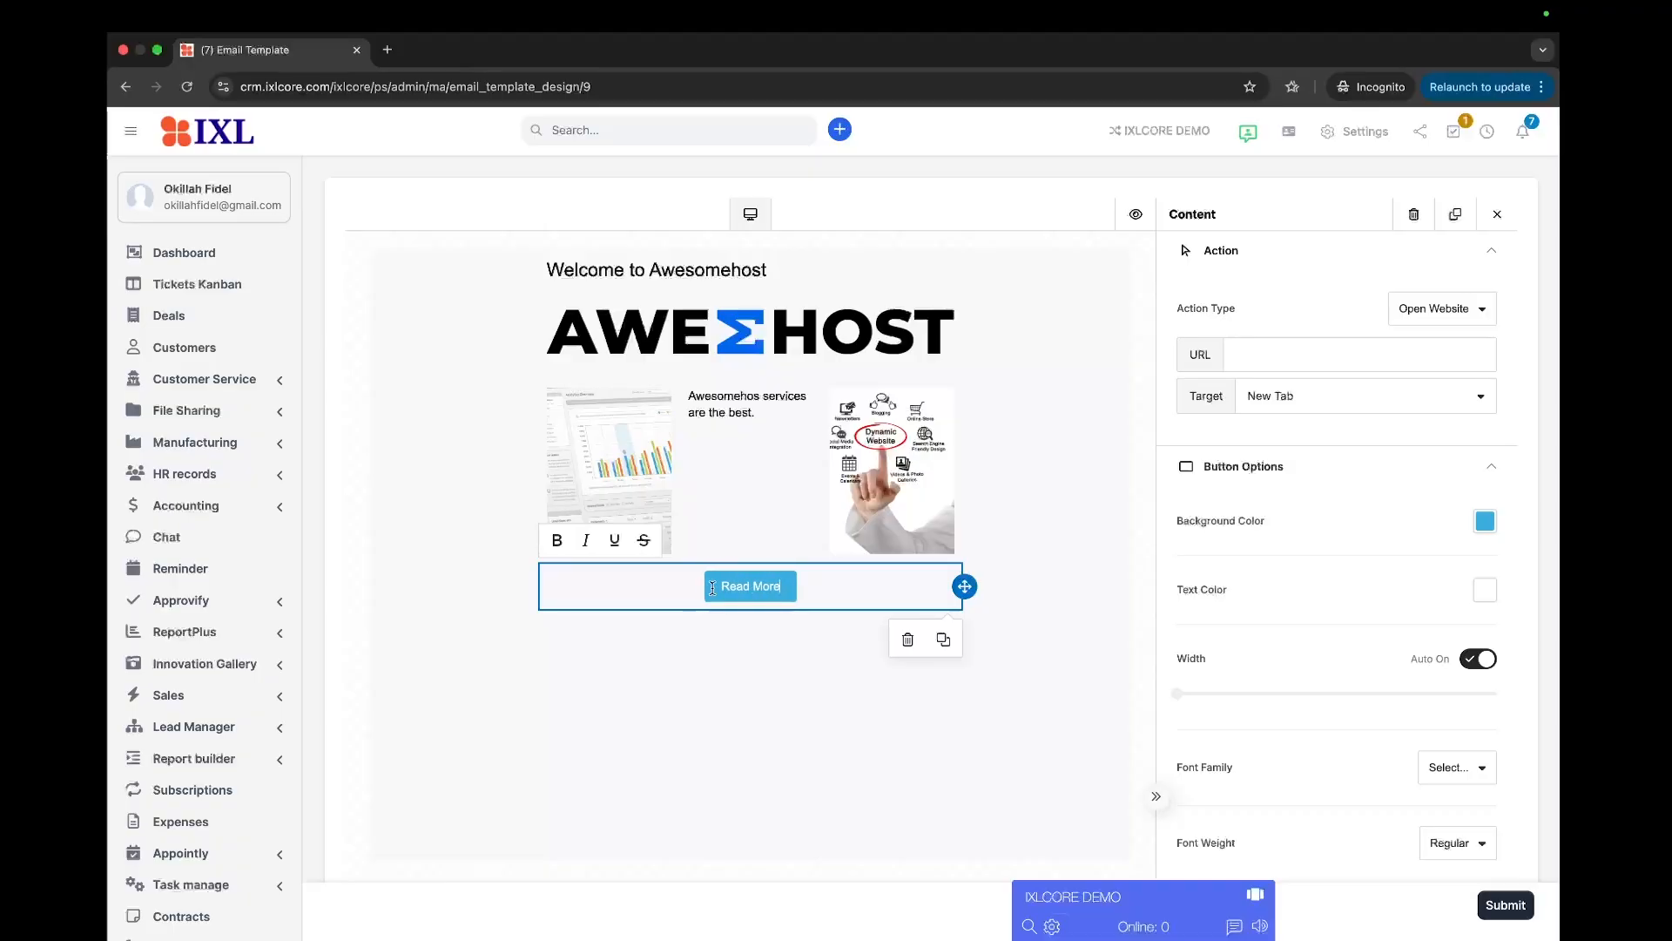
click(1294, 357)
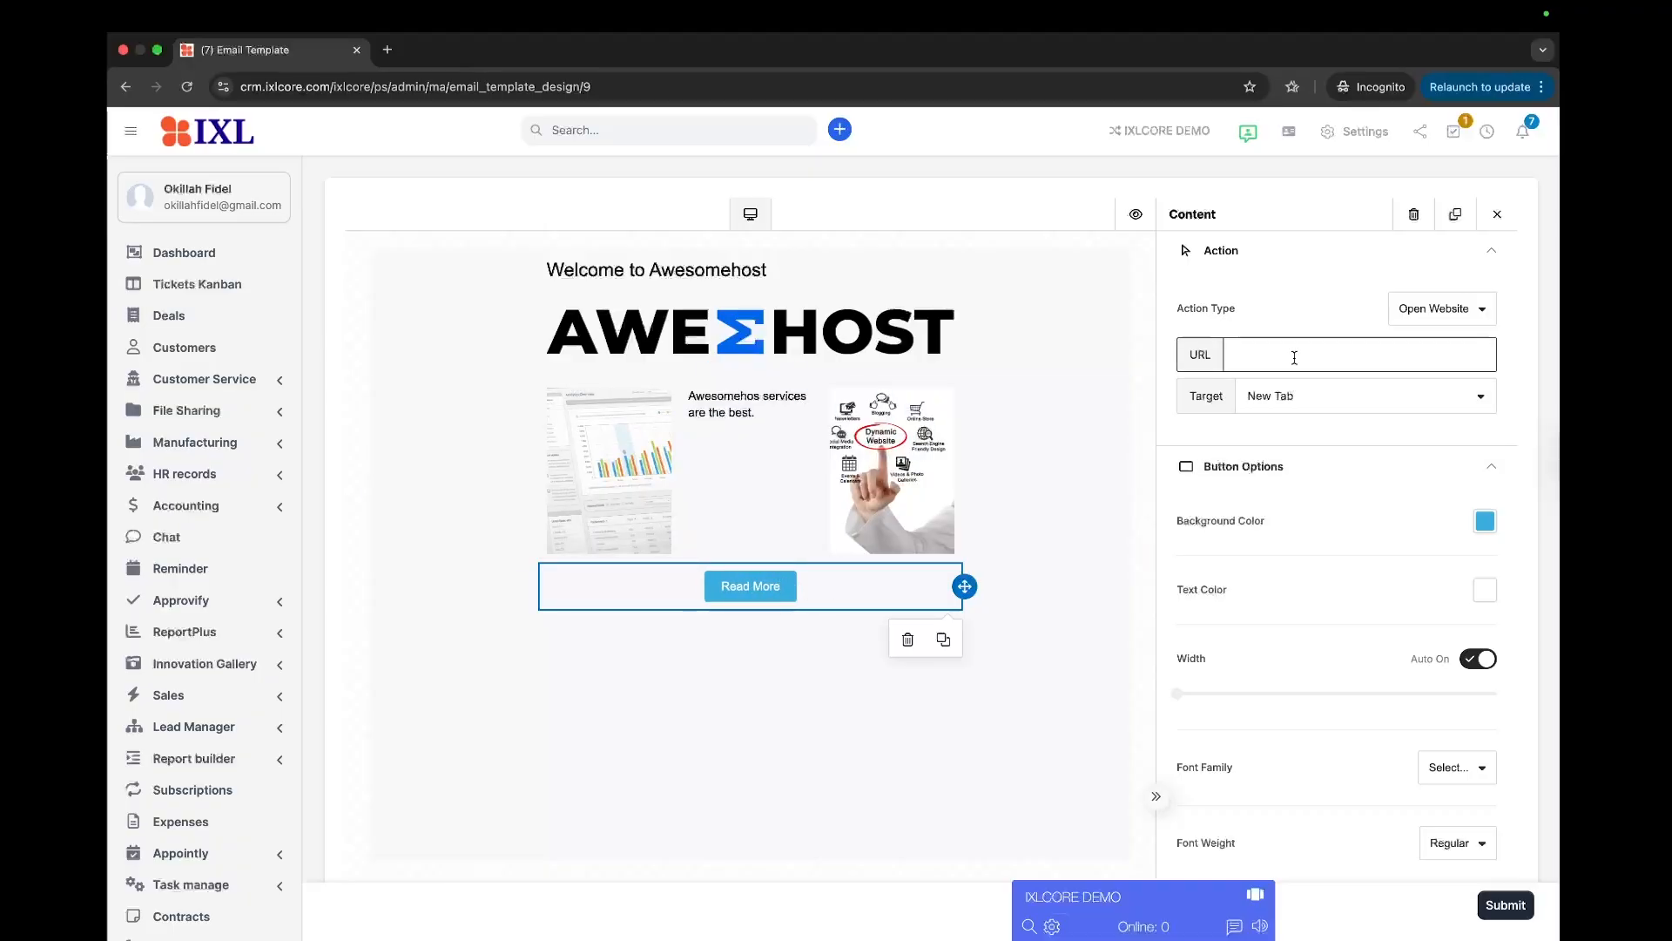
text(https)
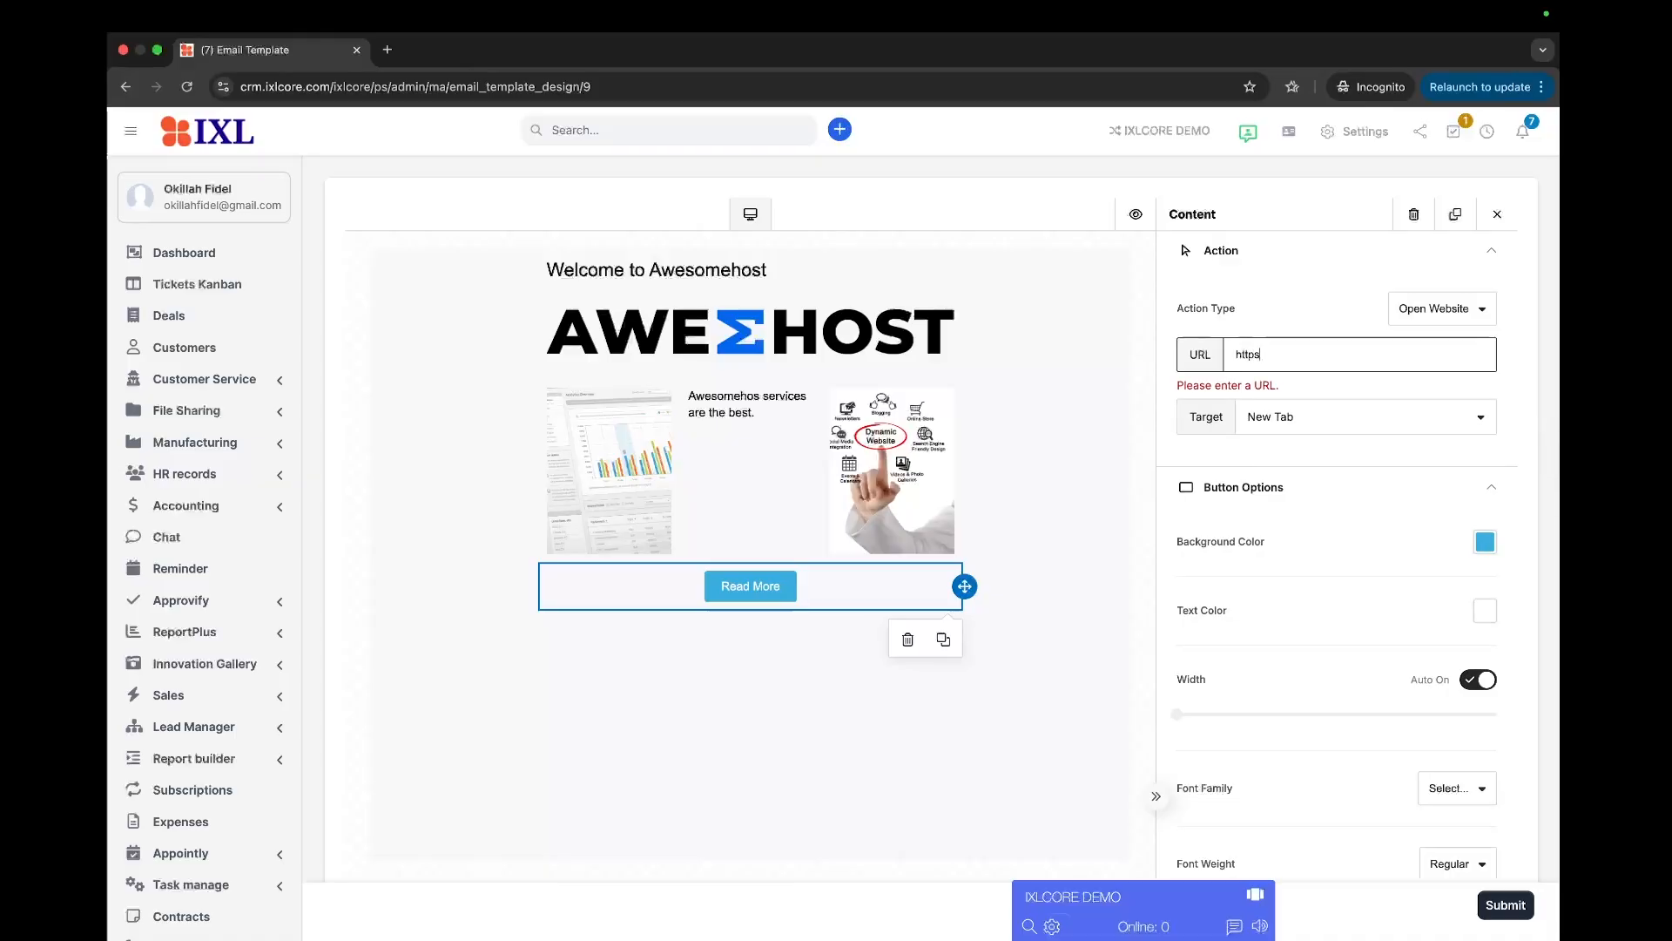
text(://awesomehost.biz)
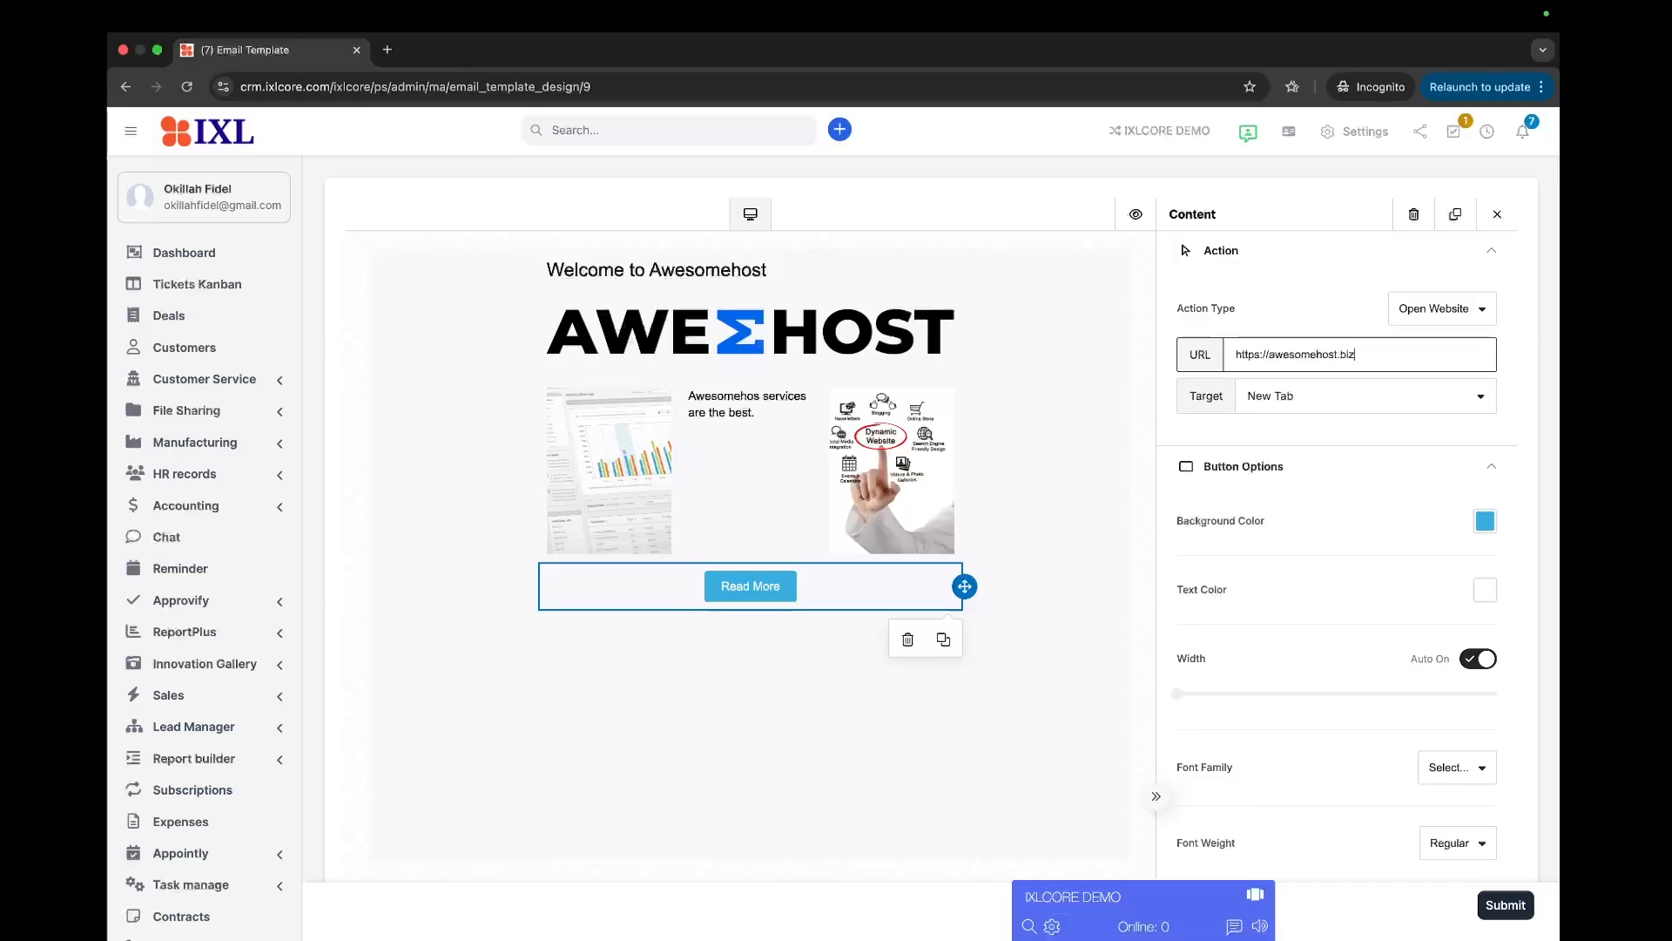
click(1372, 402)
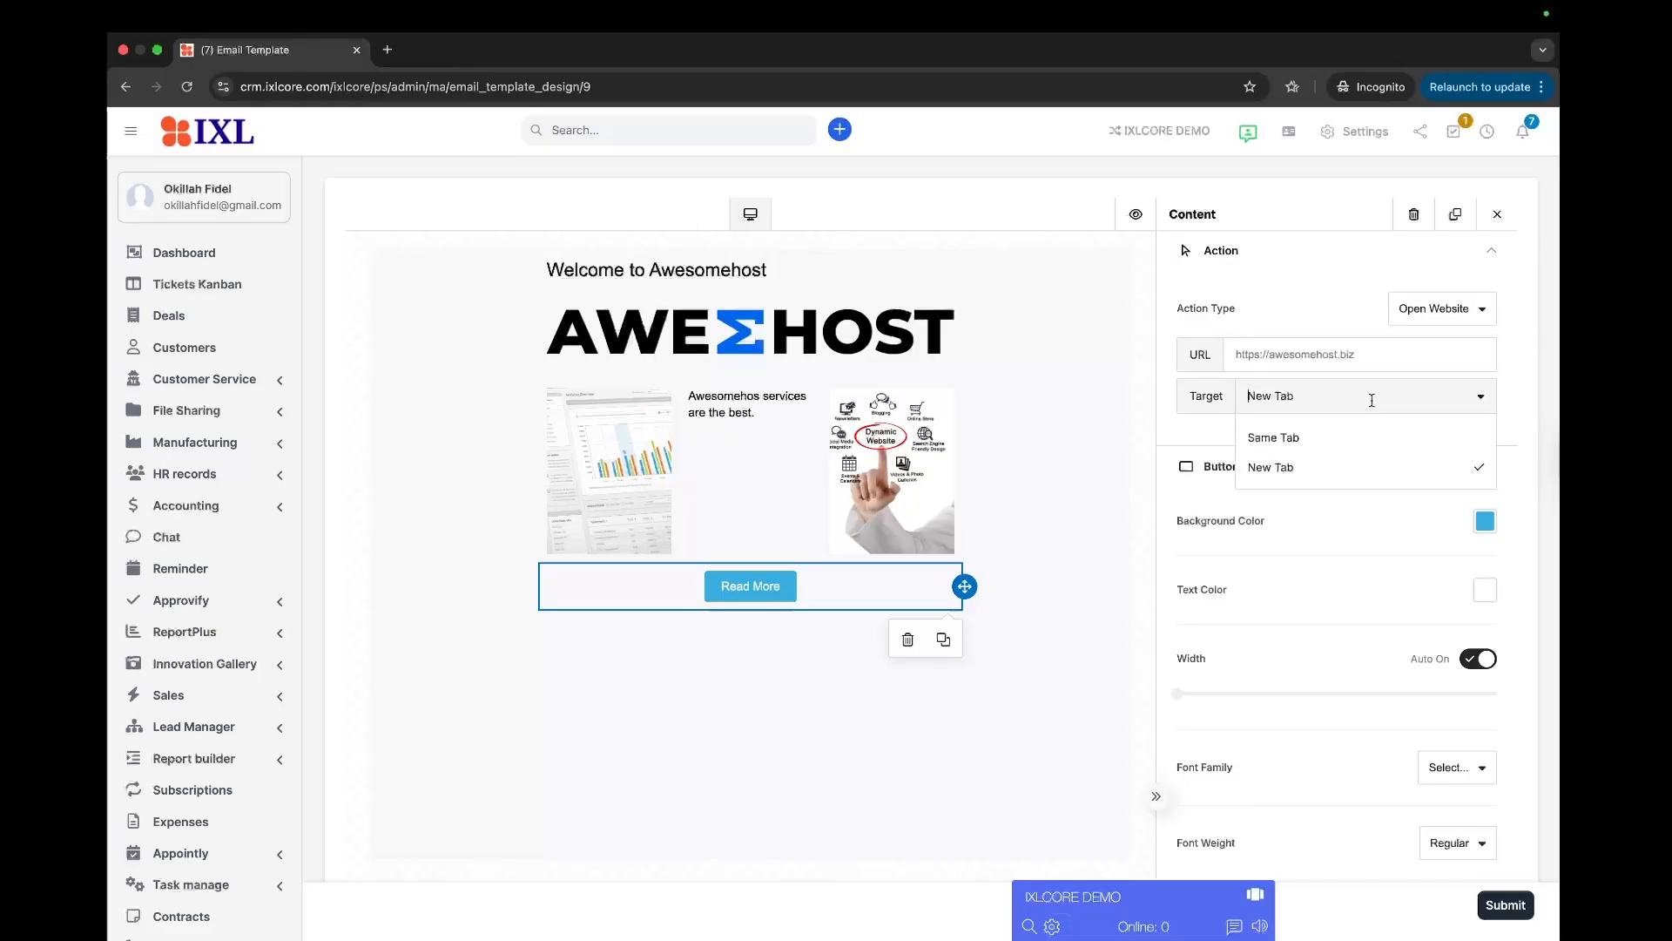
click(1305, 467)
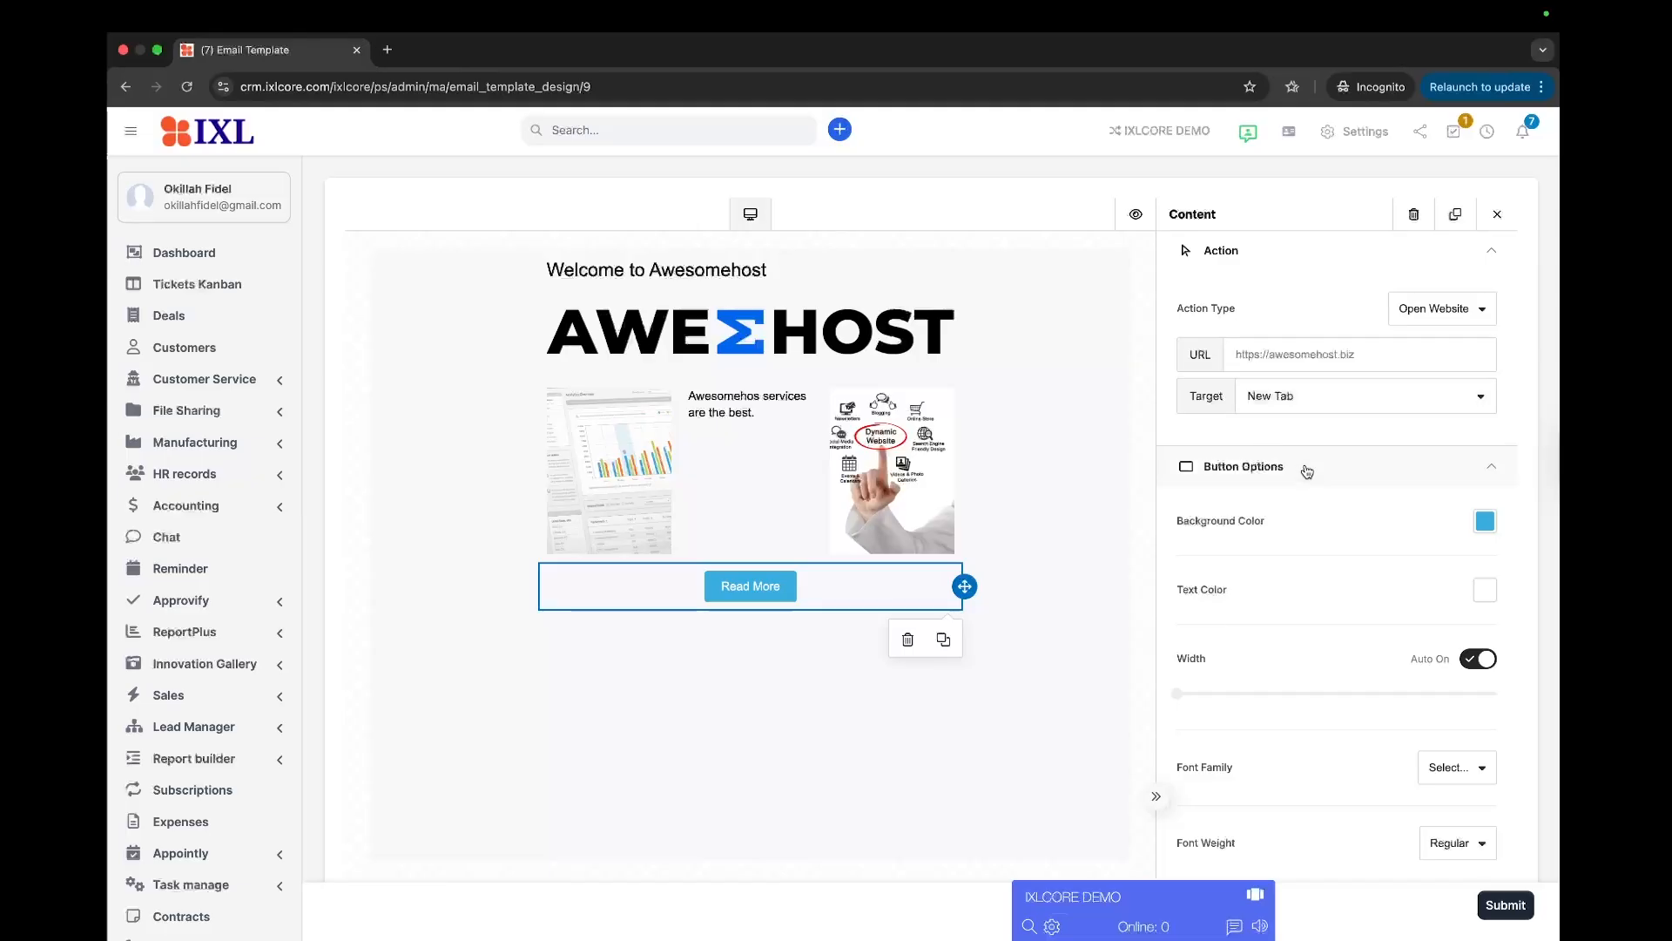
Copy the {contact_firstname} merge field from the client merge fields and append it to the "Welcome to Awesomehost" heading.
scroll(1132, 766, down, 5)
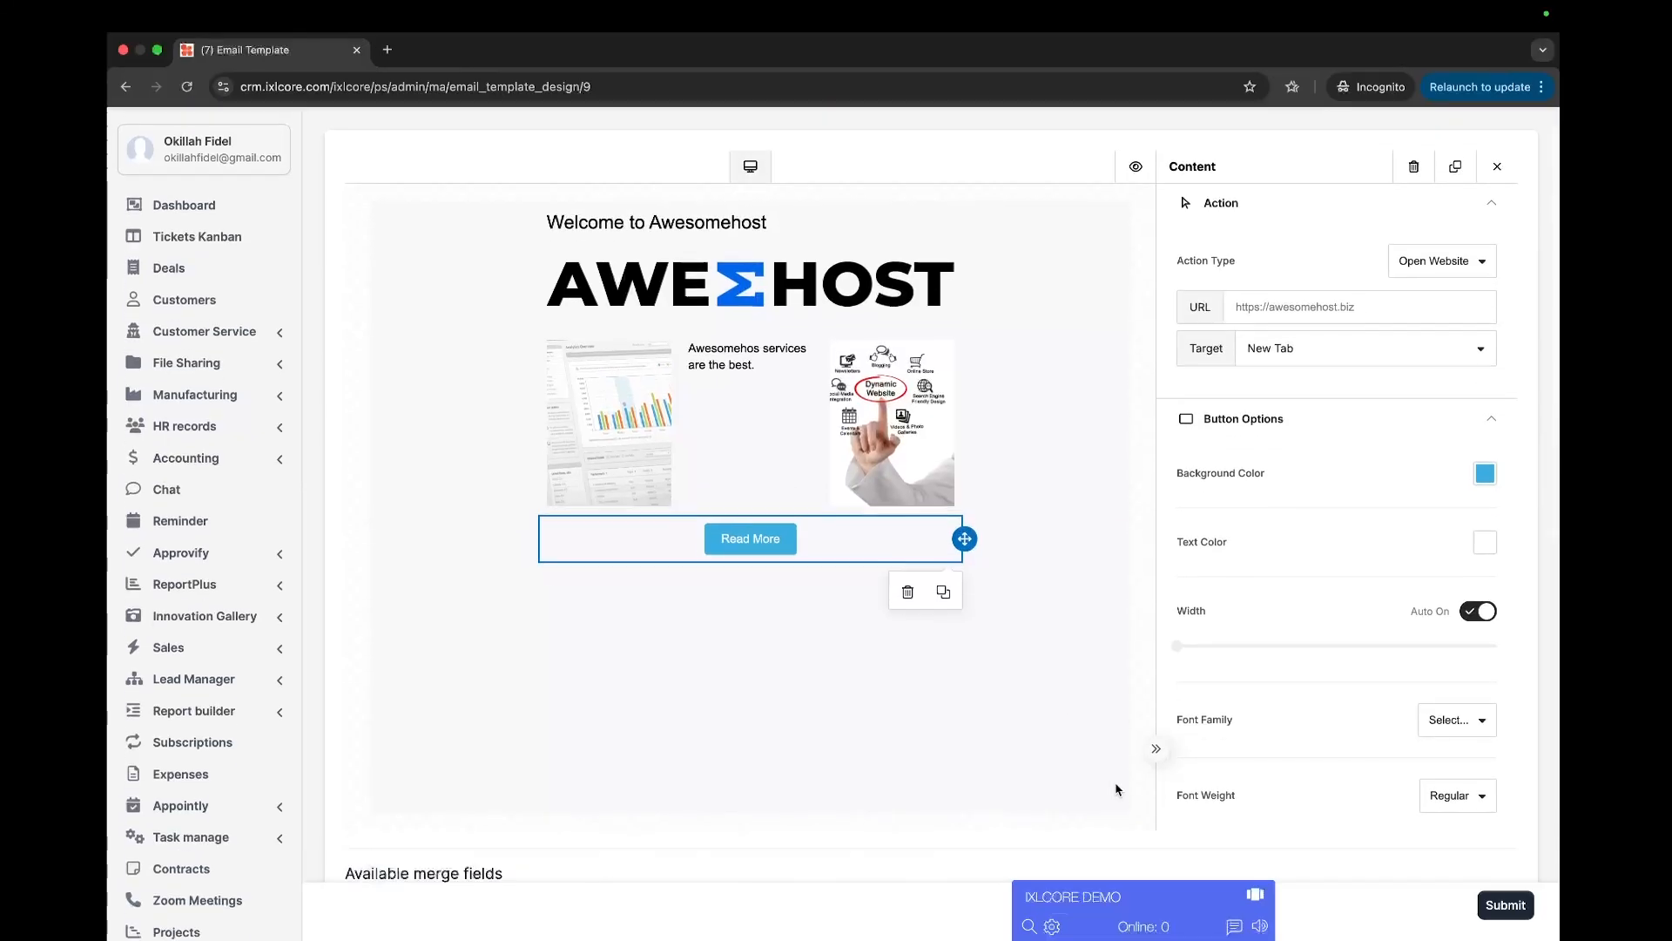
scroll(1016, 562, up, 5)
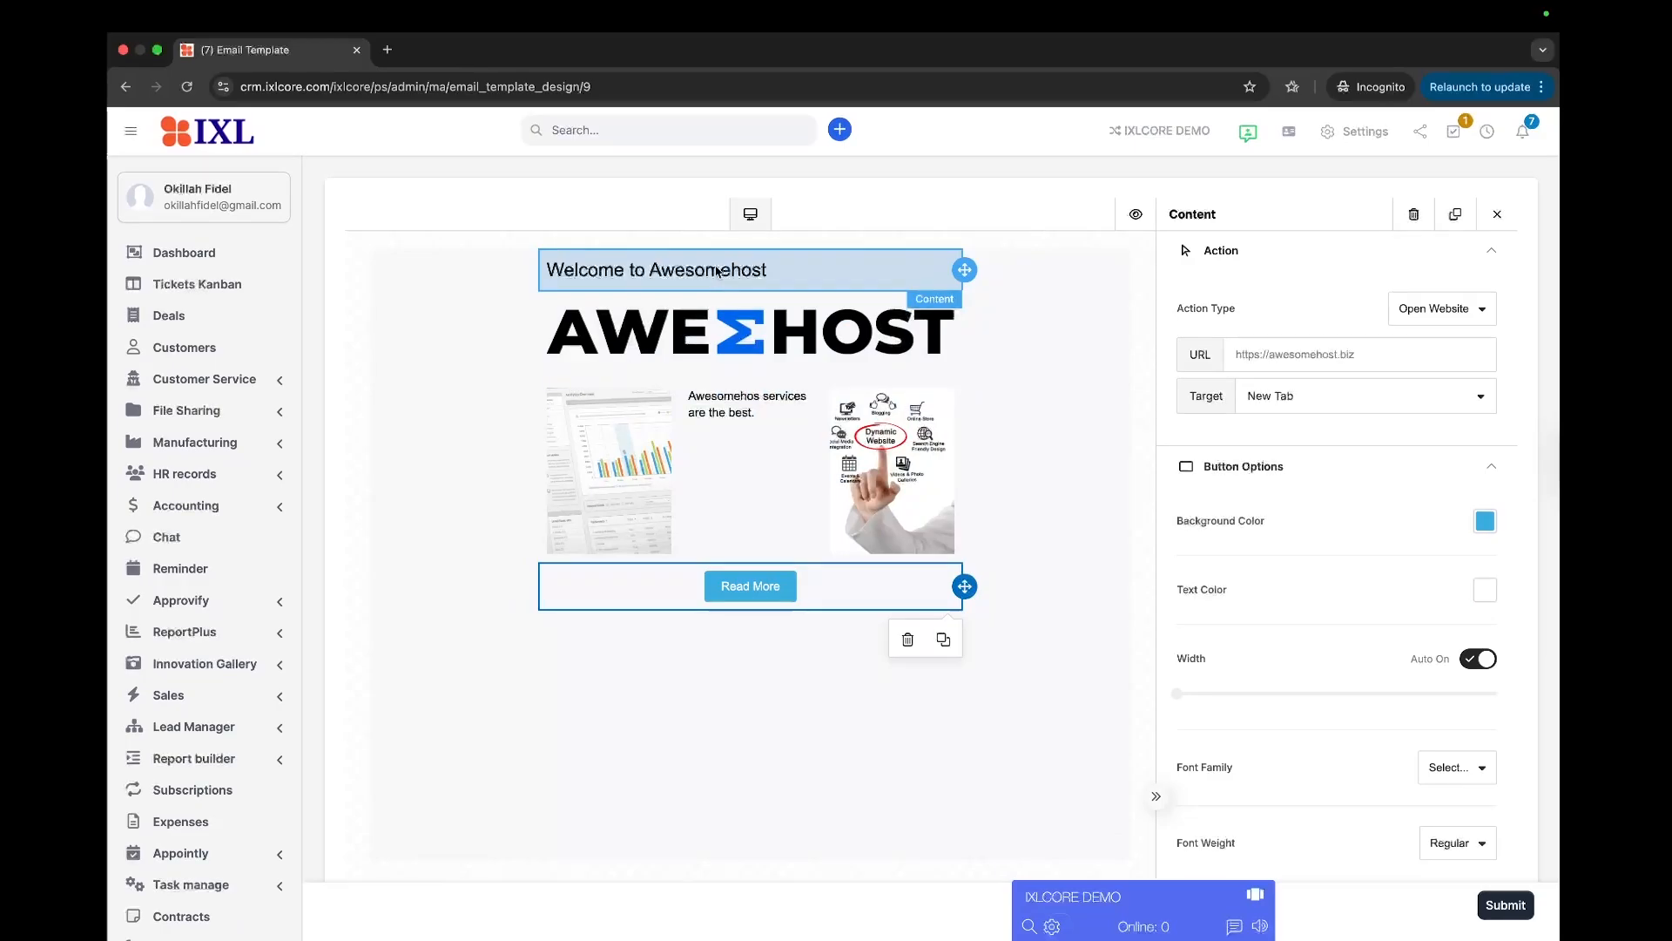
click(763, 268)
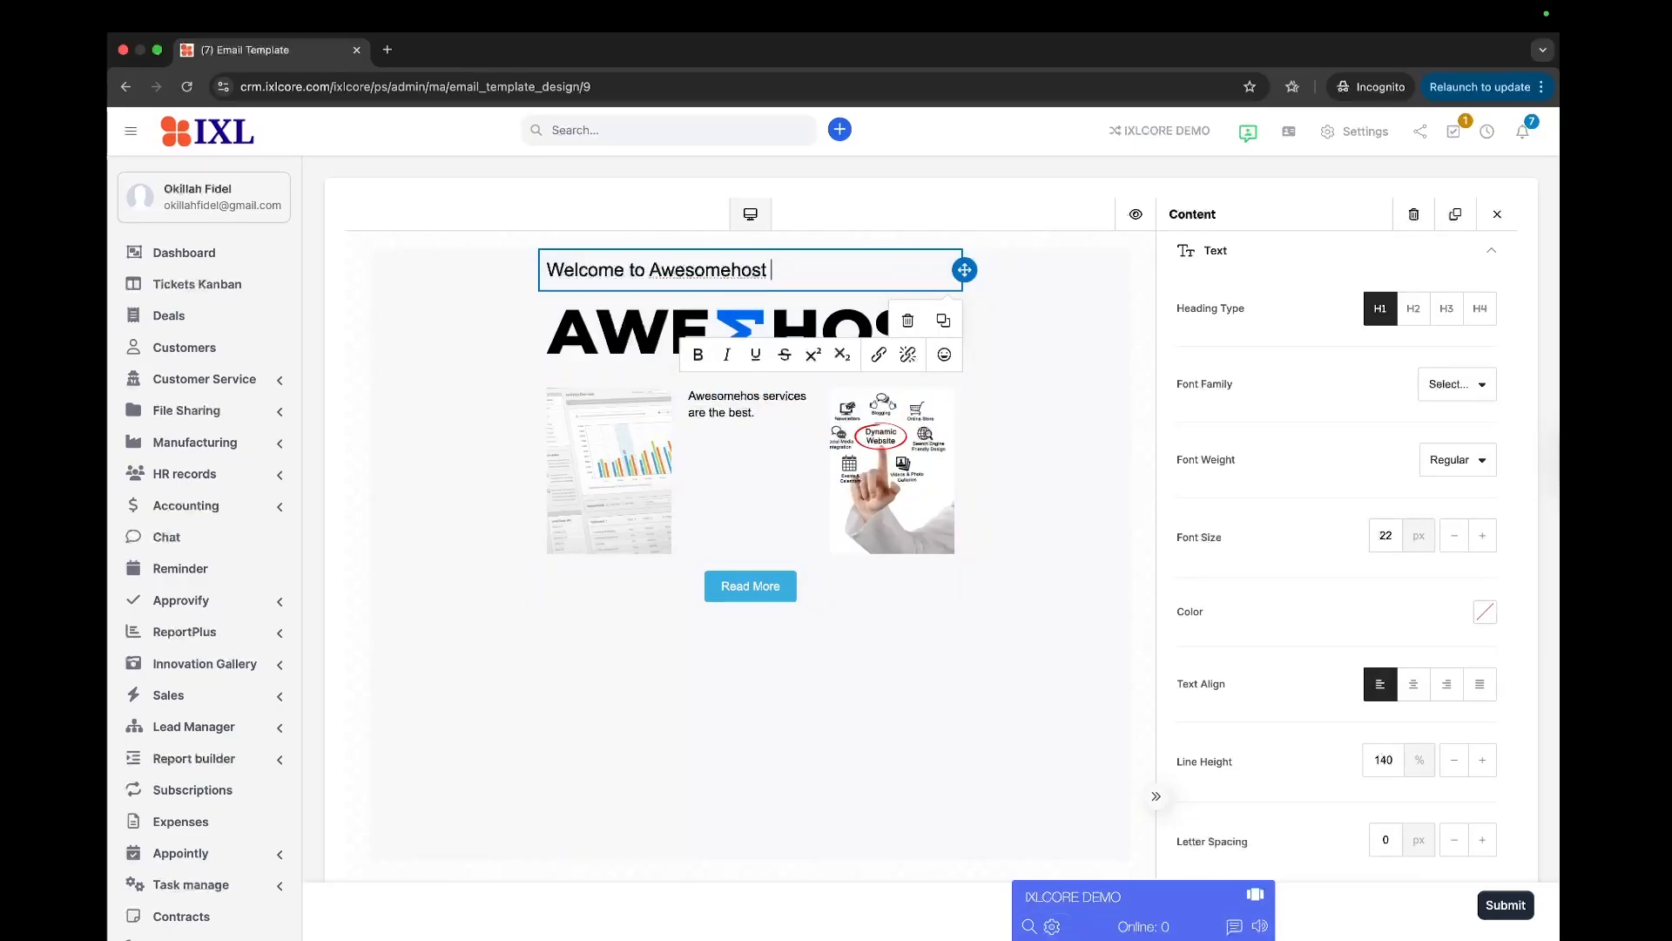
scroll(855, 756, down, 10)
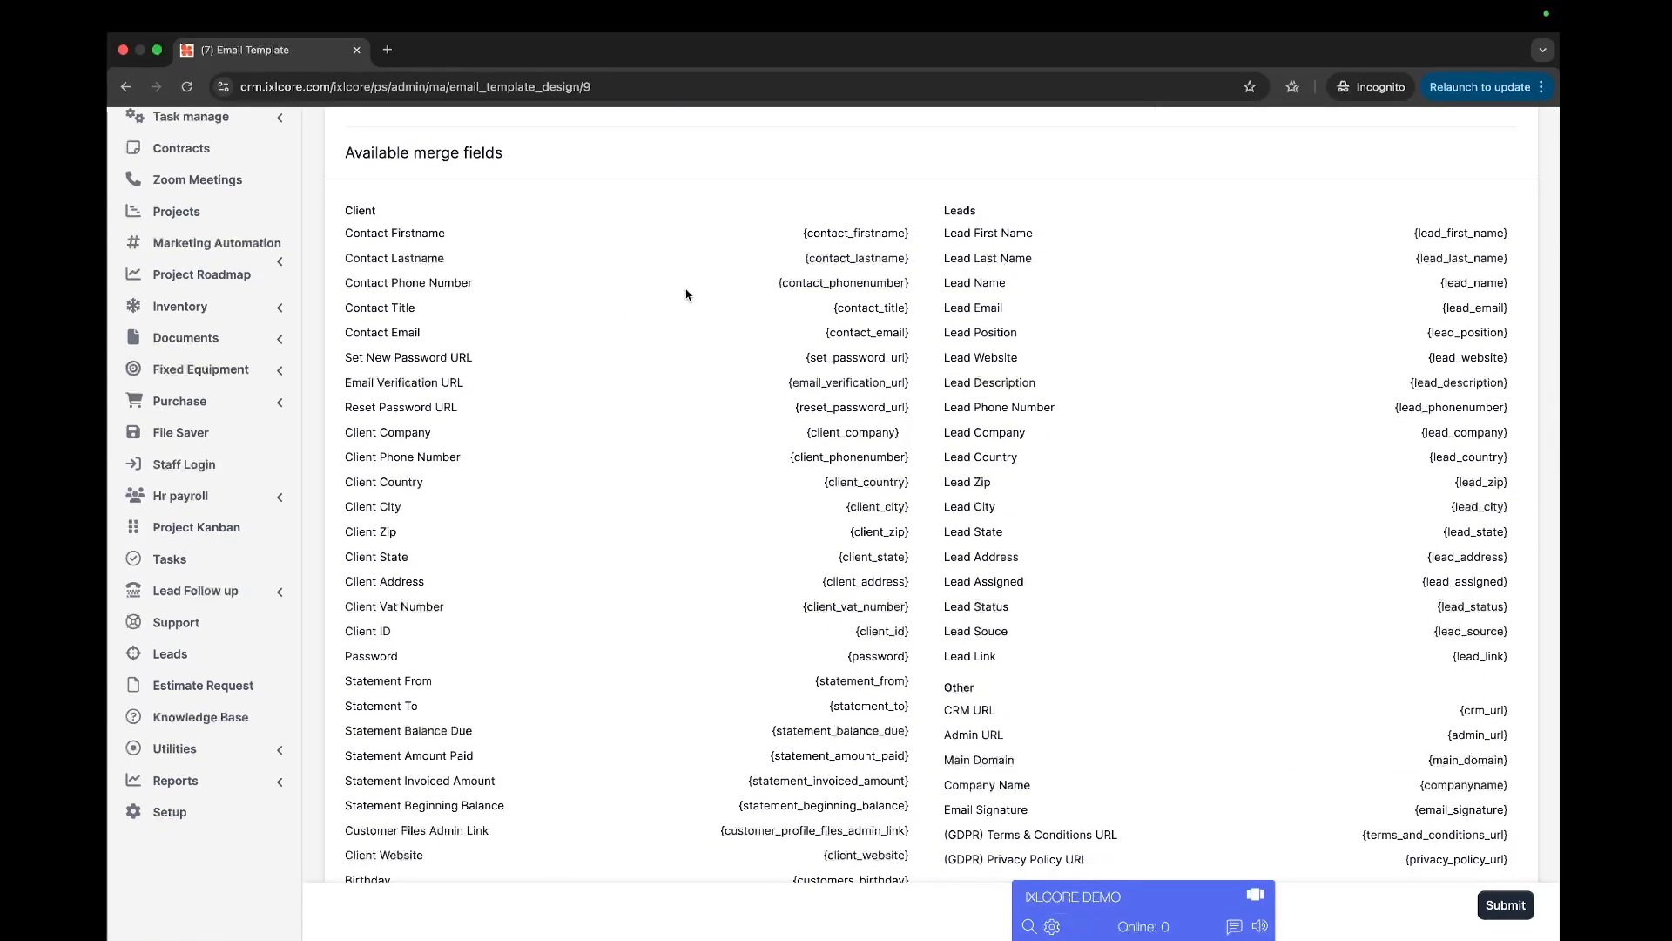
drag(801, 233, 908, 236)
key(super+c)
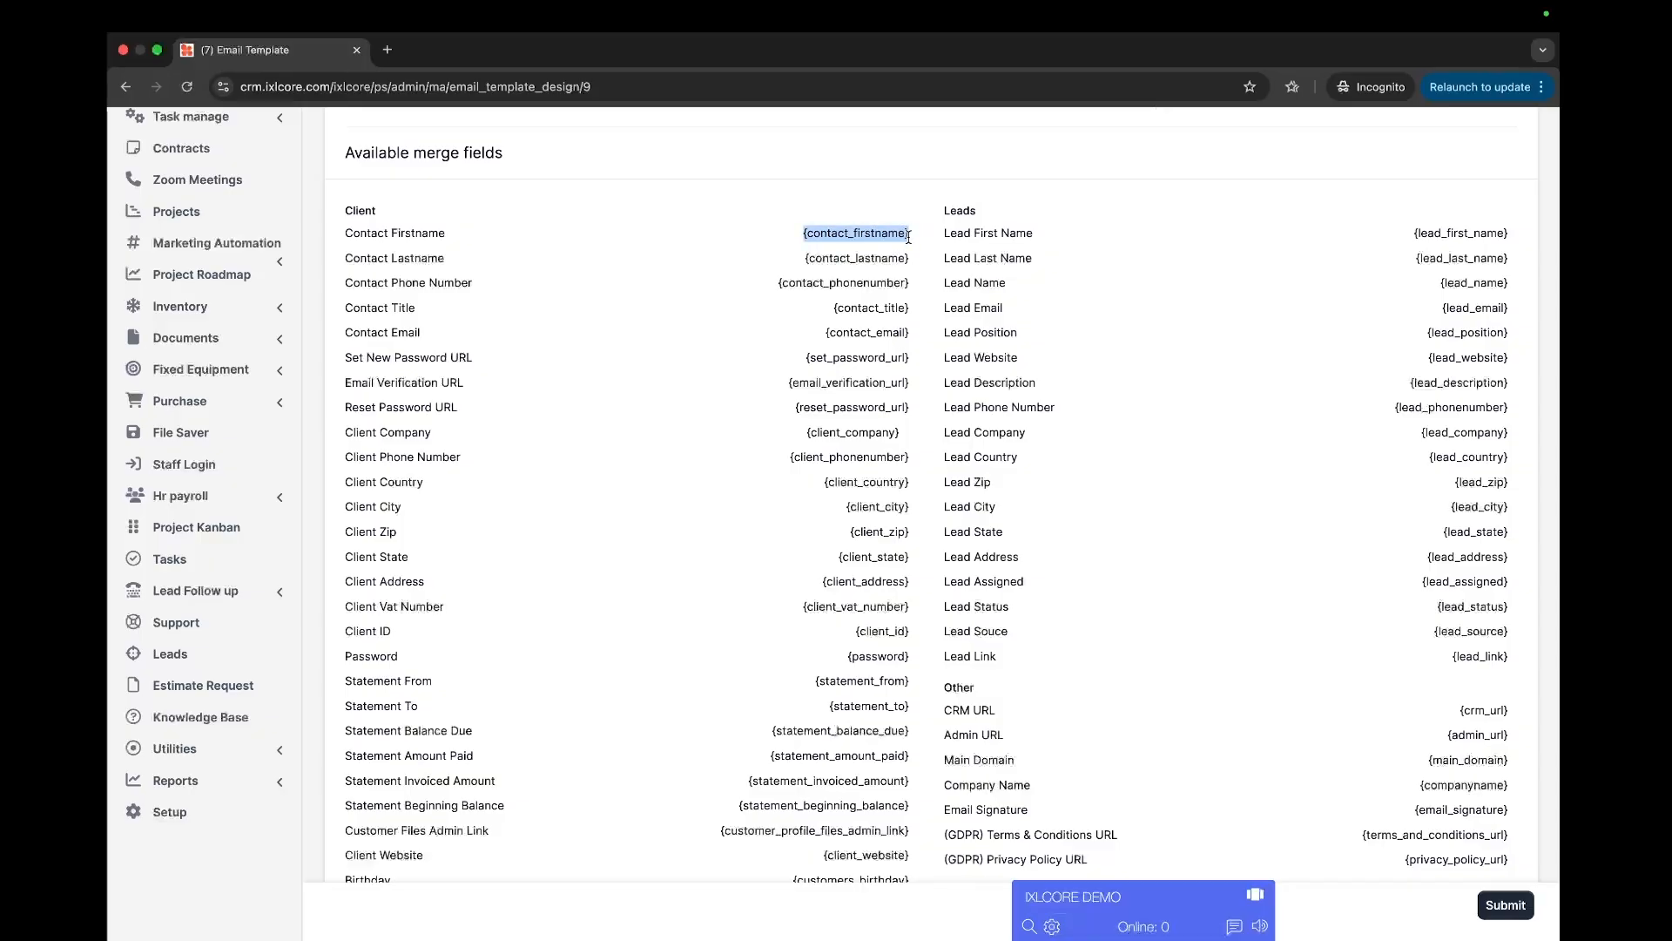
scroll(797, 301, up, 10)
click(810, 268)
key(super+v)
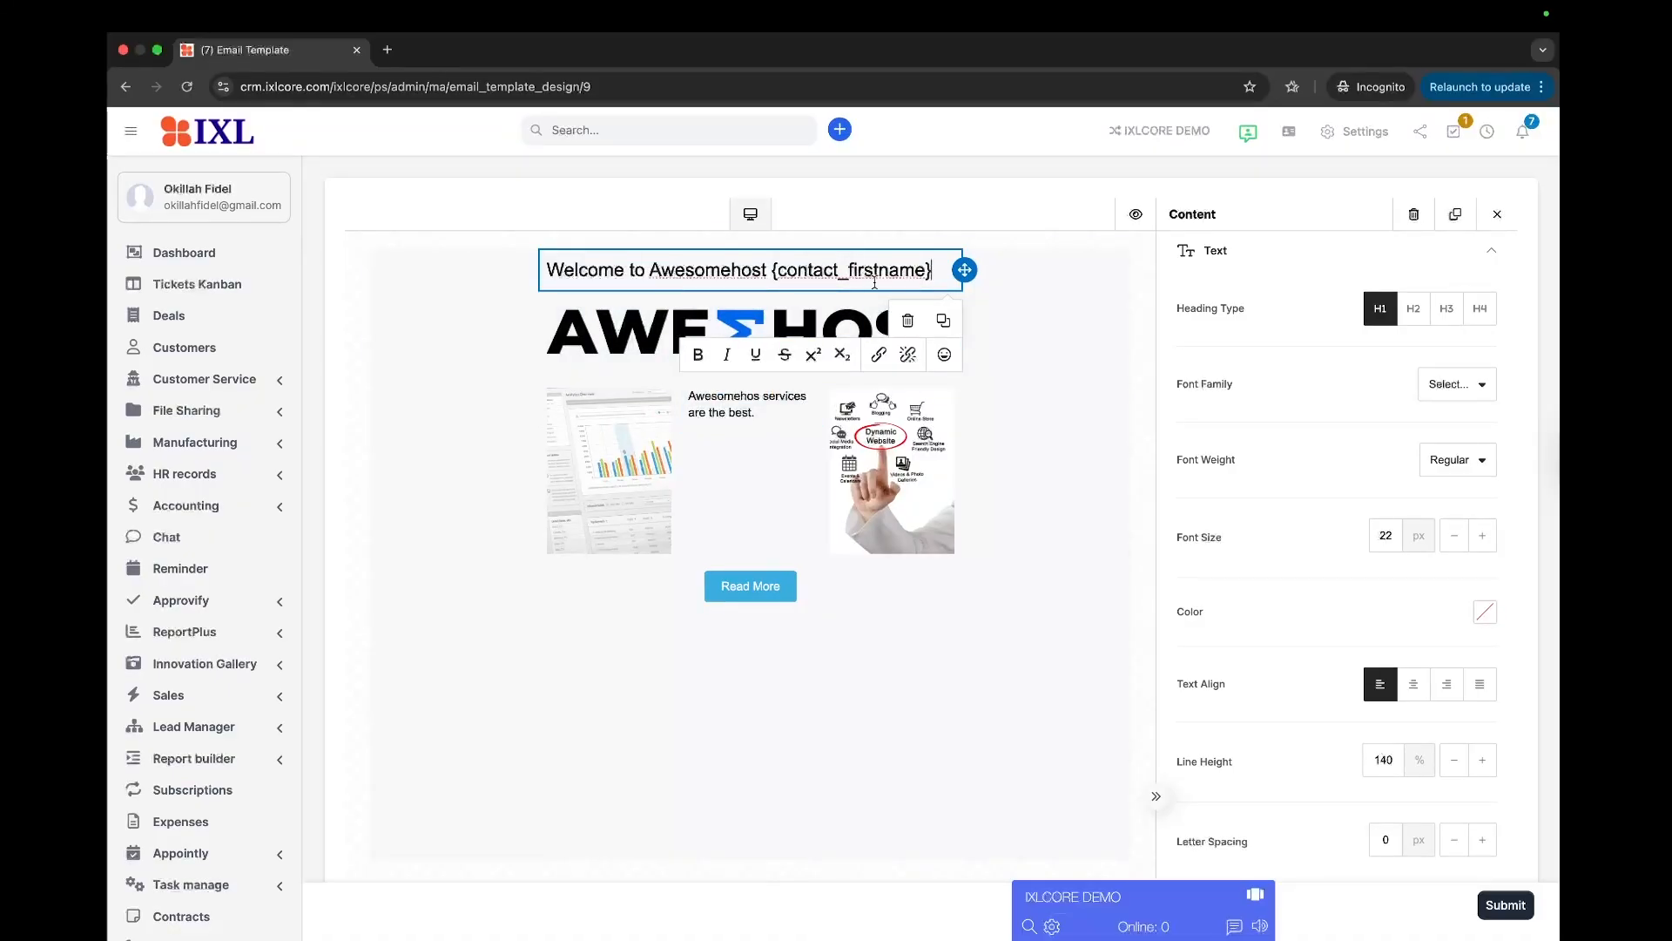
Place a social icons block below the Read More button and open its settings.
scroll(875, 282, down, 1)
scroll(875, 282, down, 5)
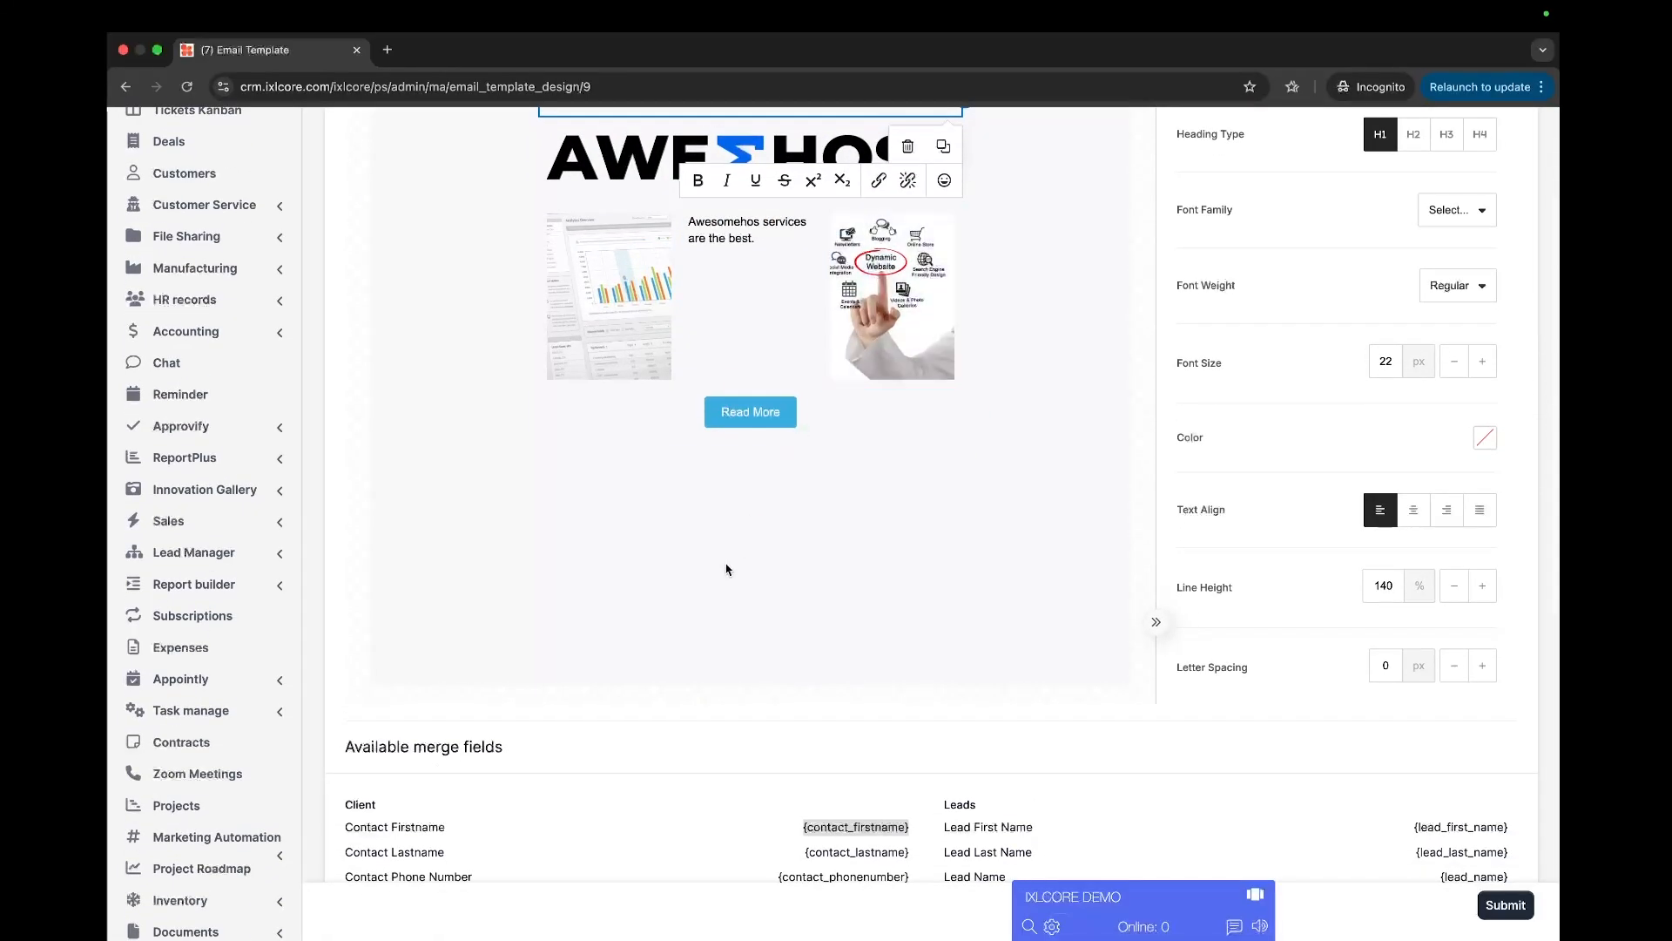
scroll(725, 532, down, 8)
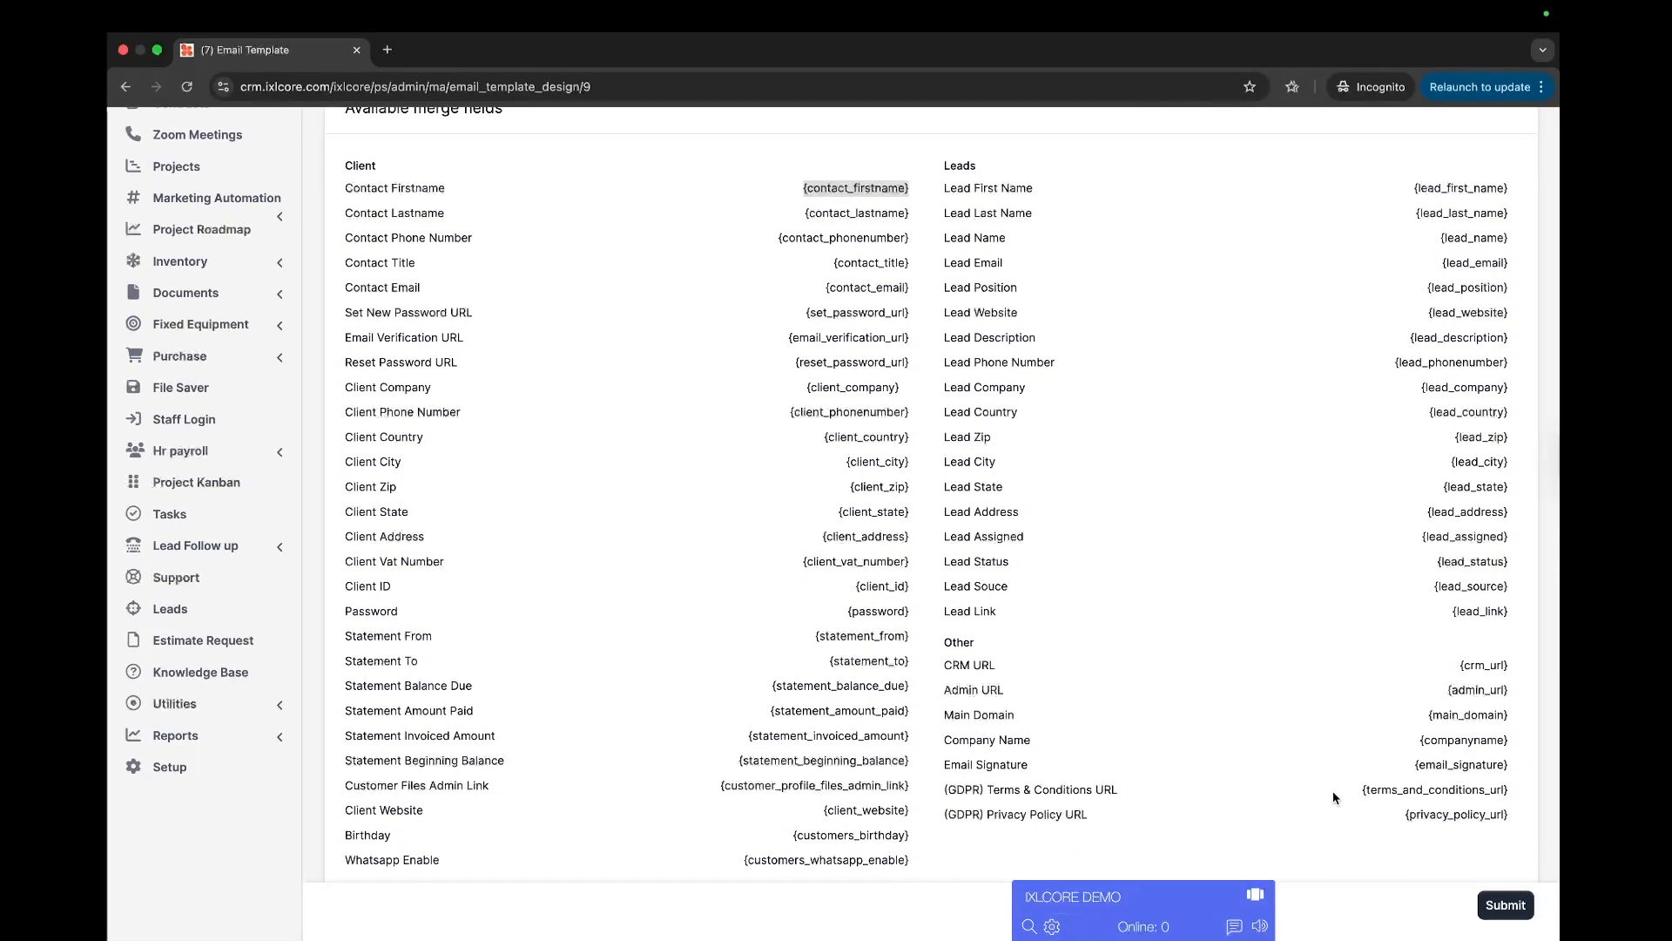
scroll(1146, 624, up, 15)
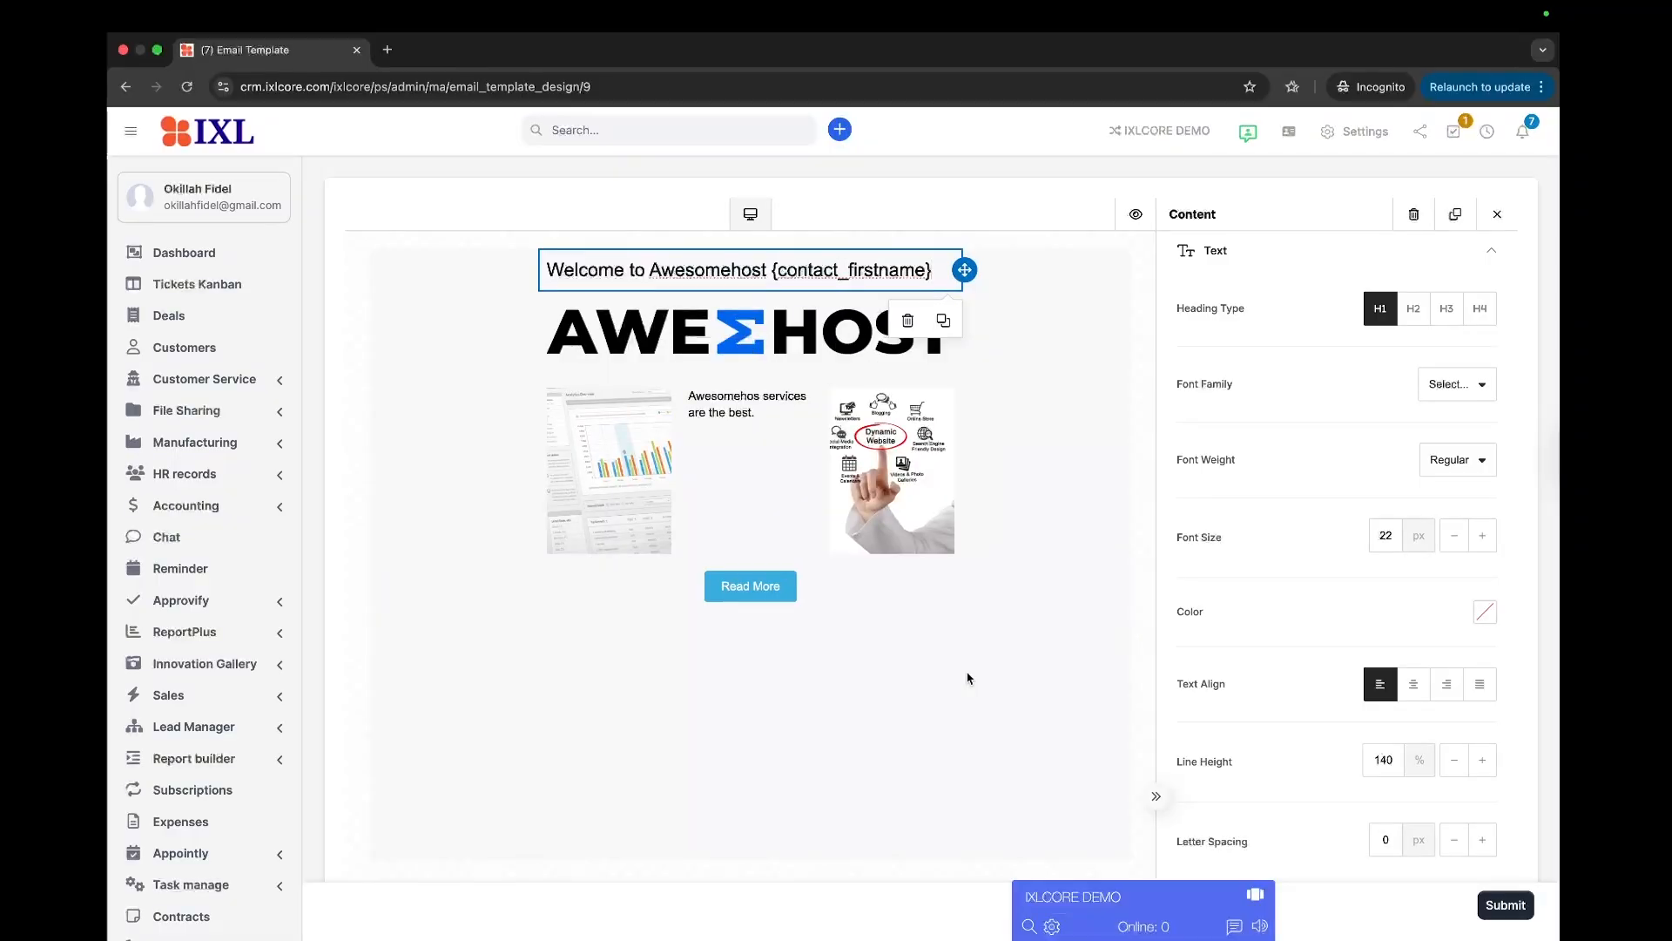
scroll(828, 709, down, 1)
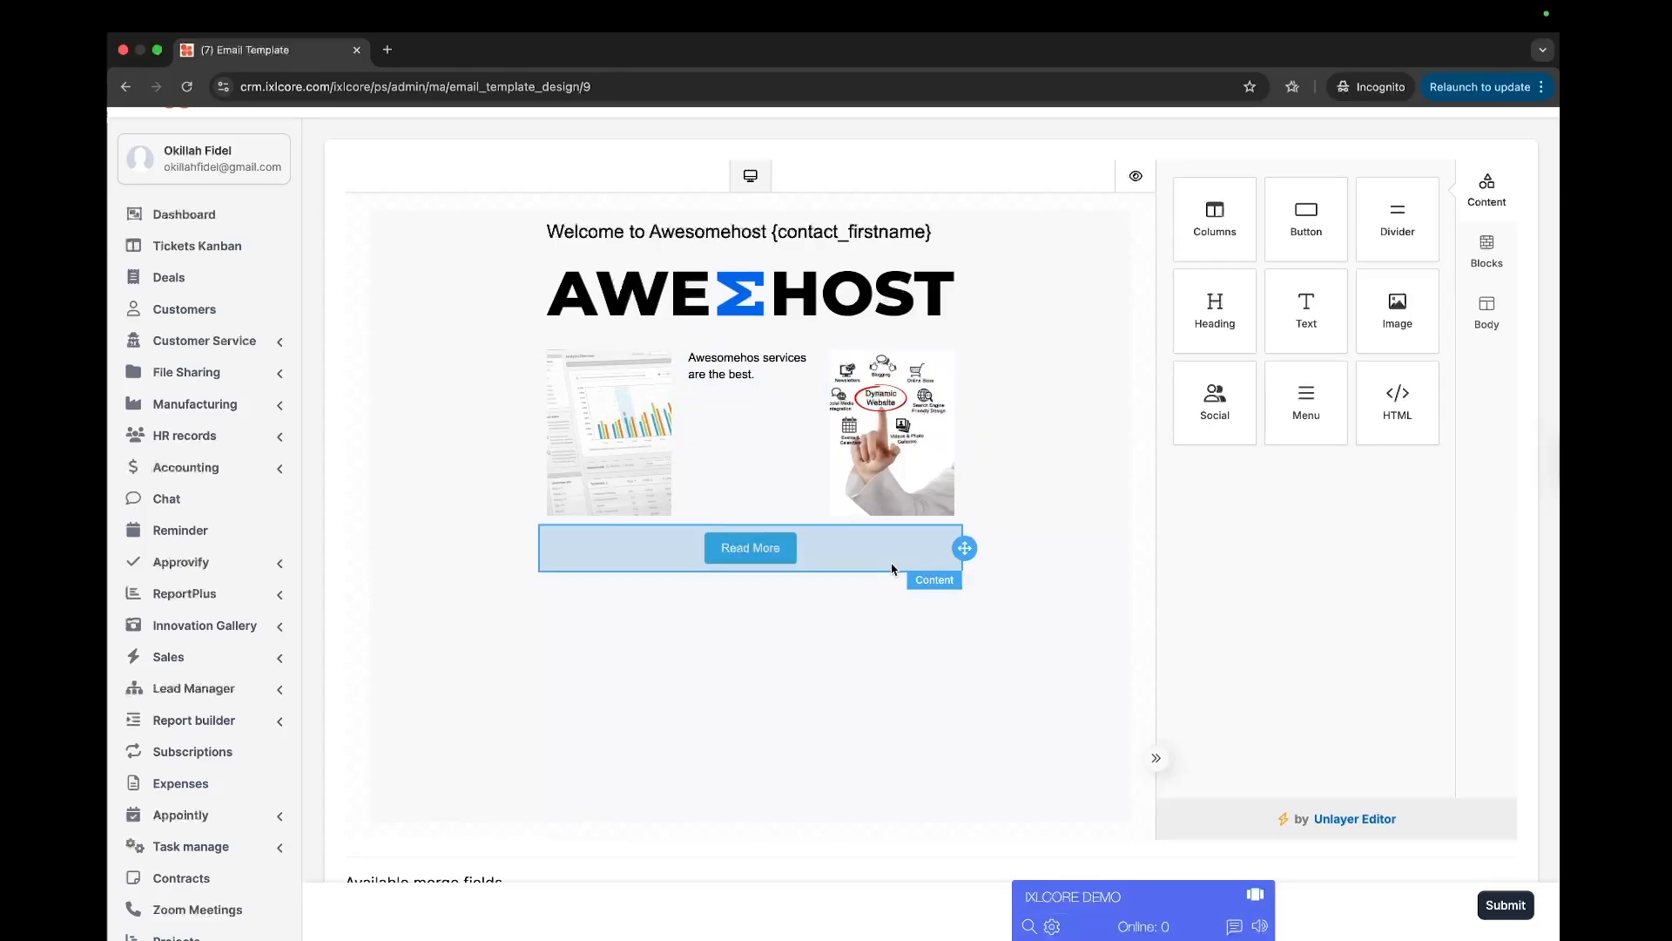
click(892, 569)
click(814, 598)
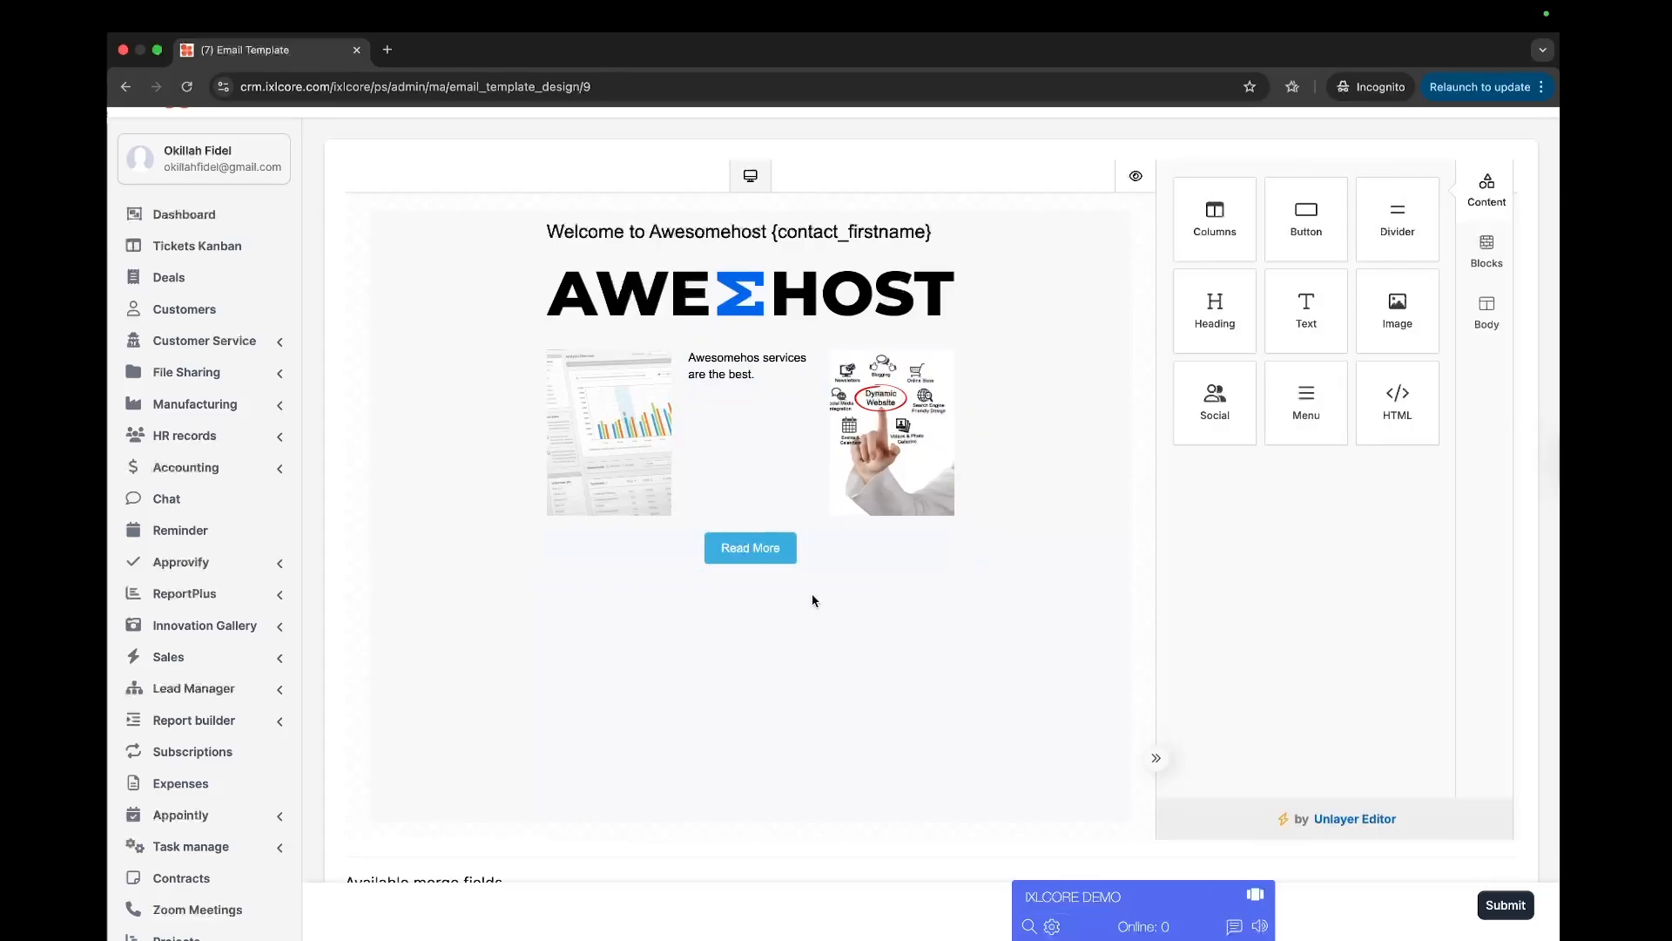
drag(1229, 408, 802, 664)
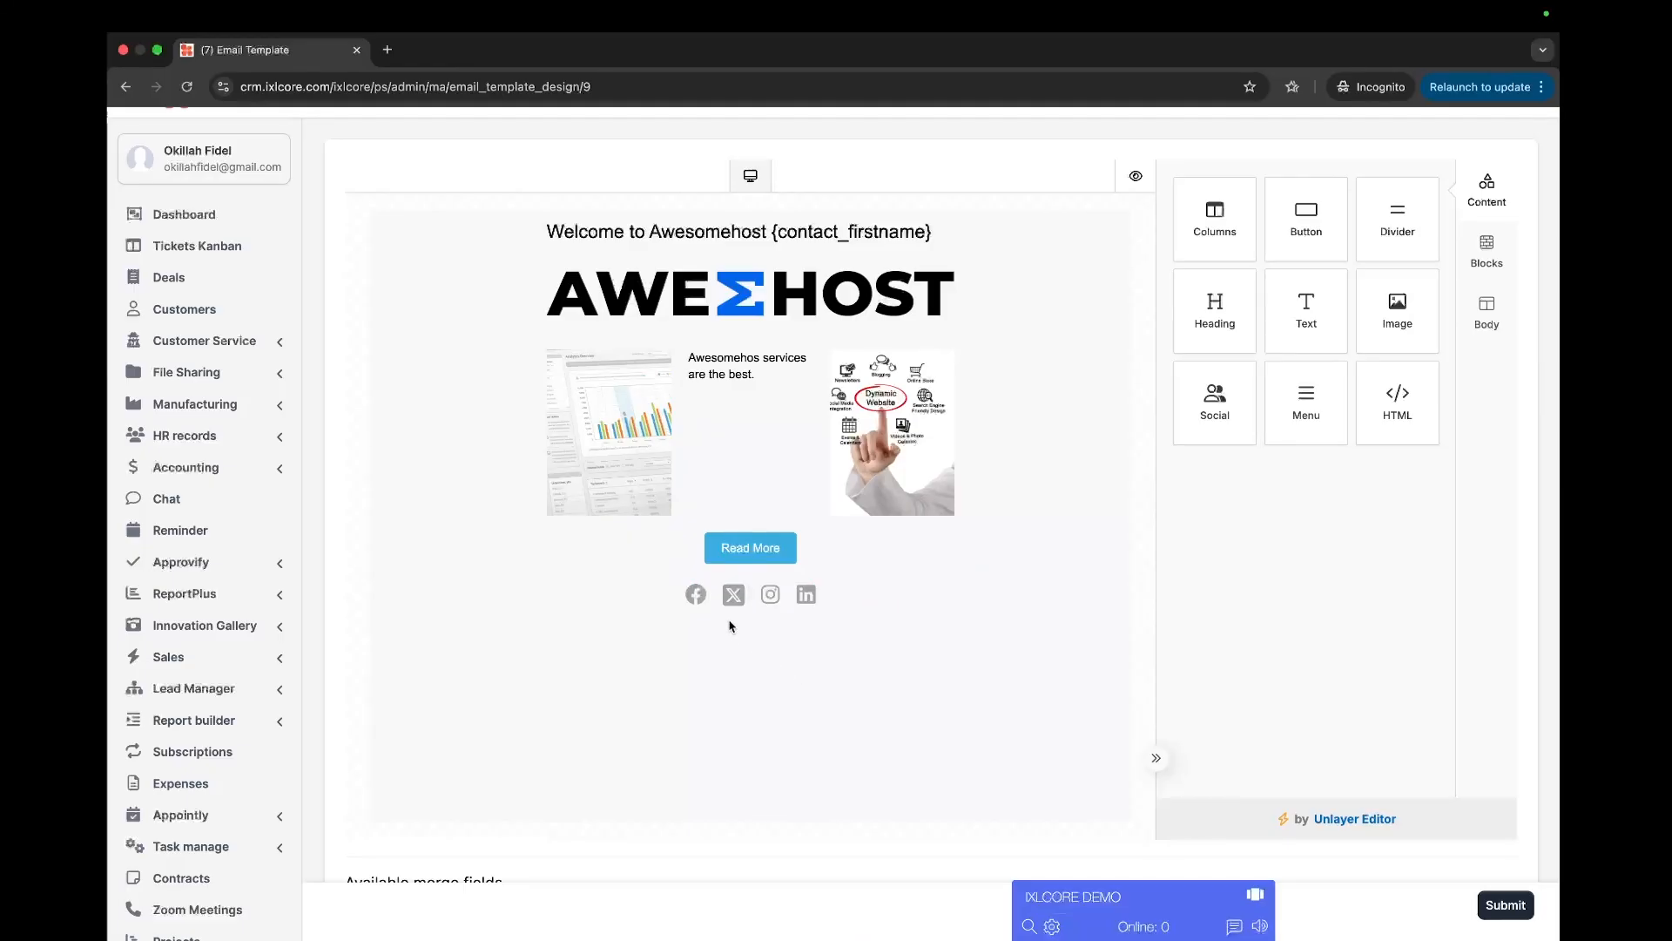
click(700, 605)
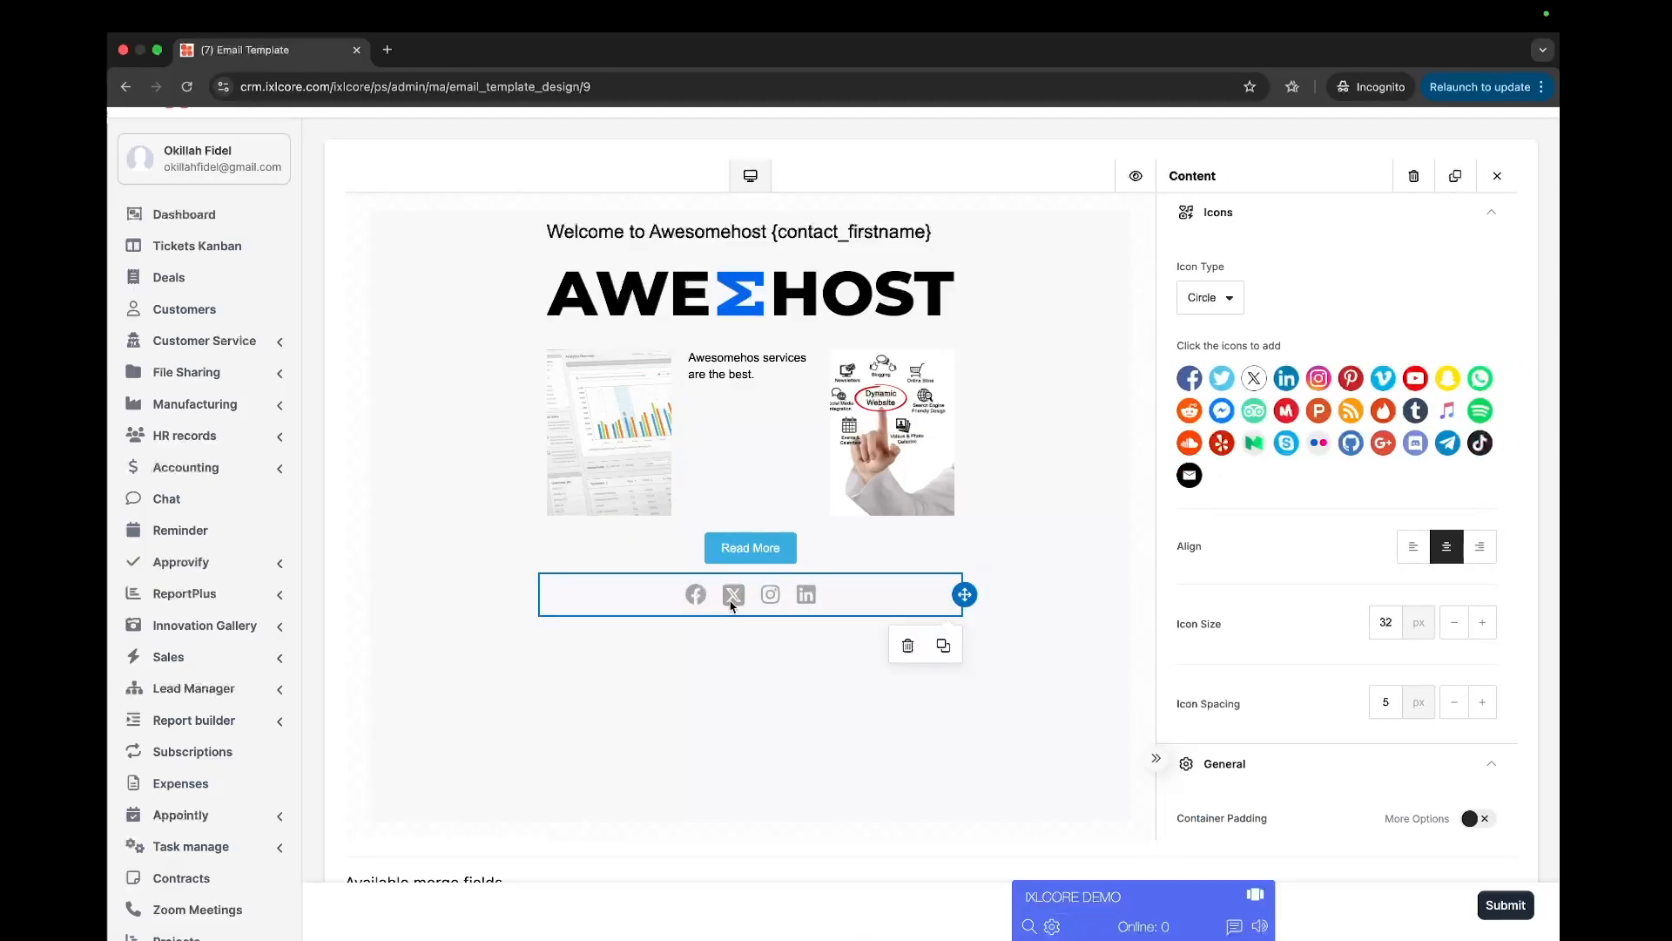
Set the social icons' size to 42 px and their spacing to 8 px.
scroll(1217, 679, down, 3)
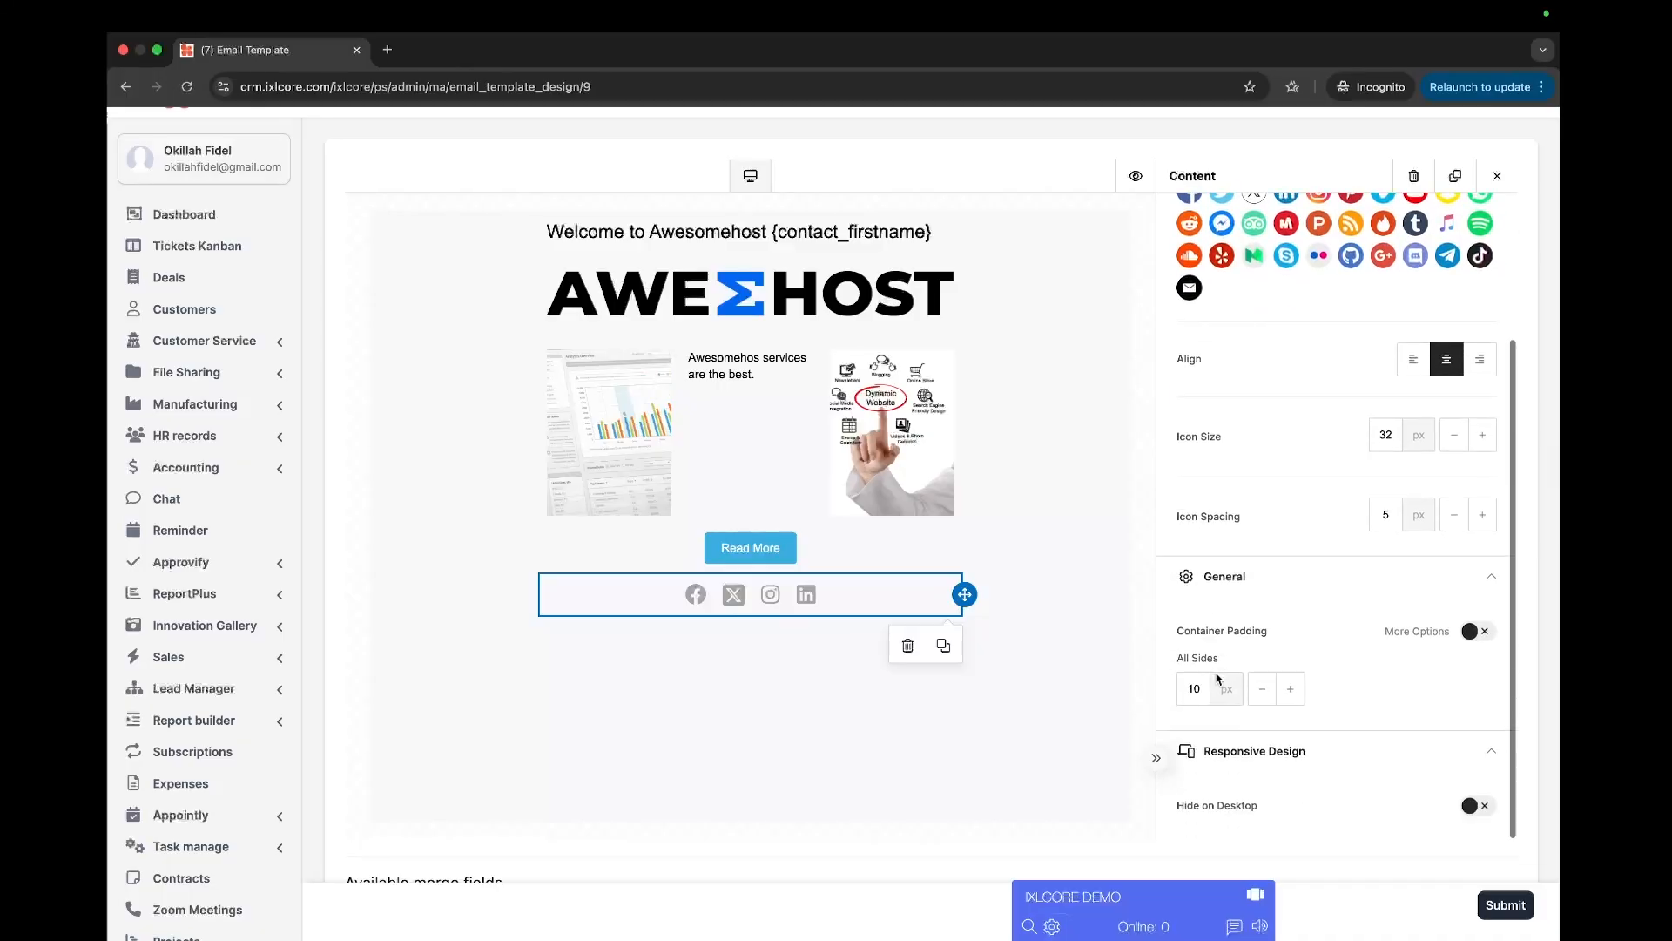
scroll(1217, 678, up, 3)
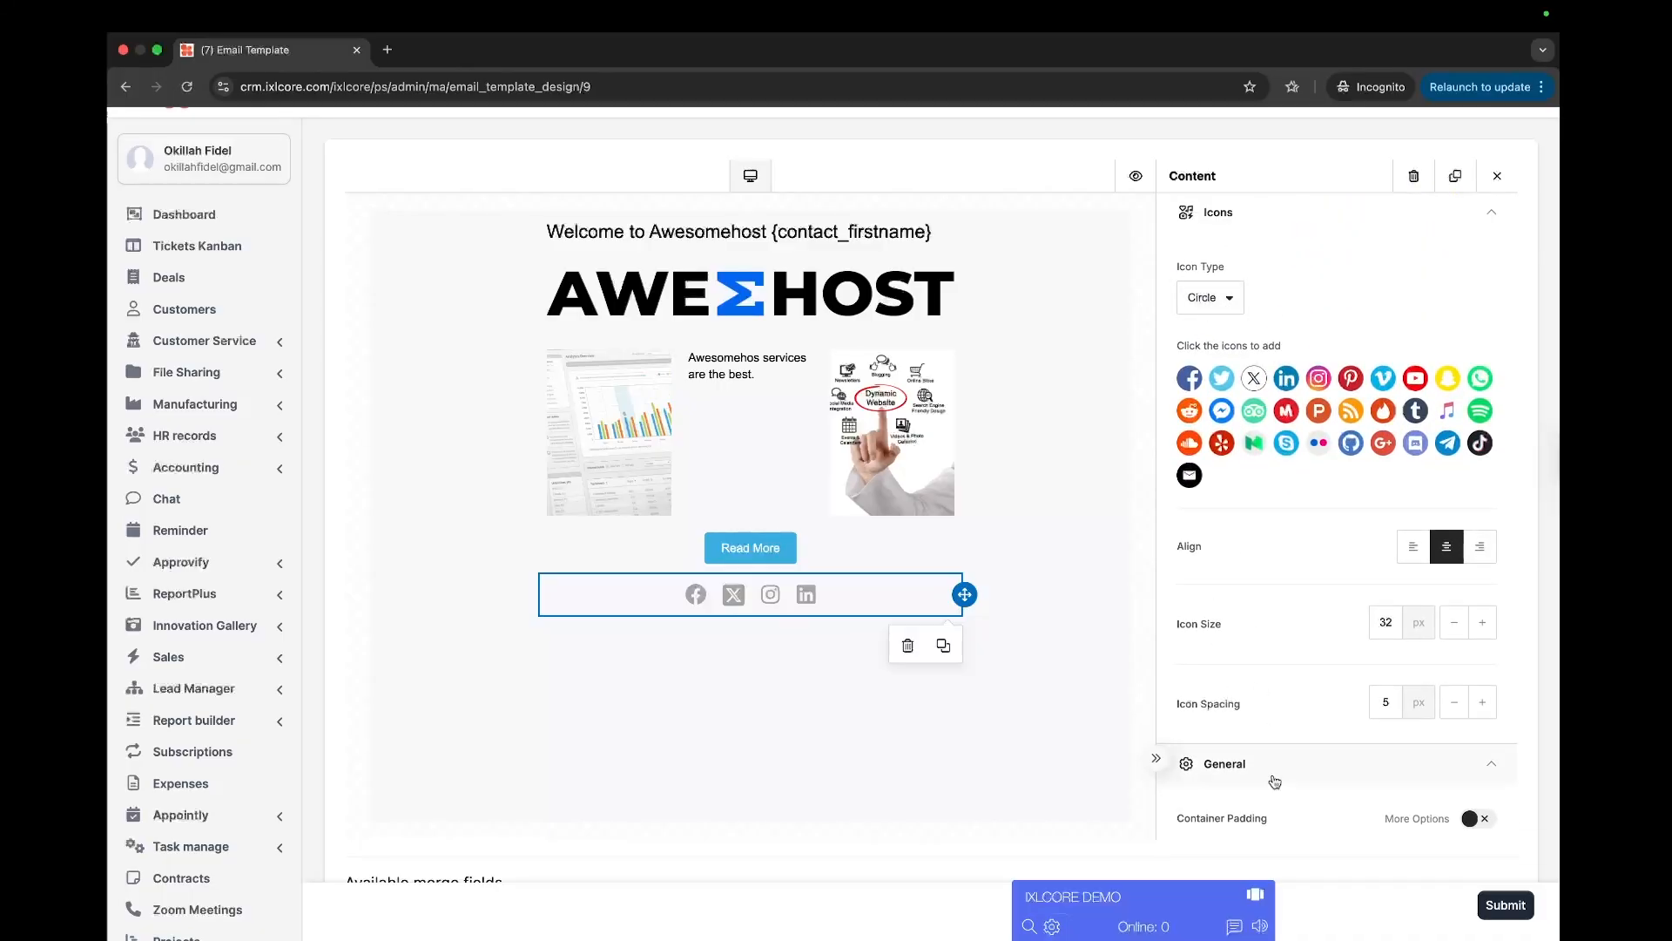
scroll(1274, 782, down, 3)
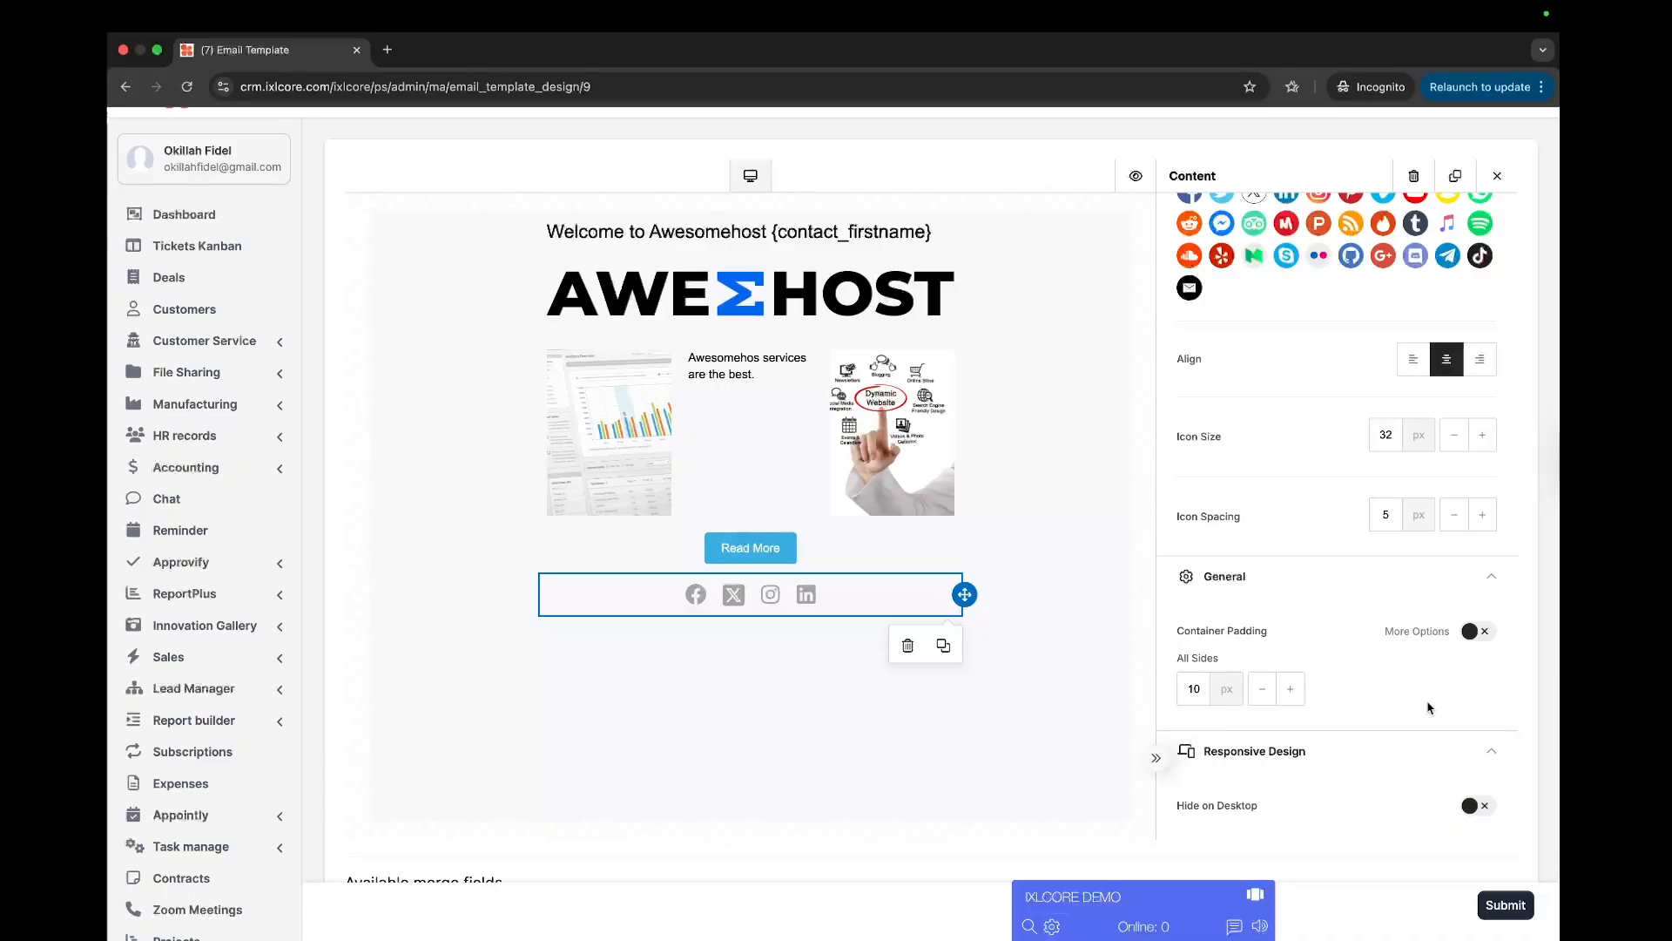
scroll(1326, 601, up, 3)
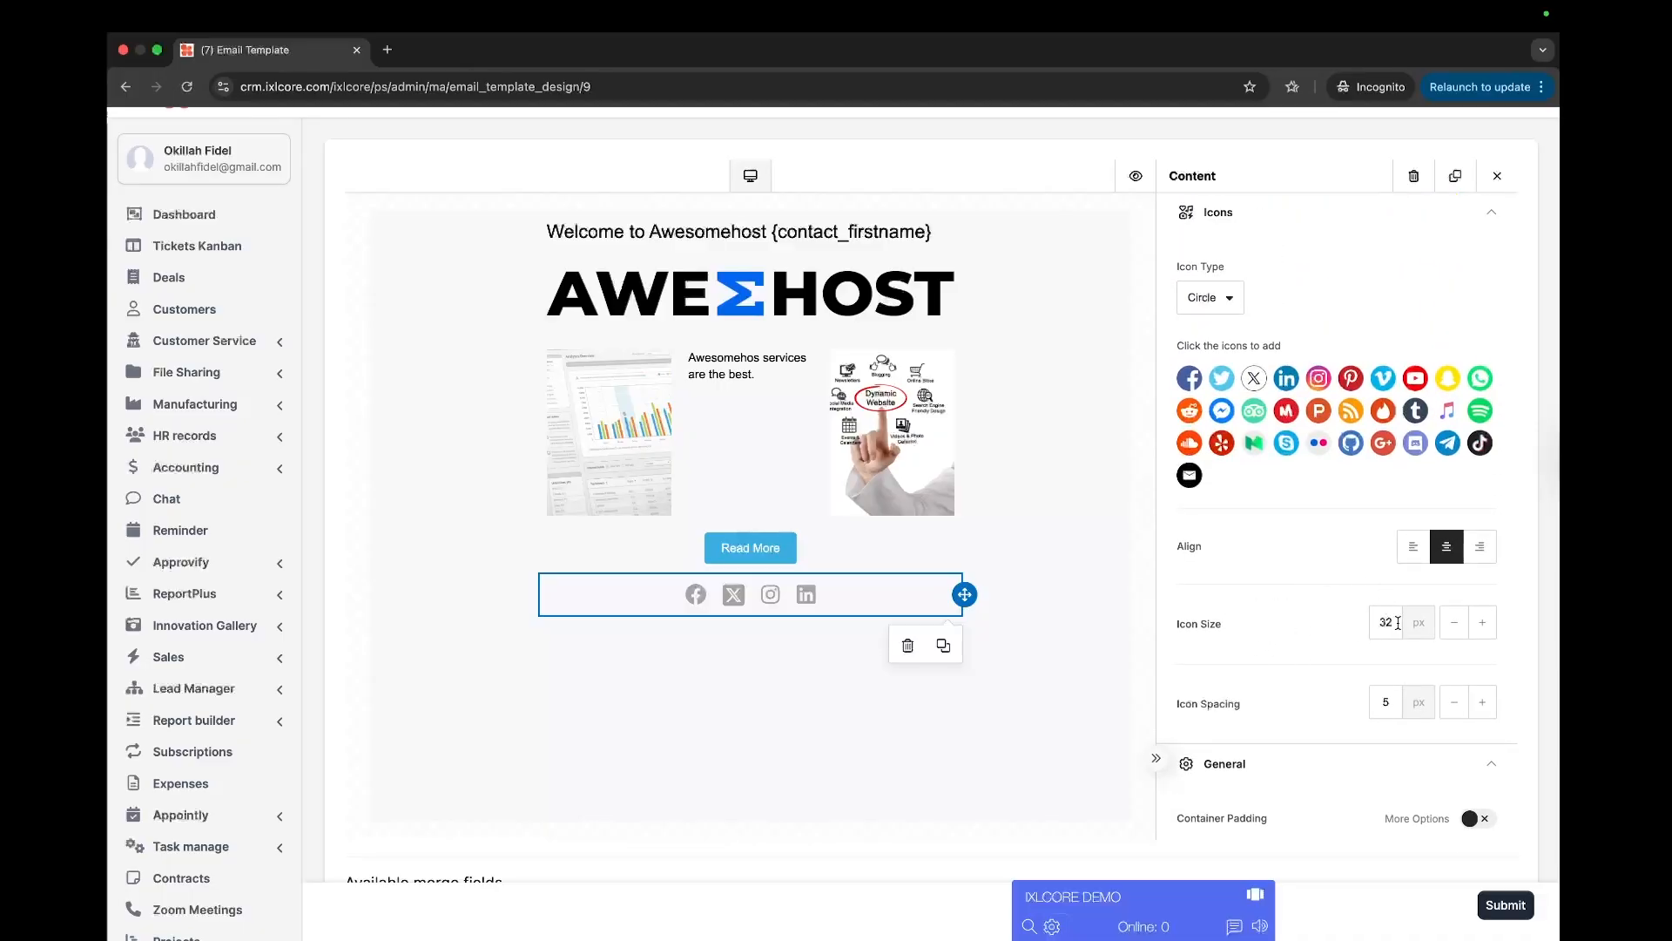
click(1483, 626)
click(1483, 626)
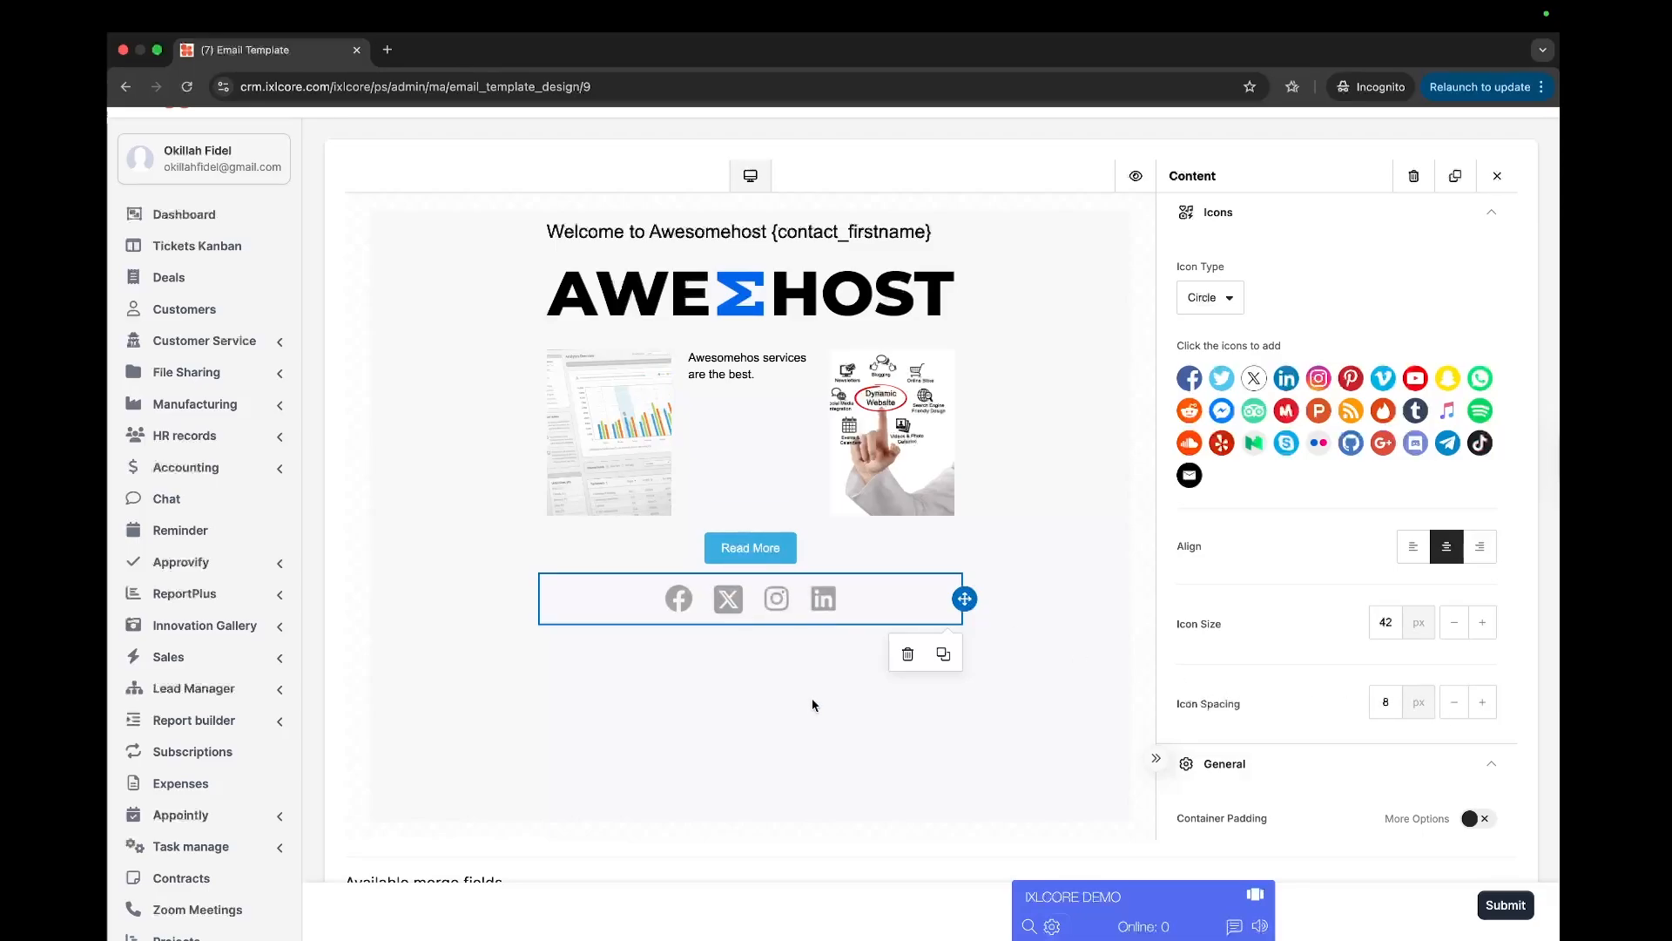
Save the finished email template design.
scroll(816, 700, up, 1)
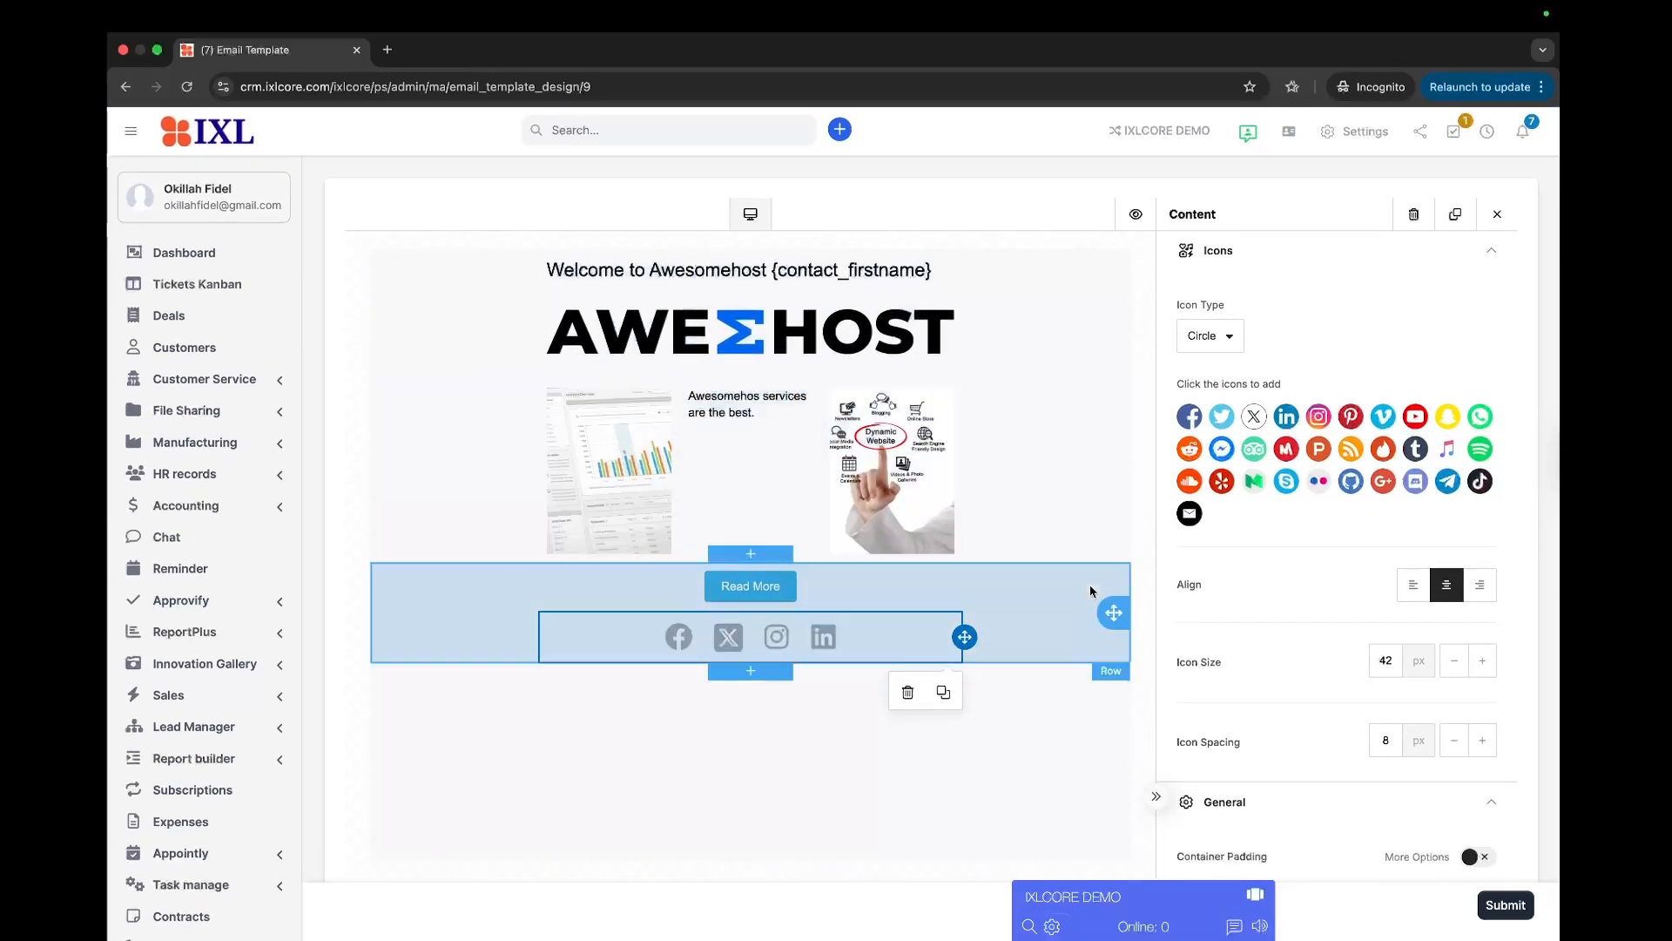
scroll(1090, 592, down, 15)
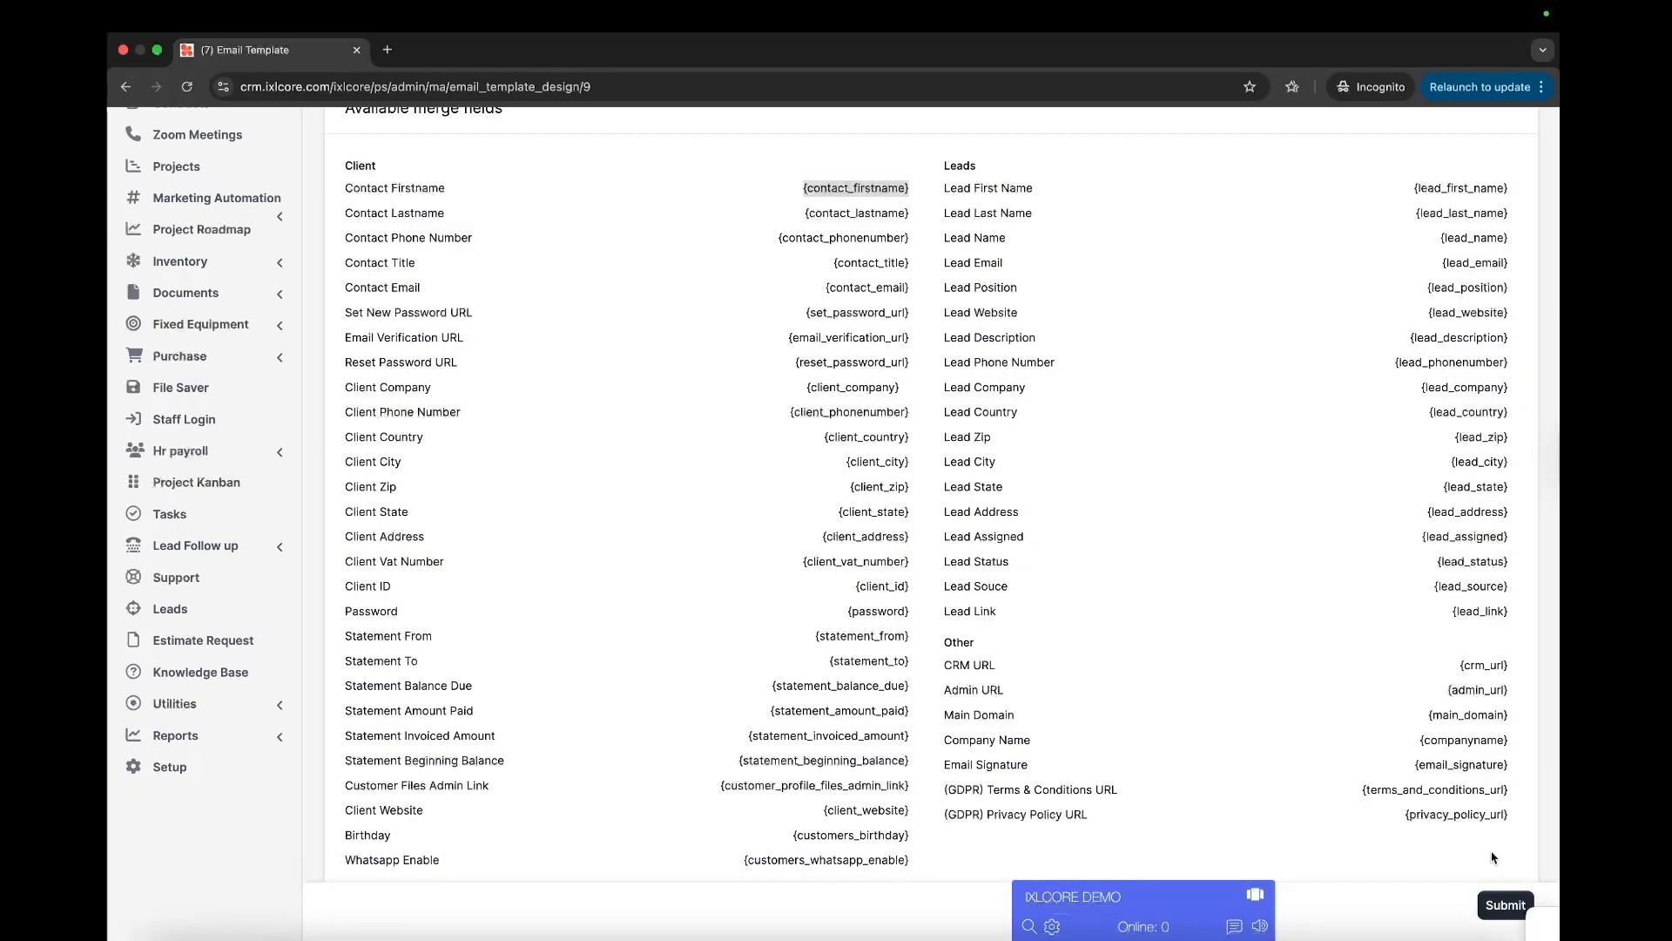
click(1501, 906)
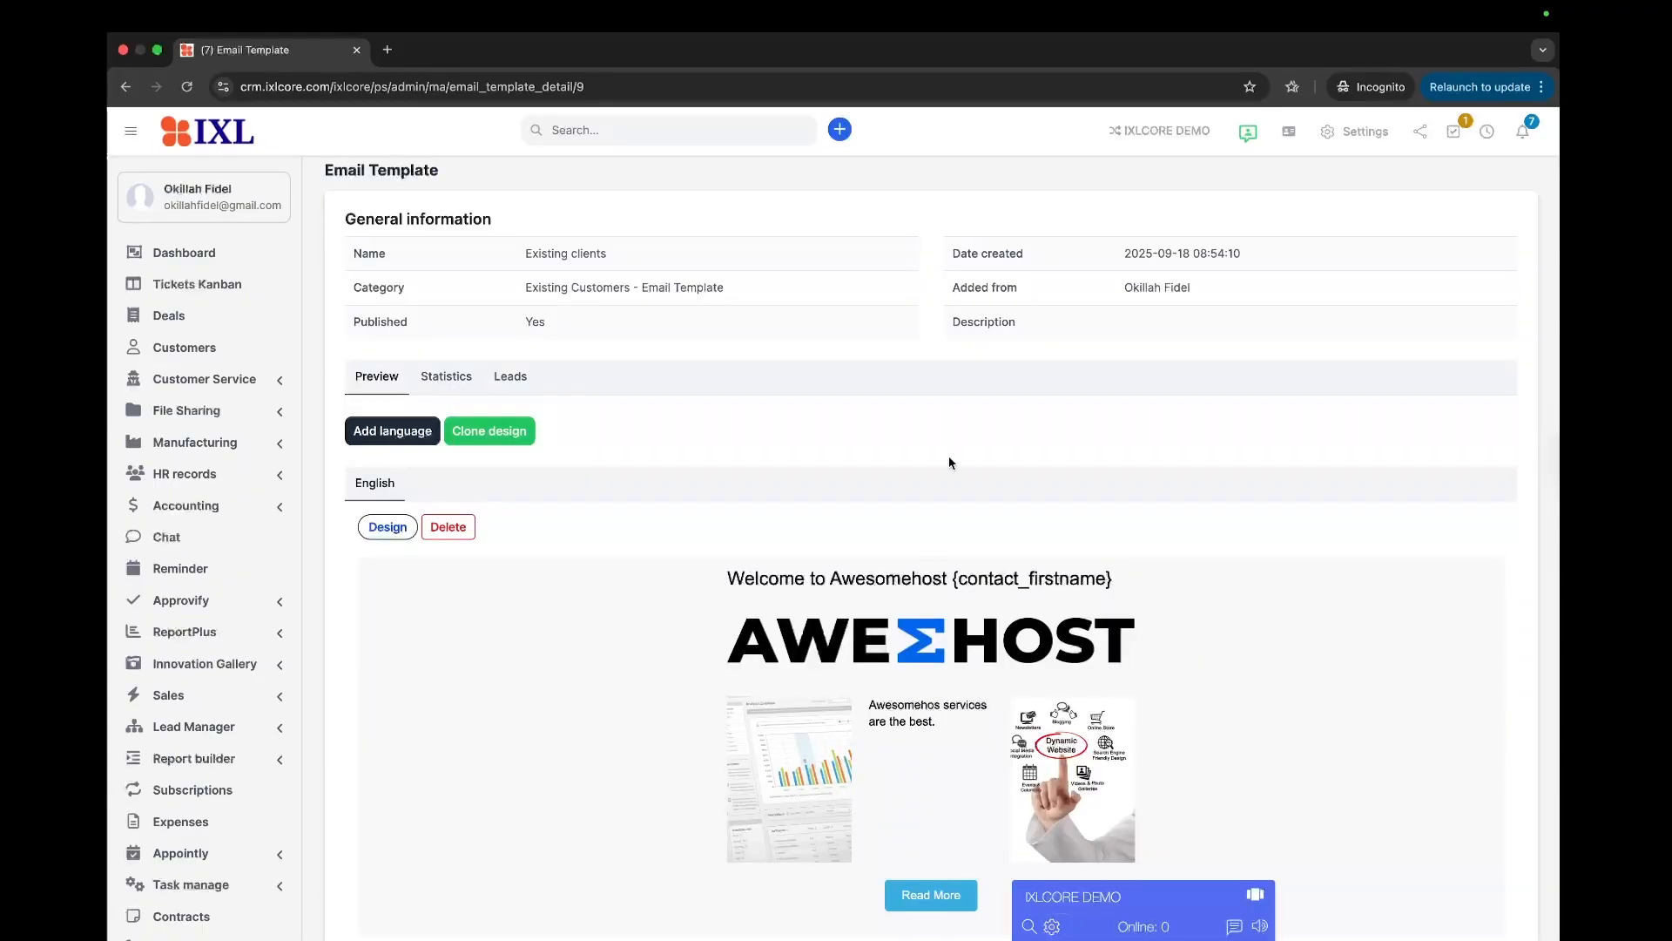
Review the marketing automation settings for email configuration with both SMTP choices, email sending limit and form custom CSS, keeping System default SMTP selected.
scroll(269, 619, down, 5)
scroll(269, 618, down, 3)
scroll(251, 652, down, 2)
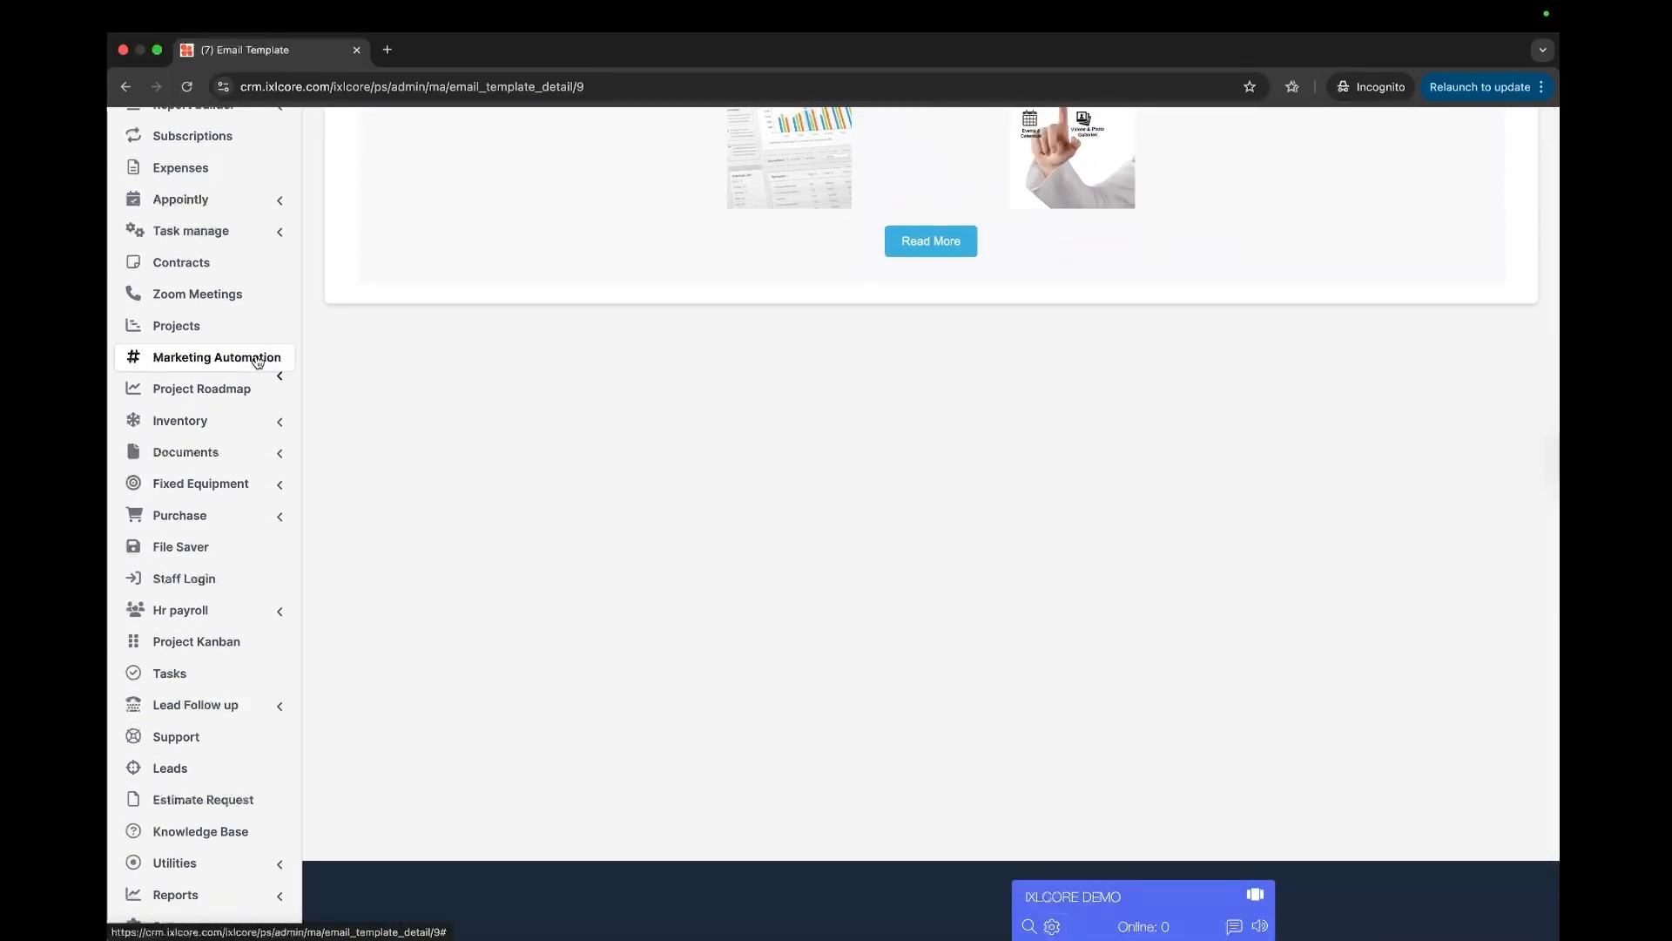
click(257, 361)
click(190, 593)
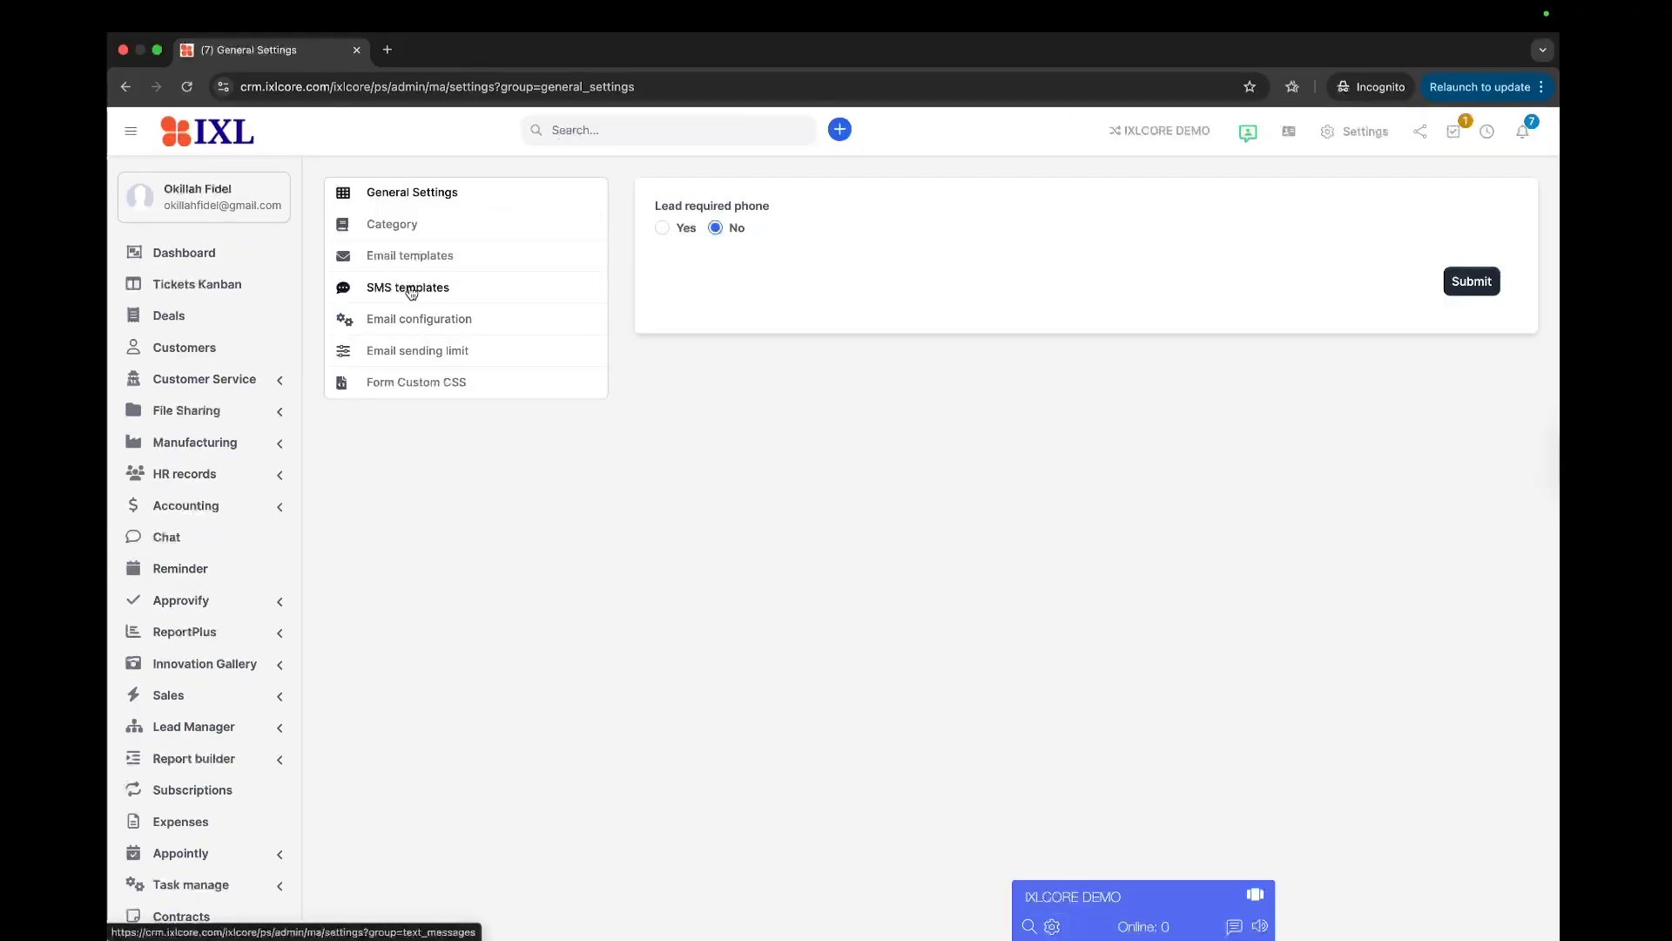
click(424, 321)
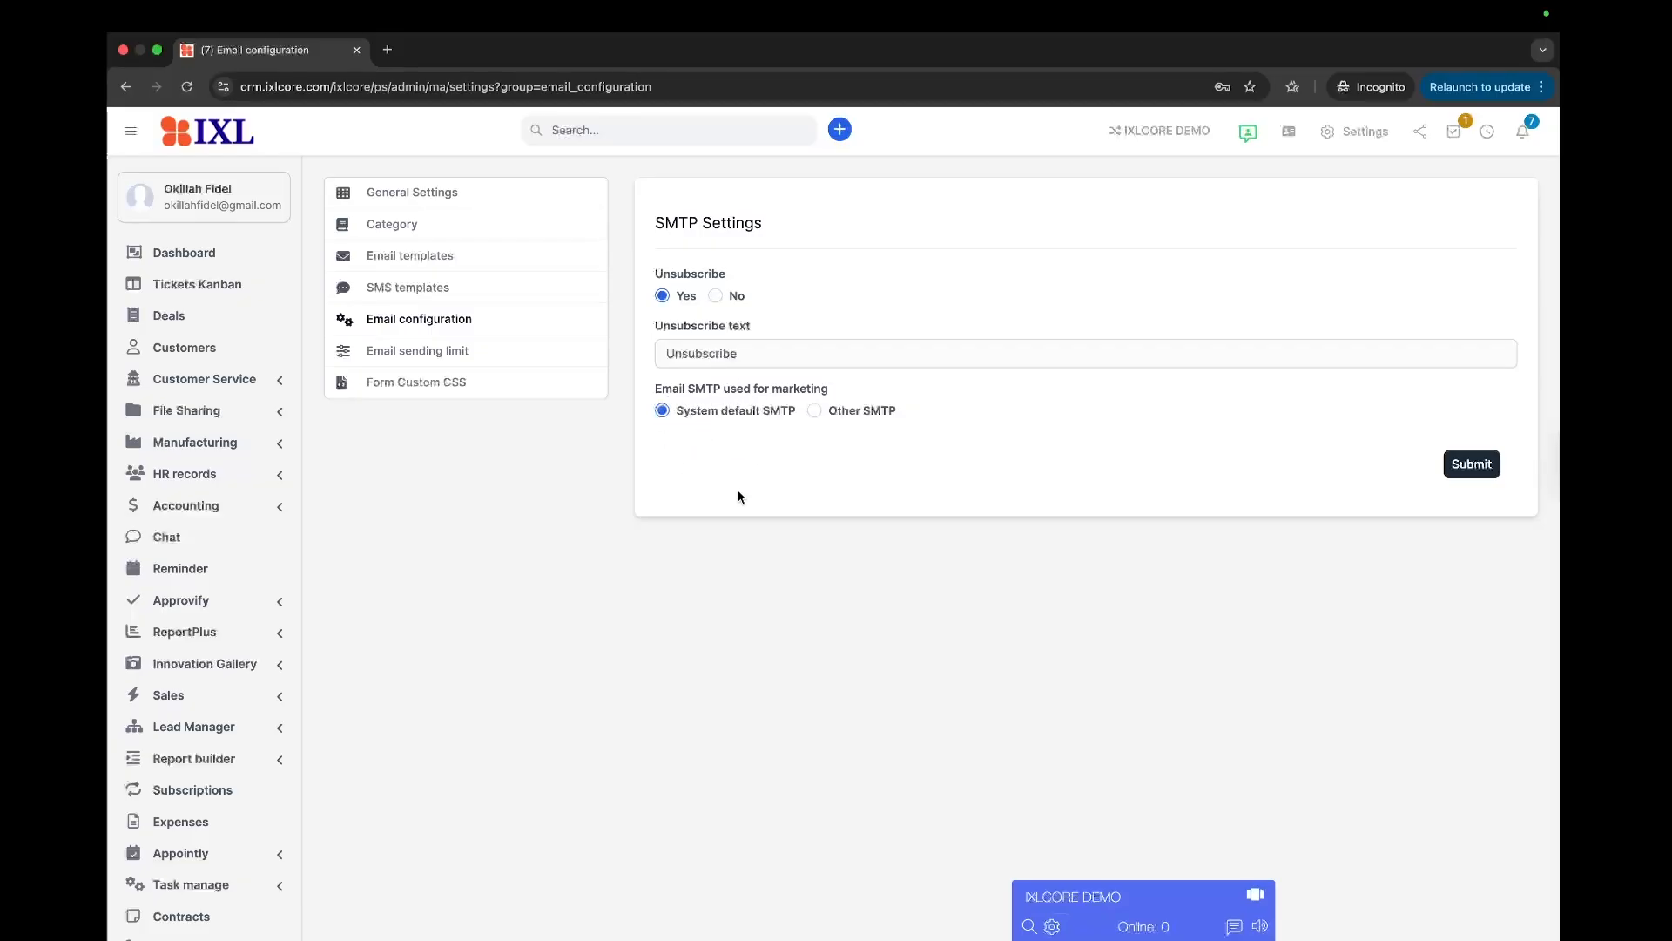
click(816, 412)
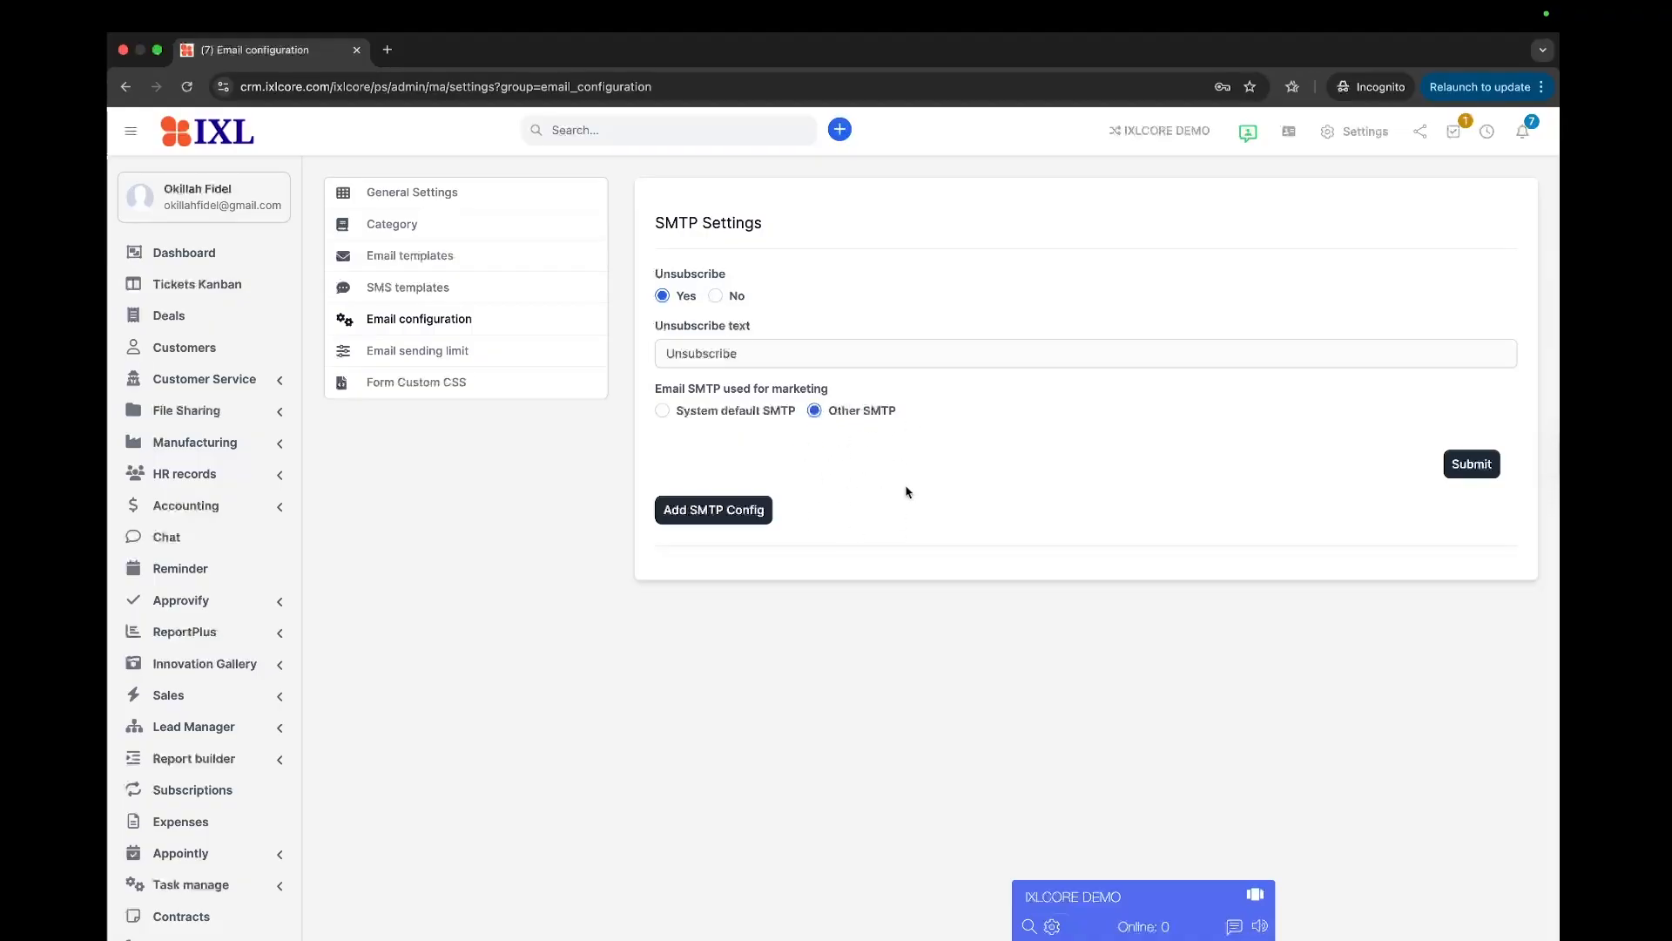
click(663, 412)
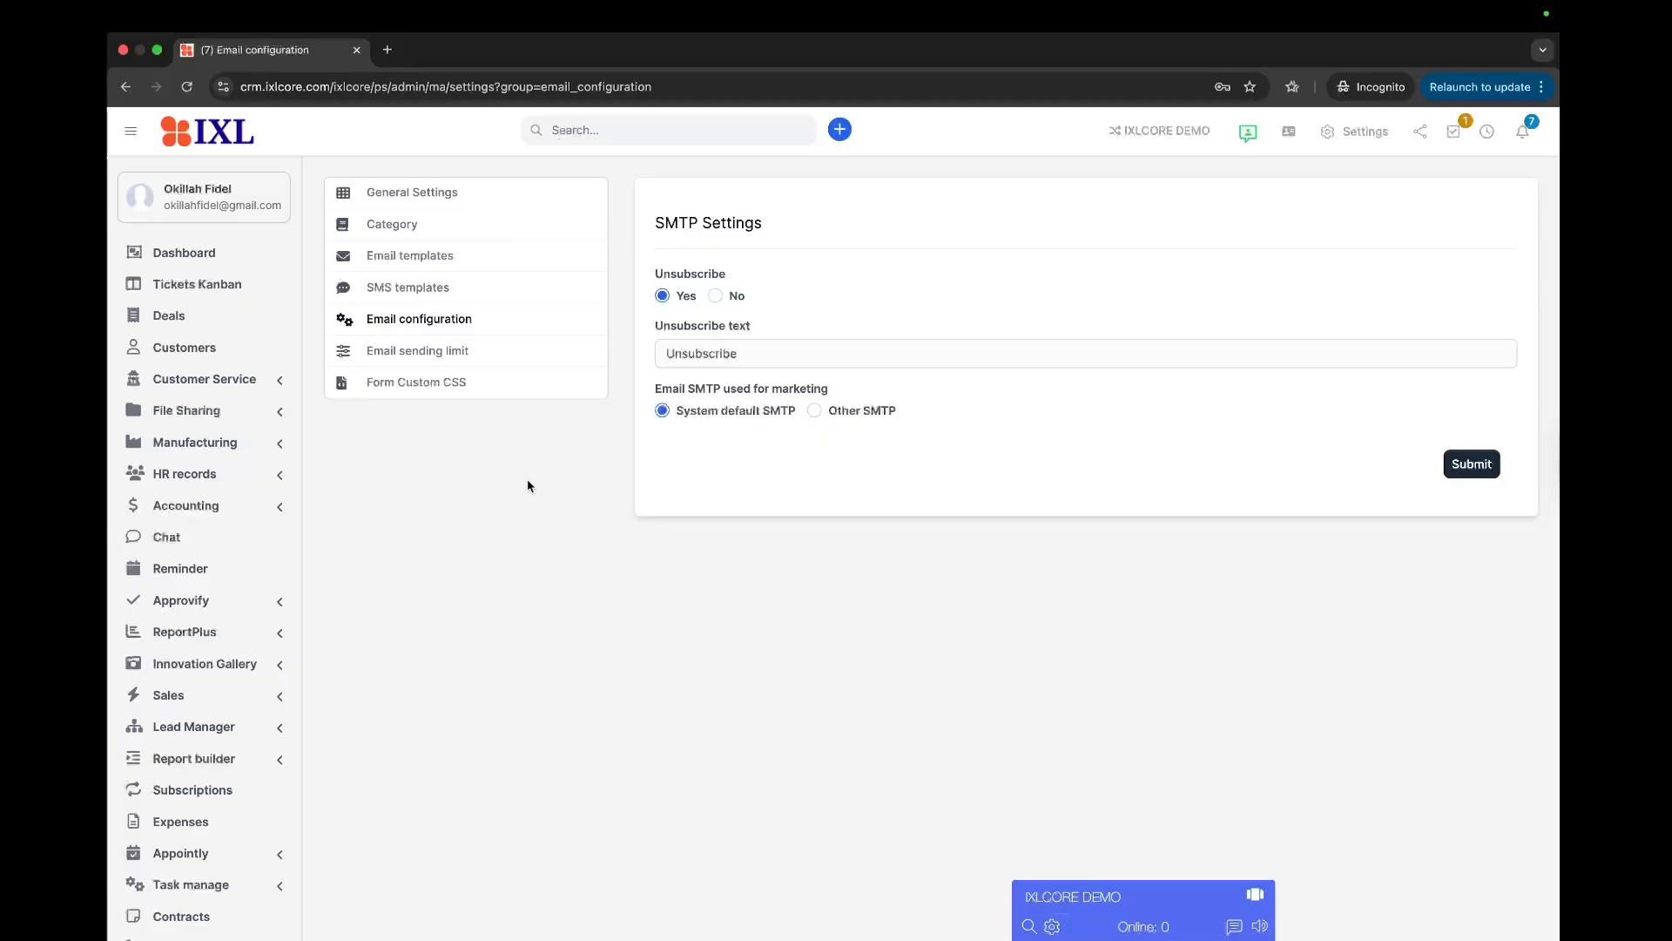
click(442, 356)
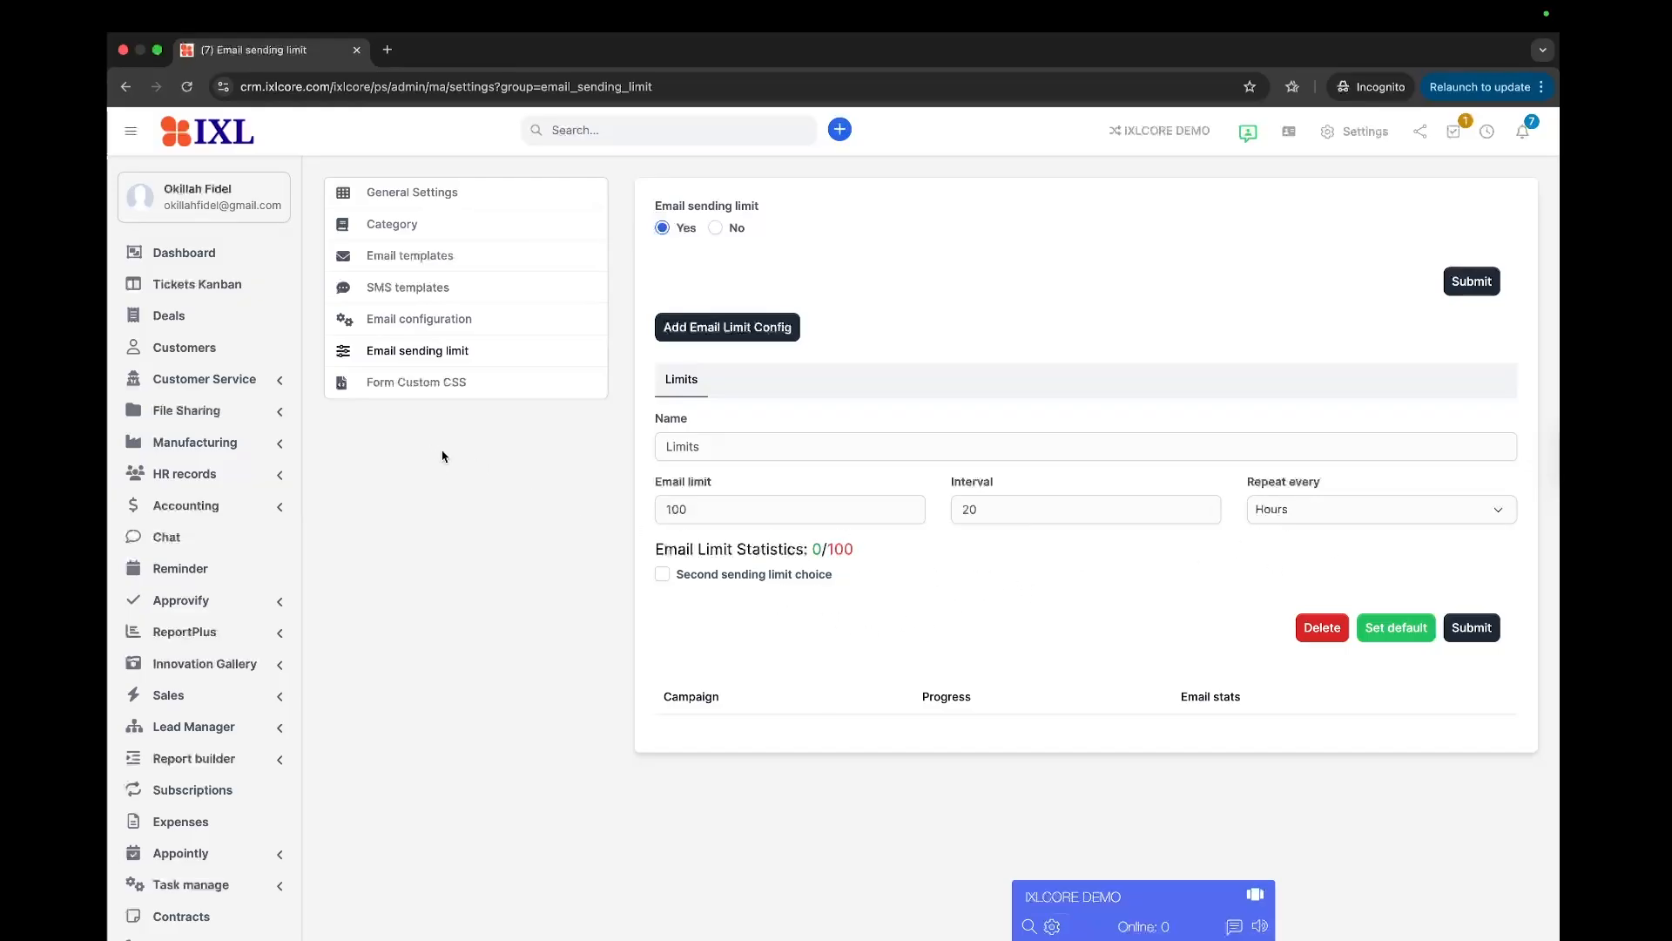
click(406, 386)
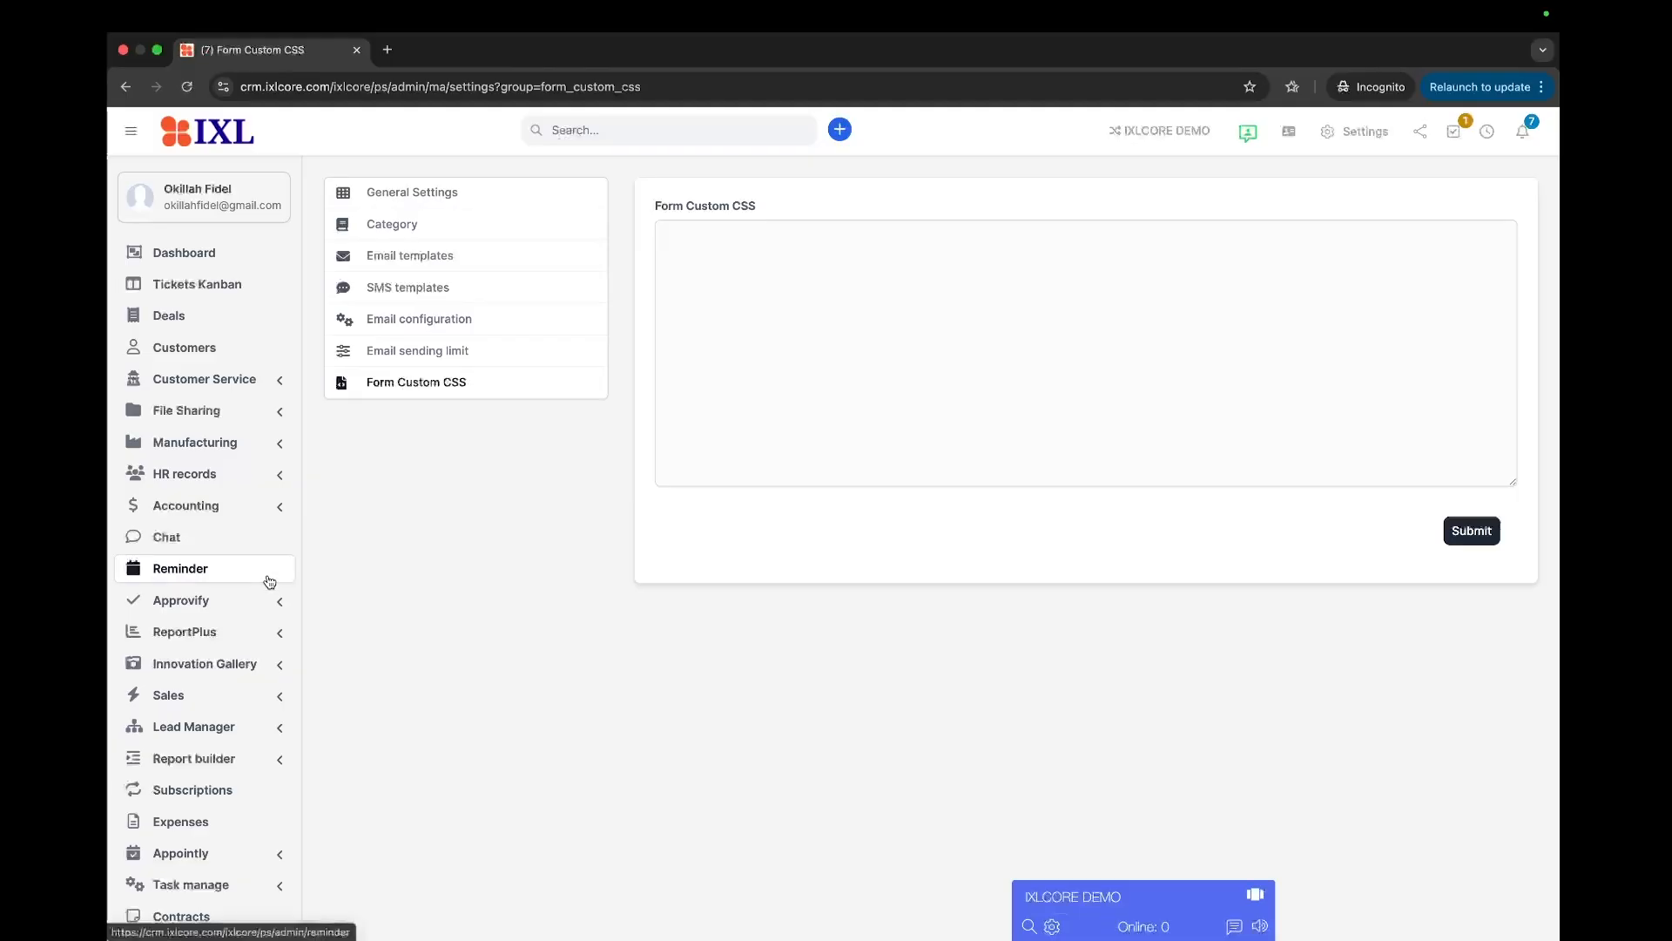
Create a marketing automation segment named "Existing Customers" in the Existing Customers category and save it.
scroll(270, 579, down, 10)
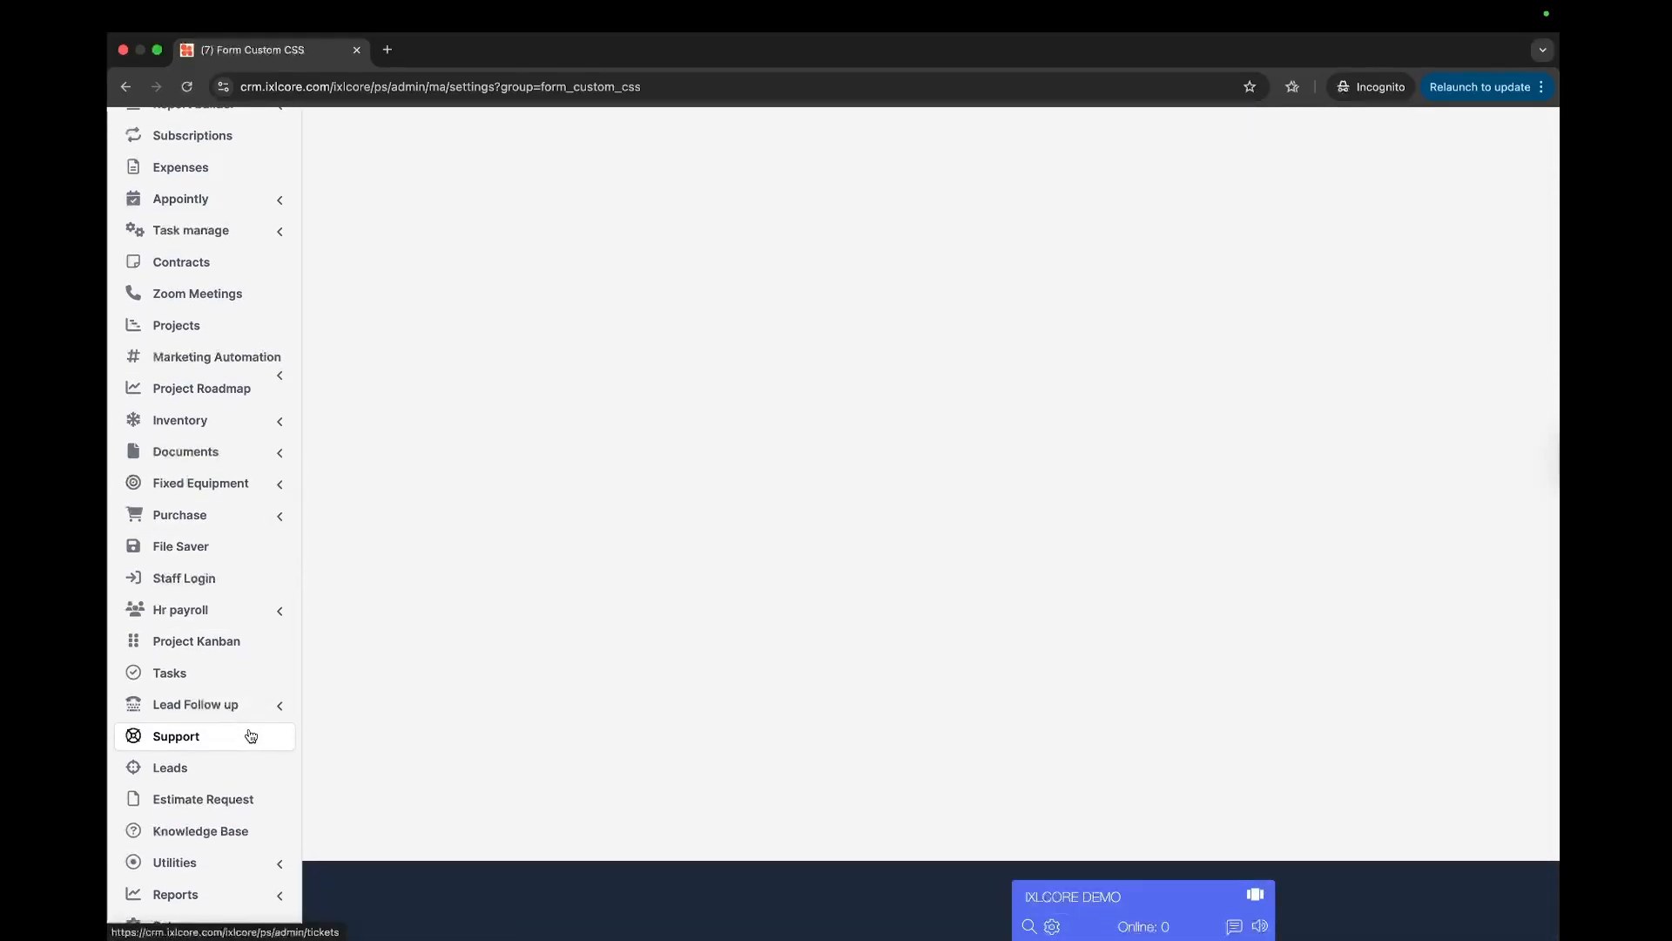
click(261, 361)
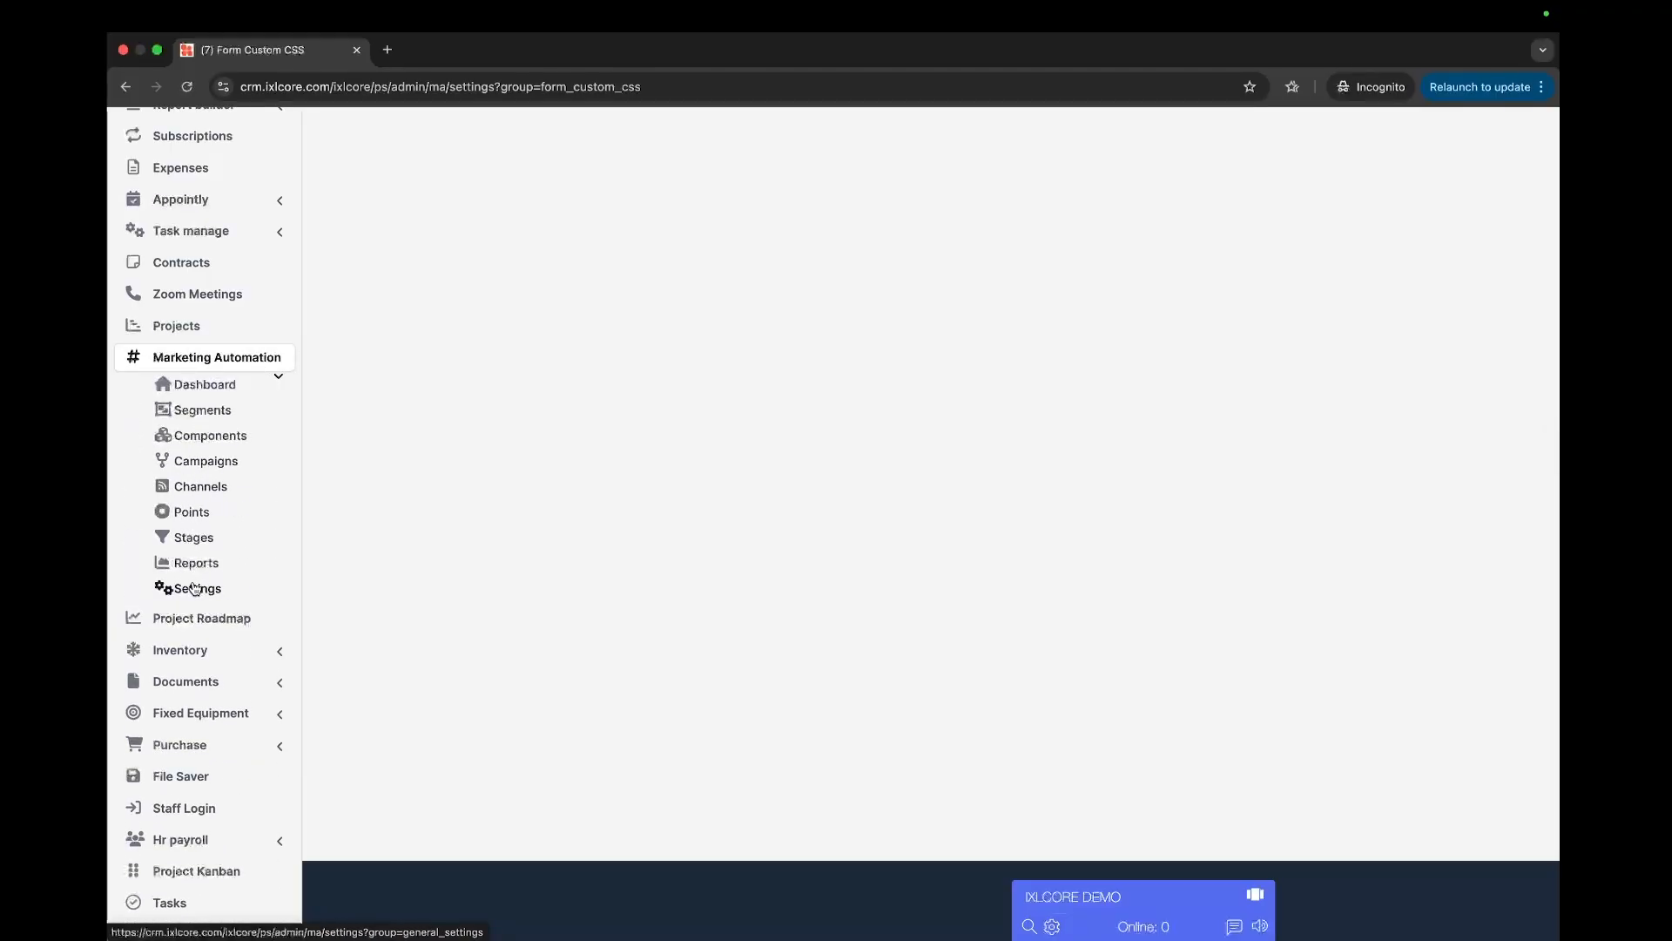
click(220, 416)
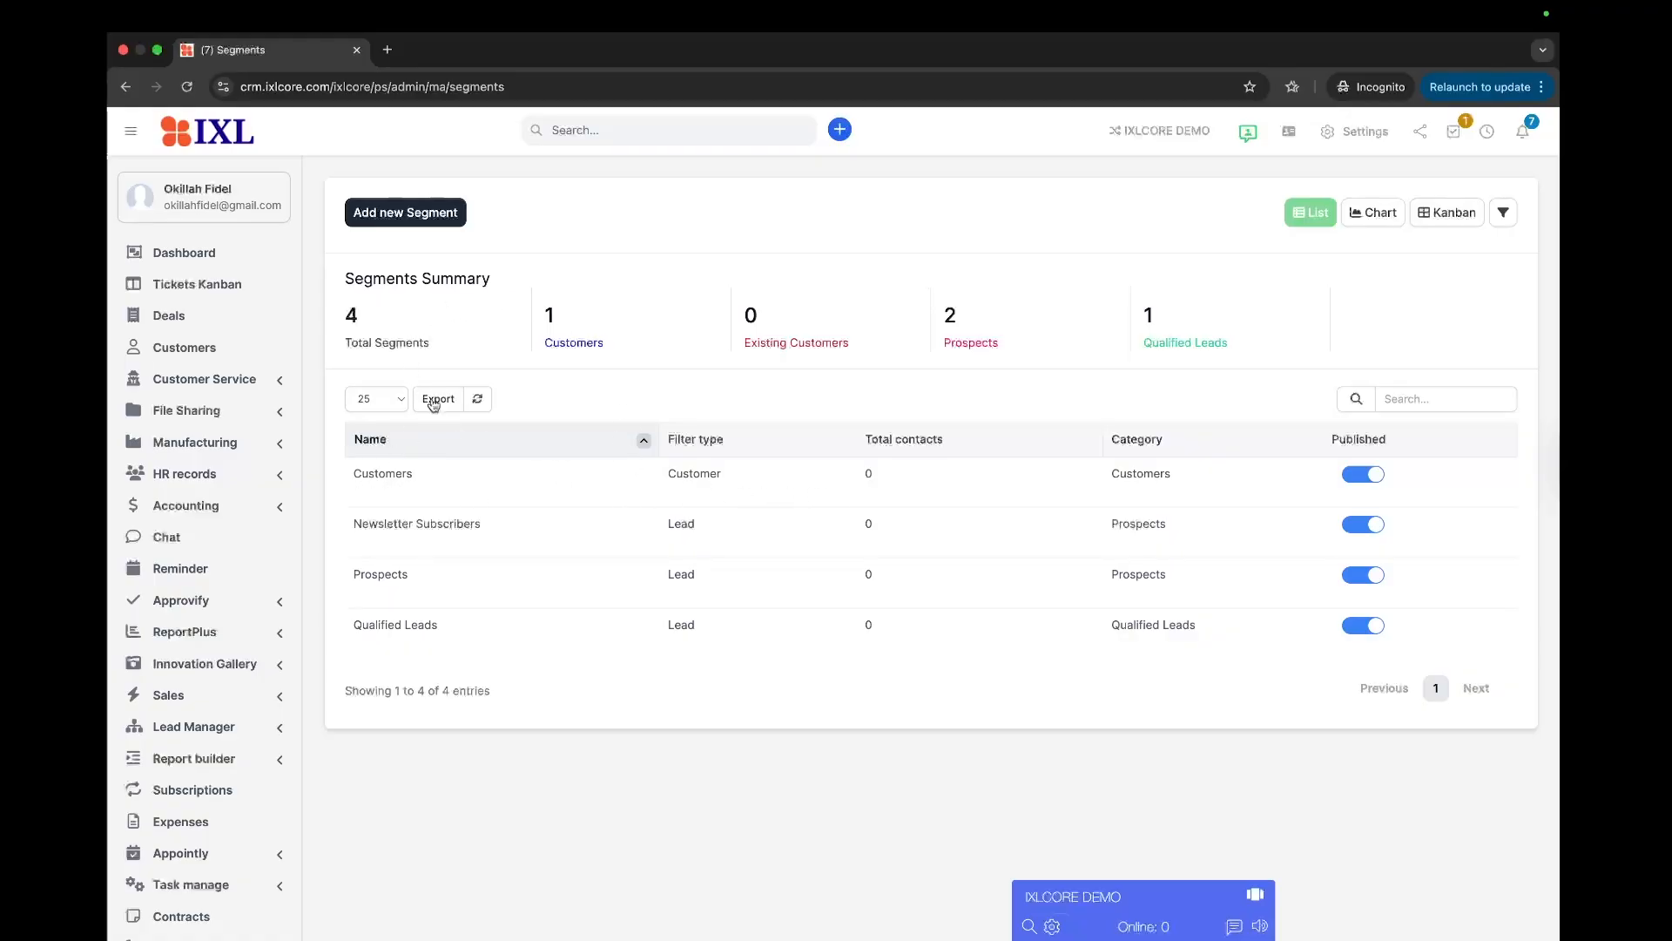
click(427, 222)
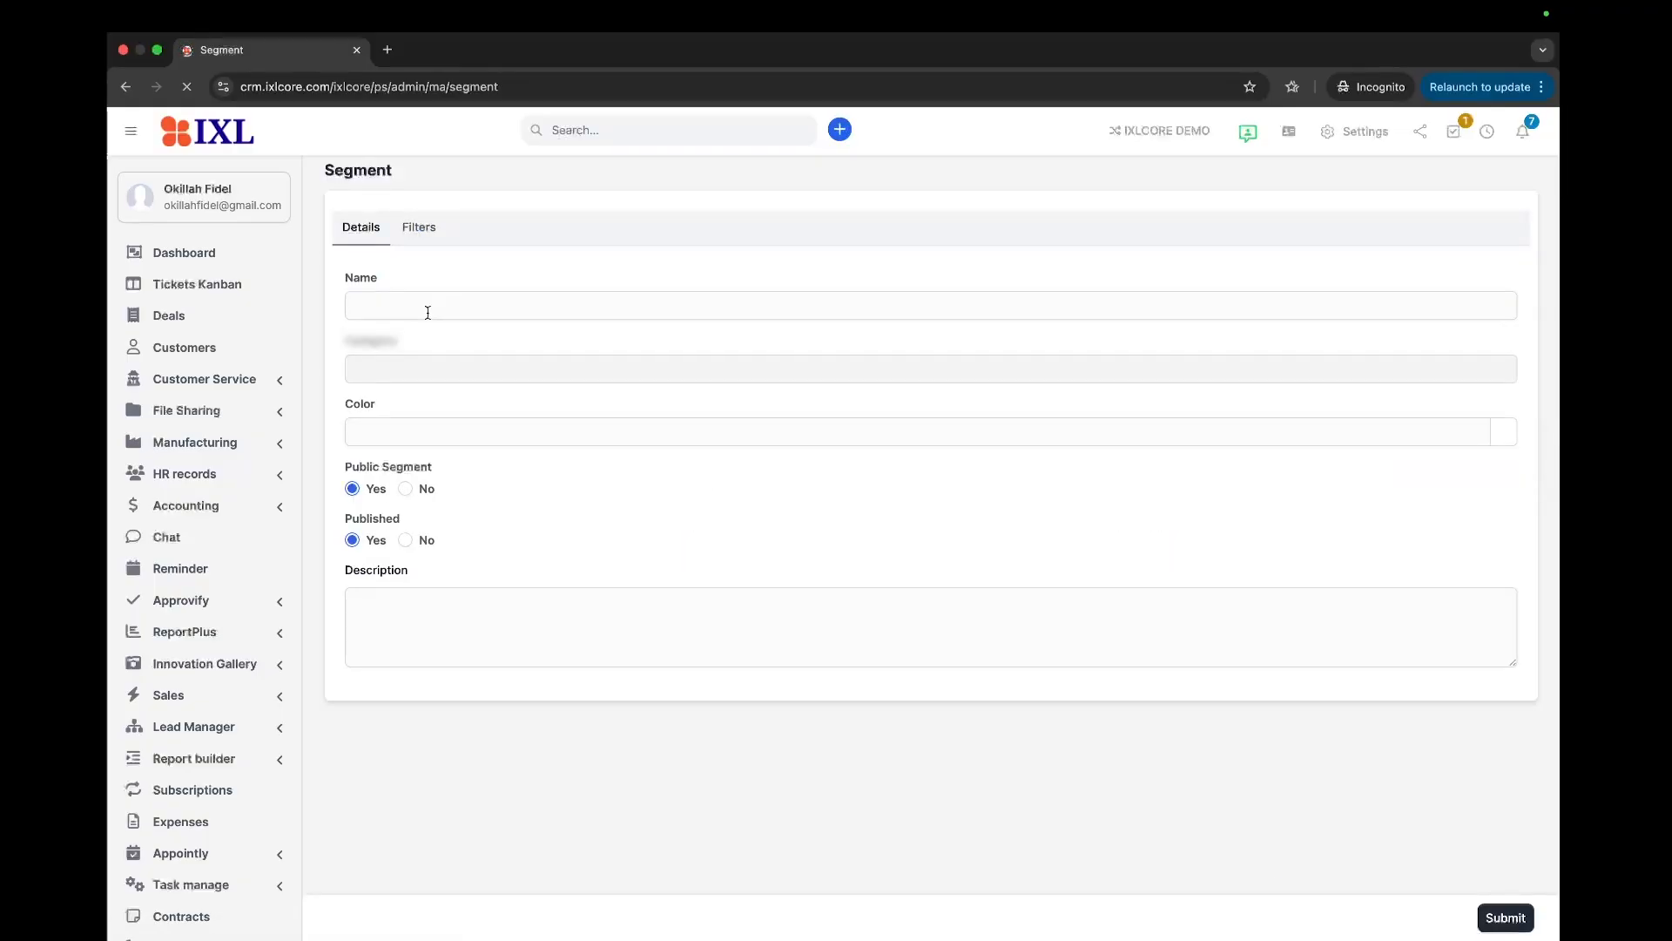
click(428, 311)
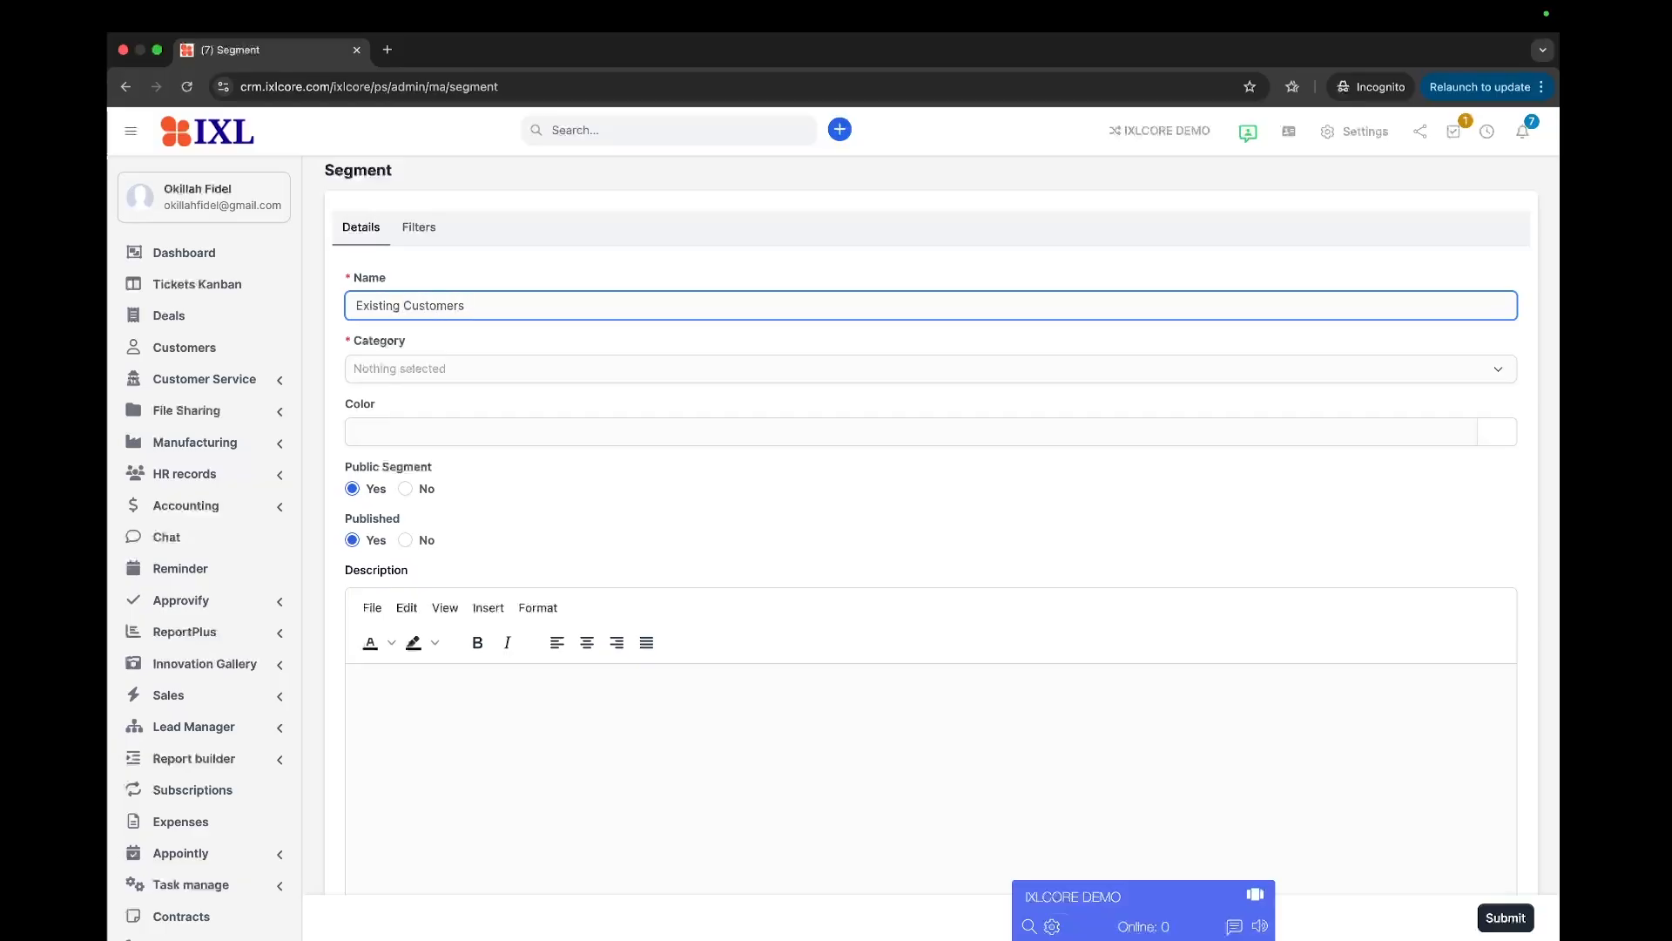
click(389, 373)
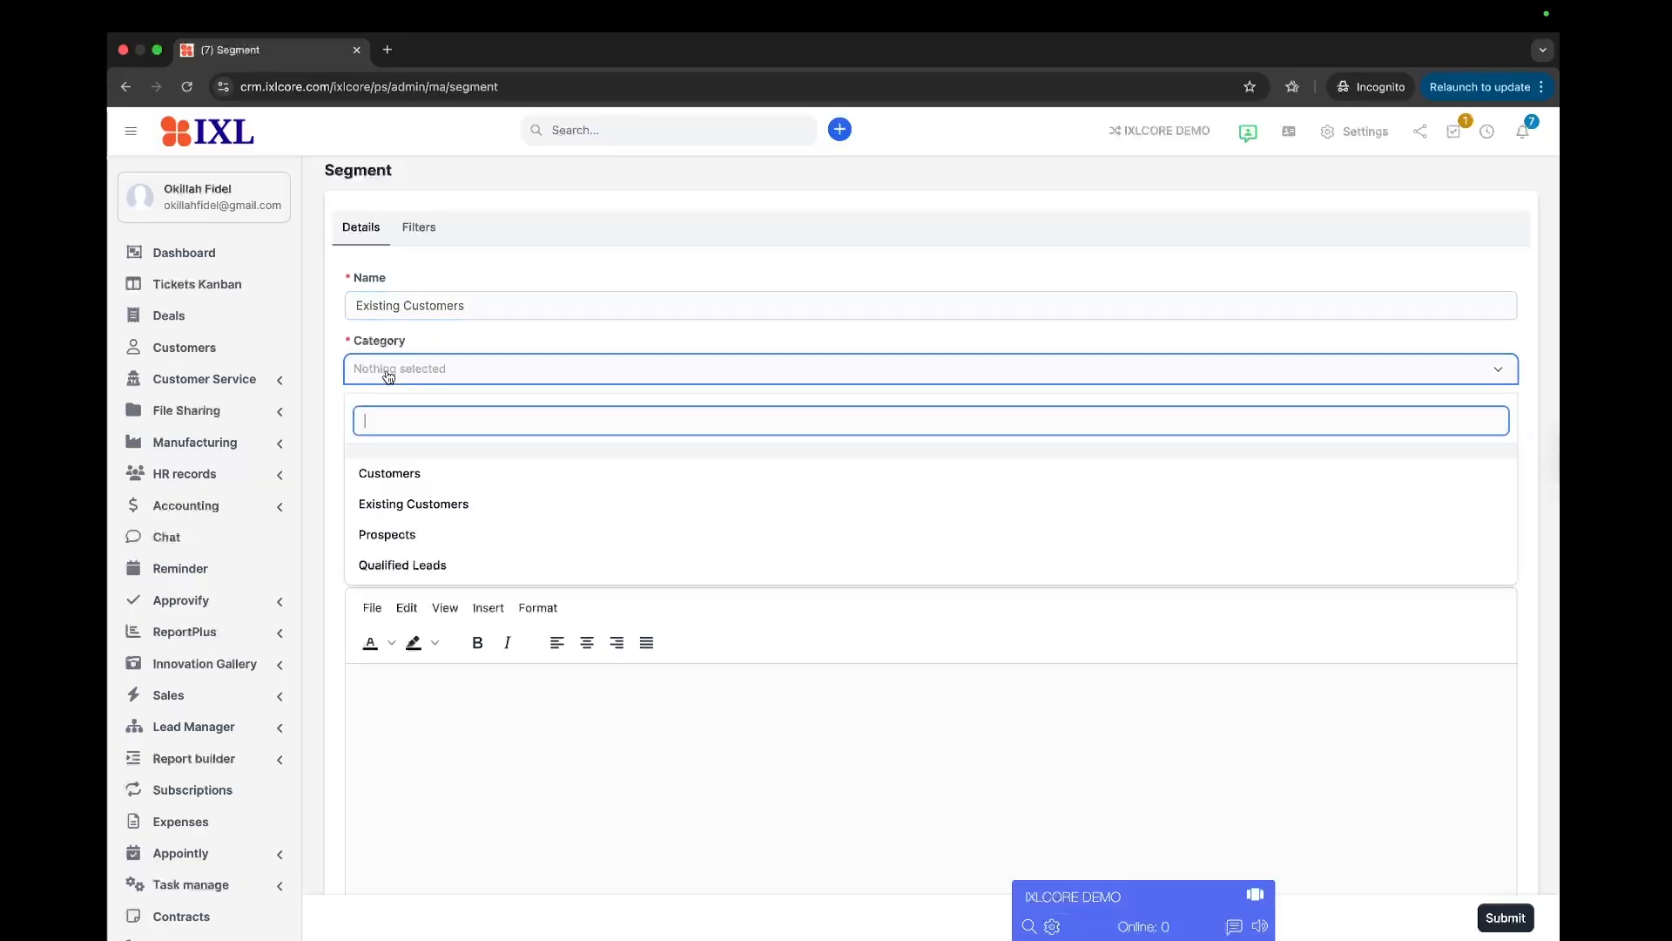
click(447, 507)
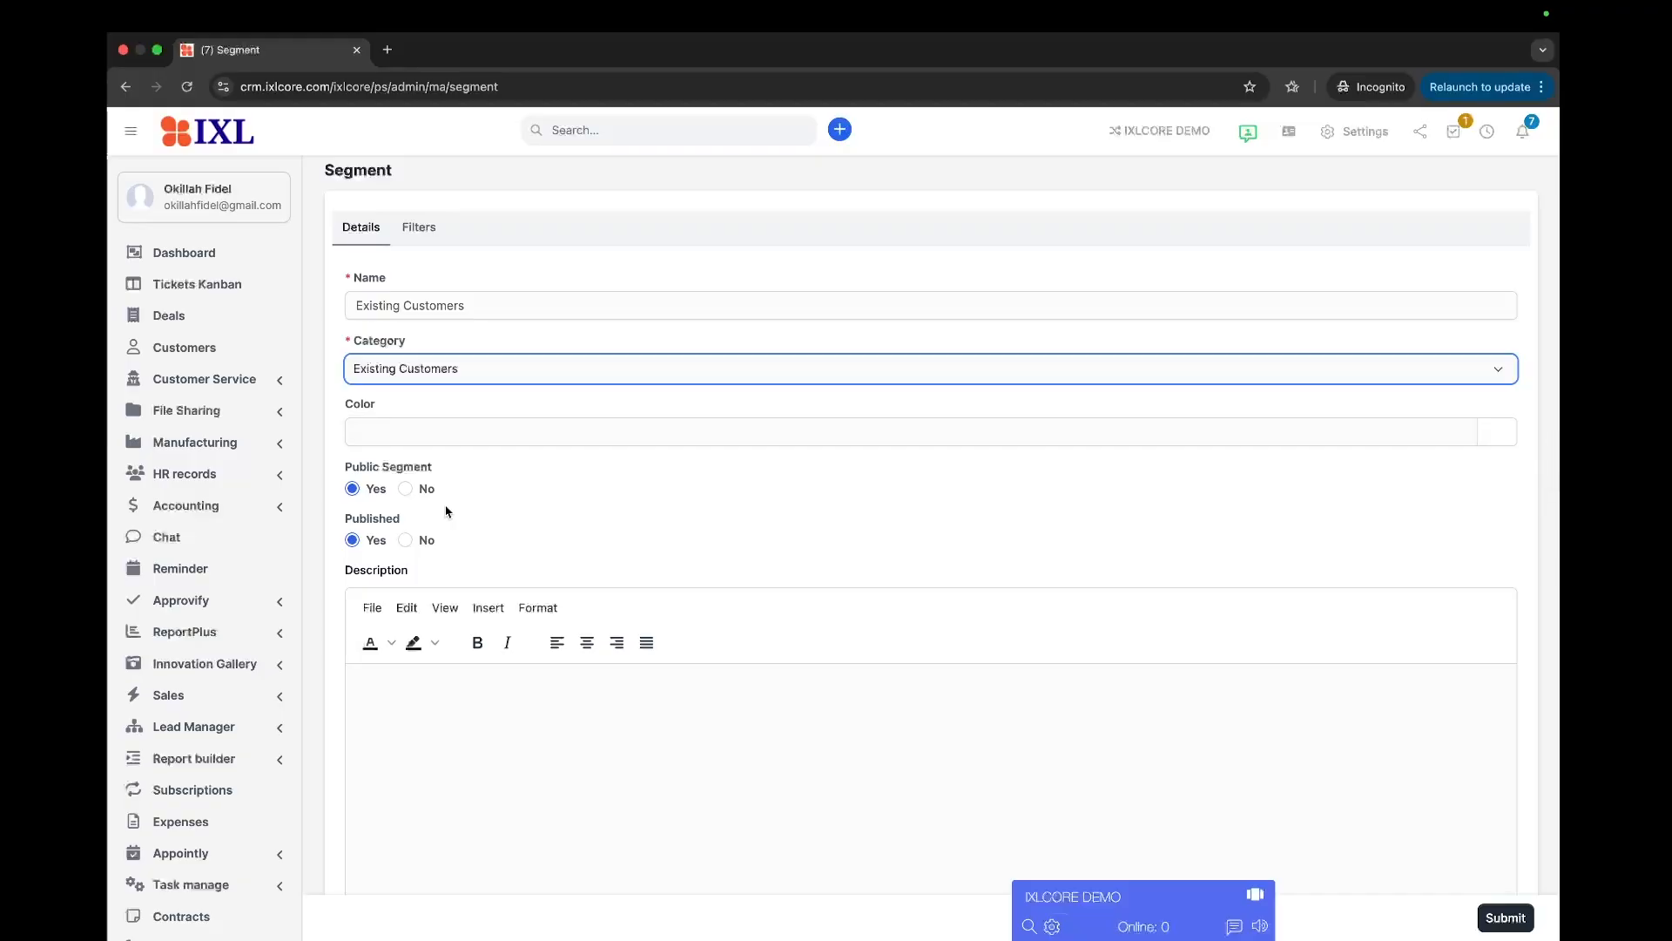
click(1505, 917)
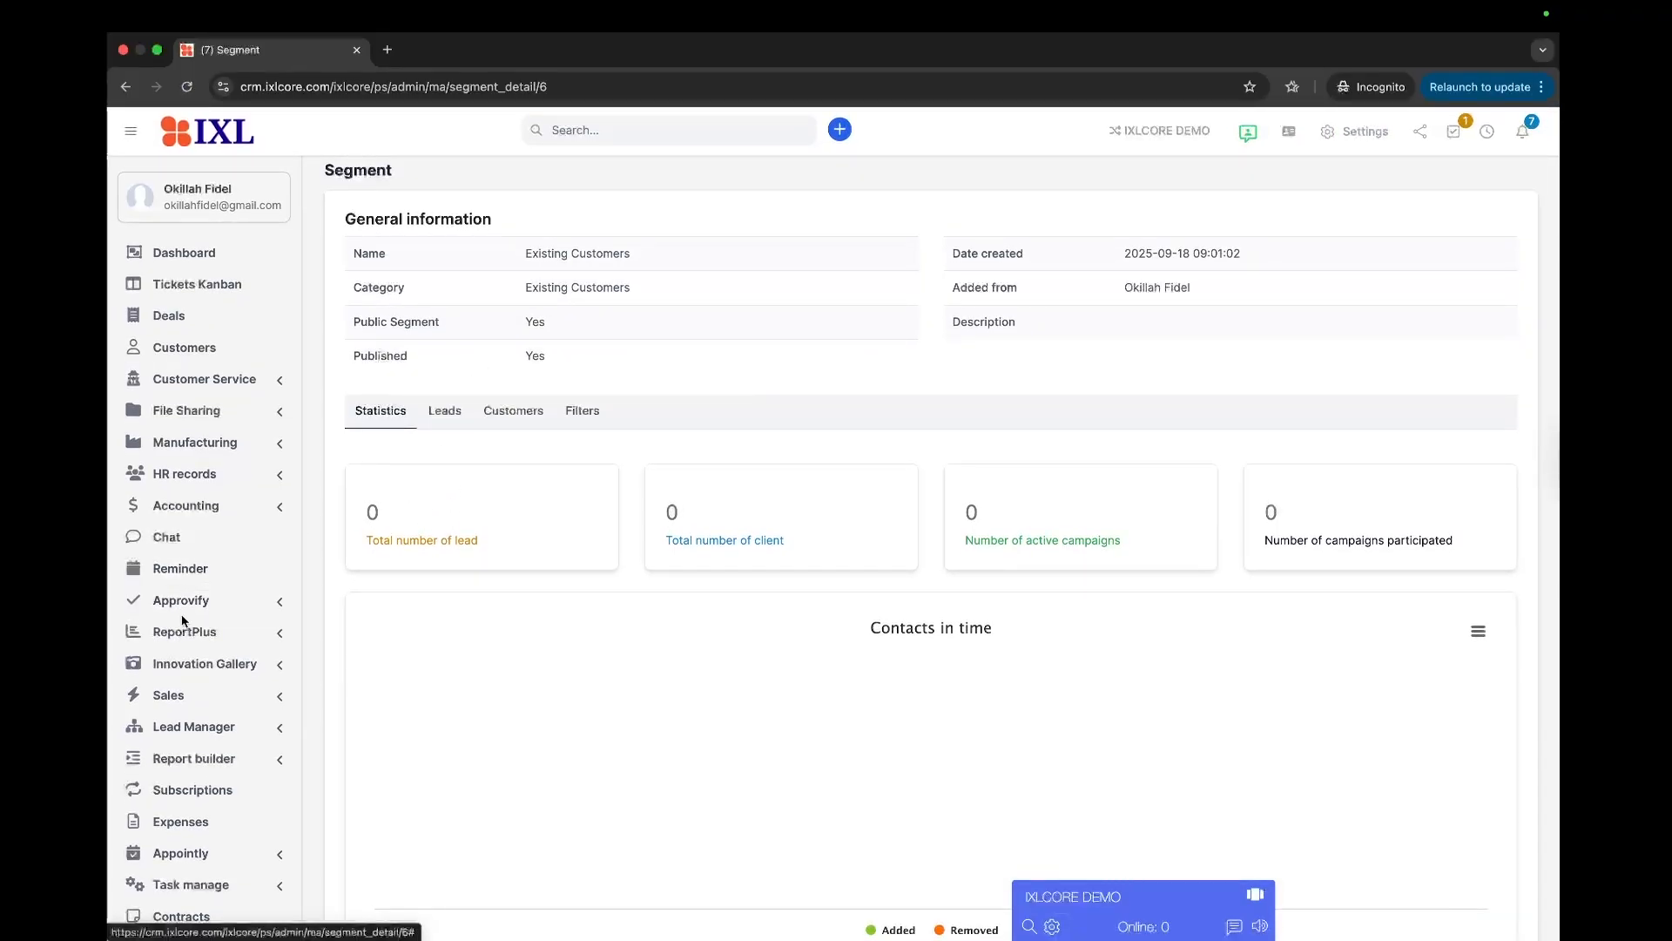
Edit the Existing Customers segment in the segments list, set its filter type to Customer and save it.
scroll(183, 620, down, 2)
scroll(183, 620, down, 9)
click(225, 513)
click(174, 558)
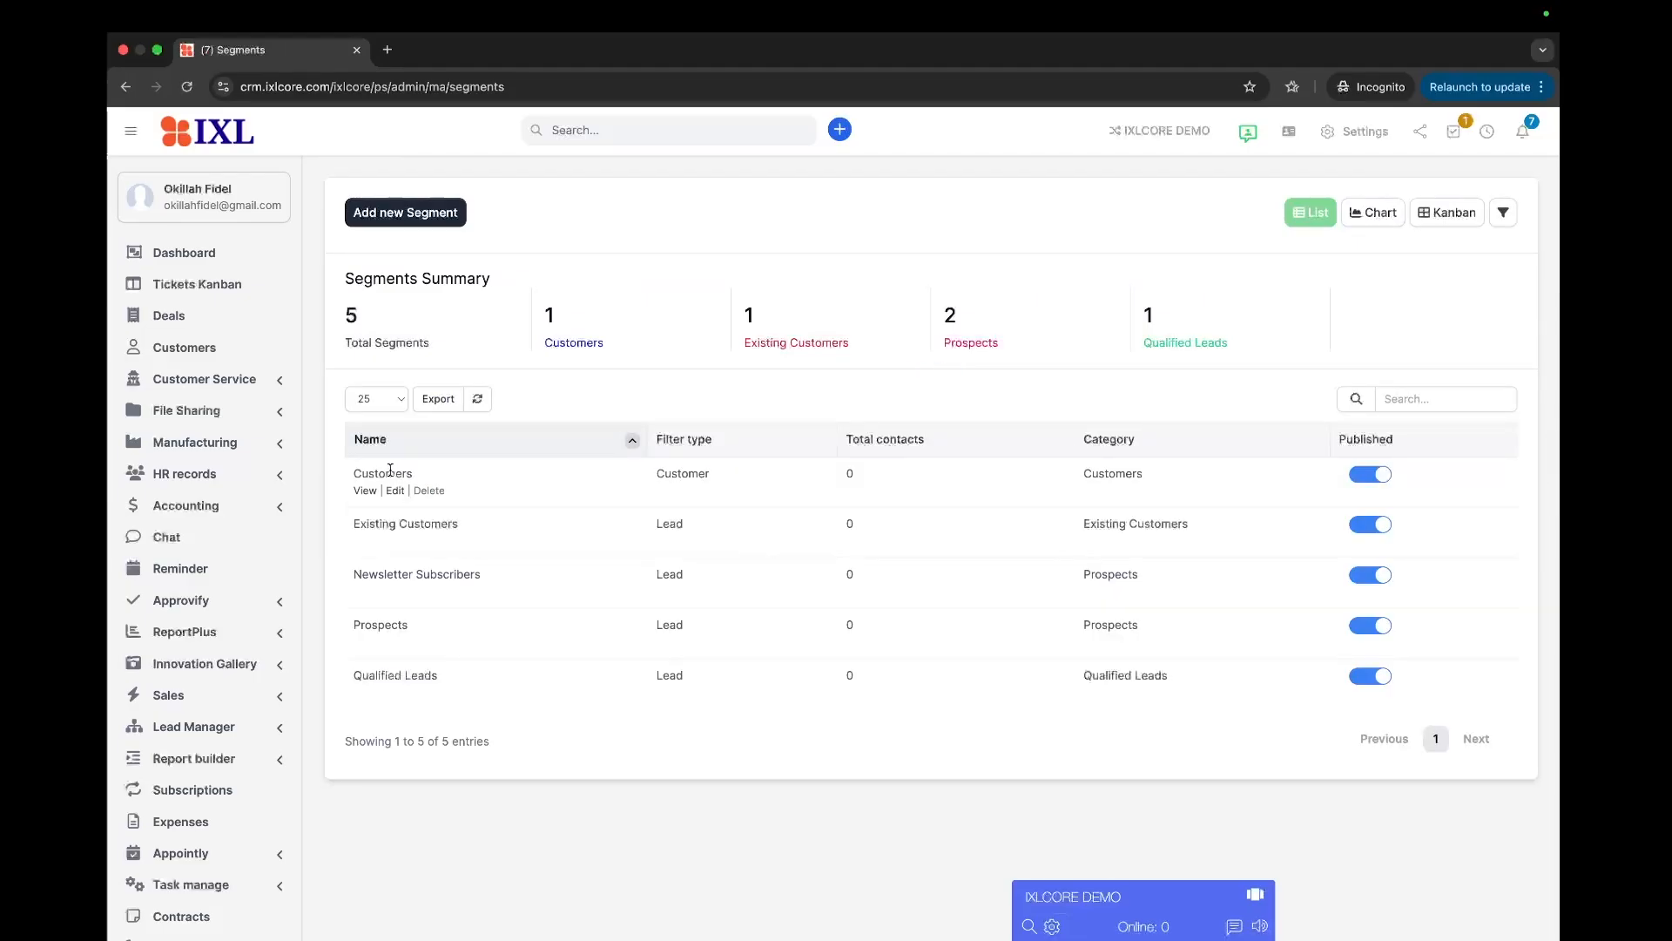
click(396, 543)
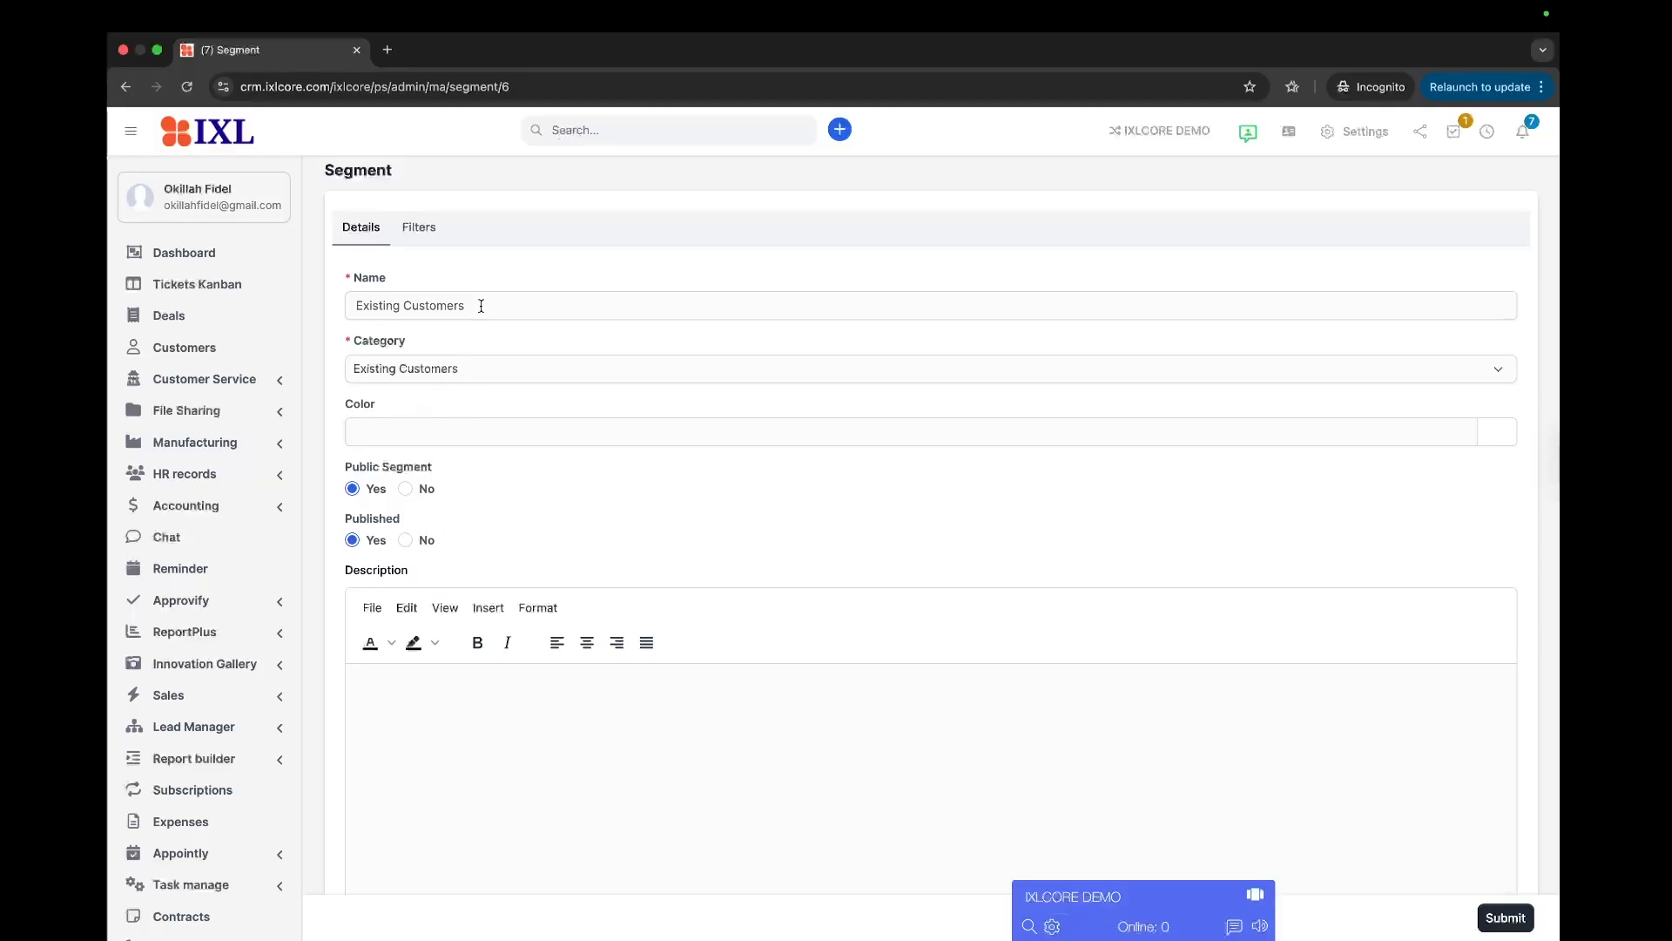
click(431, 229)
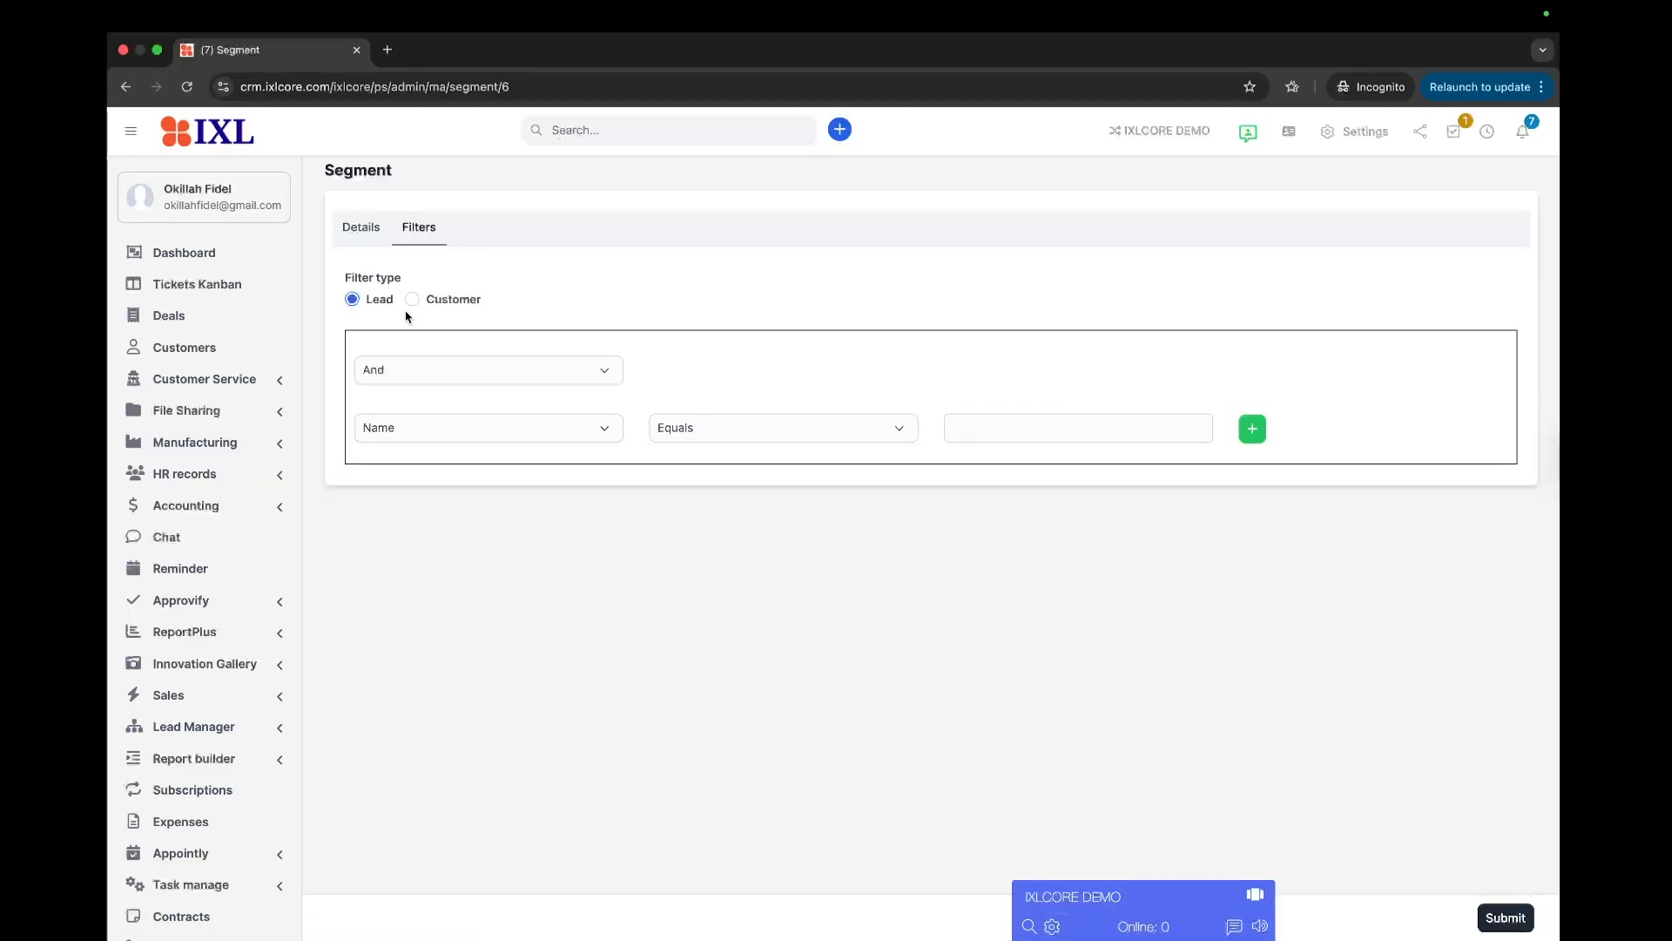
click(453, 302)
click(610, 432)
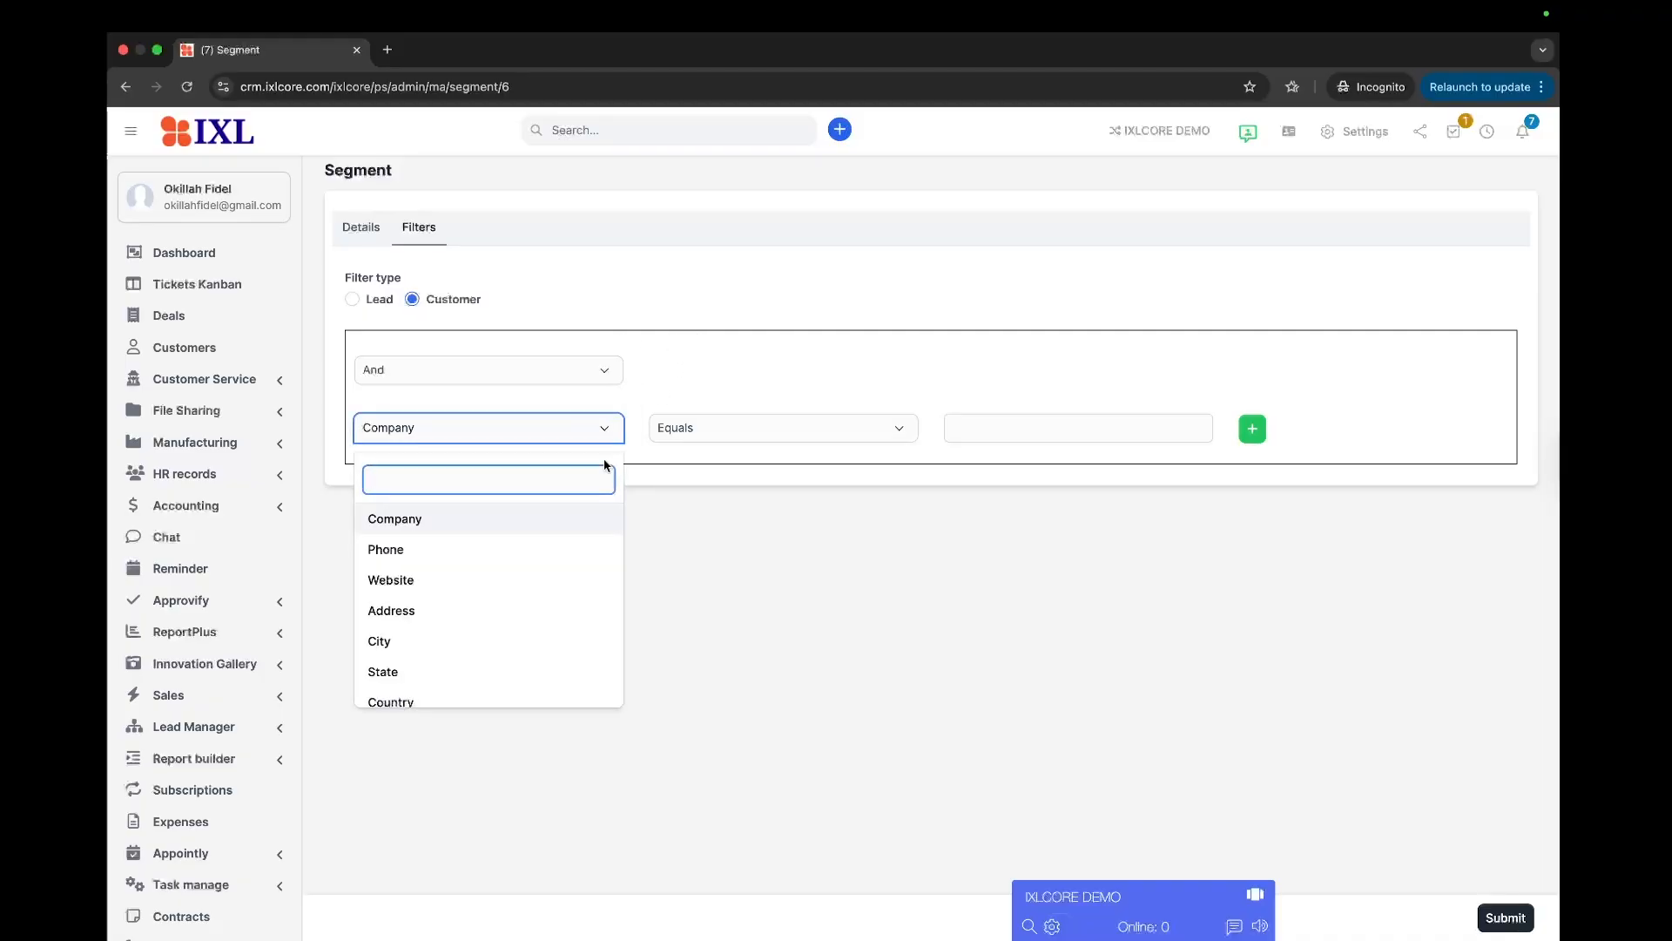
scroll(566, 598, down, 3)
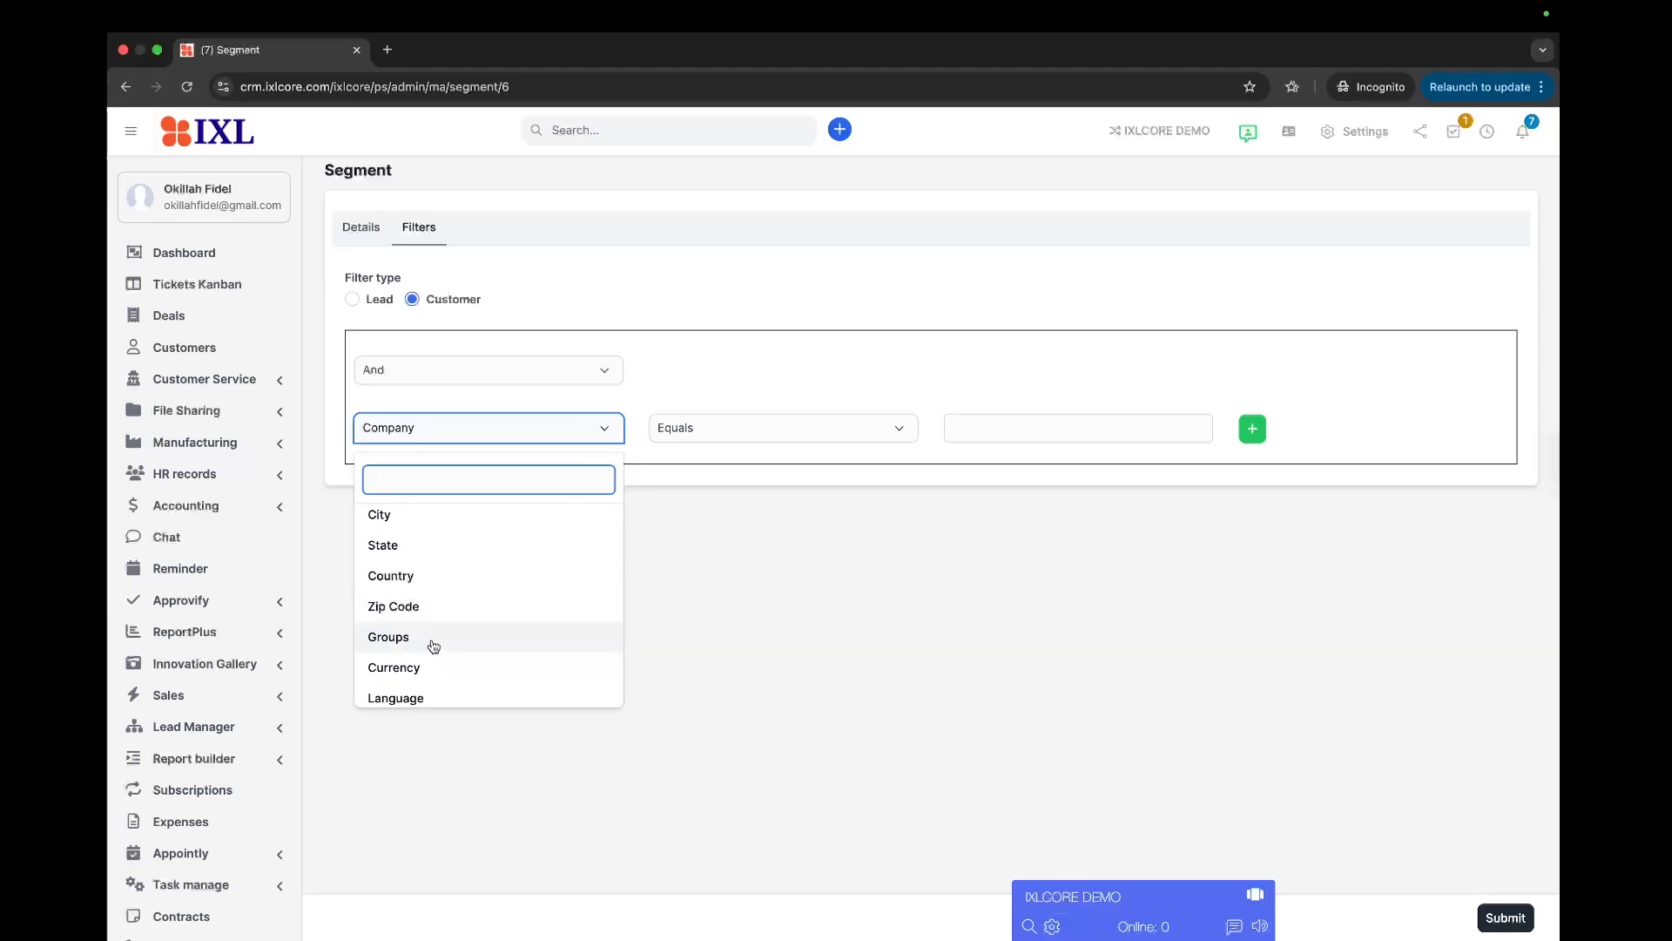
click(678, 386)
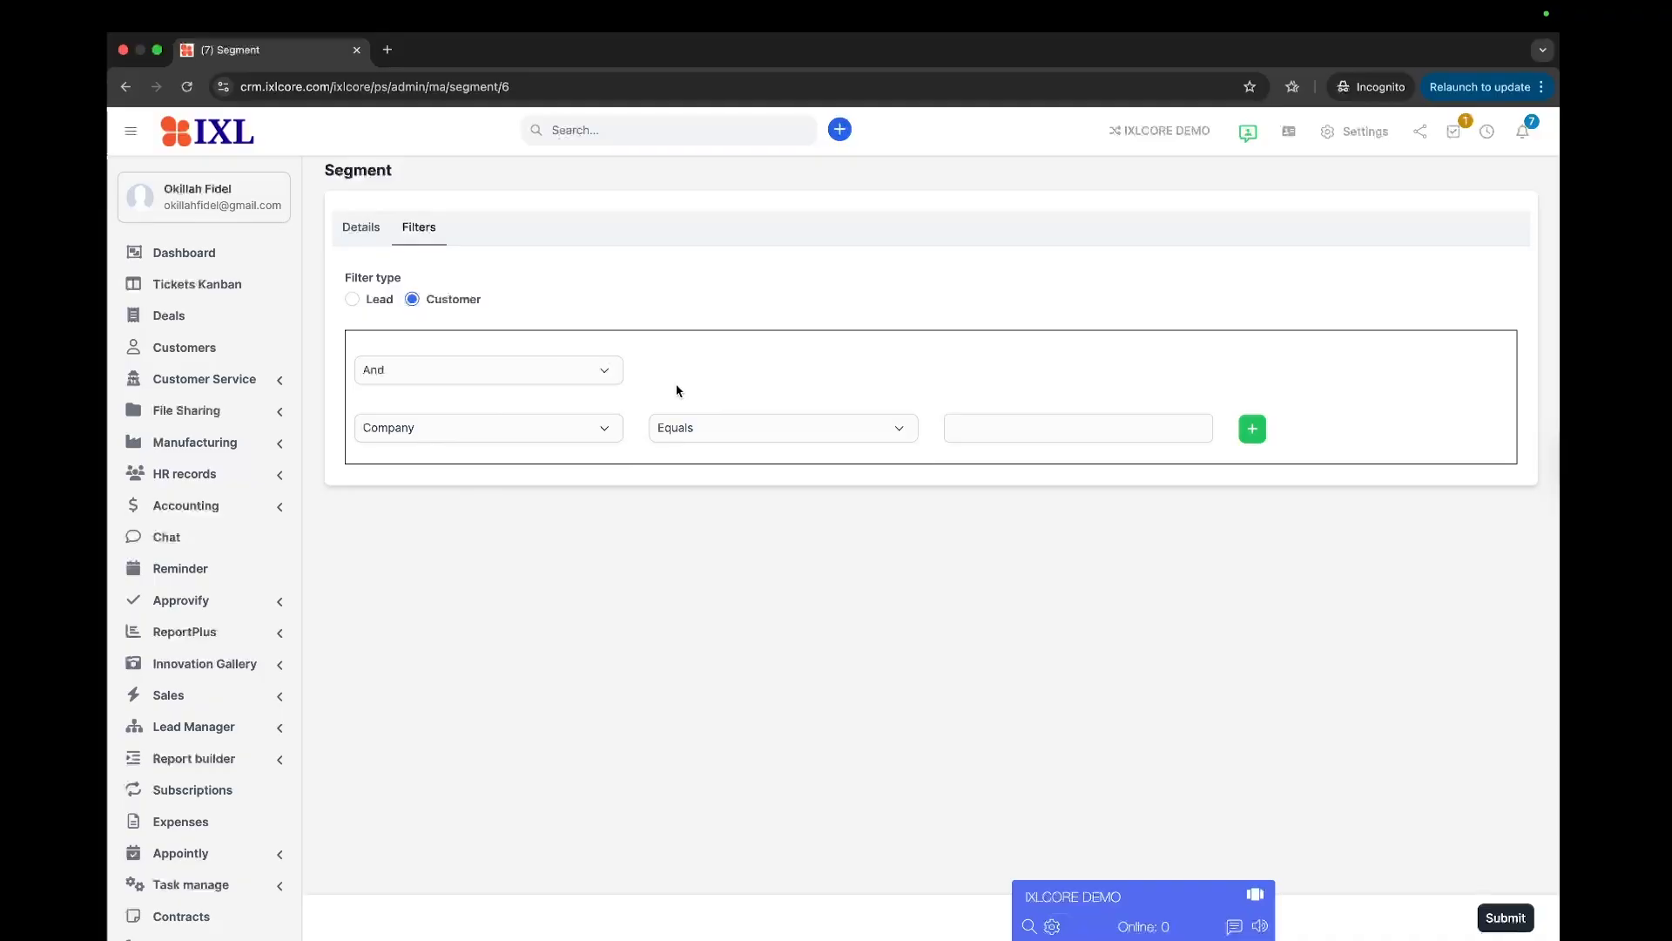
click(1497, 922)
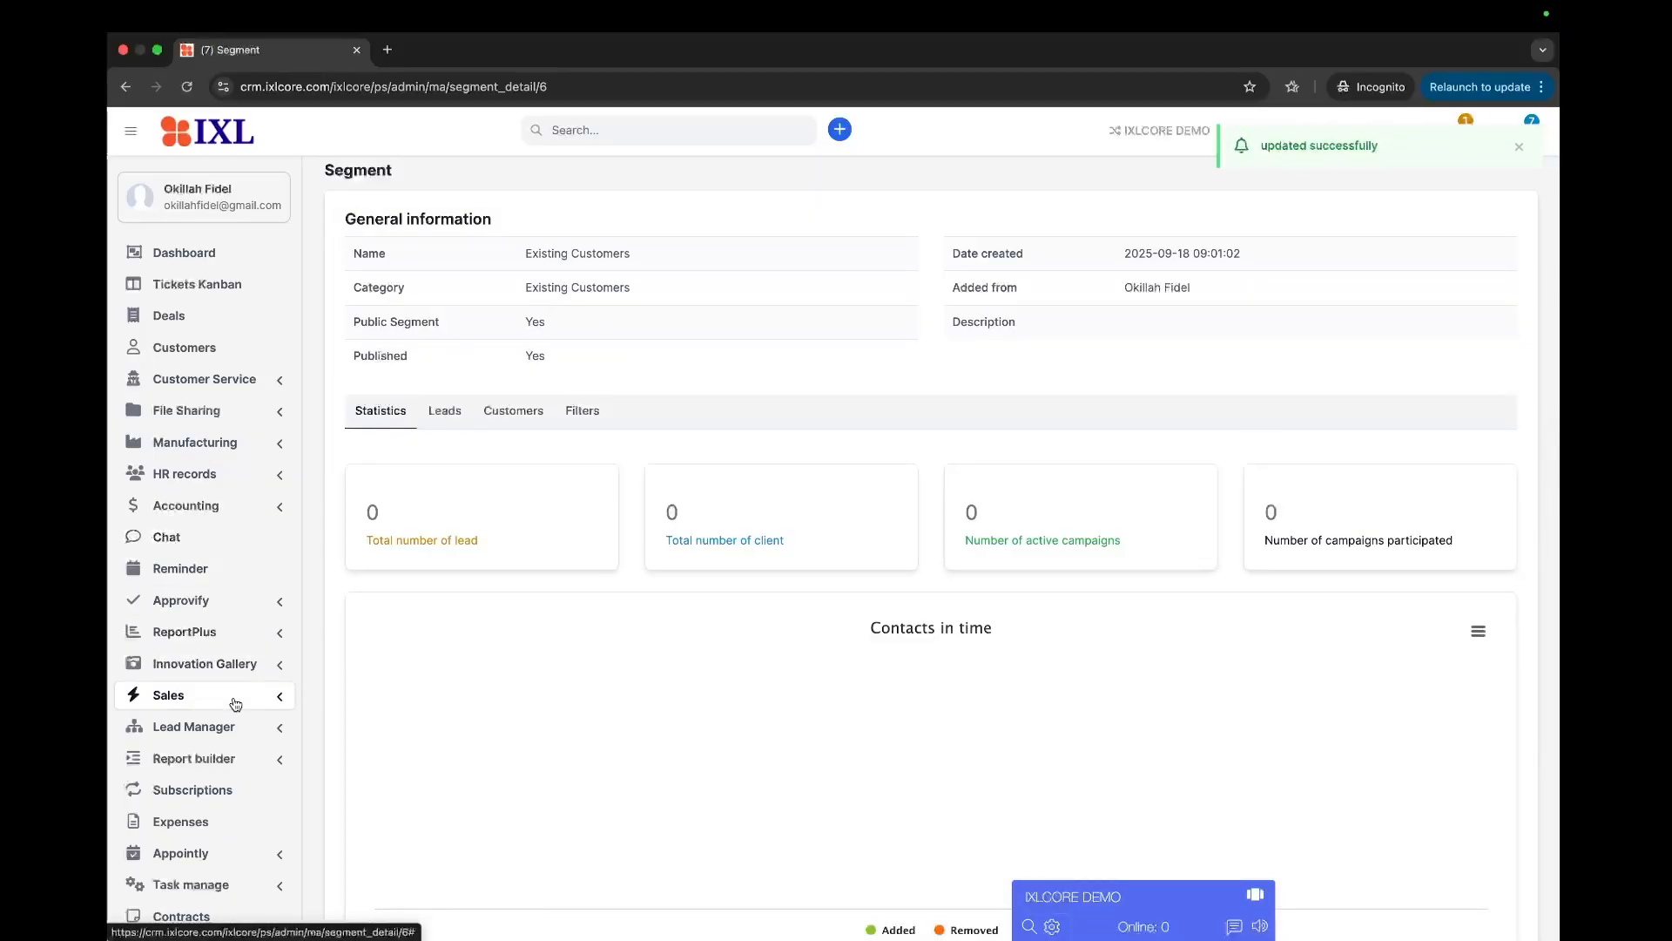
Examine the assets and forms lists in the marketing automation components.
scroll(231, 697, down, 1)
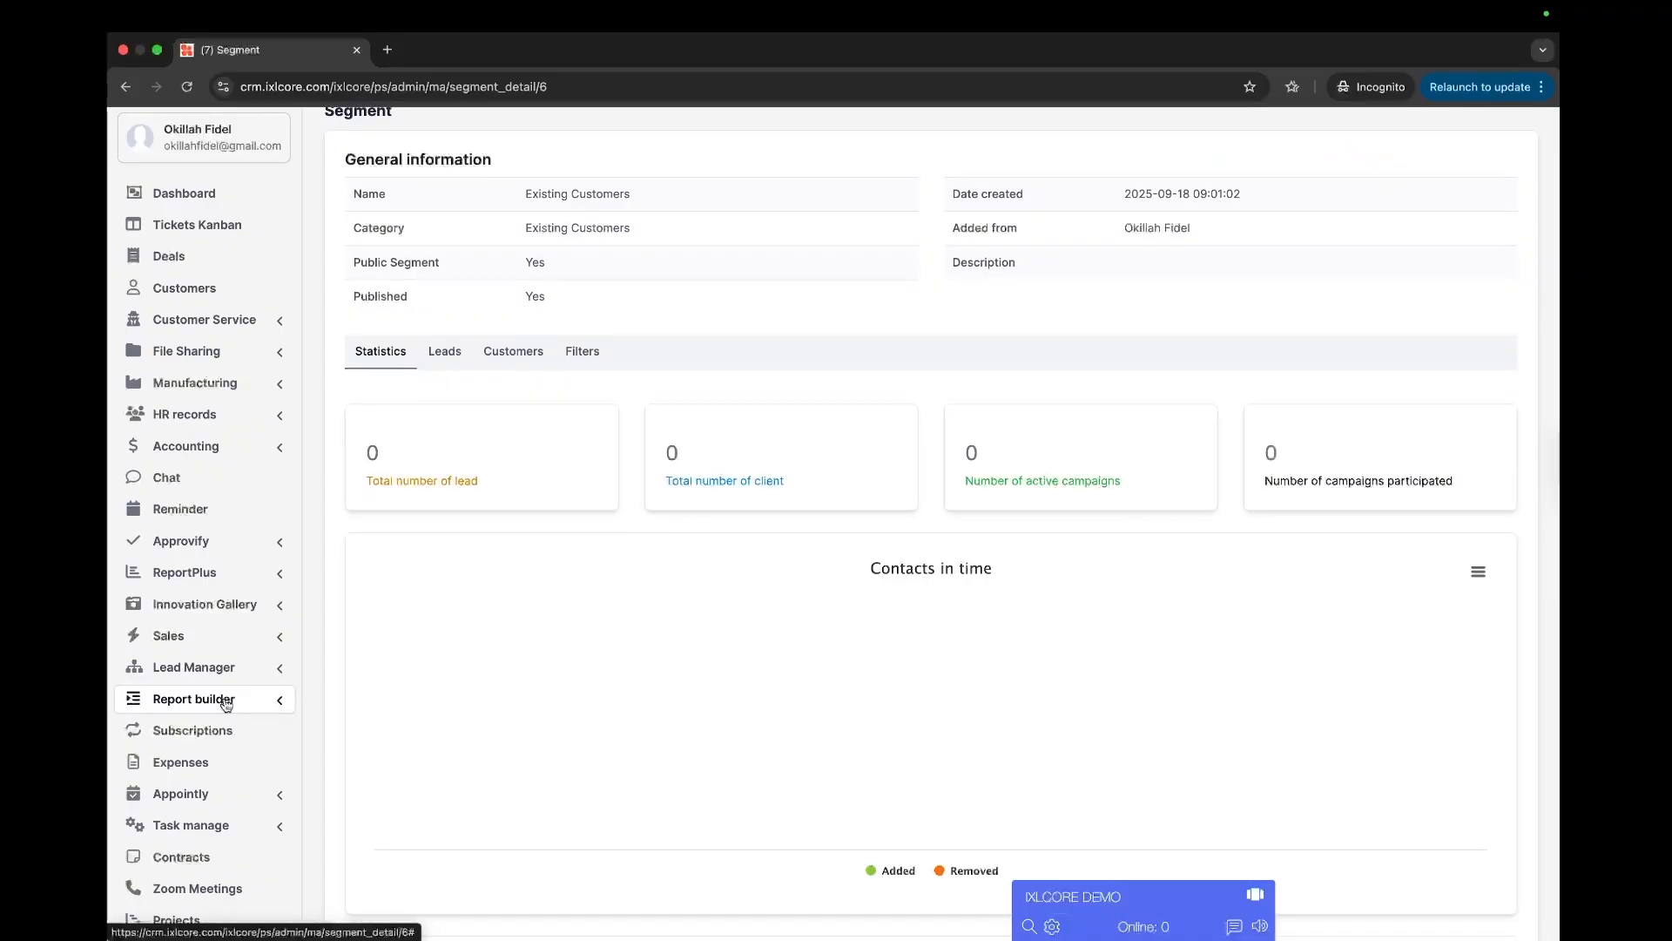
scroll(224, 700, down, 4)
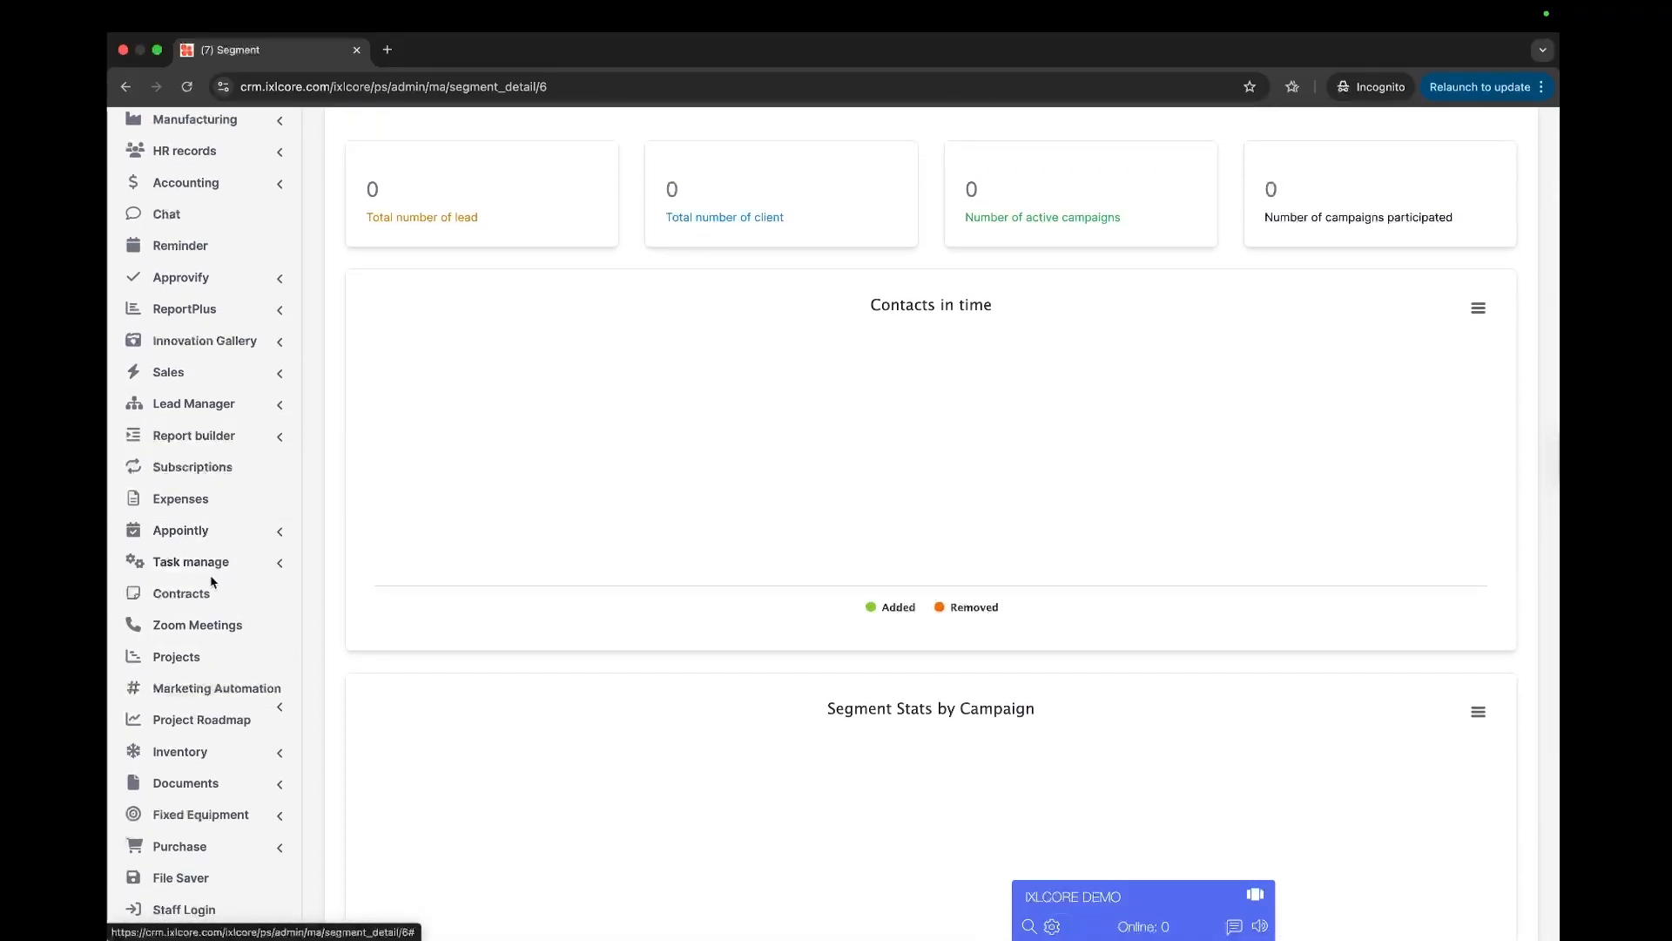
click(222, 684)
scroll(209, 627, down, 3)
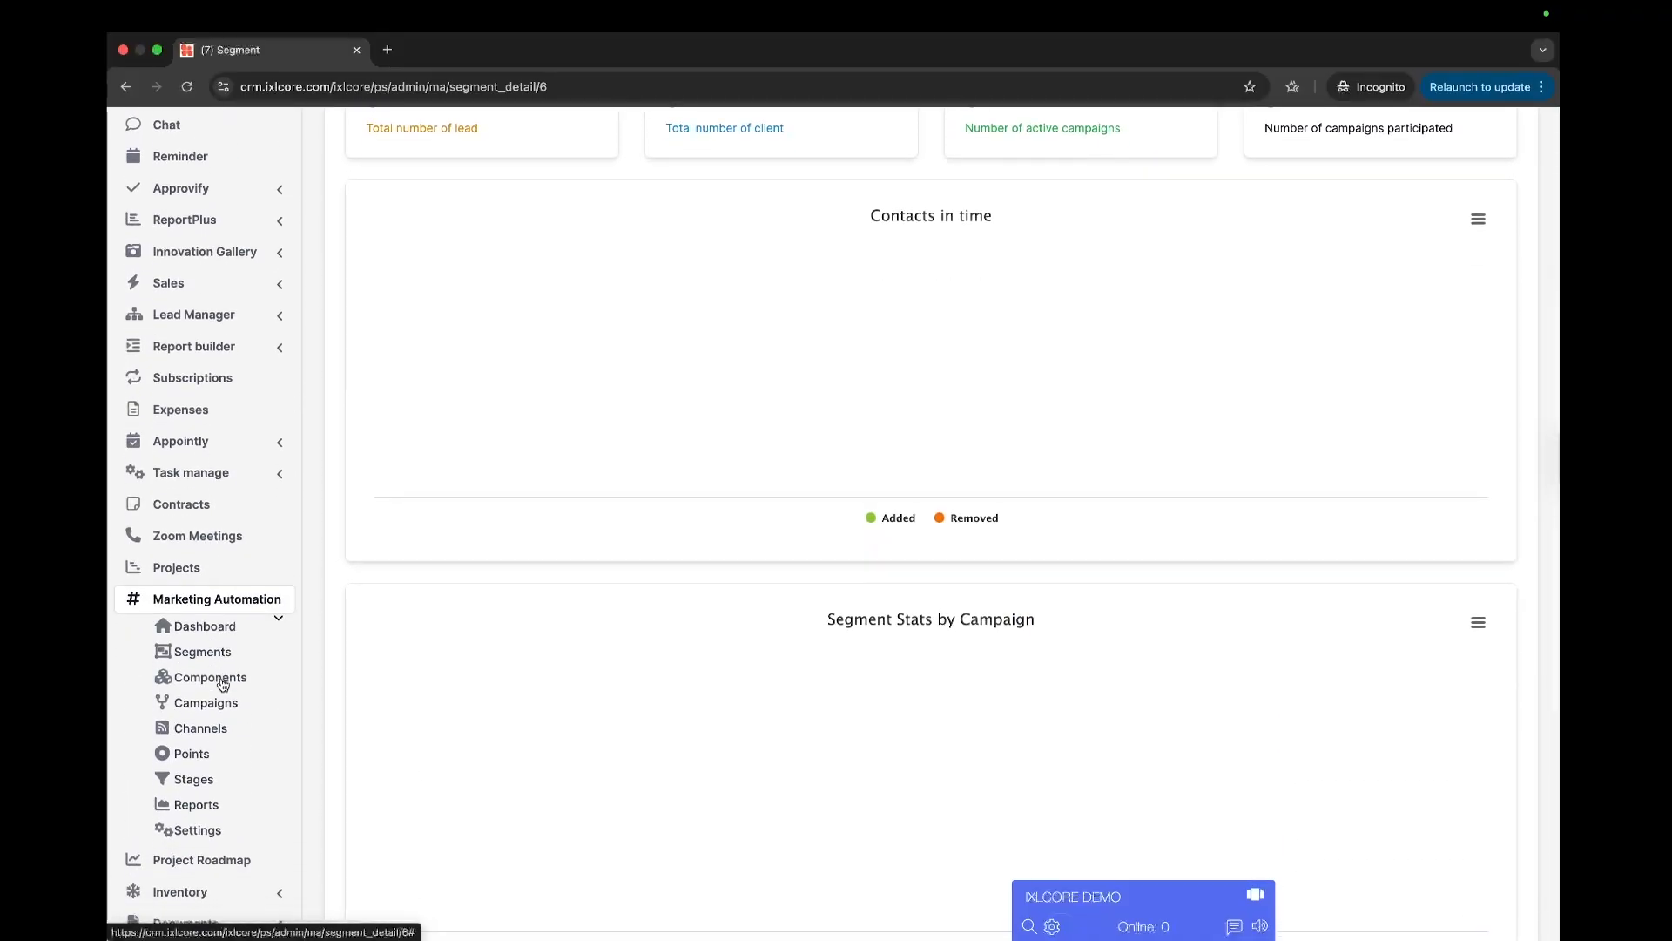
click(209, 614)
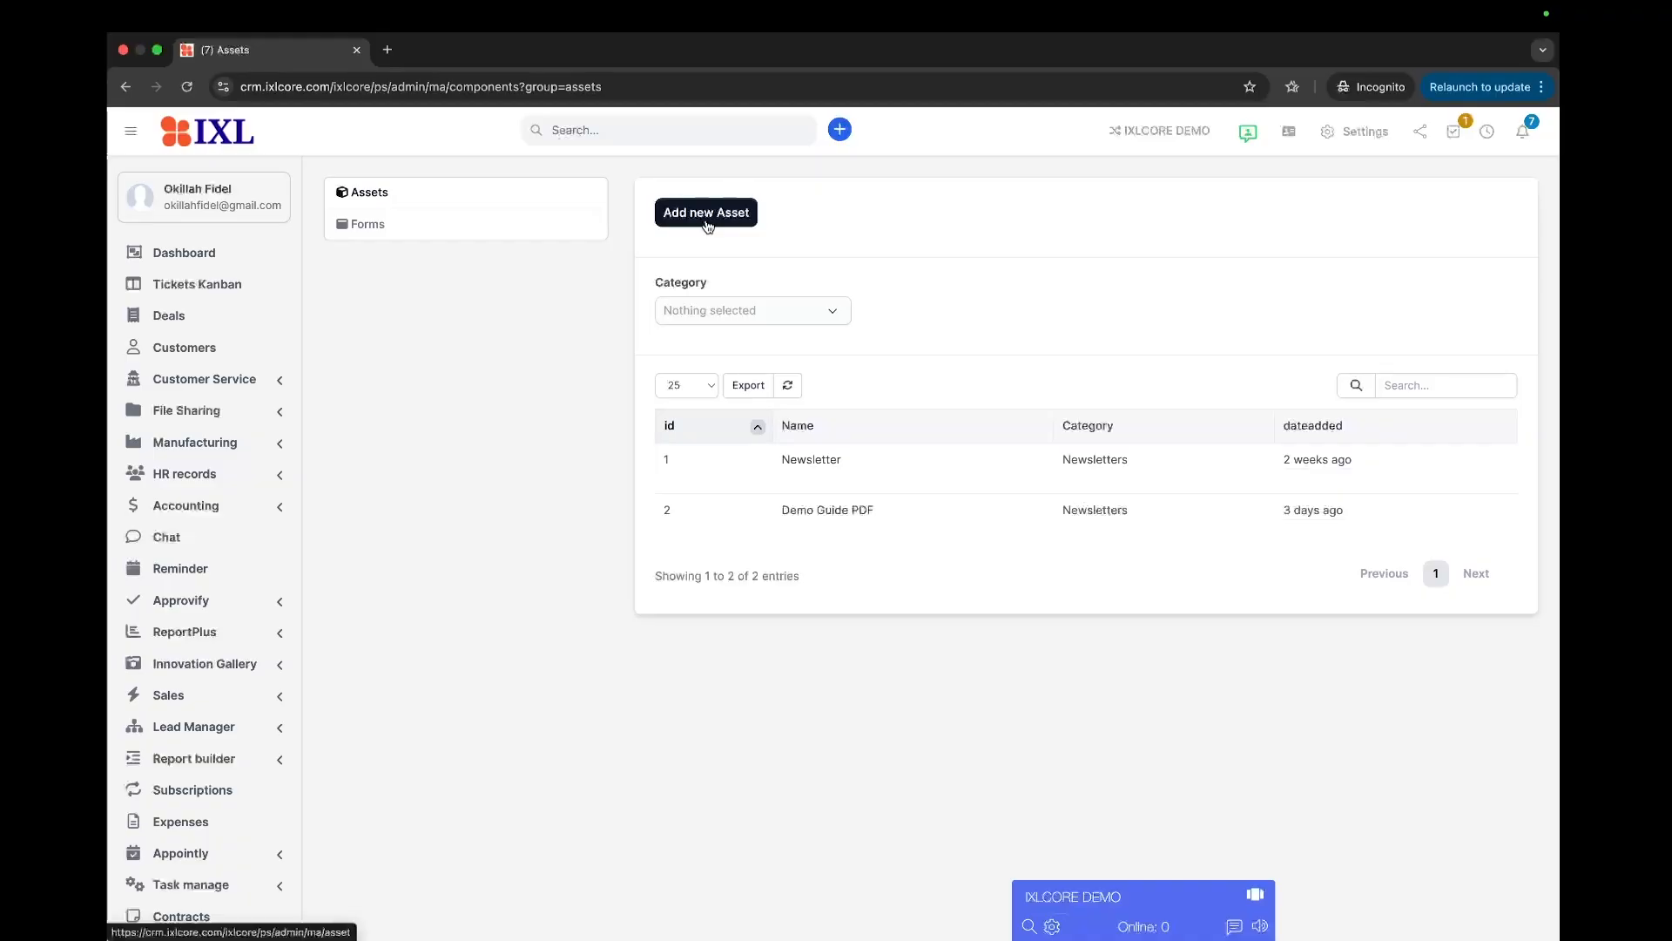
click(402, 227)
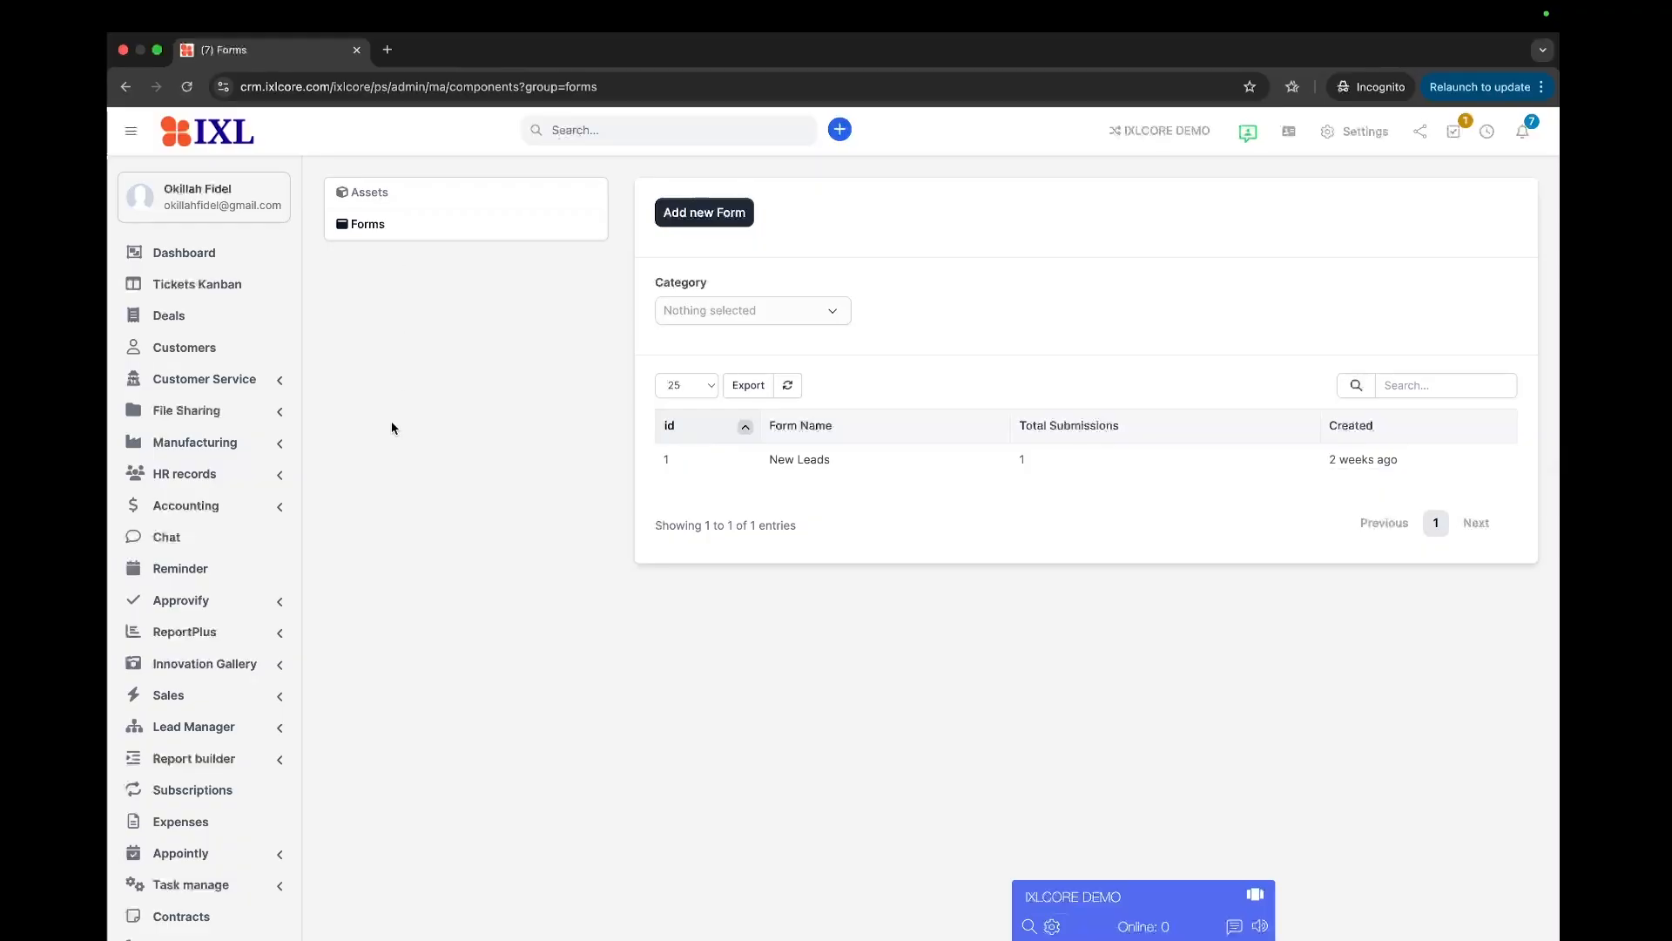
View the assets list in the marketing automation components again.
scroll(363, 570, down, 5)
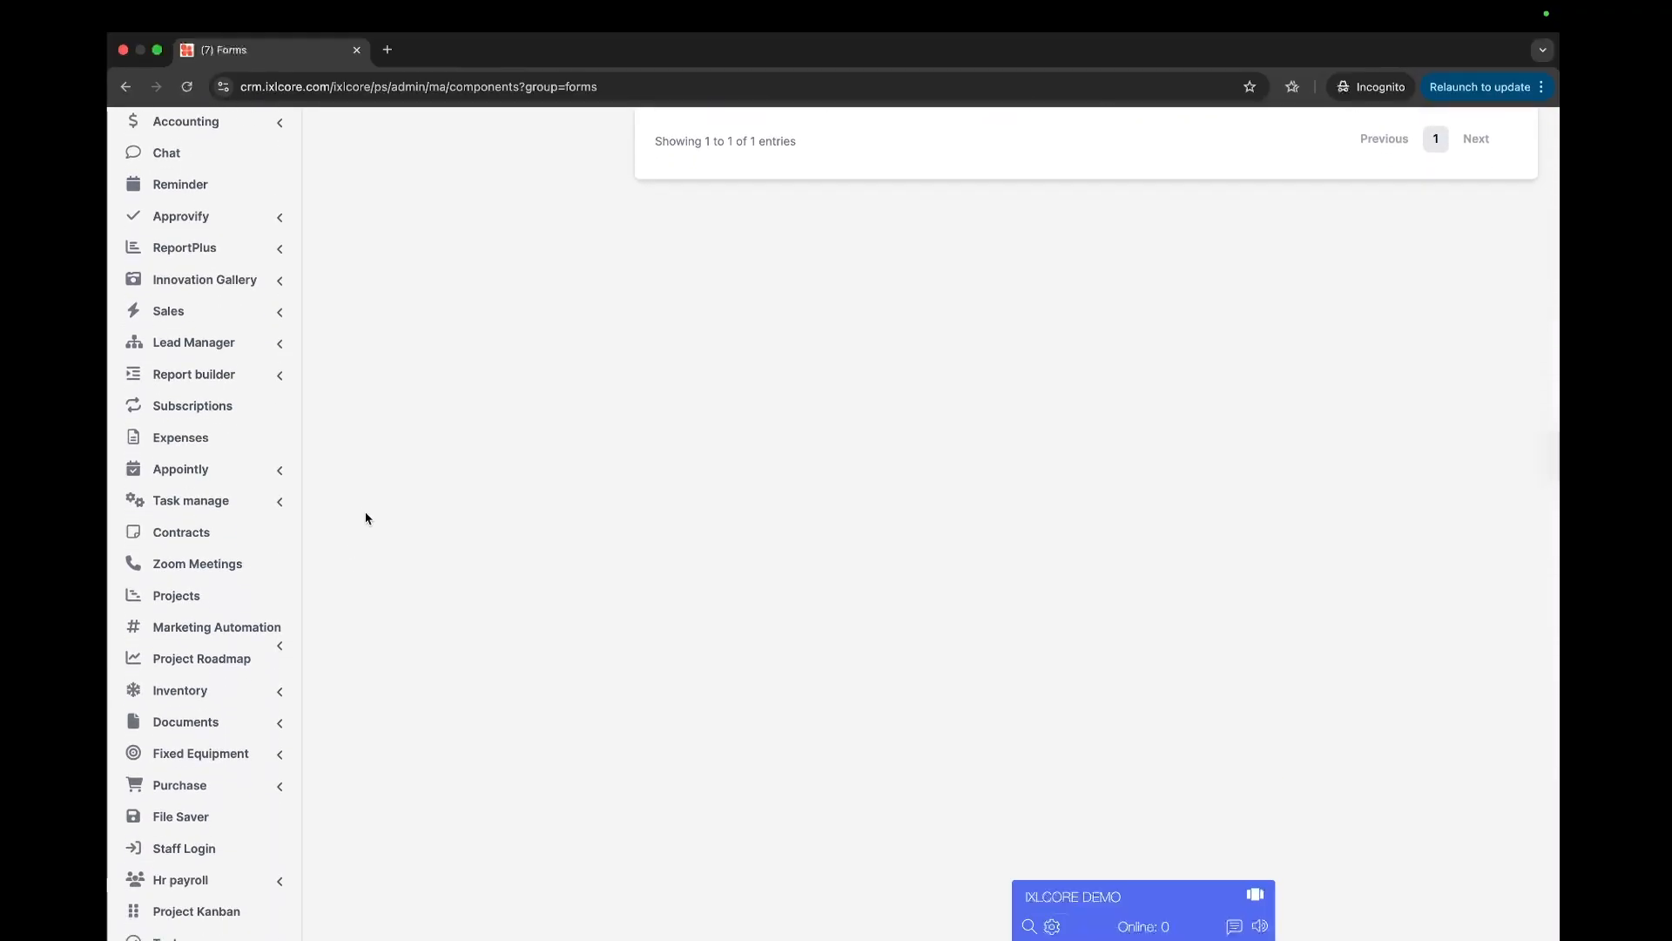
click(261, 635)
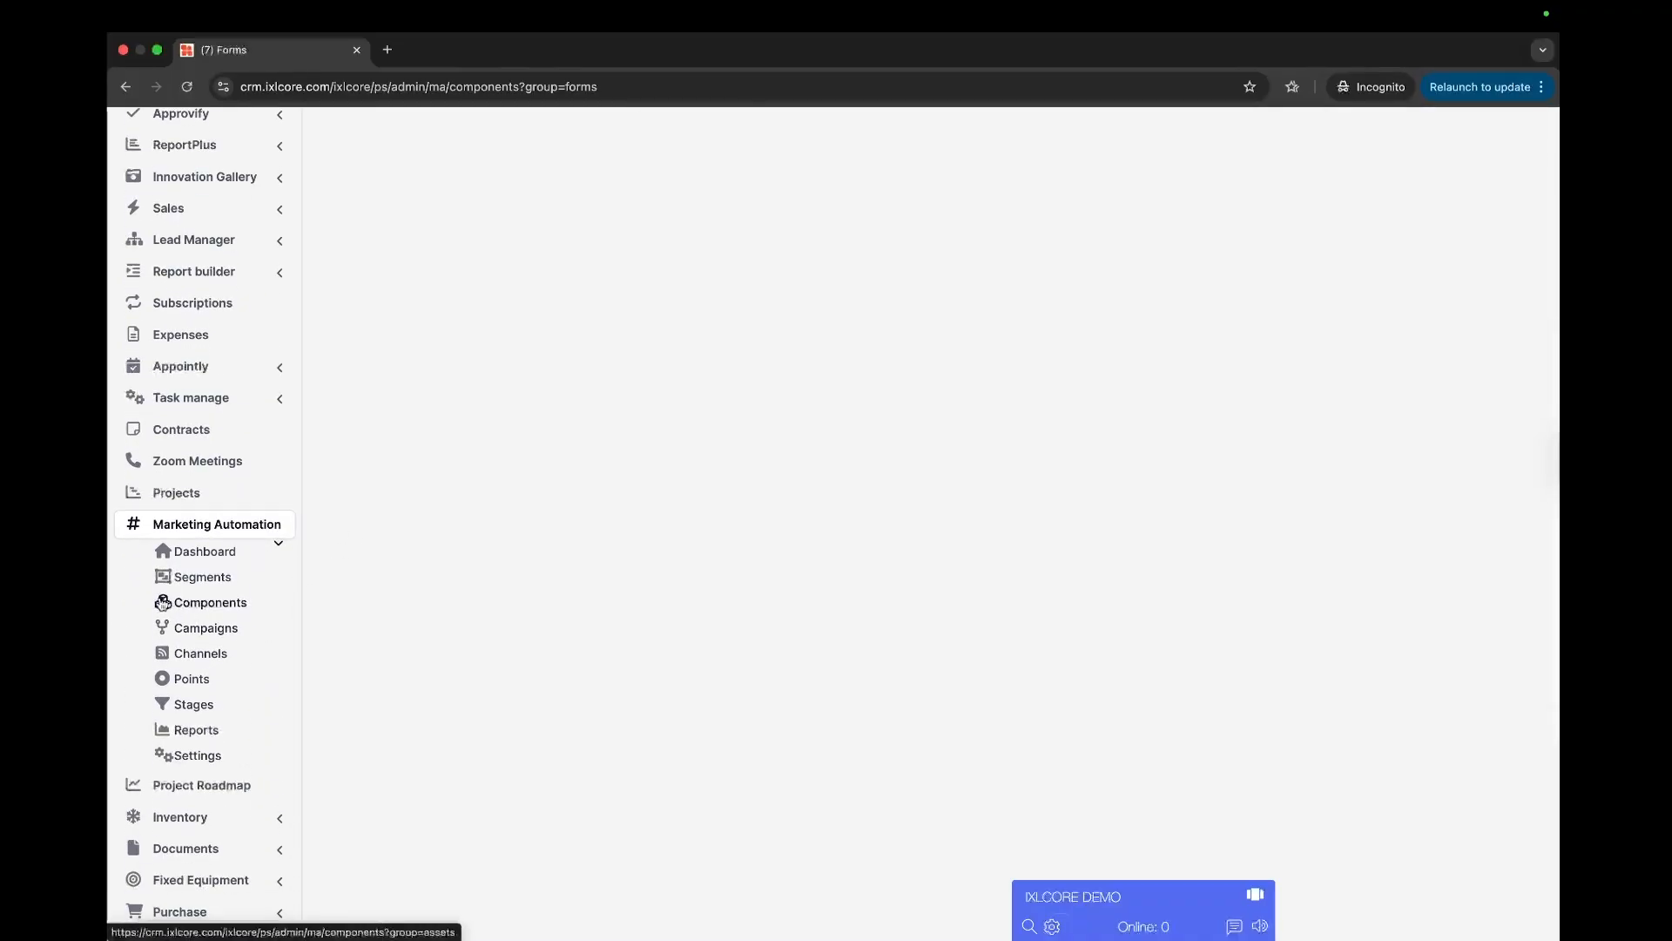
click(203, 607)
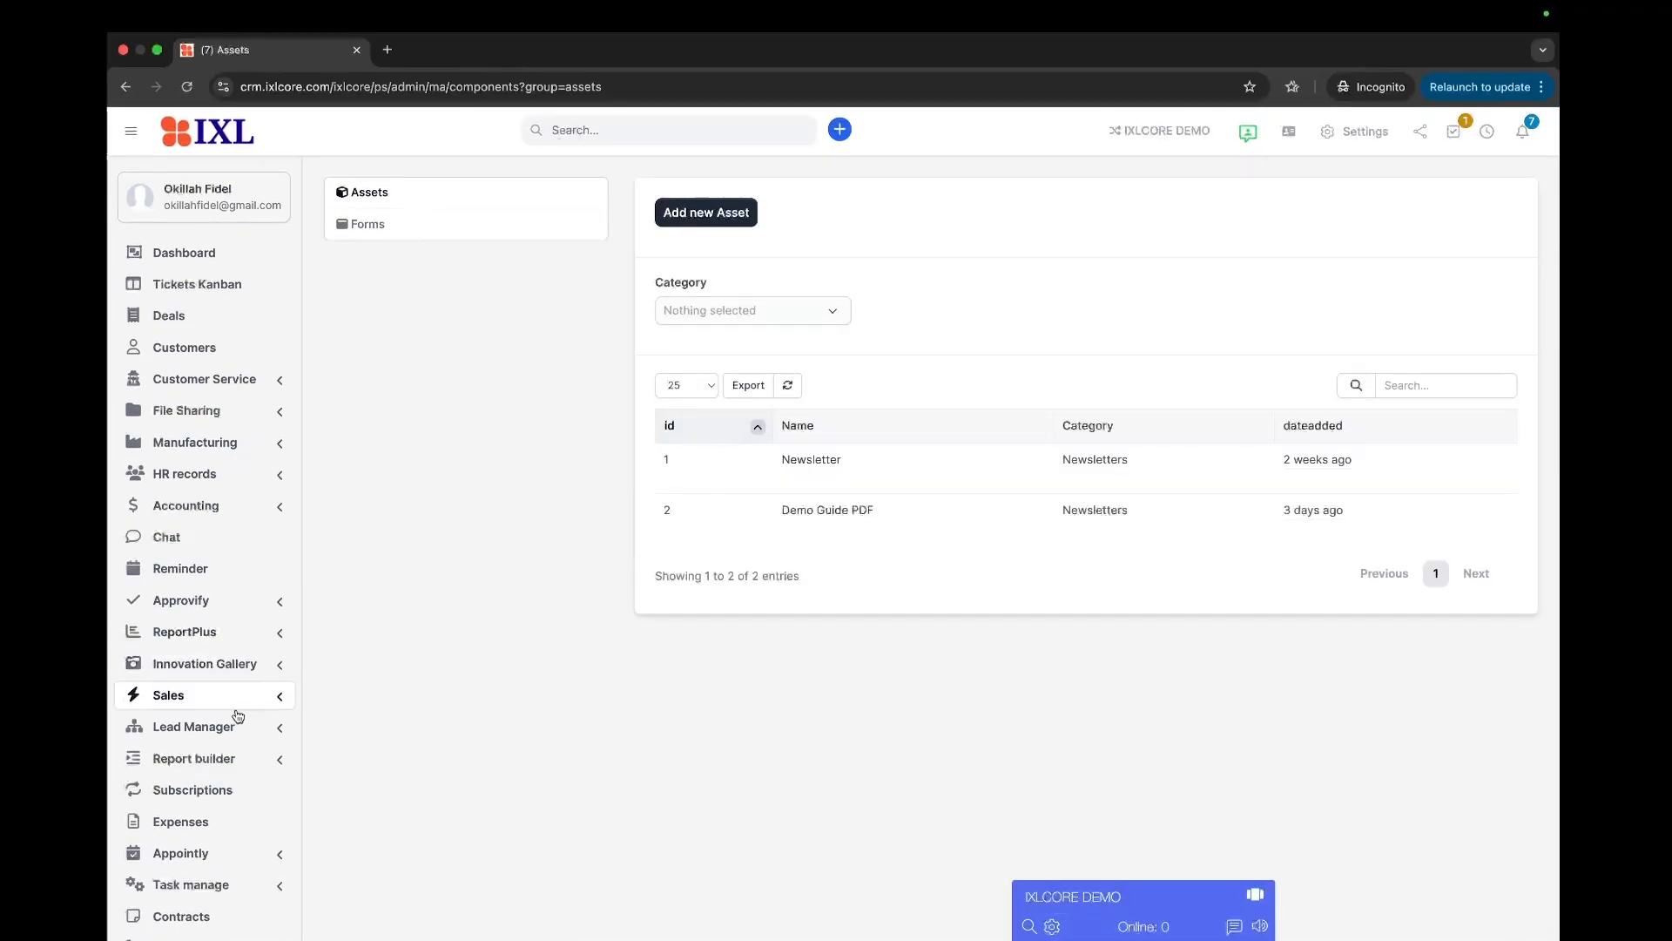
Start a new email in the marketing automation channels with the internal name "Existing customers".
scroll(233, 730, down, 2)
scroll(232, 730, down, 5)
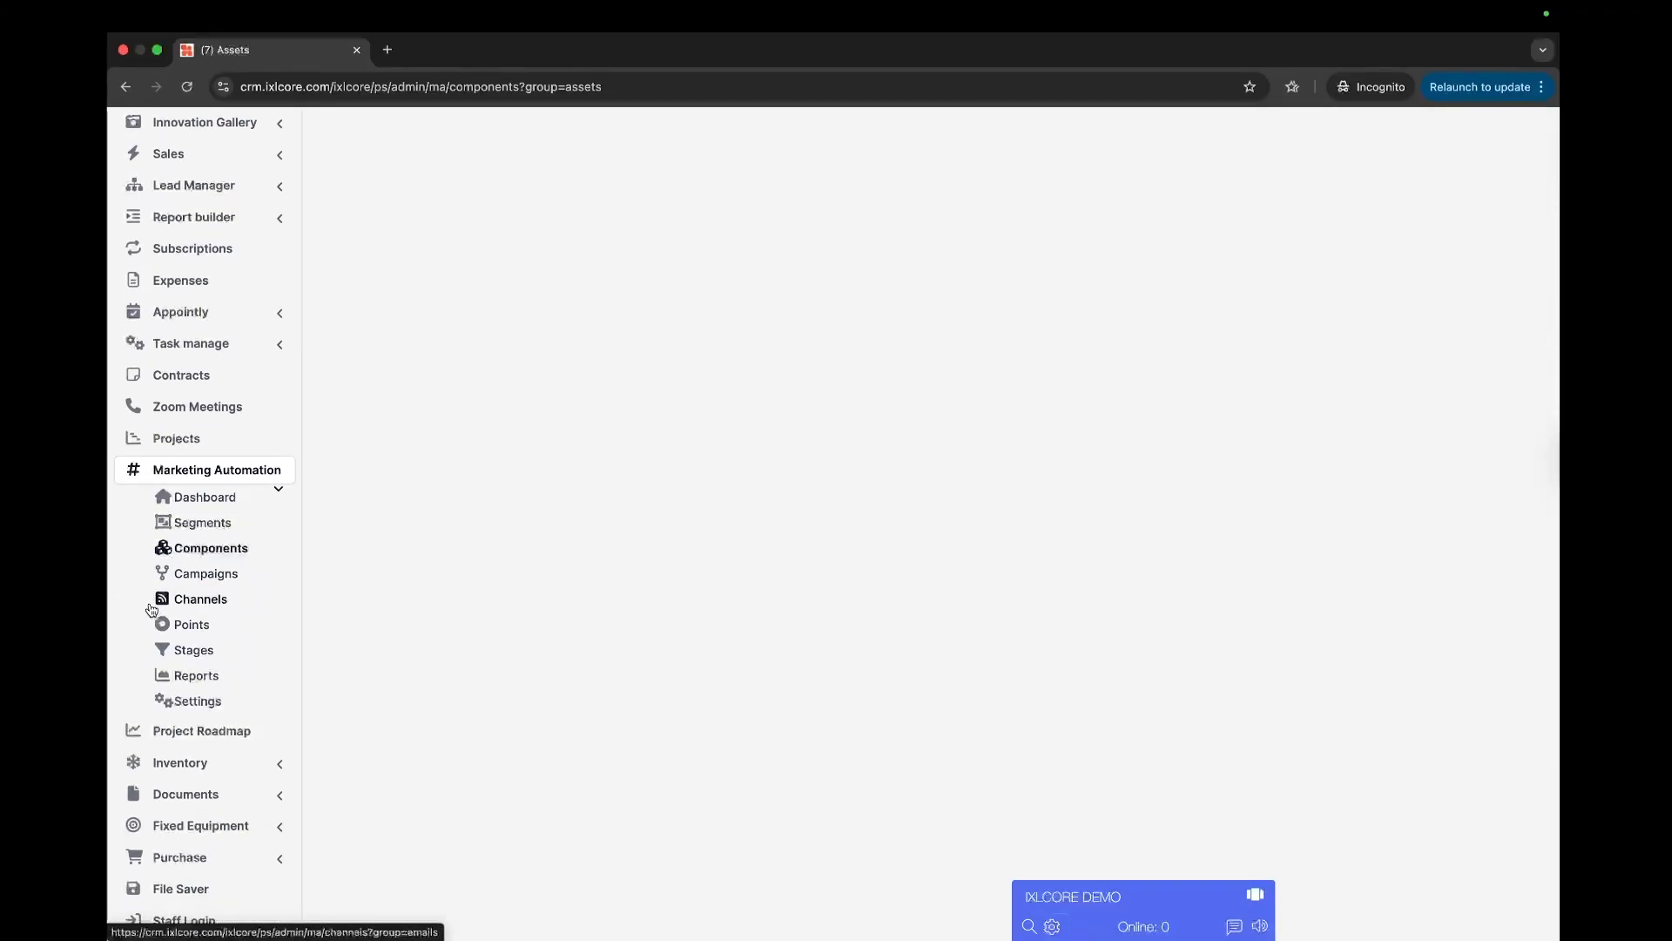
click(209, 602)
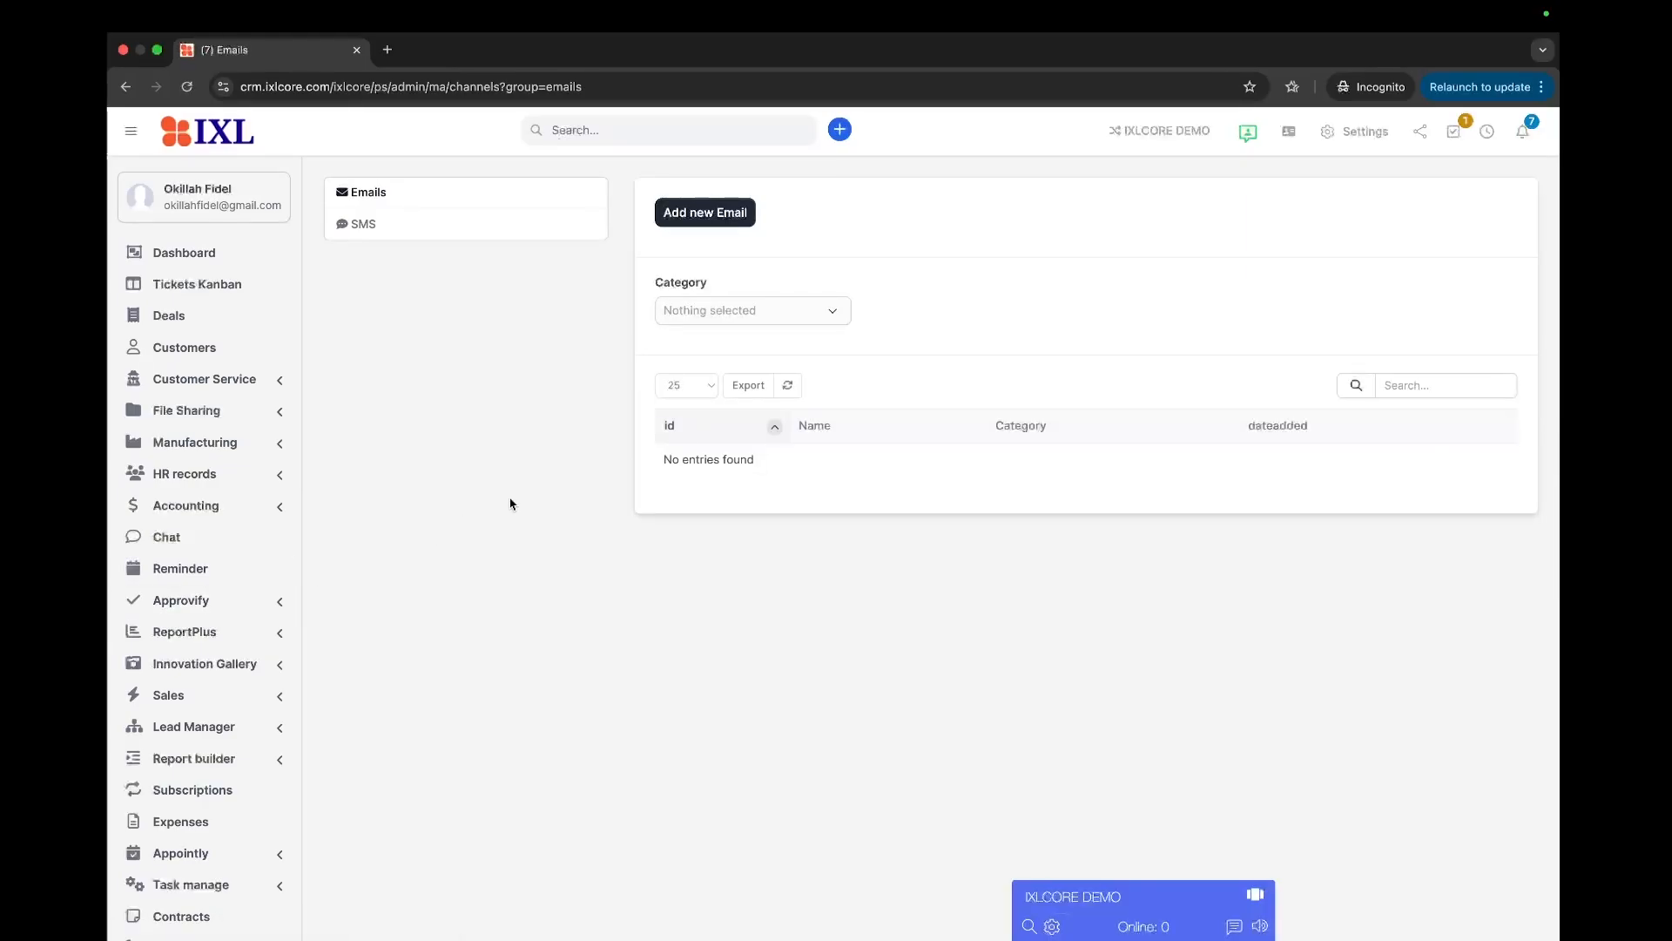
click(714, 223)
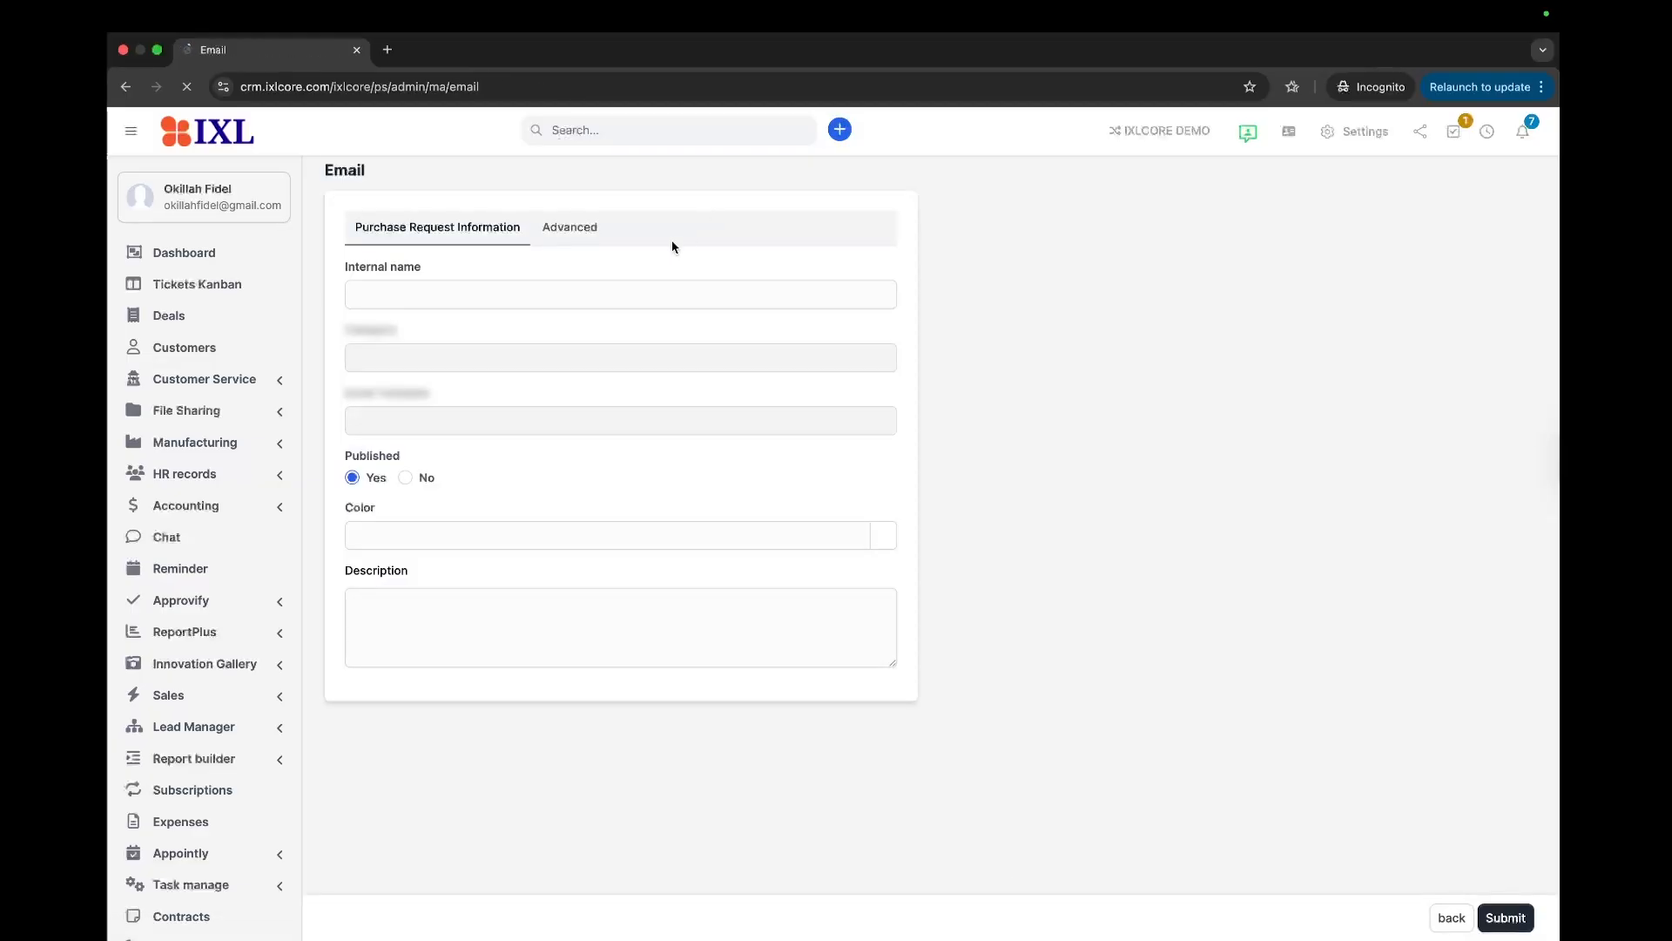
click(468, 297)
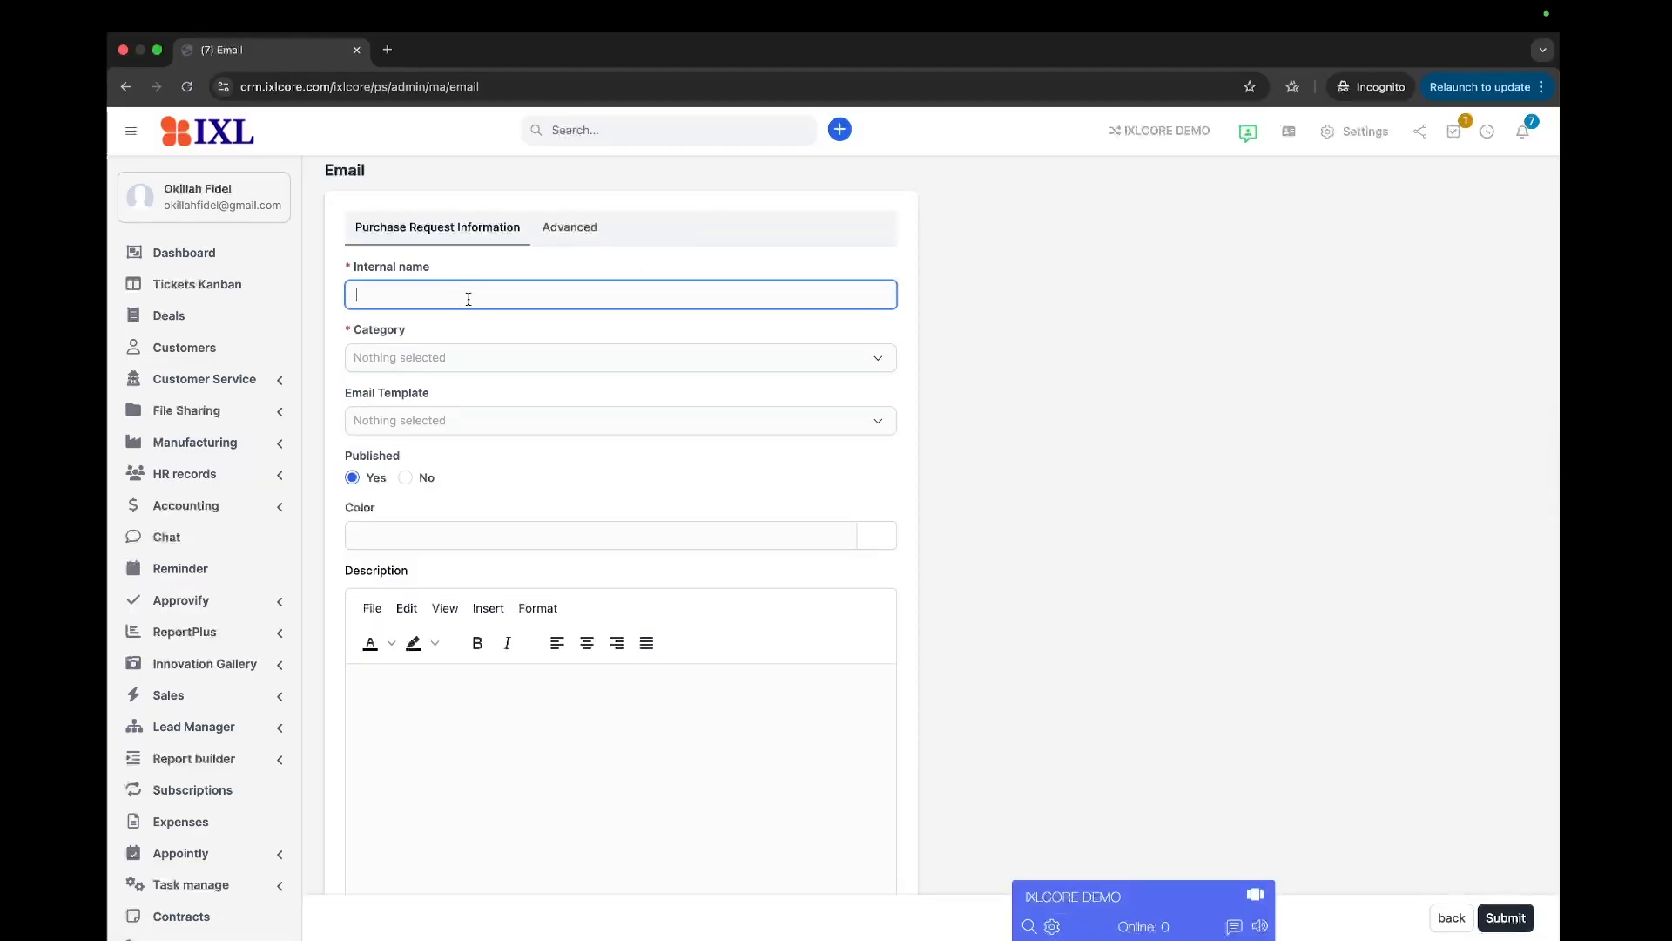
text(Existing )
text(cusomt)
key(BackSpace)
key(BackSpace)
text(mers)
Set the new email's category to Existing clients and its email template to Existing clients, and save it.
click(413, 372)
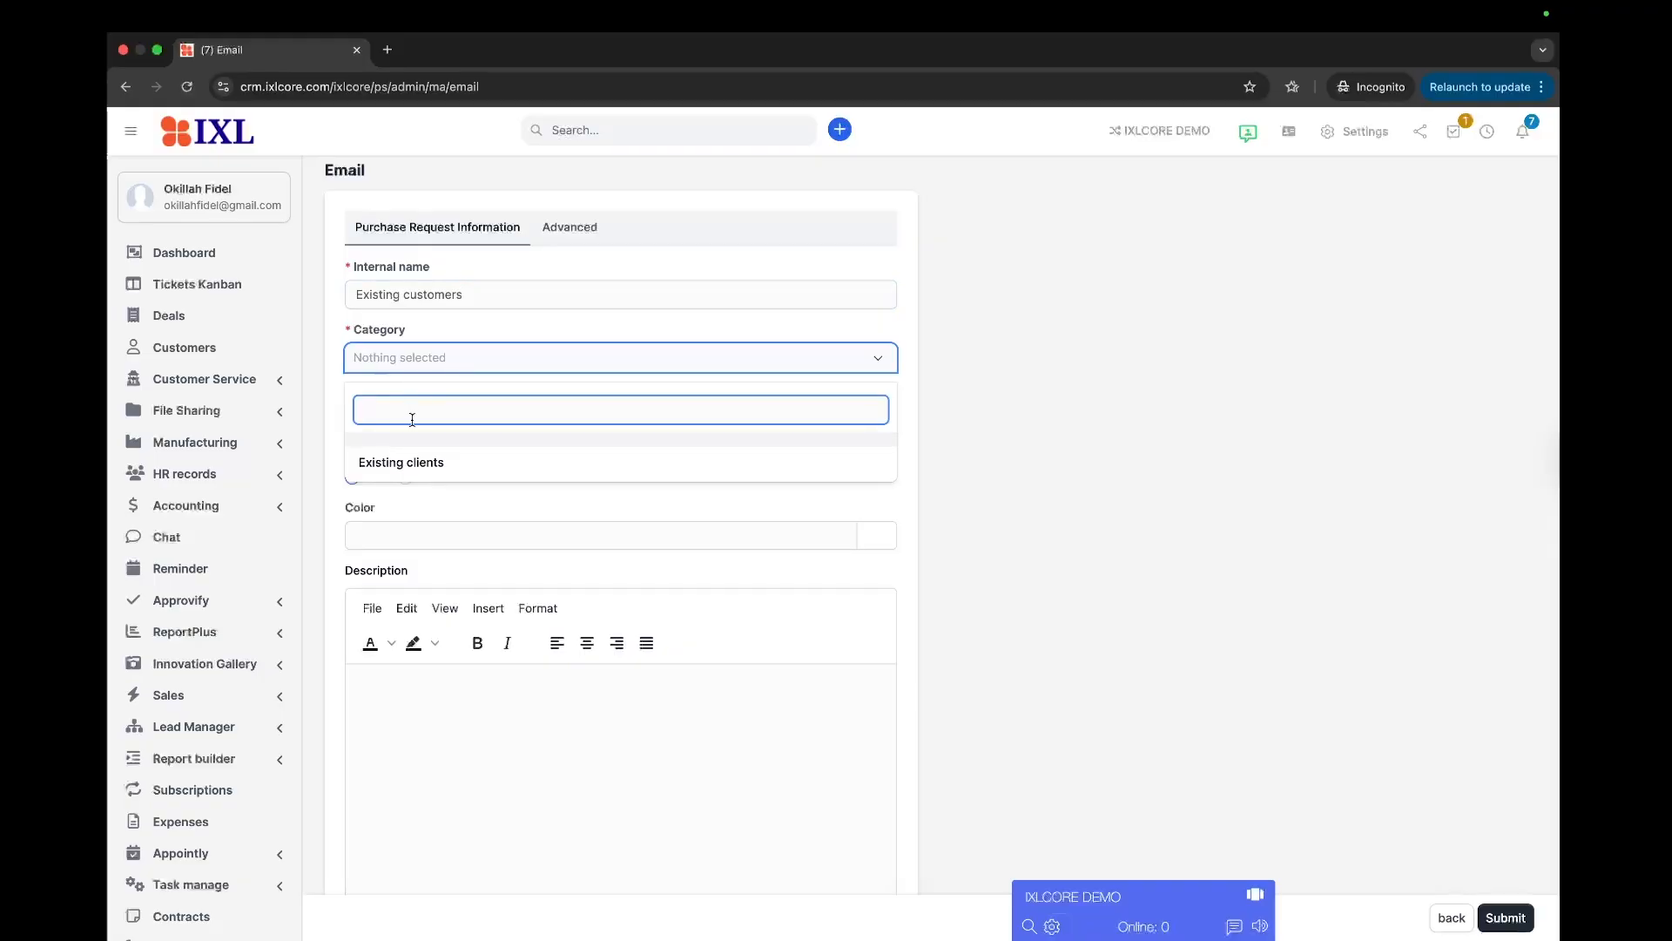
click(400, 461)
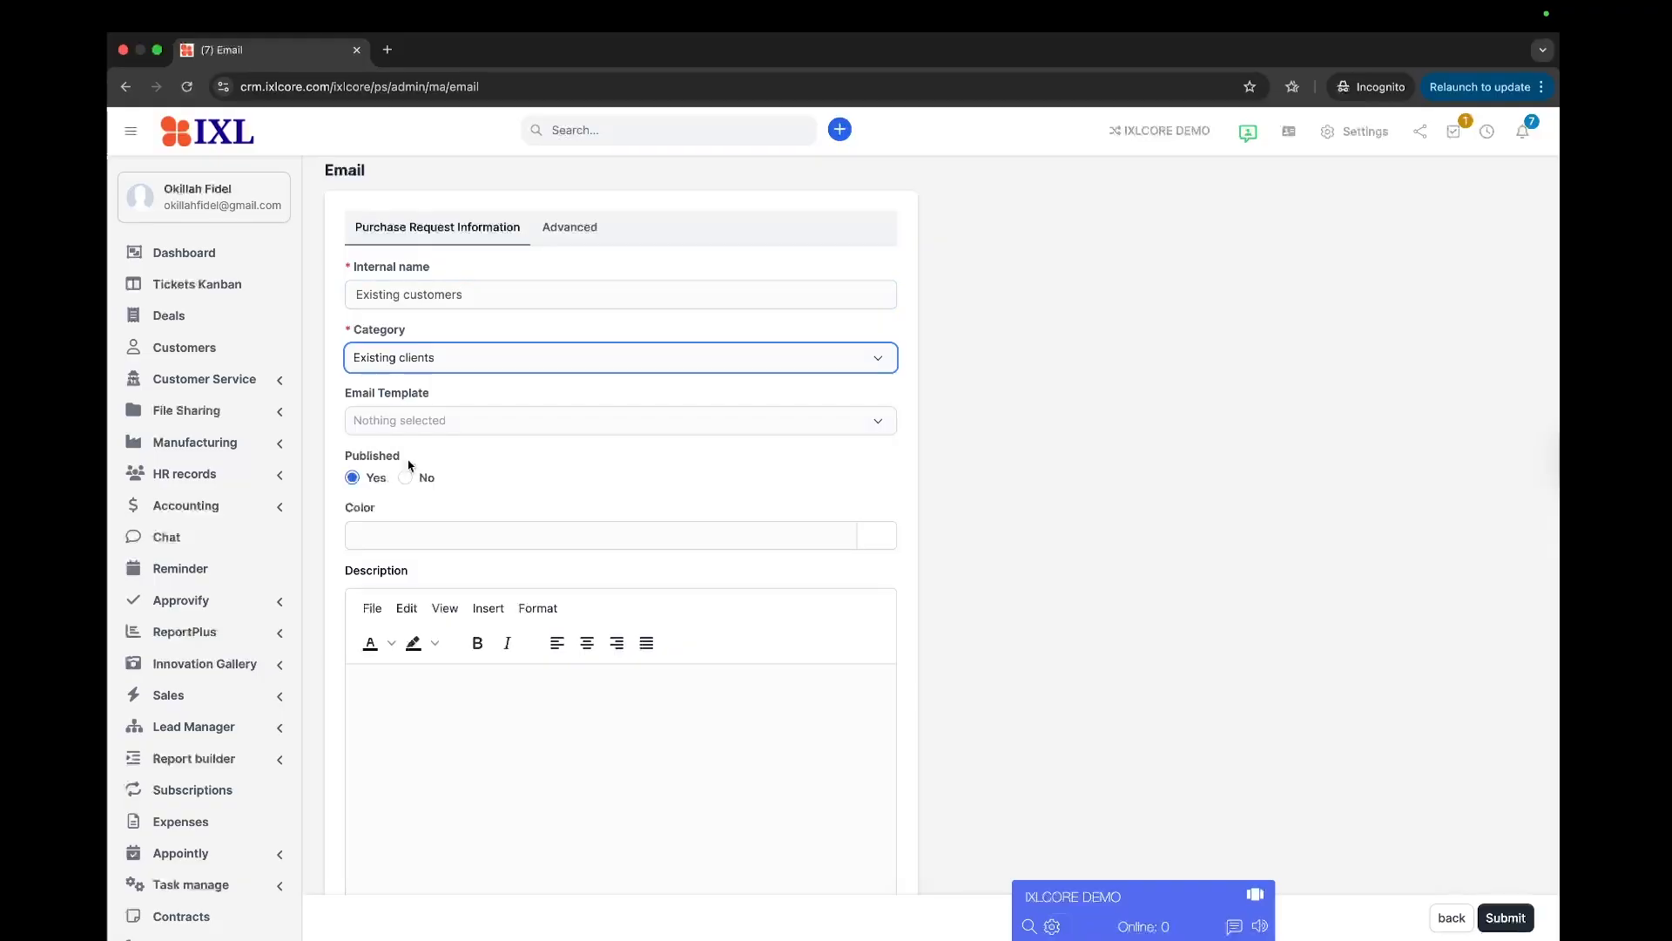
click(429, 422)
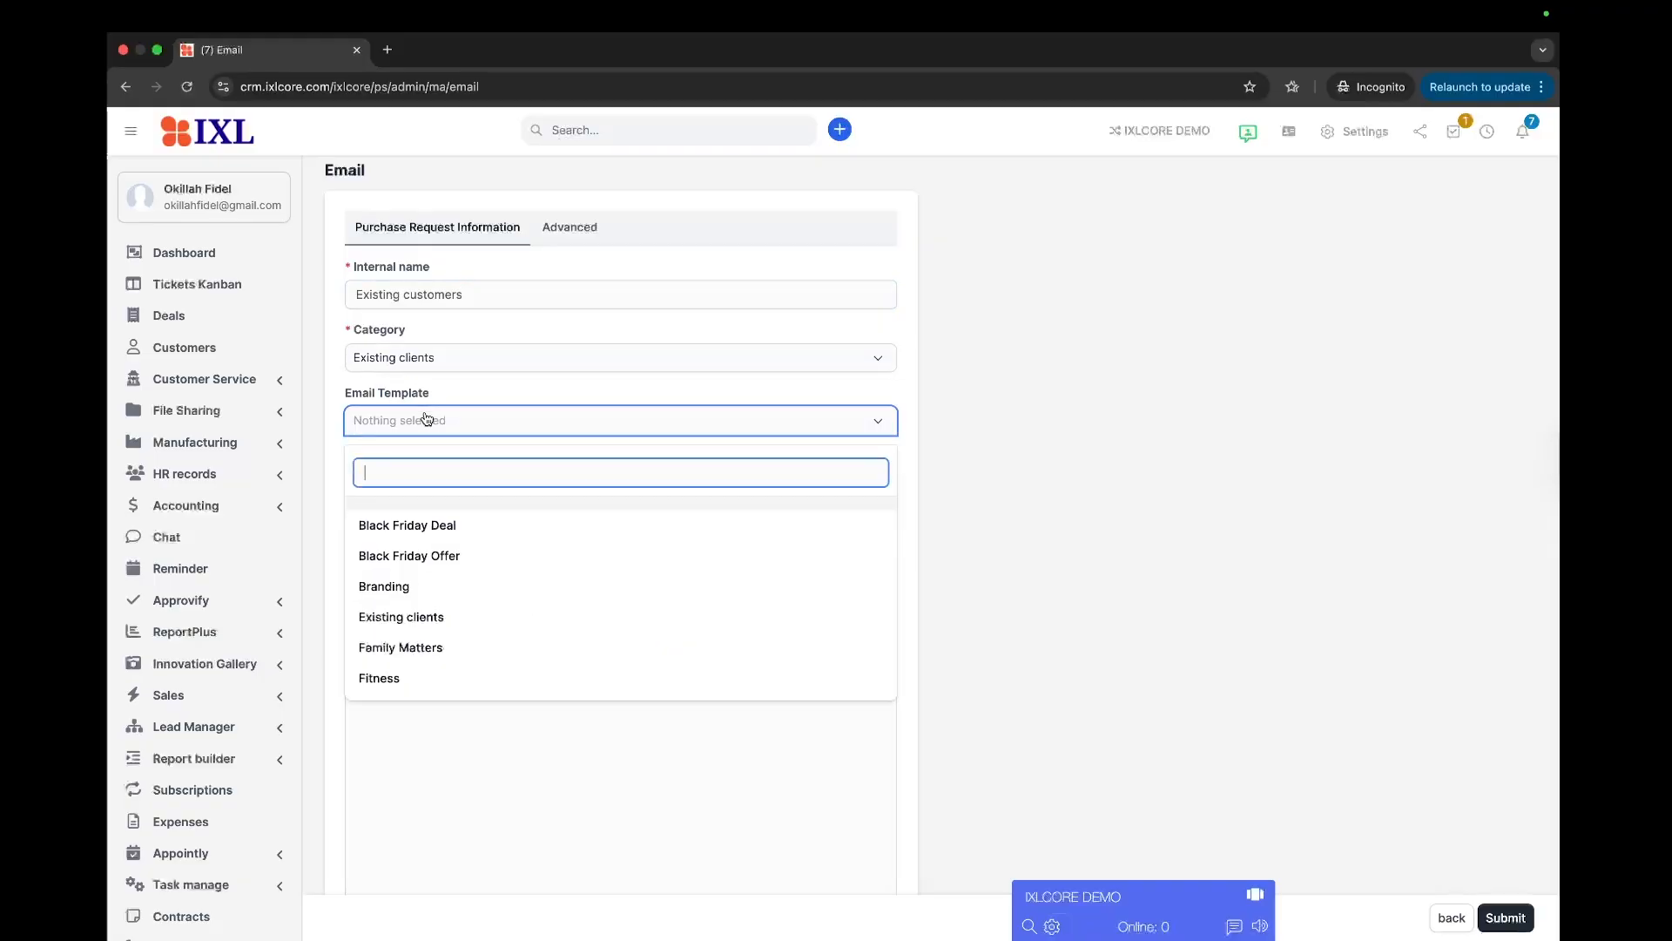
click(427, 619)
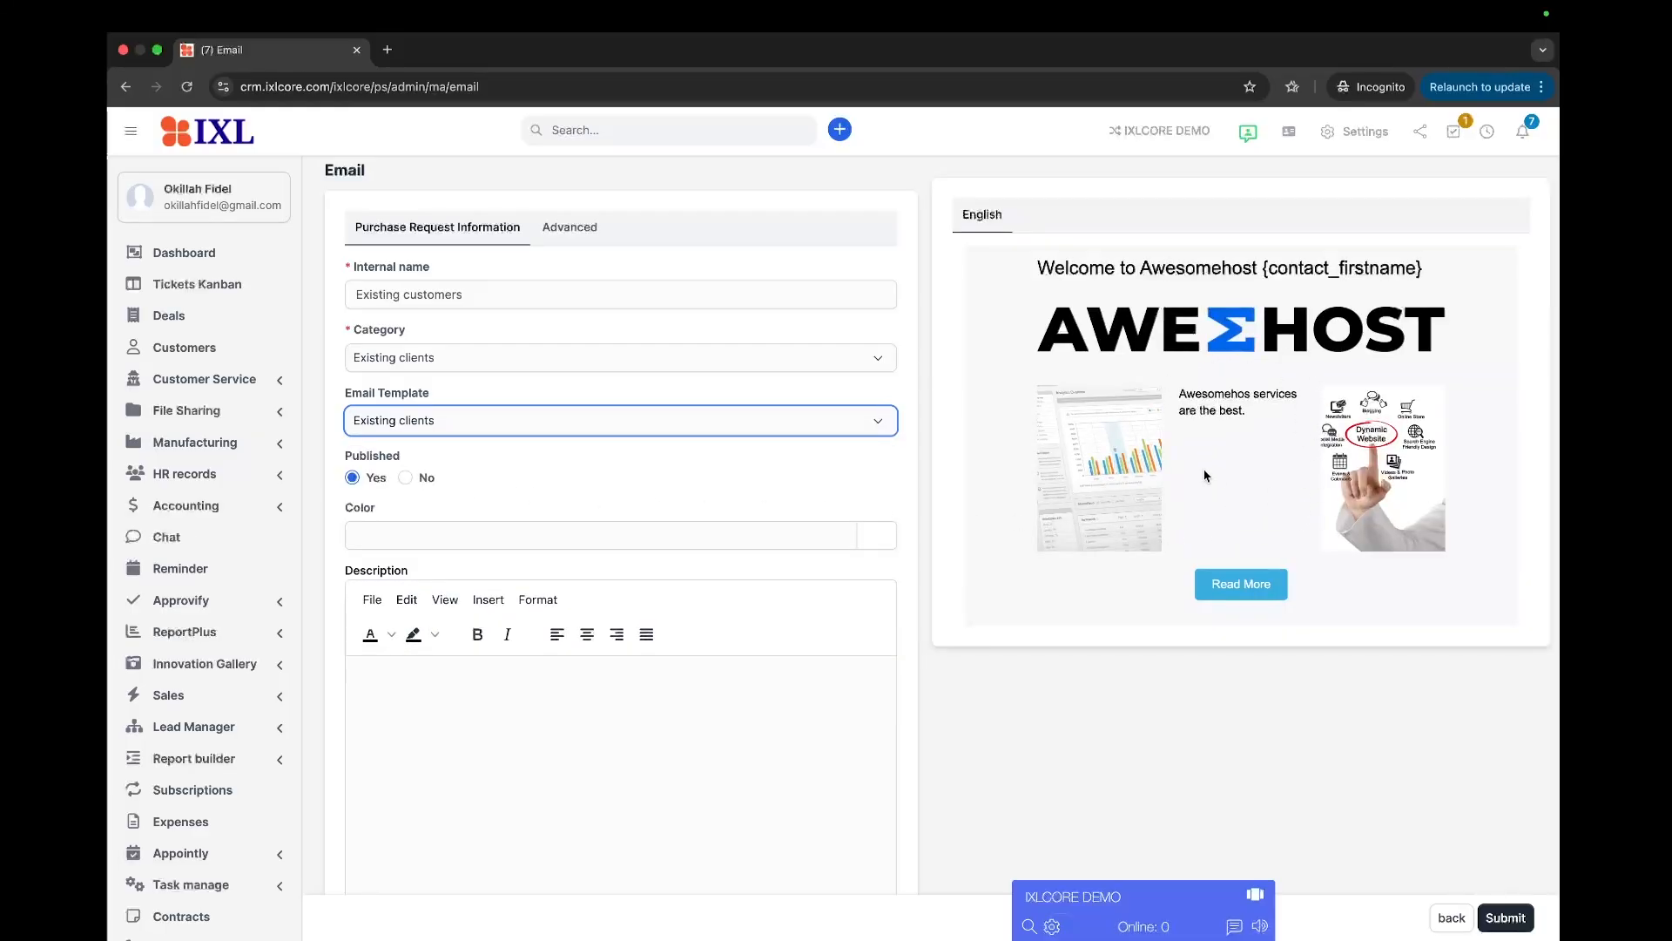
scroll(1197, 518, down, 3)
scroll(1192, 517, up, 3)
click(1505, 916)
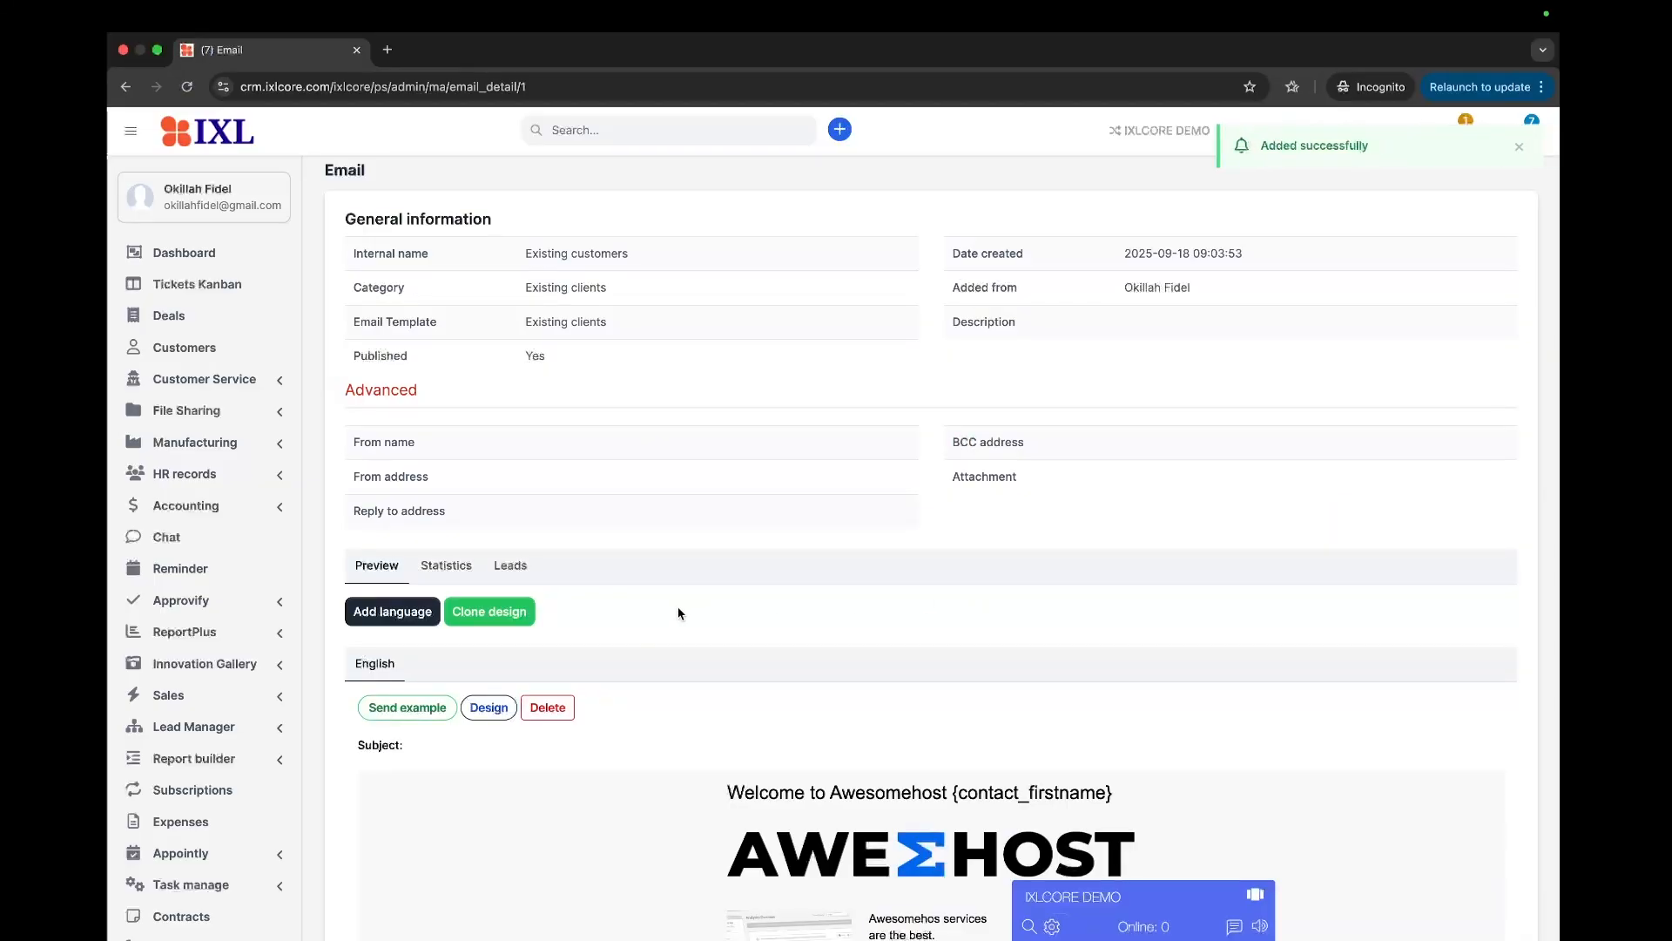
View the send-example dialog of the saved email and close it without sending.
click(406, 715)
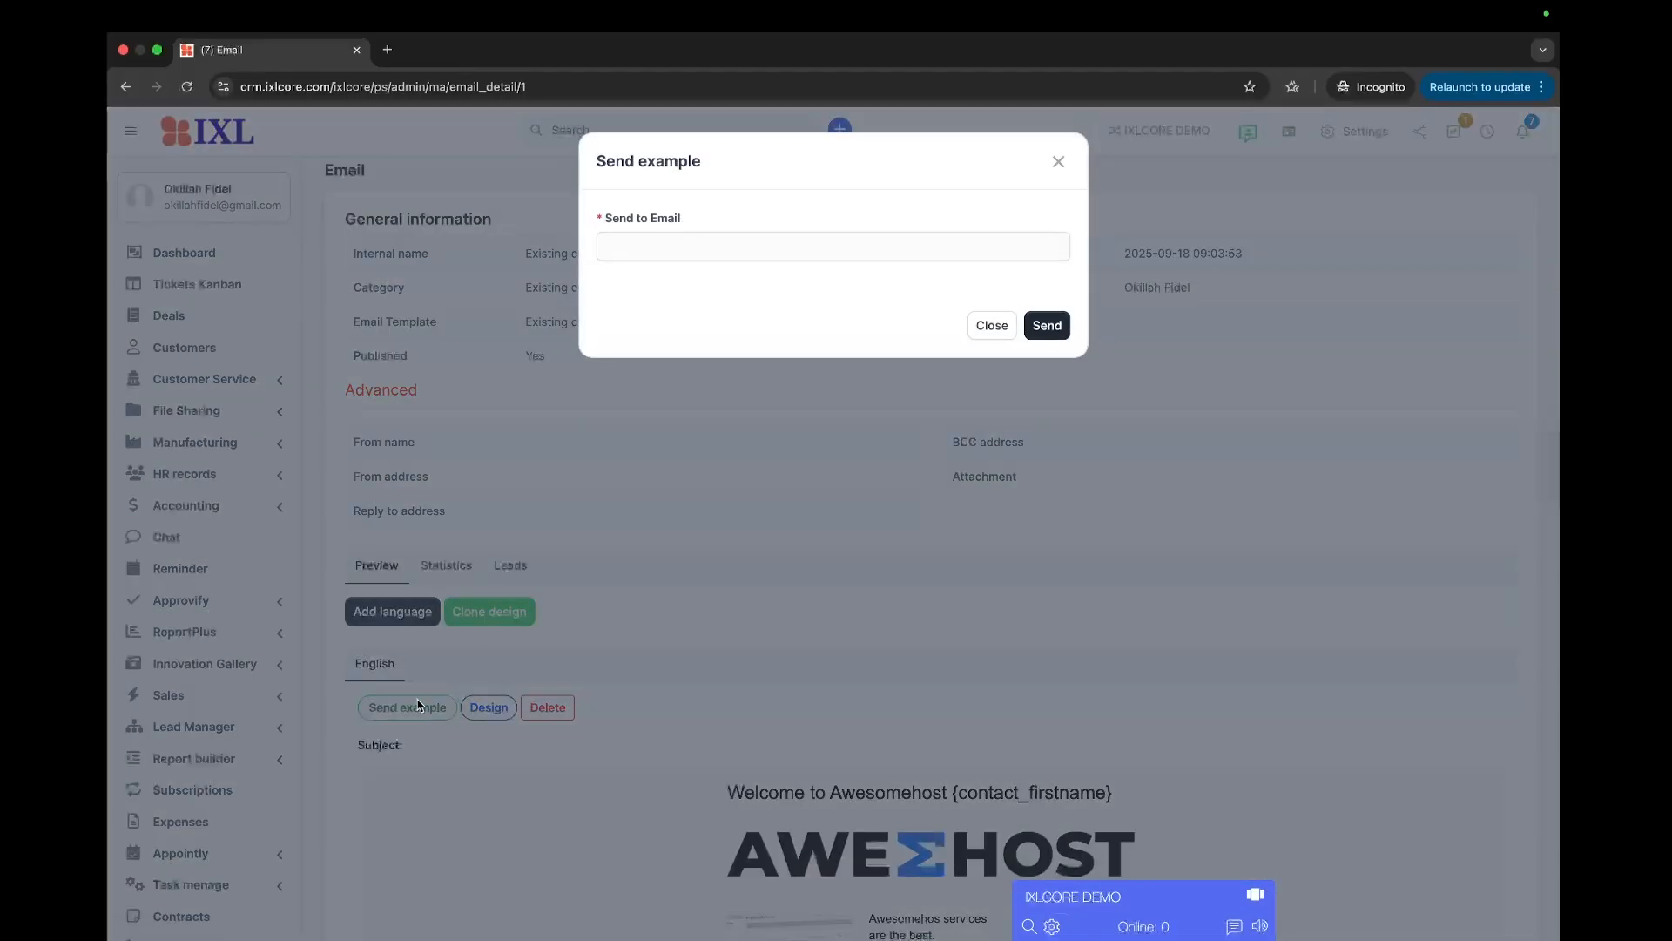
click(1058, 161)
Start a new SMS in the marketing automation channels with the name "Existing customers".
scroll(131, 723, down, 5)
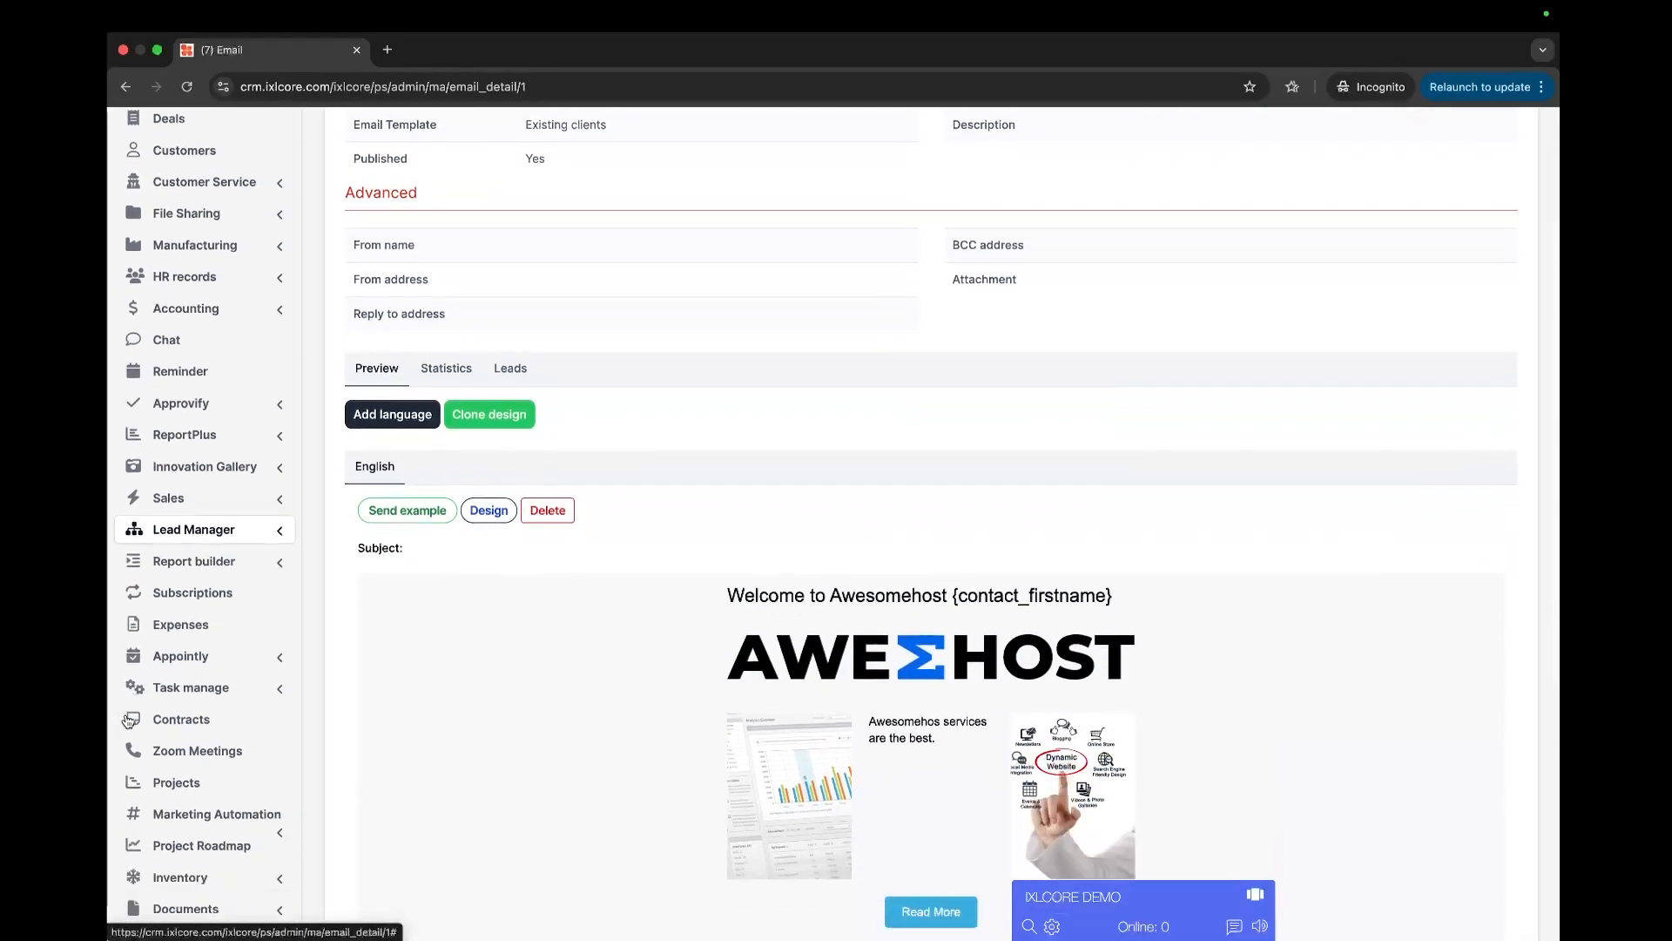
click(208, 664)
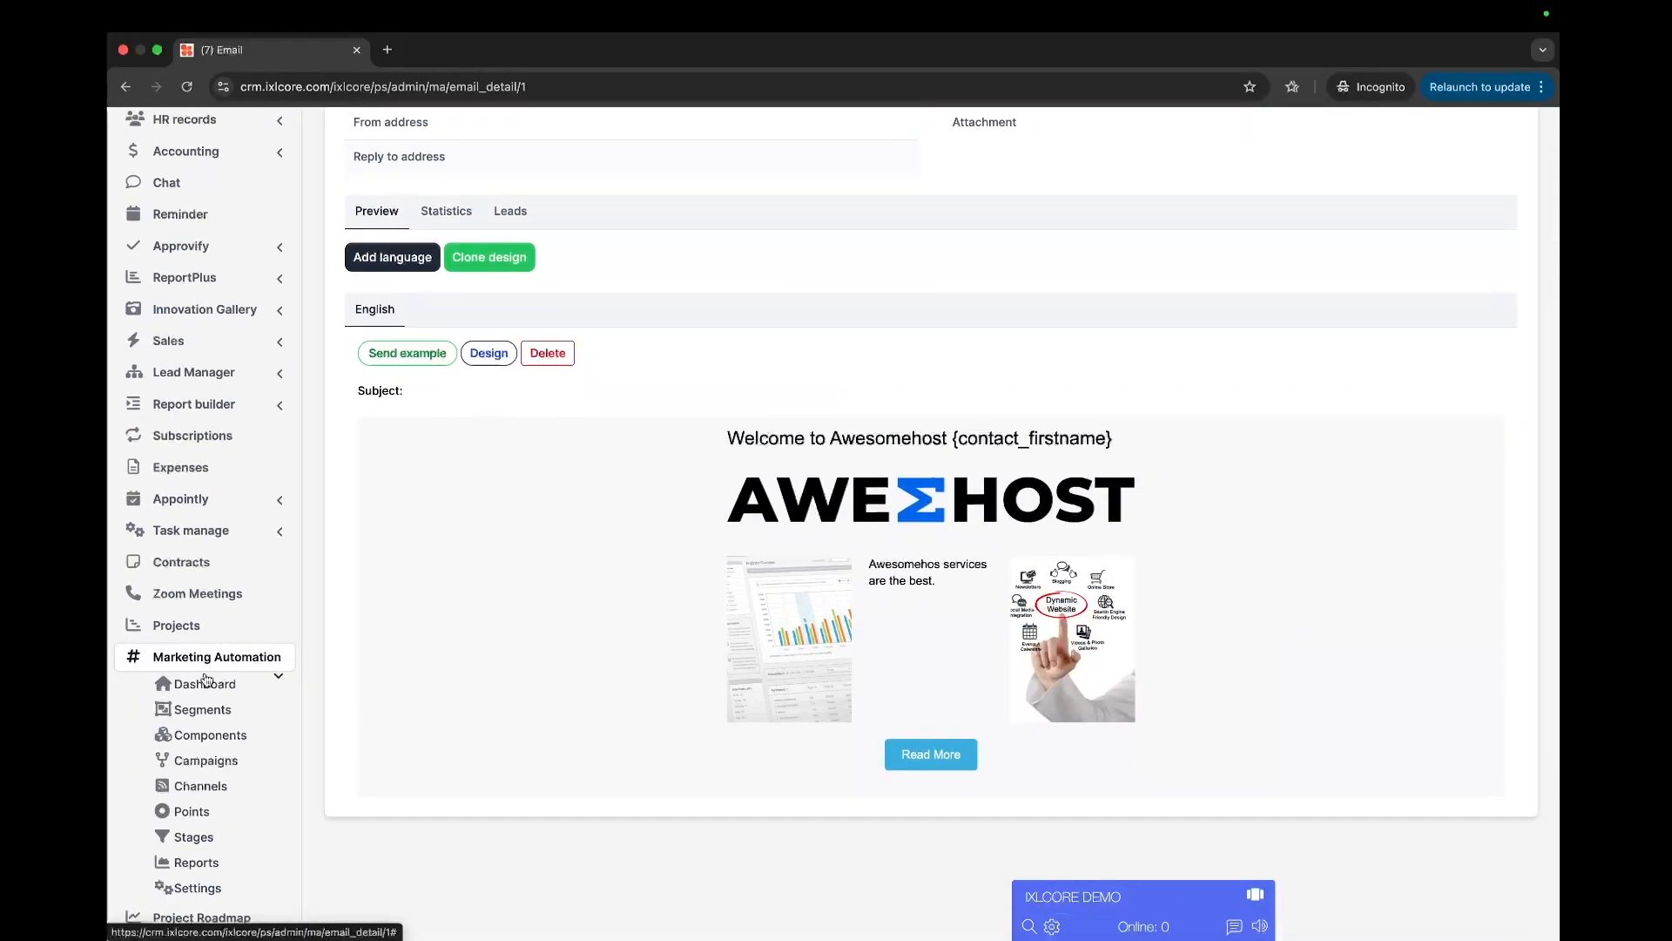
click(211, 790)
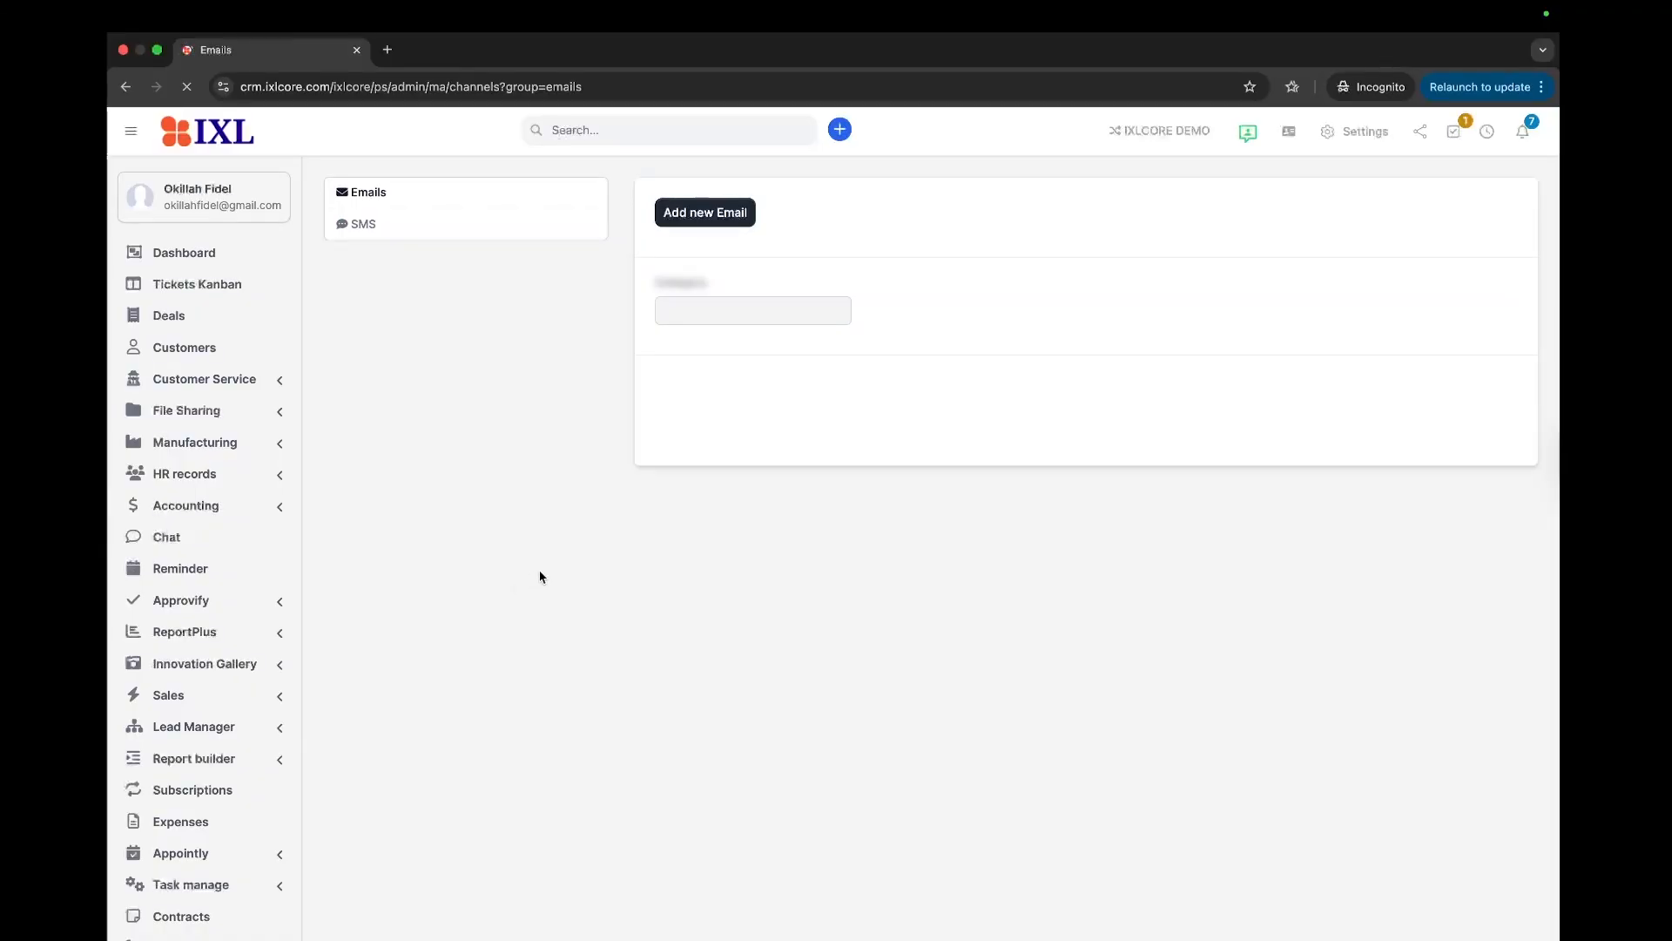
click(373, 225)
click(729, 219)
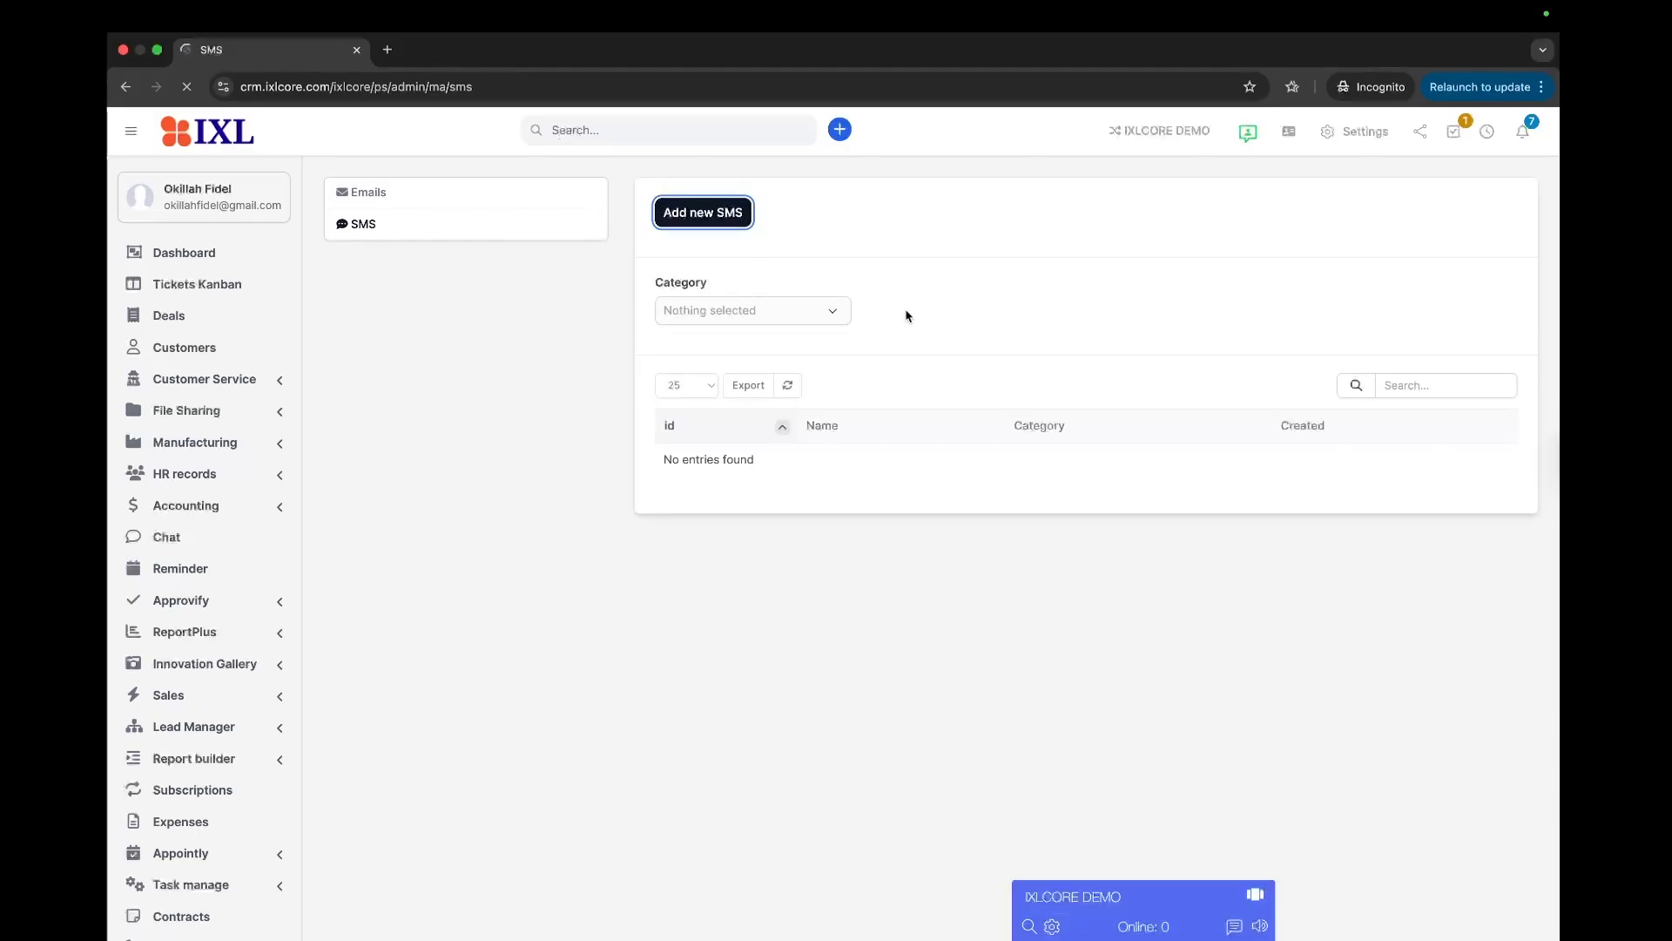
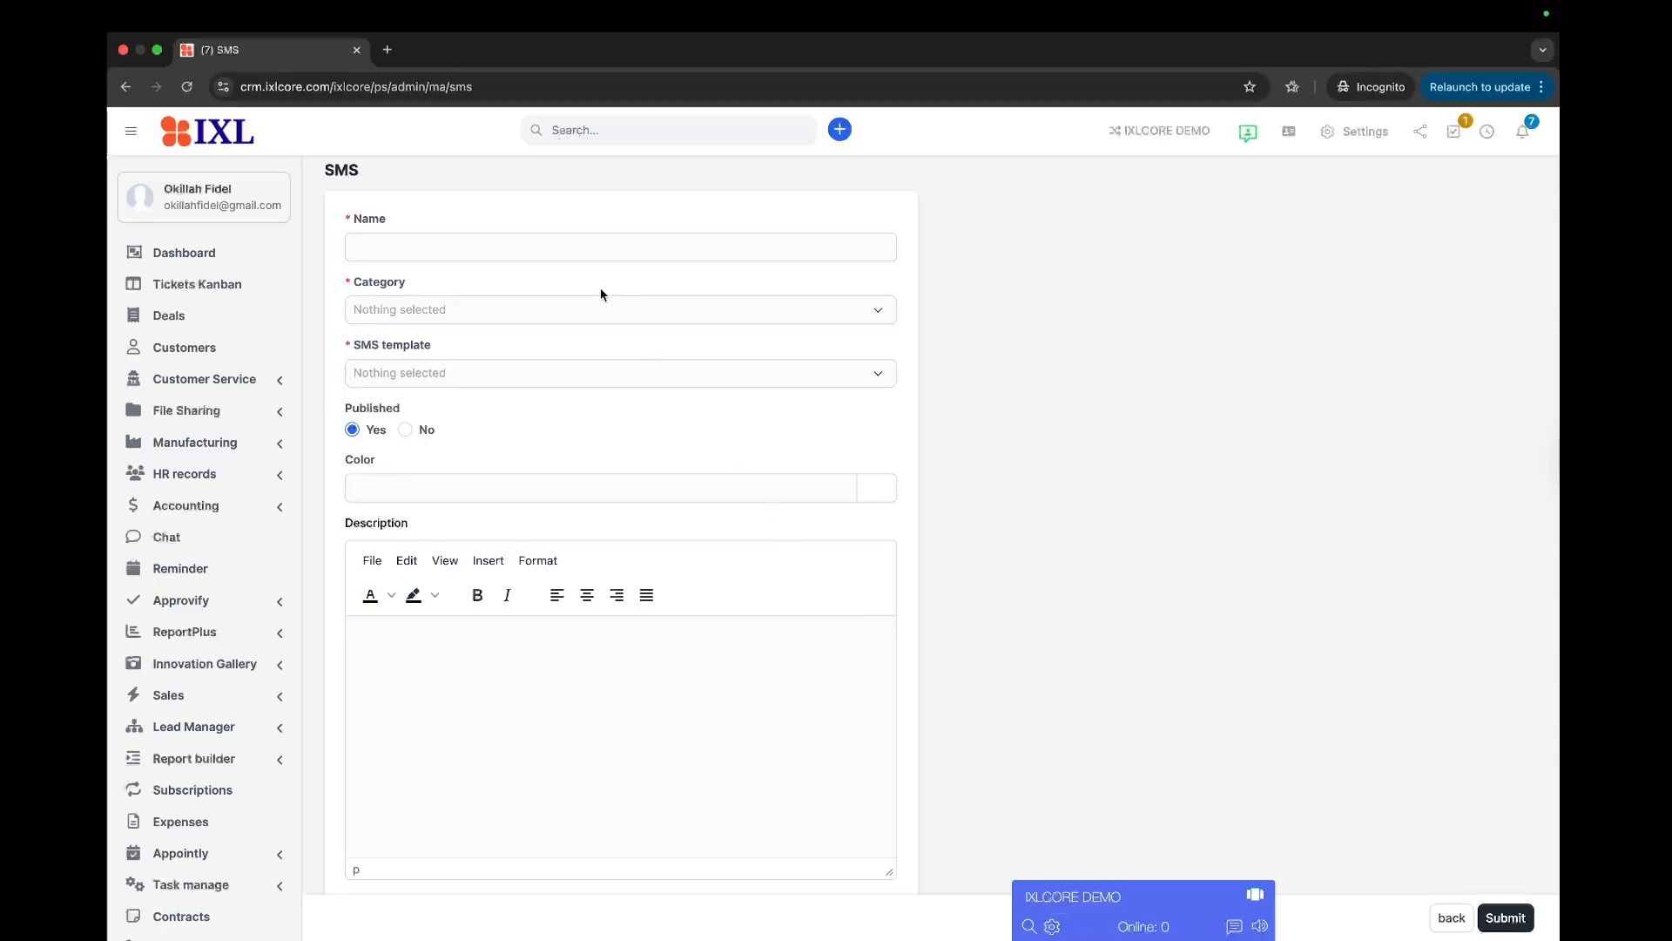
click(560, 256)
text(E)
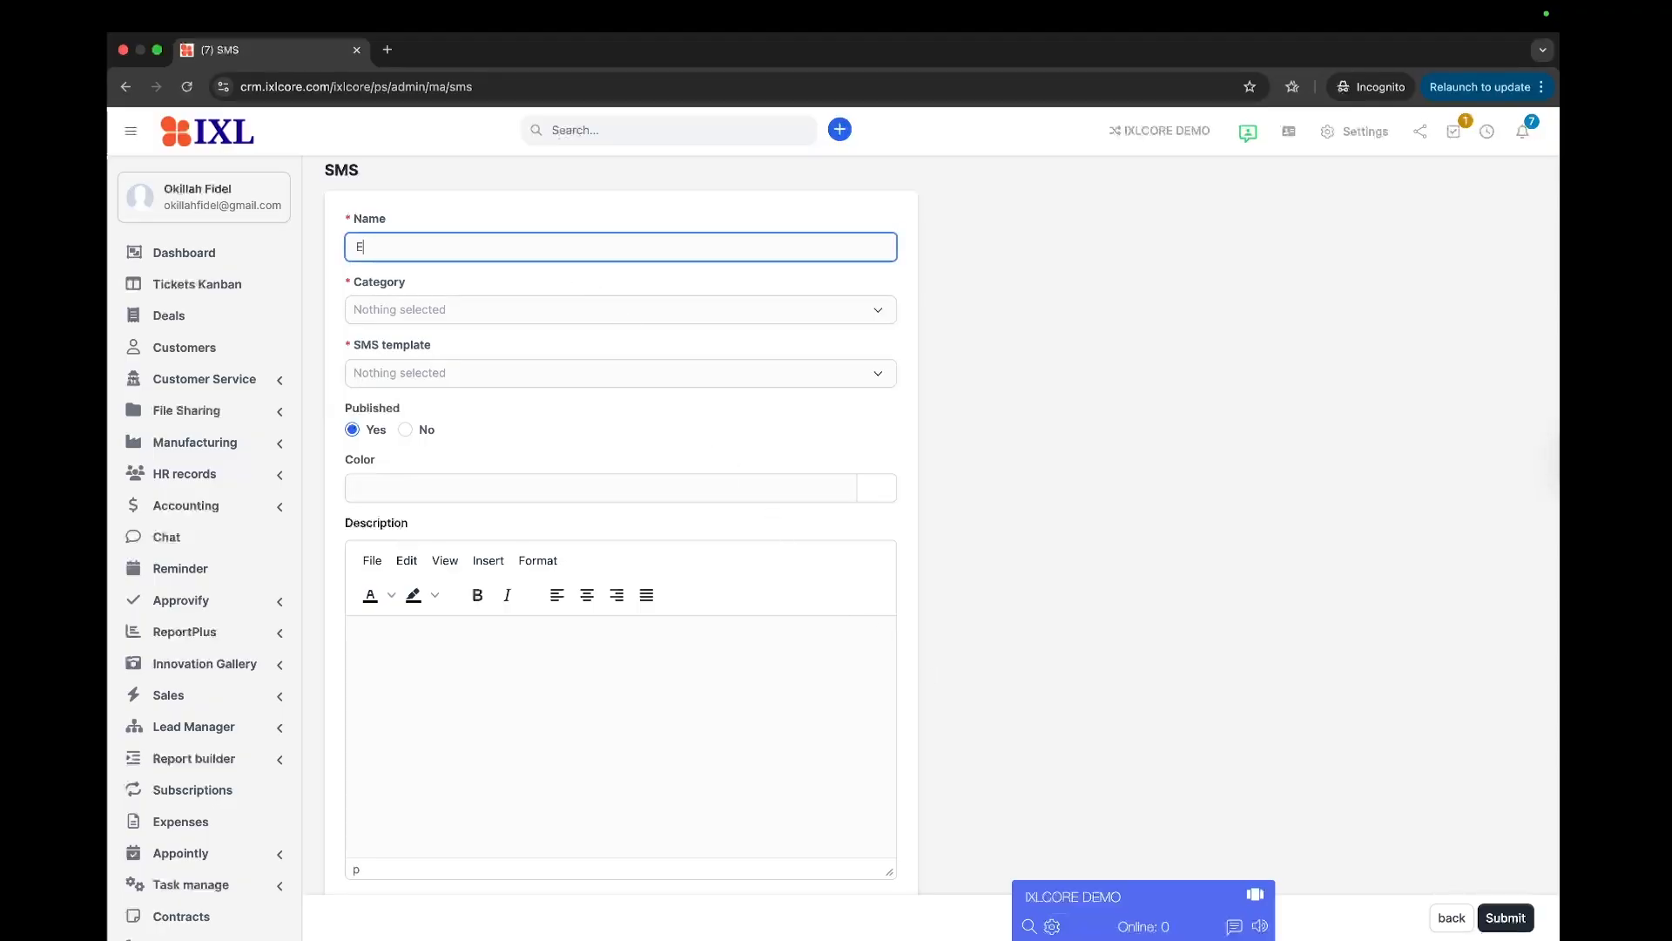
text(xisting customers)
Set the SMS category to "Existing clients - sms" and the SMS template to "Thank you", and save it.
click(522, 314)
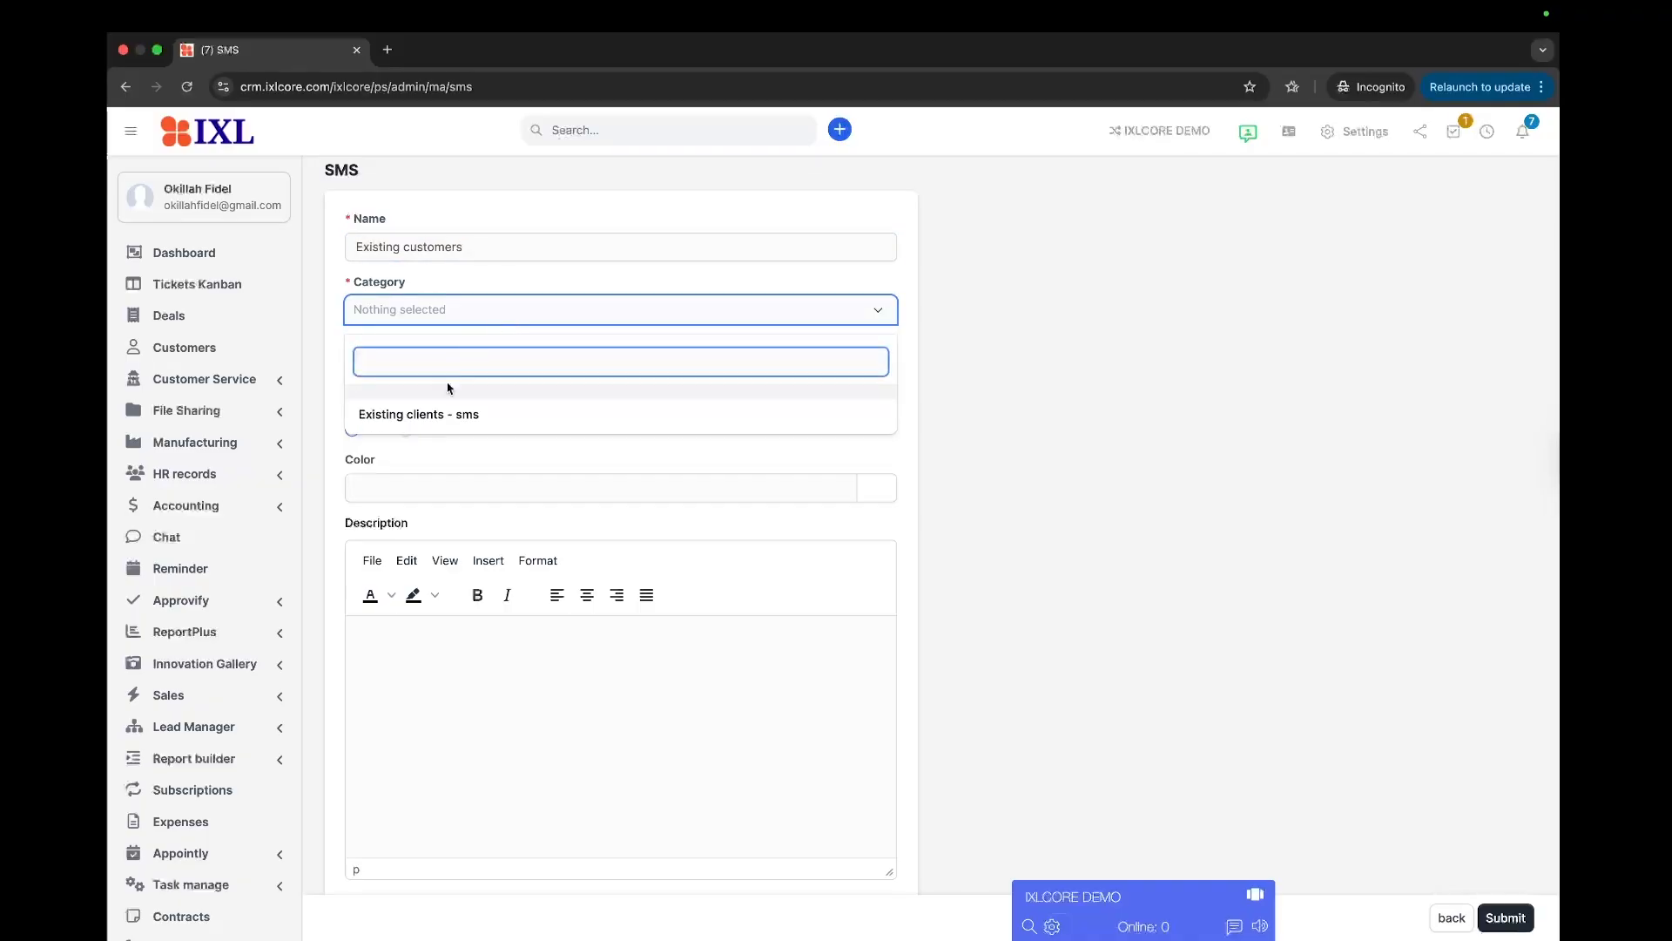
click(432, 423)
click(470, 371)
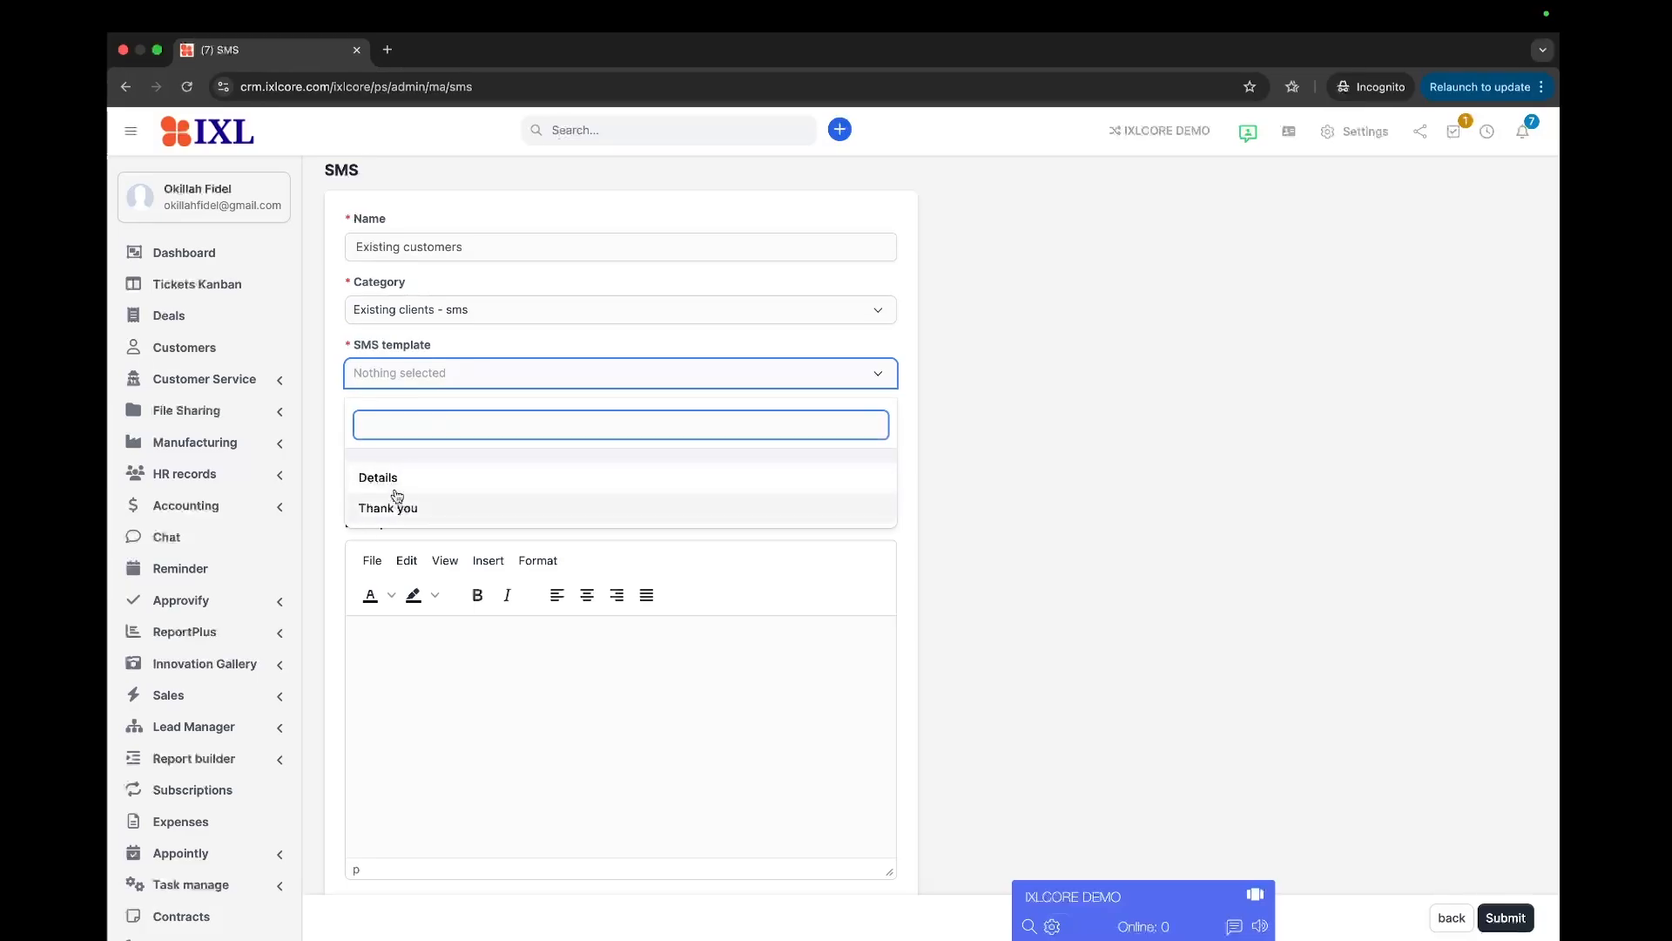
click(412, 512)
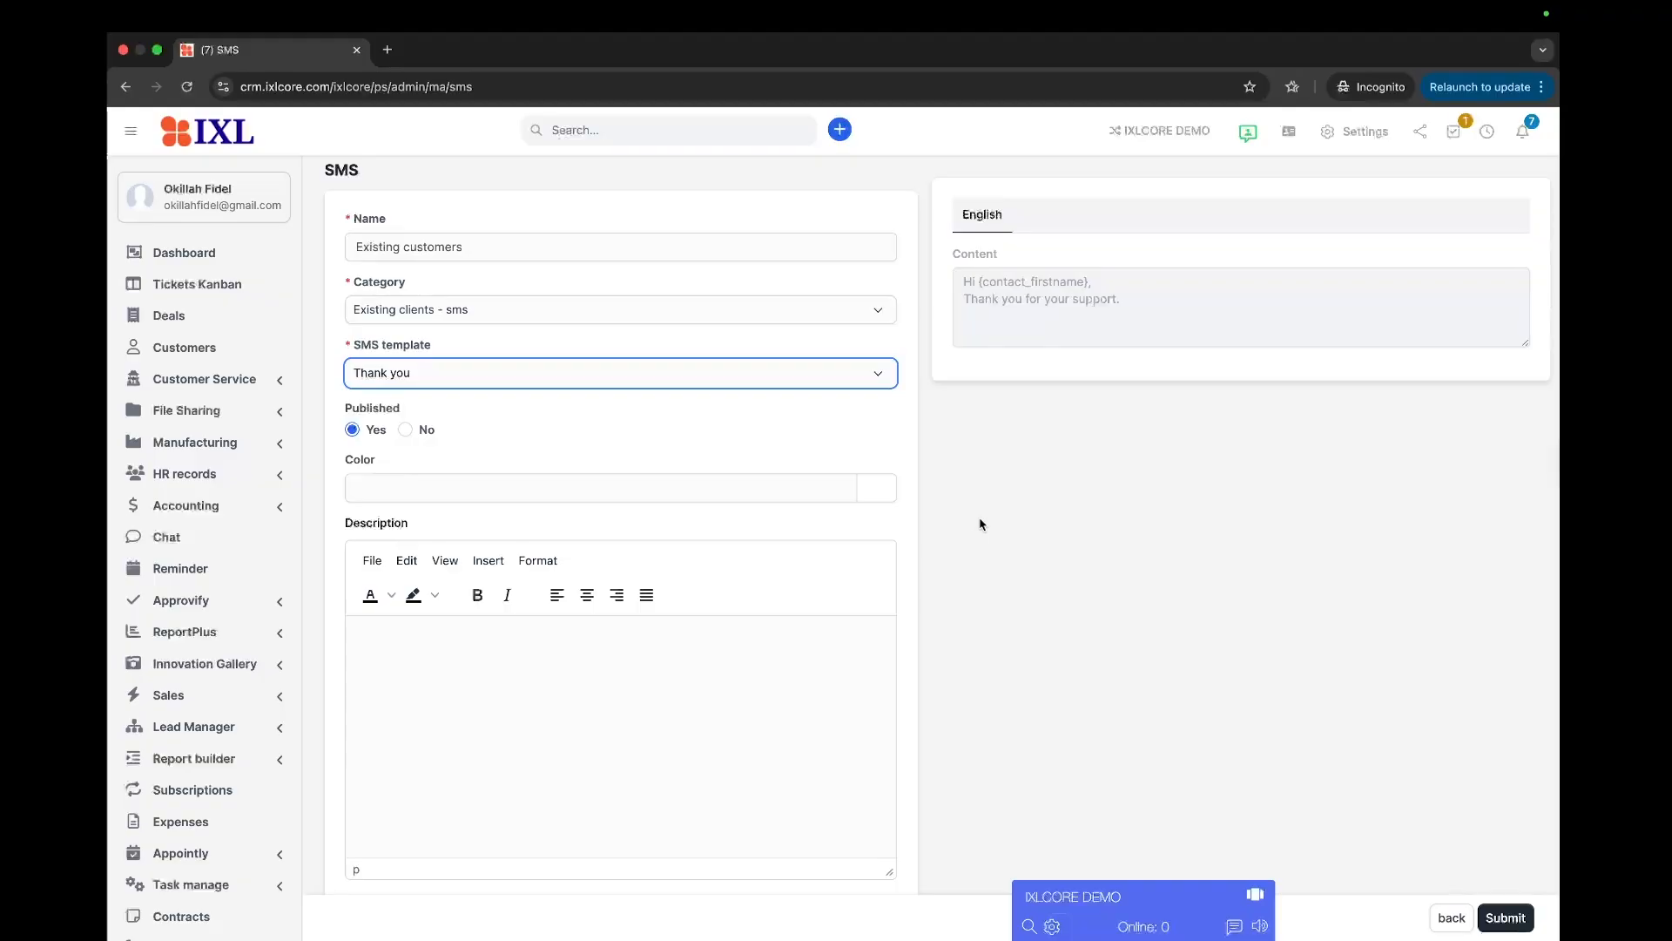
click(1504, 915)
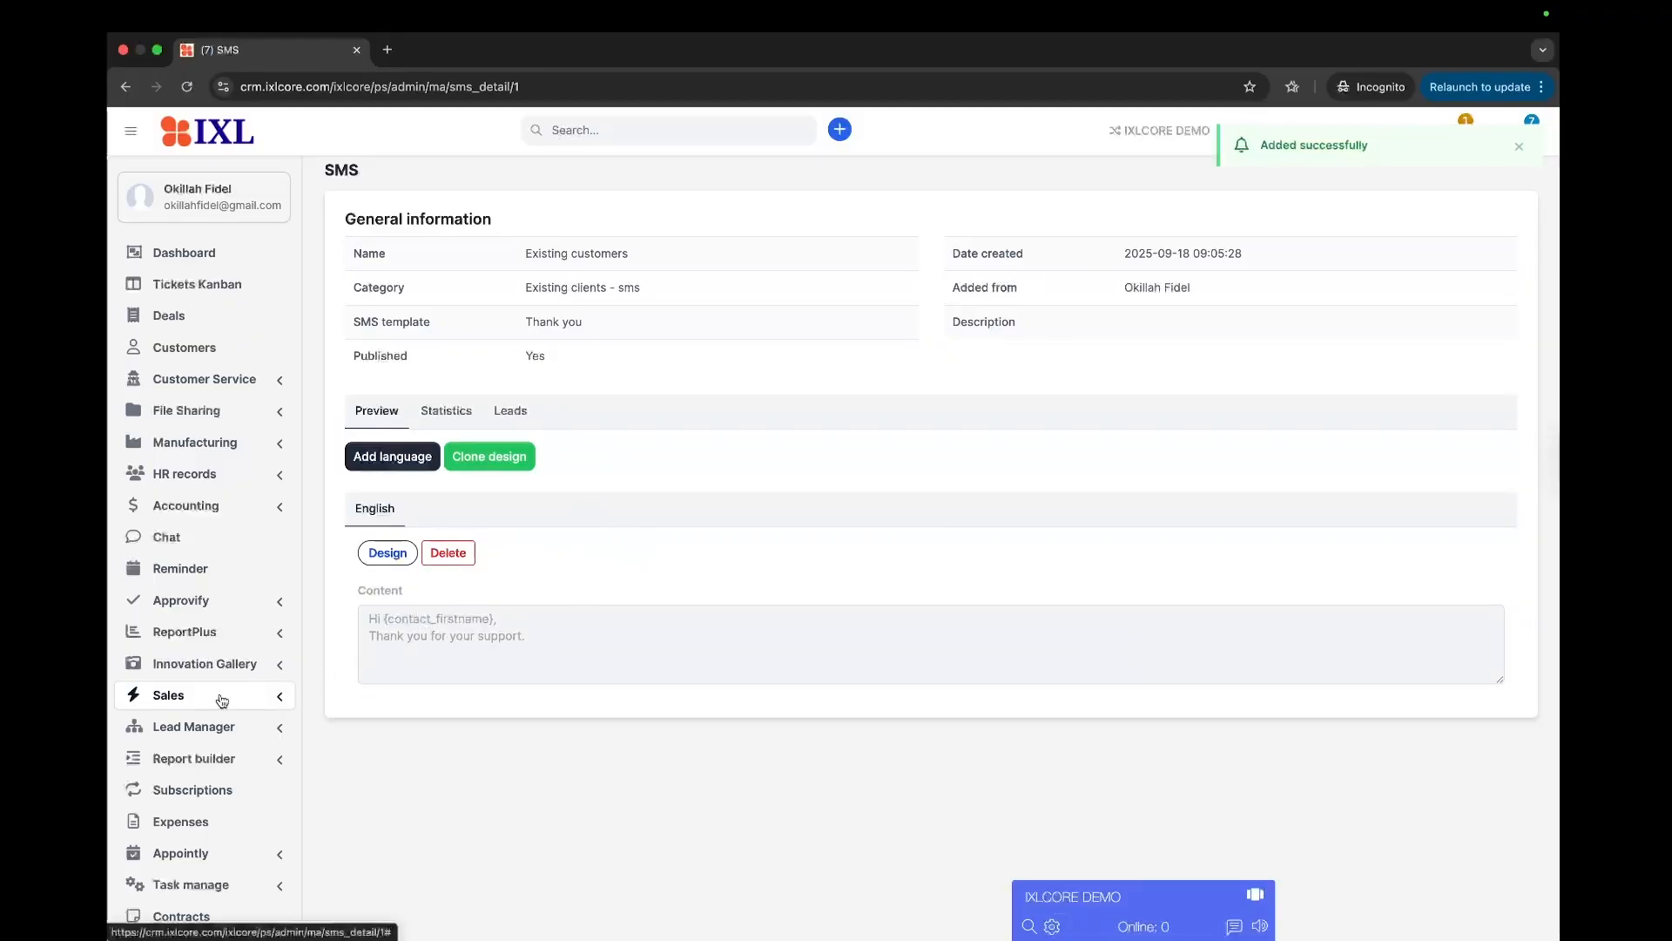
Examine the point actions list and the stages list in marketing automation.
scroll(217, 697, down, 7)
click(258, 437)
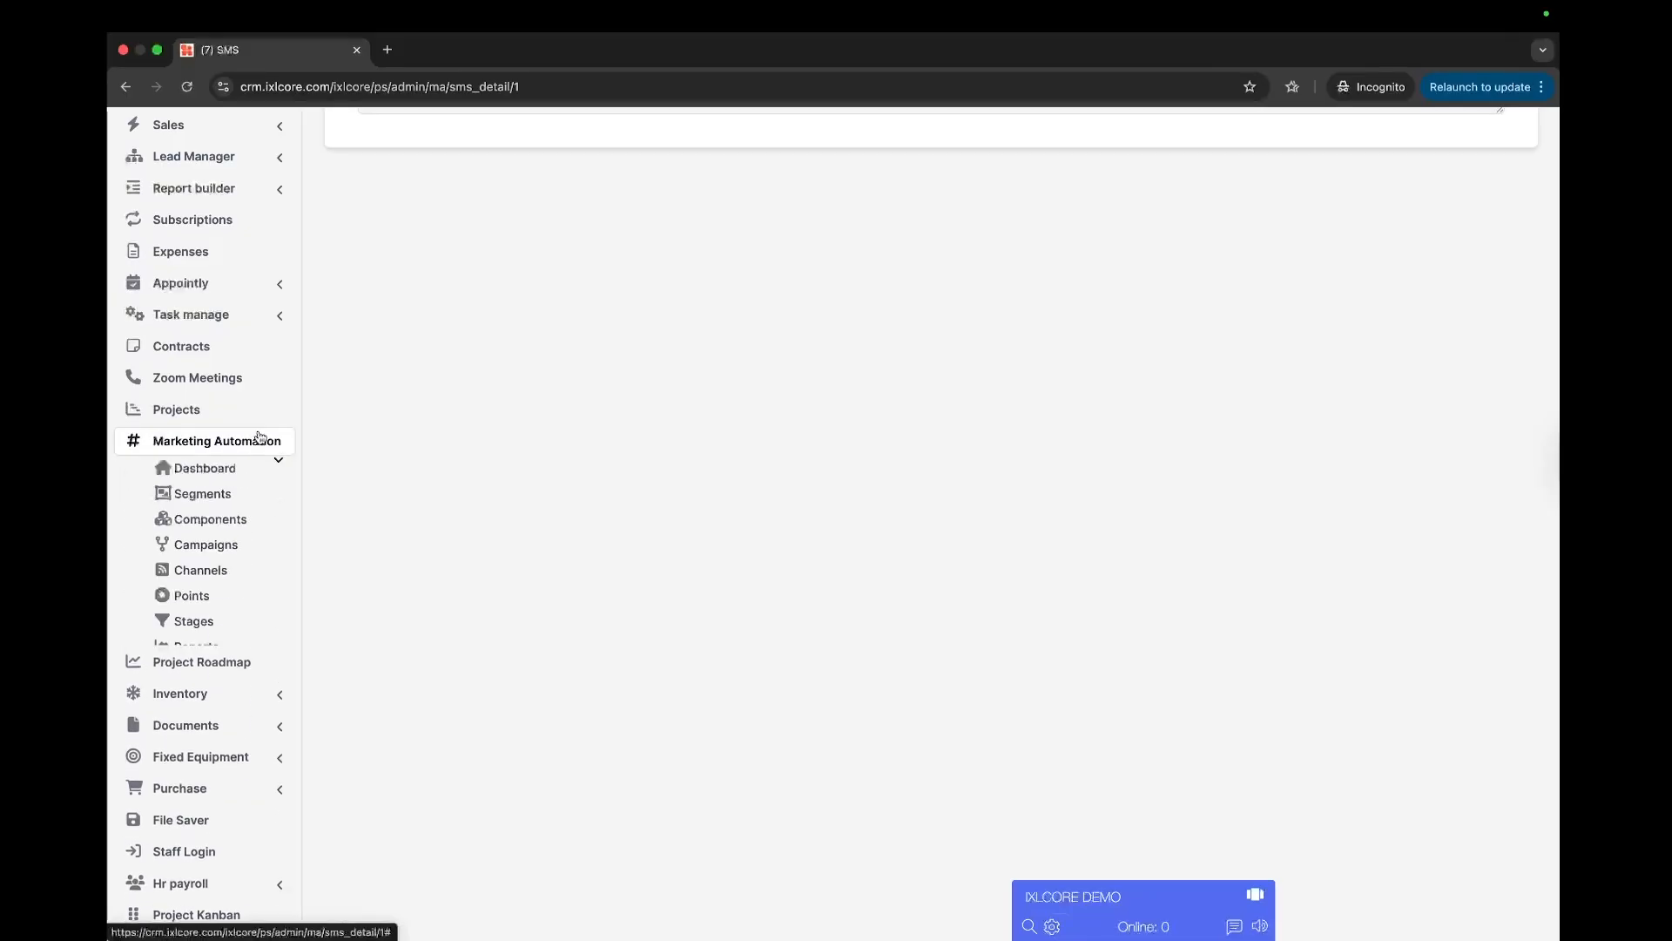
click(205, 598)
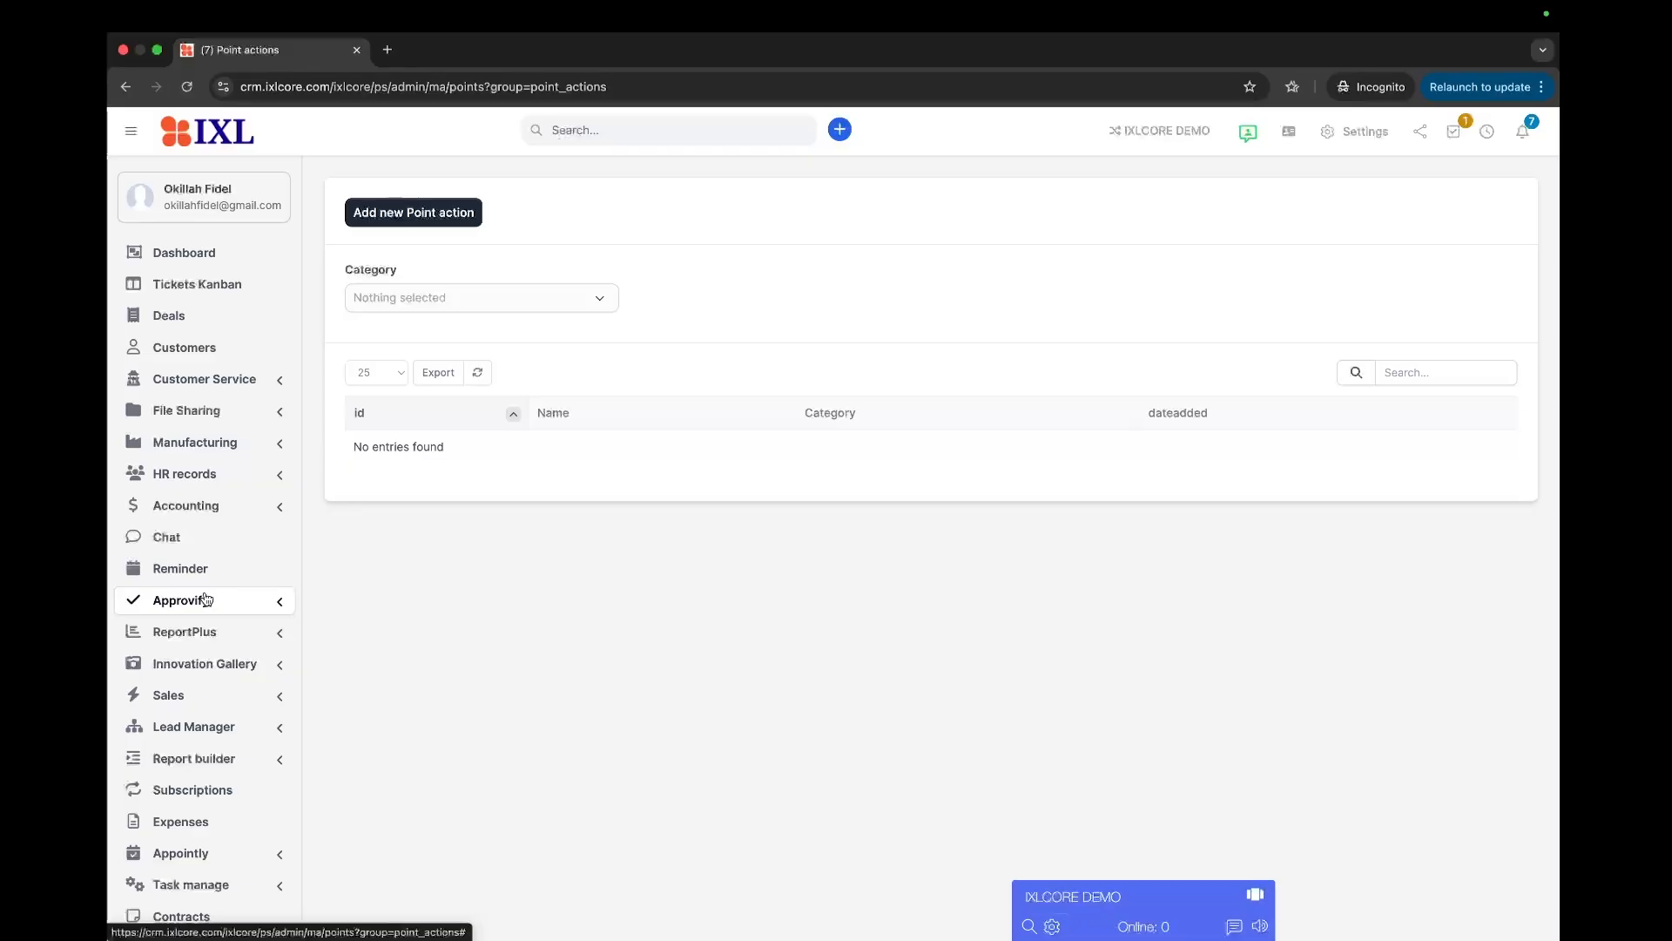
scroll(206, 599, down, 10)
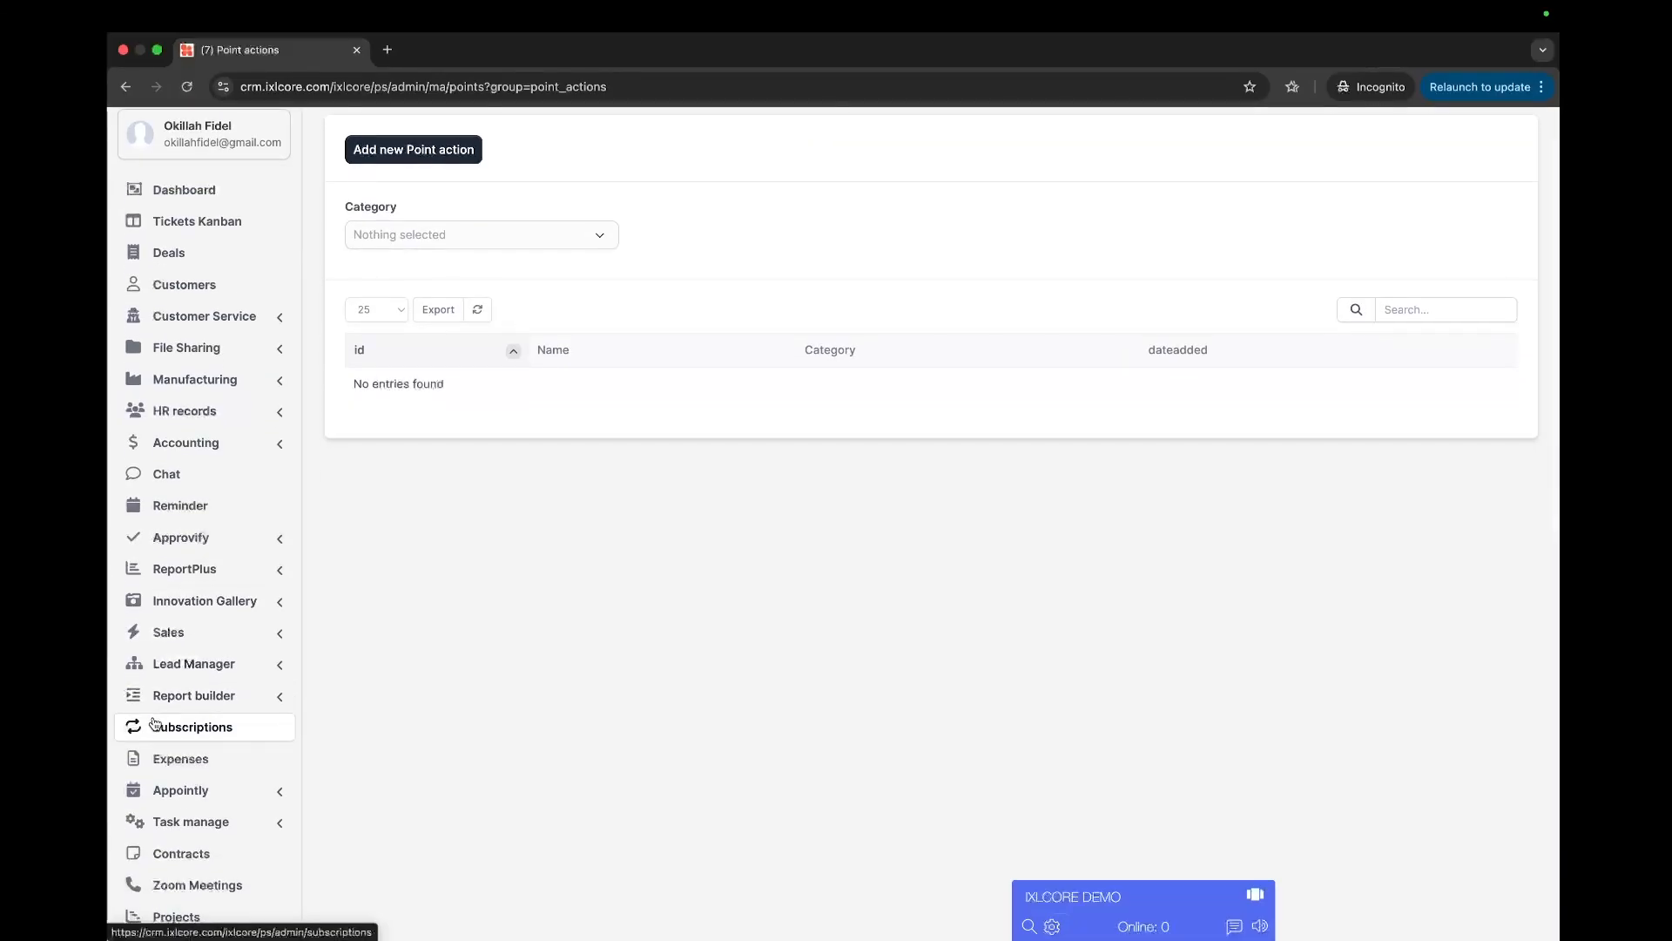
click(191, 442)
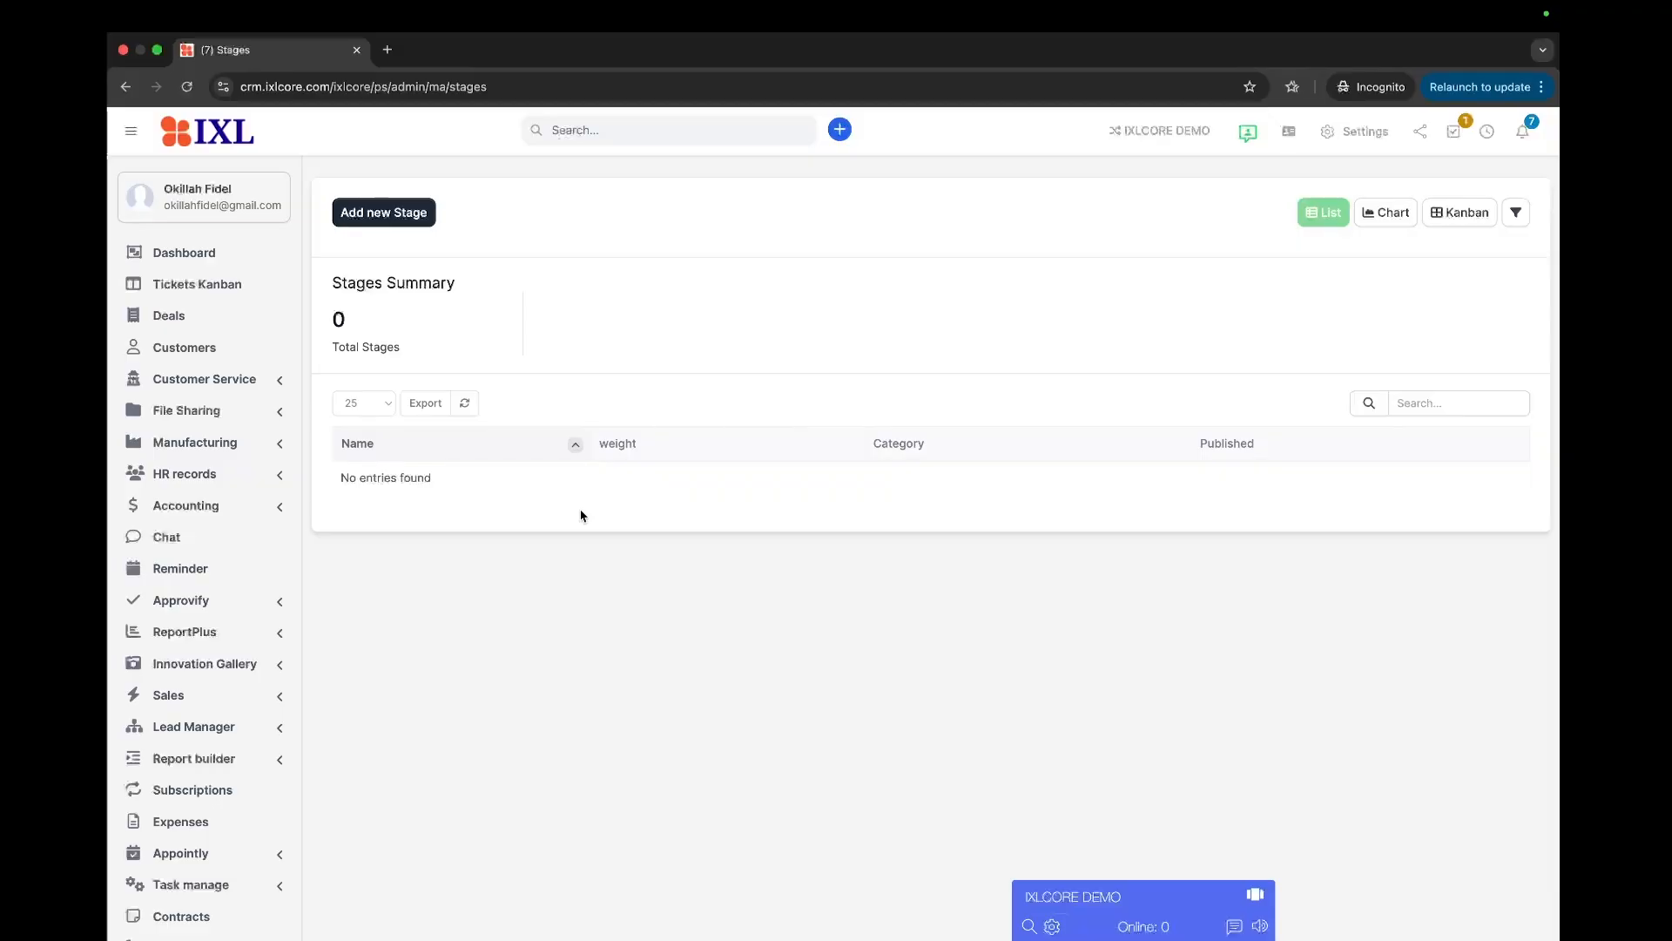
Start a new marketing automation campaign with the name "Existing customers".
scroll(478, 549, down, 10)
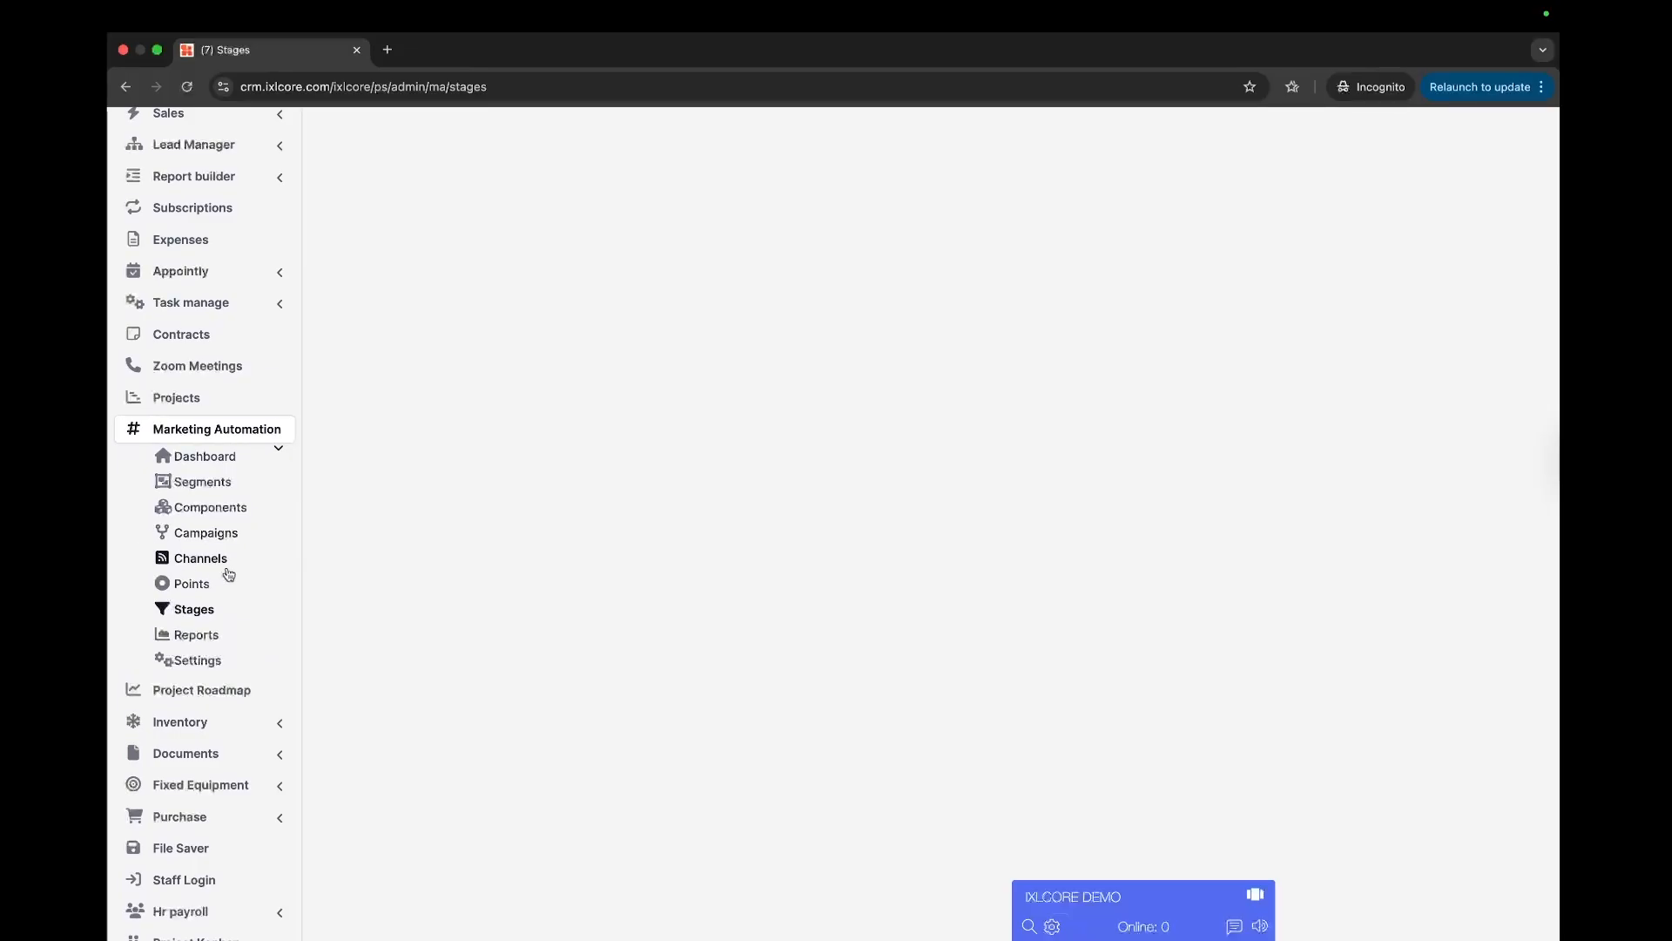
click(220, 537)
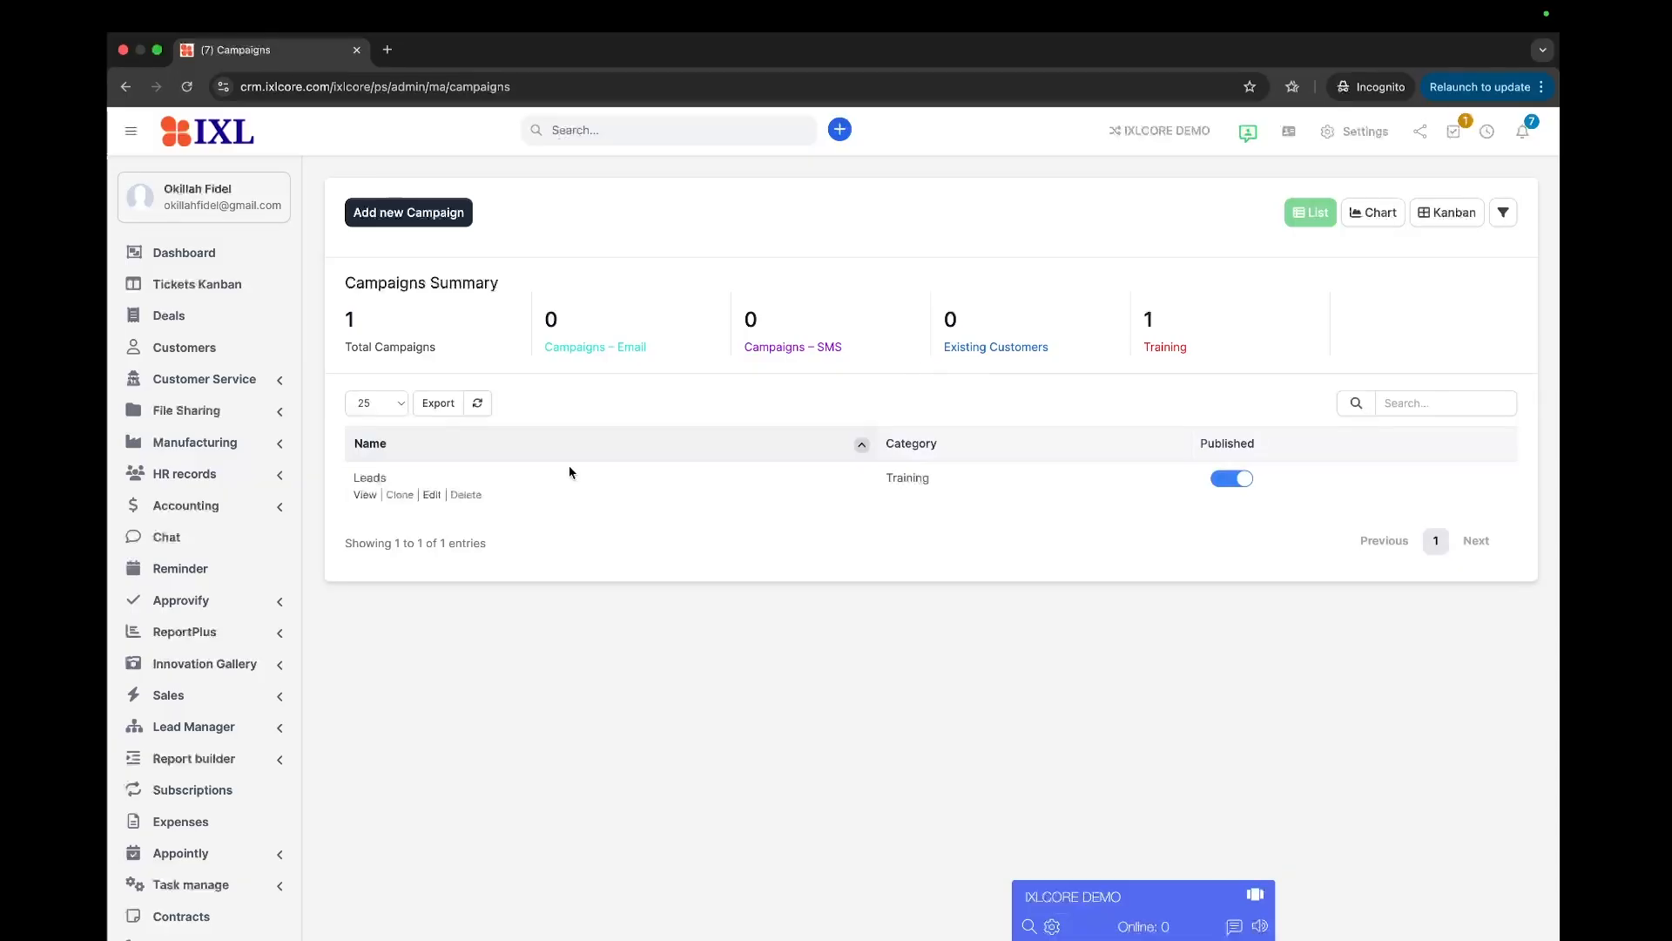
click(429, 221)
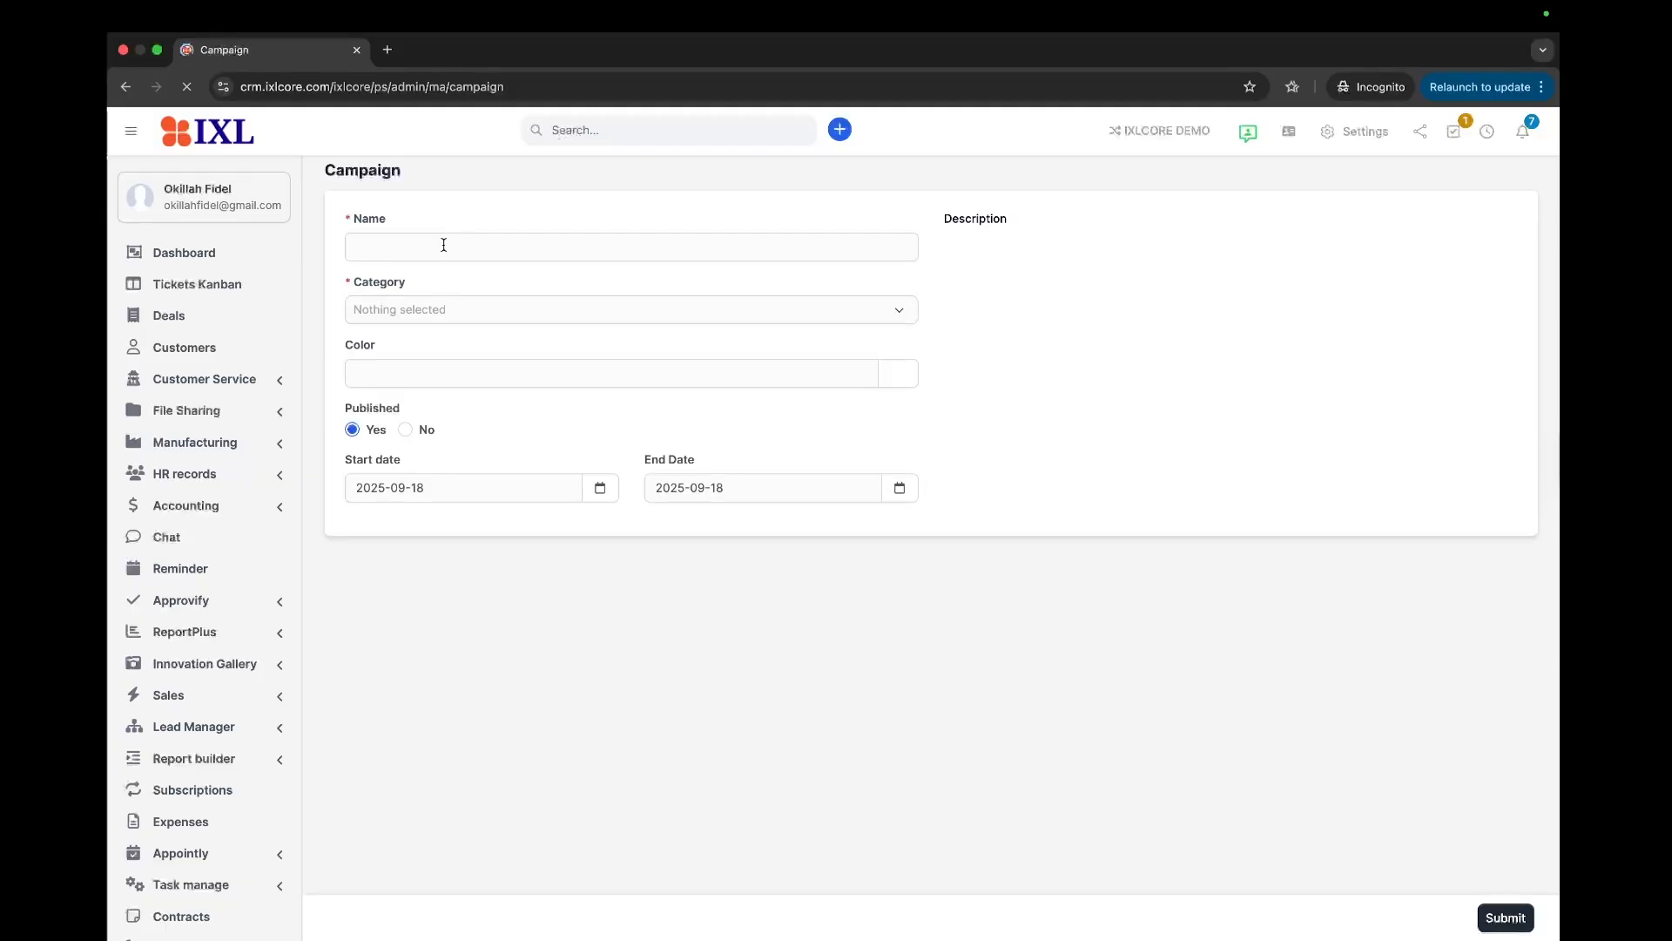
click(443, 246)
text(E)
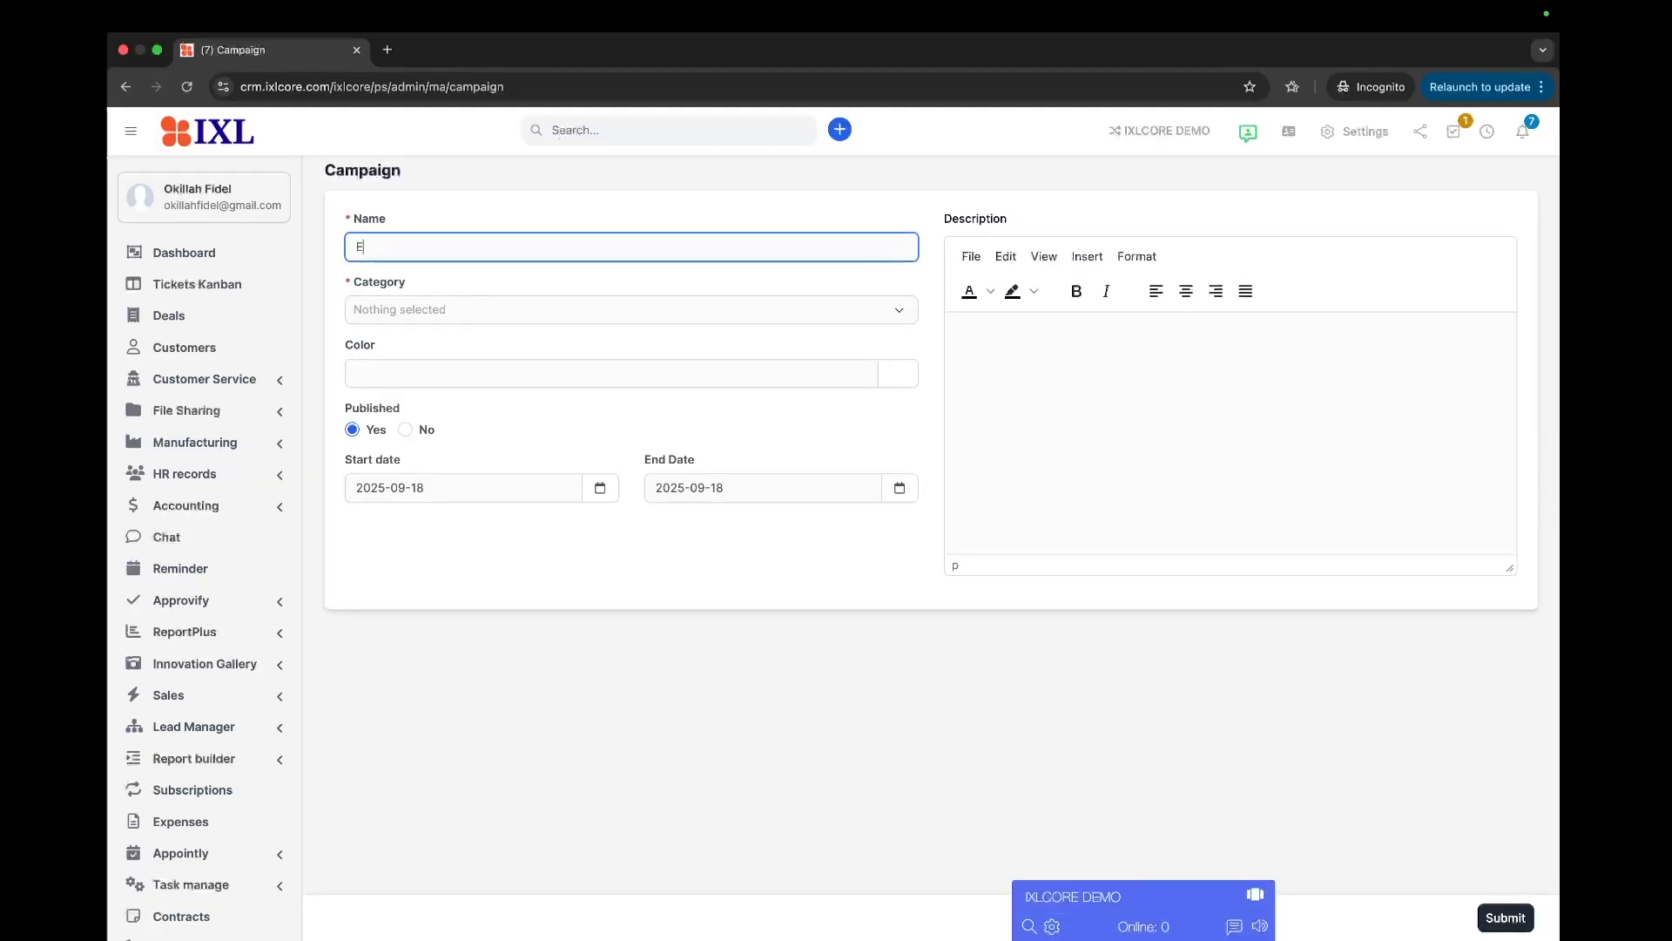
text(xisting customers)
Assign the campaign to the Existing Customers category, save it and open its workflow builder.
click(414, 311)
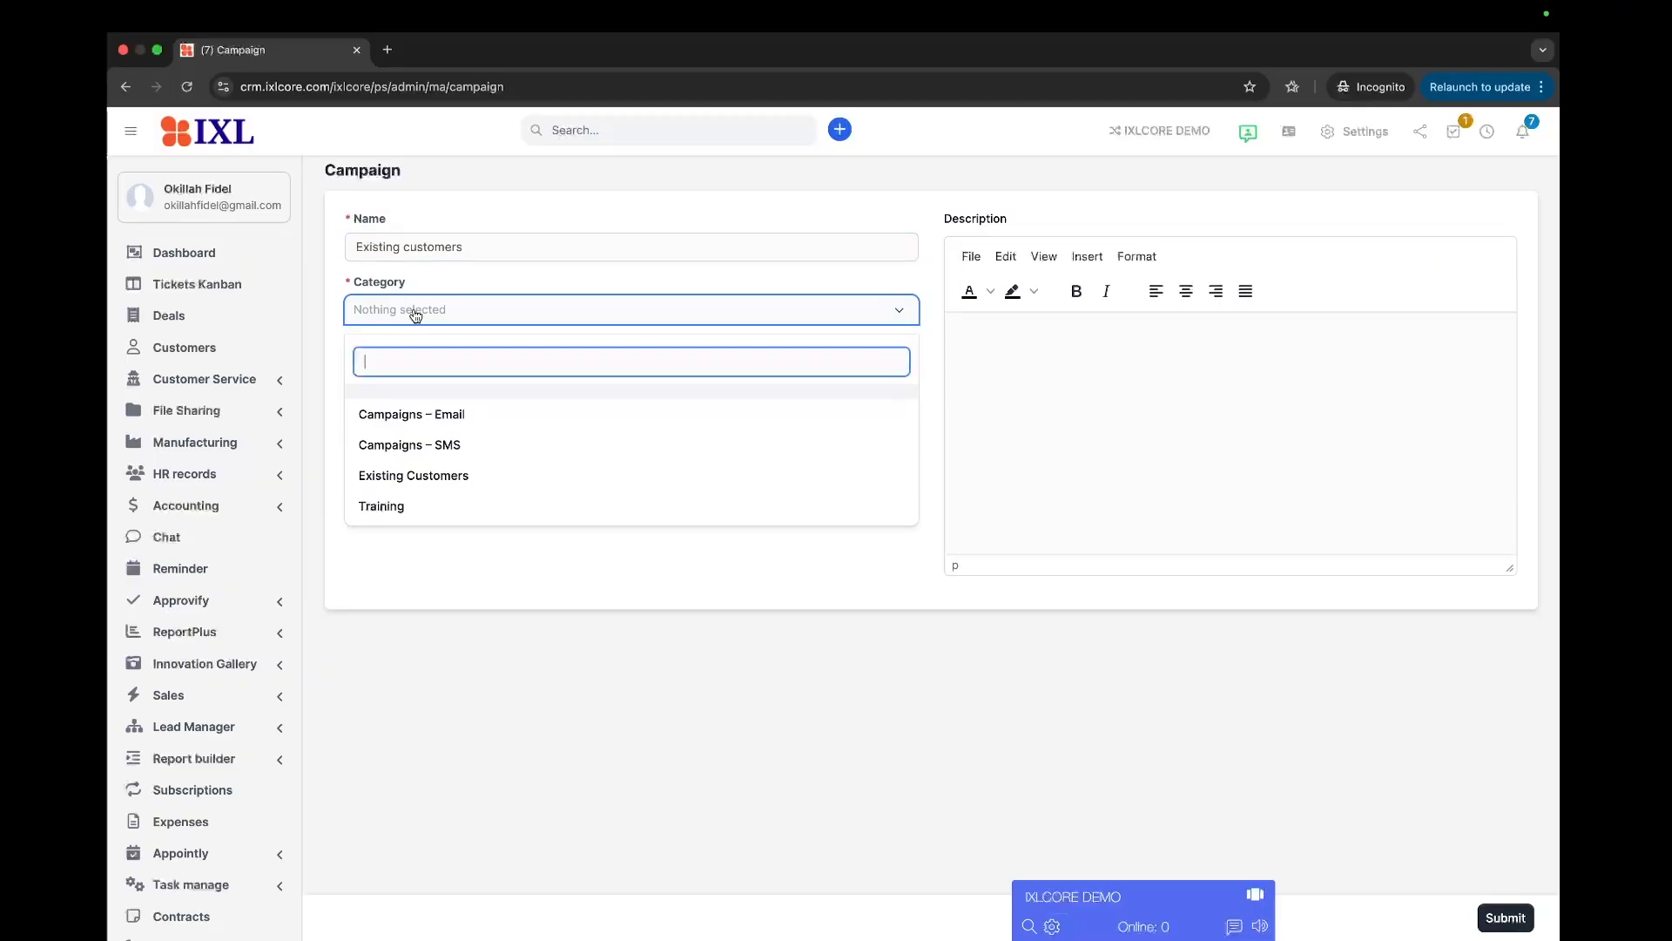
click(450, 476)
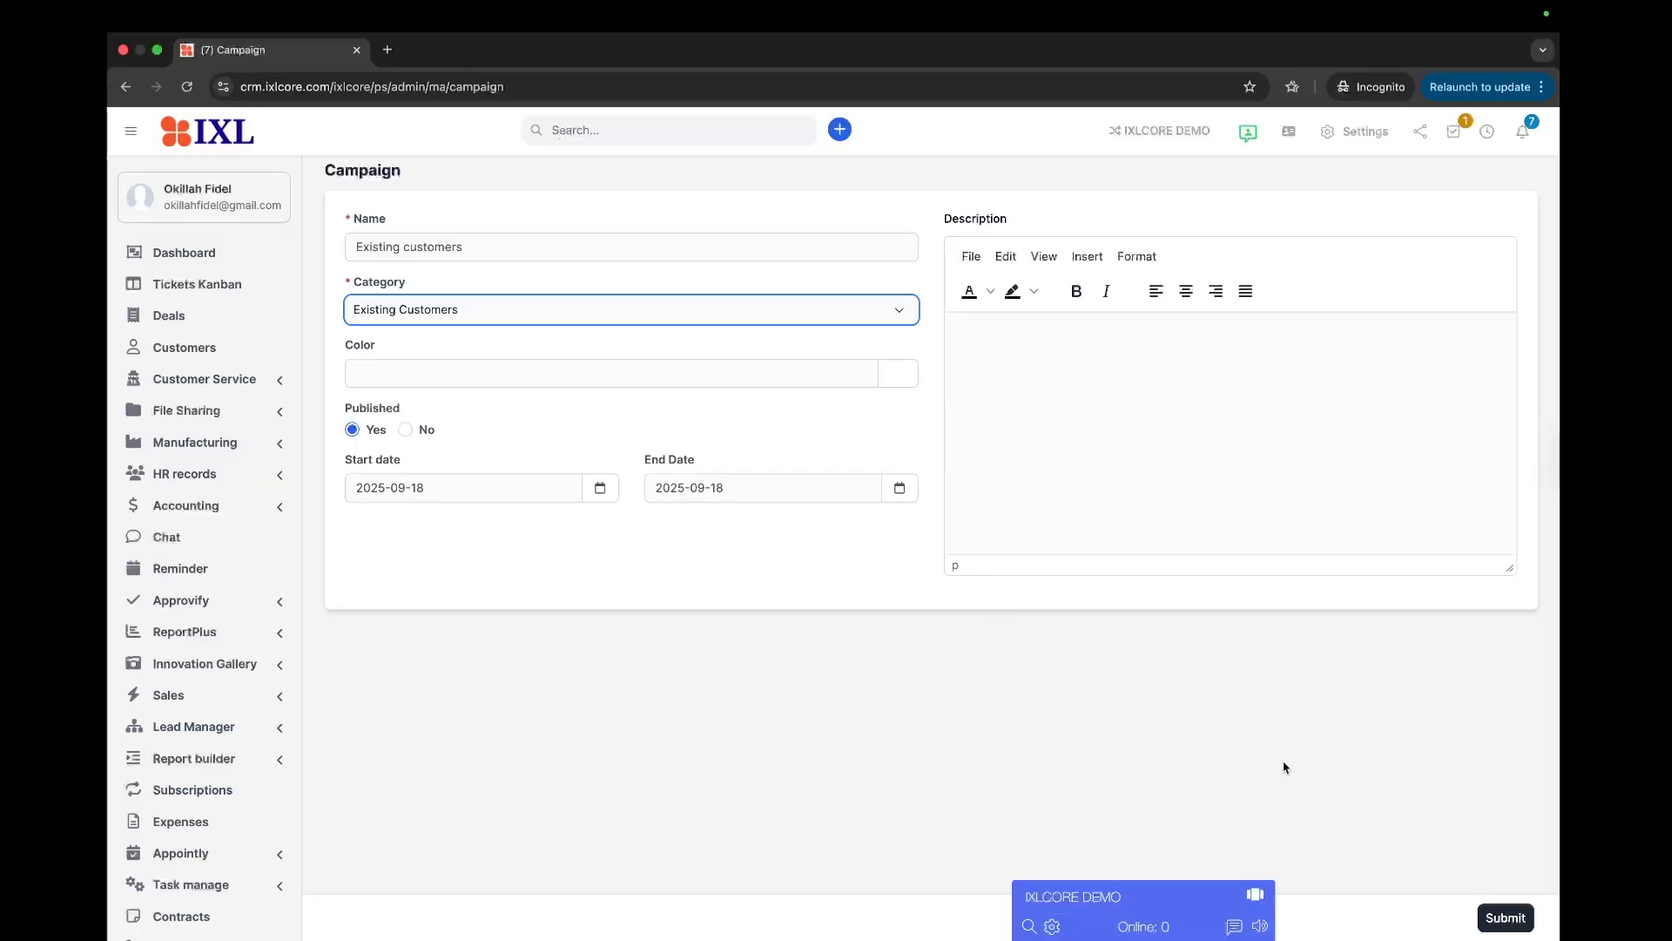
click(1505, 917)
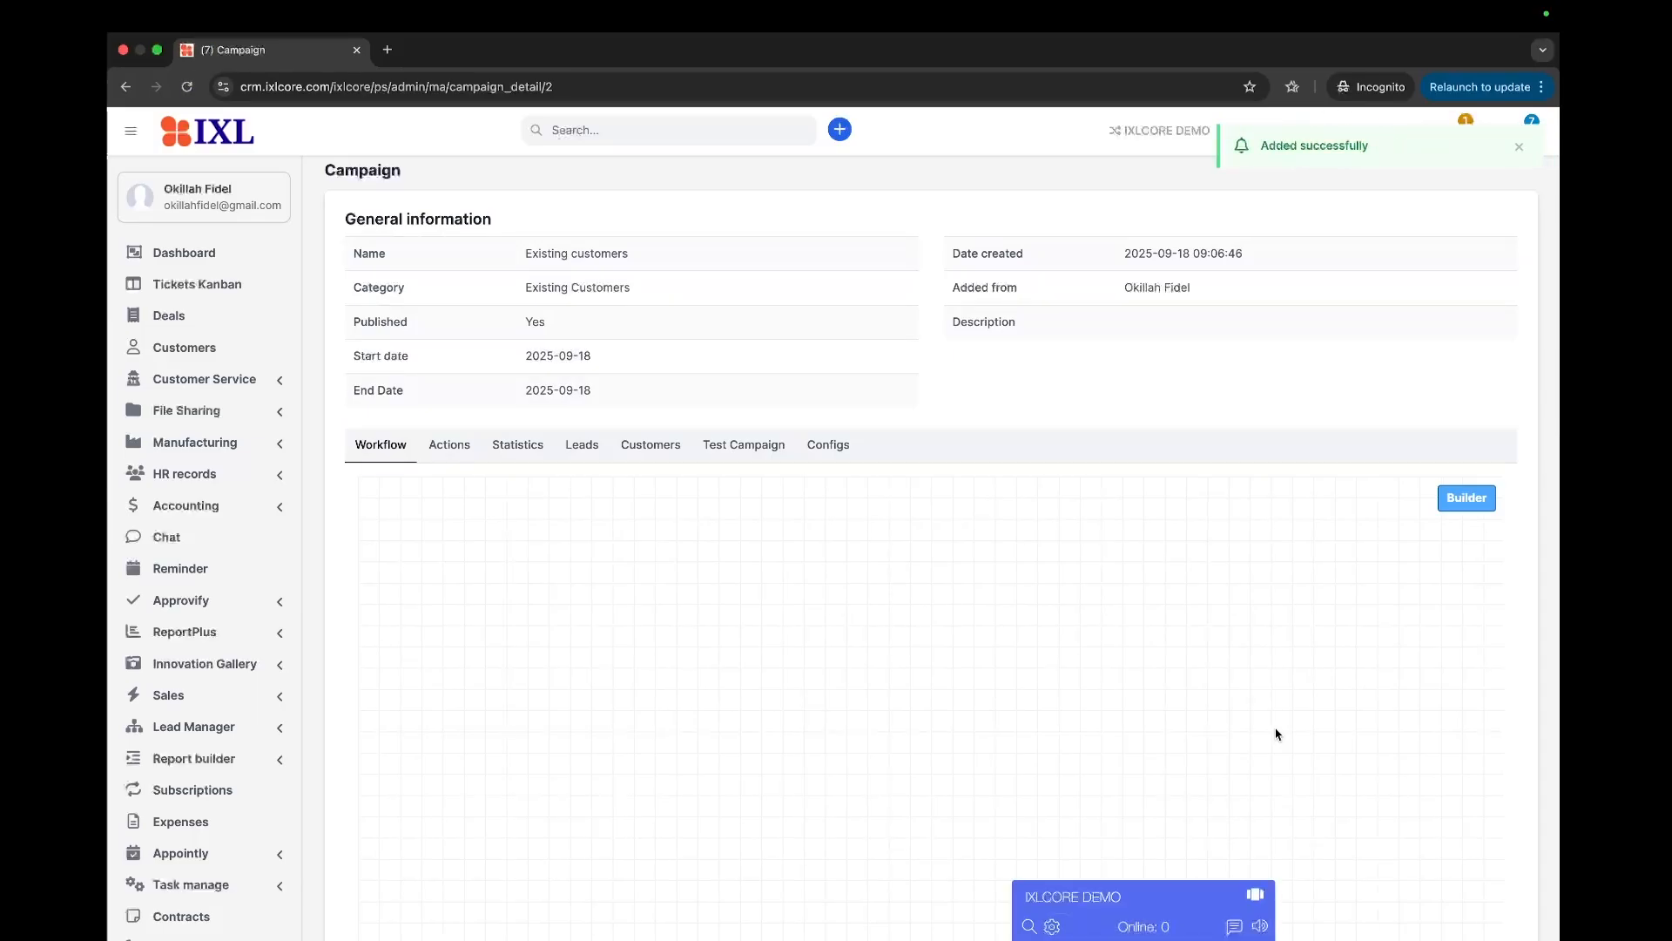
click(1463, 500)
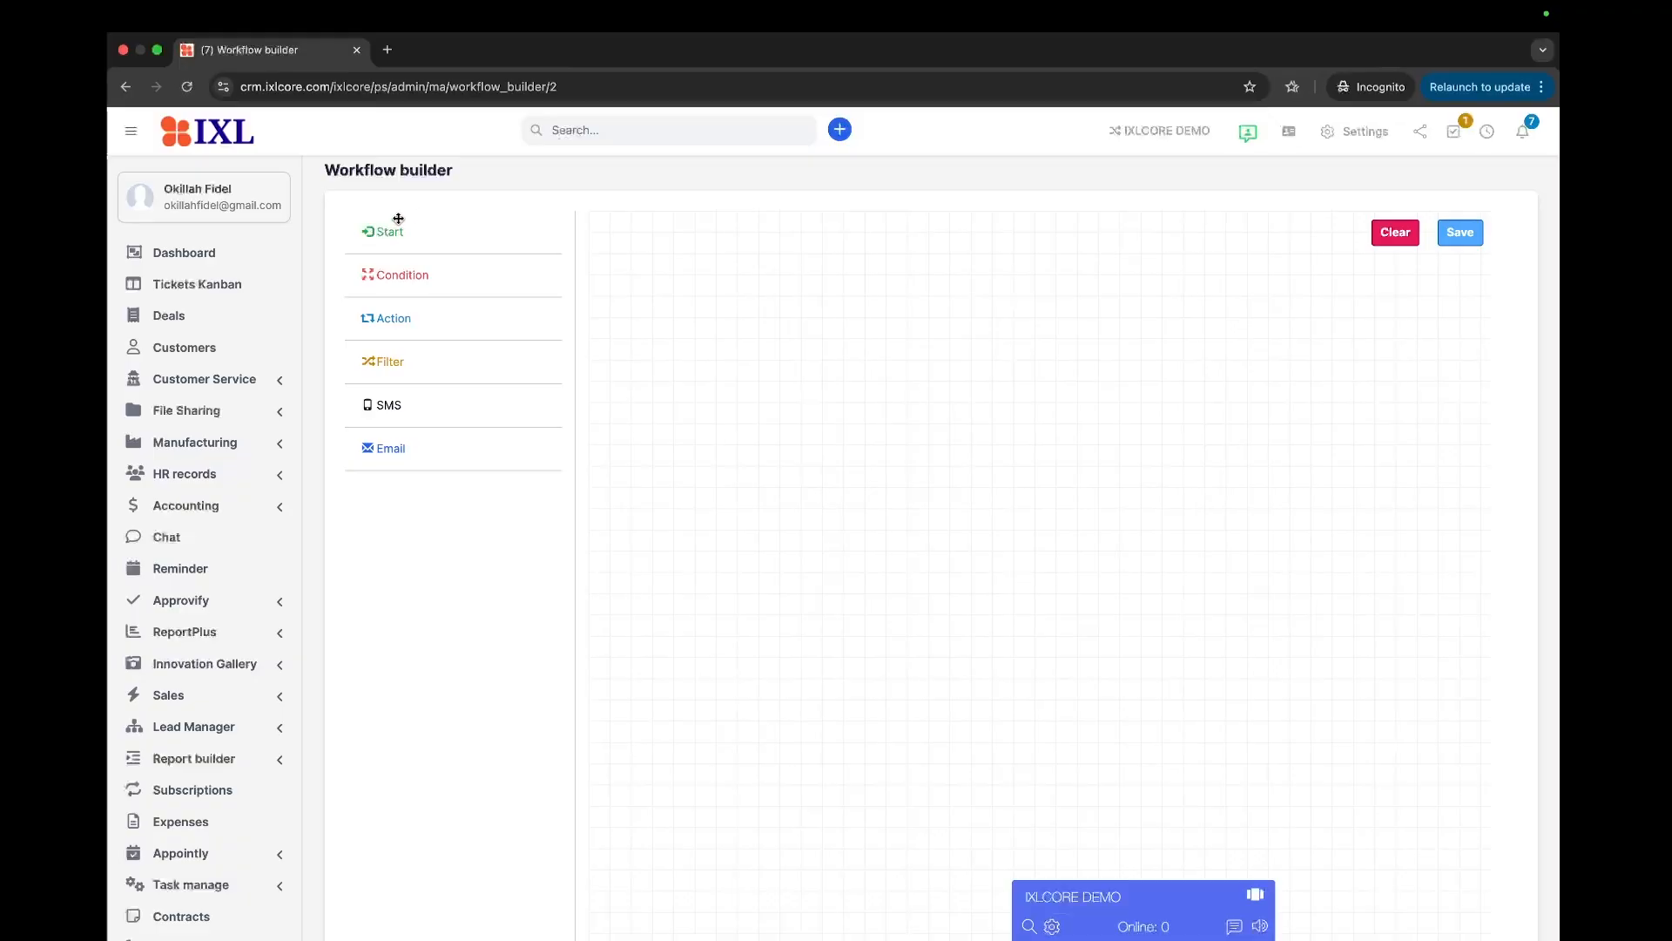
Add a Start node to the workflow with data type Customer and client data taken from Group.
drag(404, 231, 686, 278)
click(685, 278)
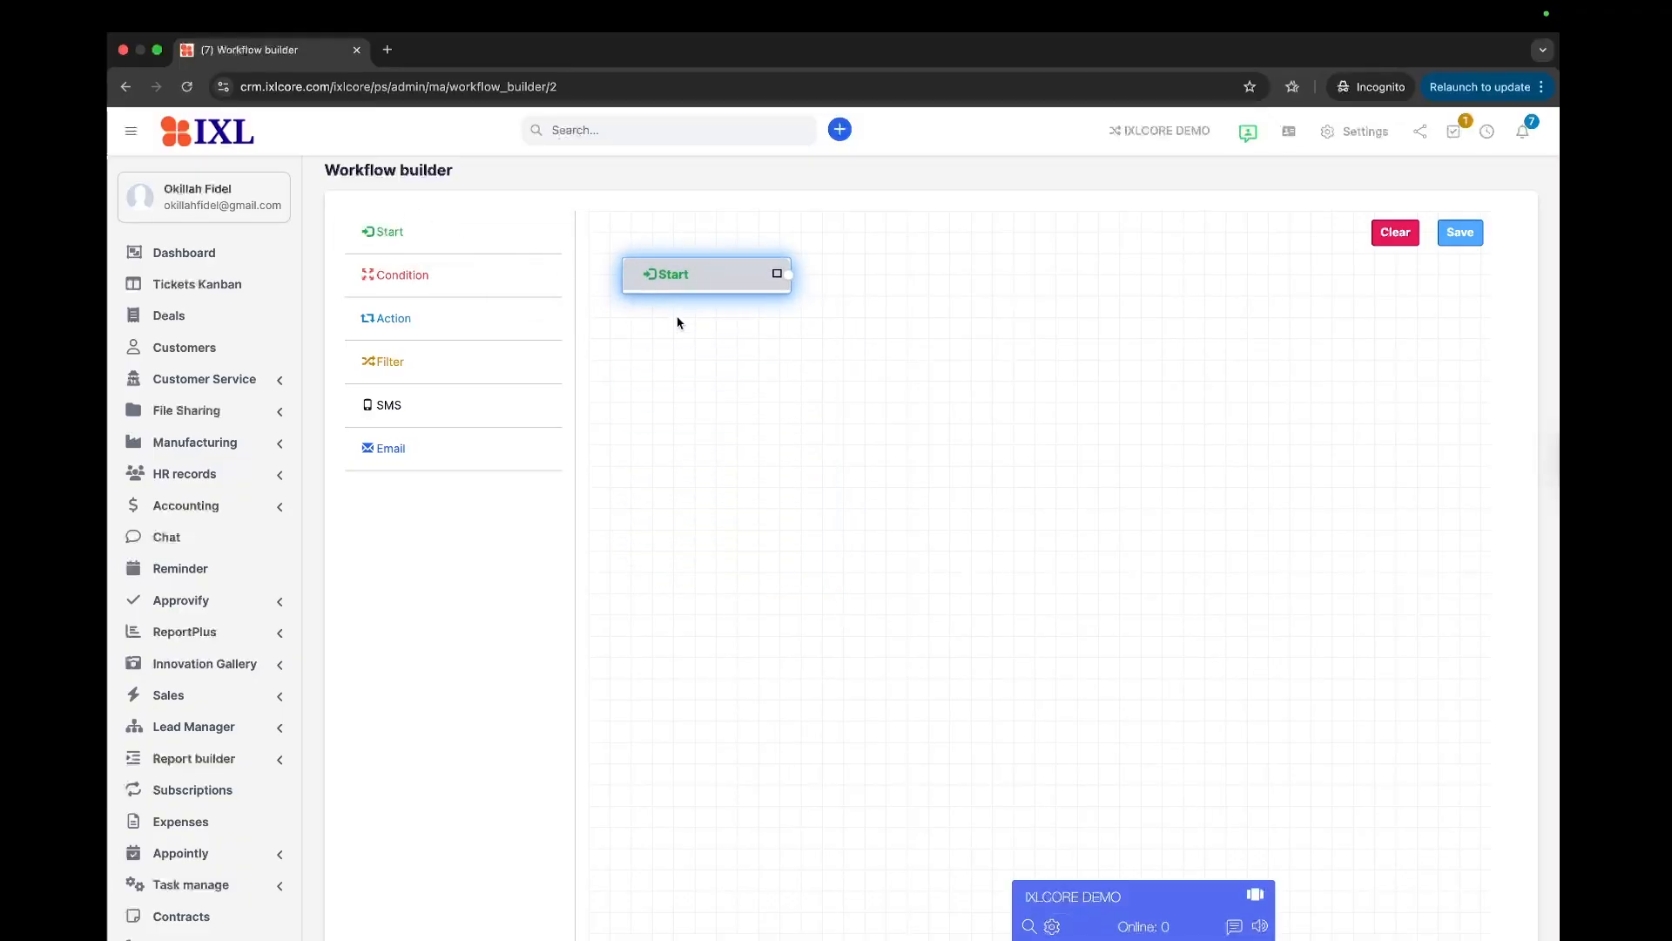
click(703, 280)
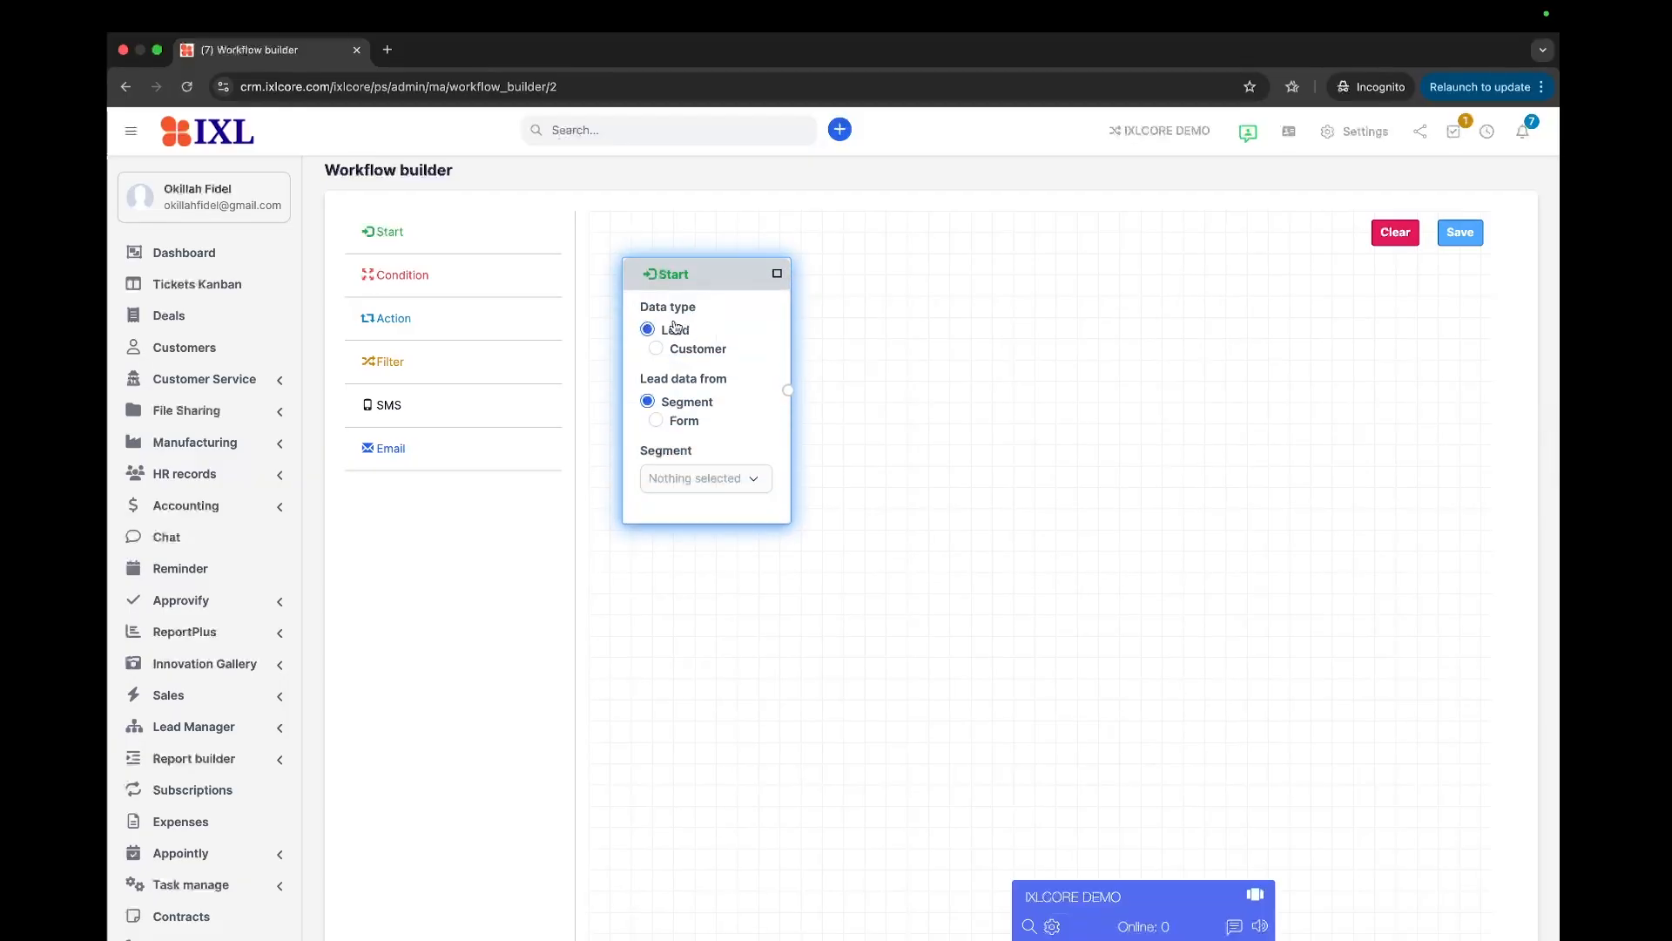
click(657, 349)
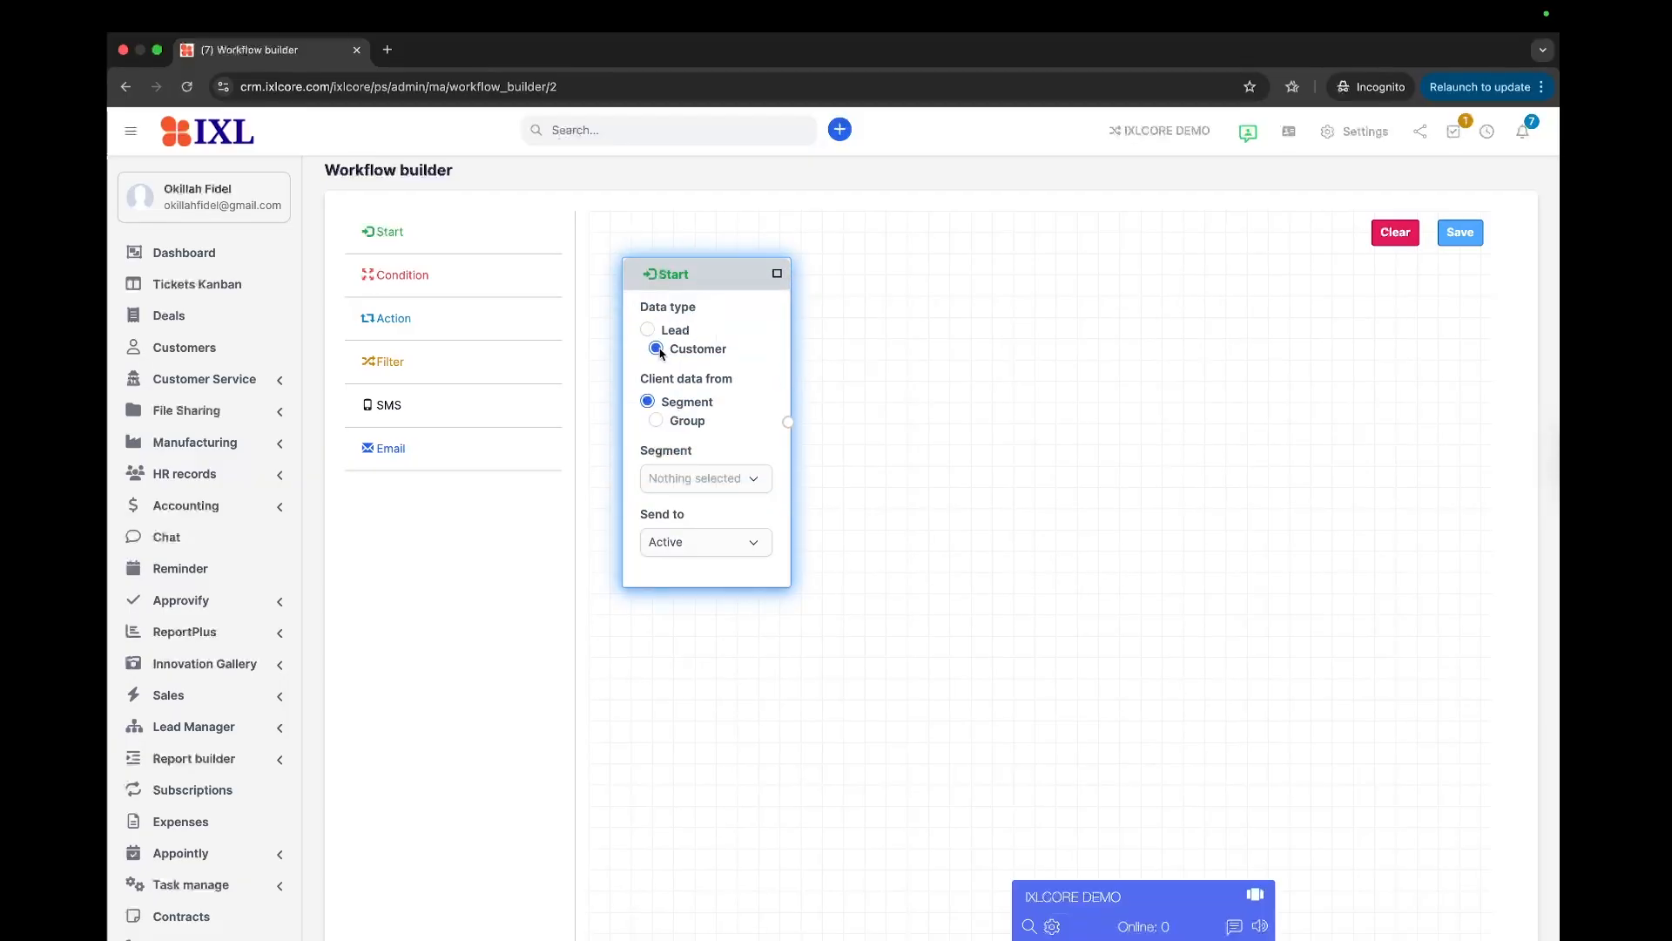
click(657, 421)
Try the "auditng firm" customer group in the Start node and reset the group to All.
click(675, 488)
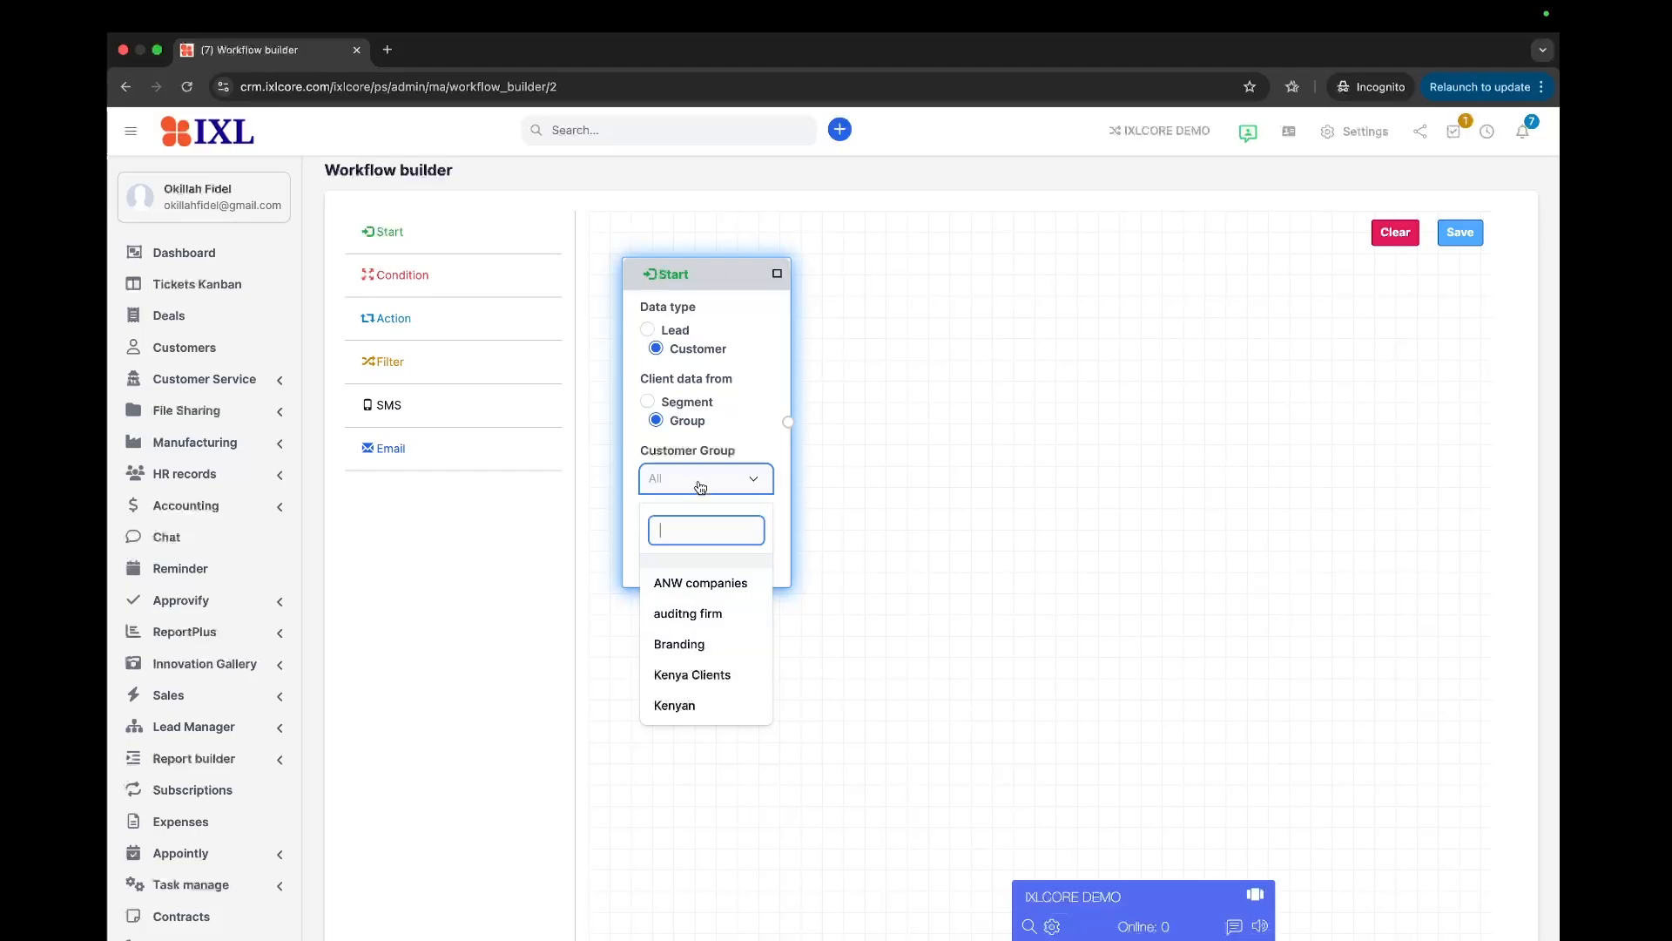
click(667, 487)
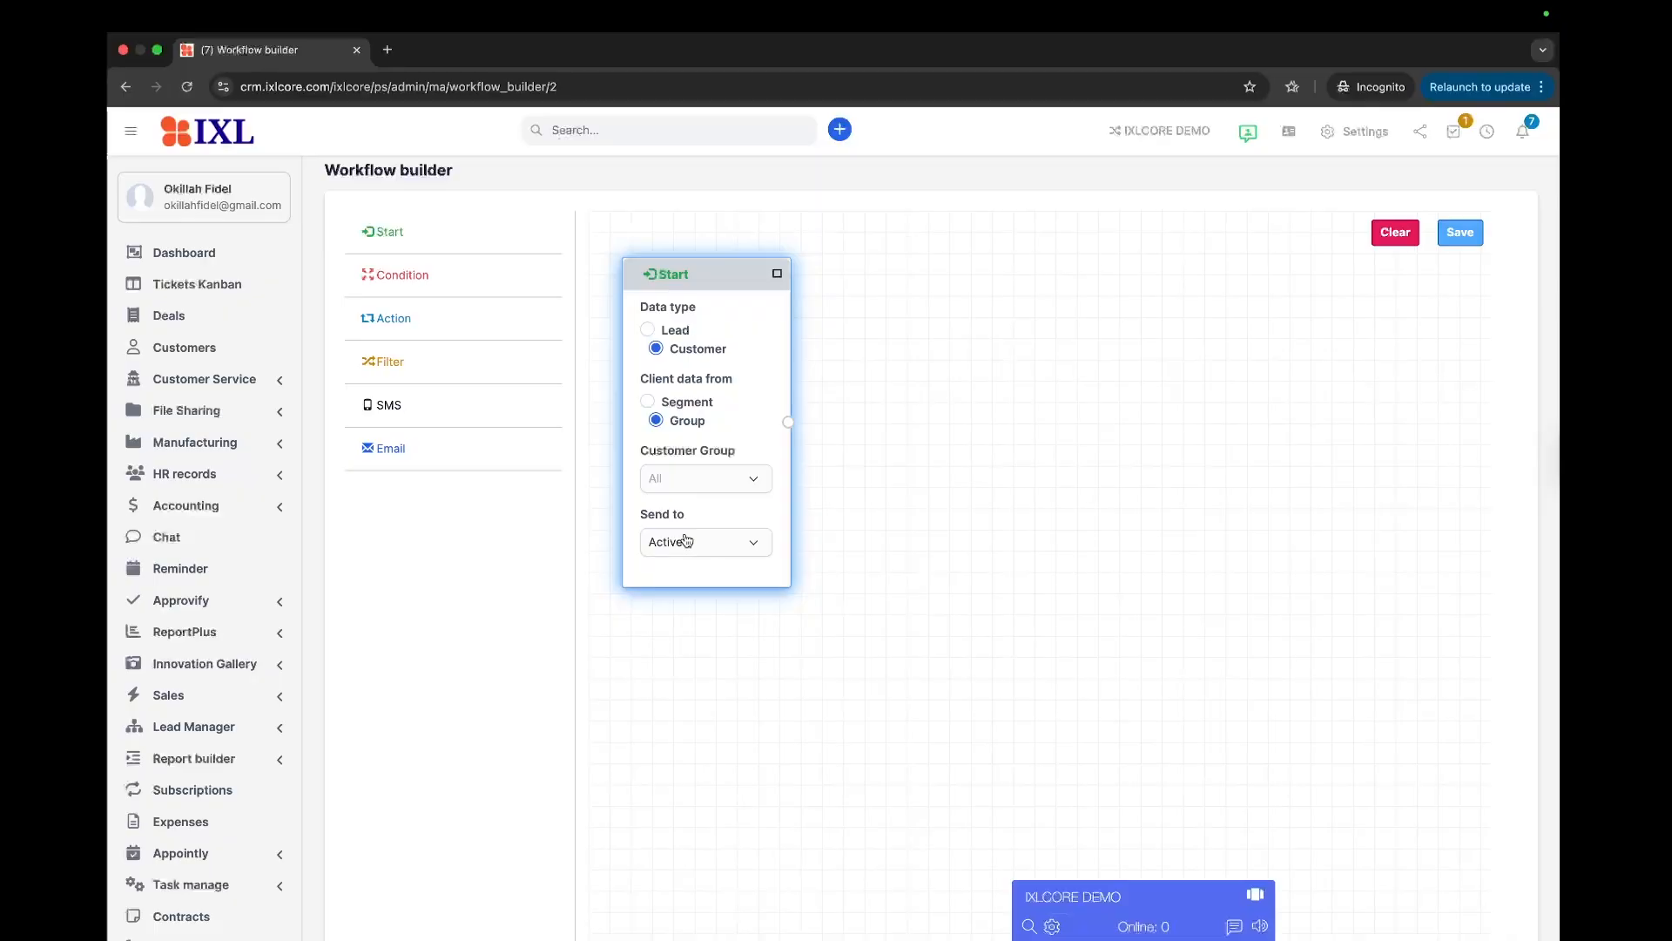
click(696, 479)
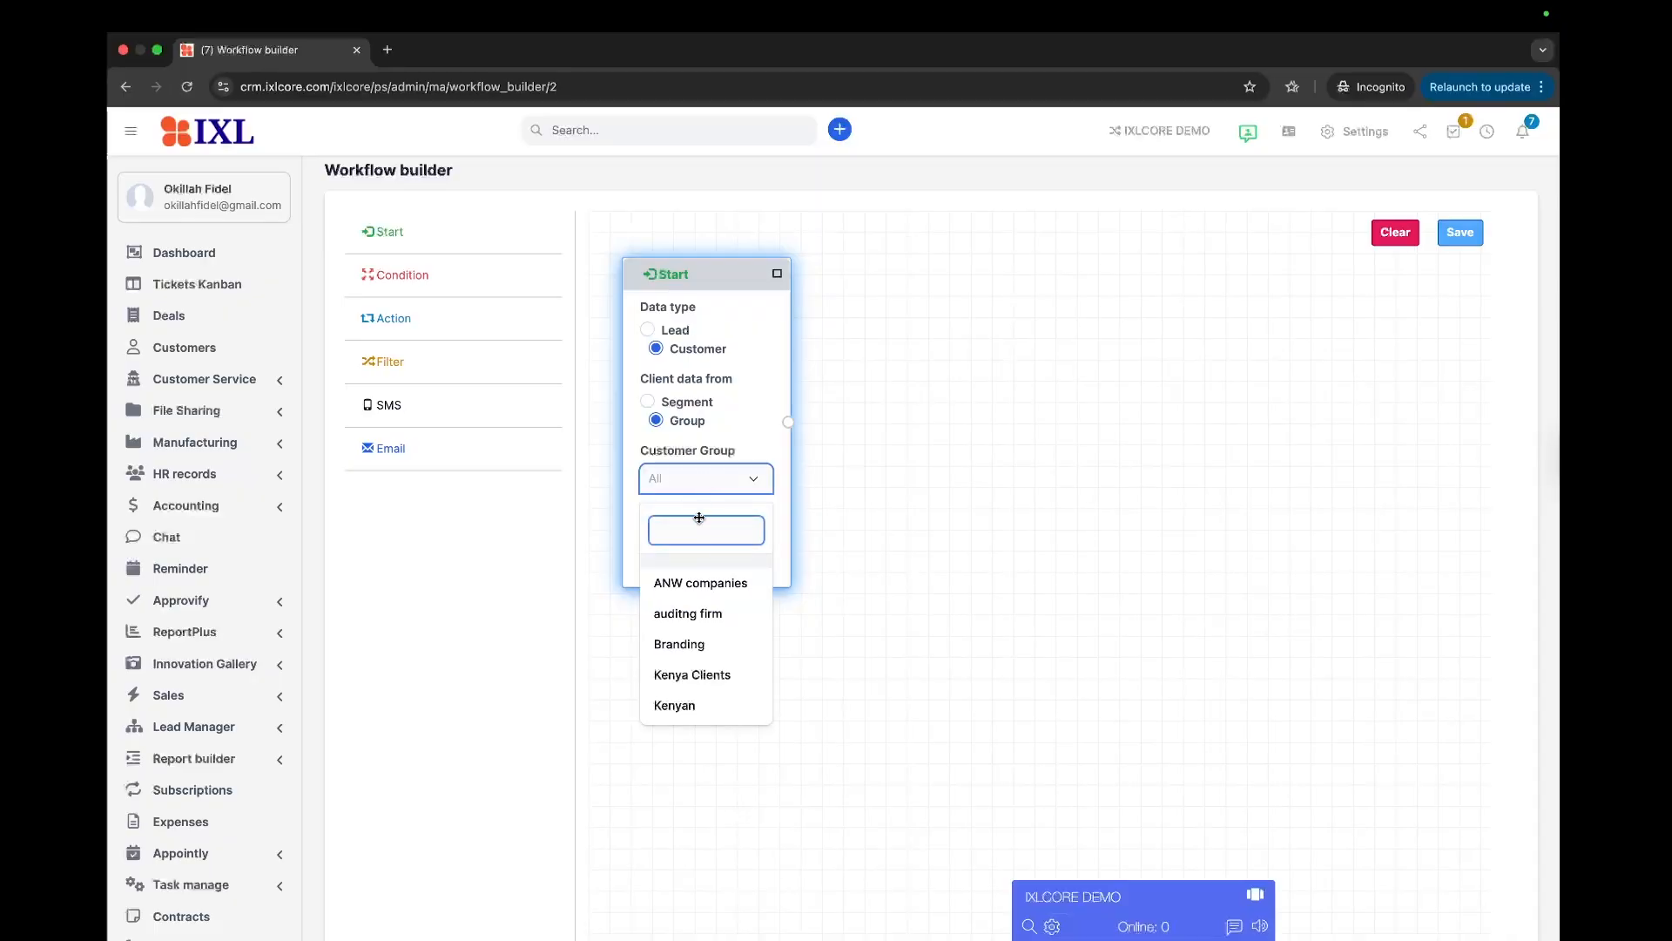
click(702, 612)
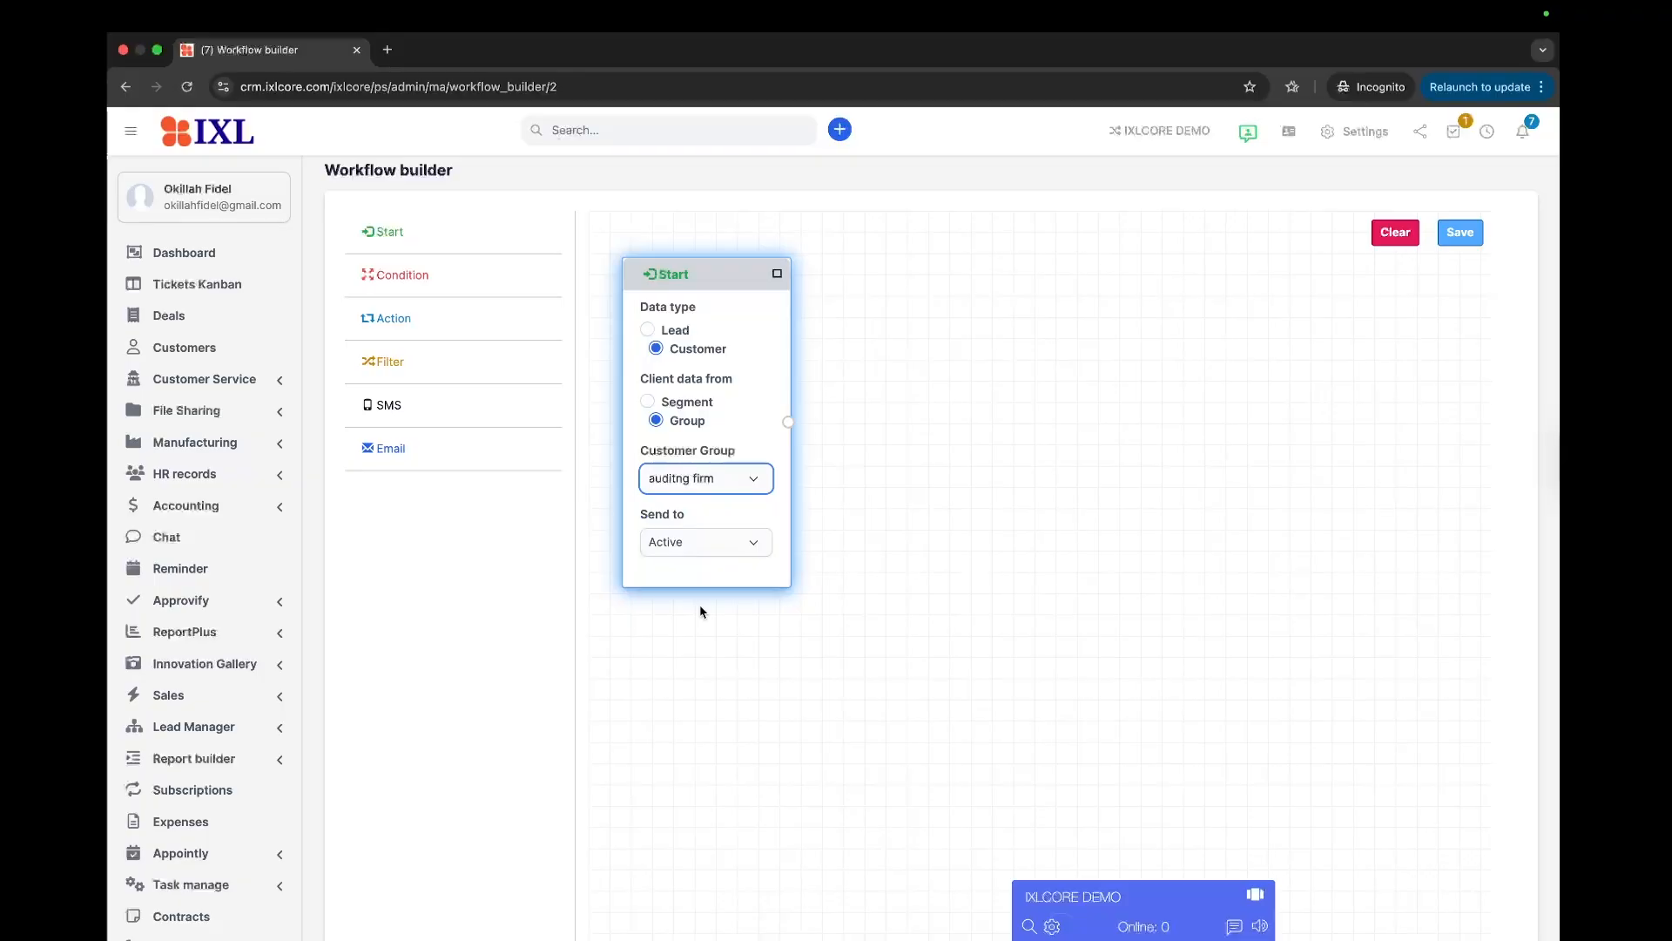
click(740, 478)
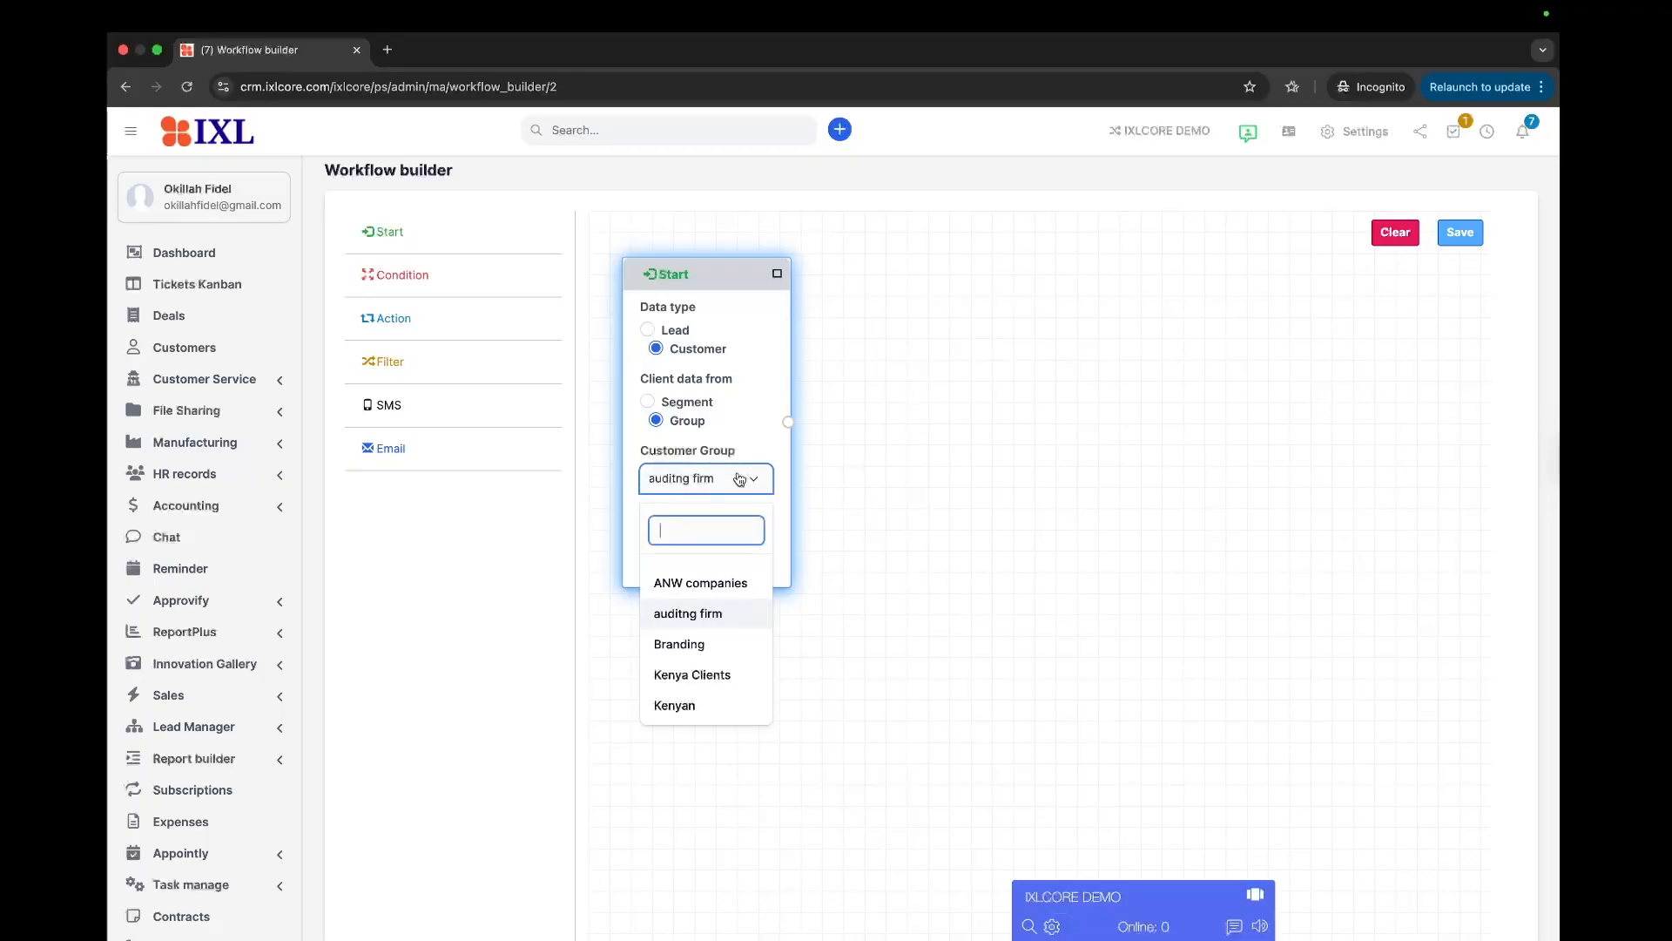
click(688, 565)
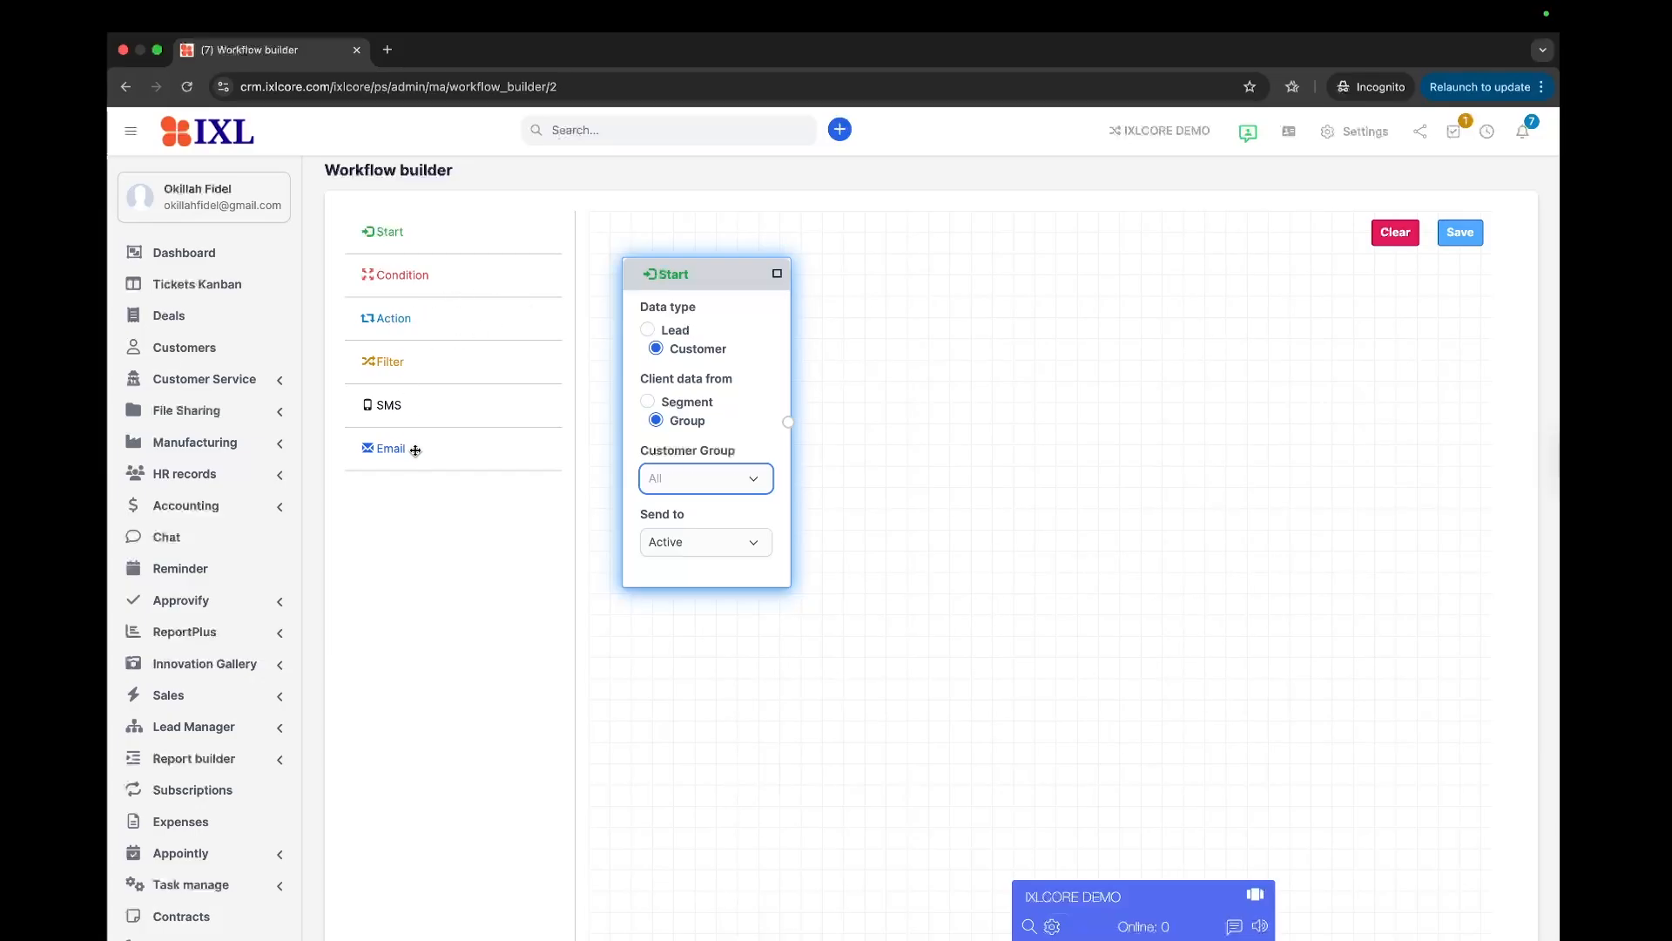
Add an Email node beside the Start node that sends the "Existing customers" email after 10 days.
drag(416, 451, 970, 405)
drag(1075, 409, 966, 284)
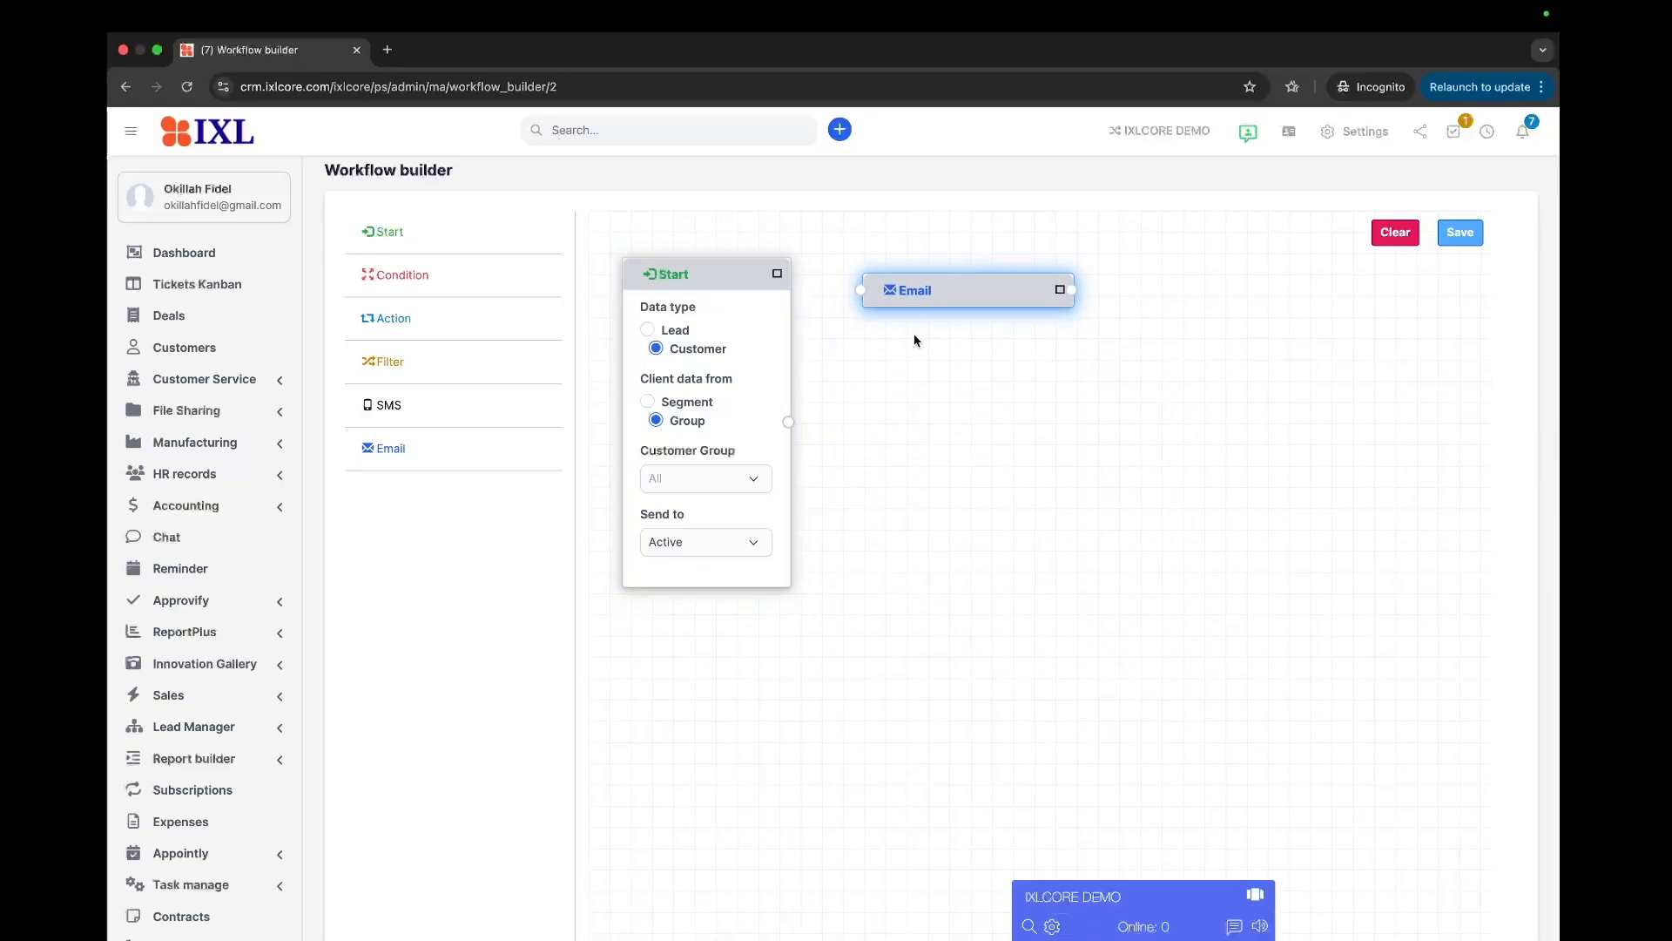
click(977, 291)
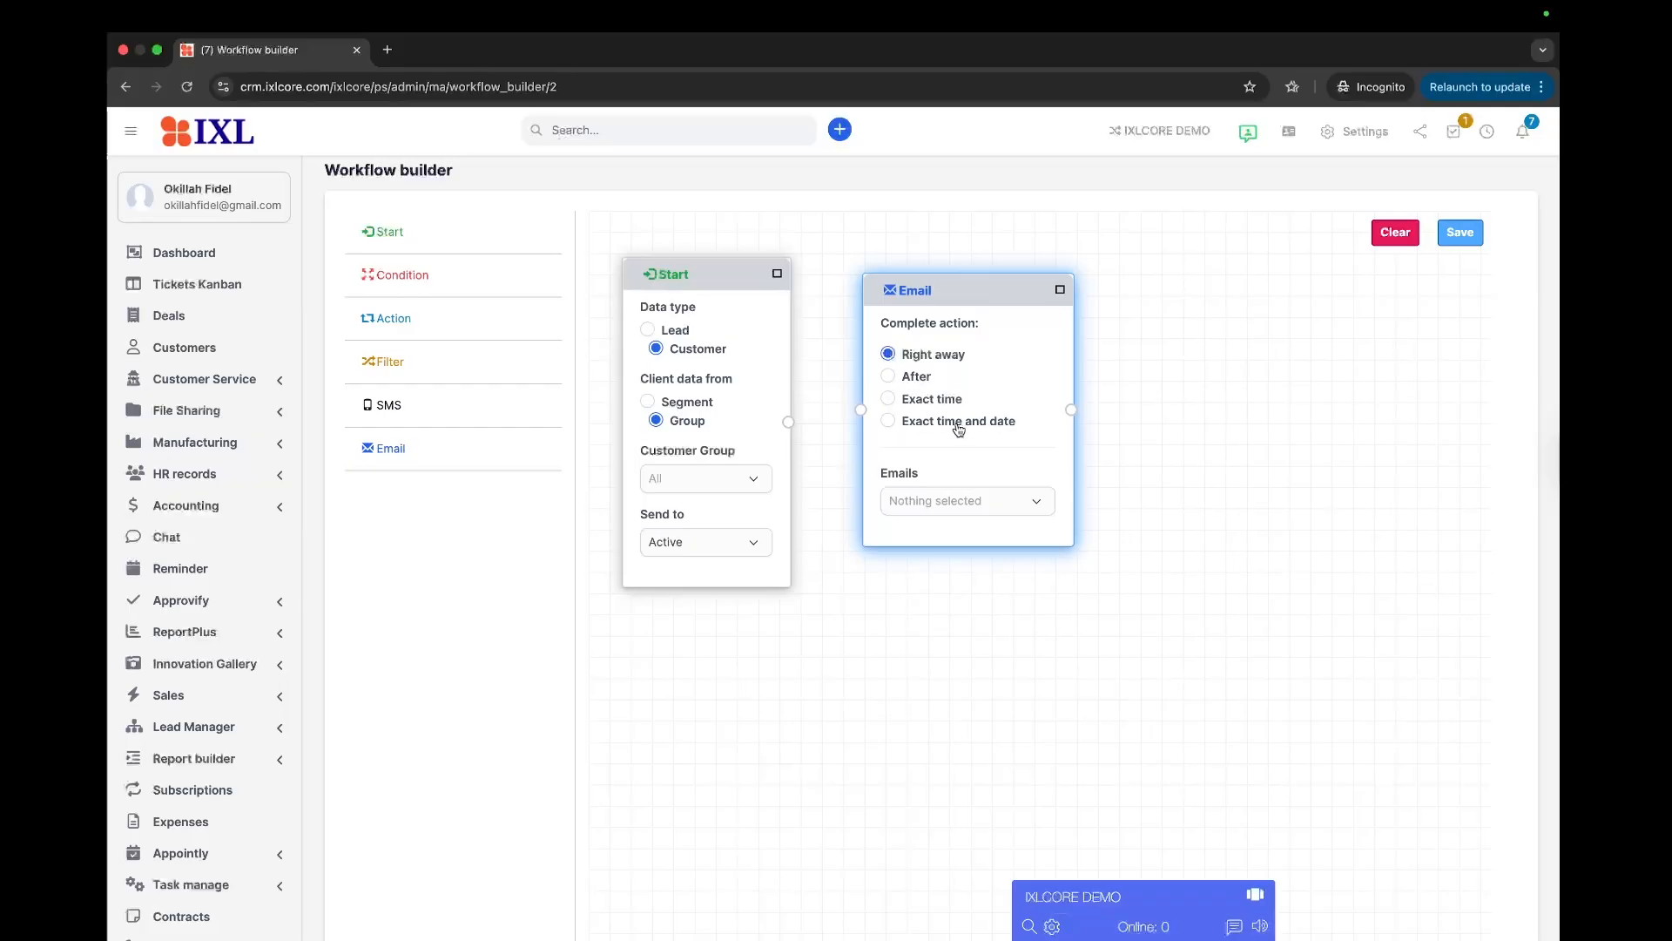
click(890, 377)
click(1043, 463)
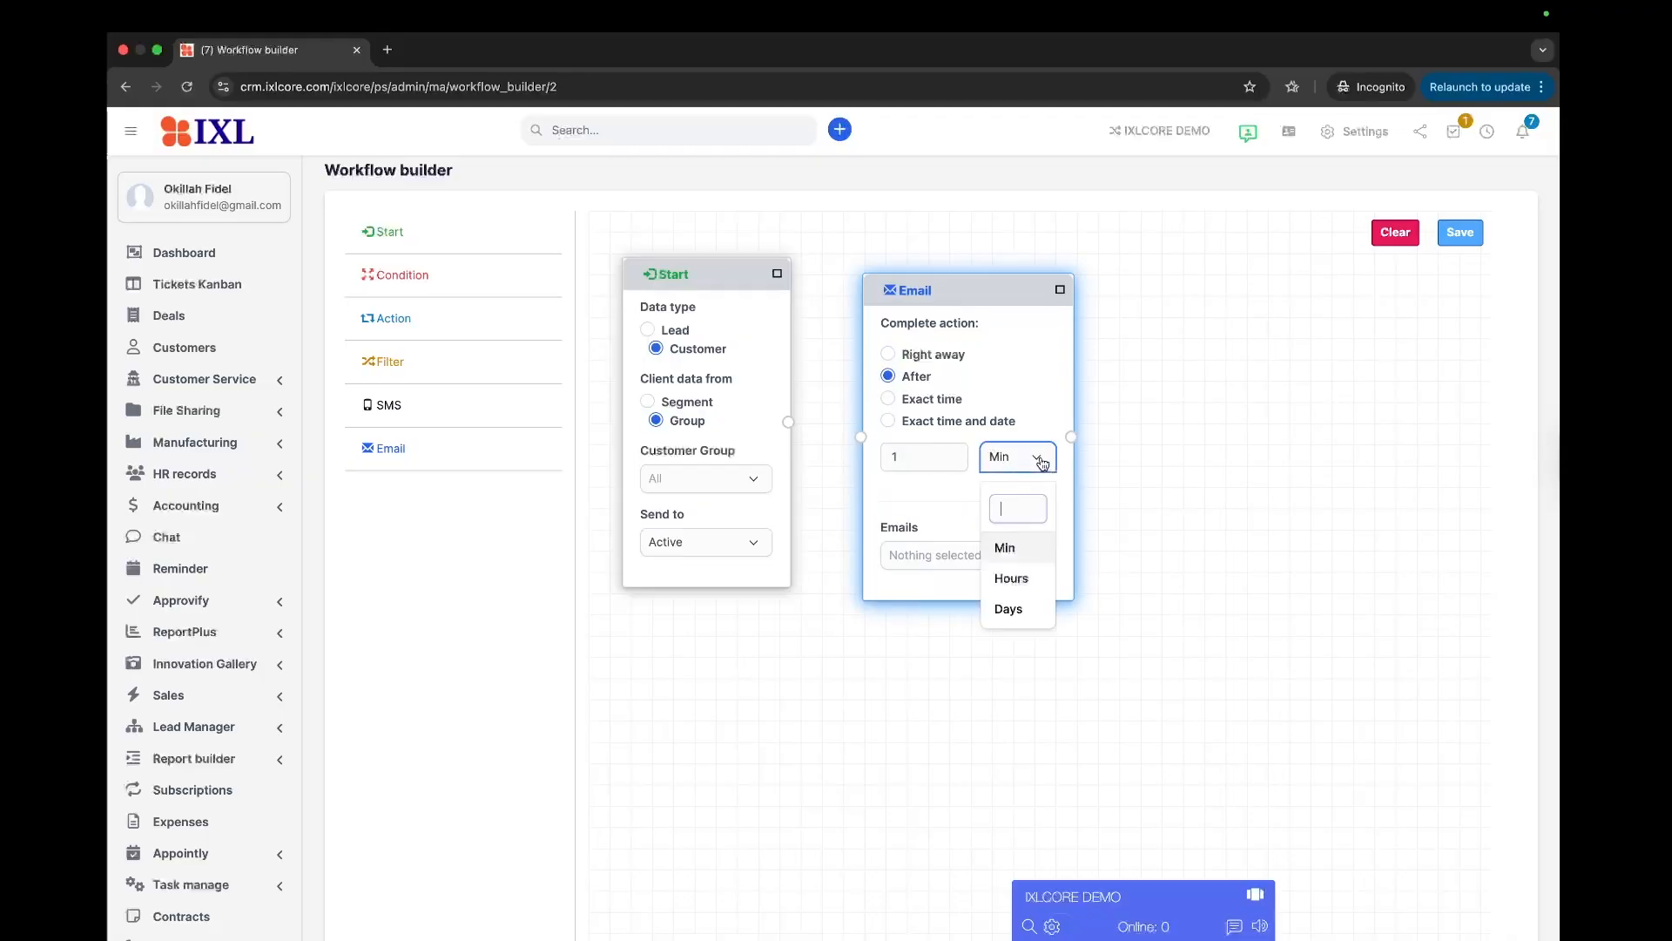
click(1009, 608)
click(913, 464)
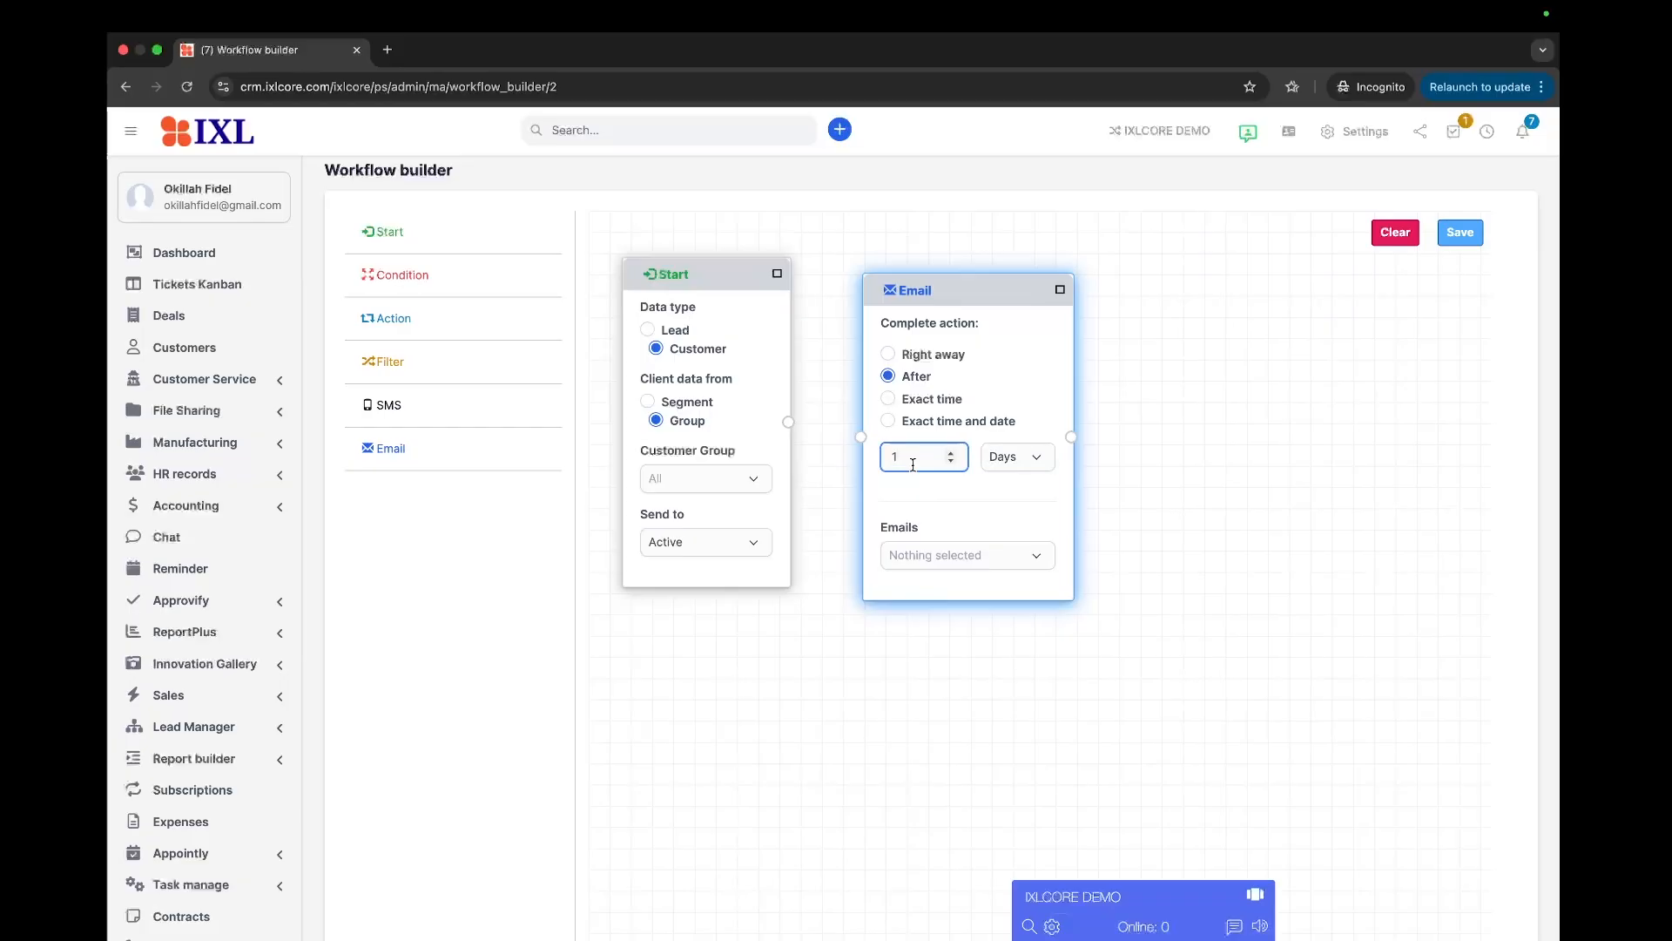
click(935, 555)
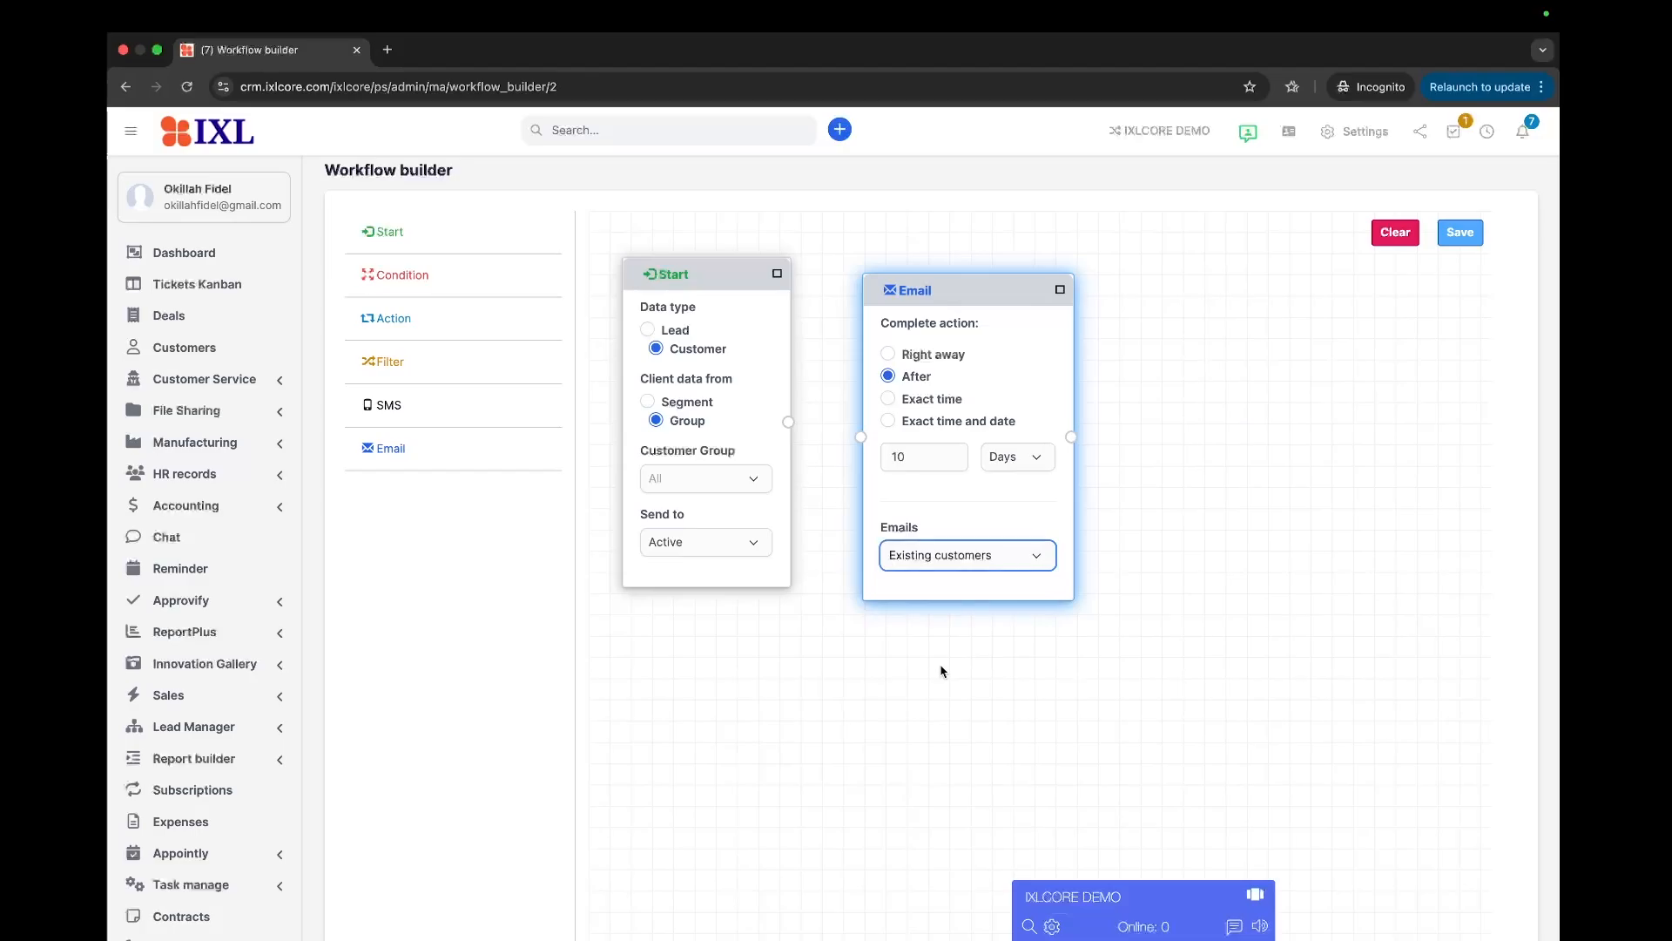
Connect the Start node's output to the Email node and align the Email node level with Start.
drag(788, 422, 859, 434)
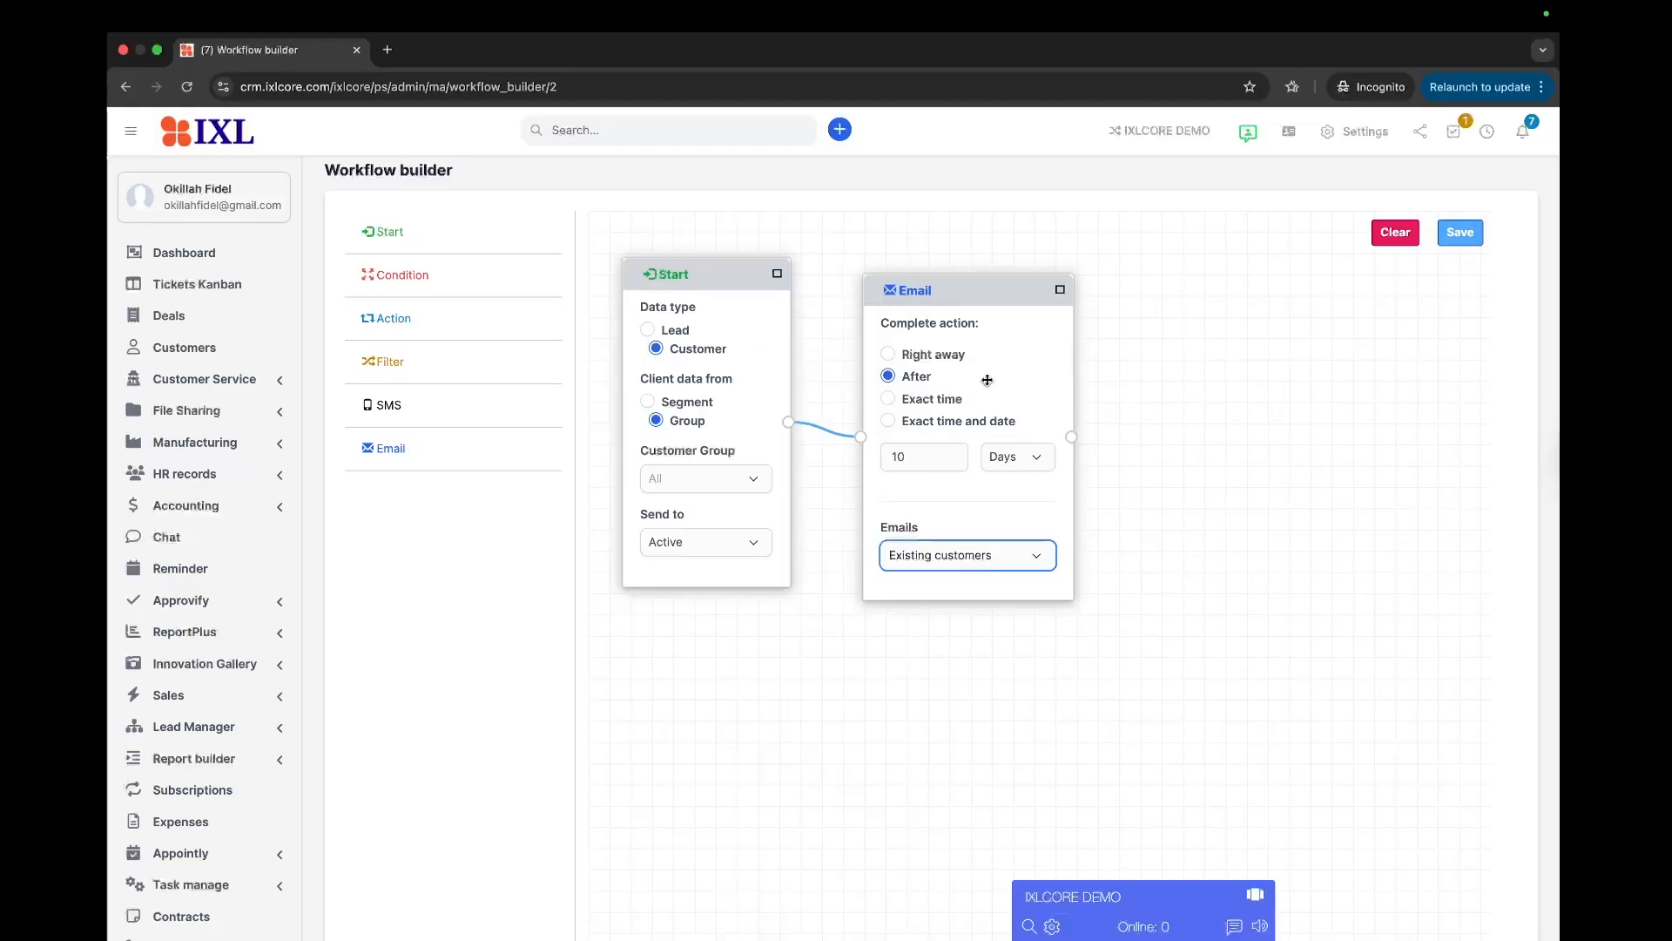
drag(1002, 297, 1002, 282)
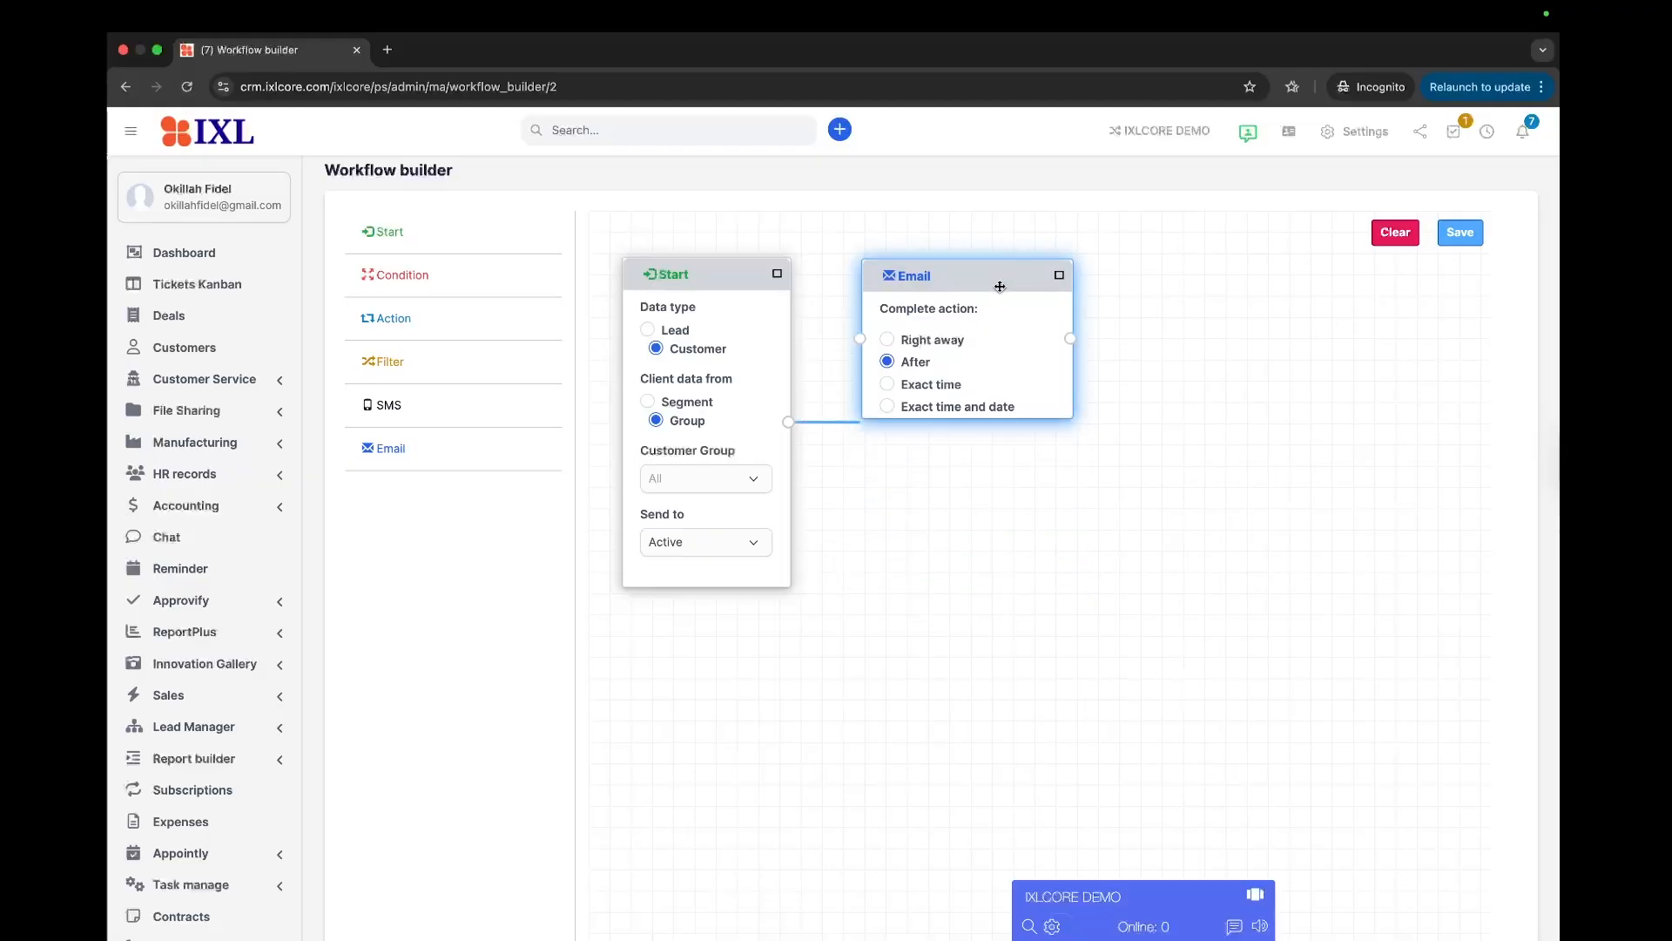
click(1011, 287)
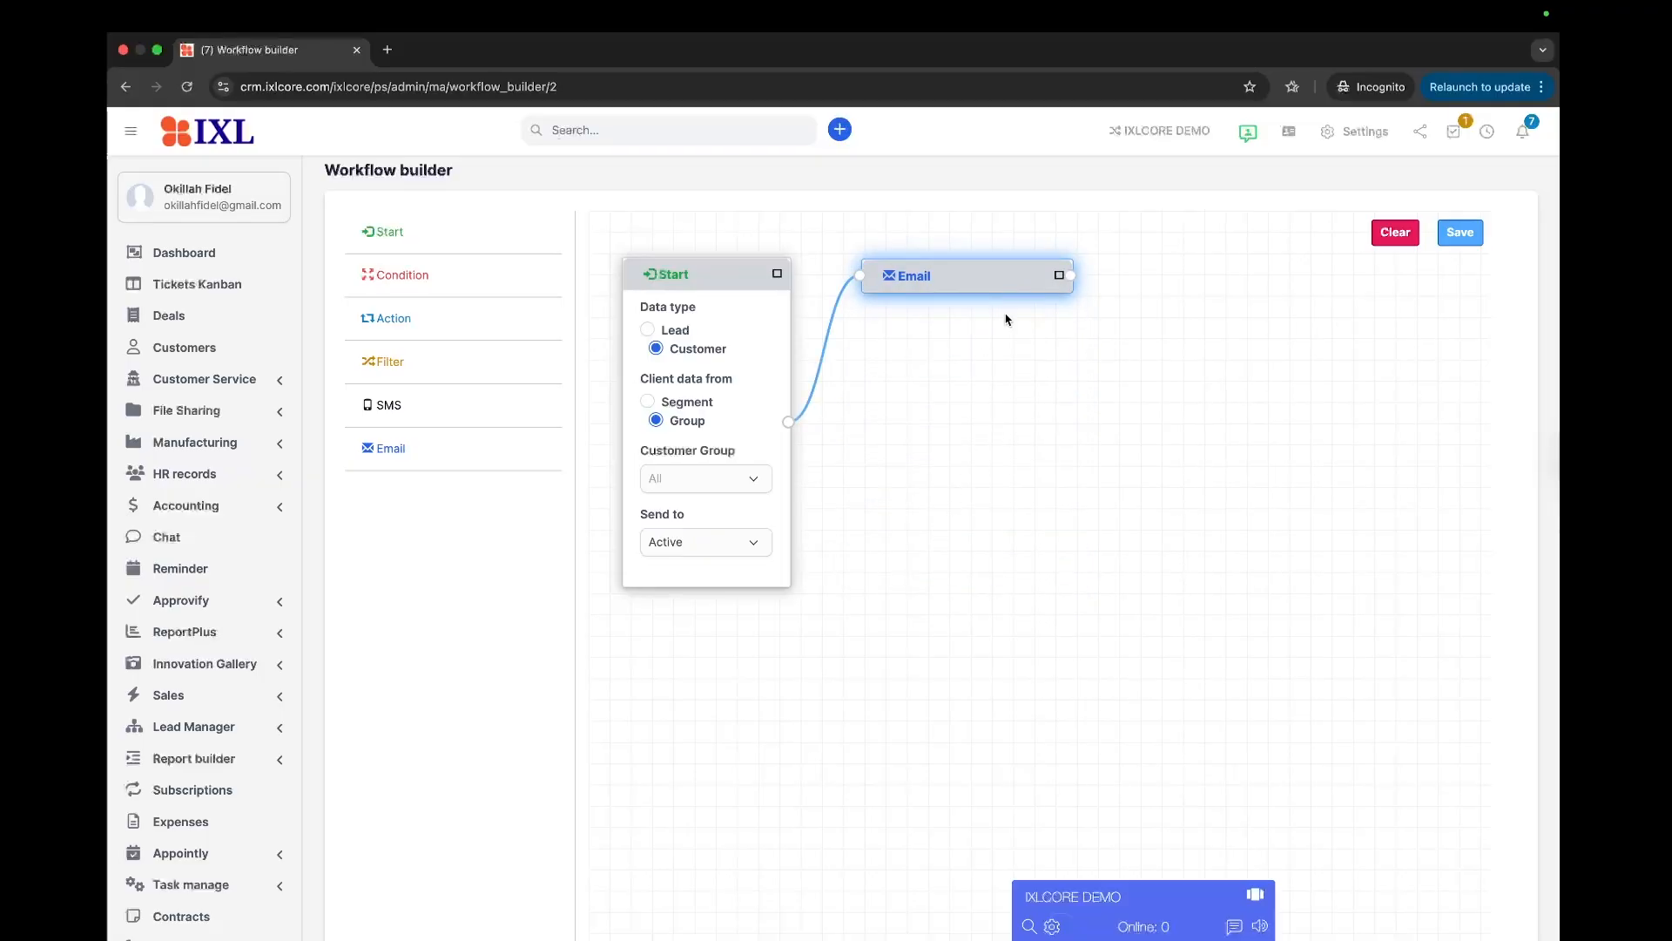
click(1060, 275)
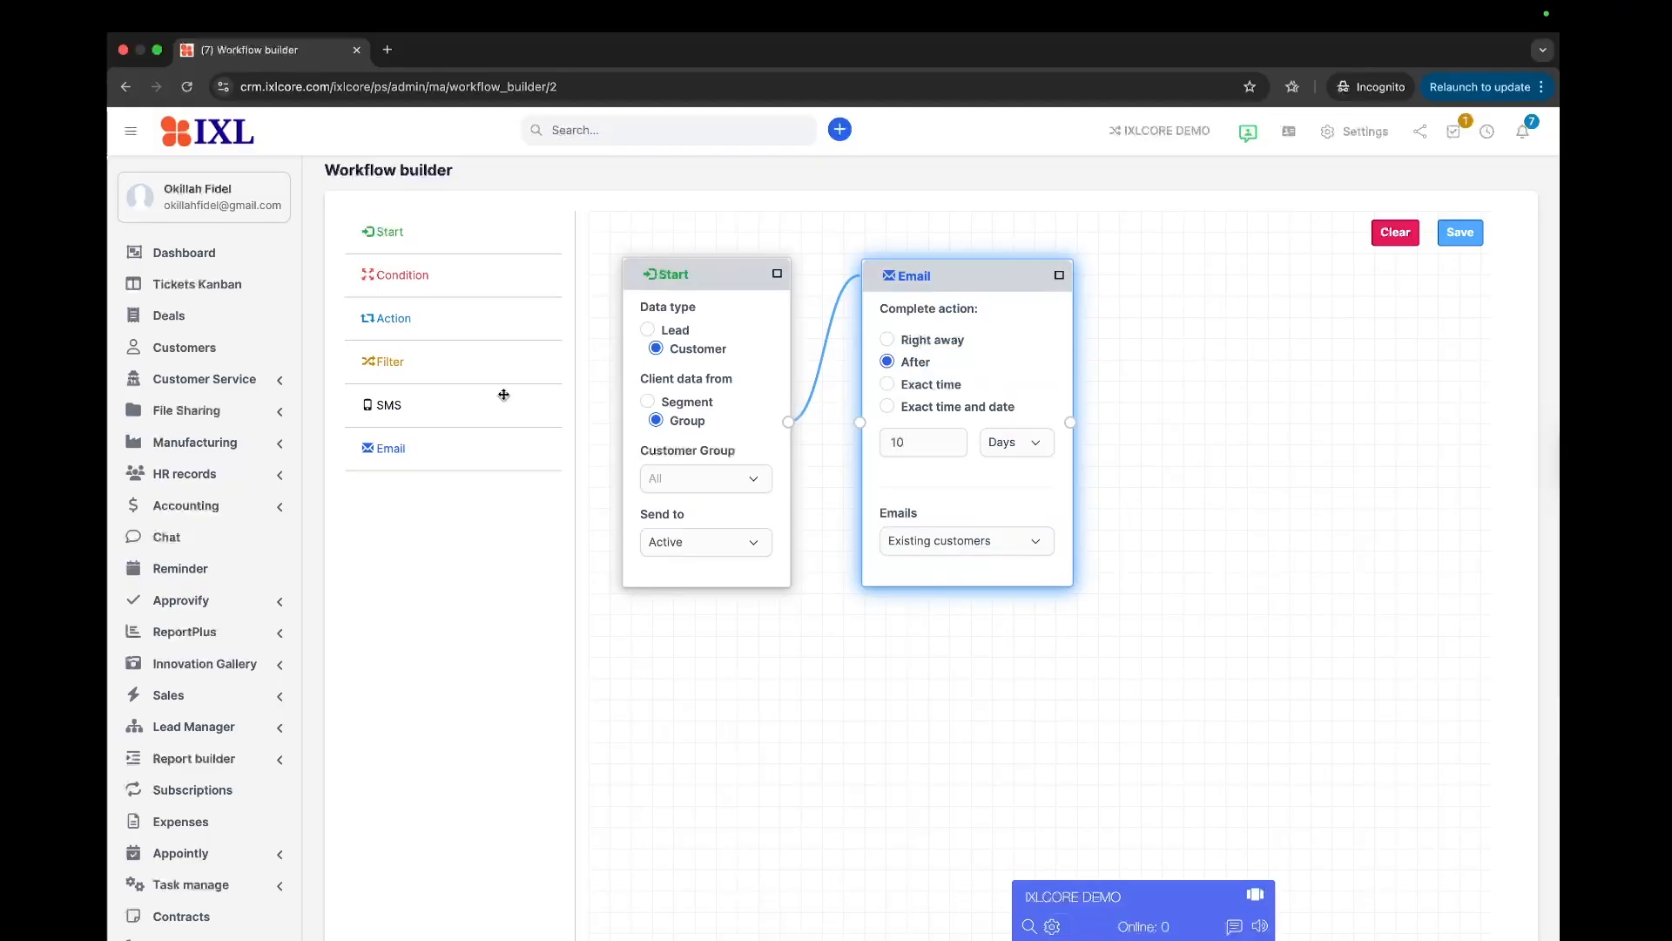
mouse_move(928, 280)
mouse_down()
mouse_move(981, 280)
mouse_move(919, 282)
mouse_up()
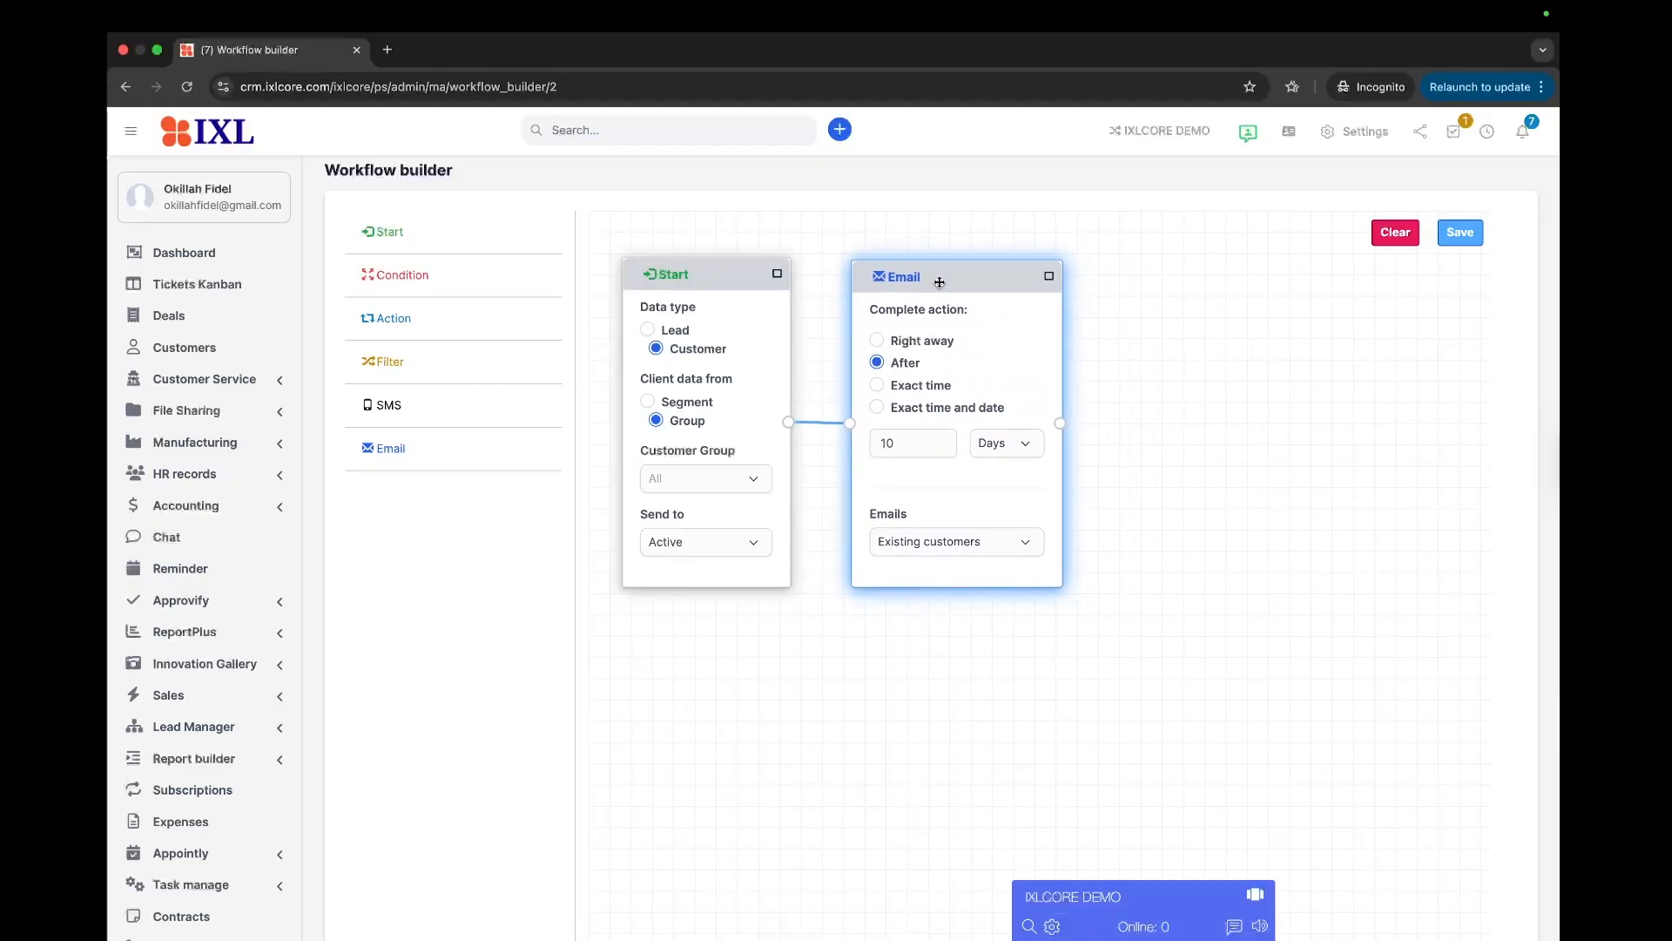
click(938, 280)
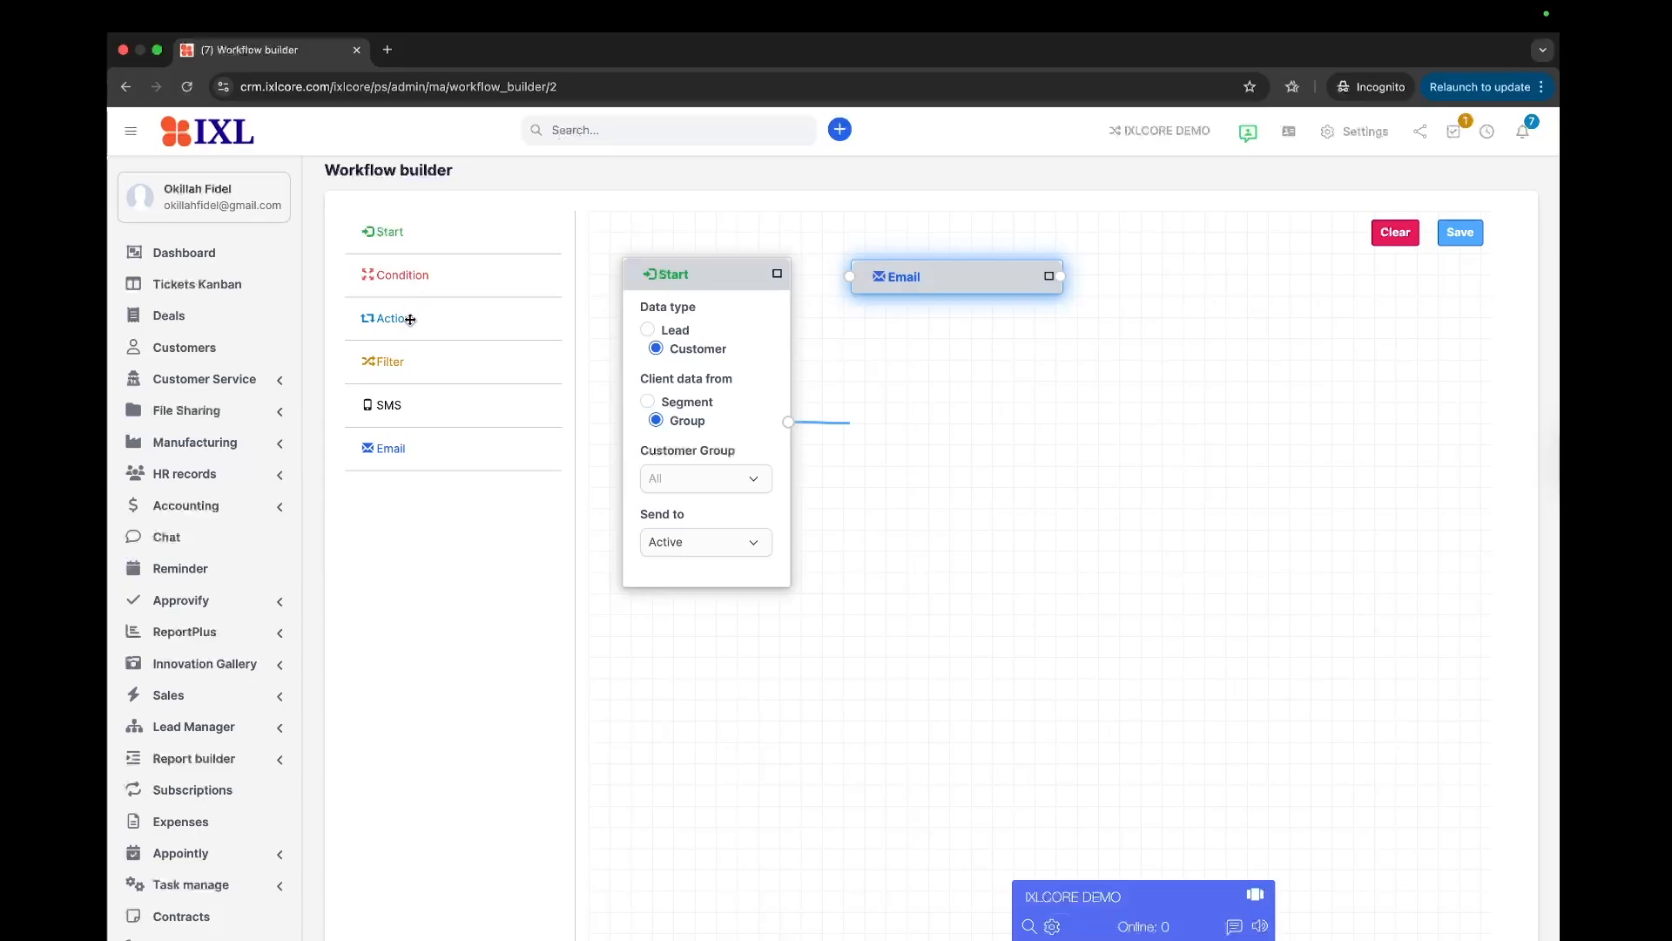
Add an Action node beside the Email node and review its available action types.
drag(432, 320, 1191, 390)
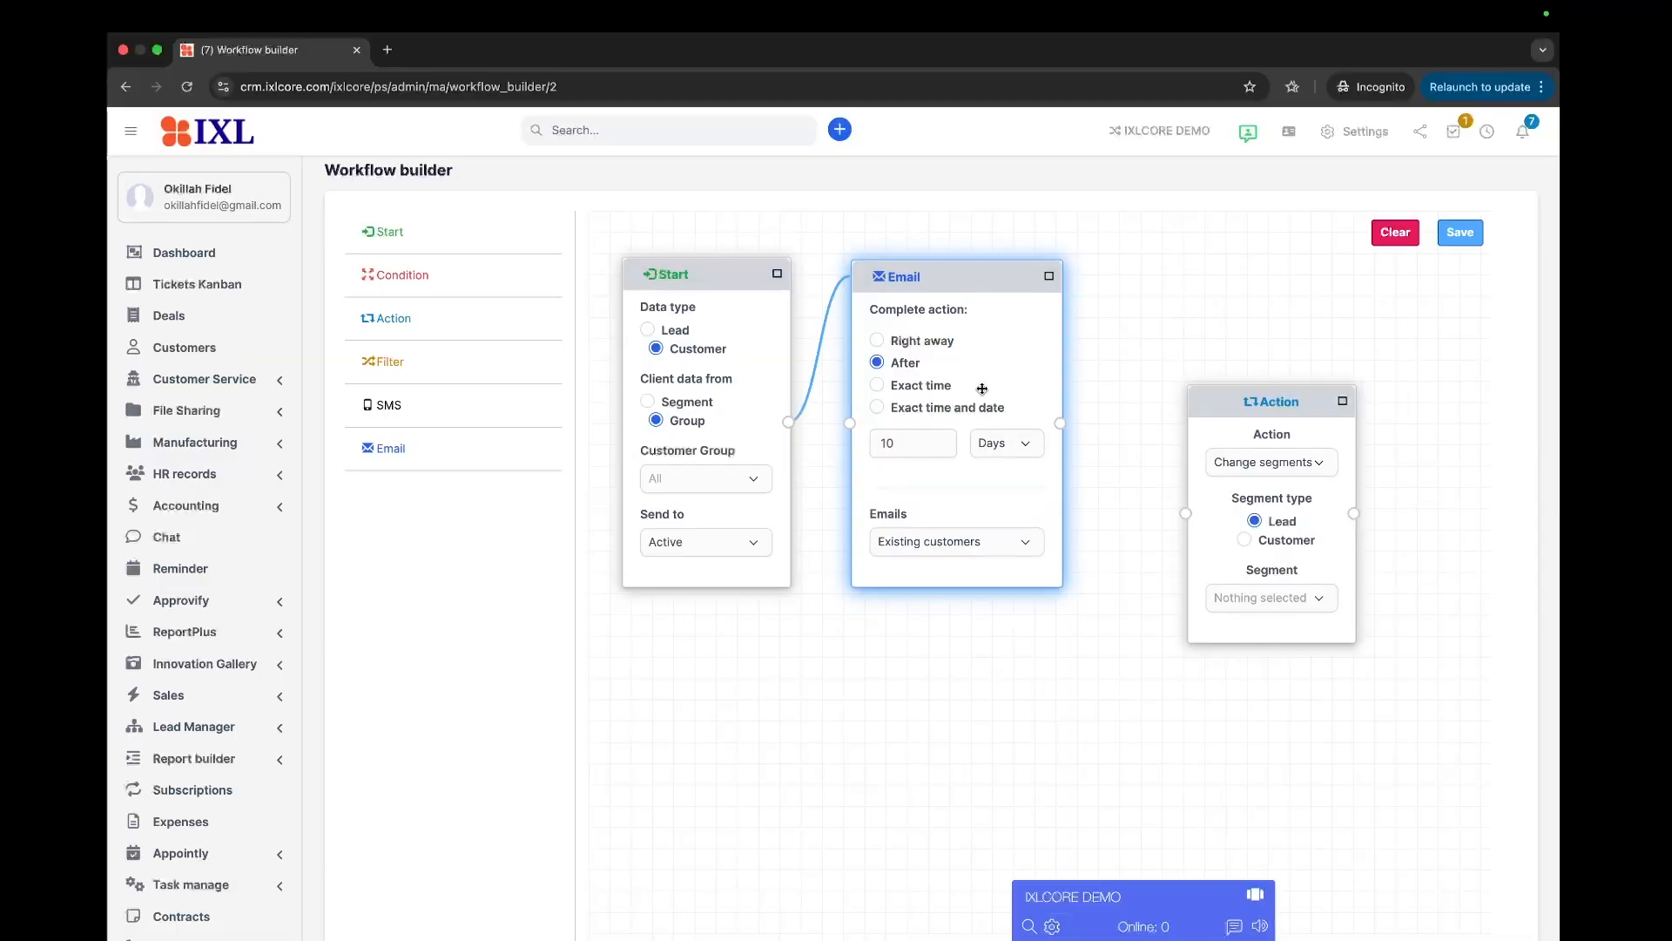
drag(1243, 391, 1263, 278)
click(1228, 353)
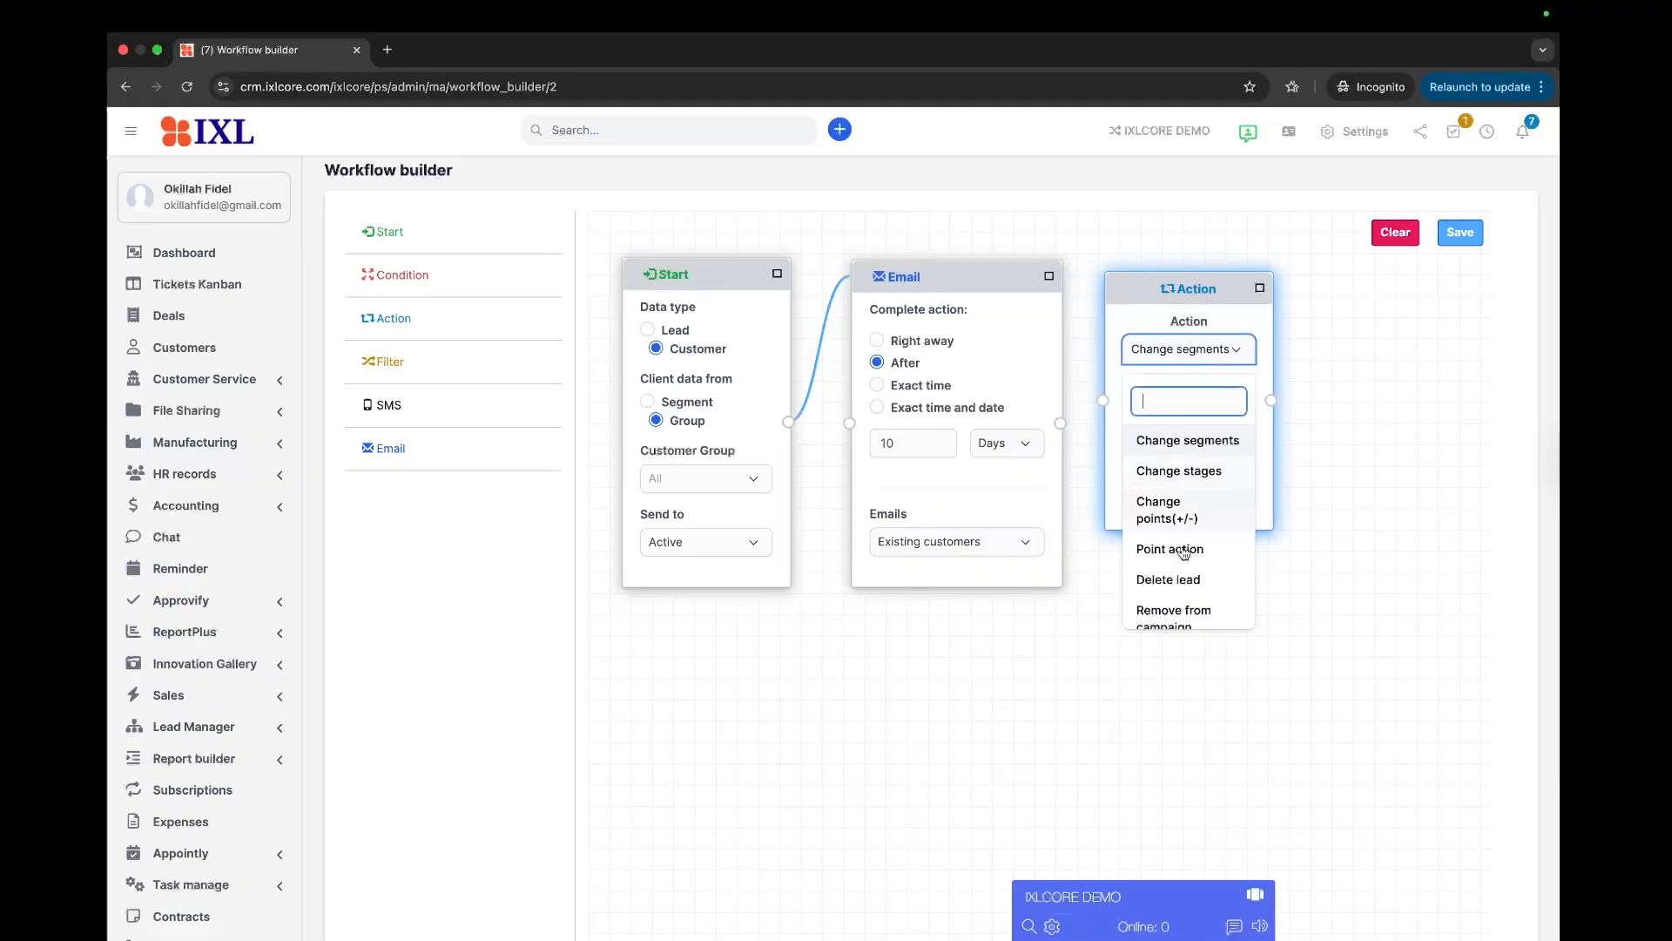
scroll(1175, 592, down, 1)
scroll(1175, 592, down, 1)
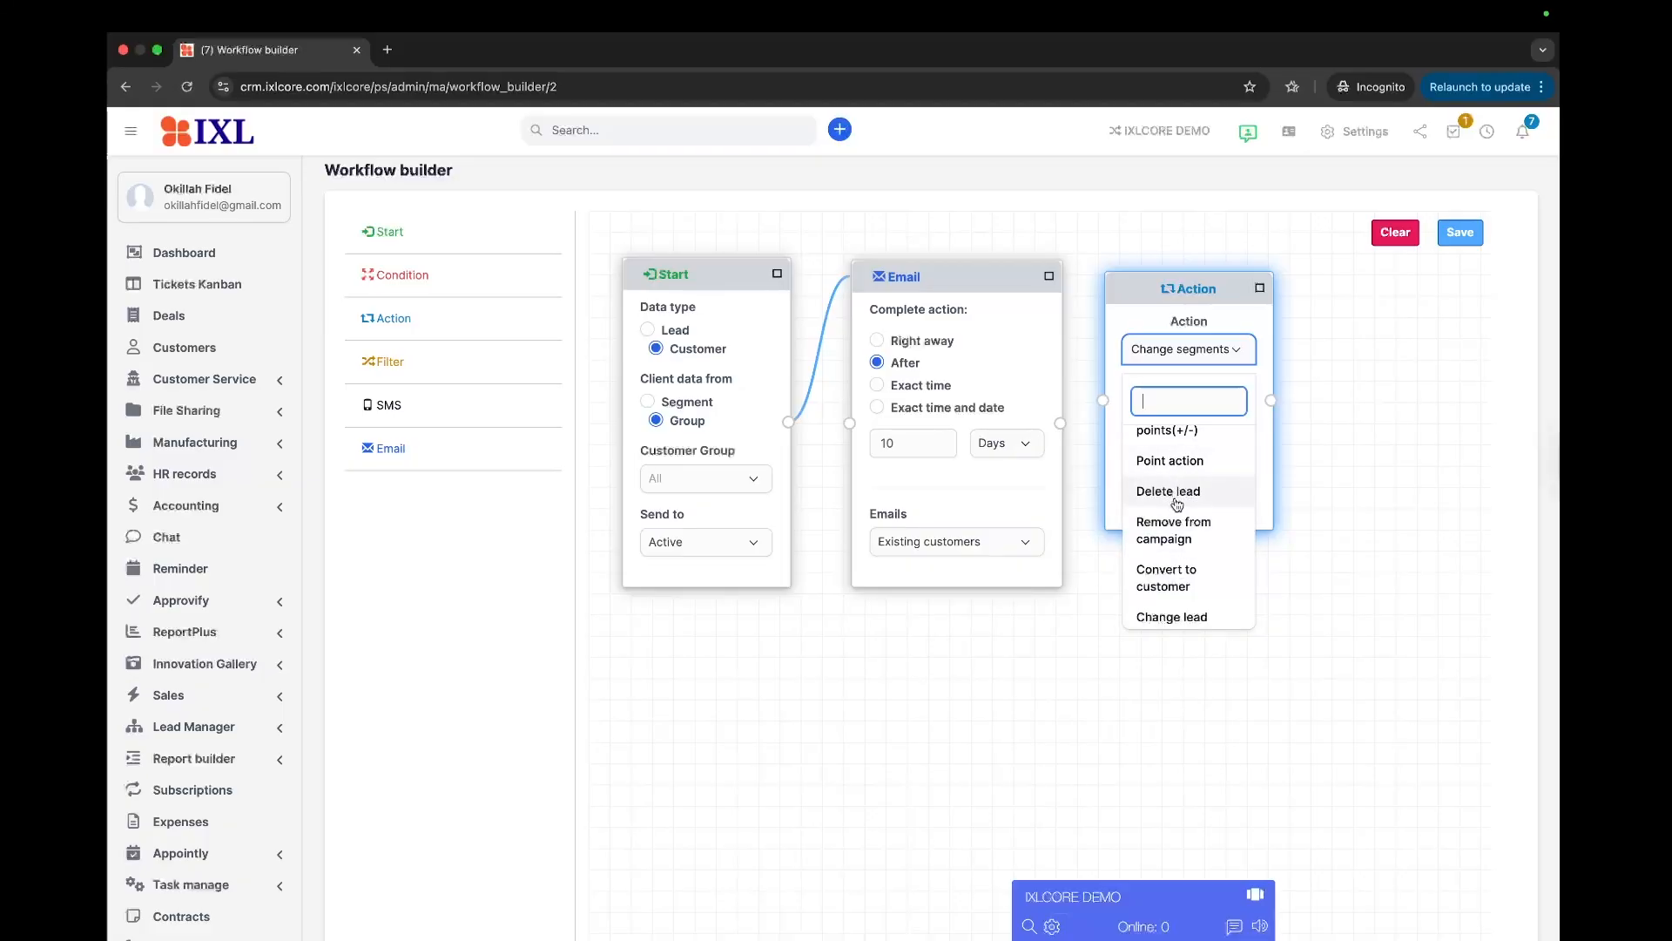
click(1354, 455)
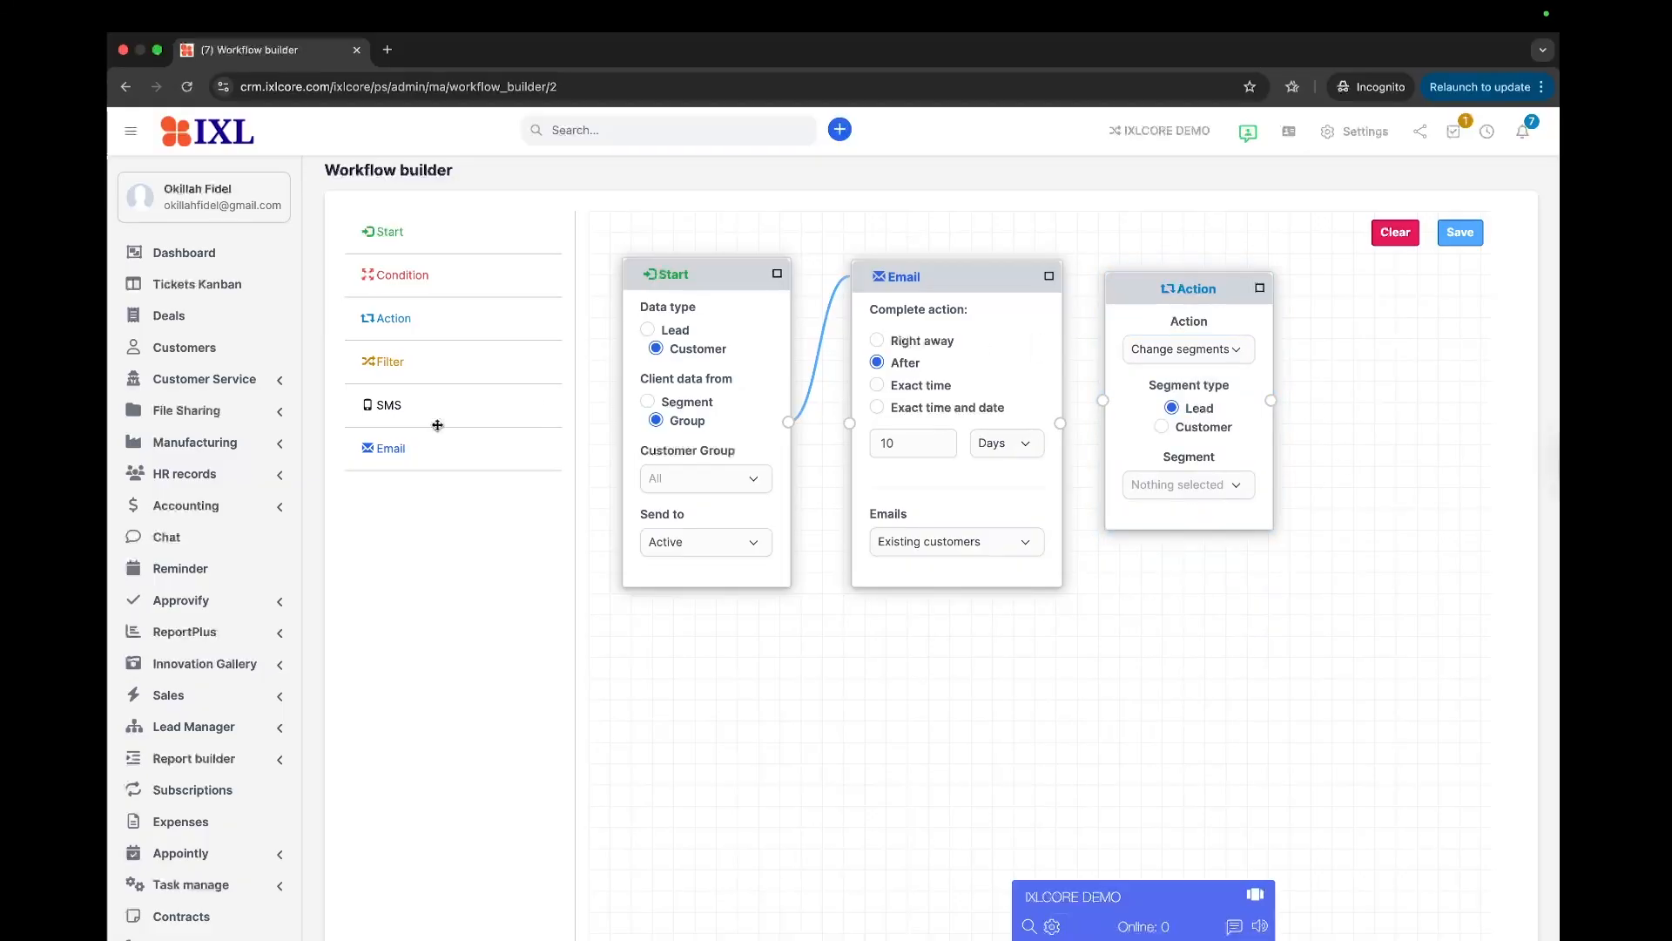
Add a Condition node below the Action node that tracks Opens, and connect the Email node's output to it.
drag(414, 278, 1173, 608)
click(1257, 684)
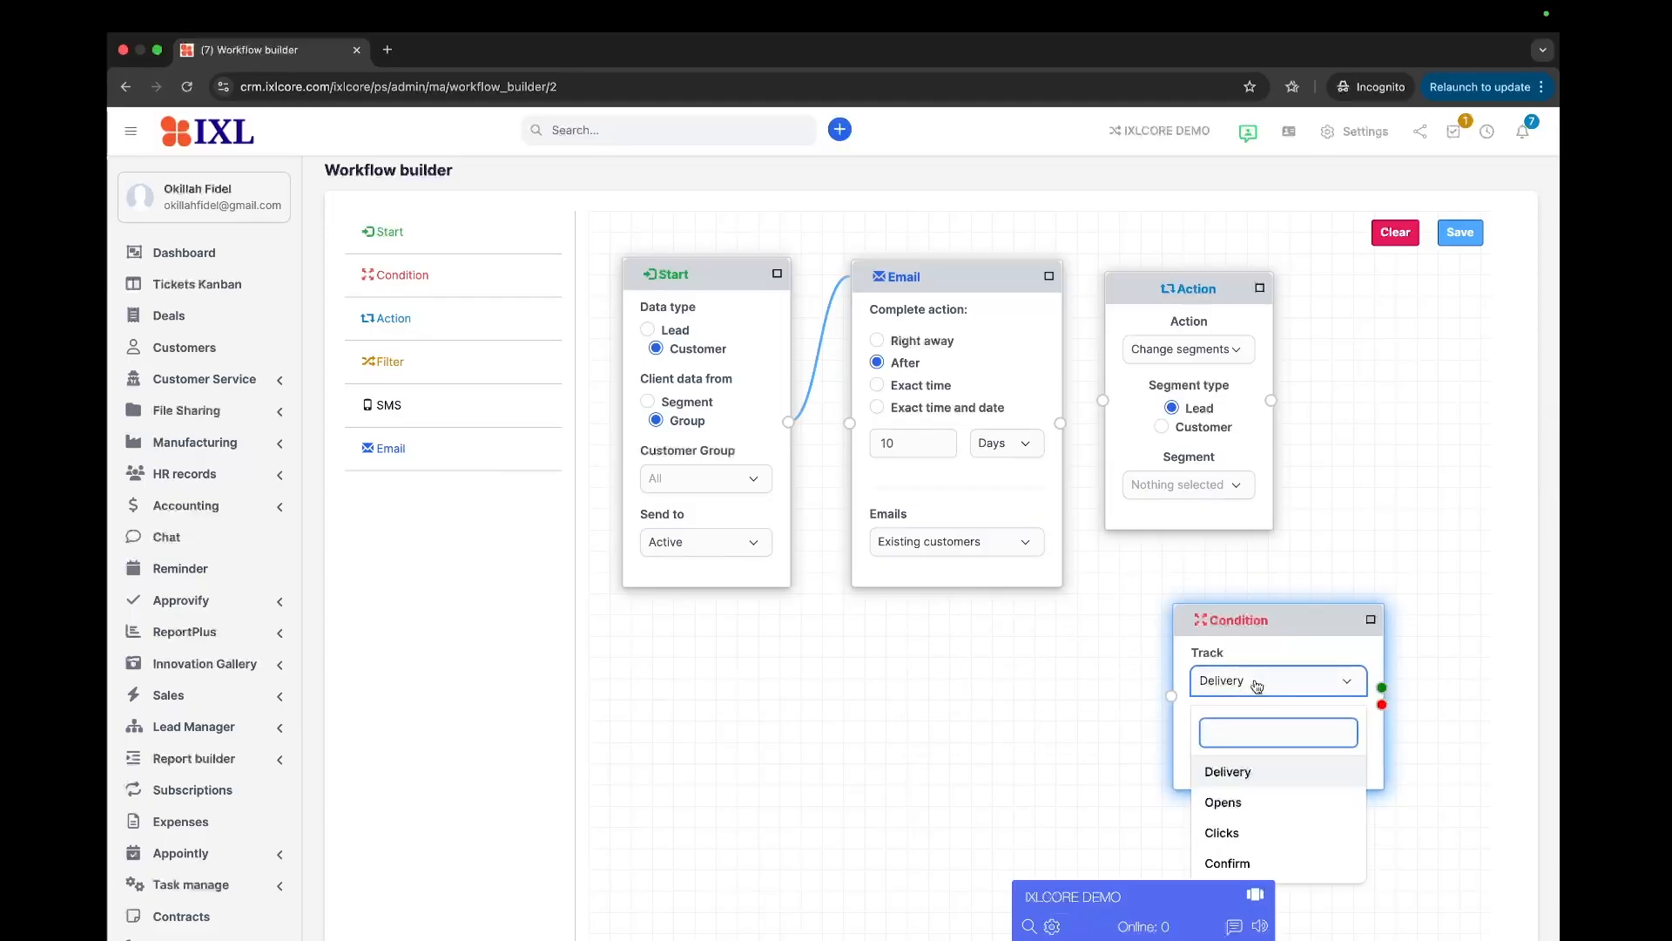
click(1243, 803)
drag(1298, 609, 1251, 561)
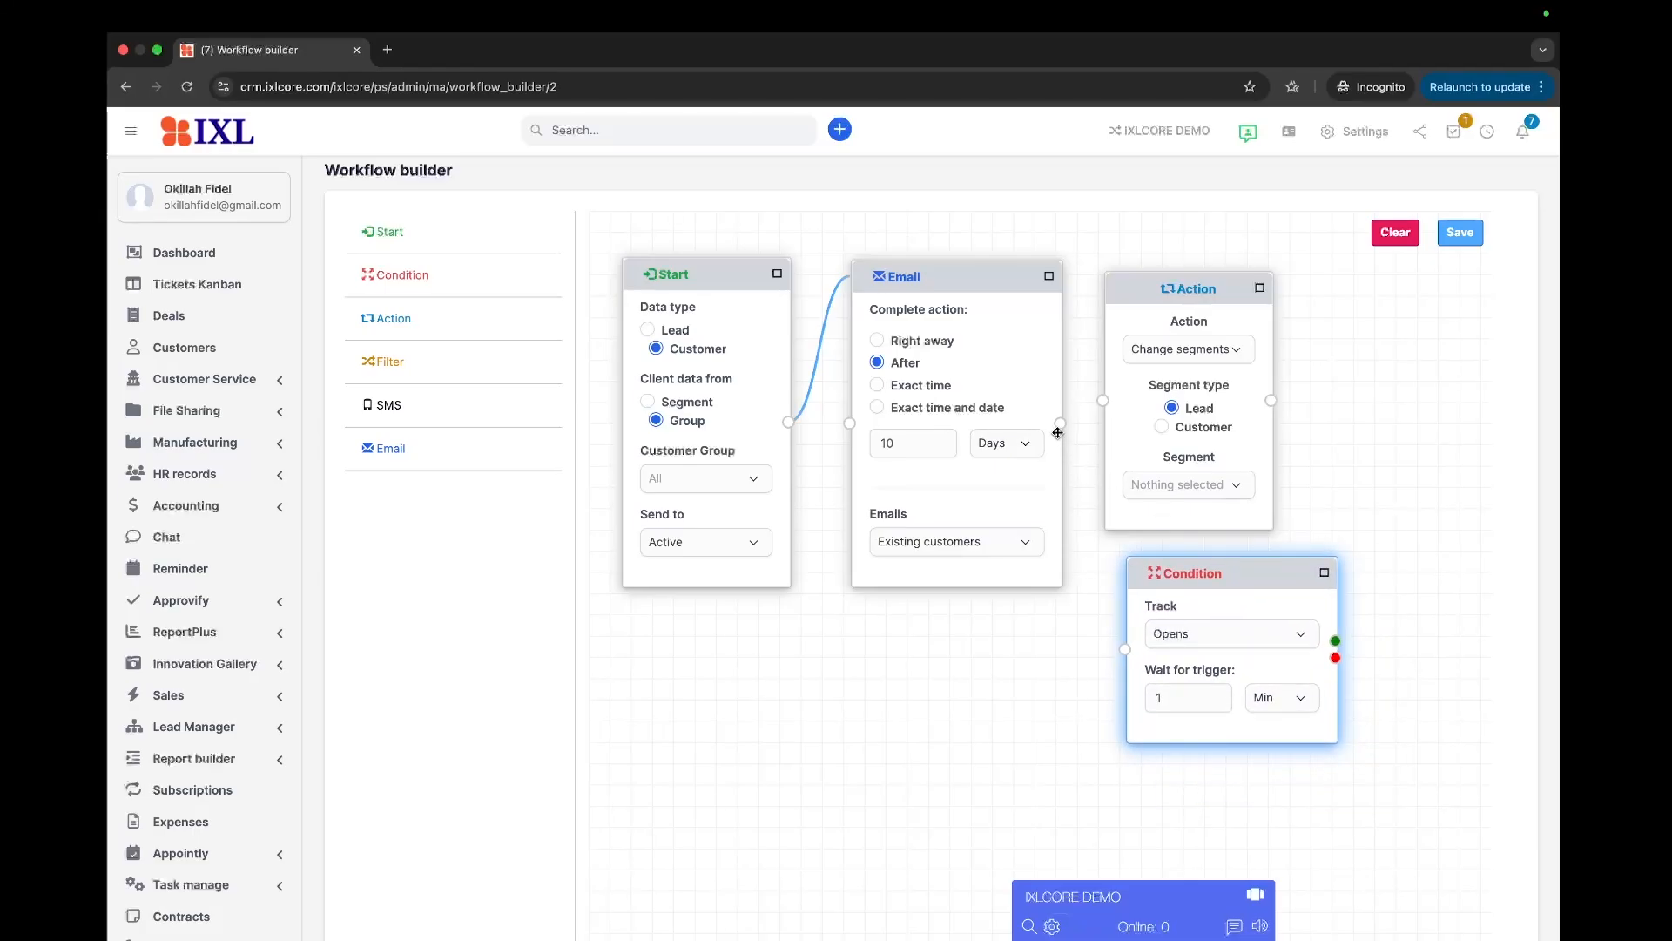
drag(1059, 422, 1125, 648)
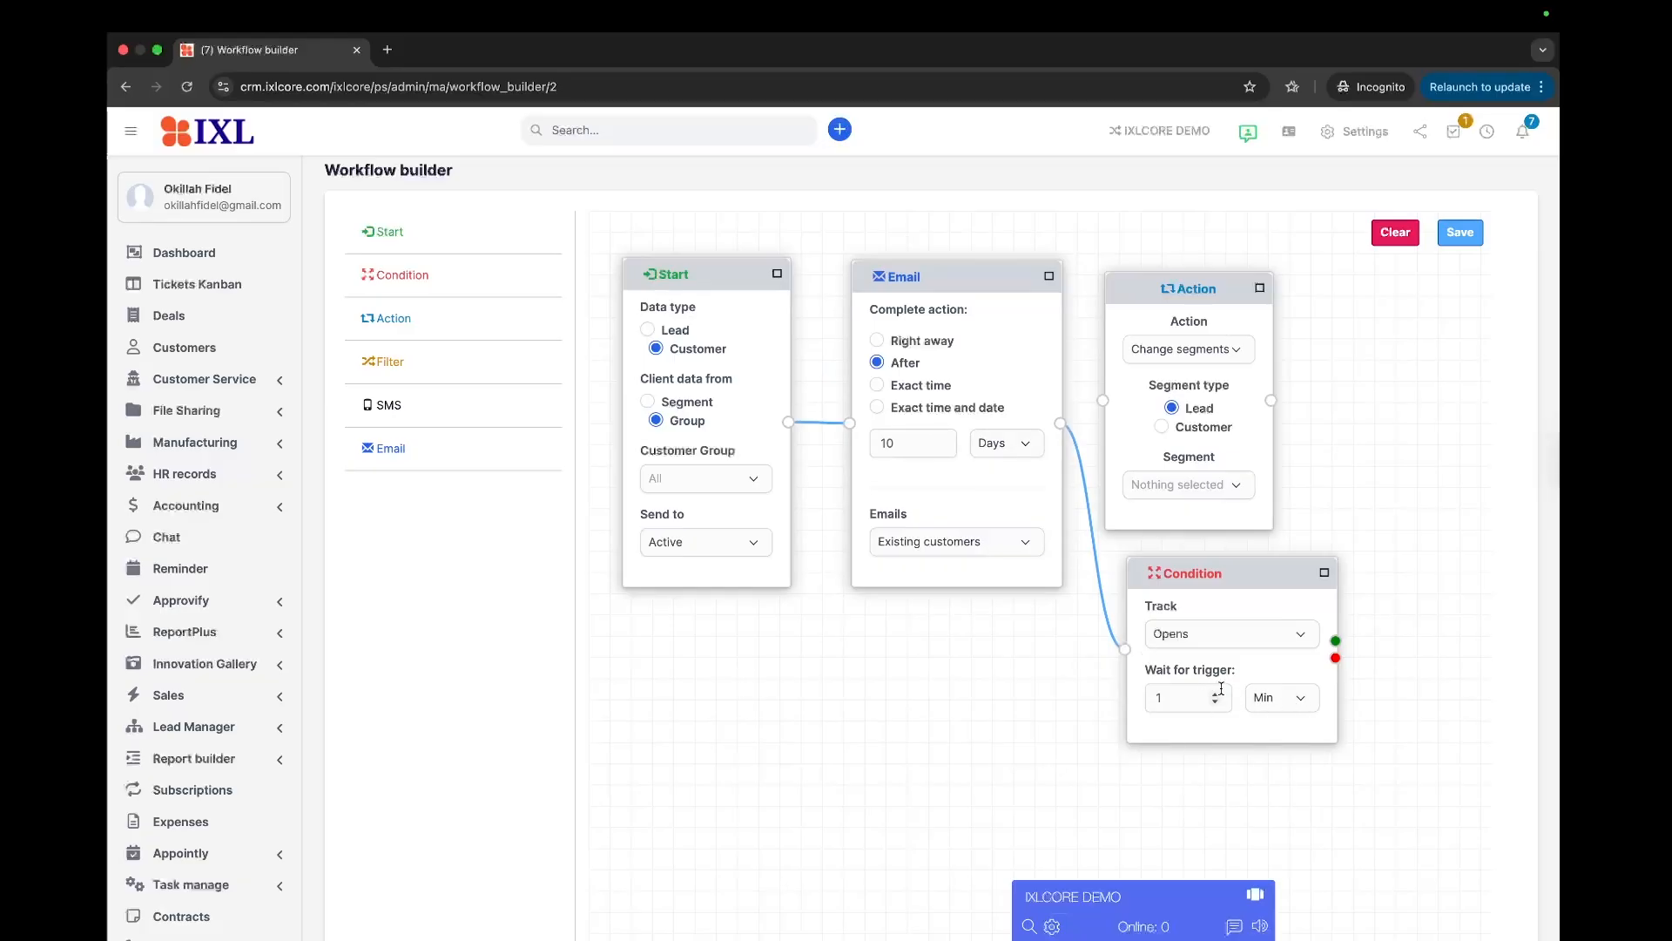
Set the Condition node's wait for trigger to 1 hour.
click(1180, 696)
click(1302, 697)
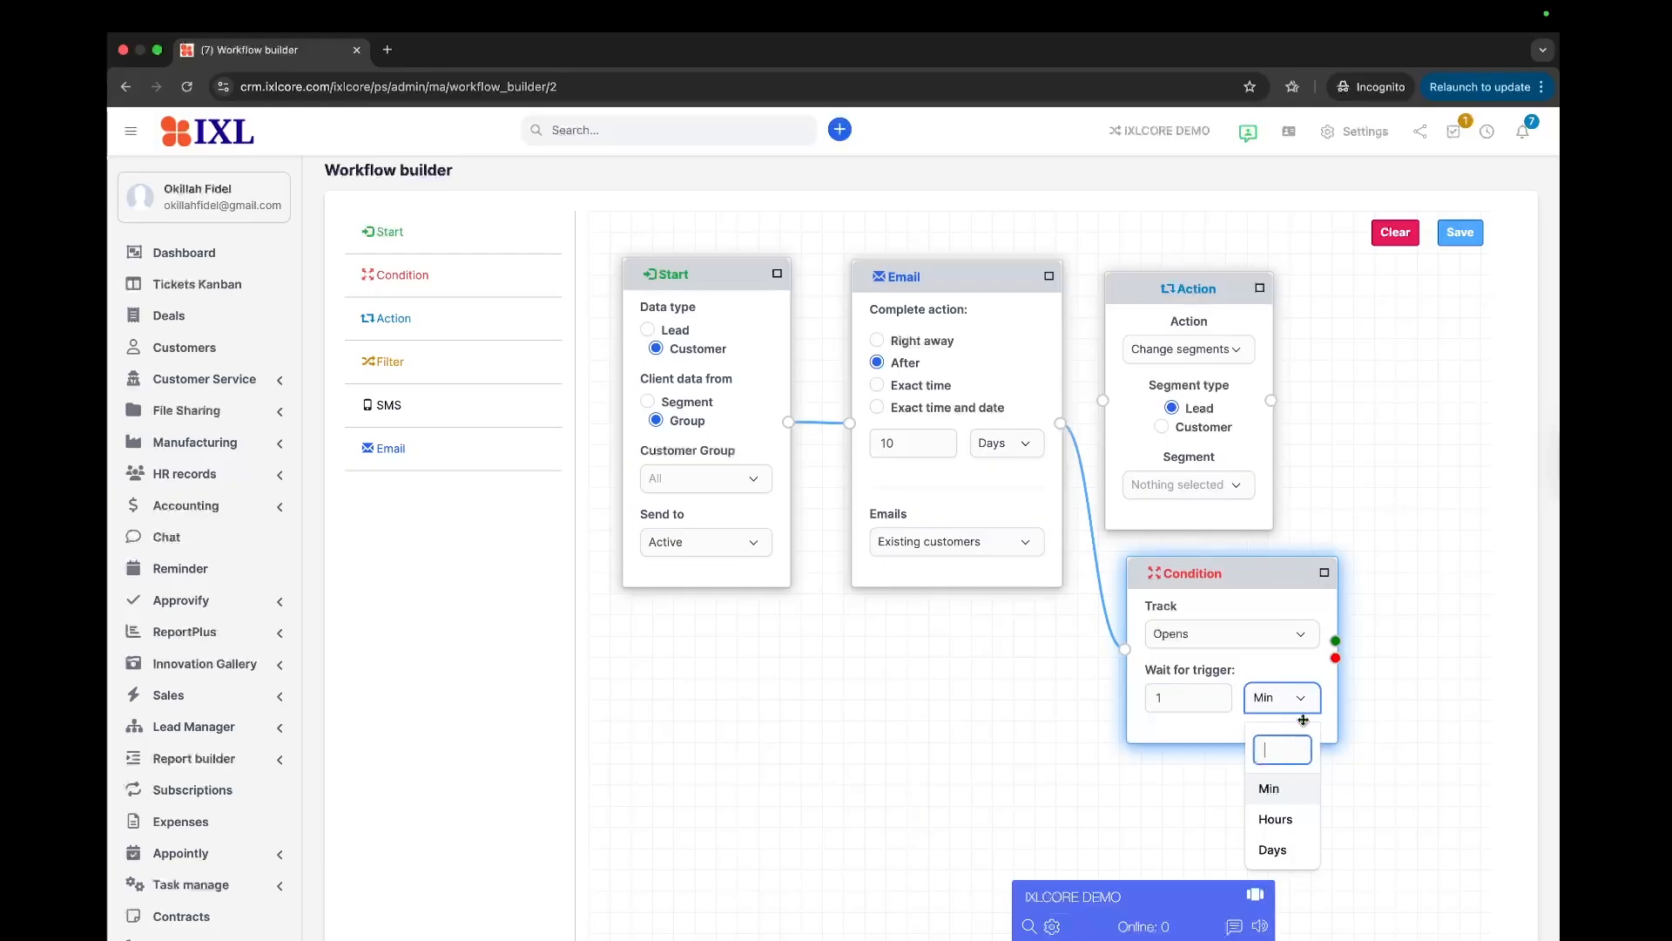
click(1278, 819)
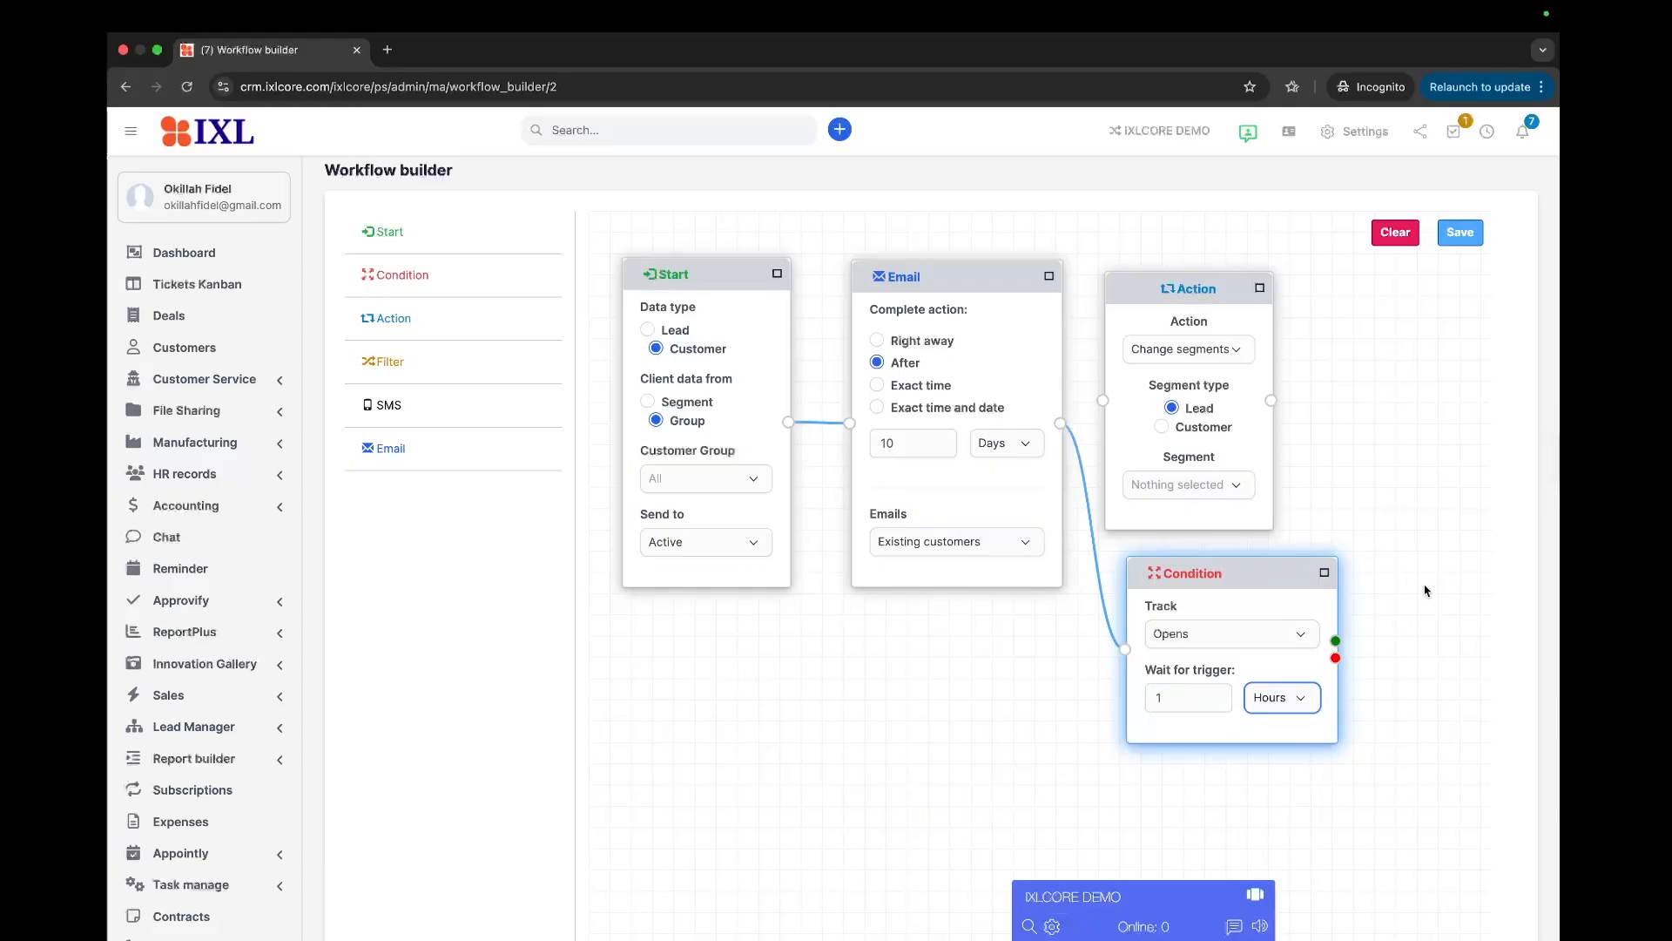
Add an SMS node below the Email node and connect the Condition node's green output to it.
drag(403, 406, 827, 775)
scroll(880, 721, down, 3)
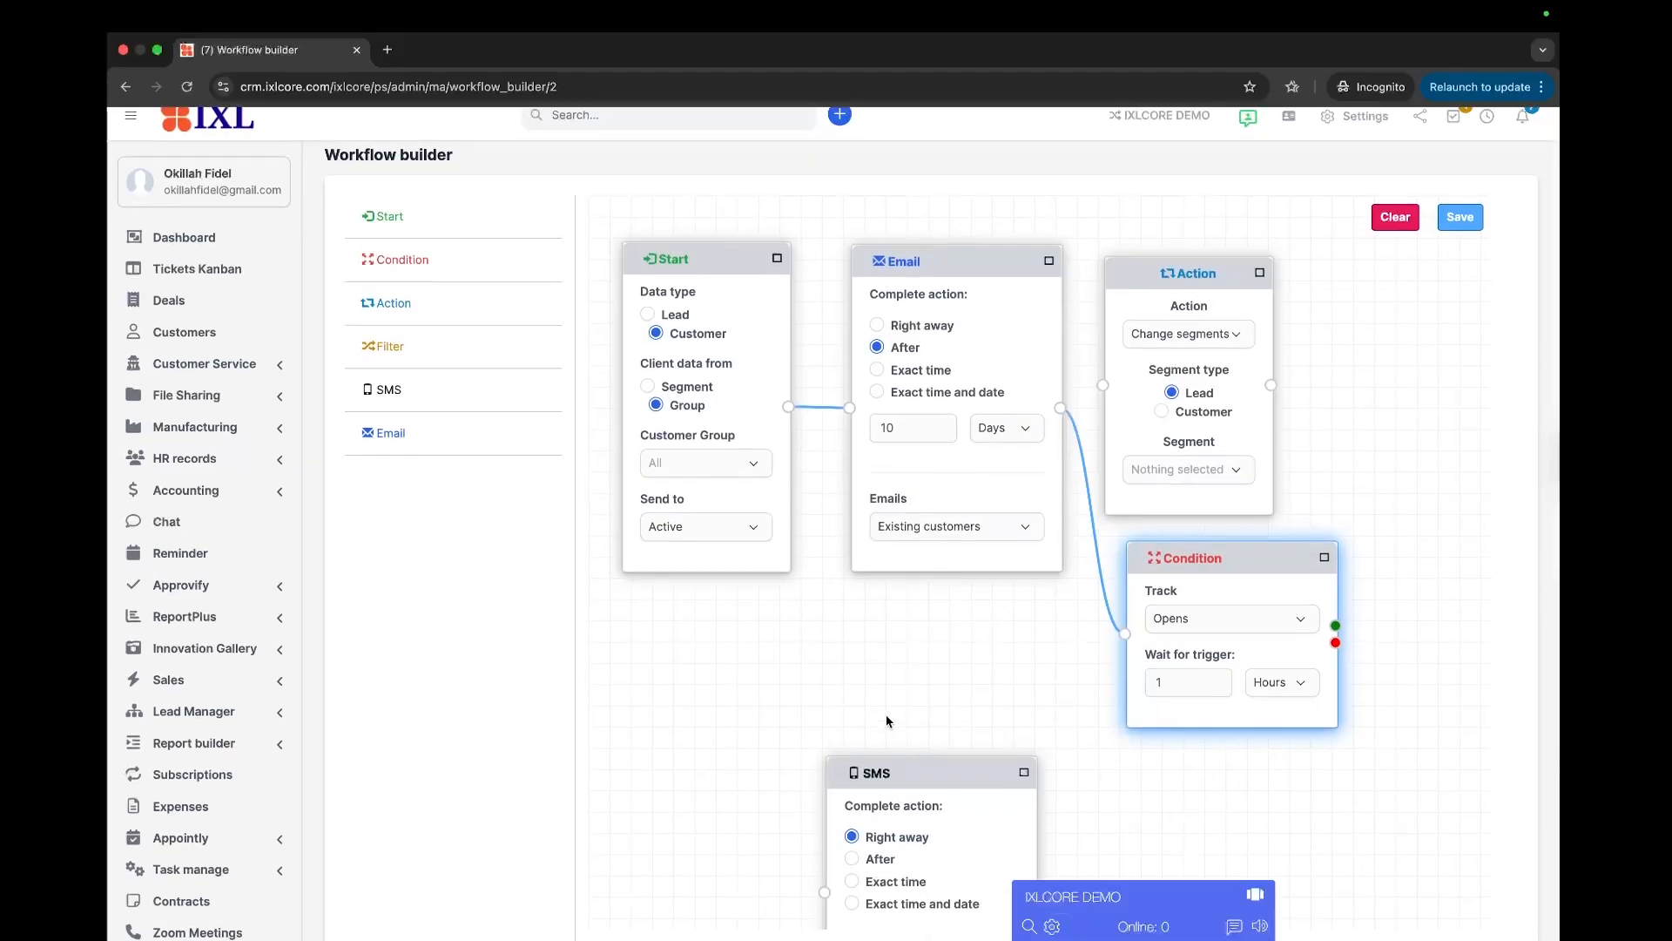
drag(924, 618, 922, 506)
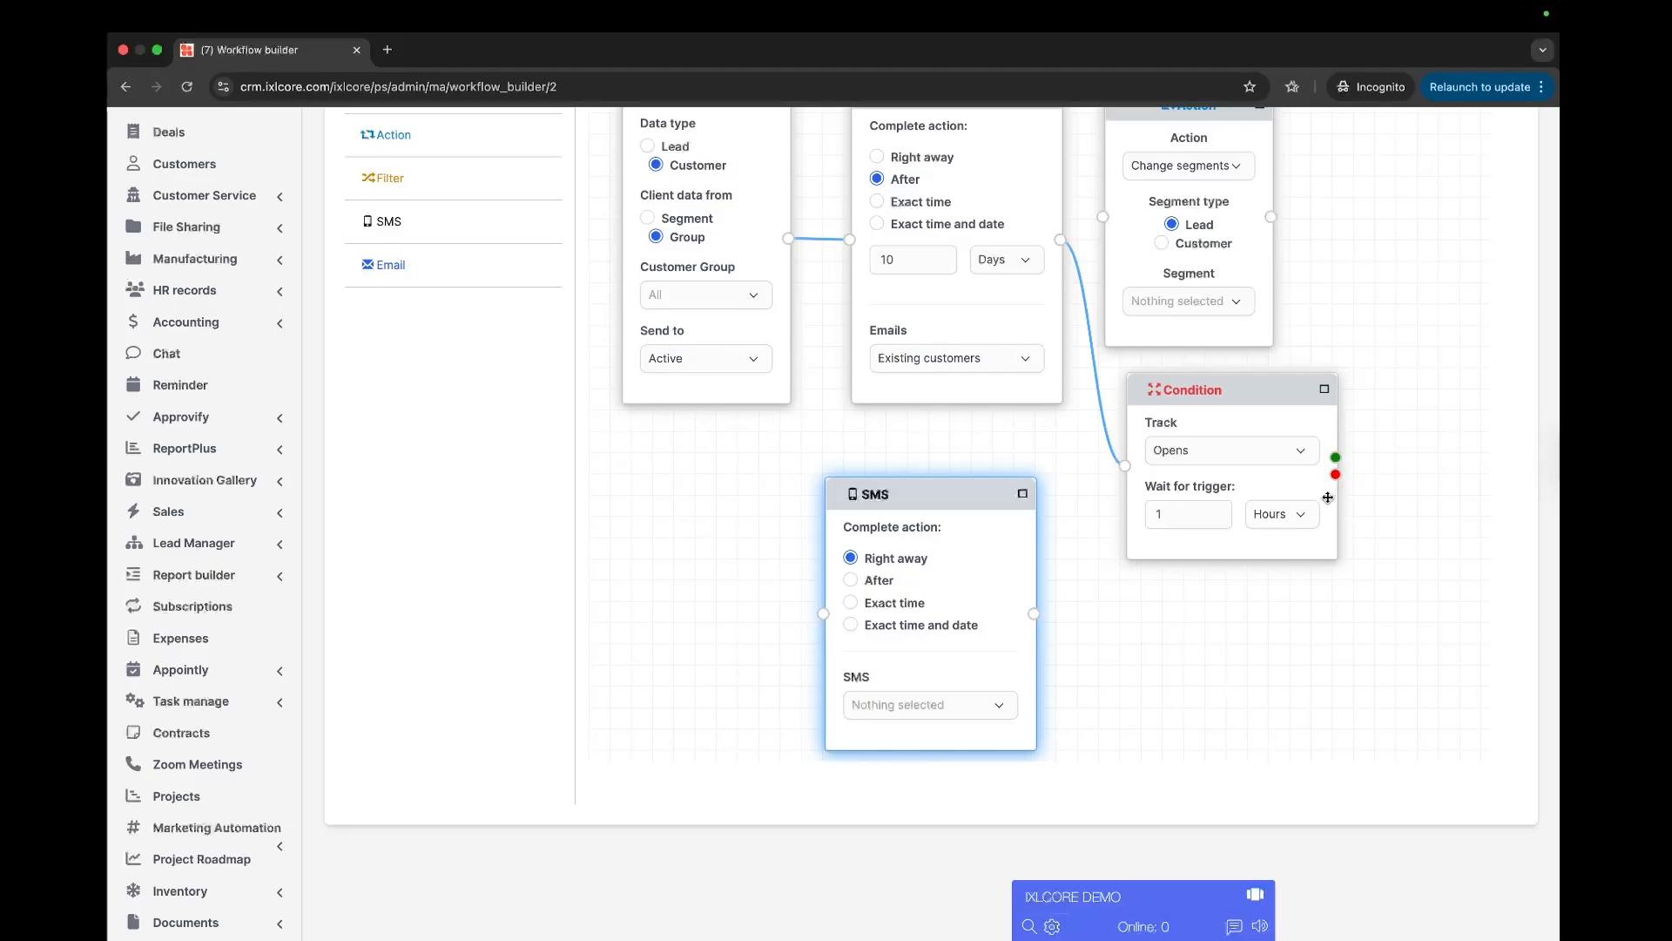
drag(1336, 457, 823, 614)
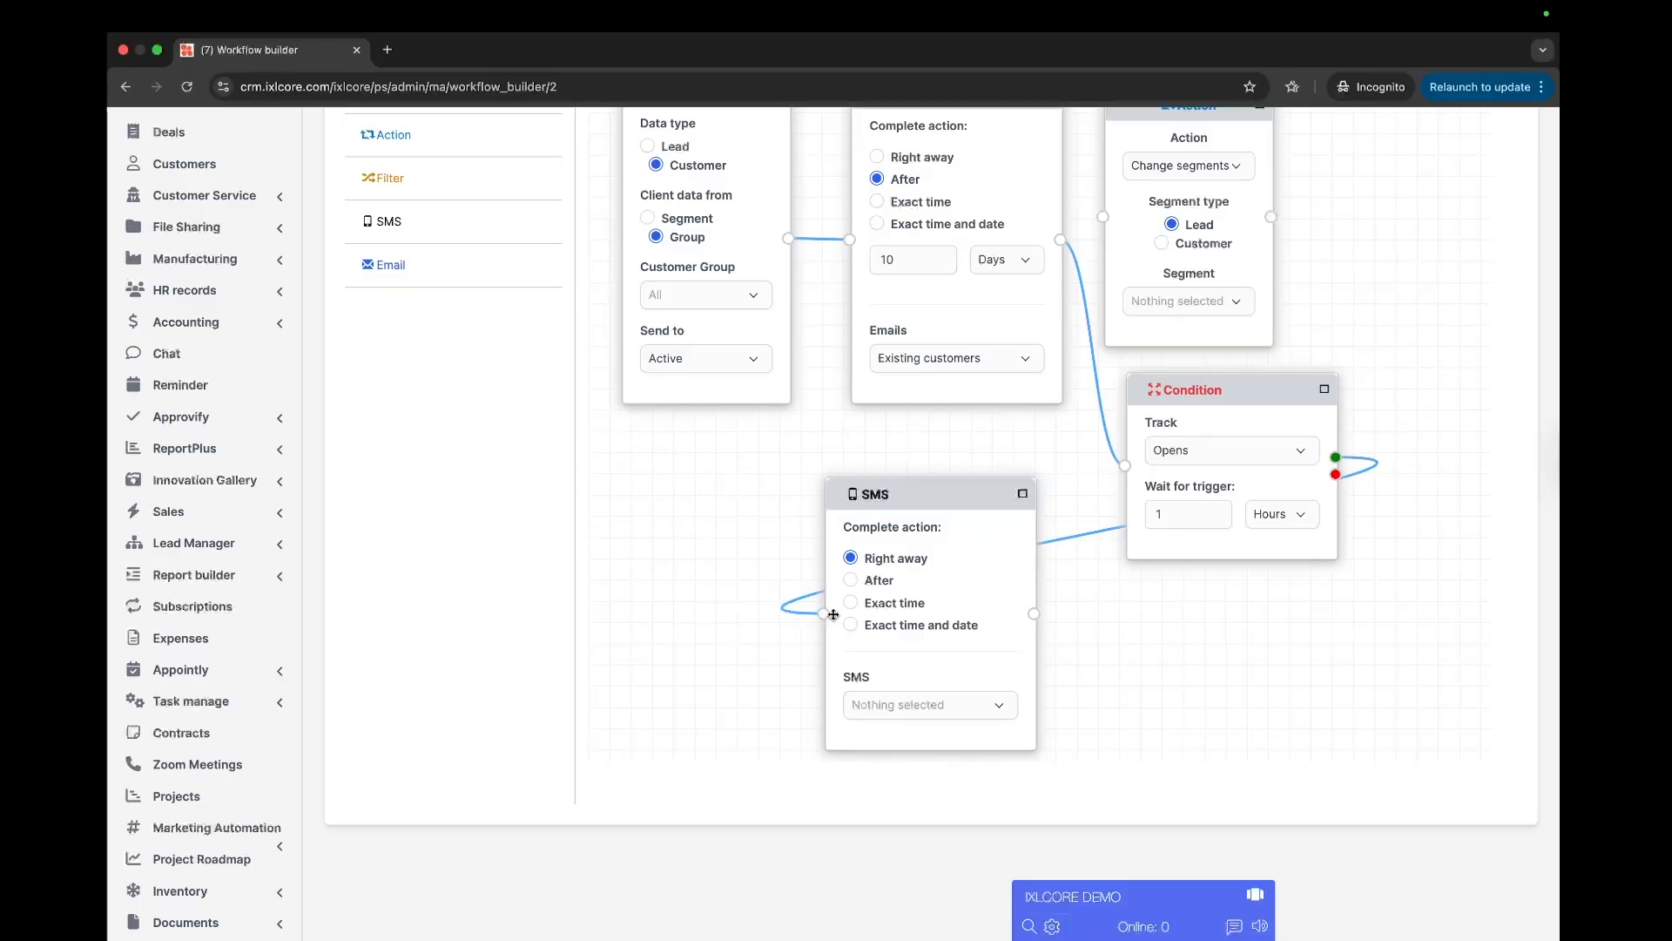
Set the SMS node to complete After 1 Min and select the Existing customers SMS.
click(880, 580)
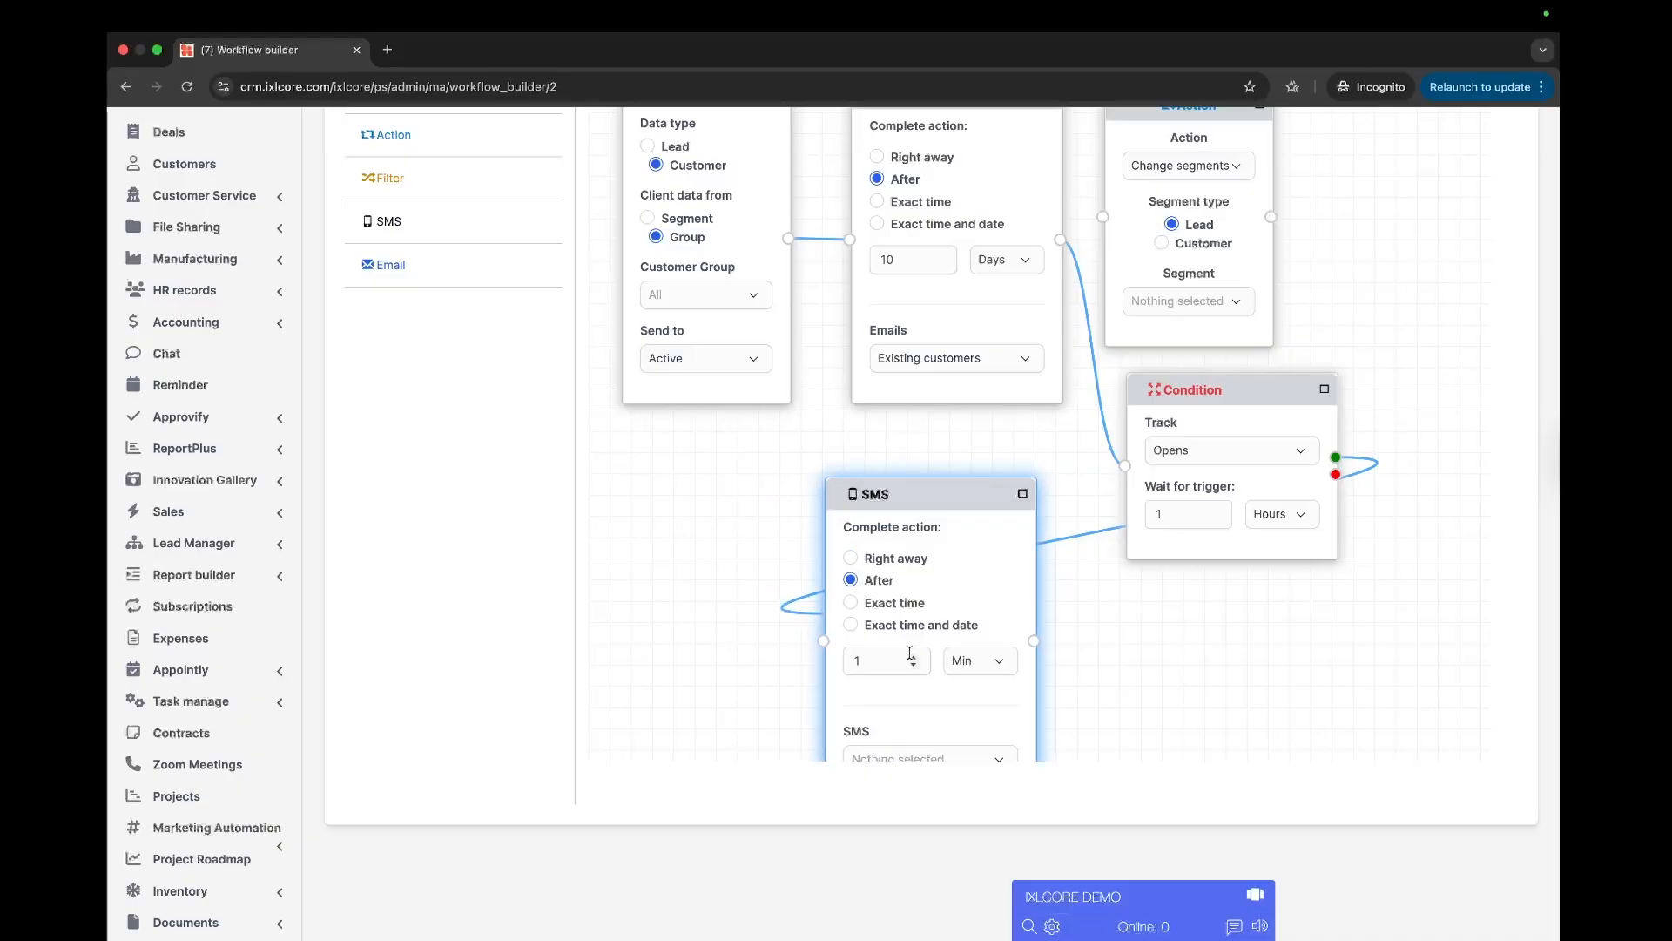
click(999, 664)
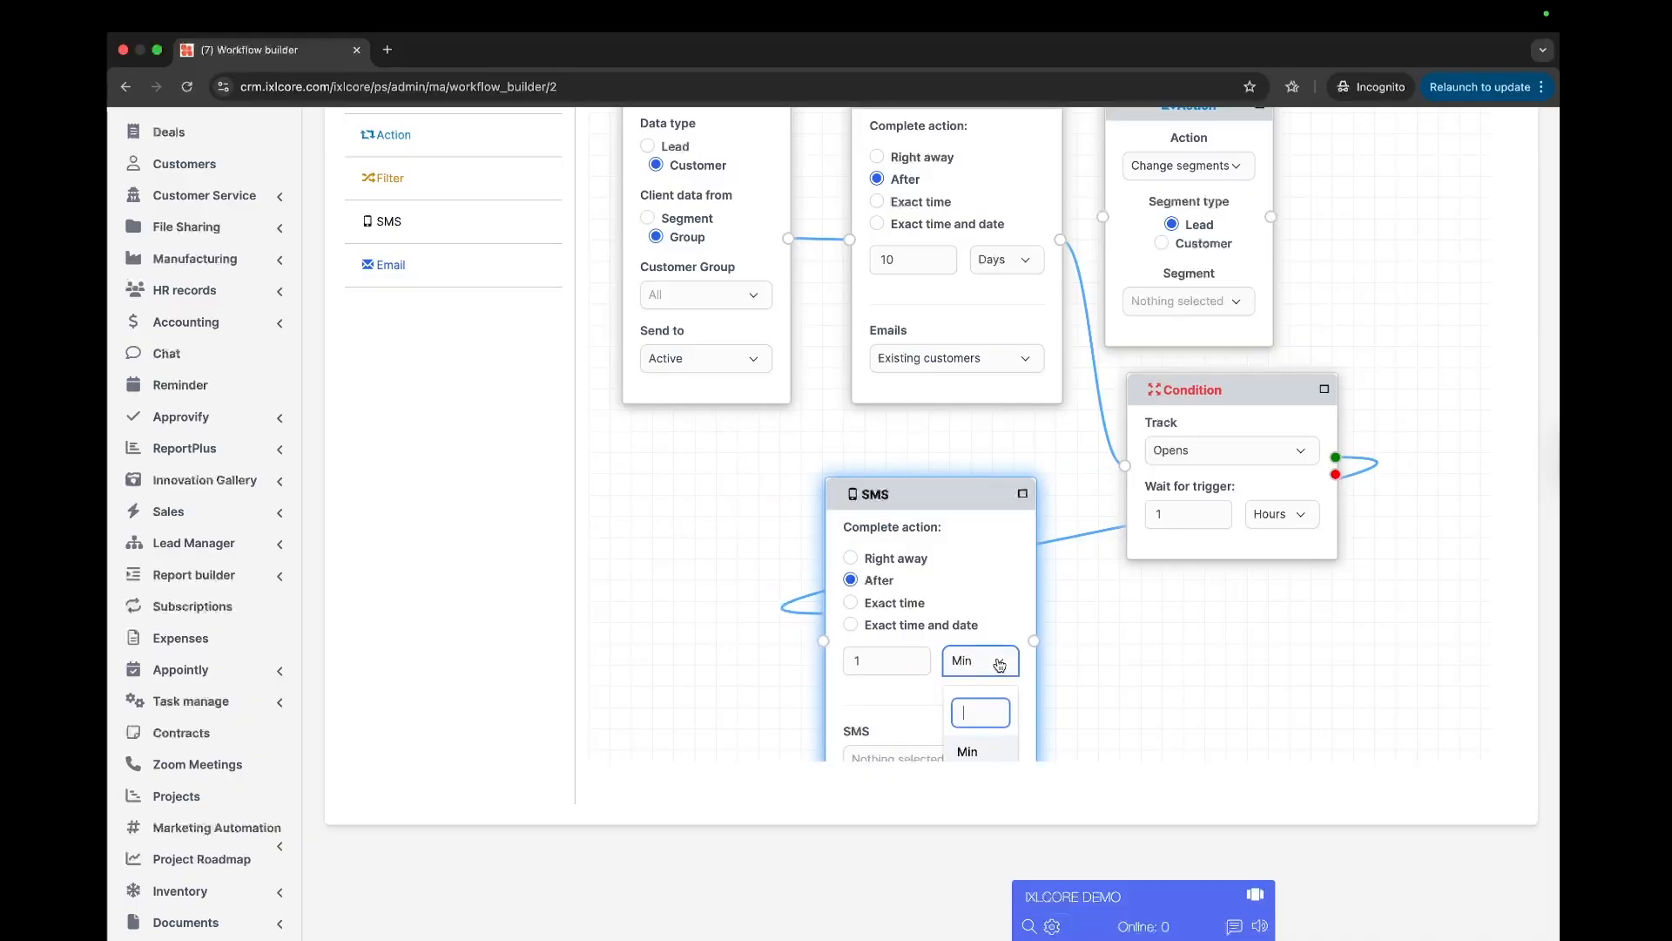
scroll(976, 761, down, 5)
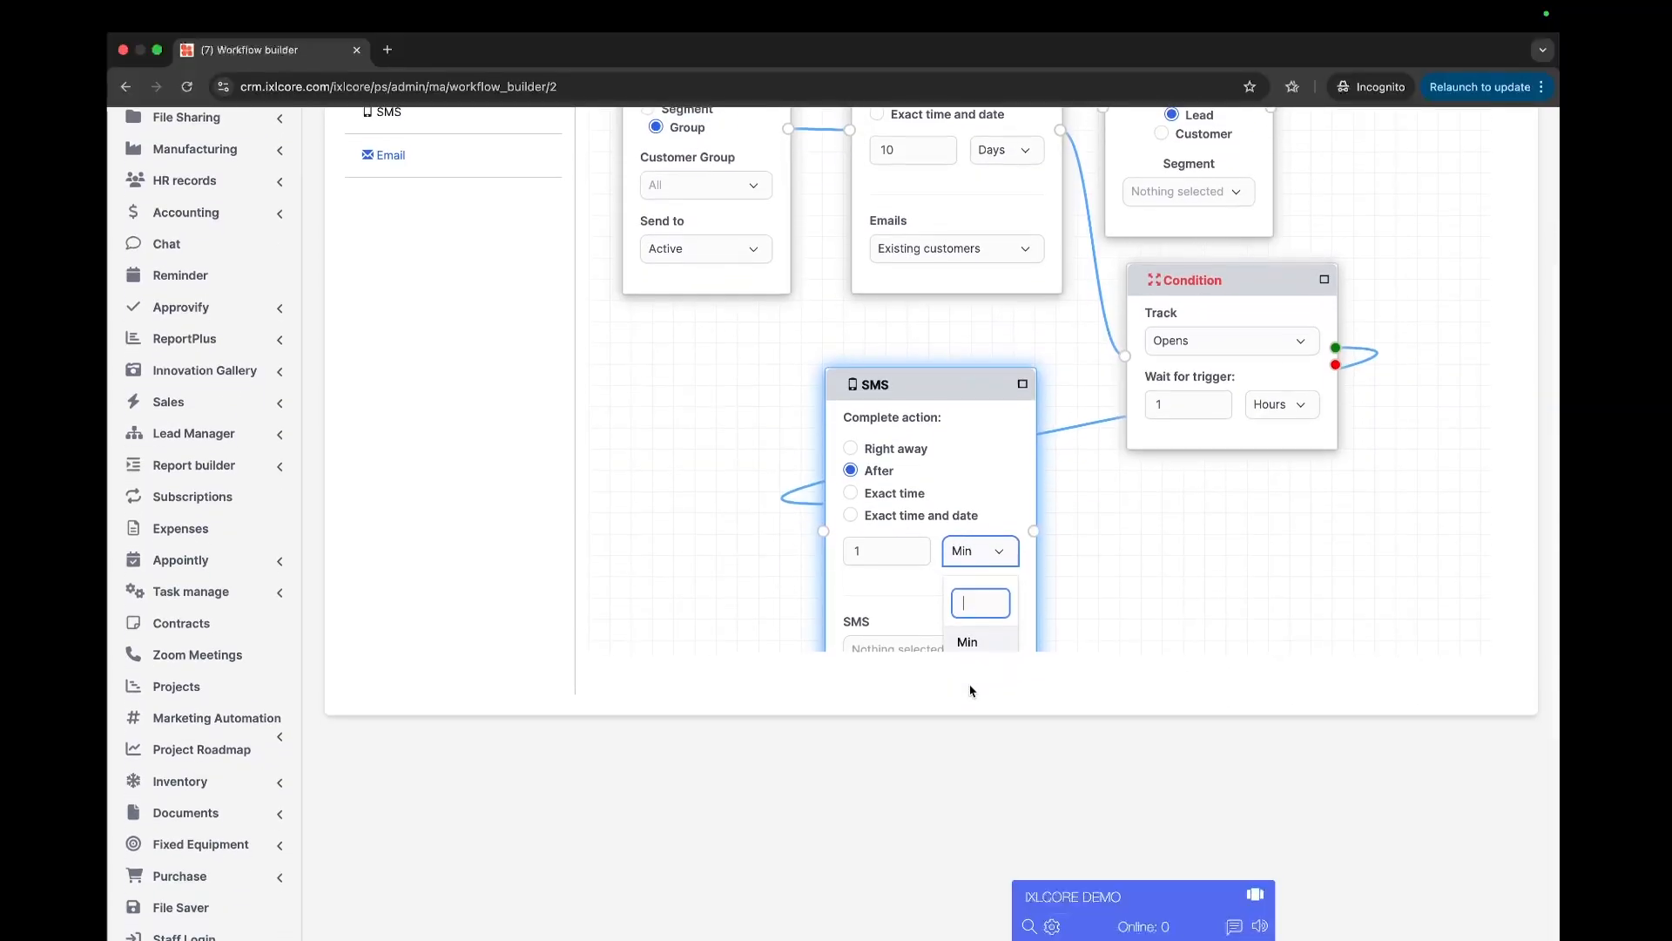
click(897, 581)
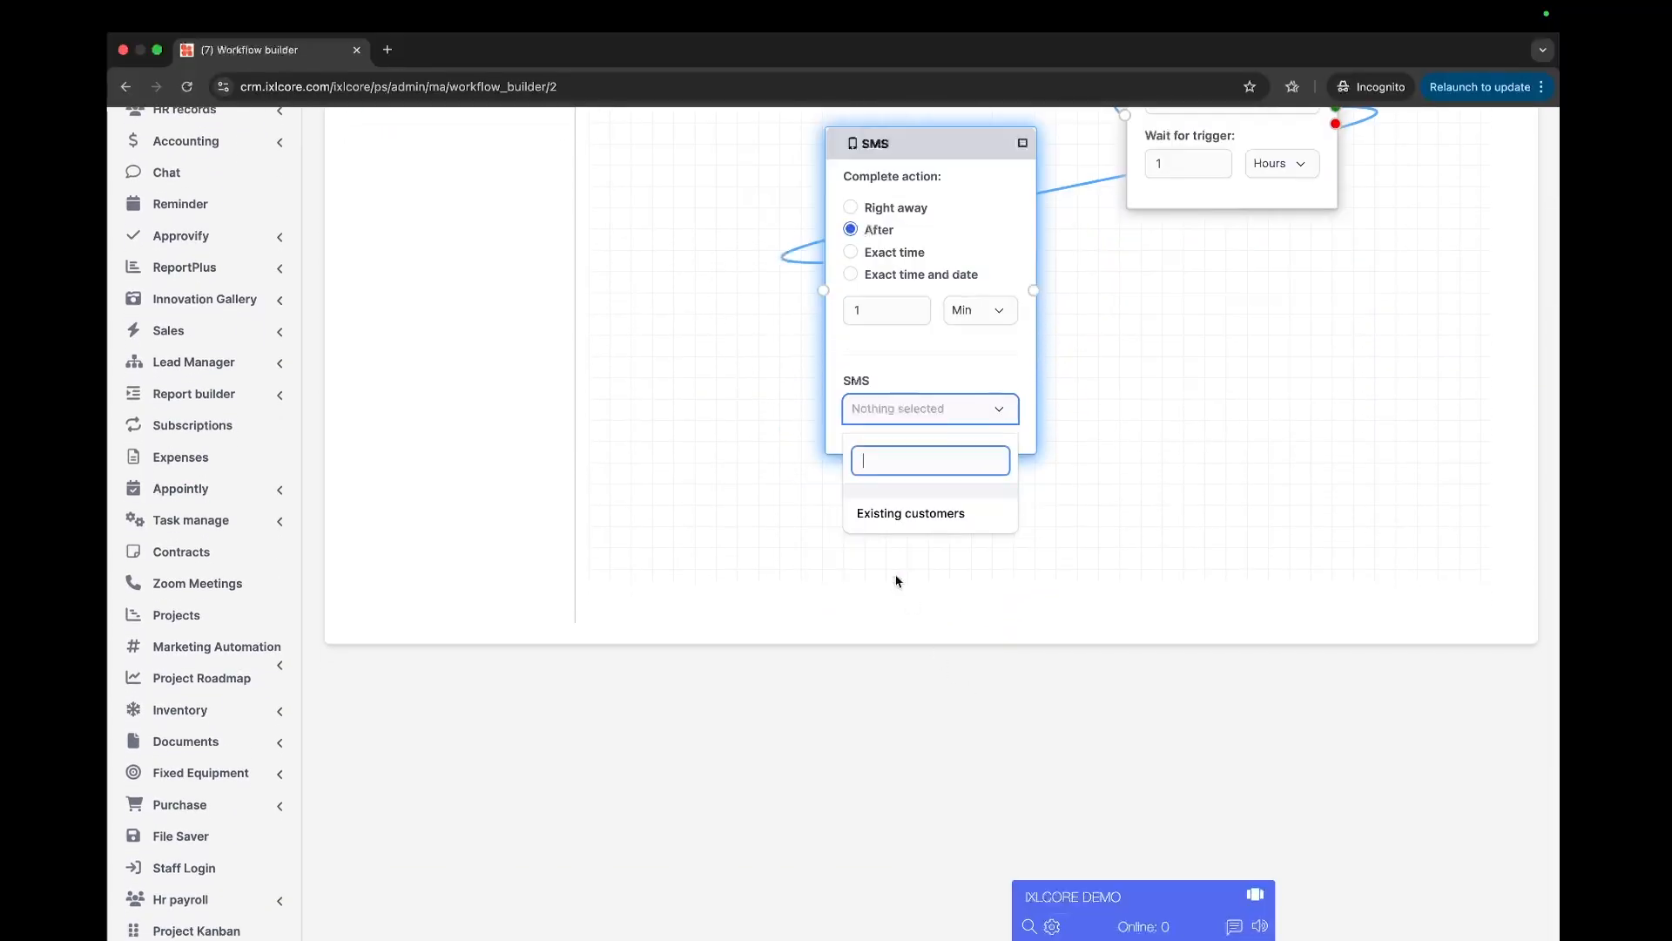
click(906, 511)
scroll(967, 509, up, 8)
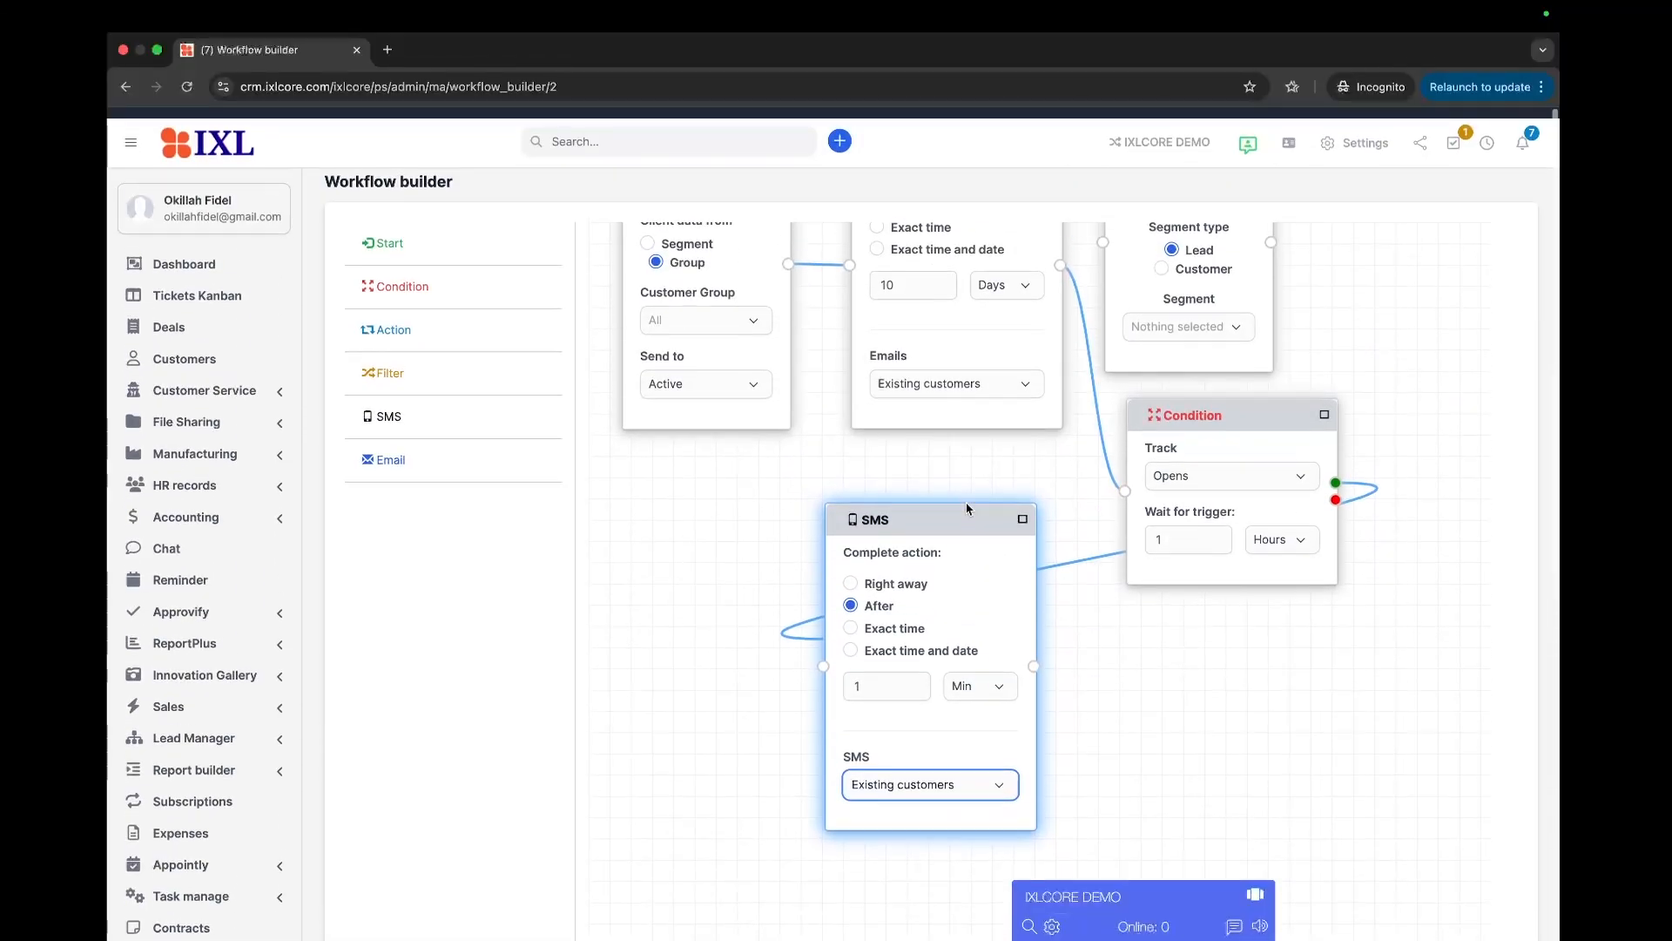
Rearrange the Start, Email, SMS, Condition and Action nodes so they are spread out across the workflow canvas.
scroll(1336, 351, up, 2)
drag(782, 361, 759, 594)
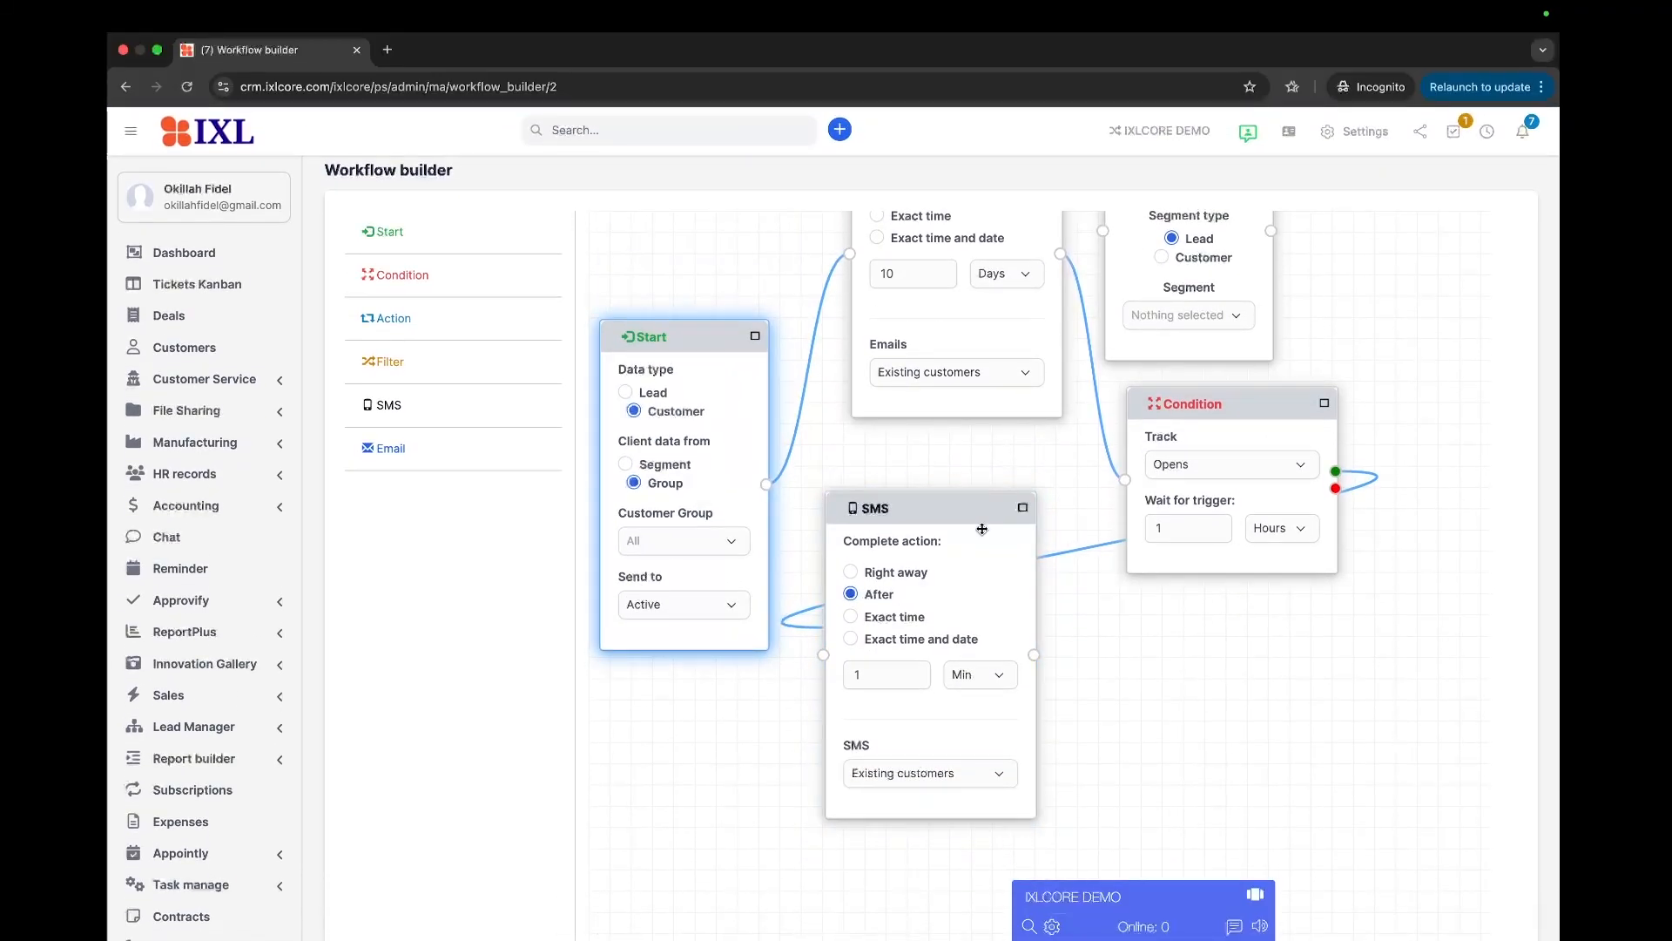
drag(980, 515, 980, 668)
drag(994, 394, 986, 568)
drag(1229, 556, 1250, 737)
drag(1205, 356, 1301, 569)
scroll(1182, 344, up, 1)
click(1182, 345)
scroll(1136, 227, down, 1)
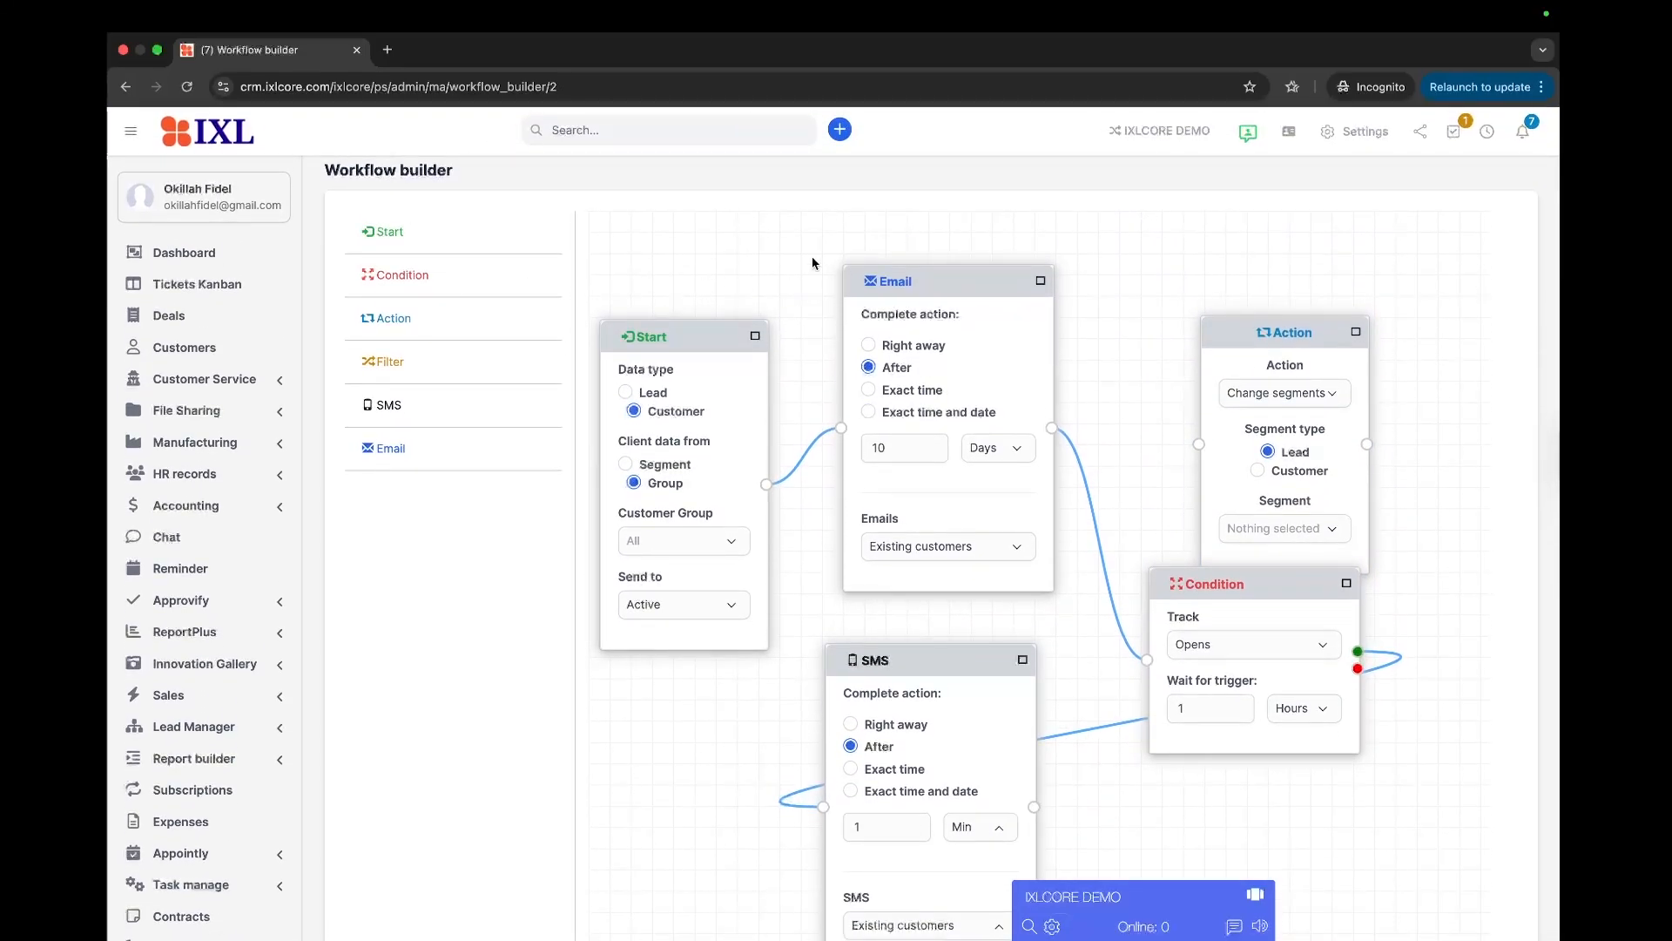
scroll(1490, 522, down, 10)
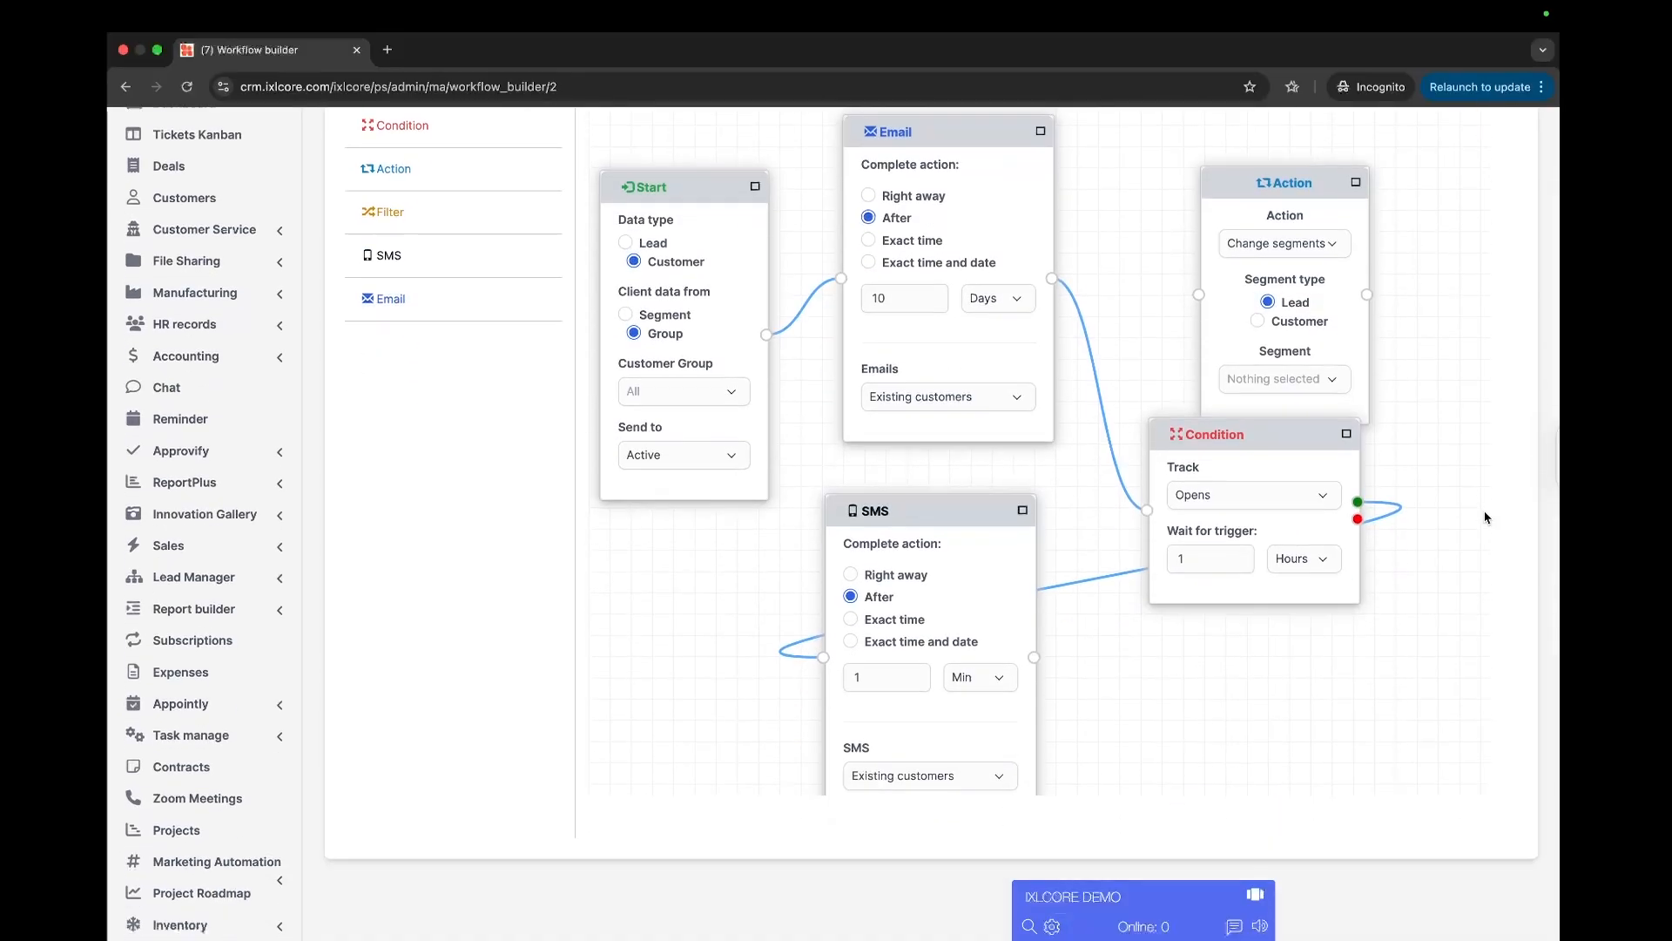
scroll(1486, 515, up, 15)
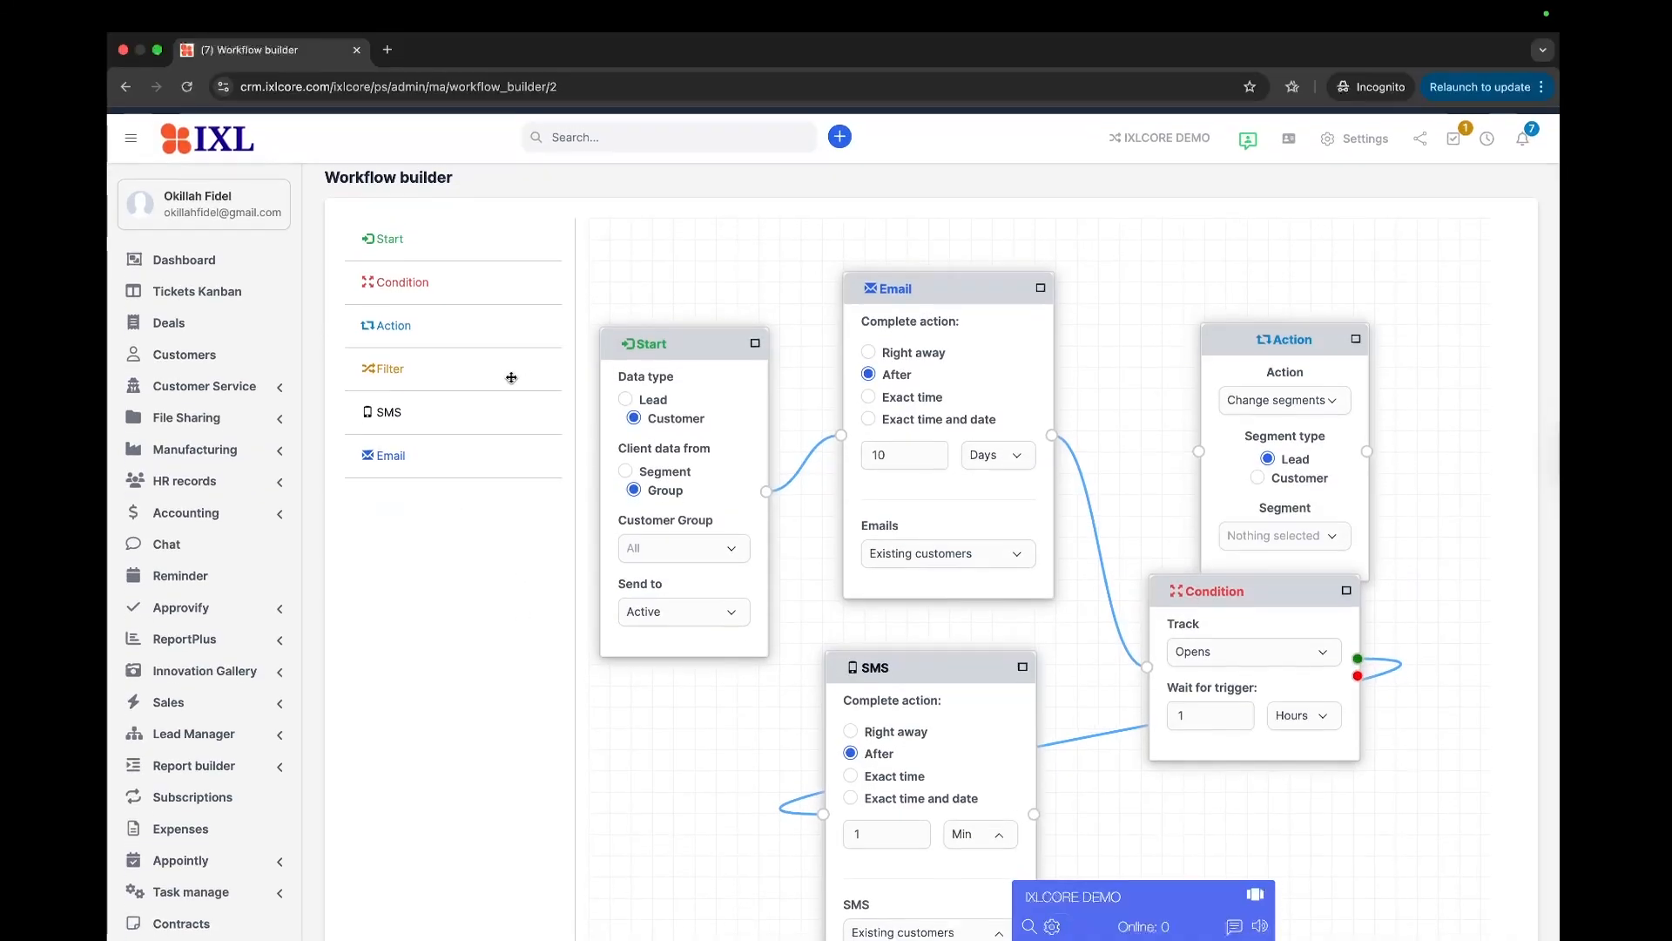
Move the Email node slightly down and collapse the Email, Action, Condition, SMS and Start nodes to their headers.
drag(1007, 289, 1010, 373)
click(1285, 343)
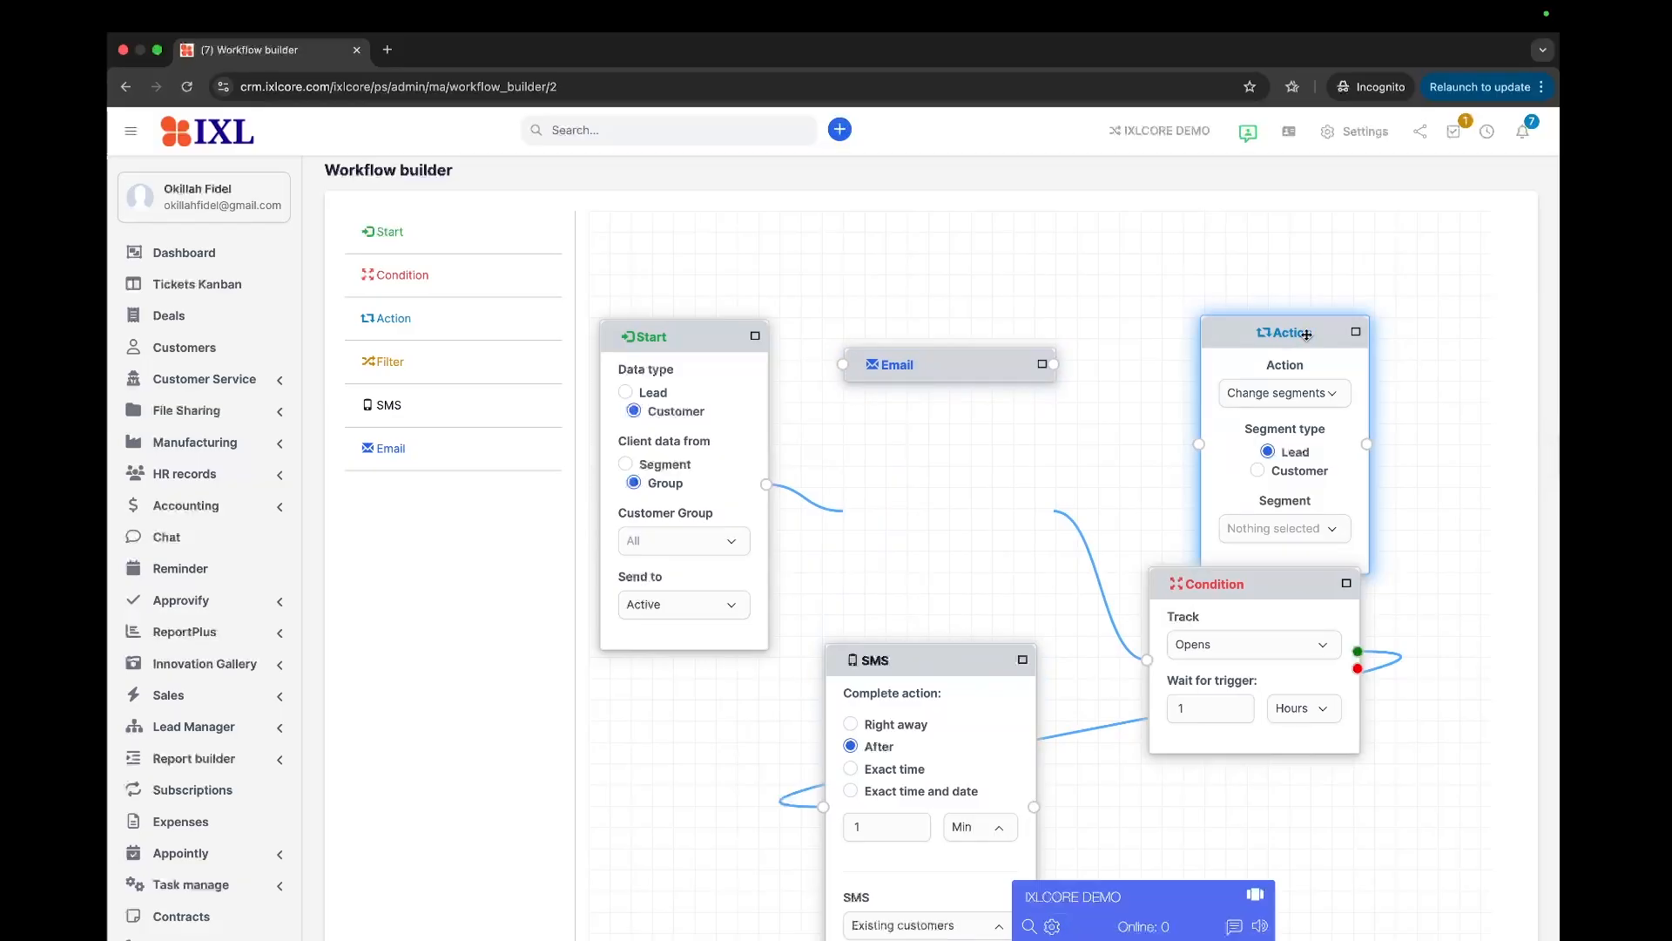
click(1307, 335)
click(1202, 569)
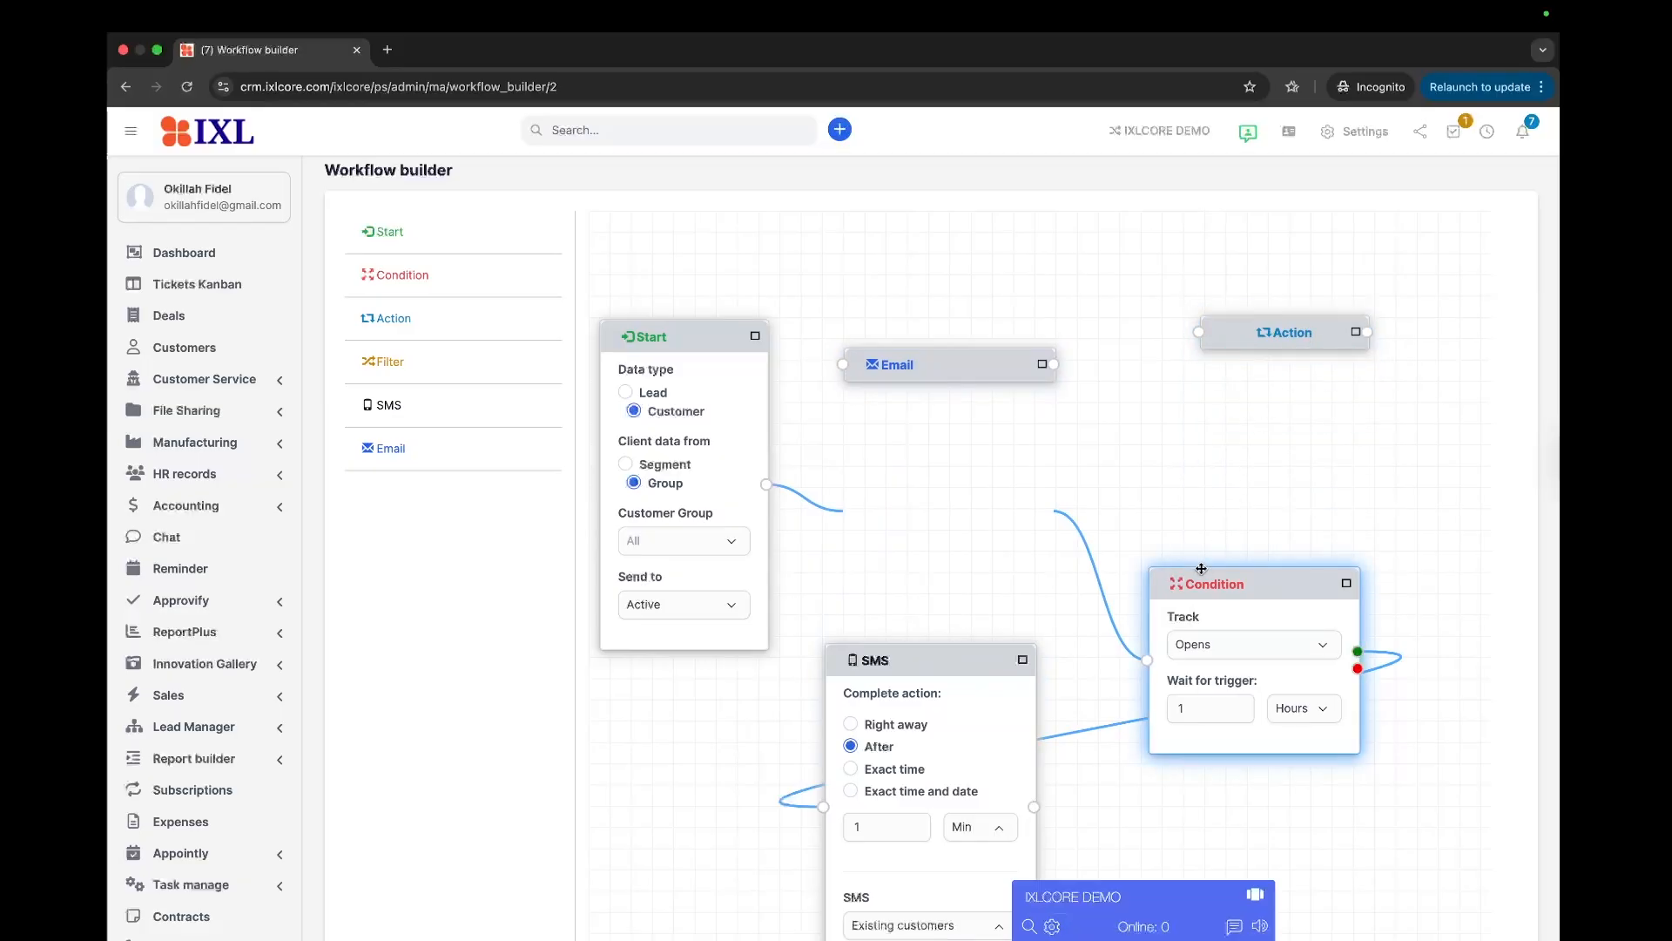
click(1202, 585)
click(962, 650)
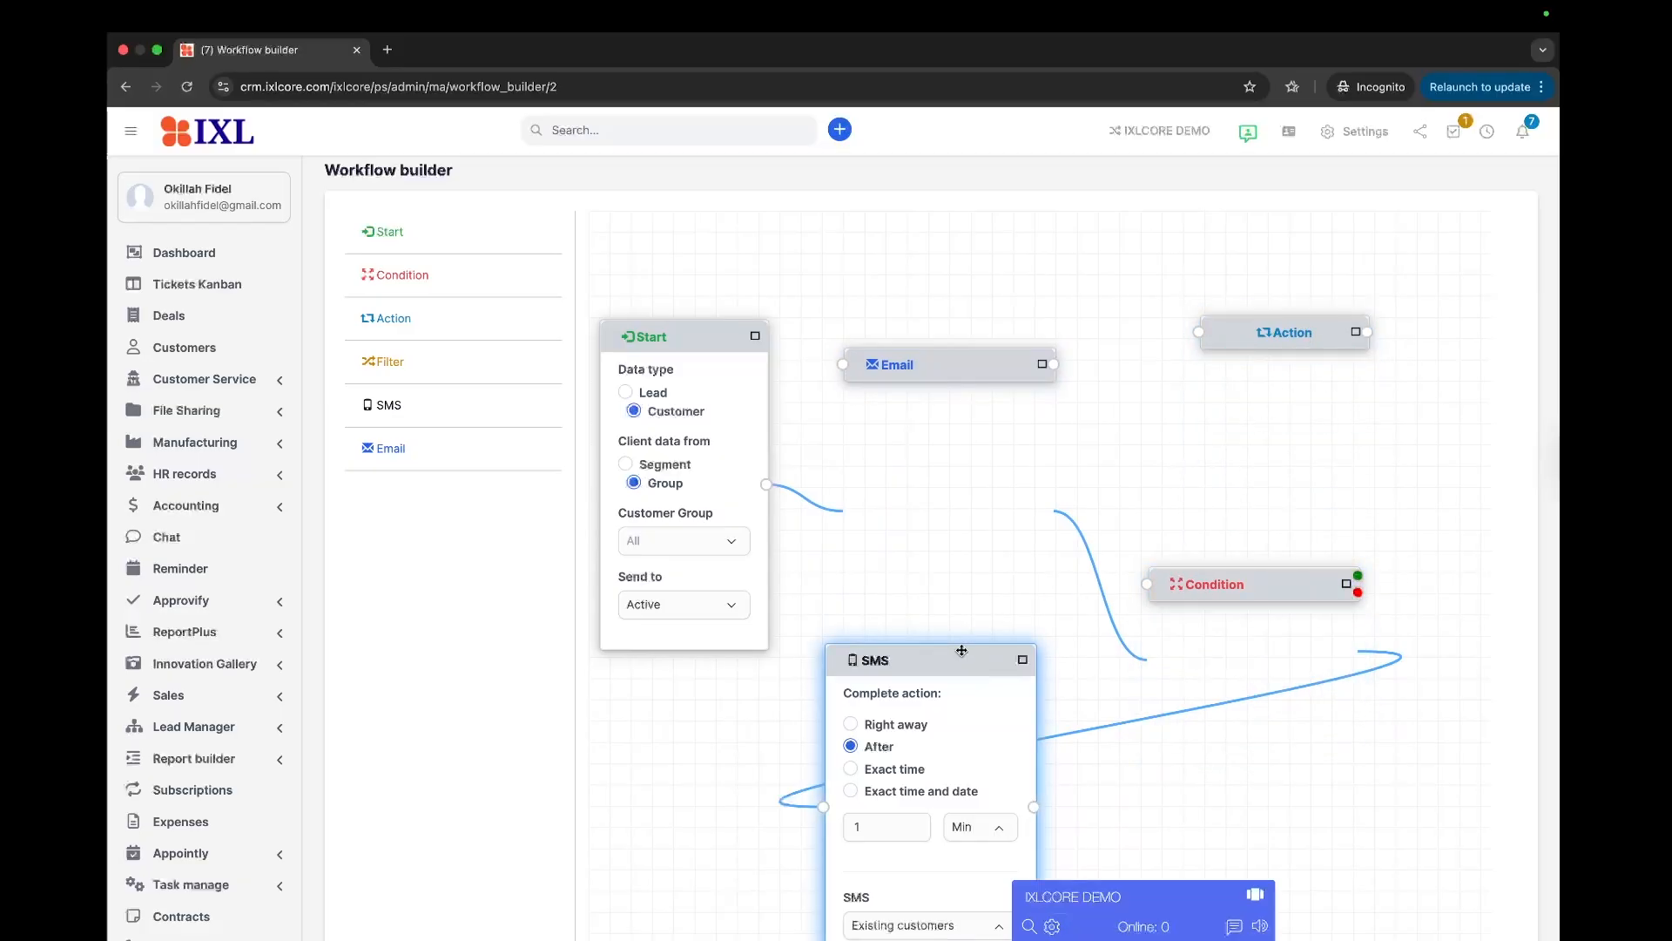
click(940, 661)
double_click(700, 335)
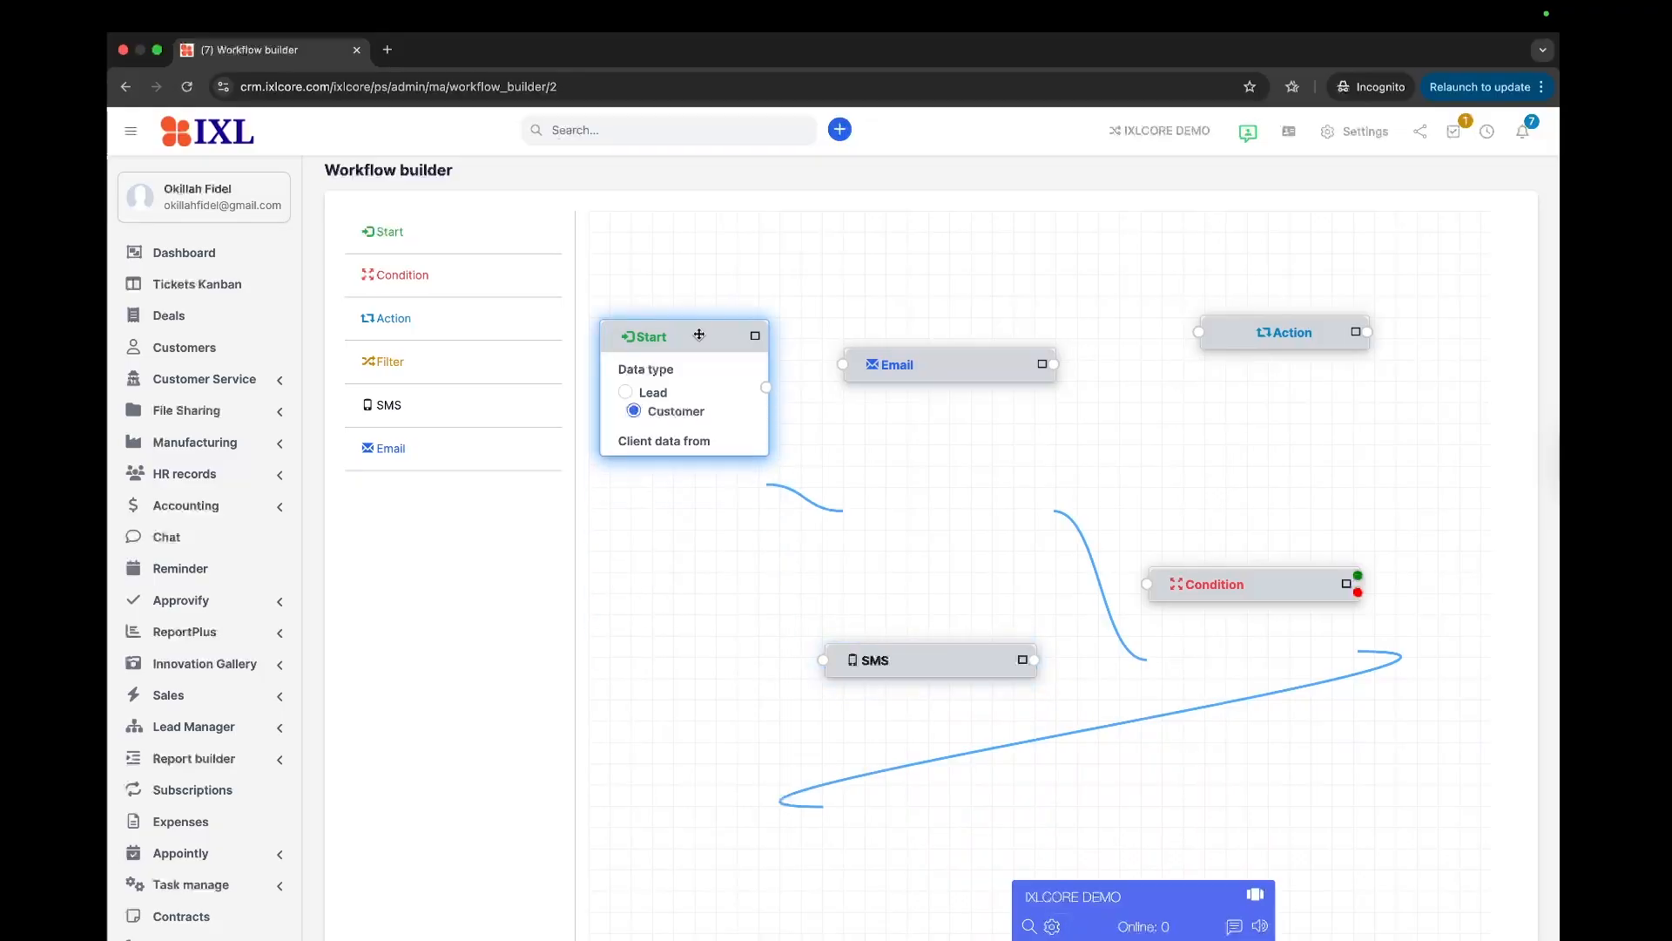
Reload the workflow builder page to discard the unsaved nodes and start with an empty canvas.
scroll(1027, 523, down, 4)
scroll(1219, 296, up, 4)
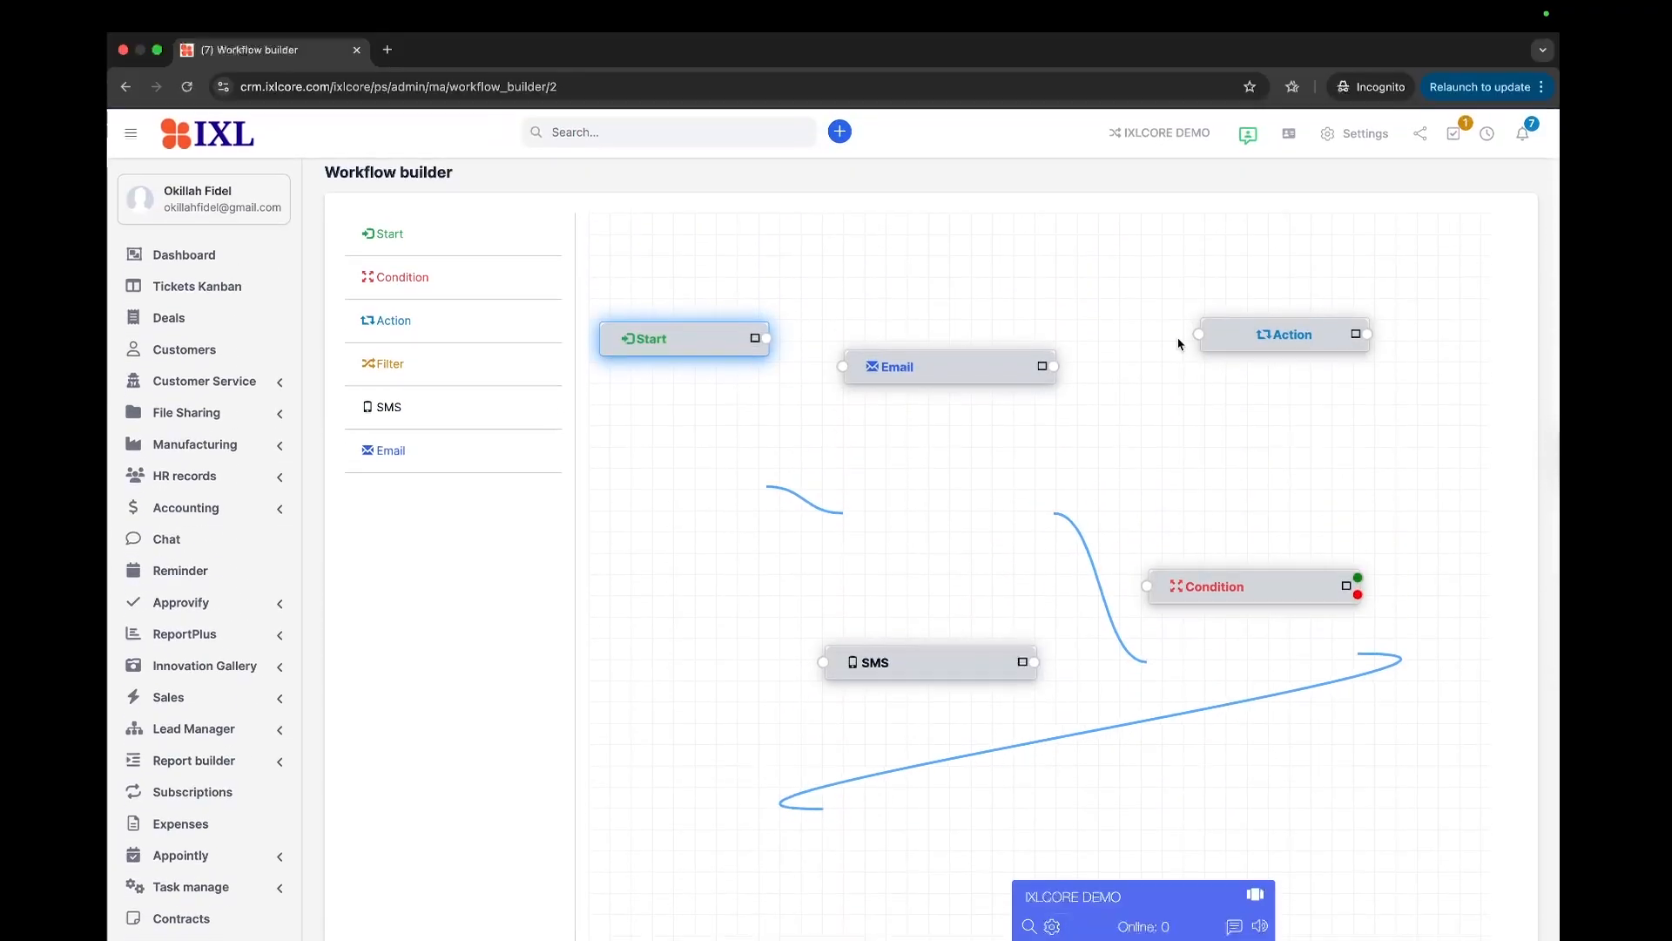
drag(1215, 256, 1265, 543)
scroll(1240, 285, up, 3)
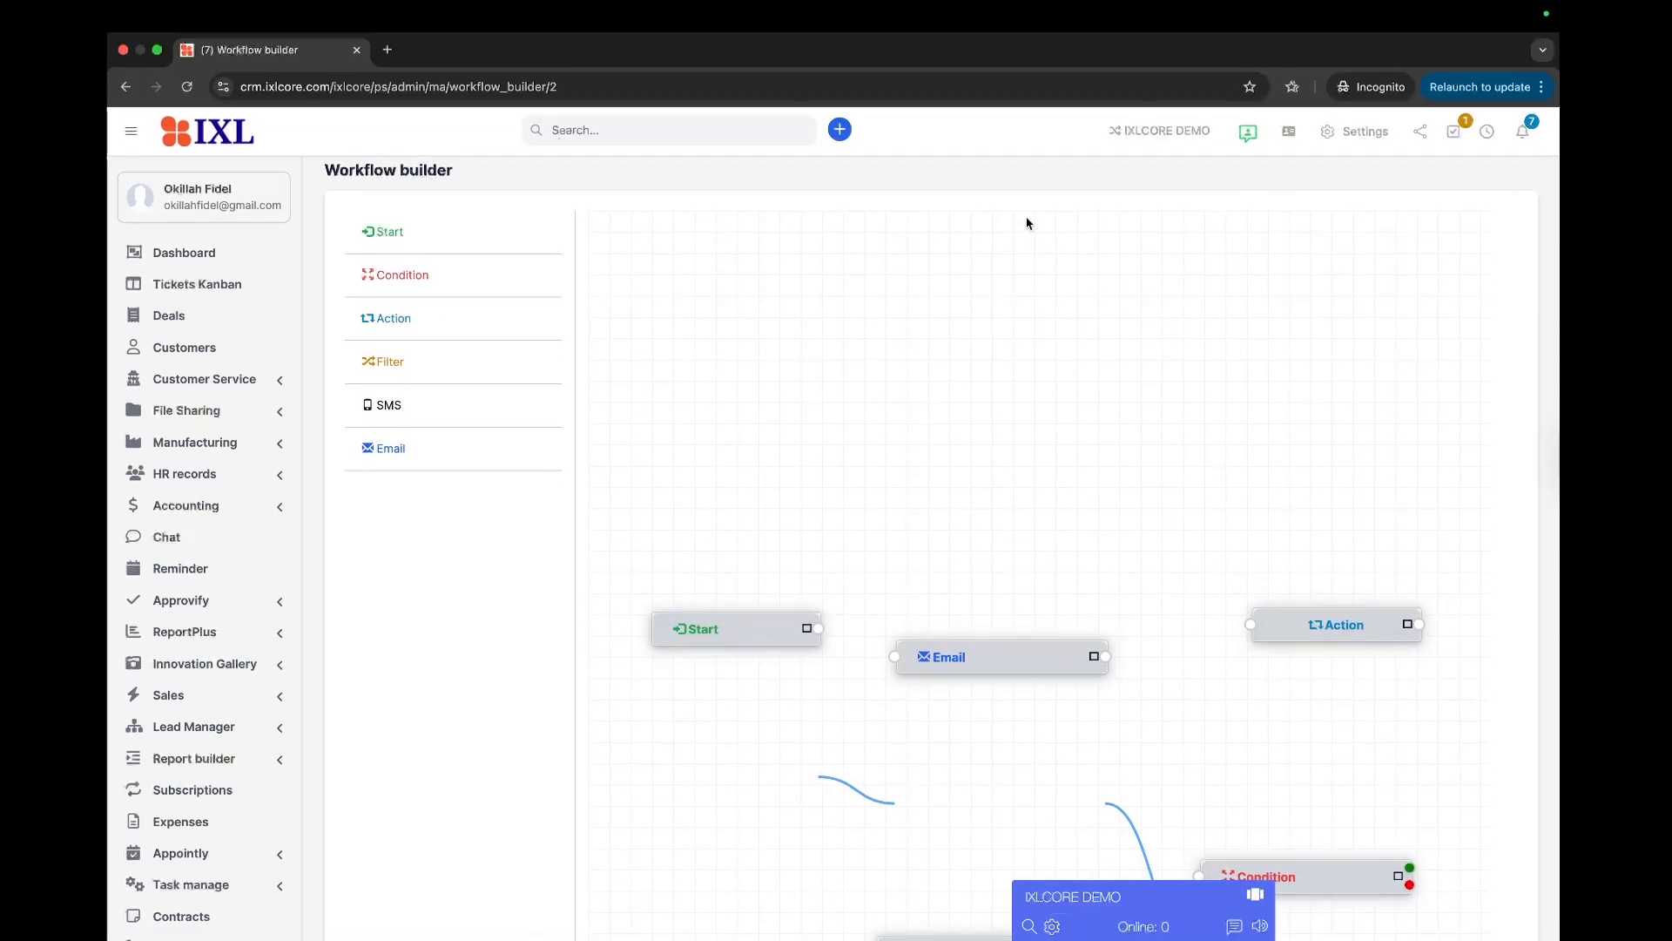
key(super+r)
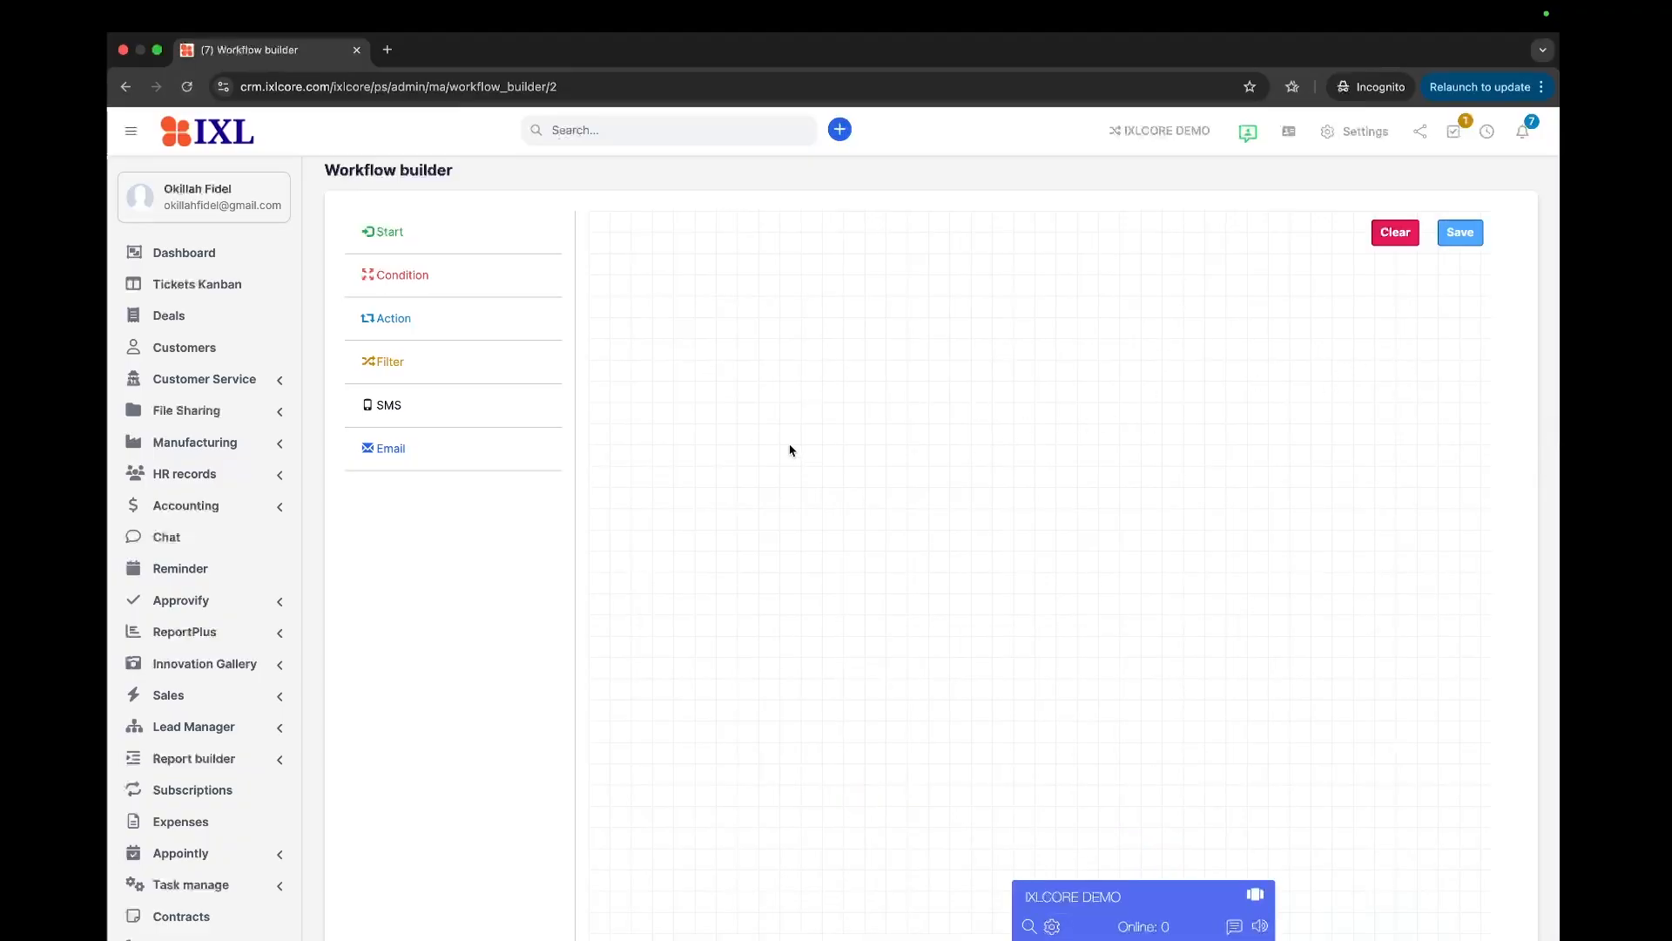
Add a Start node for Customer data taken from Group, with an Email node beside it.
drag(374, 231, 652, 367)
click(727, 458)
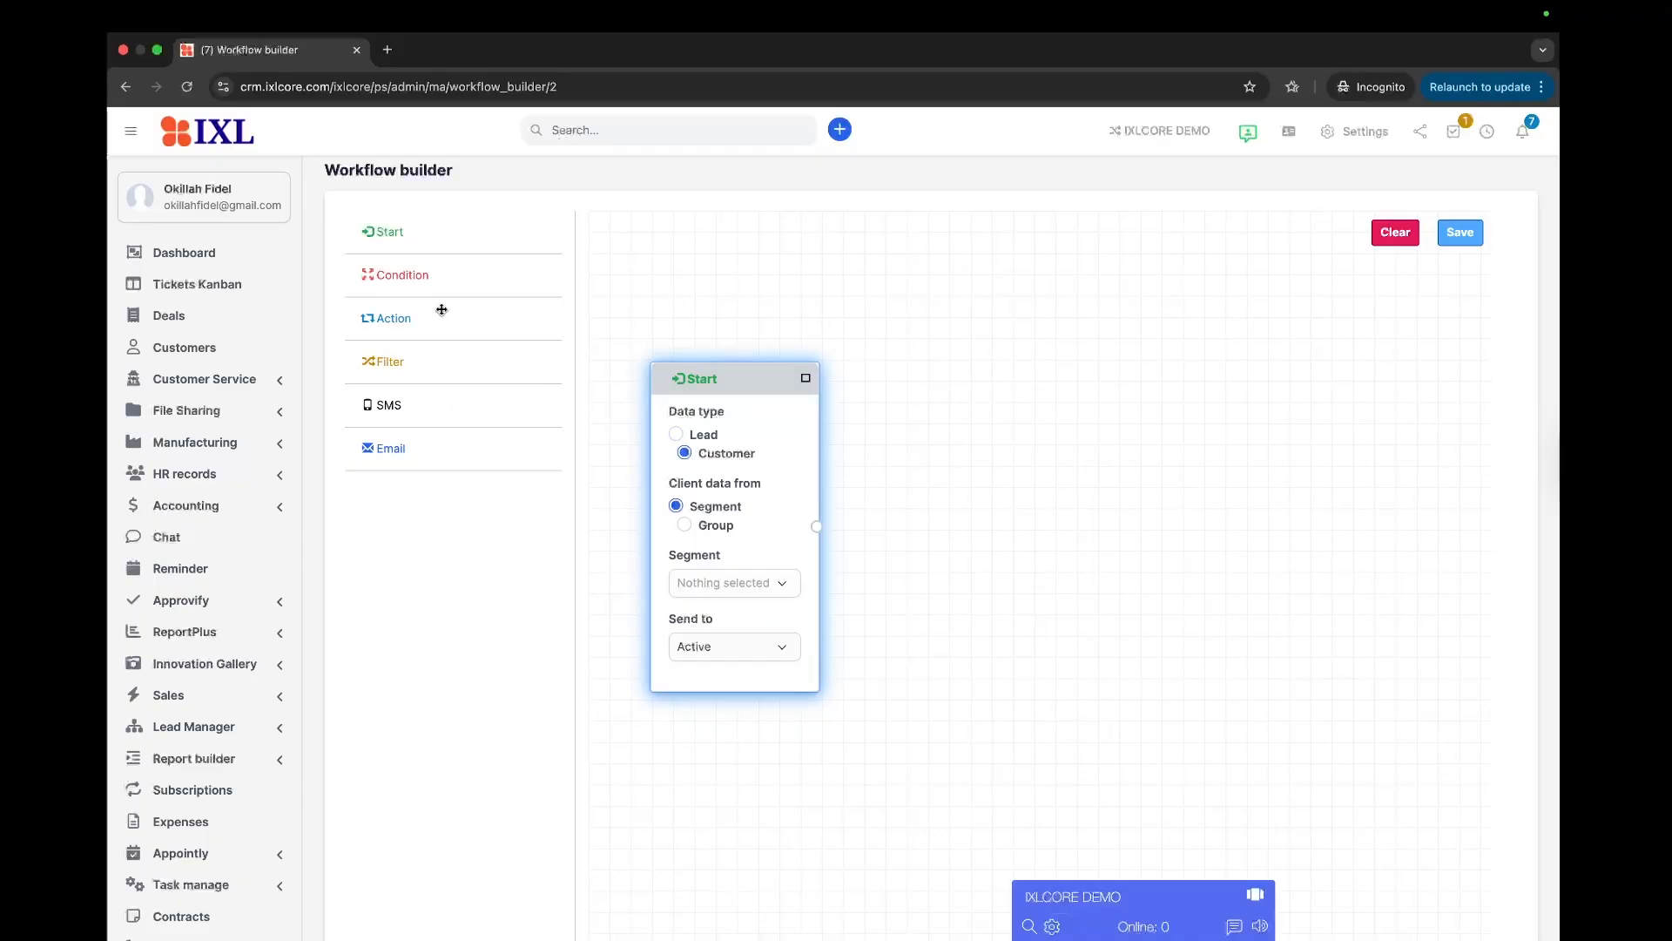
drag(405, 447, 948, 442)
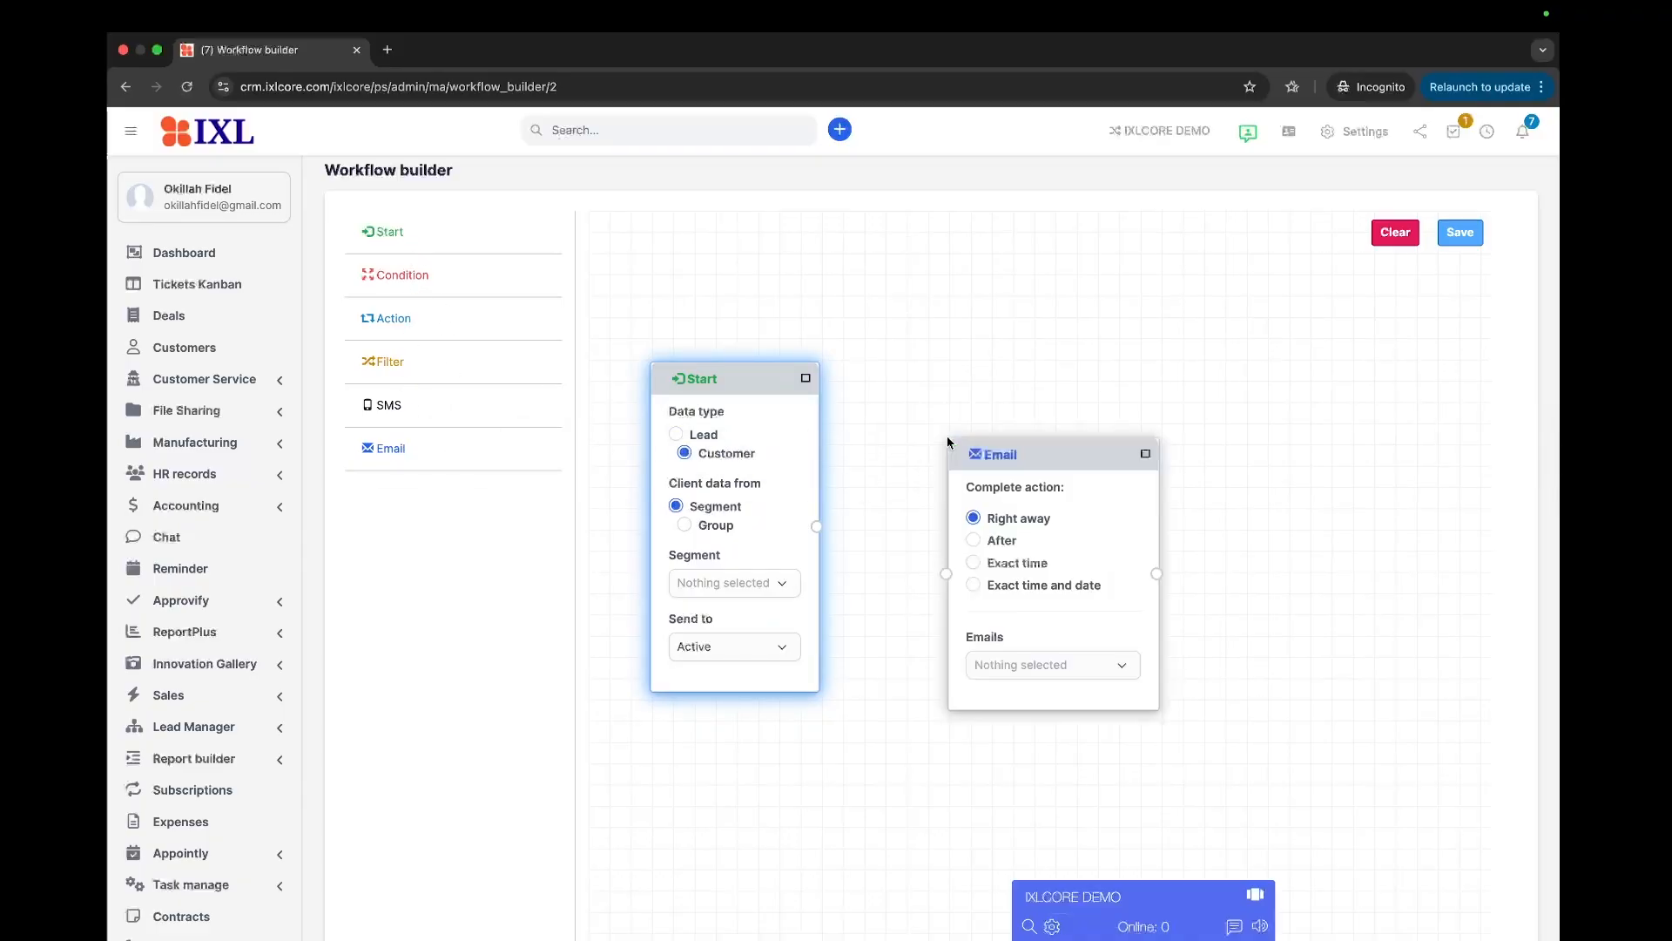
click(685, 526)
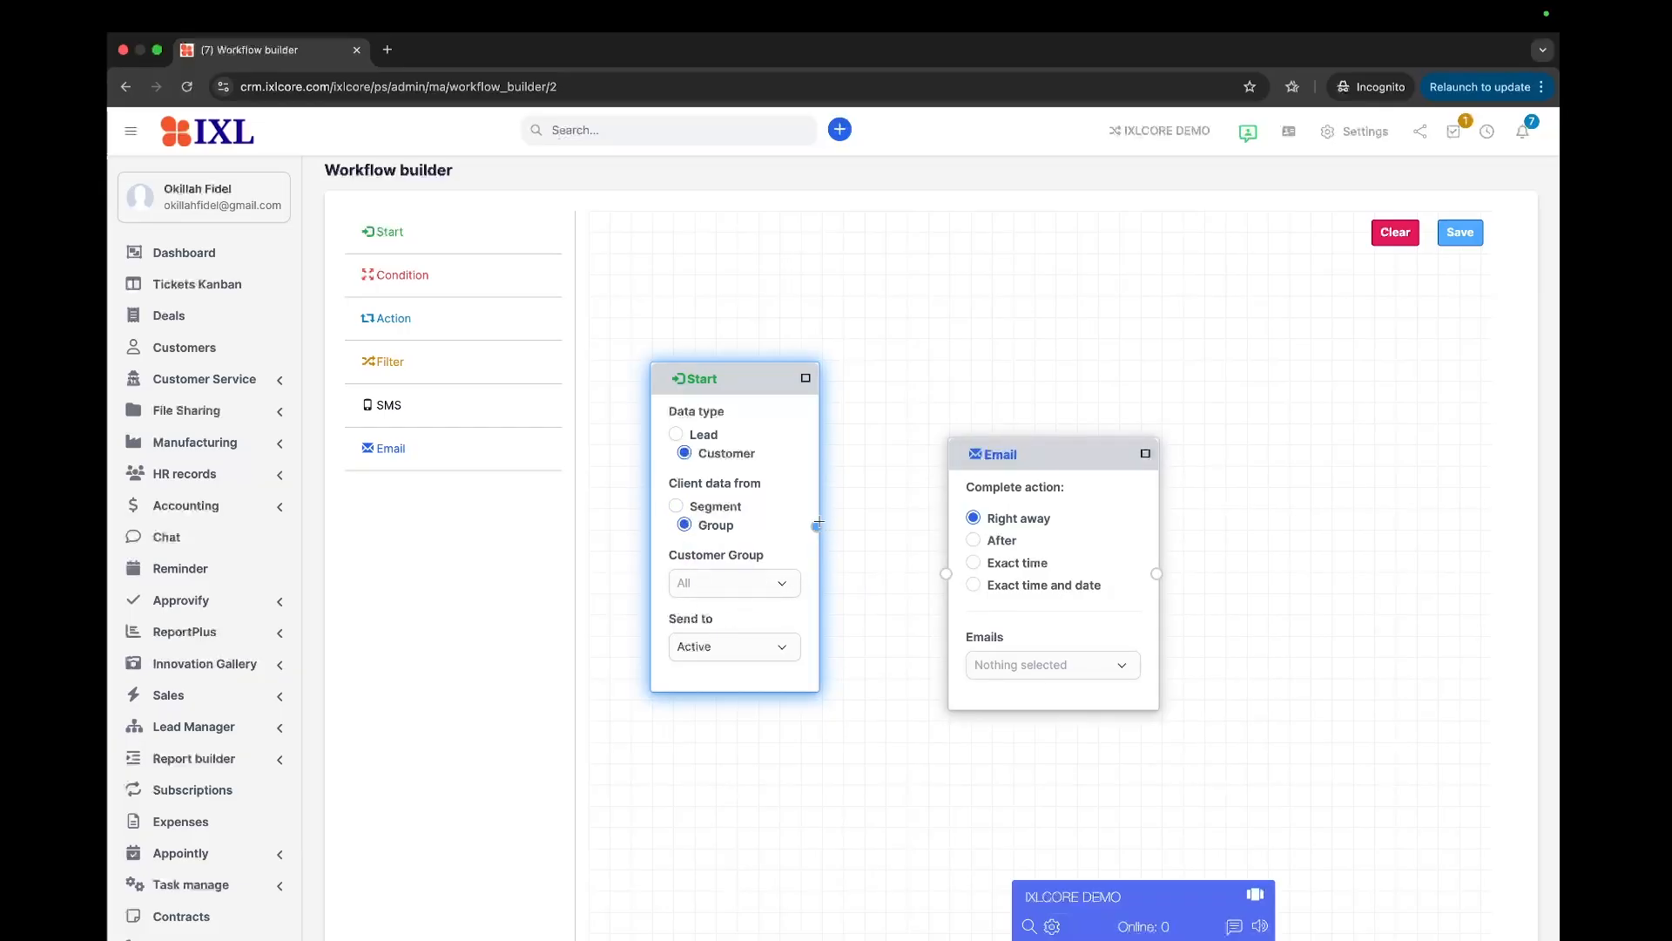
Align the Email node with the Start node, connect Start to it, and select the Existing customers email.
drag(1046, 438, 991, 375)
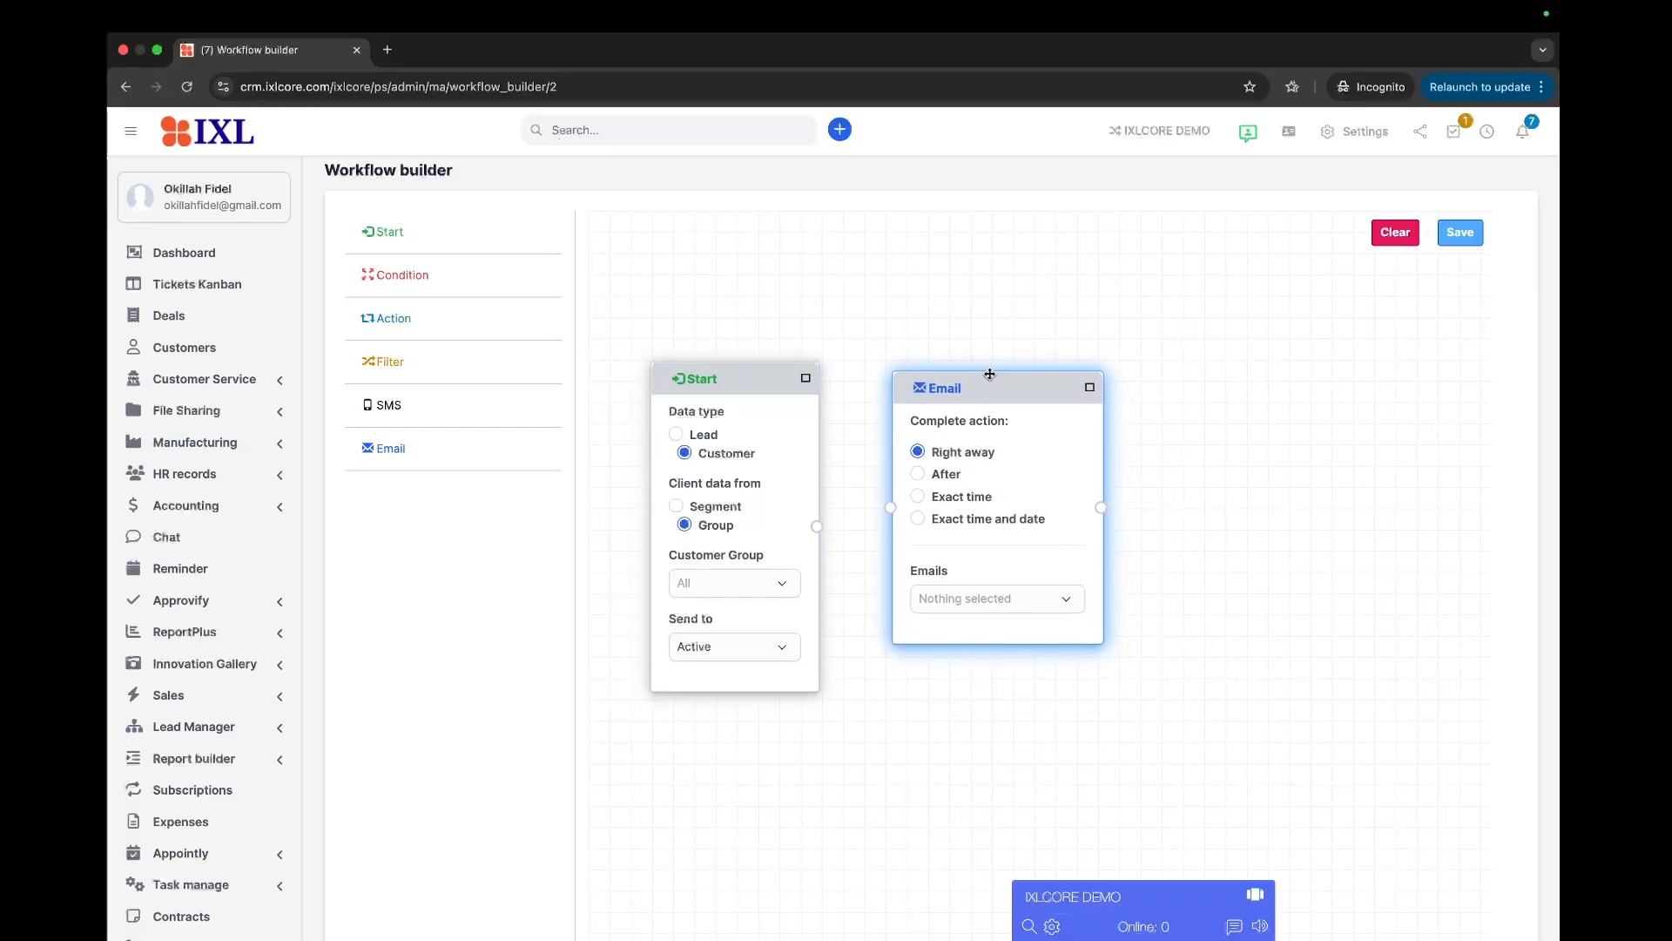
drag(817, 526, 893, 513)
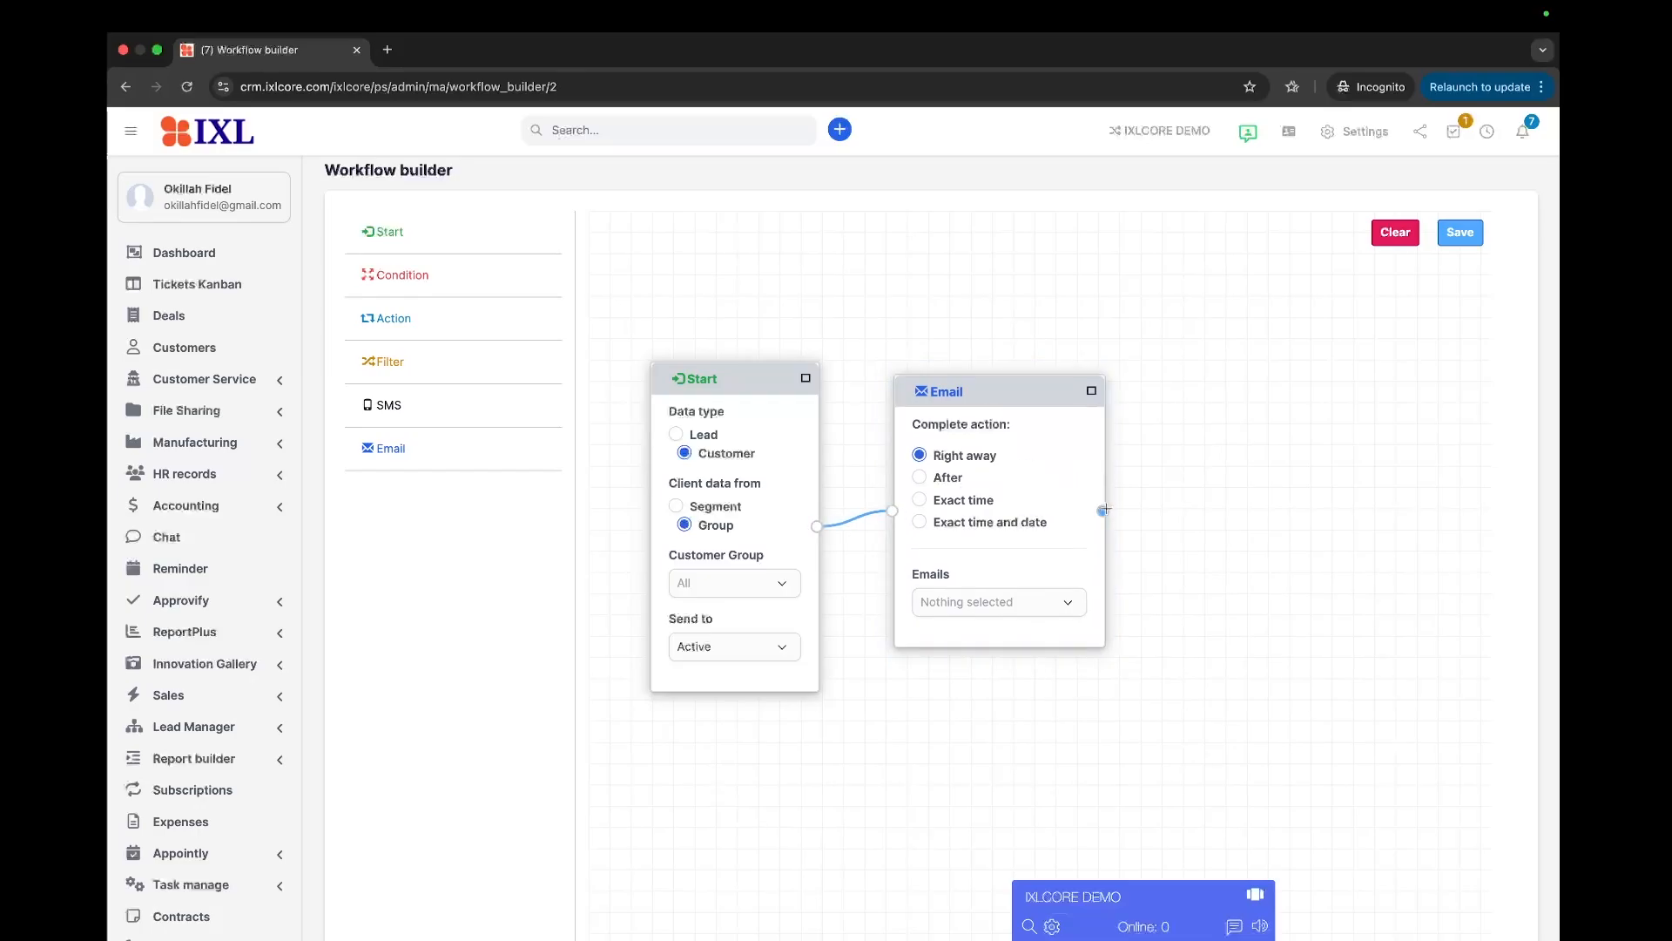
click(1032, 600)
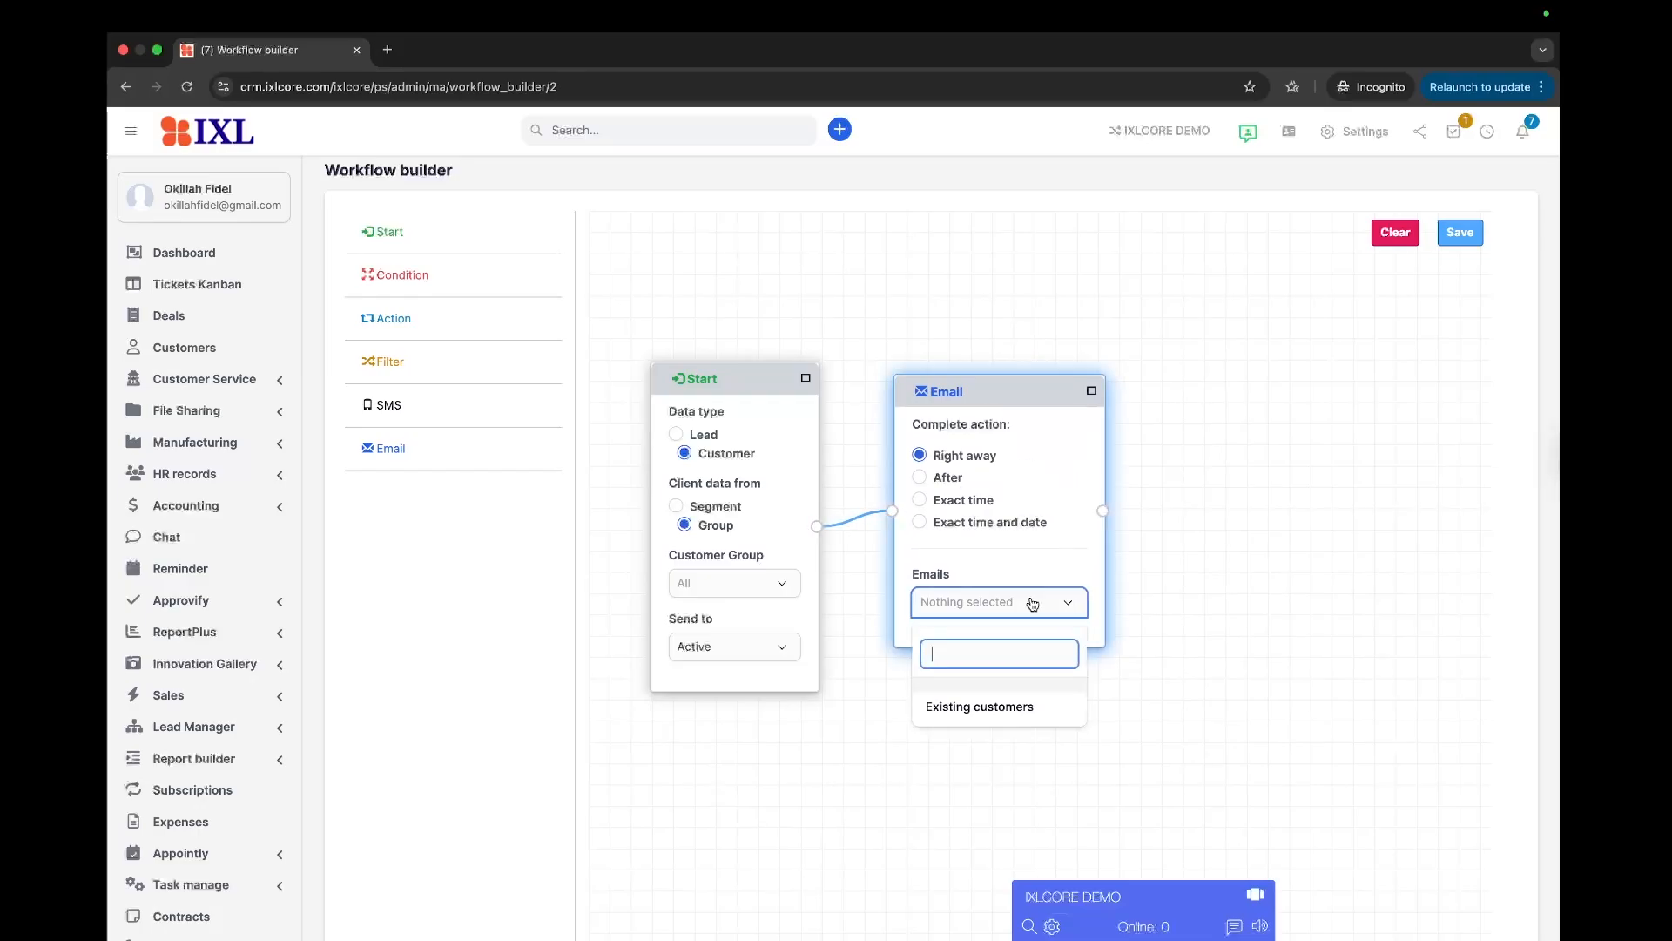
click(993, 708)
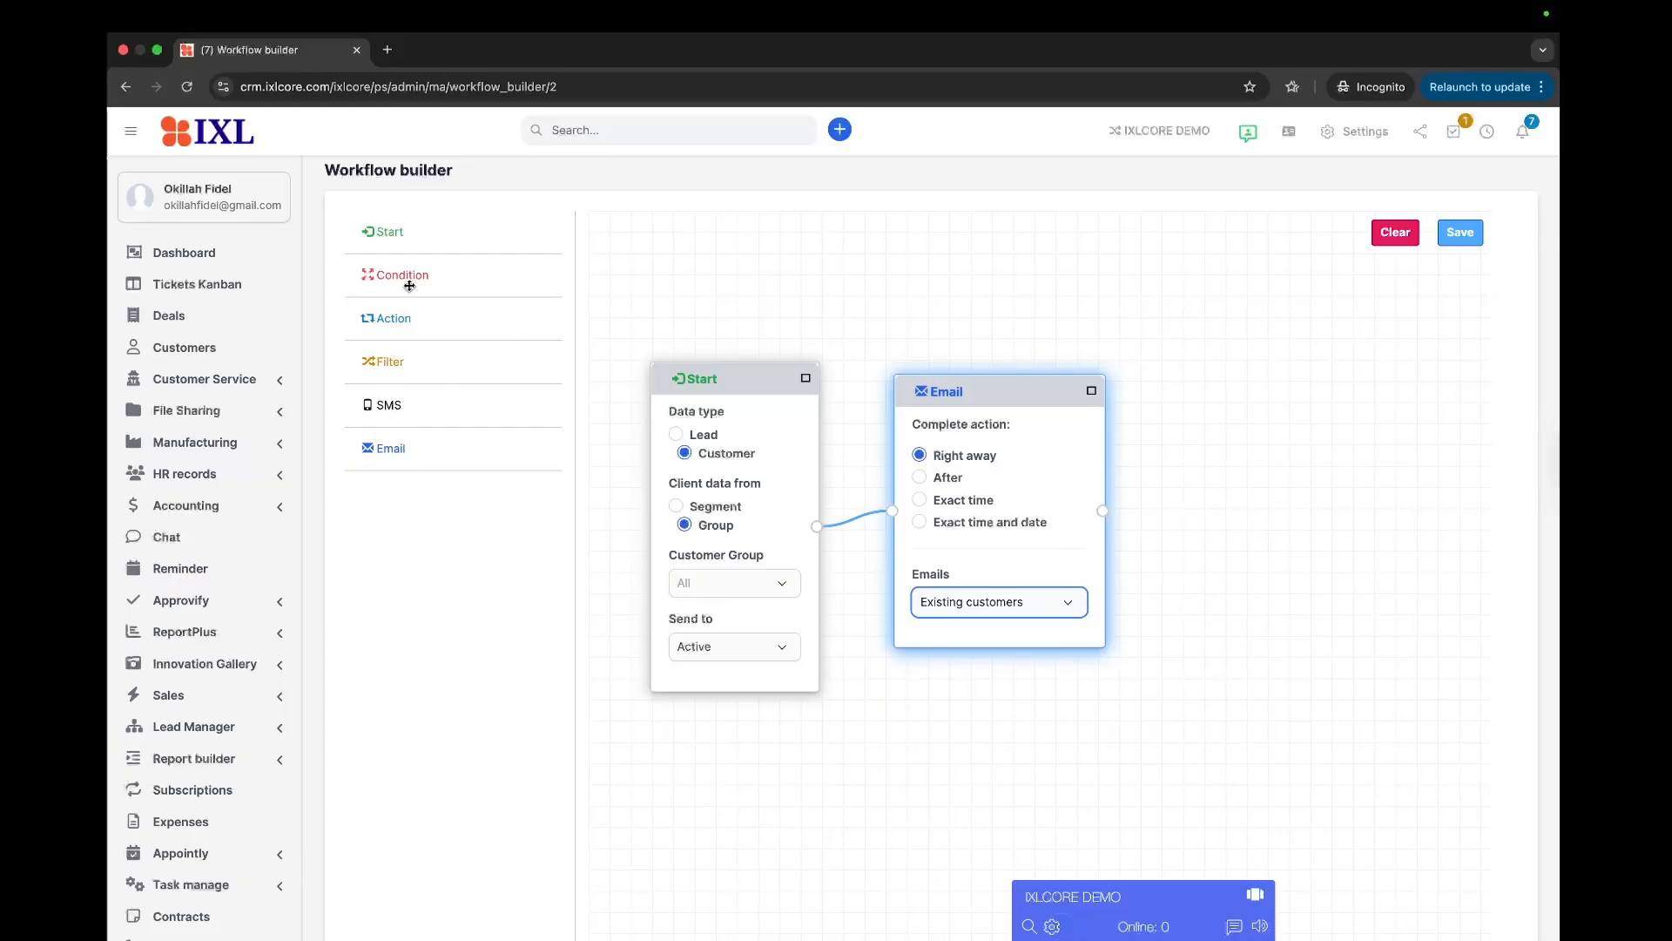
Add a Condition node beside the Email node that tracks Opens, and connect the Email node's output to it.
drag(409, 283, 1235, 405)
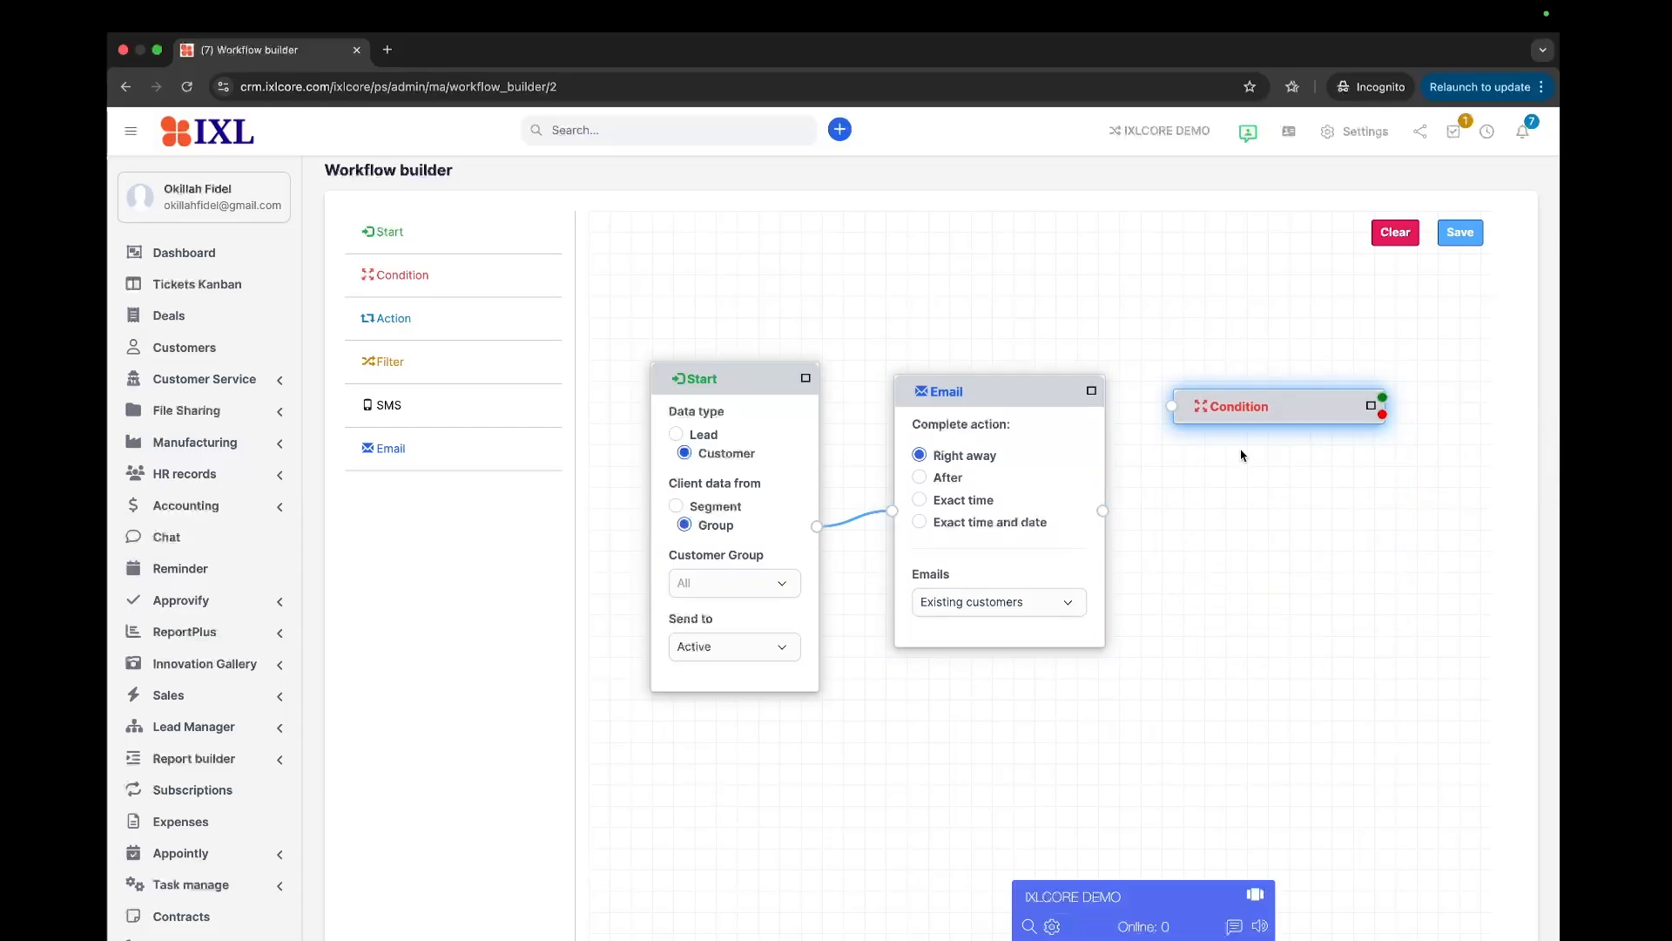
click(1266, 403)
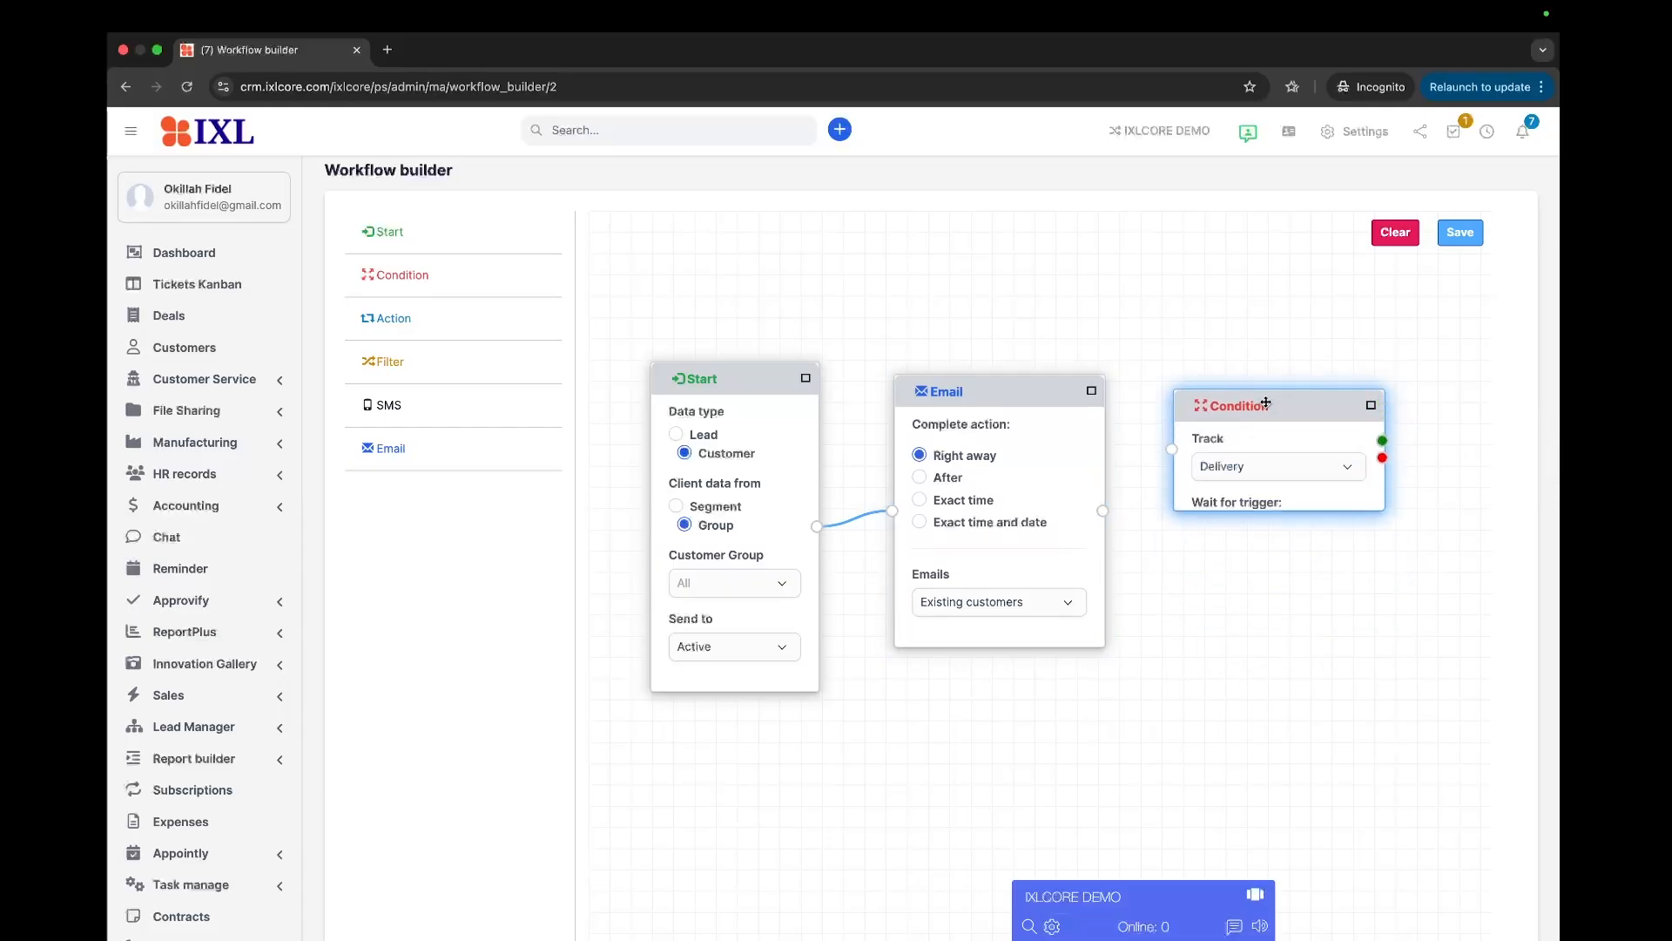
click(1269, 485)
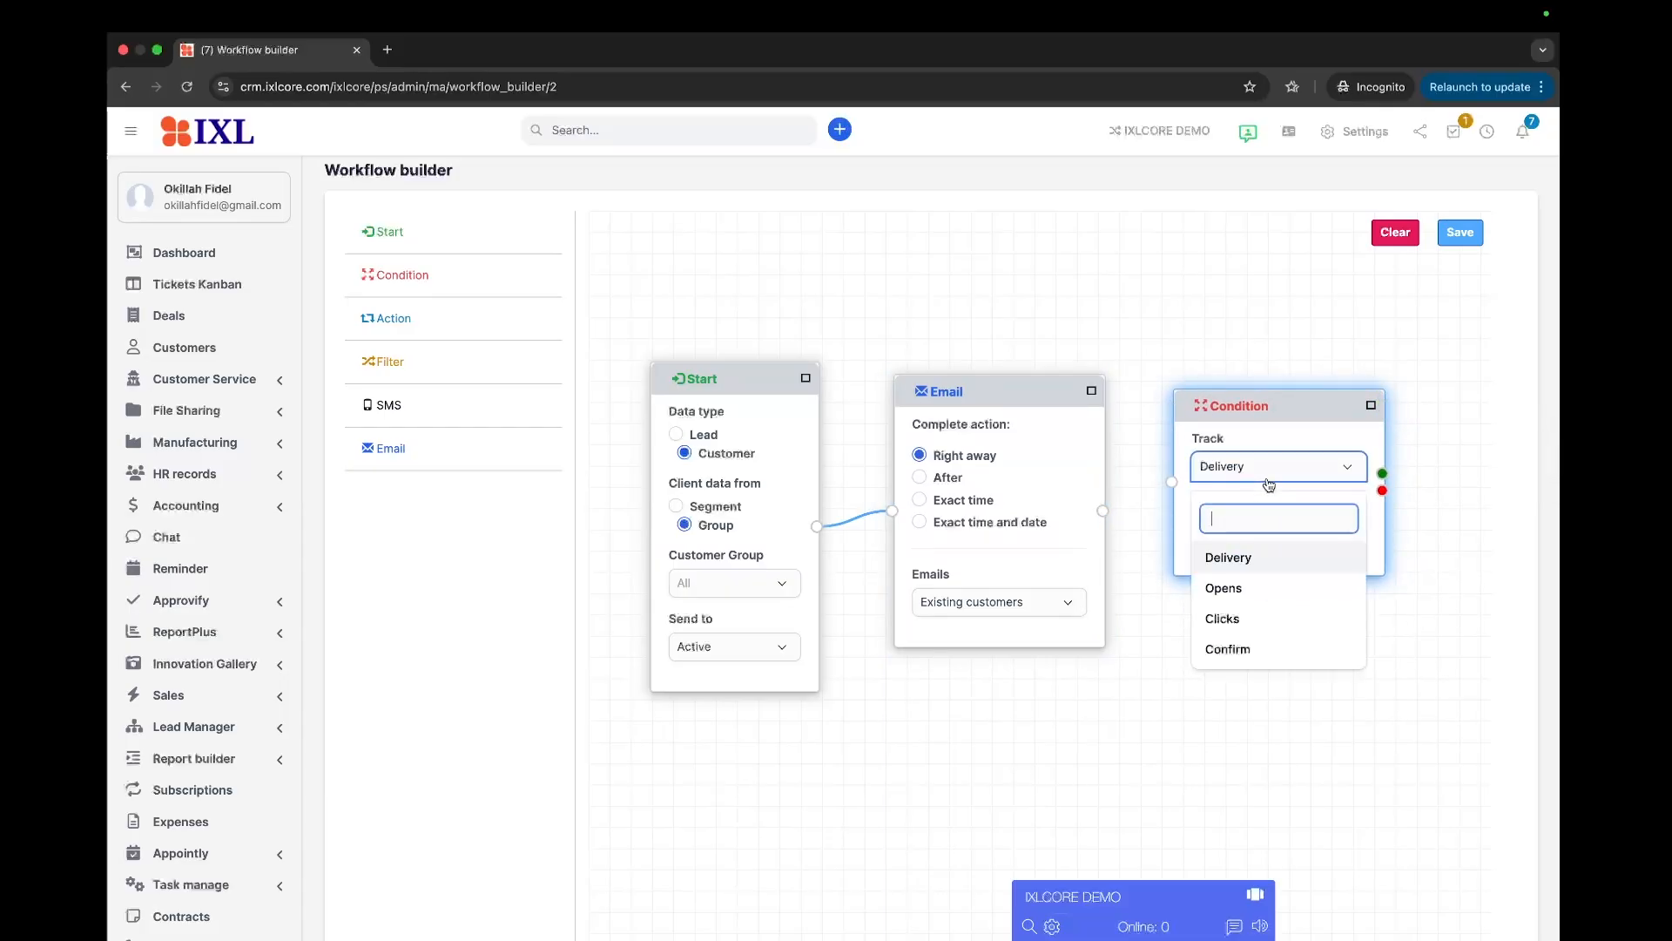
click(1224, 588)
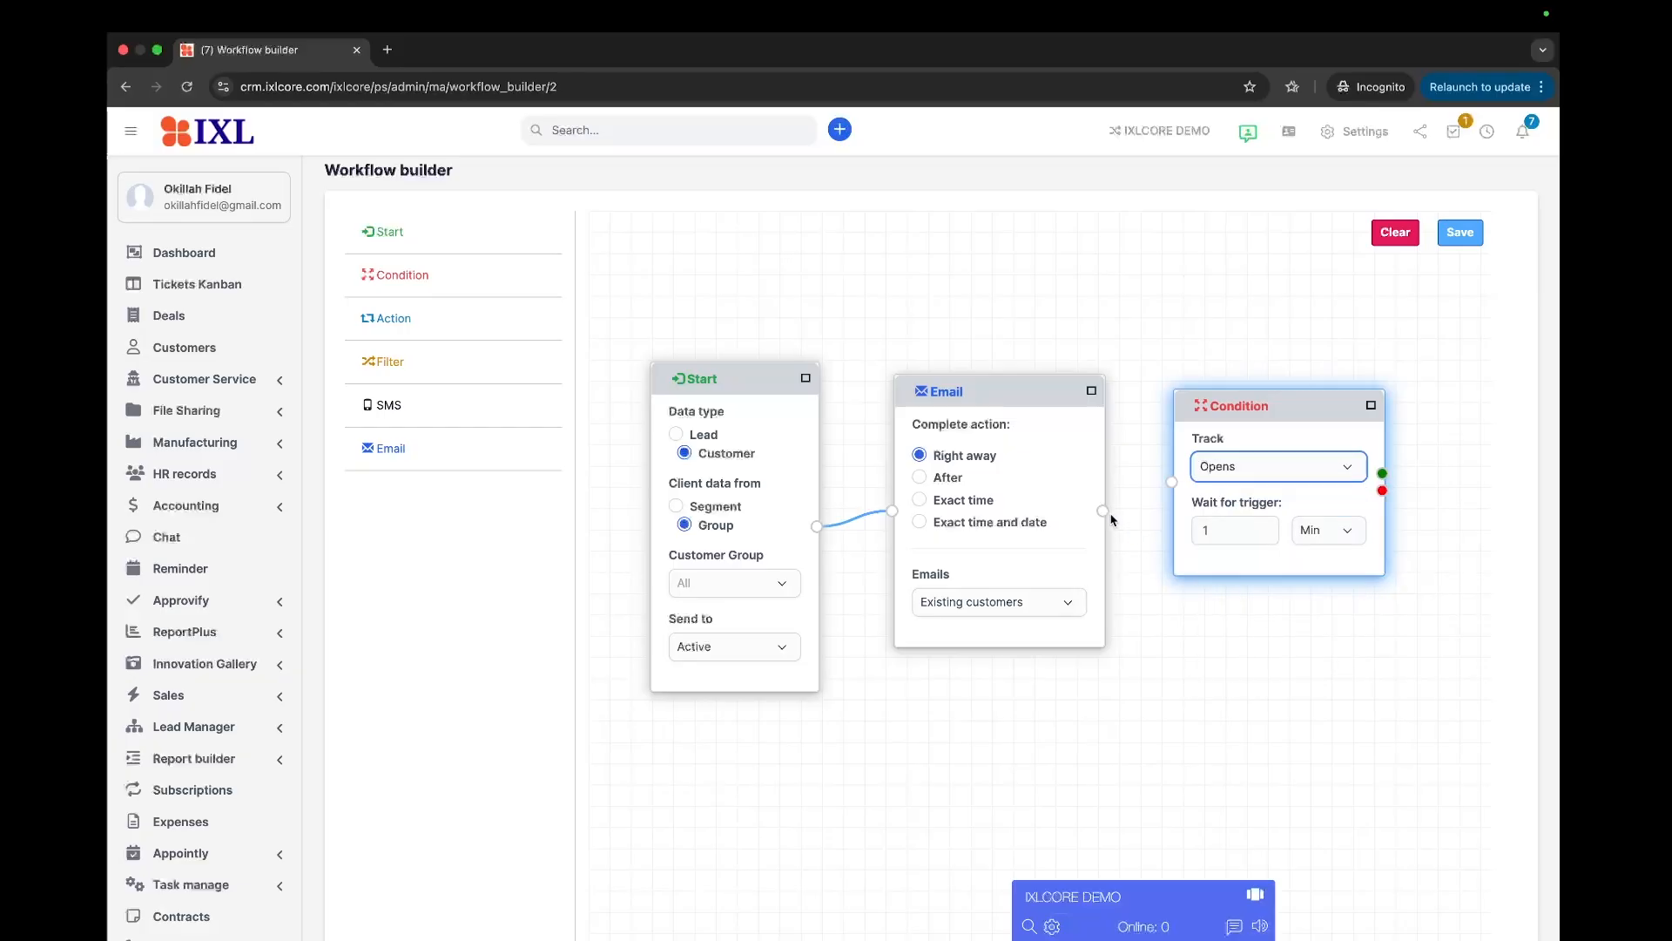
drag(1104, 513, 1170, 484)
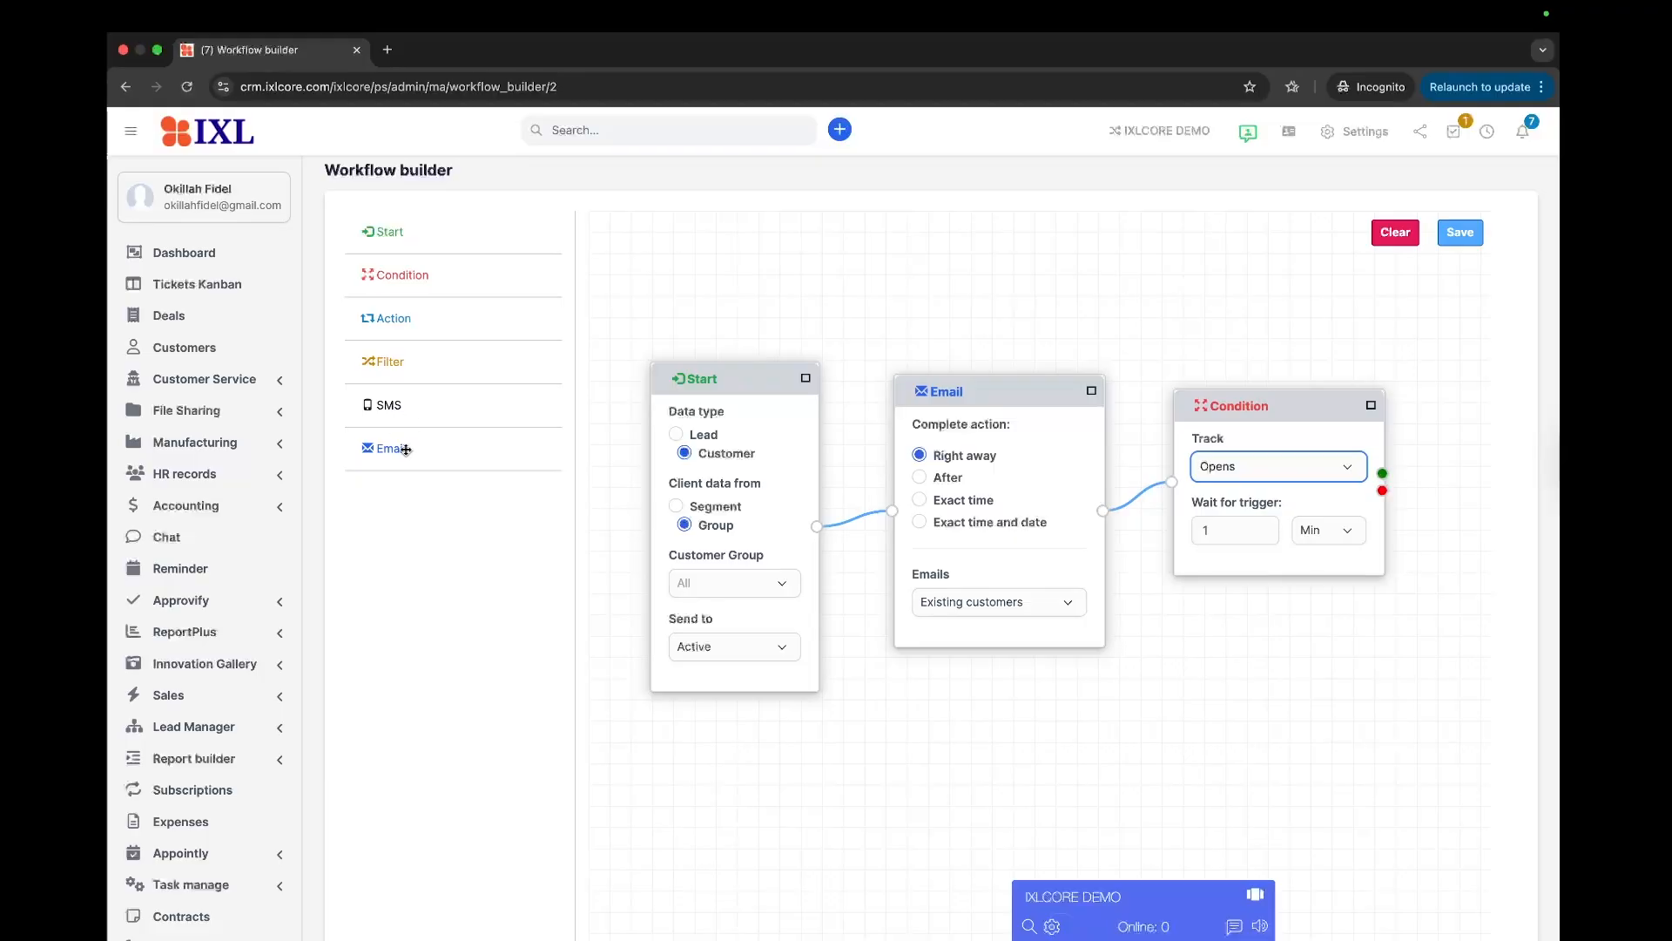
Add an SMS node below the Condition node, linked from its green output, and select the Existing customers SMS.
drag(408, 410, 1288, 612)
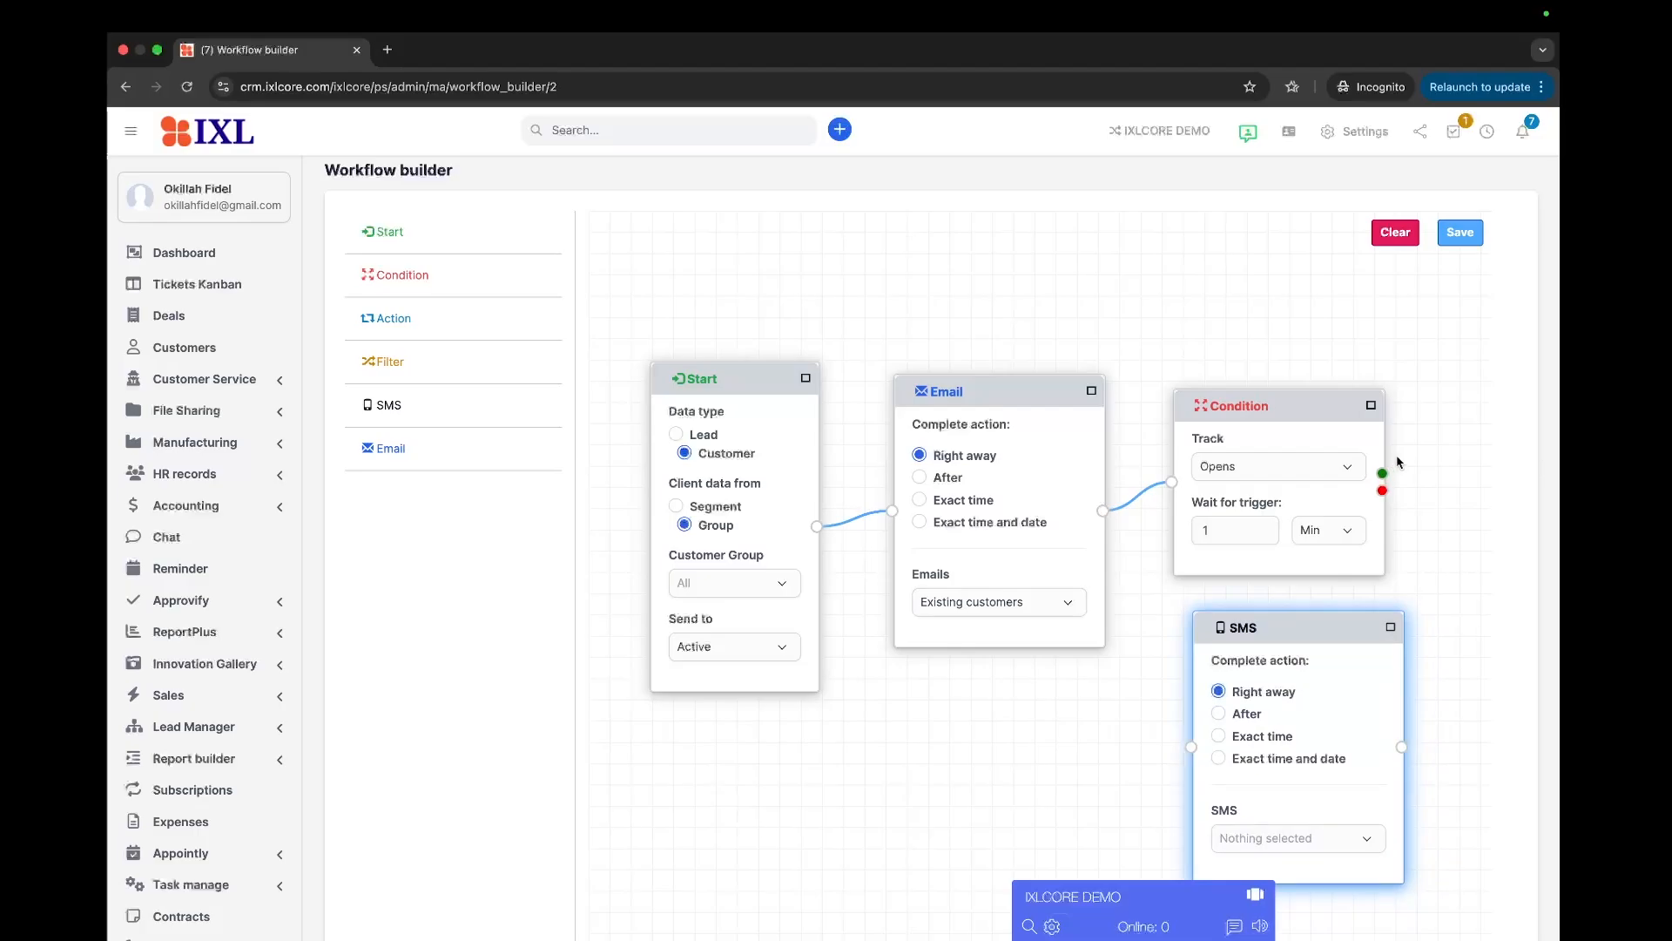
drag(1385, 470, 1189, 746)
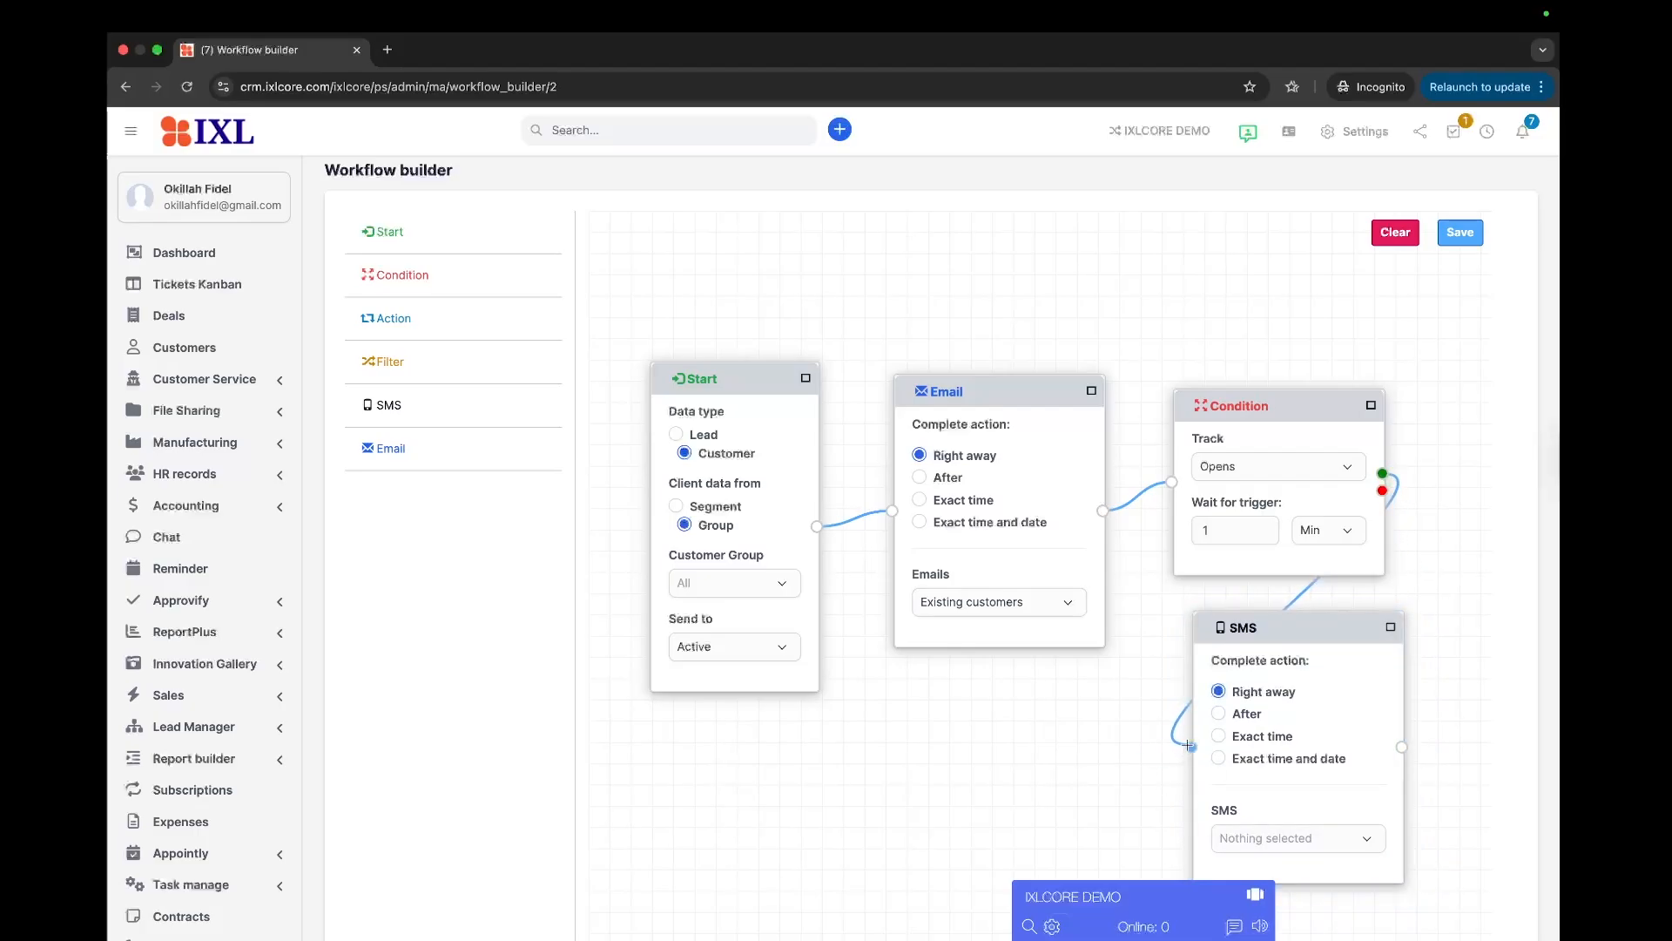
click(1296, 838)
click(1298, 792)
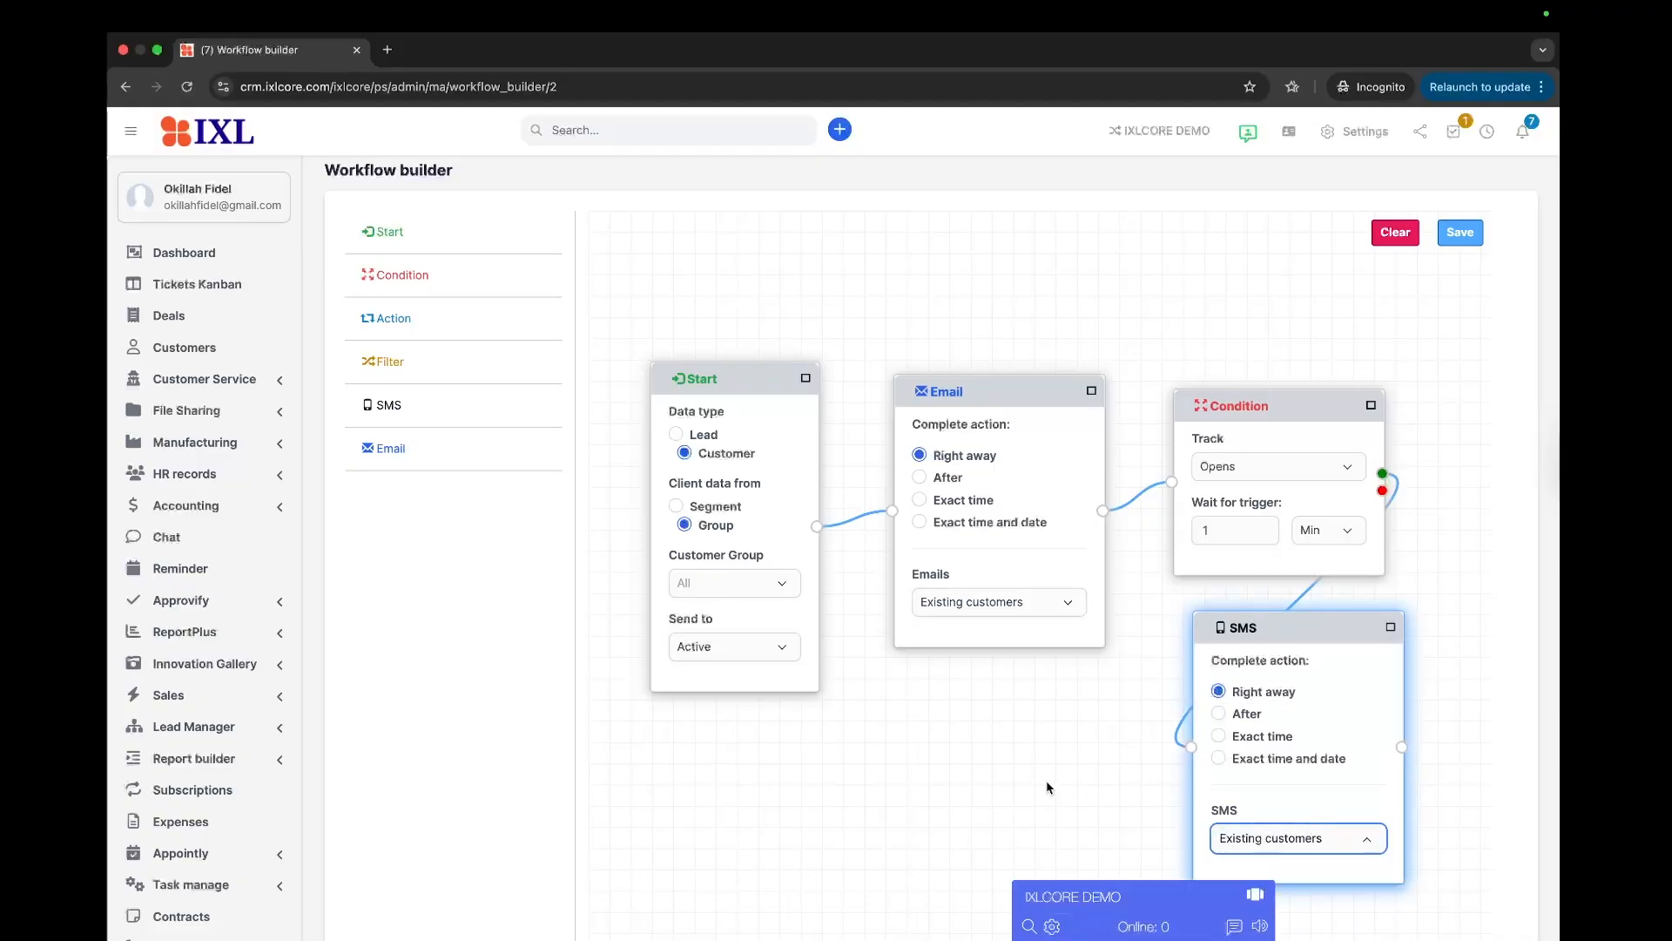
Save the workflow and open the campaign's Actions overview.
click(1459, 244)
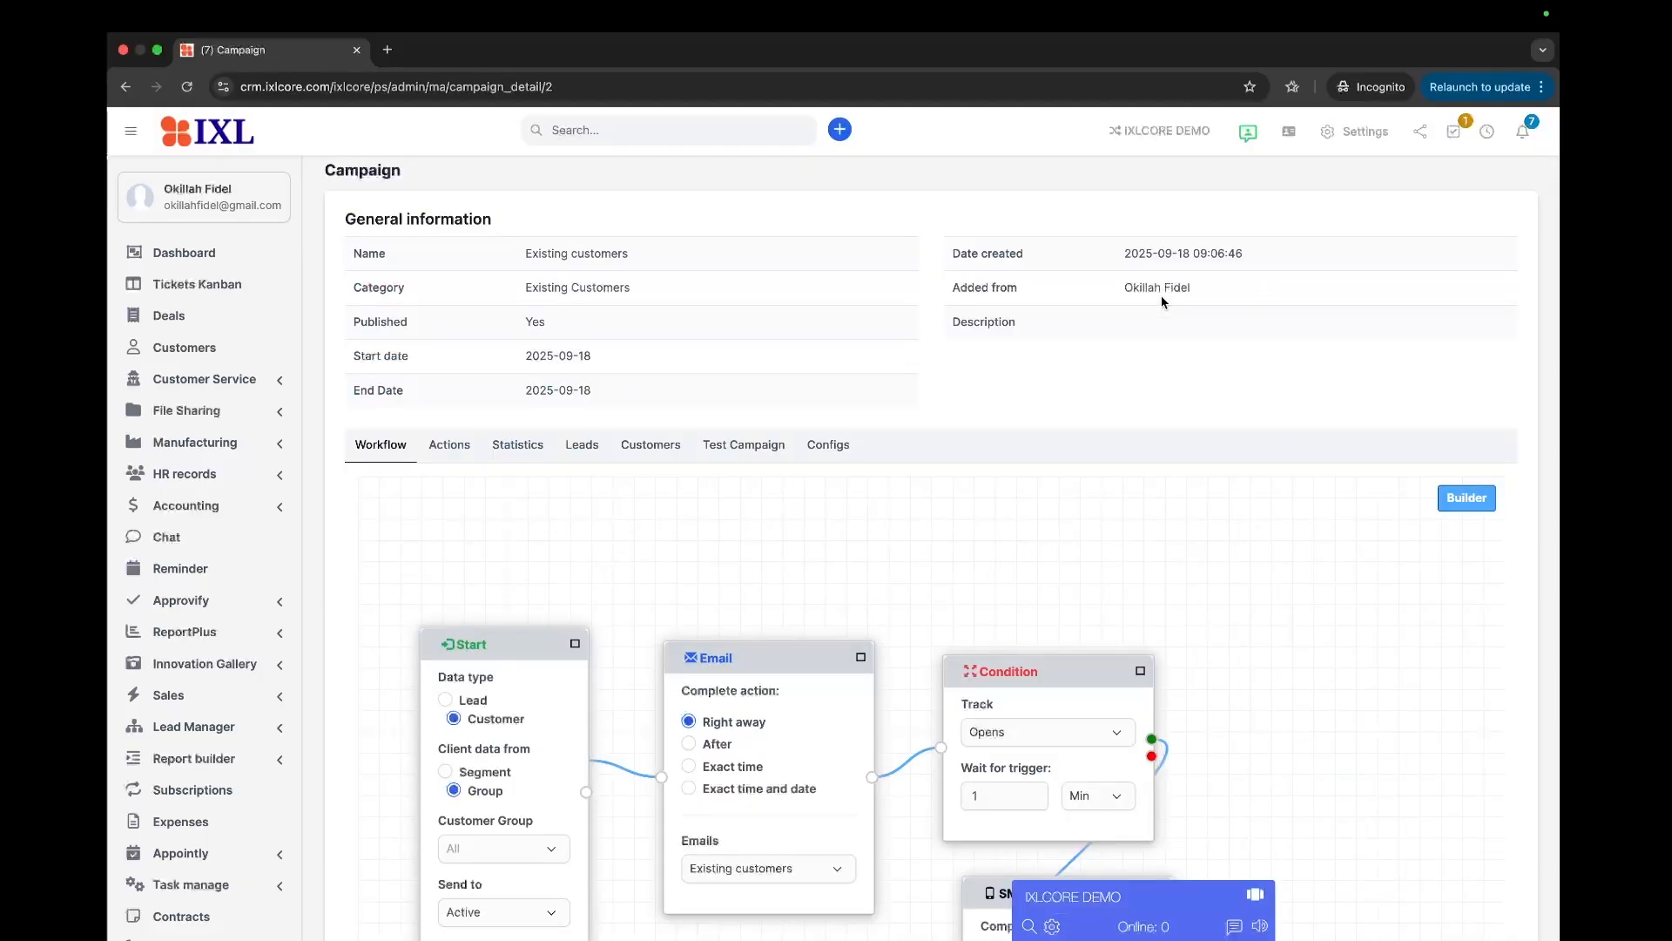
scroll(593, 470, down, 3)
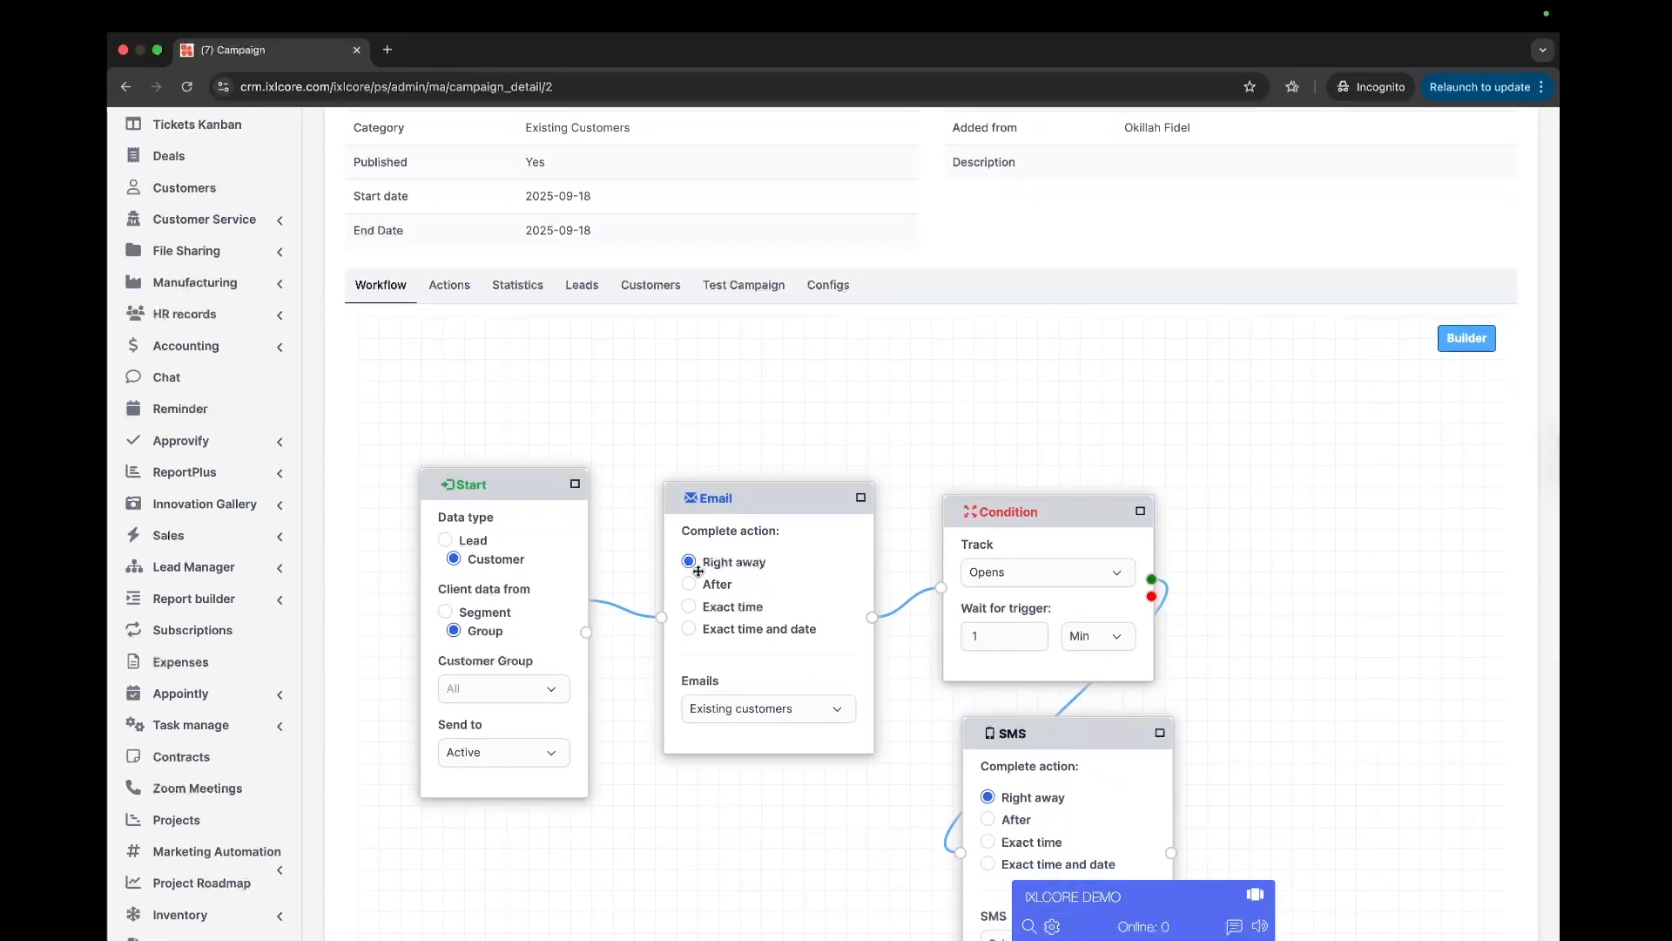
scroll(767, 420, up, 2)
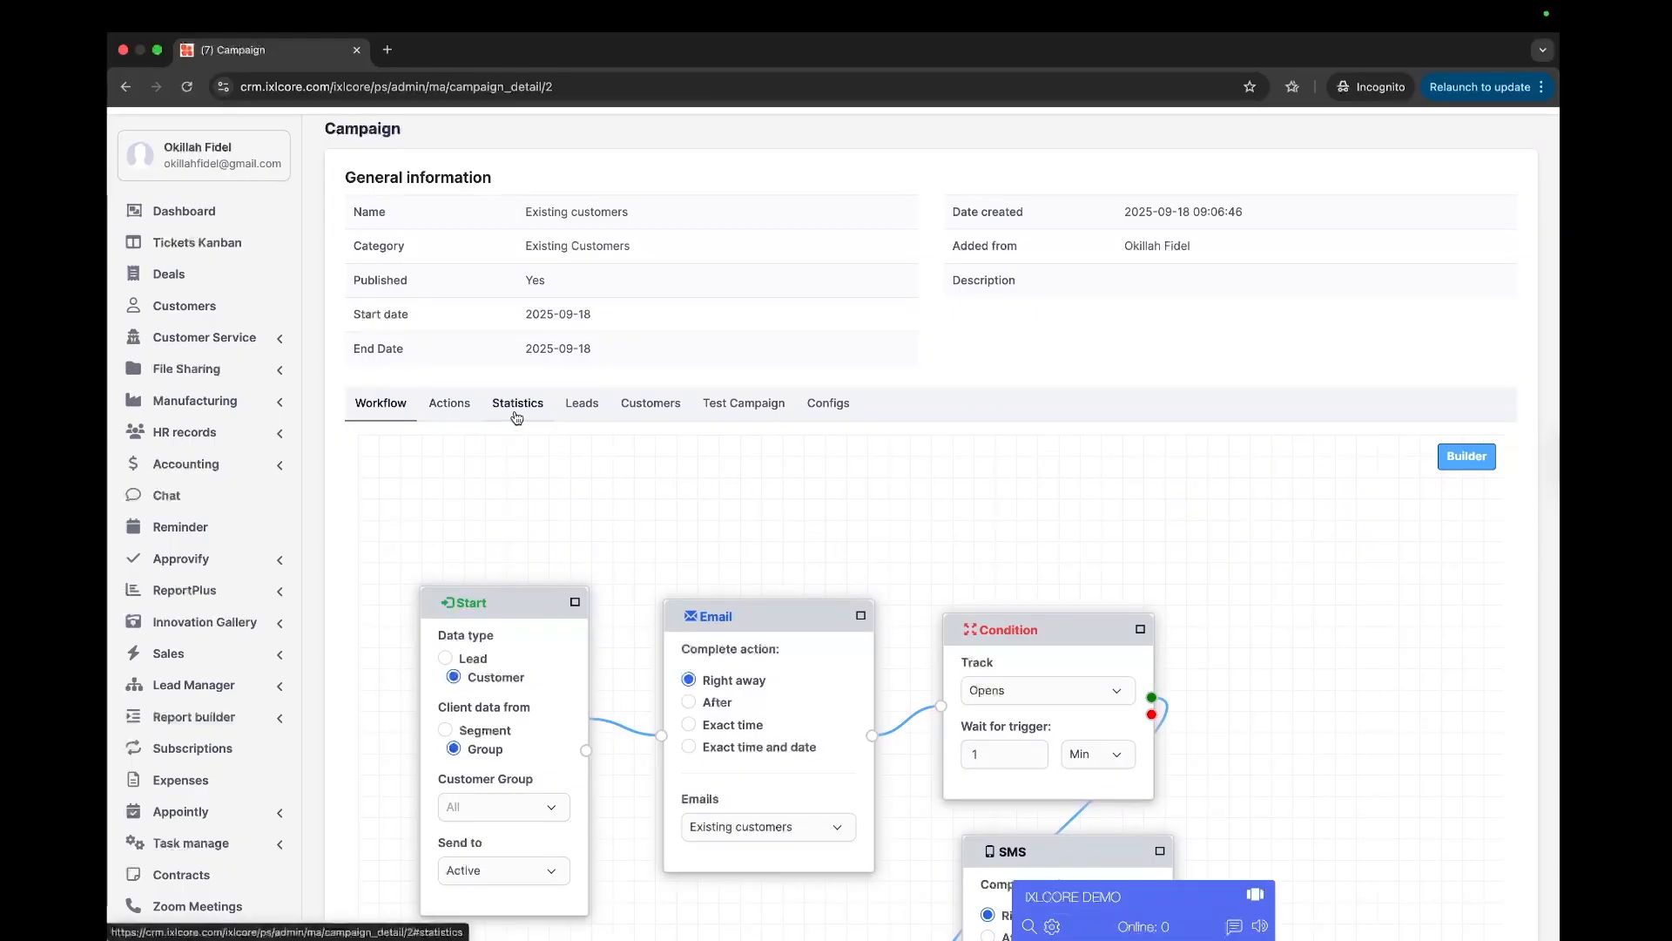
click(459, 410)
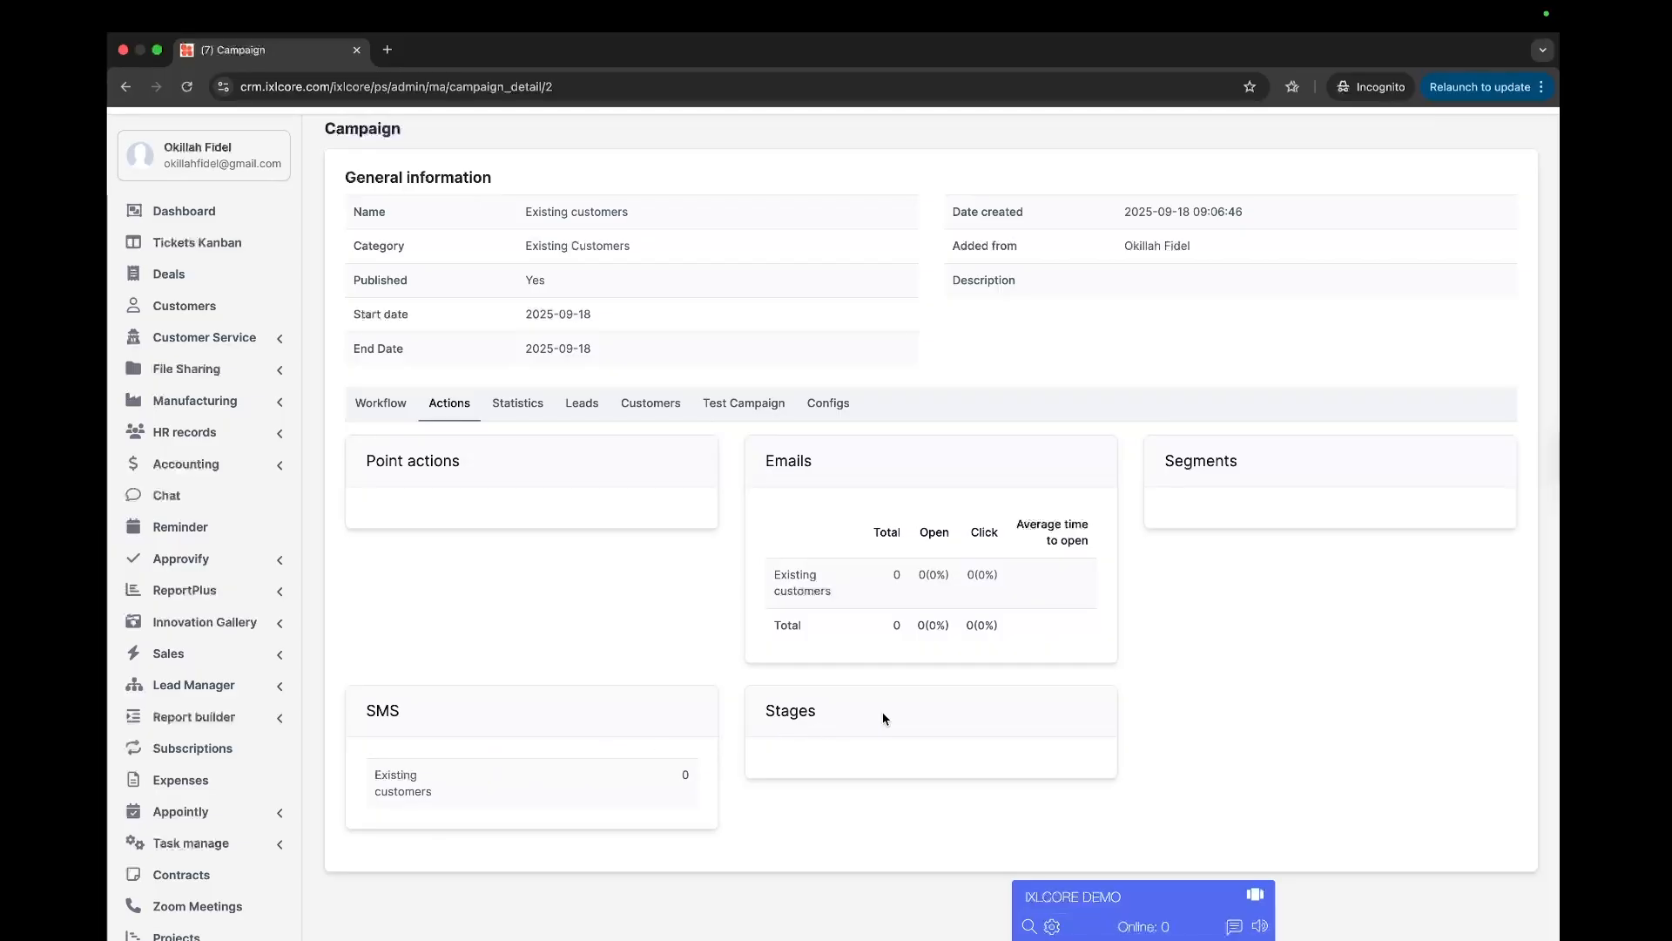
Review the Existing customers campaign's statistics charts and open its leads list.
click(533, 402)
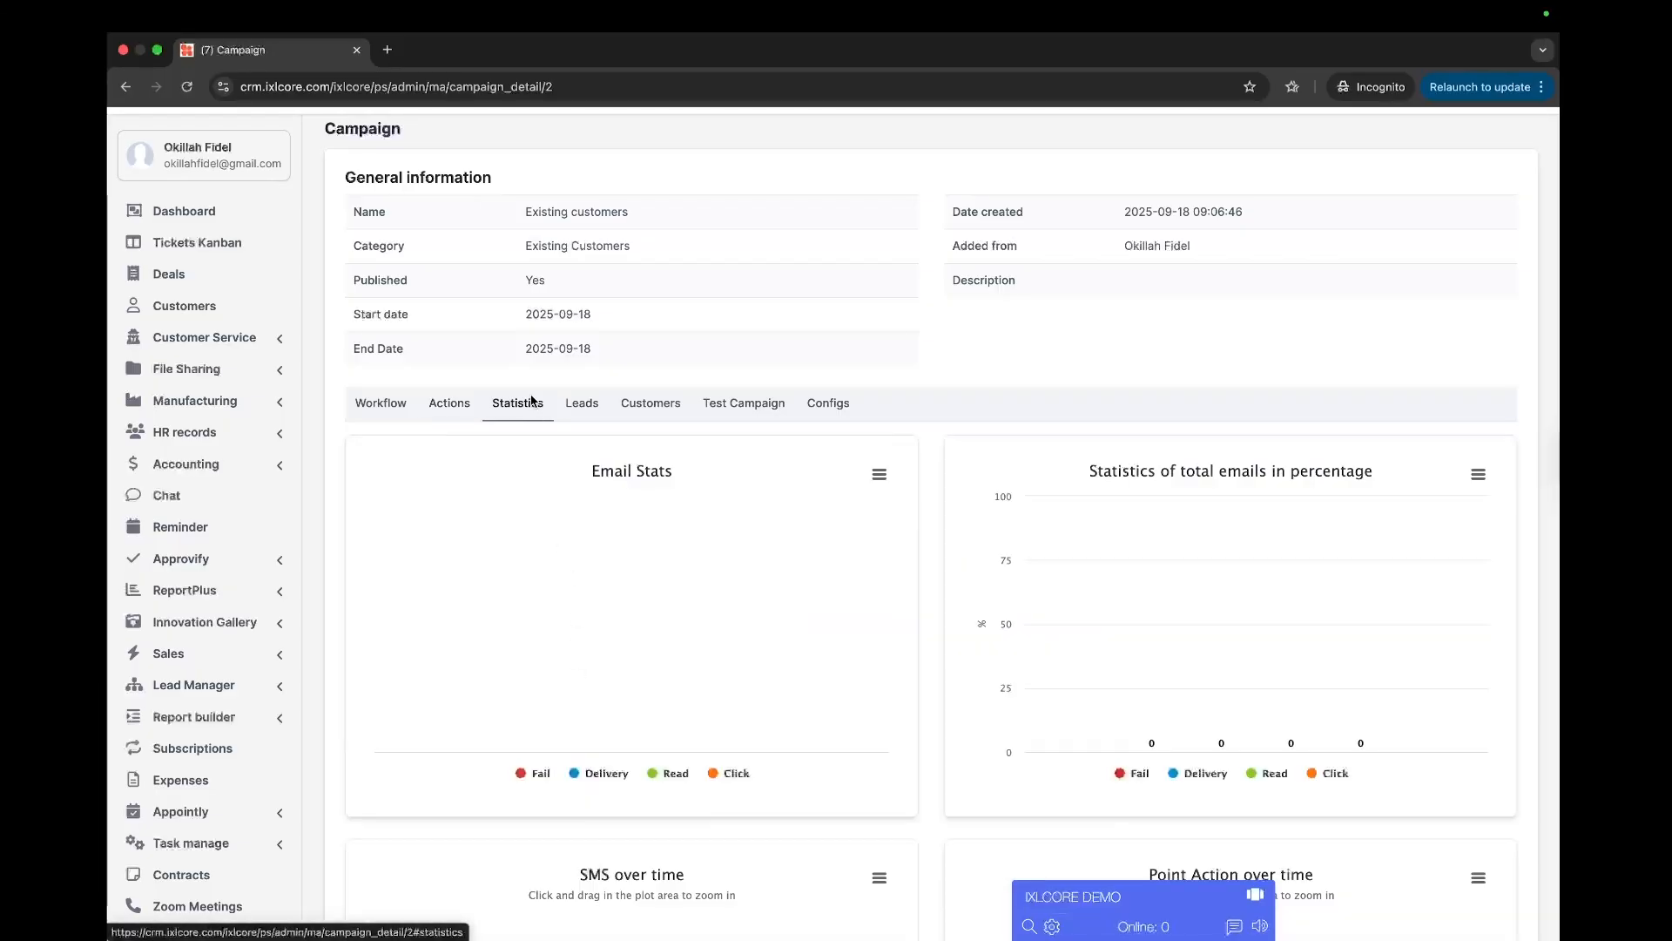
scroll(889, 608, down, 3)
scroll(889, 610, up, 5)
click(582, 447)
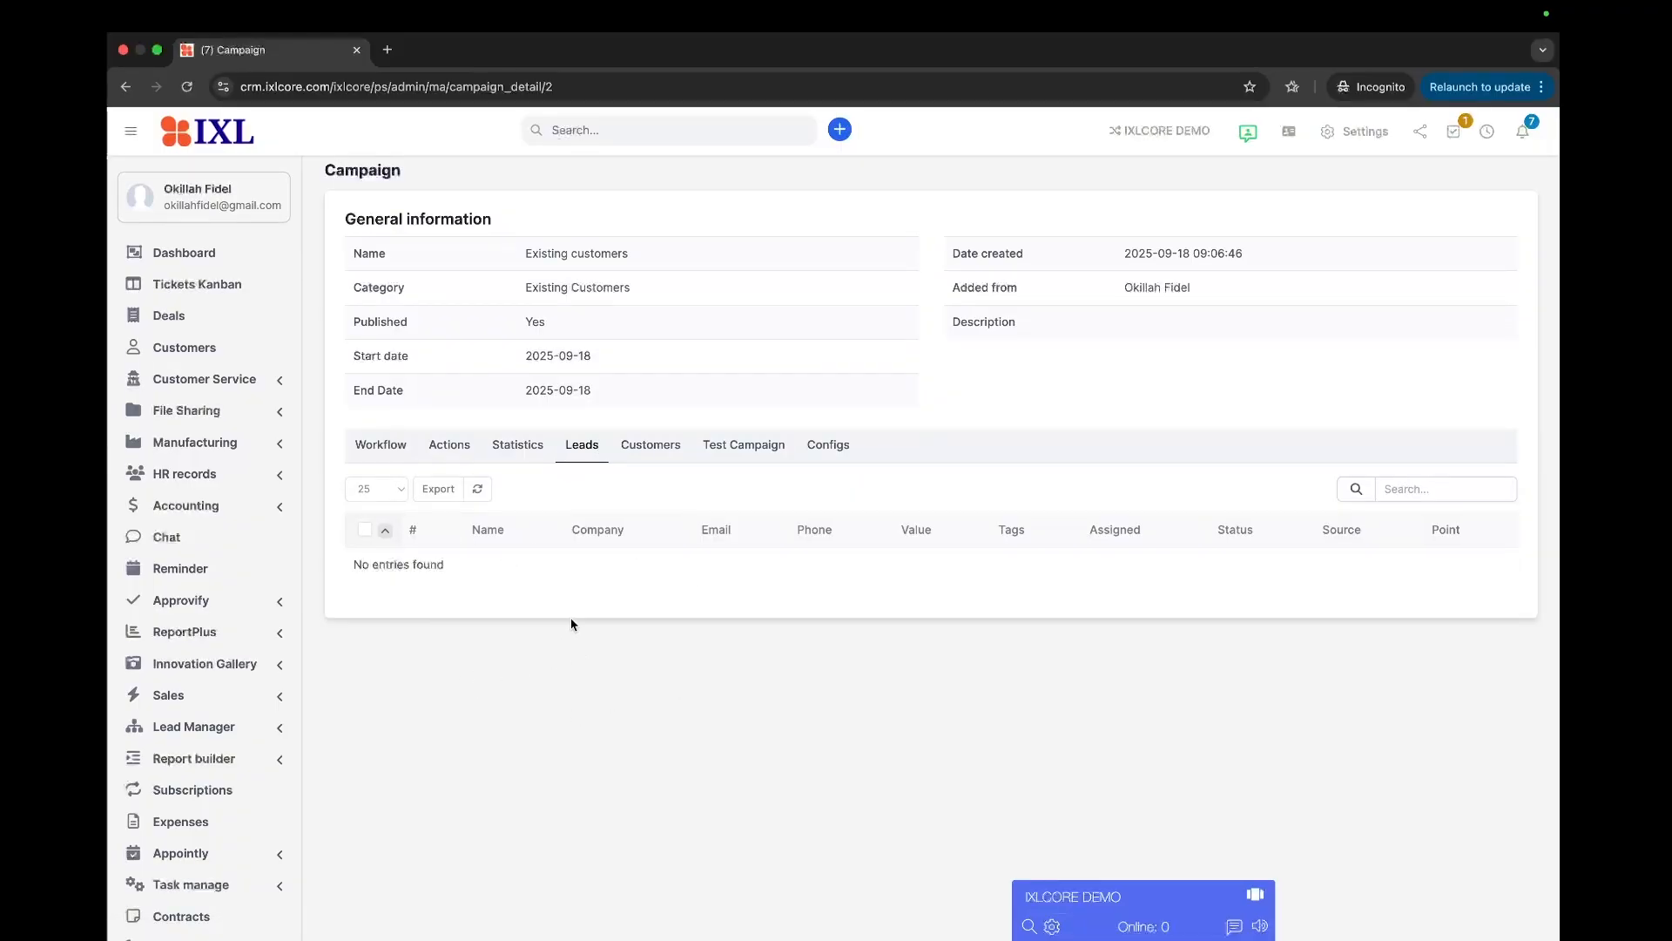
Look through the list of customers included in the Existing customers campaign.
click(651, 446)
scroll(671, 670, down, 5)
scroll(677, 669, down, 3)
scroll(678, 669, down, 4)
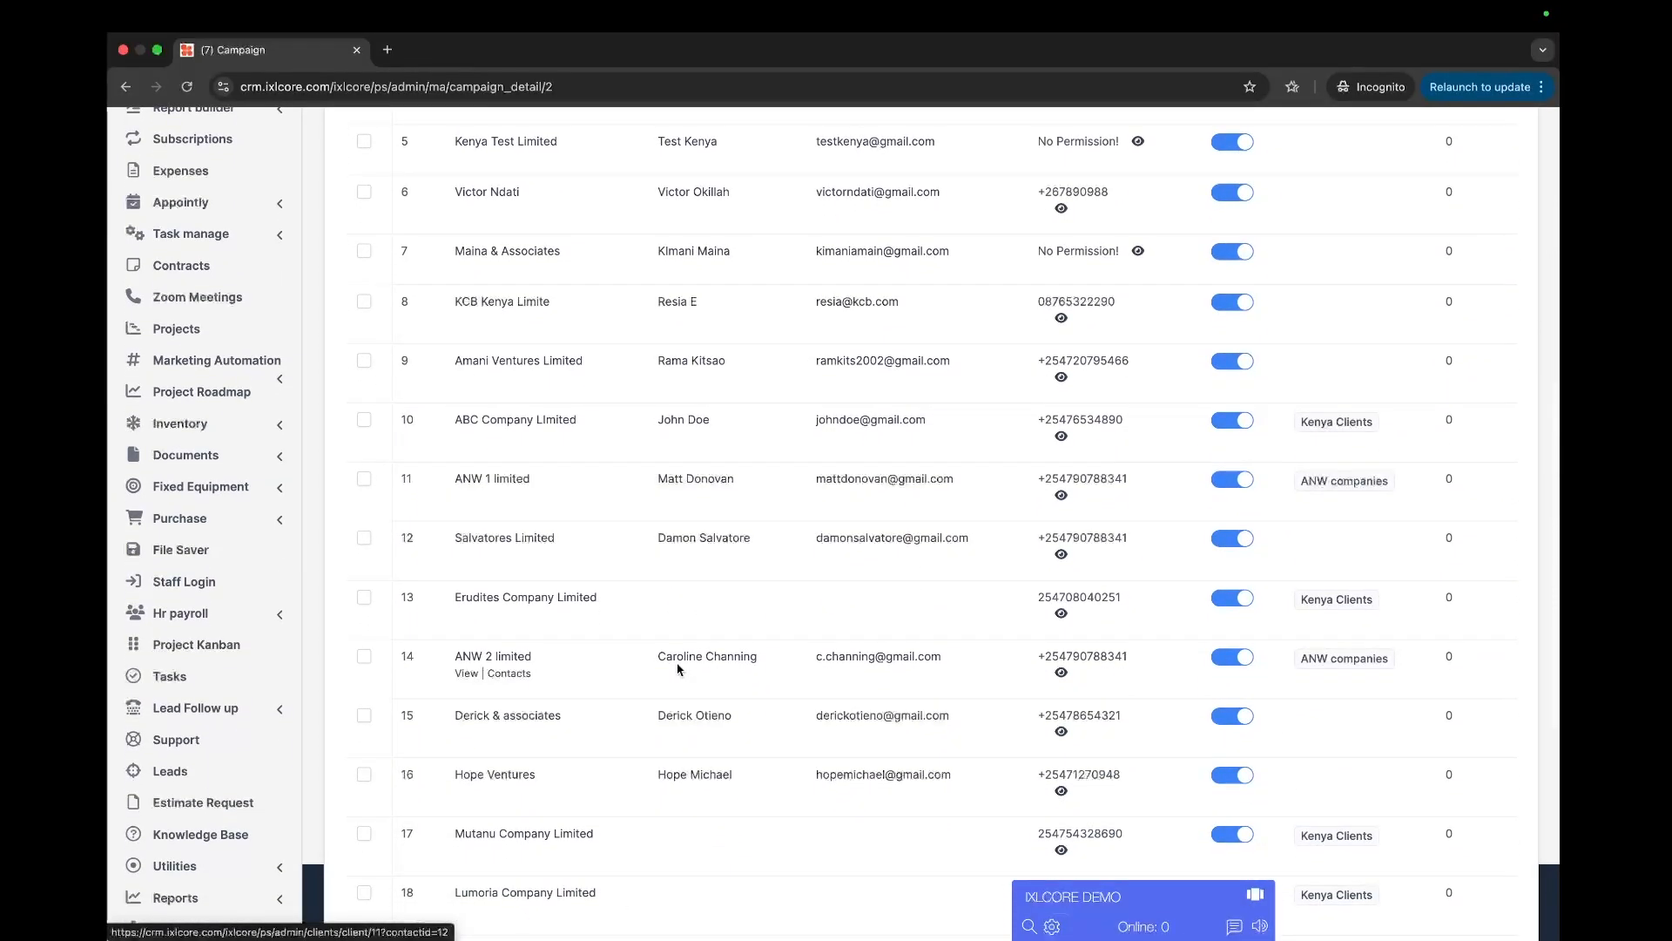
scroll(678, 668, up, 12)
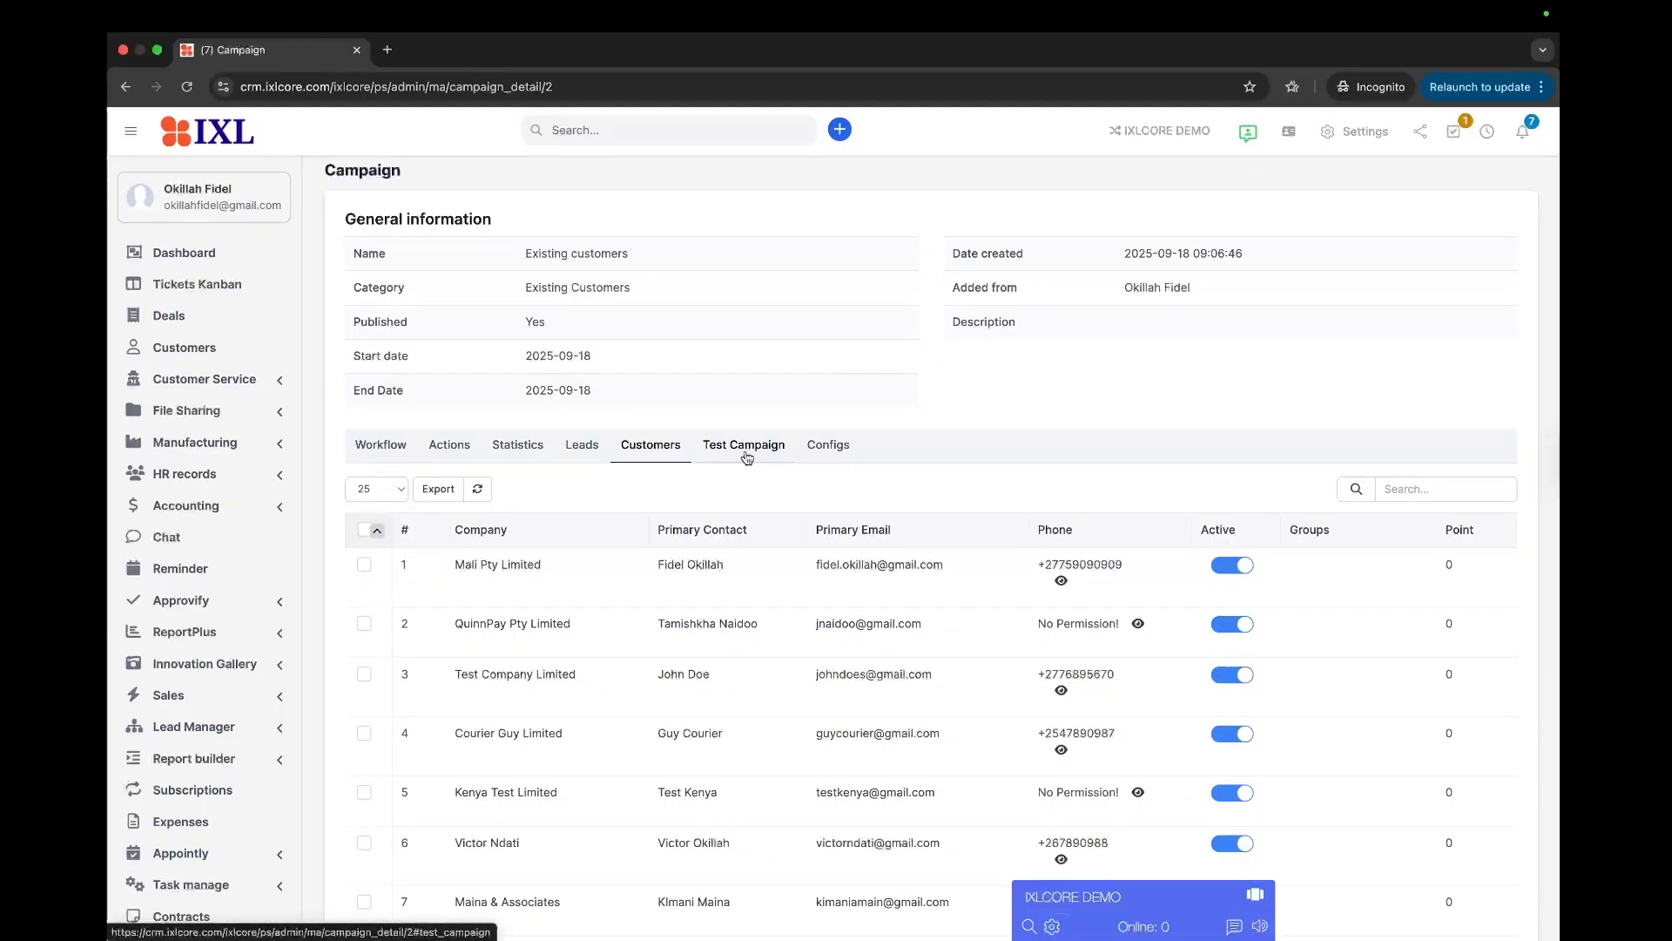
View the campaign's test section and inspect the SMTP choices in its configuration without selecting any.
click(747, 453)
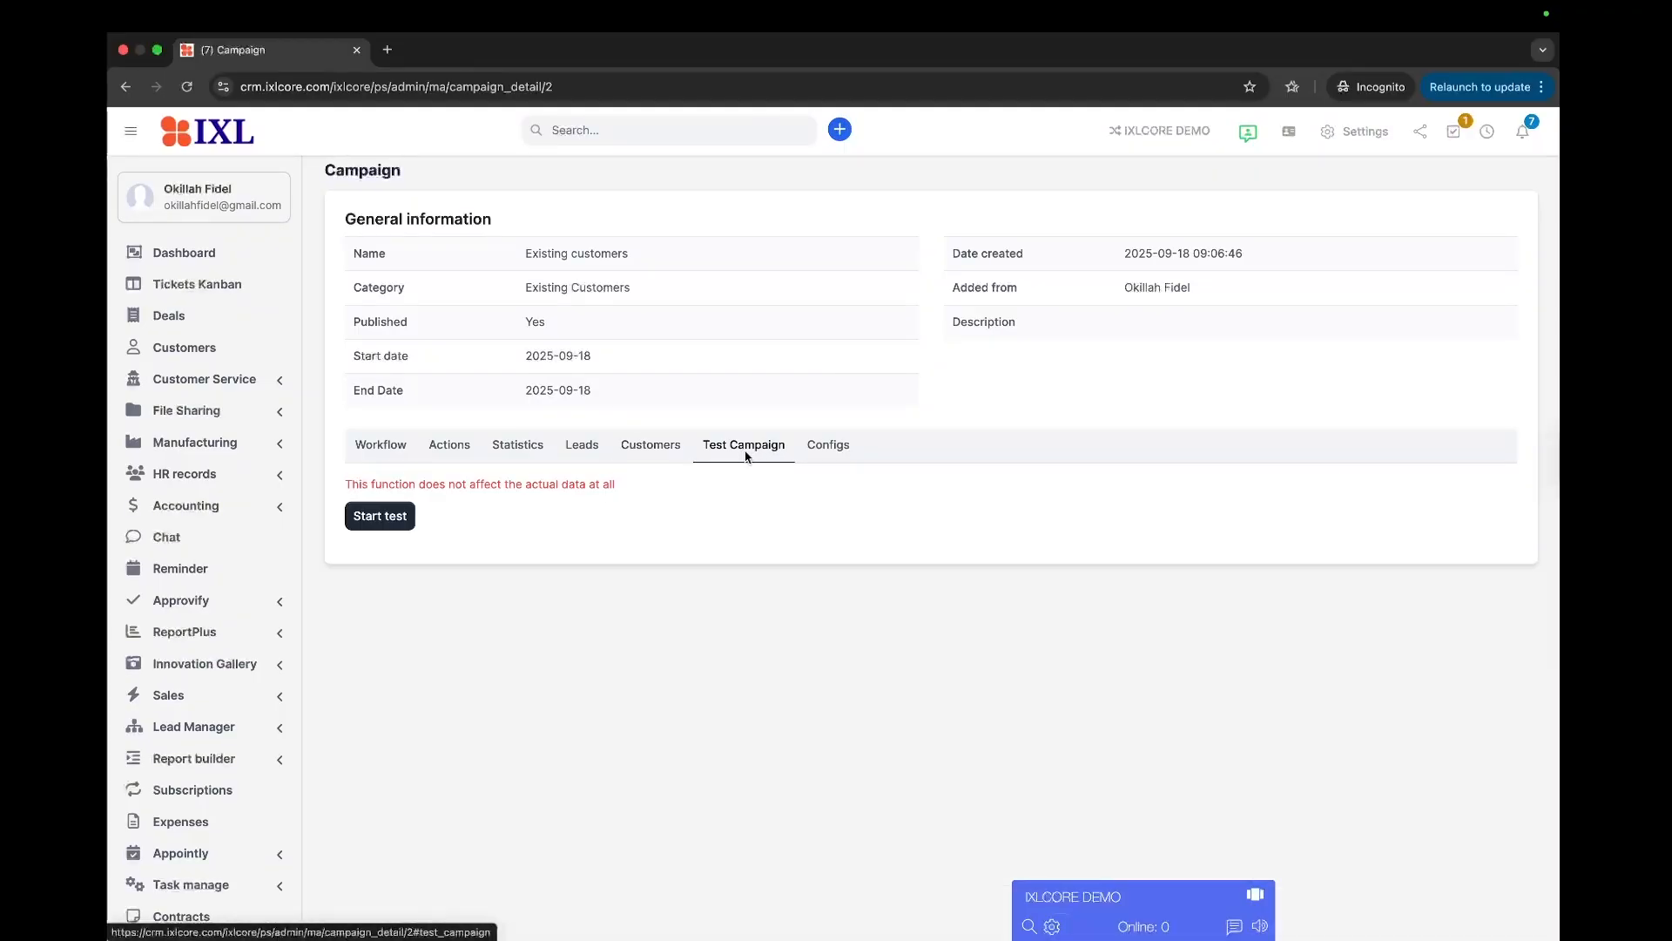
click(833, 462)
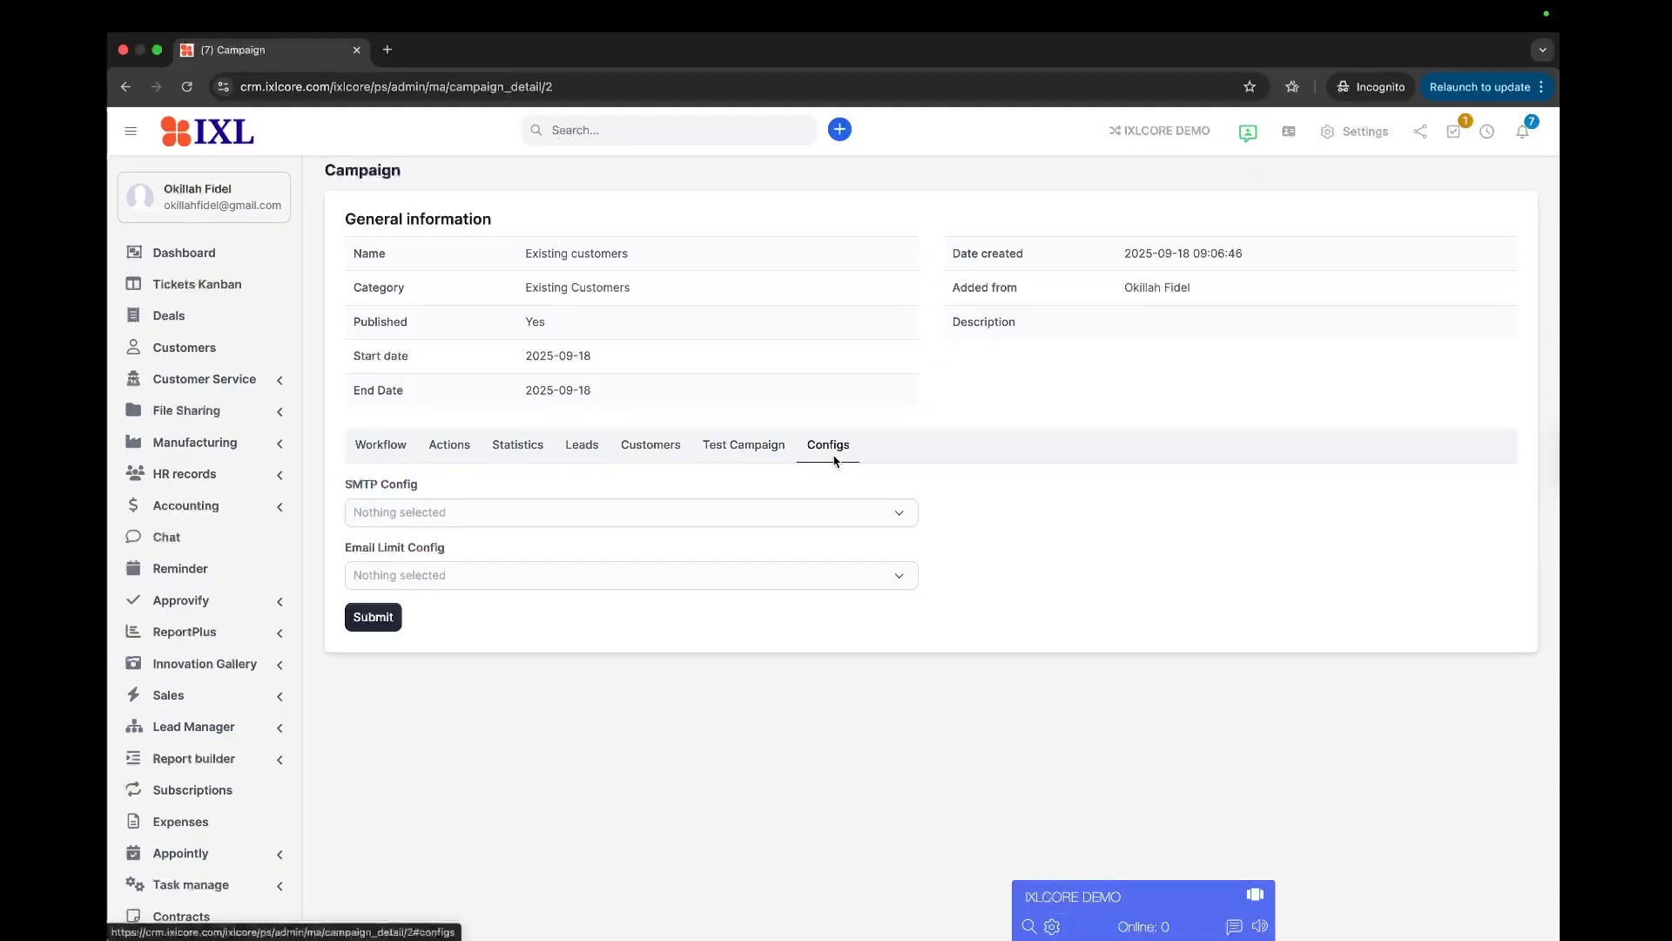
right_click(640, 677)
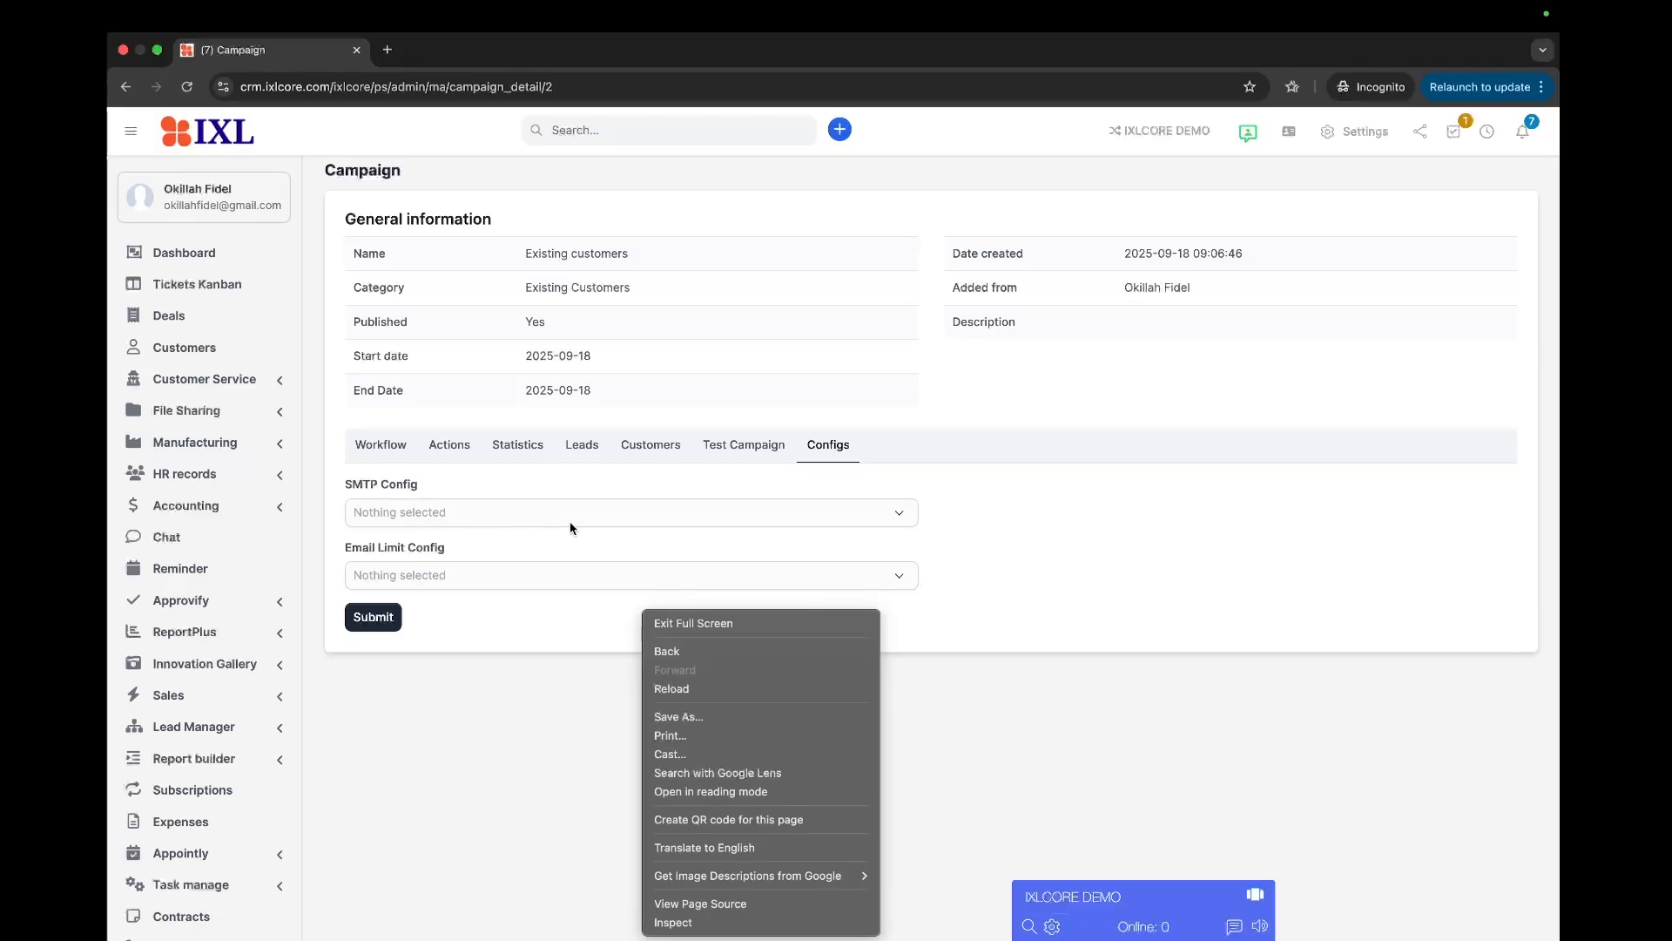
click(985, 554)
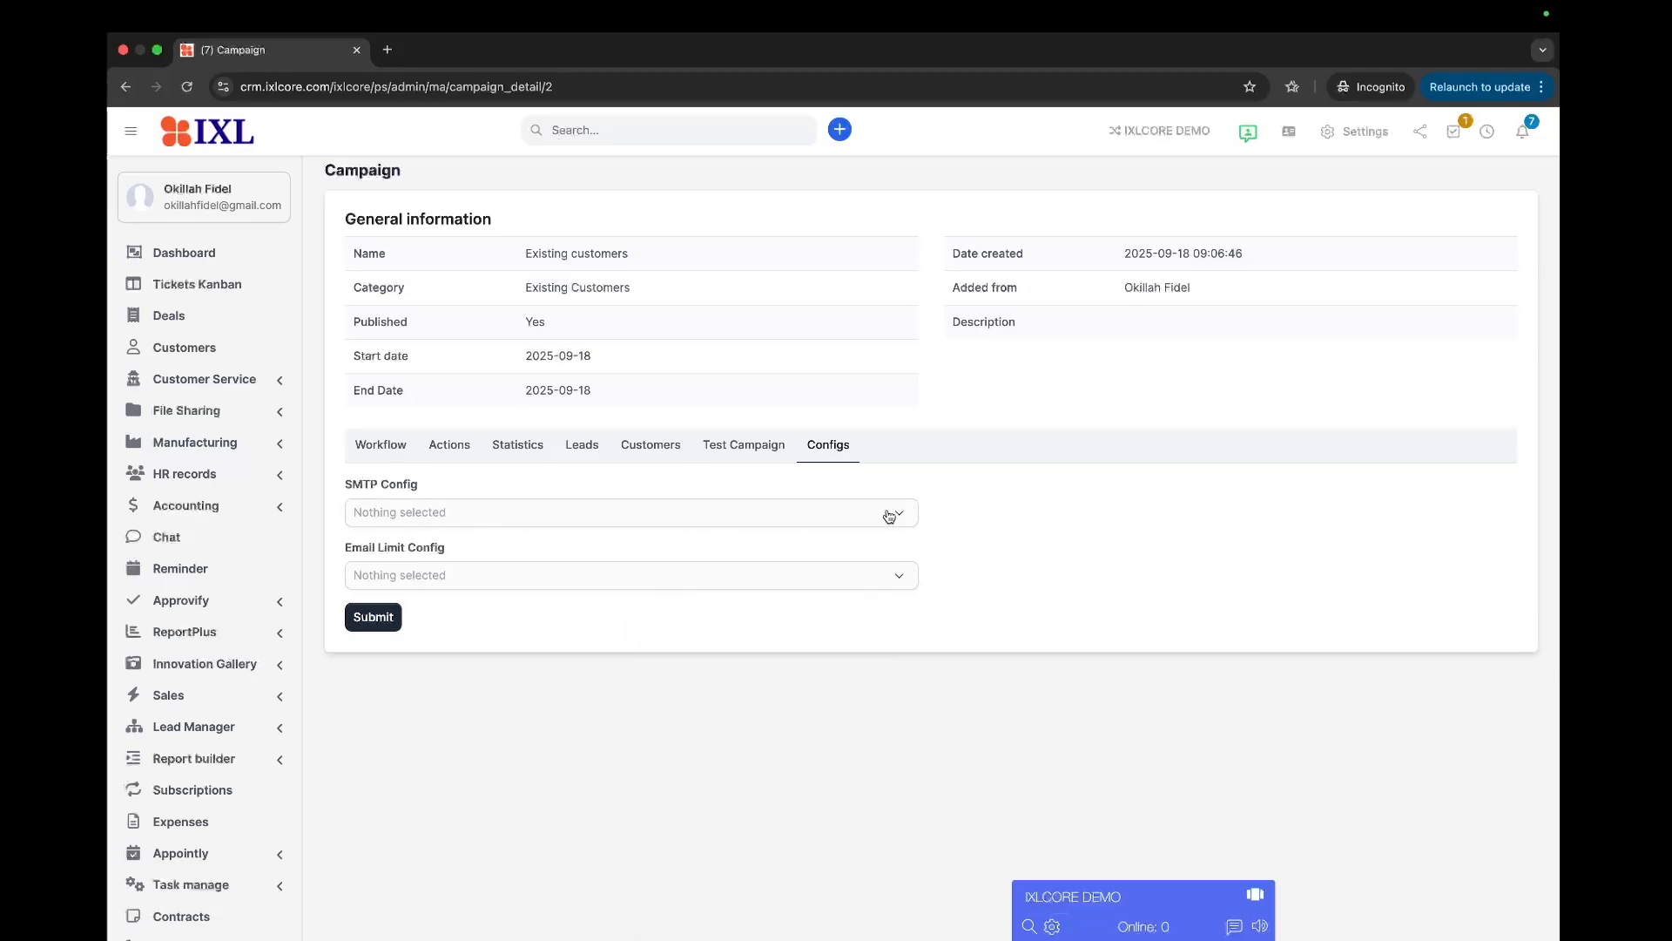
click(902, 525)
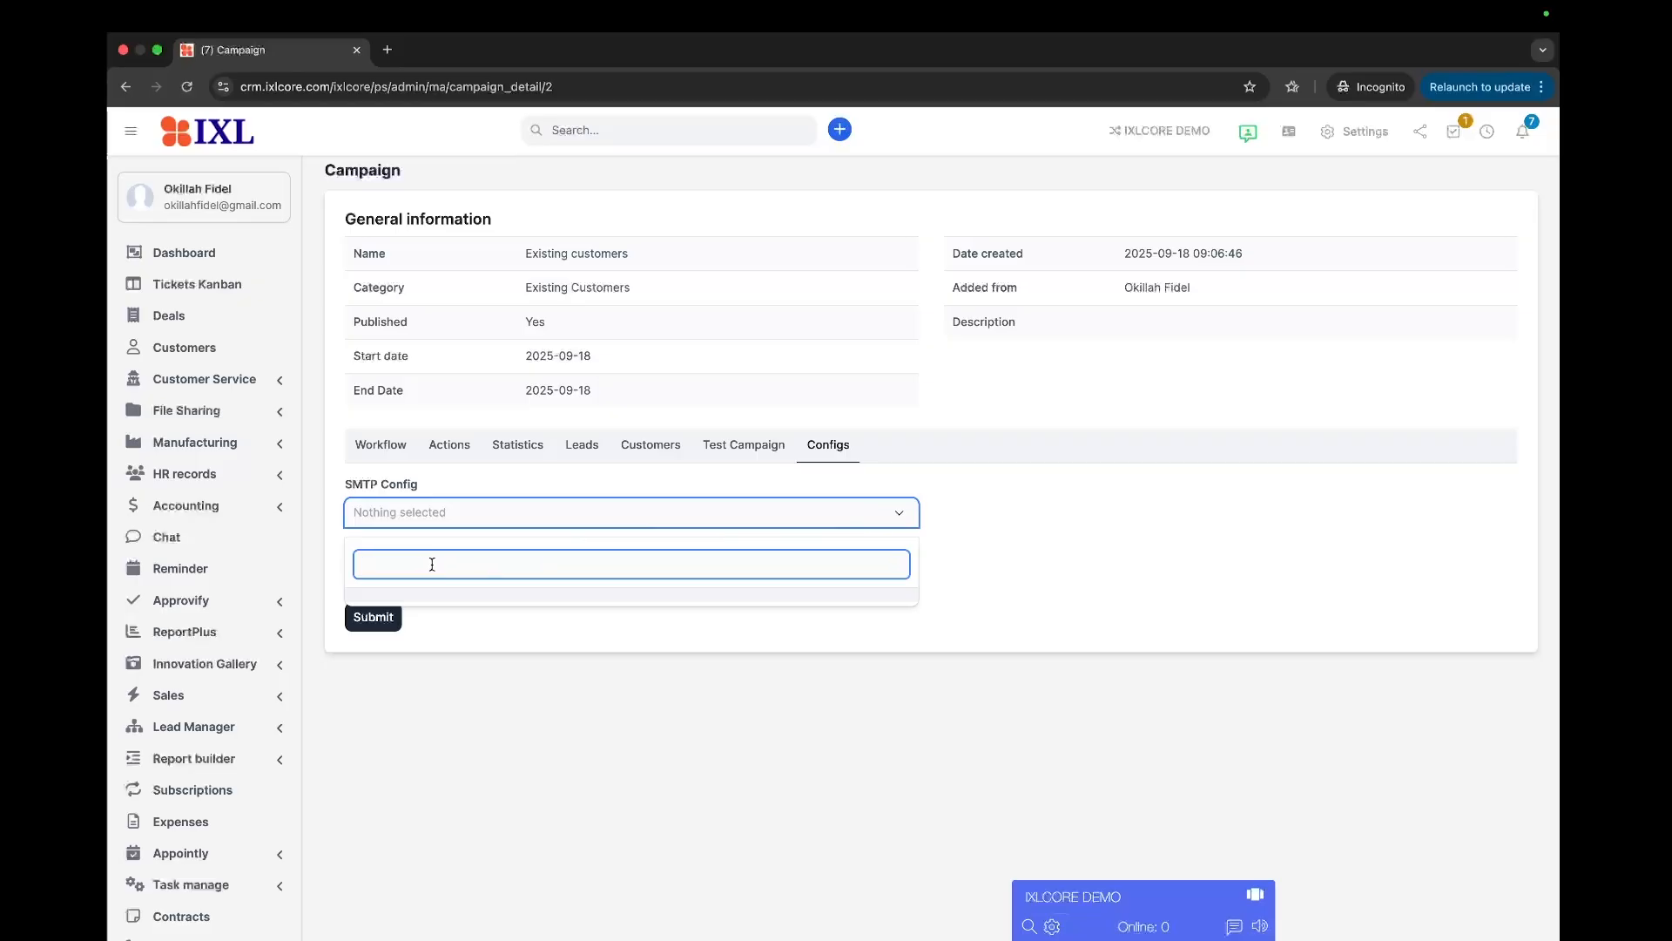
click(1086, 552)
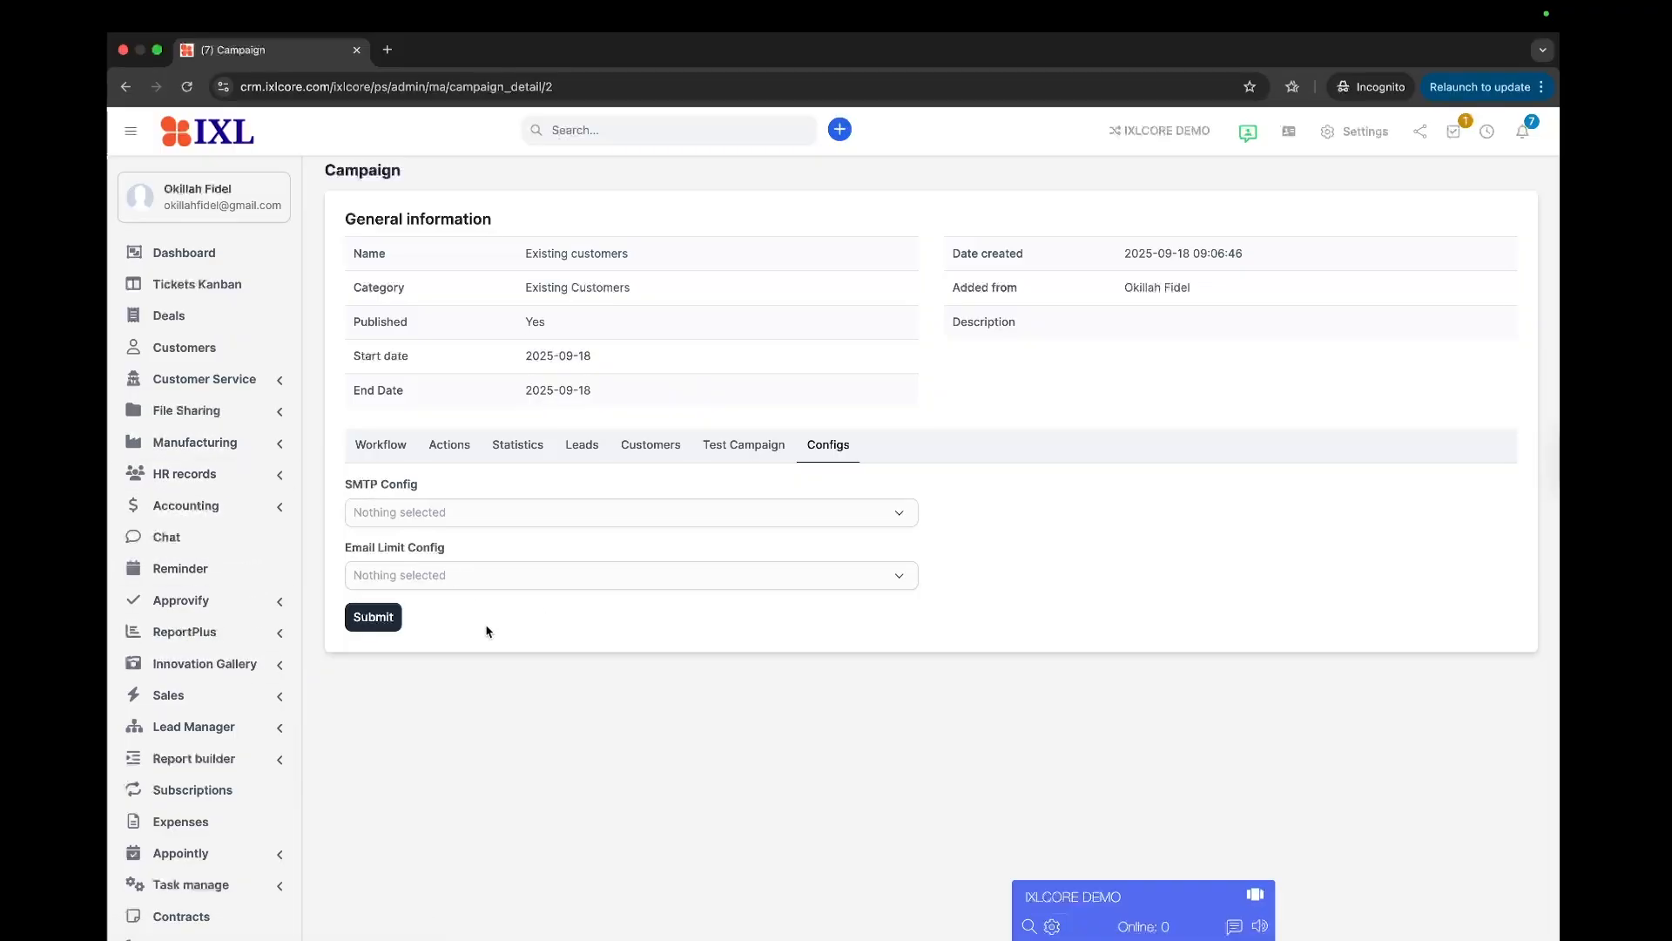
Open the campaign report from the Marketing Automation reports and return to the report list.
scroll(238, 701, down, 3)
scroll(238, 704, down, 1)
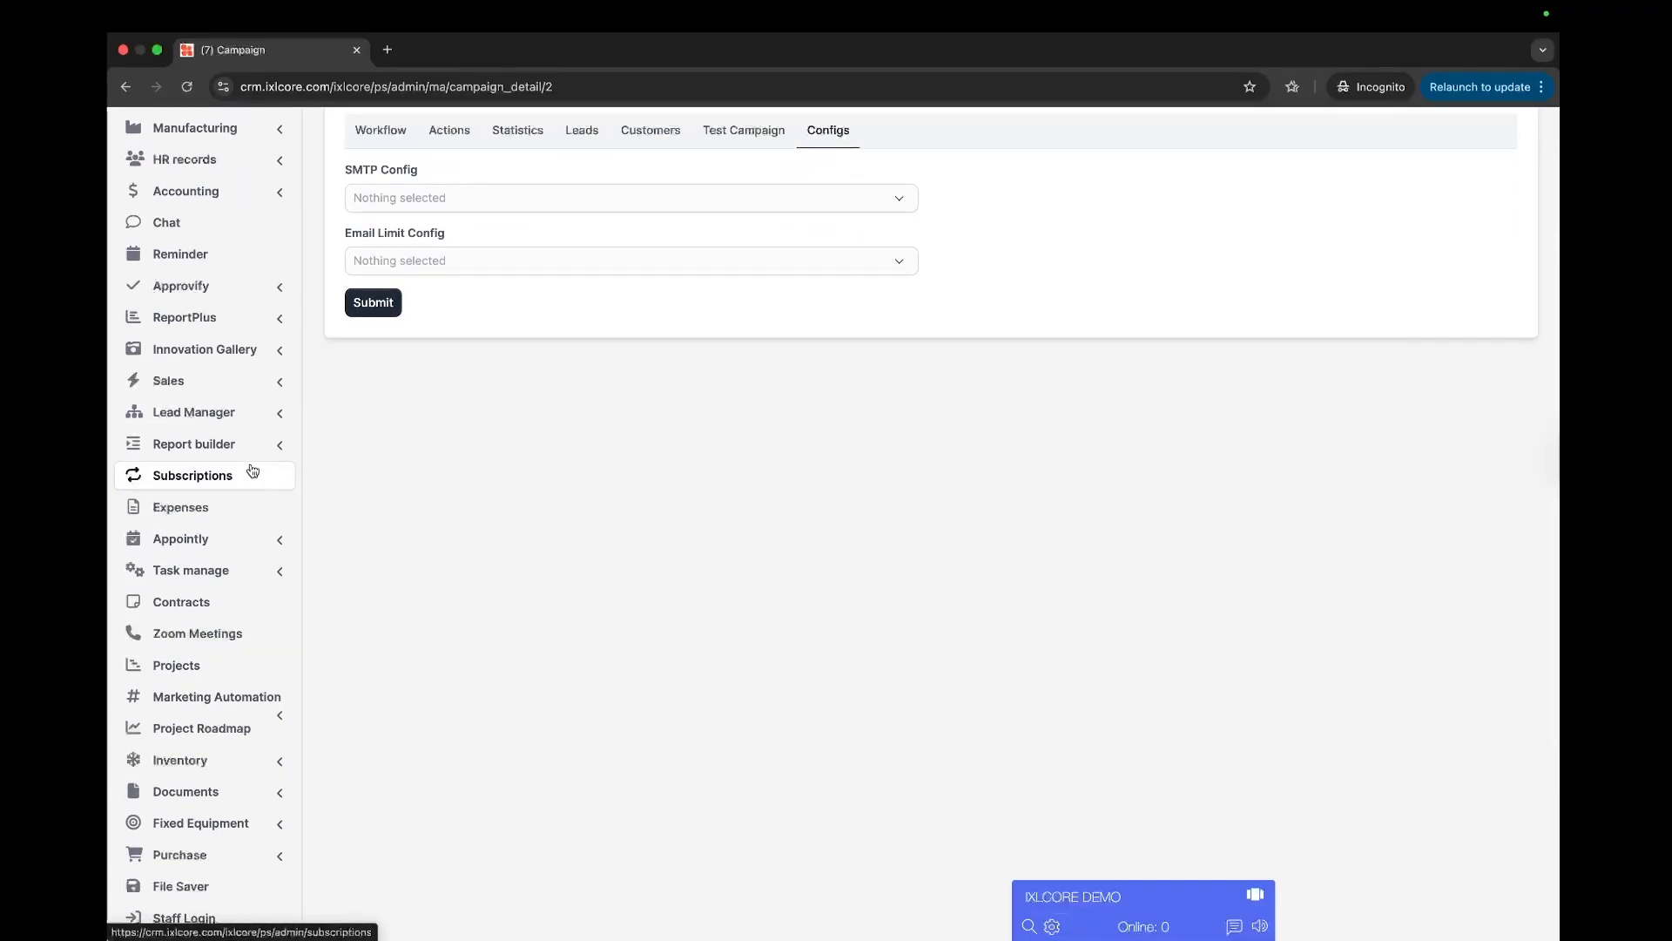
click(226, 694)
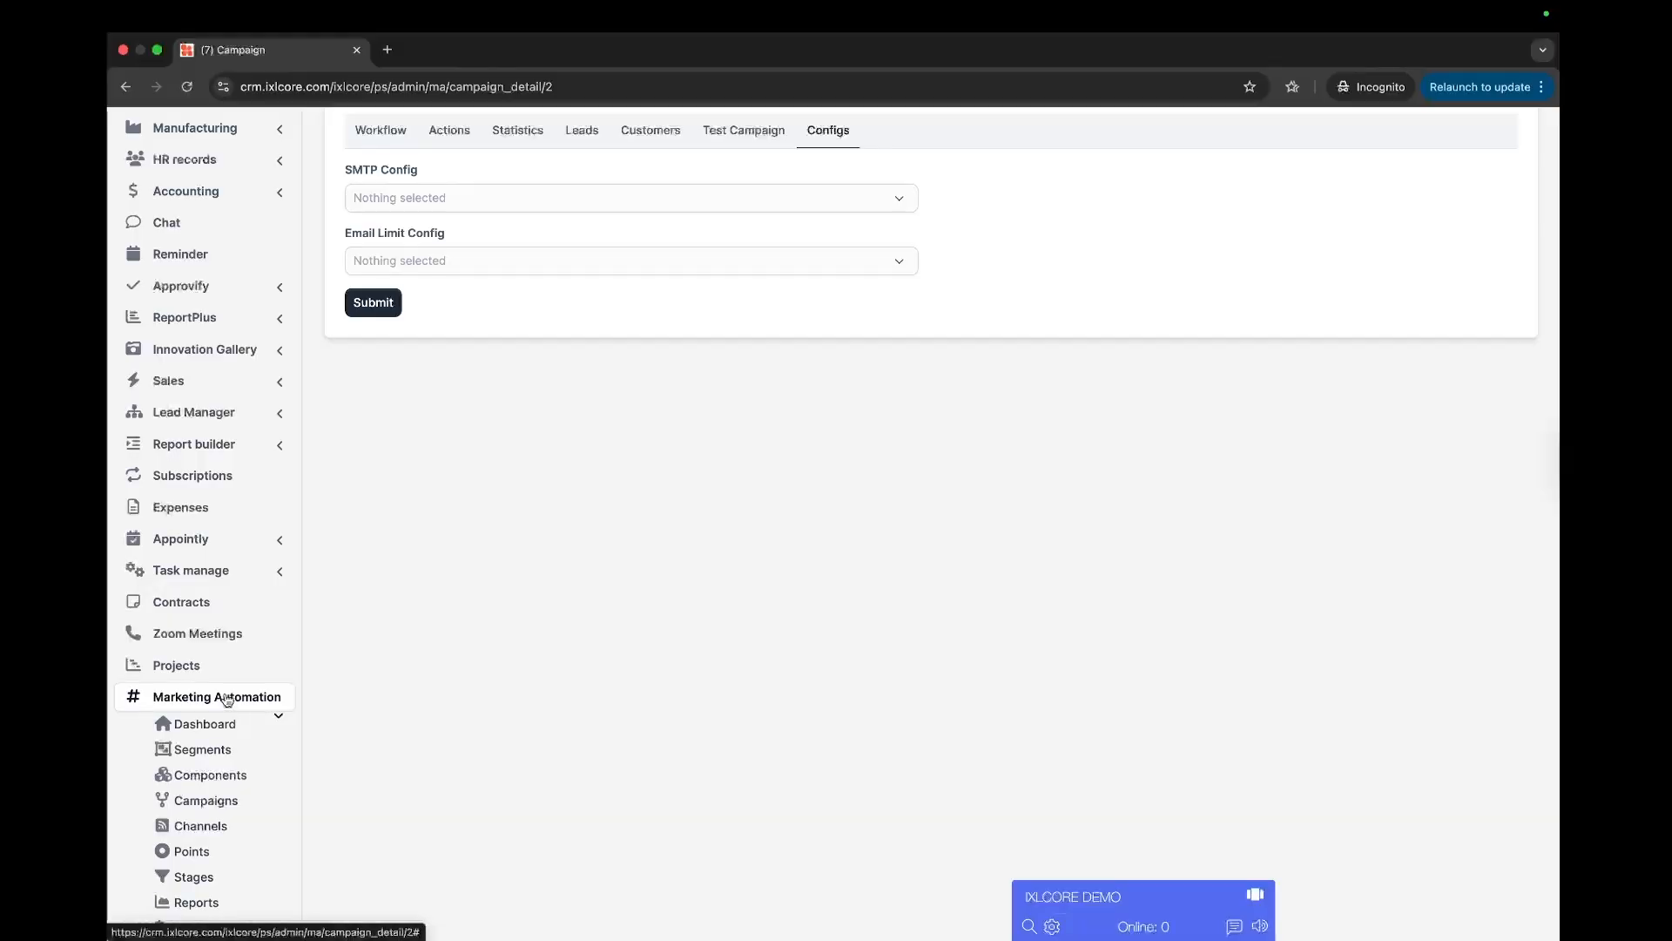
scroll(210, 814, down, 1)
scroll(207, 805, down, 1)
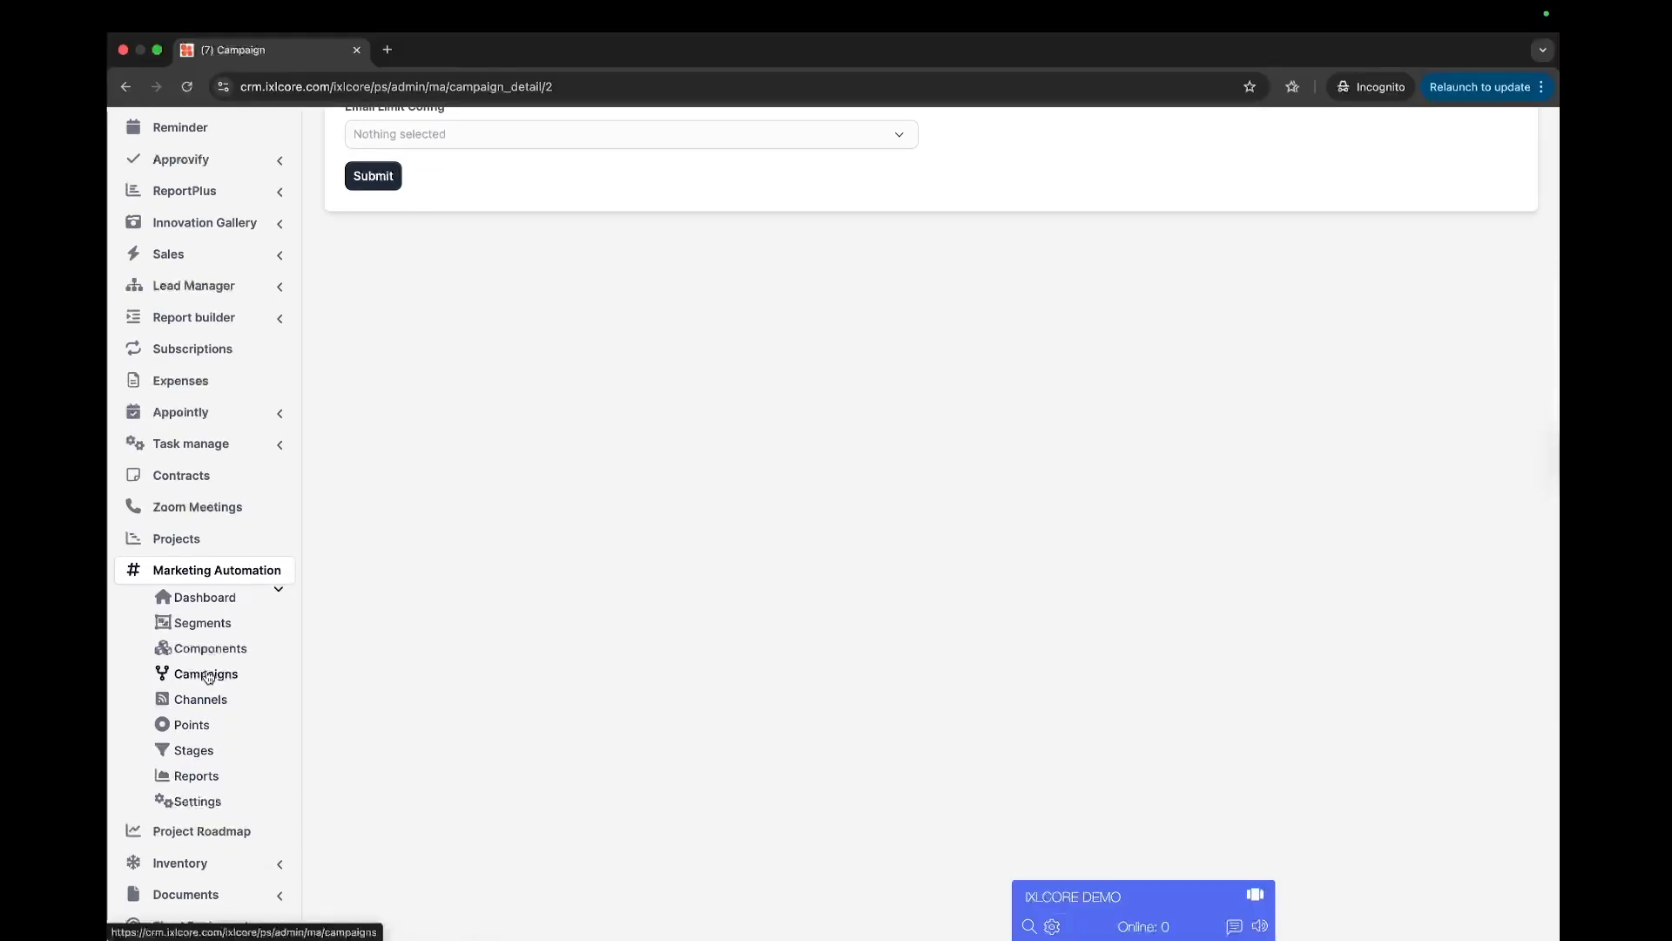
click(203, 778)
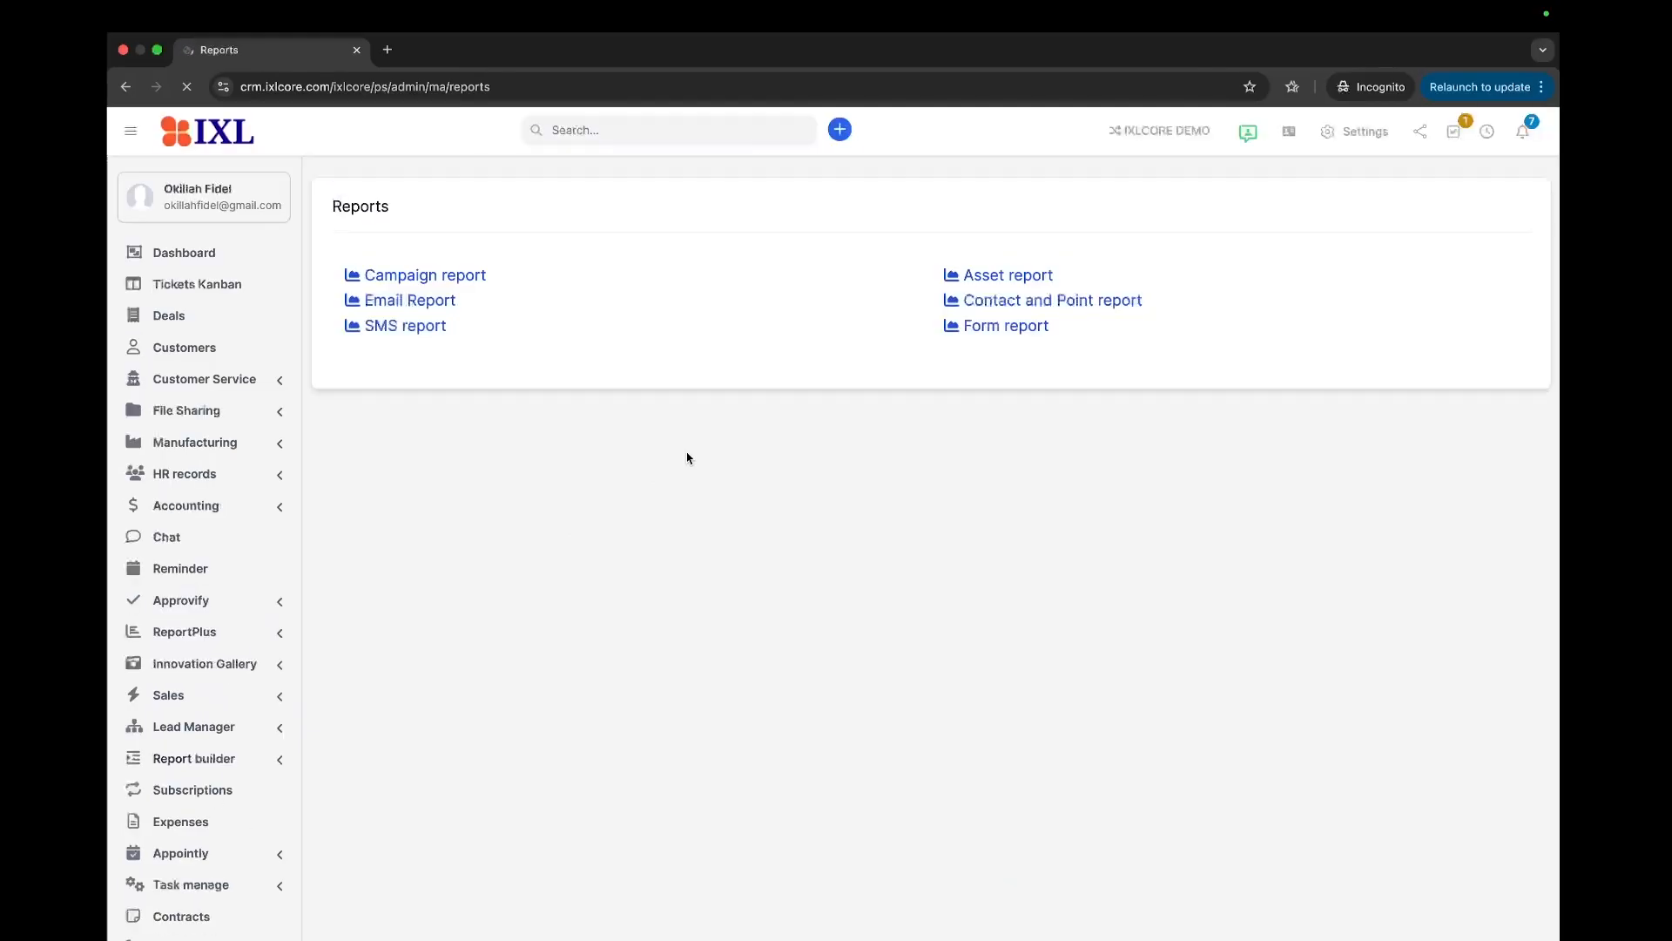
click(454, 277)
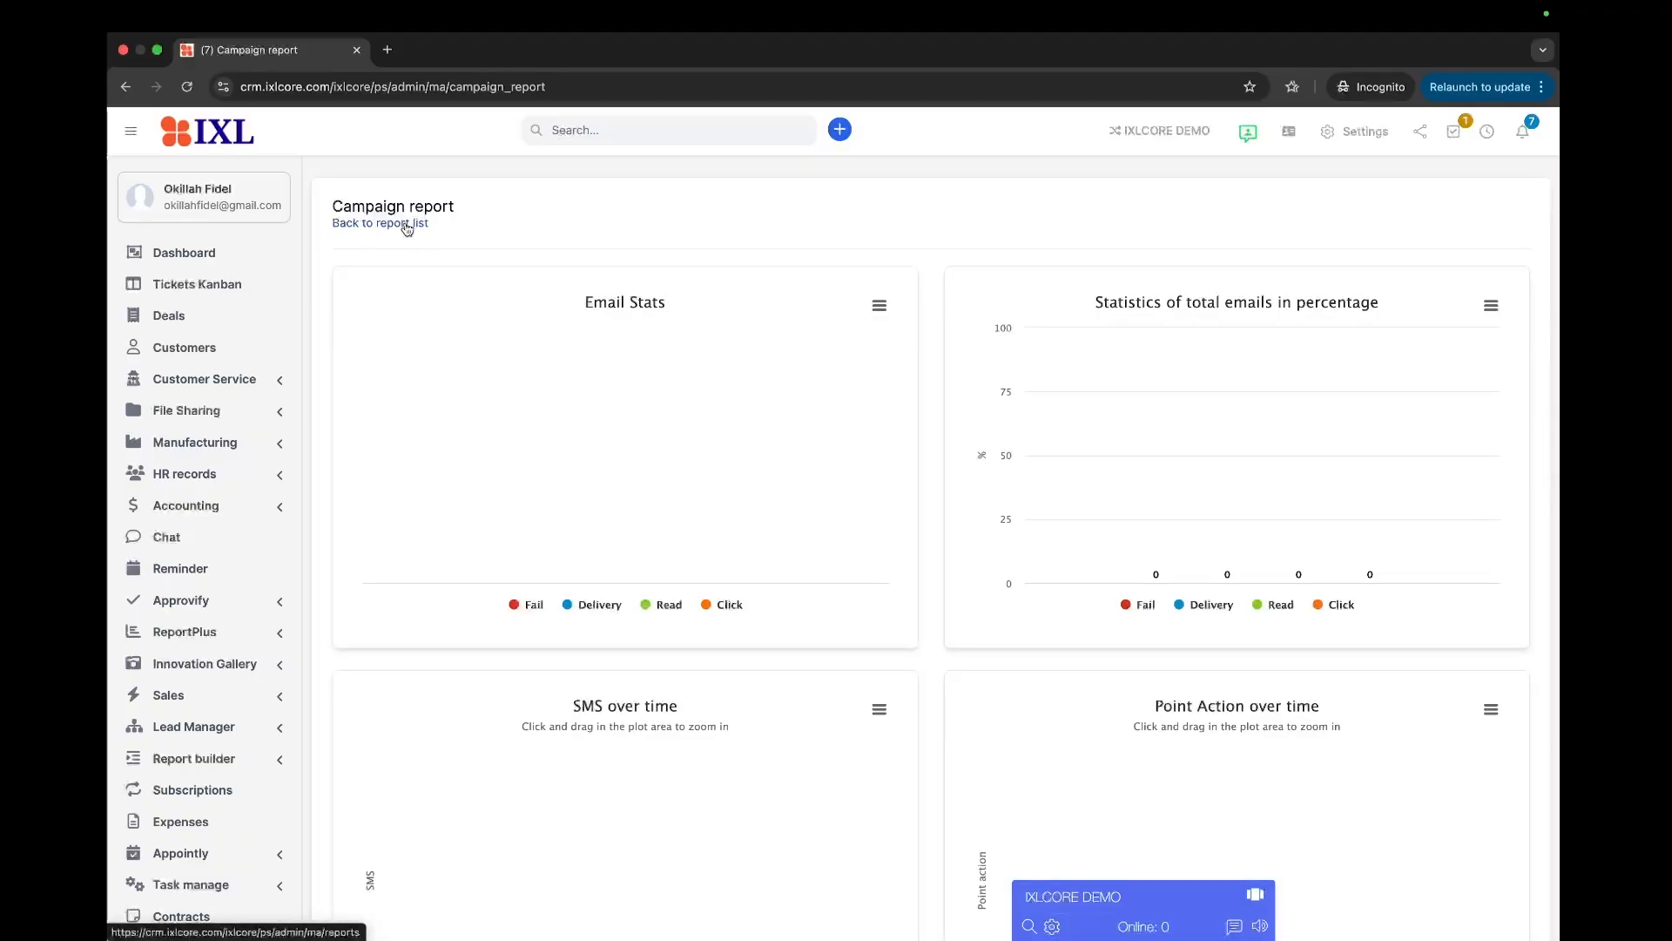
click(406, 225)
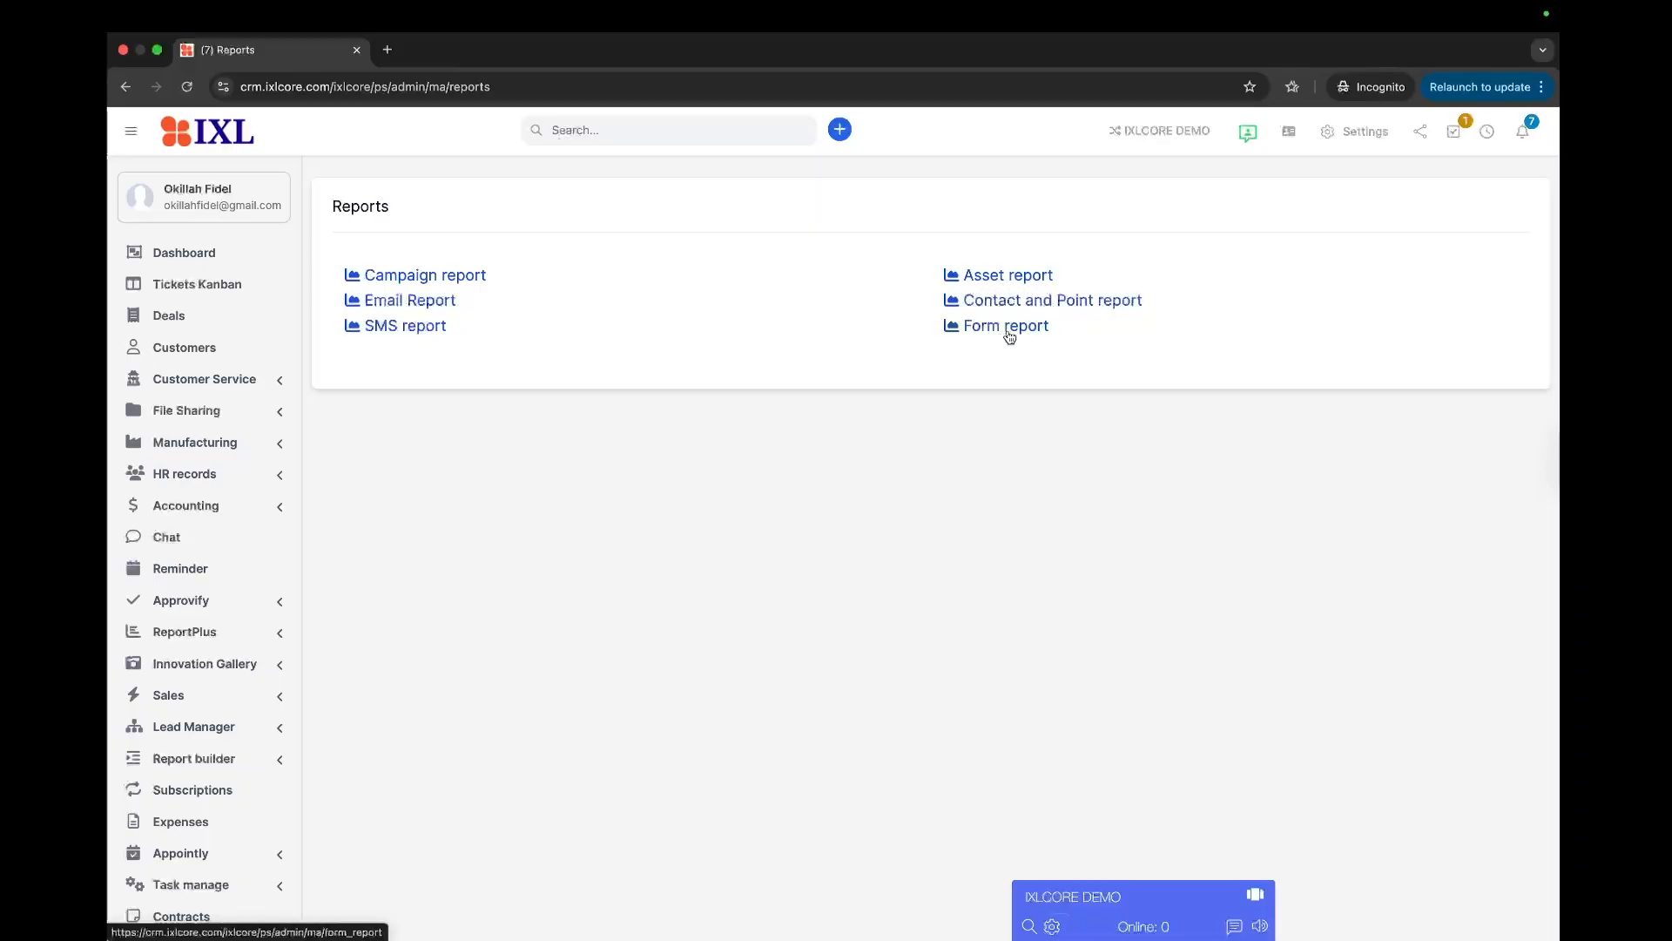
Open the Marketing Automation dashboard and examine its lead, form submission and email charts.
scroll(792, 370, down, 5)
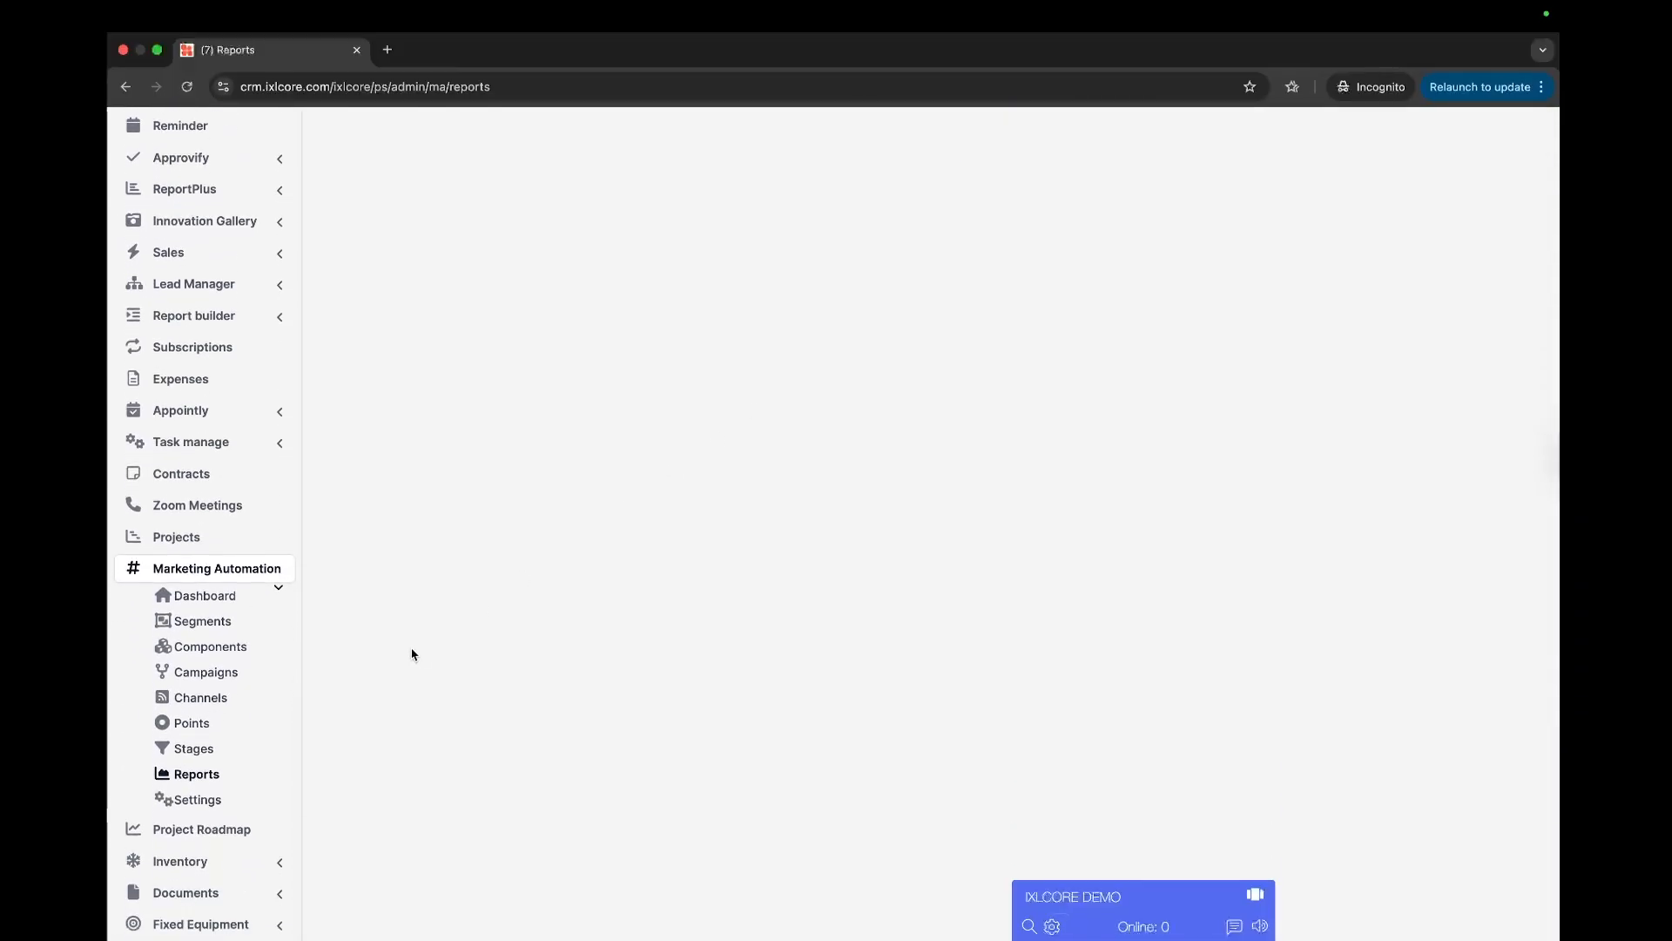
click(228, 596)
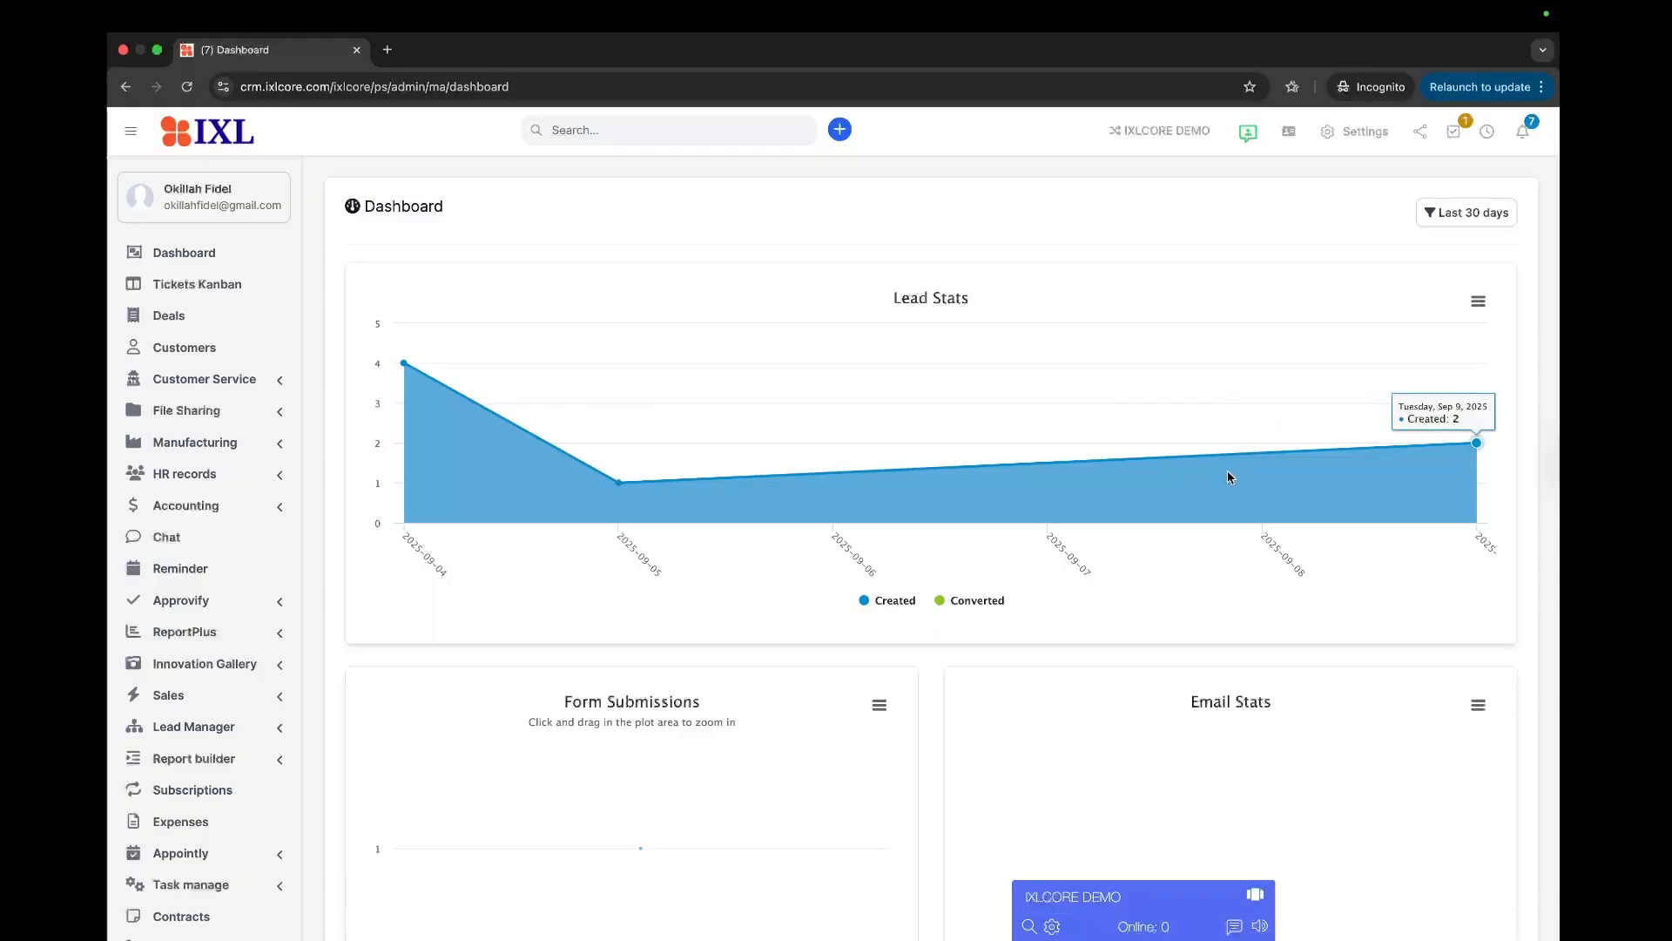
scroll(1227, 472, down, 5)
scroll(1226, 471, down, 4)
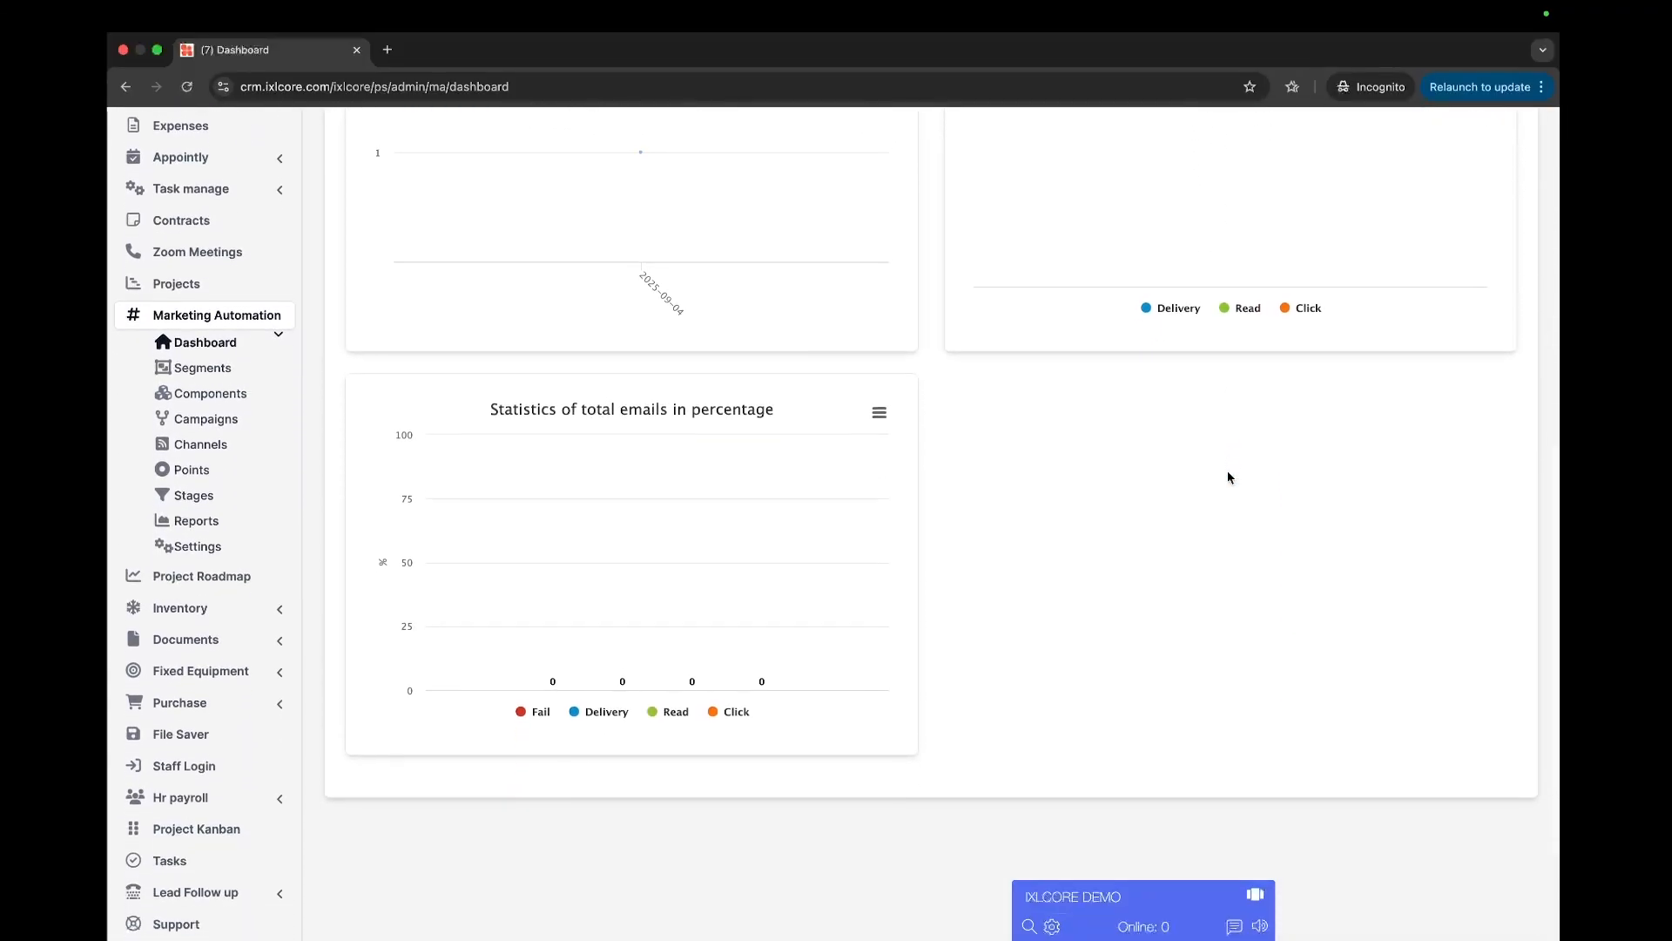
scroll(1227, 470, up, 5)
scroll(1229, 476, up, 2)
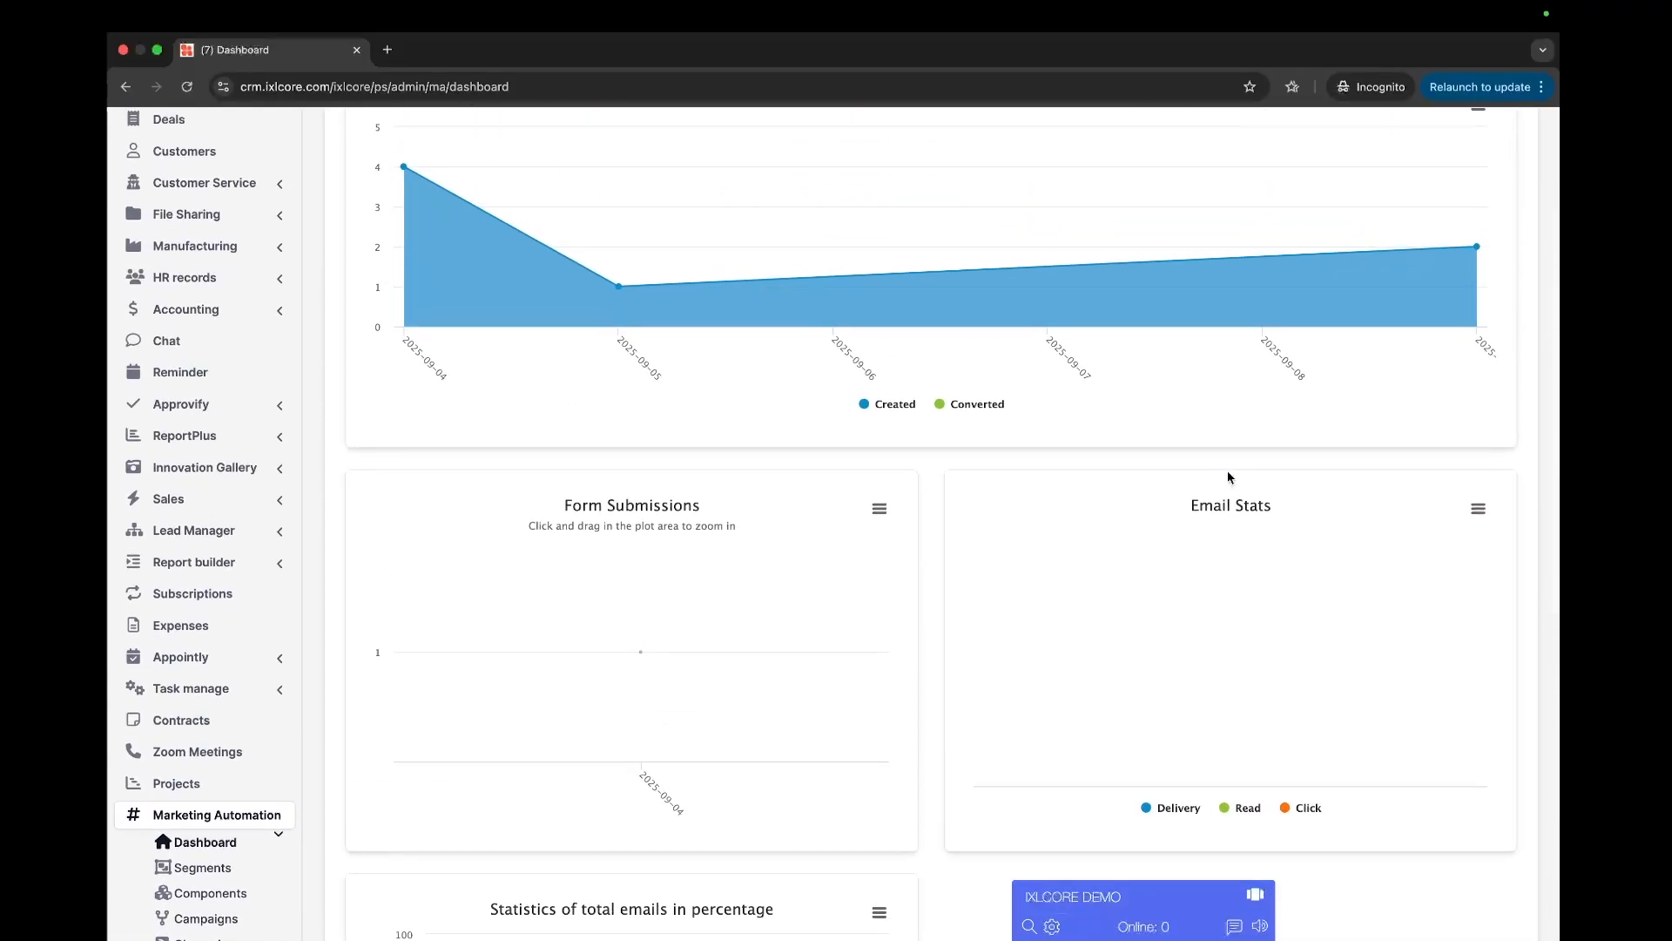
Unpublish the Existing customers campaign in the Marketing Automation campaigns list.
scroll(236, 793, down, 3)
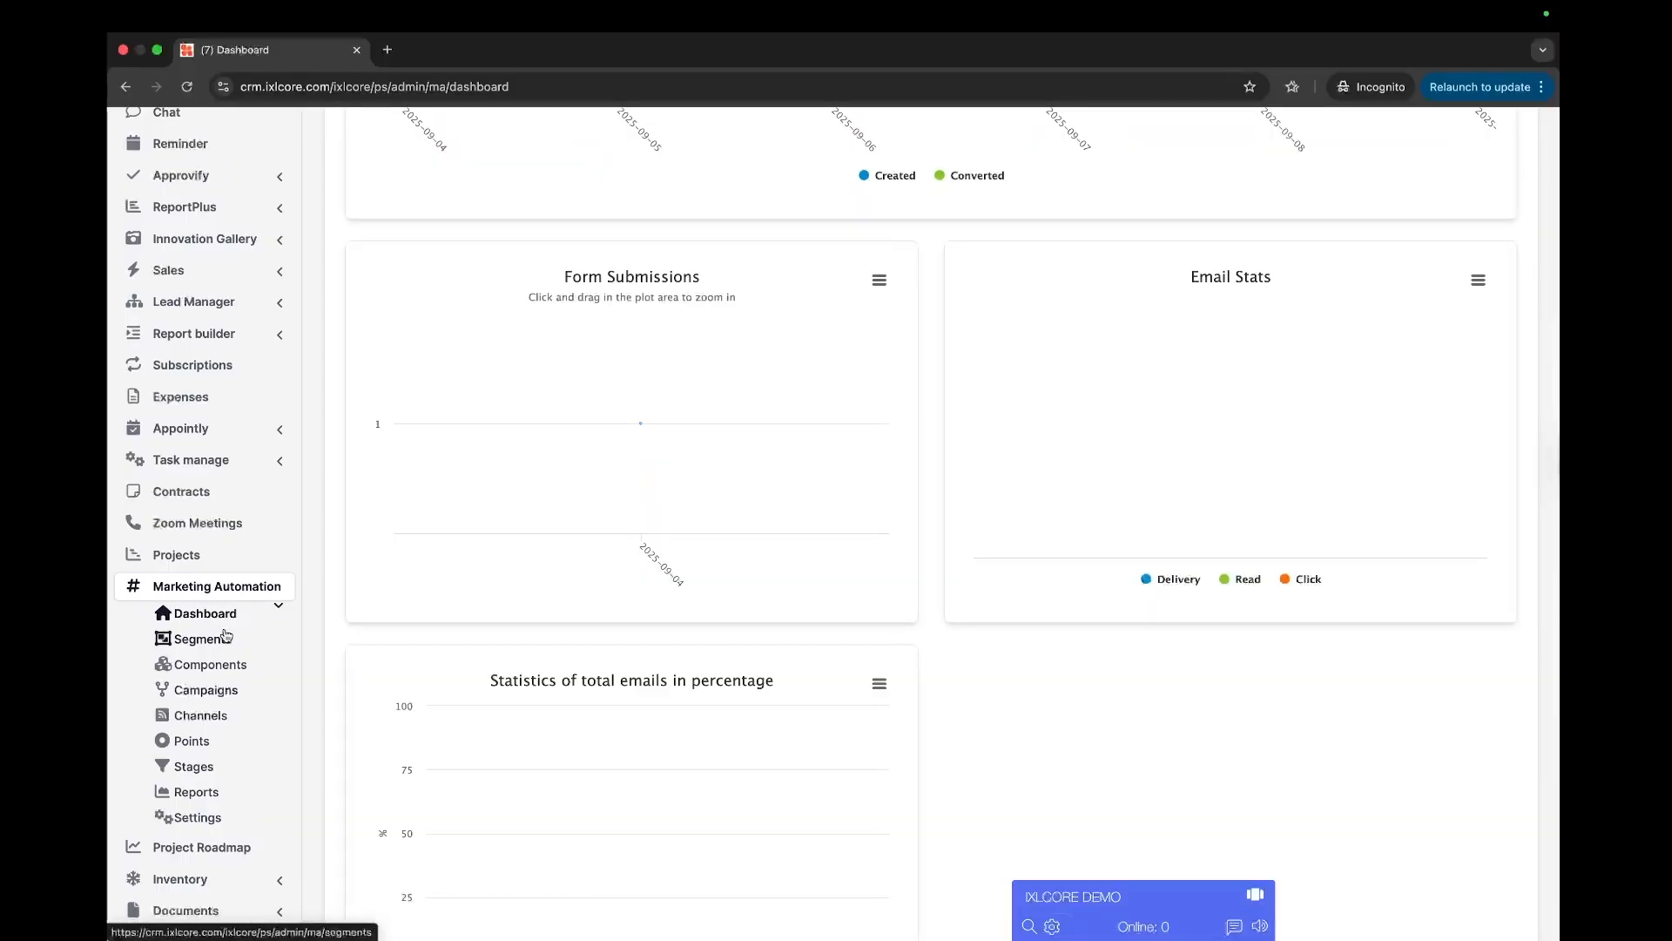
click(219, 694)
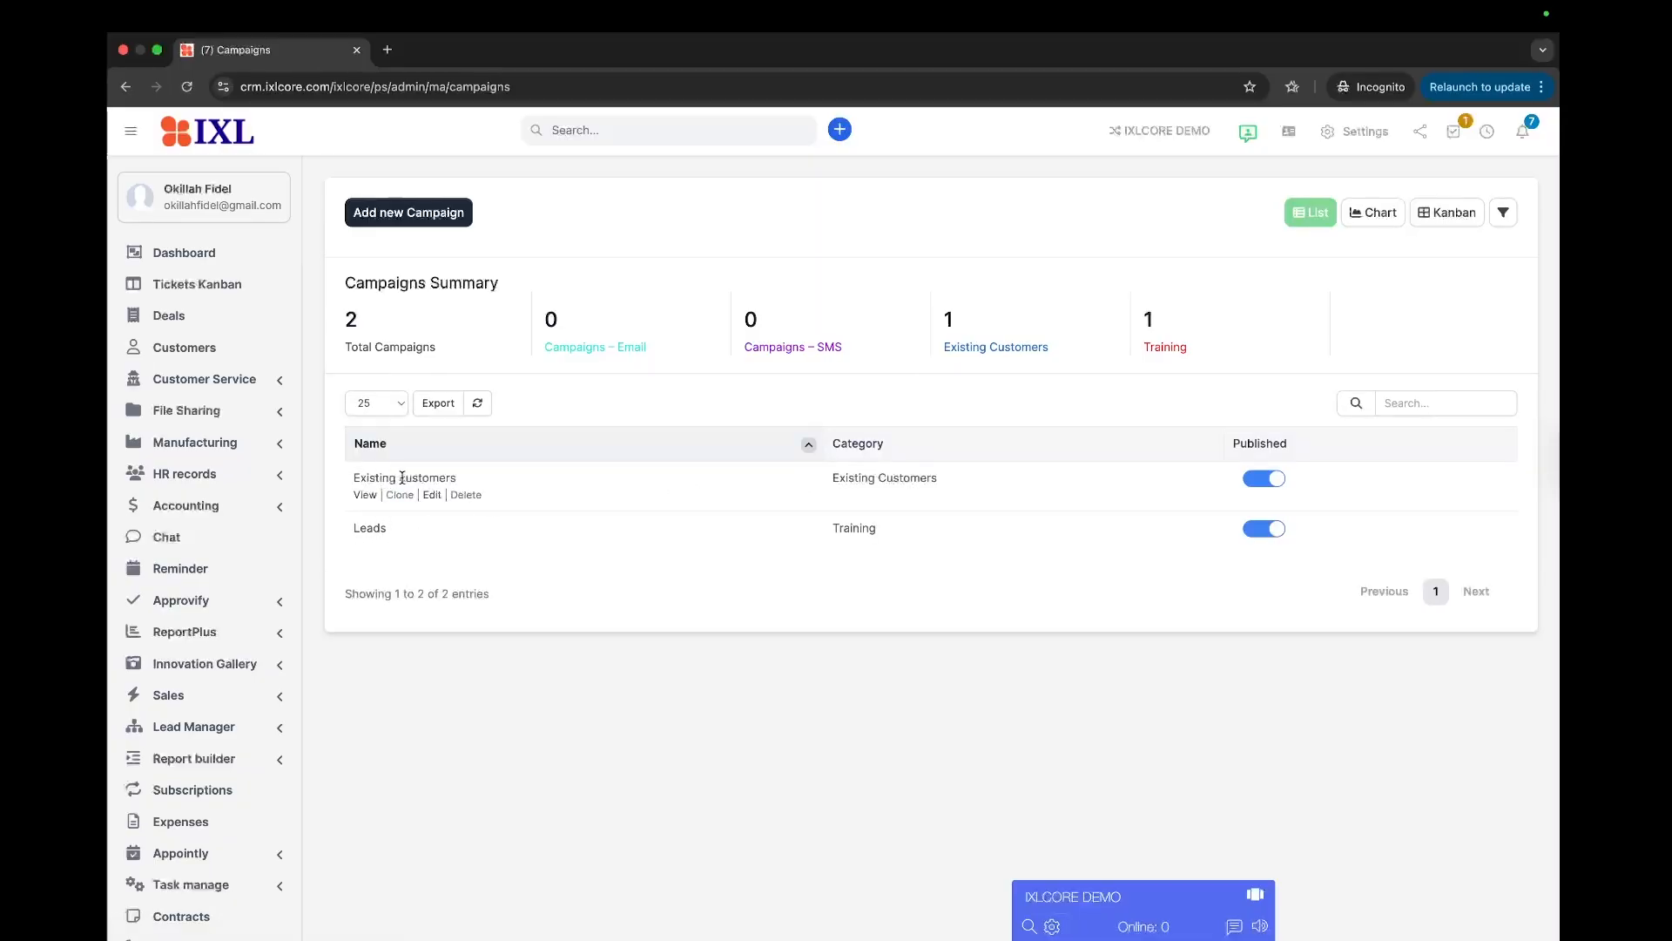
click(1258, 484)
Show the campaigns as a Kanban board and switch to the chart view.
click(1446, 224)
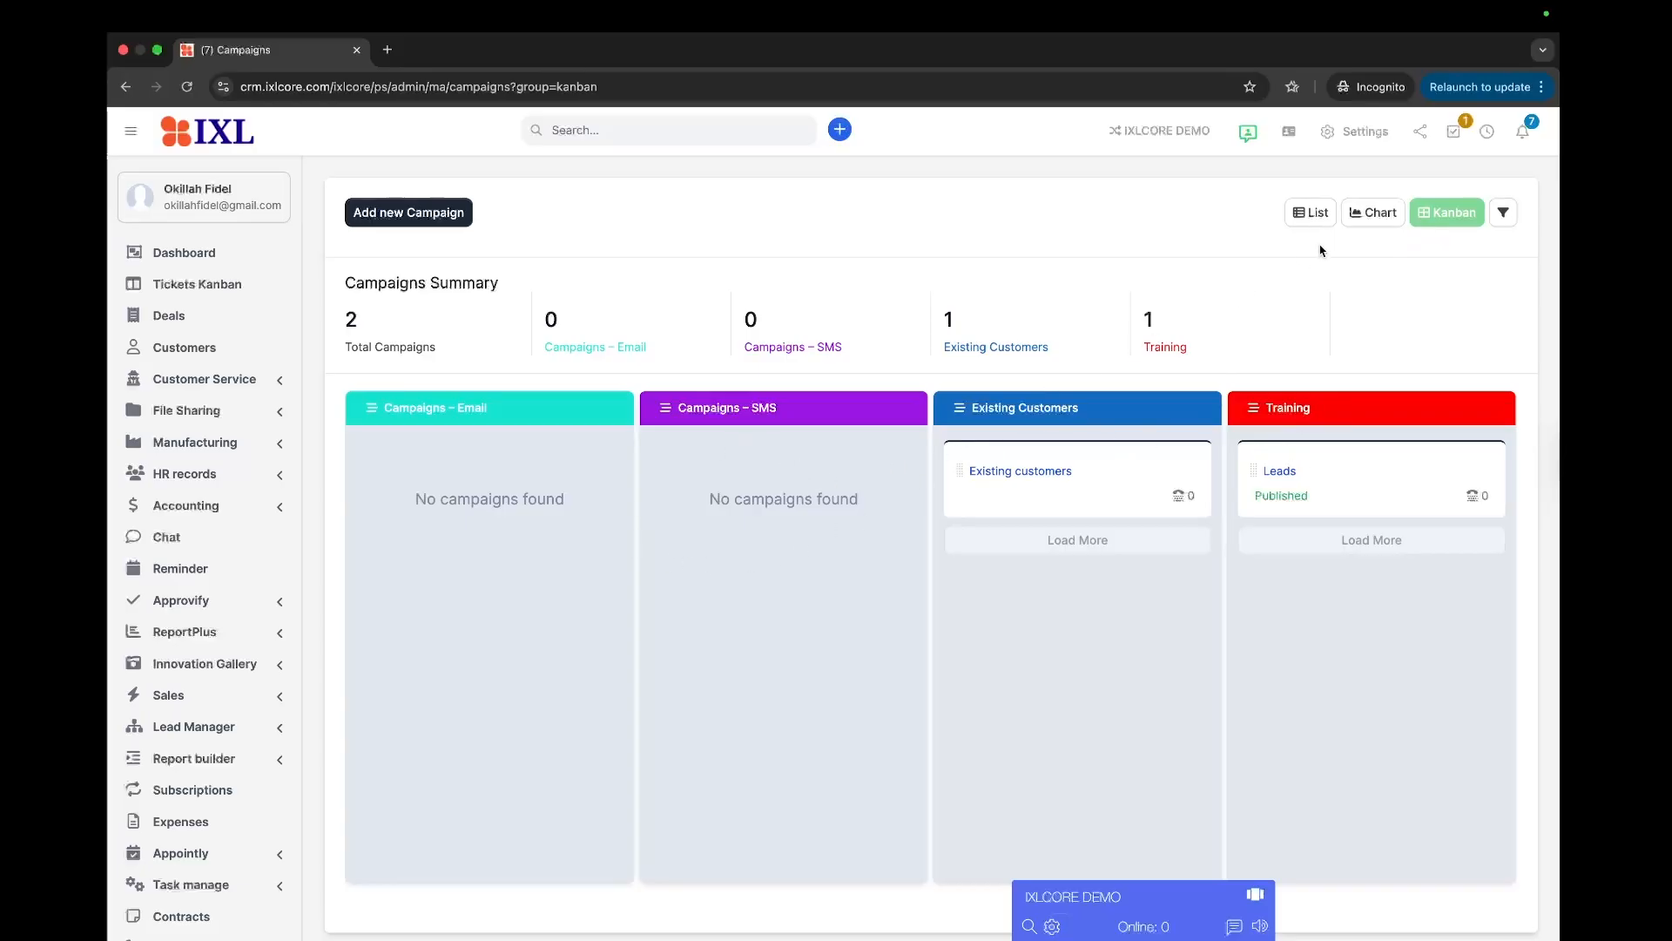
click(1383, 219)
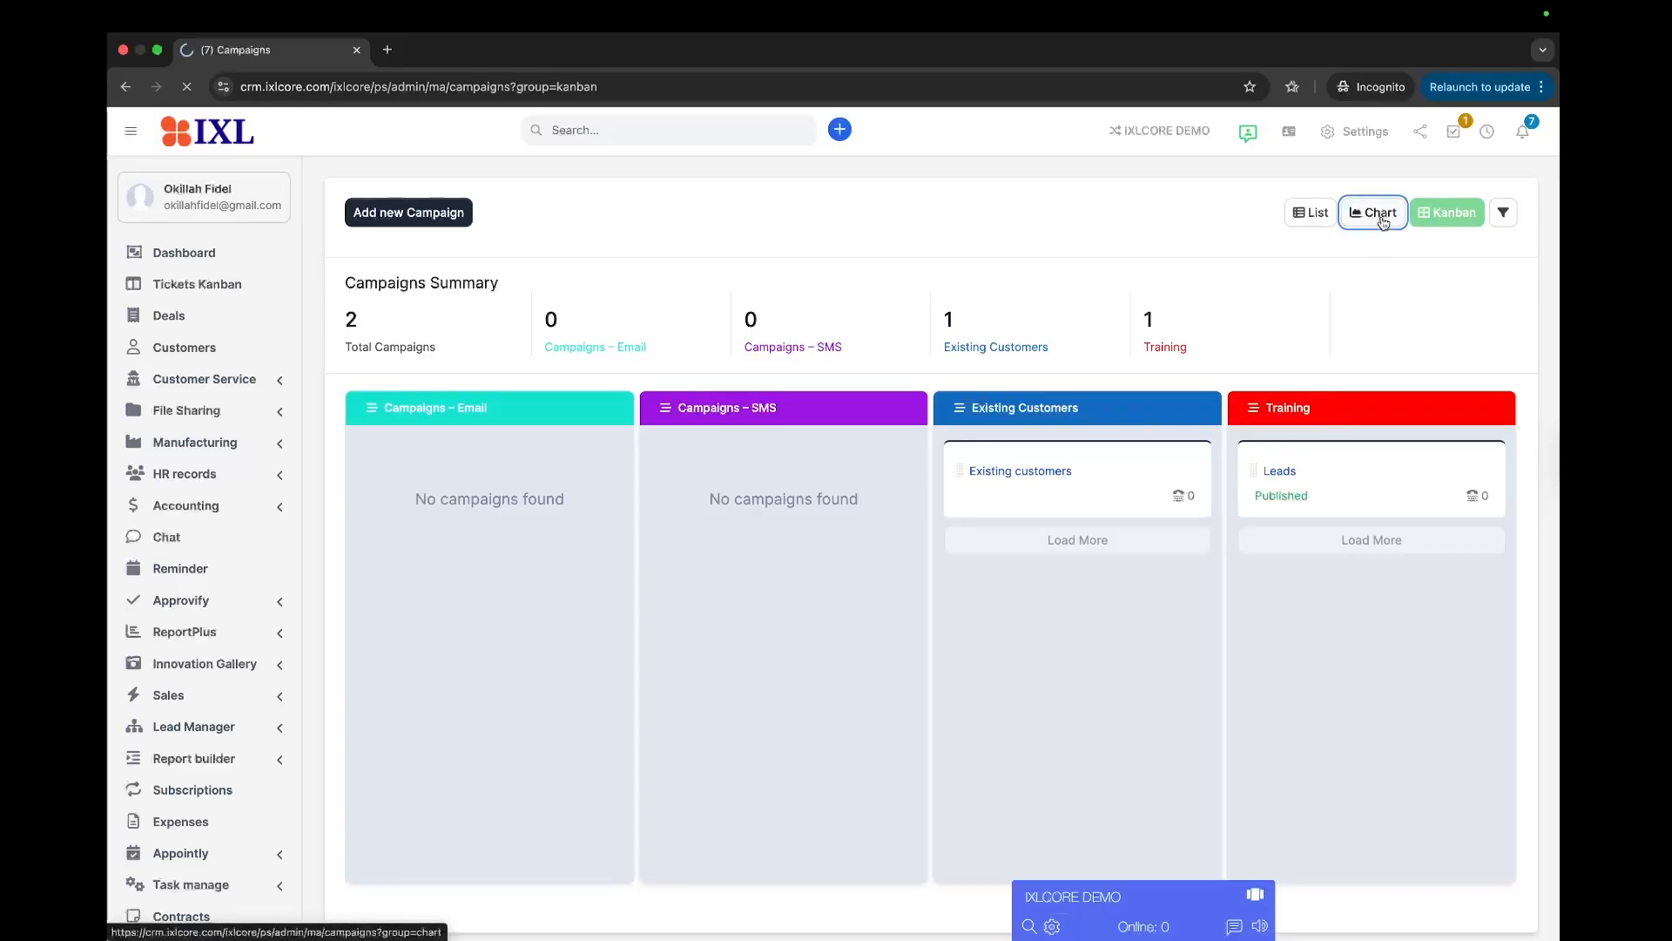